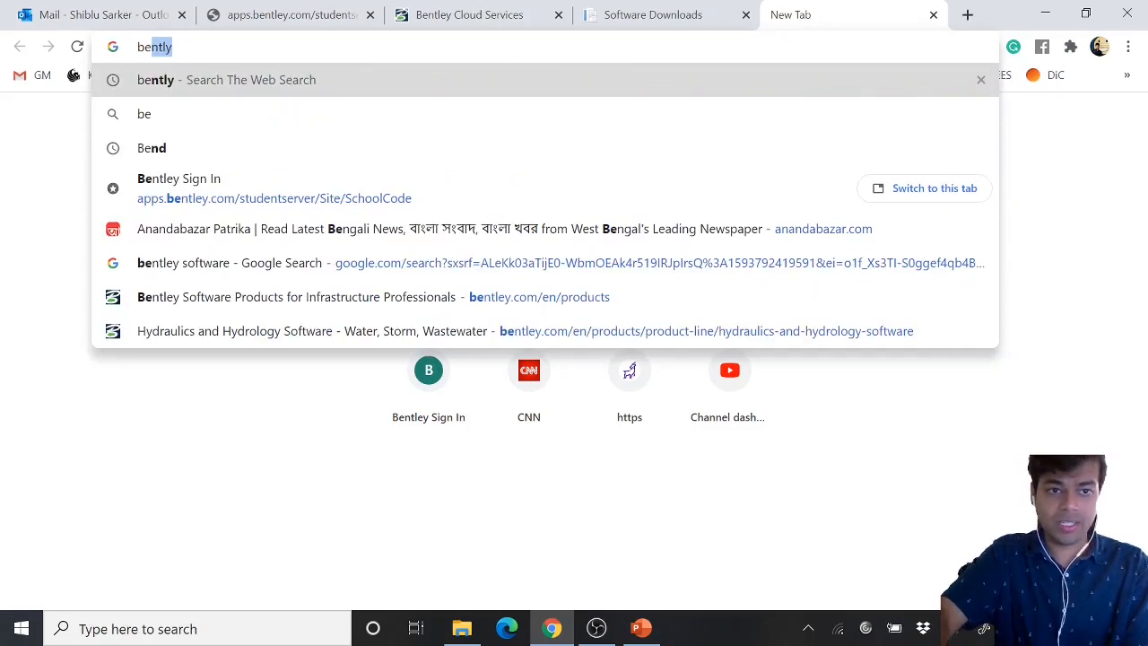
Search the web for bentley software
type("ntly")
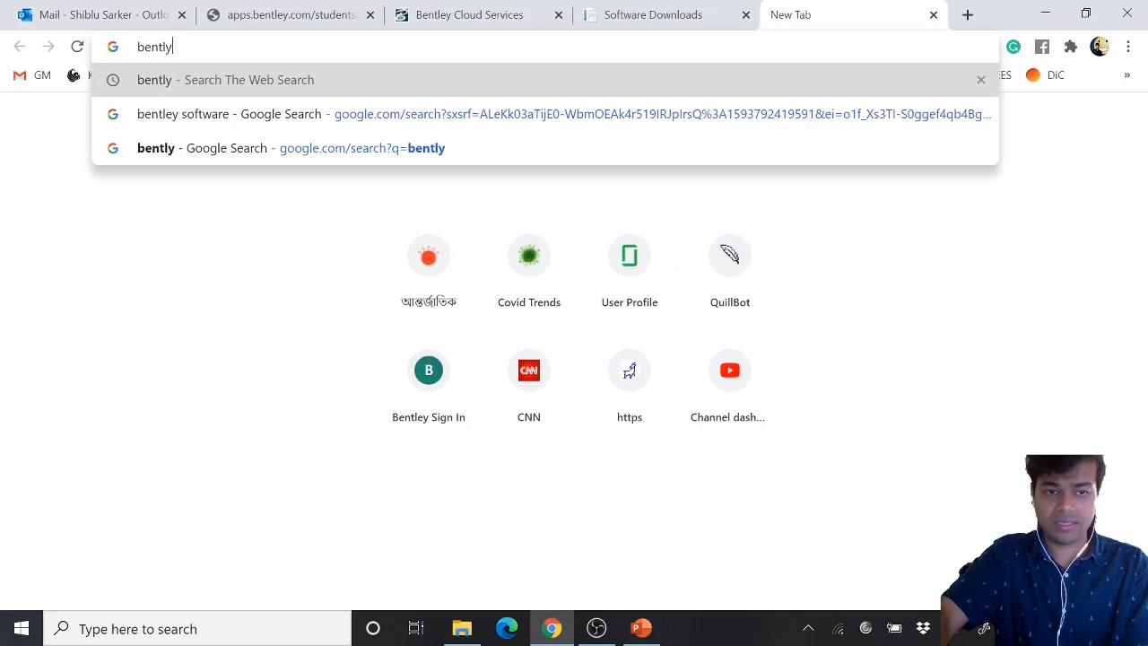
key("Down")
key("Return")
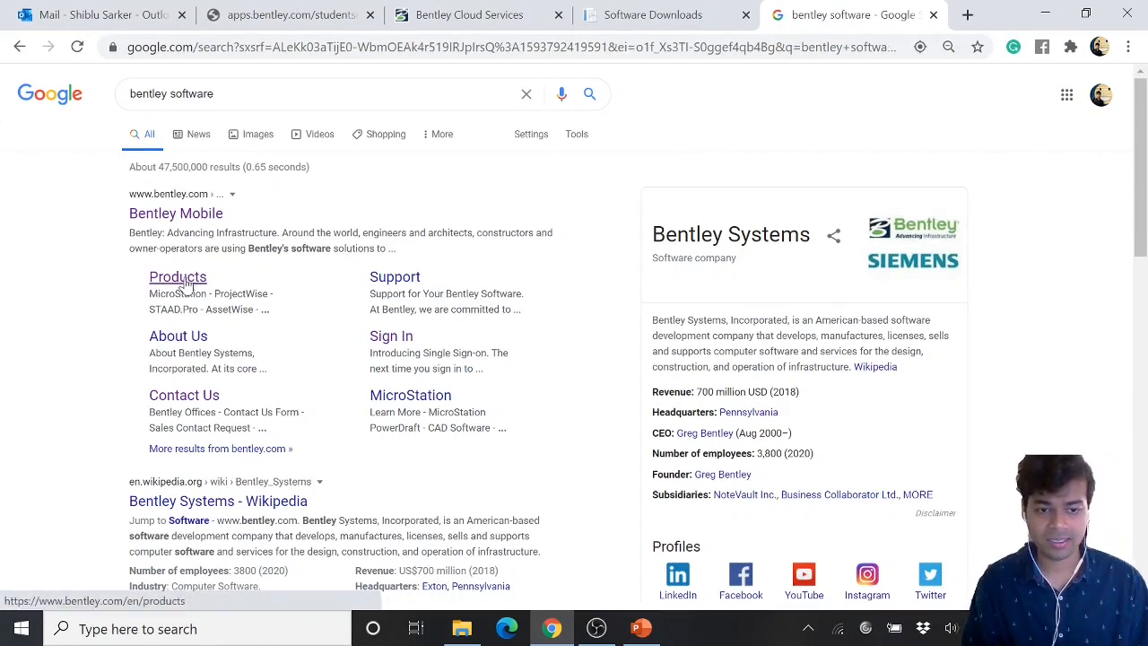
Open Bentley's Hydraulics and Hydrology Software product page from the Products menu and browse its product list
left_click(177, 215)
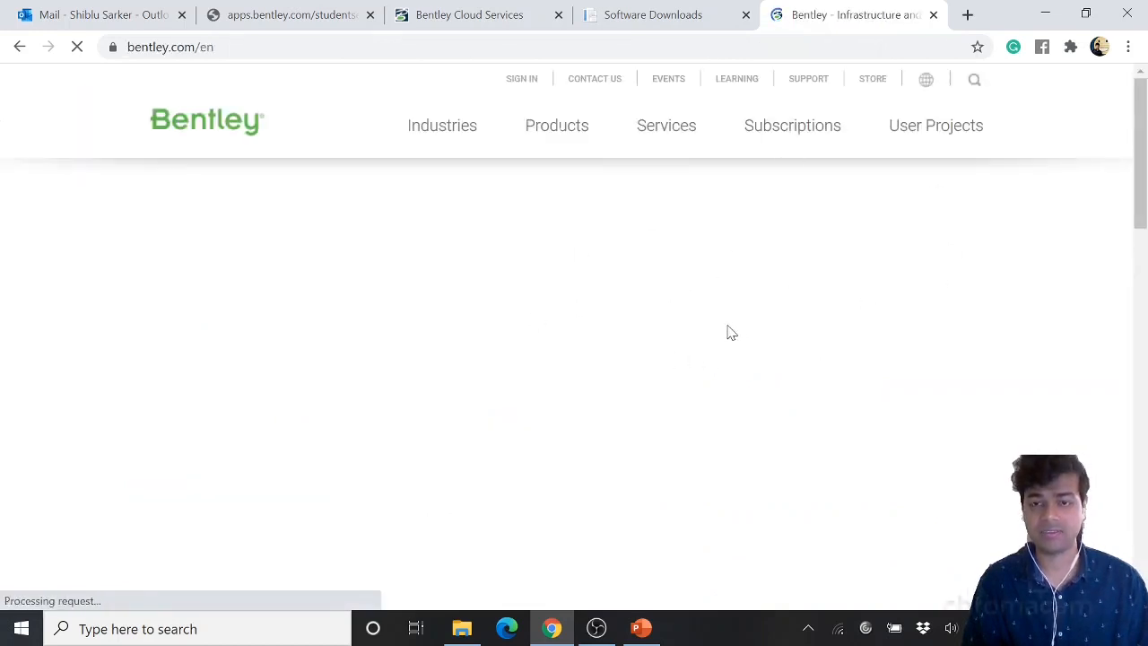
mouse_move(796, 127)
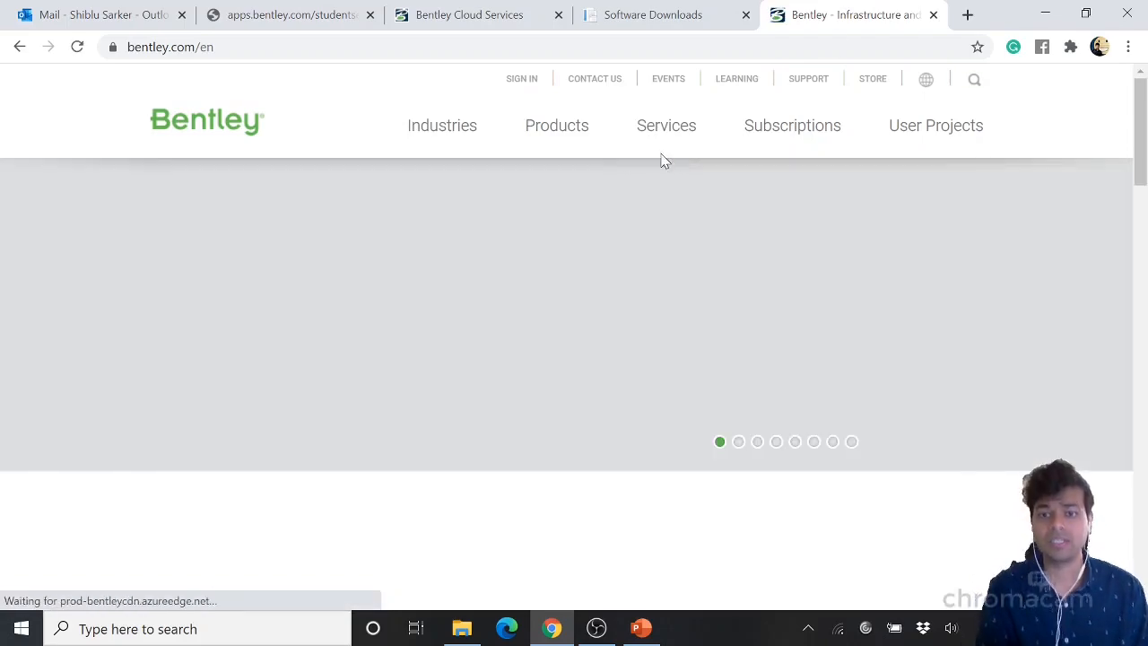
mouse_move(568, 135)
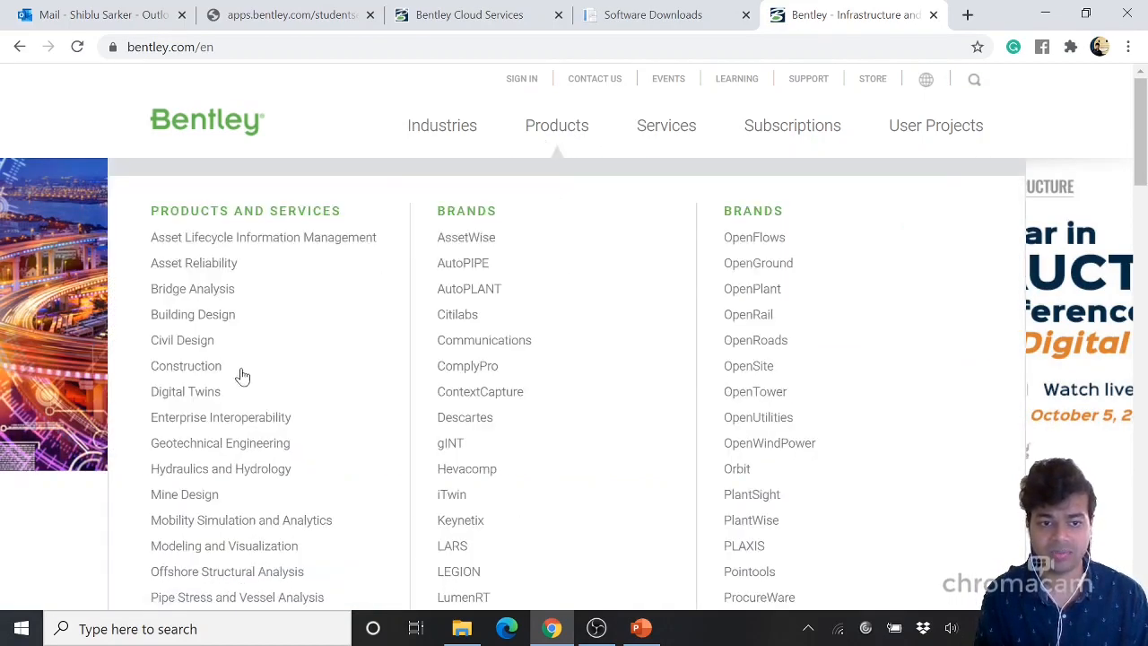
scroll(242, 375, "down", 1)
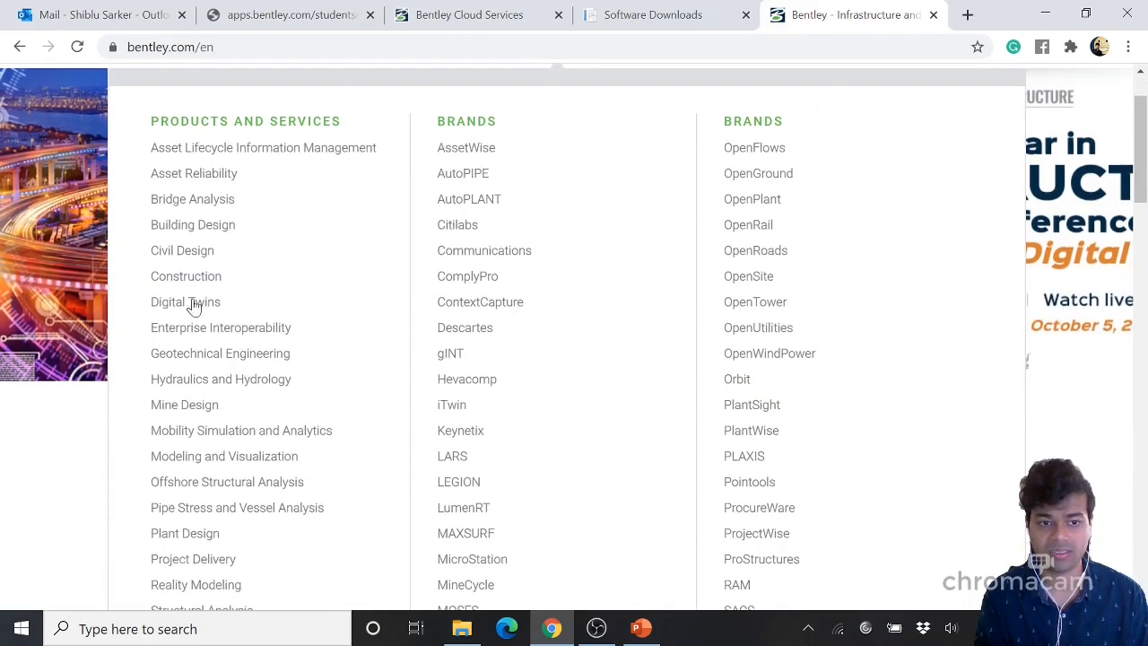
left_click(247, 384)
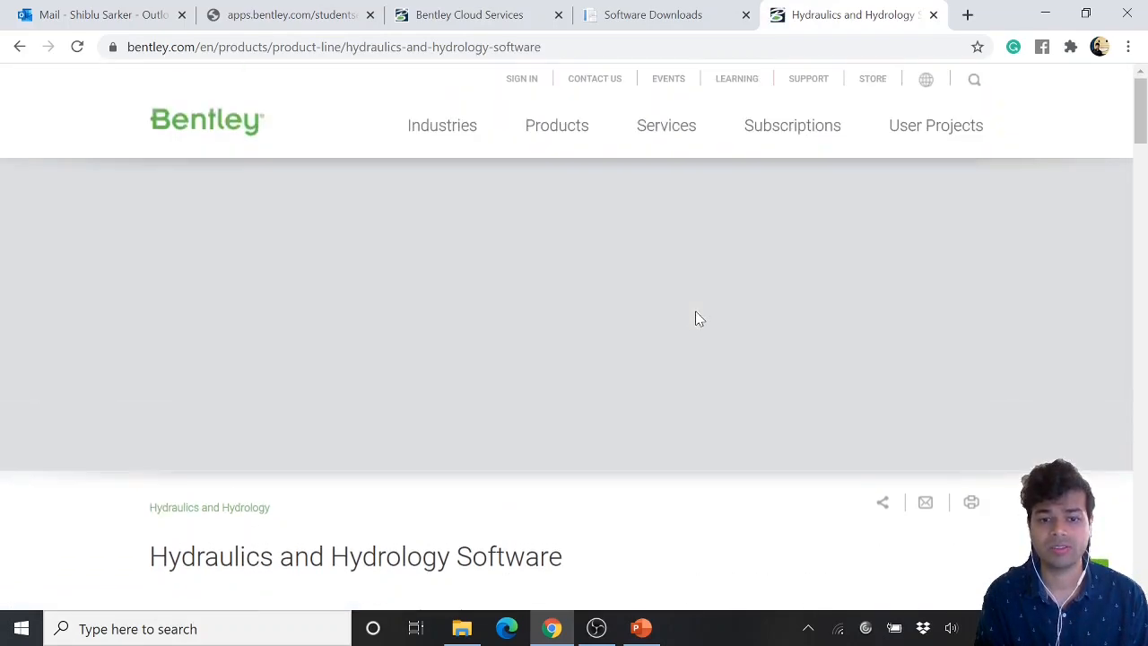
scroll(628, 331, "down", 2)
scroll(608, 343, "down", 7)
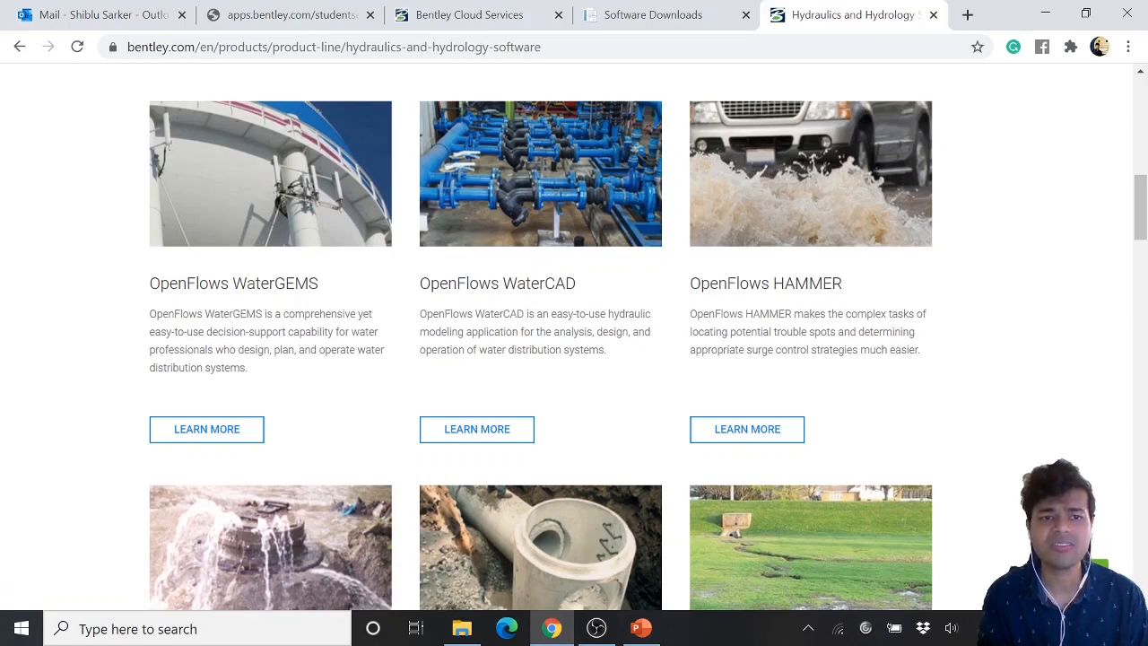
Switch to the STUDENTserver tab and read the Update your Profile instructions for the school code
left_click(319, 17)
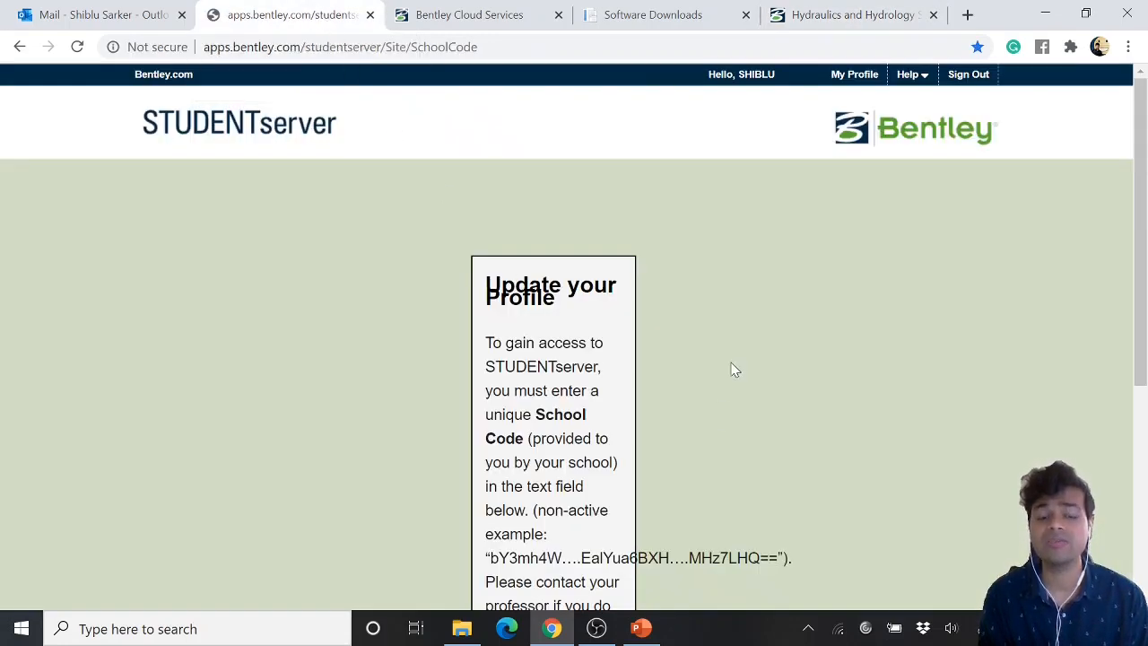
scroll(731, 363, "down", 4)
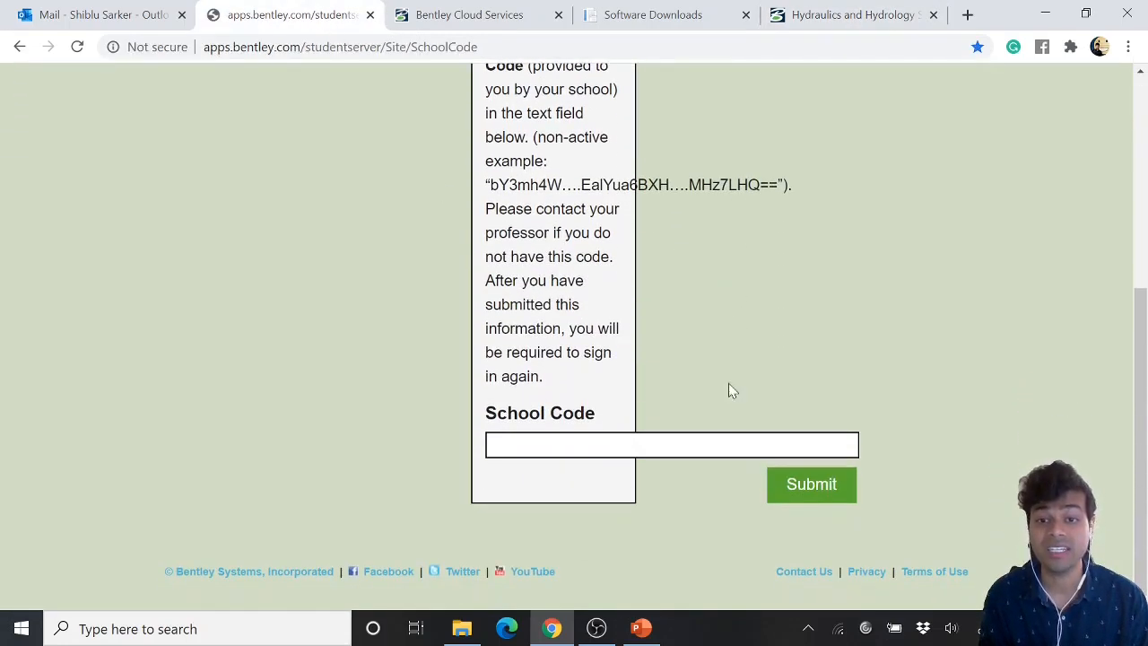
scroll(746, 327, "up", 5)
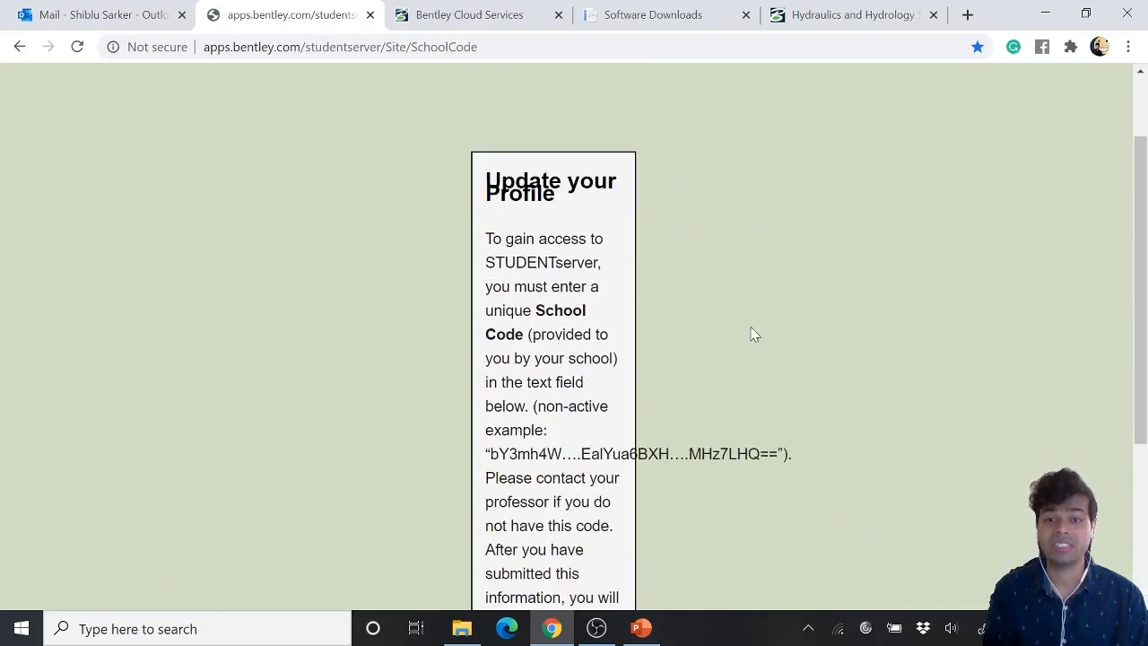
scroll(750, 332, "down", 5)
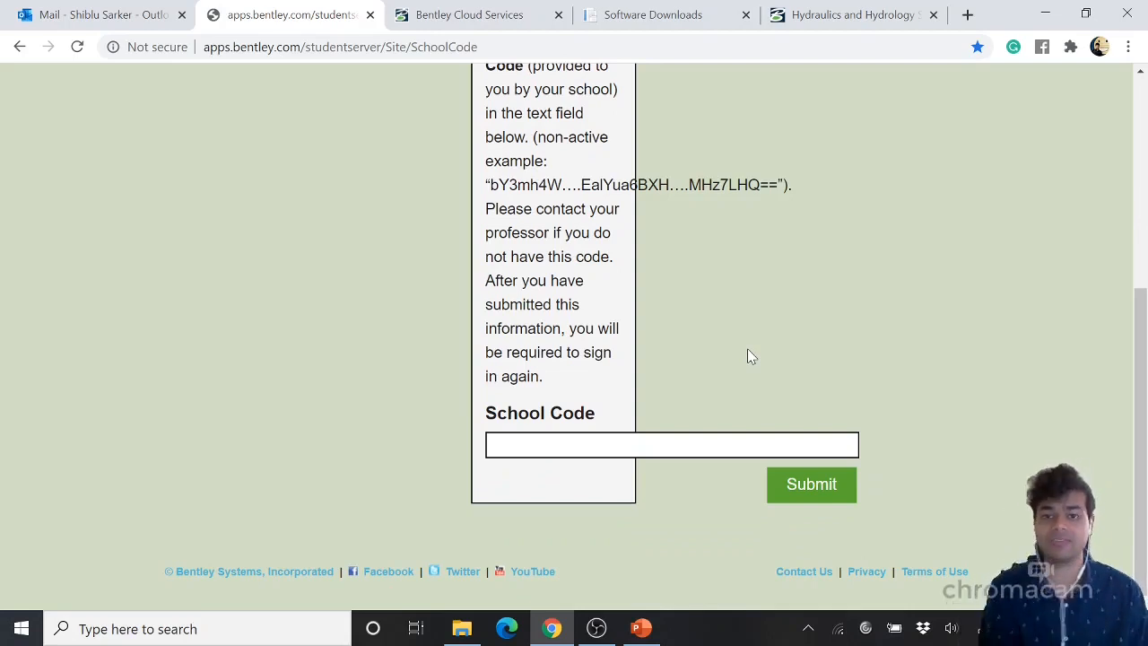
scroll(759, 367, "up", 4)
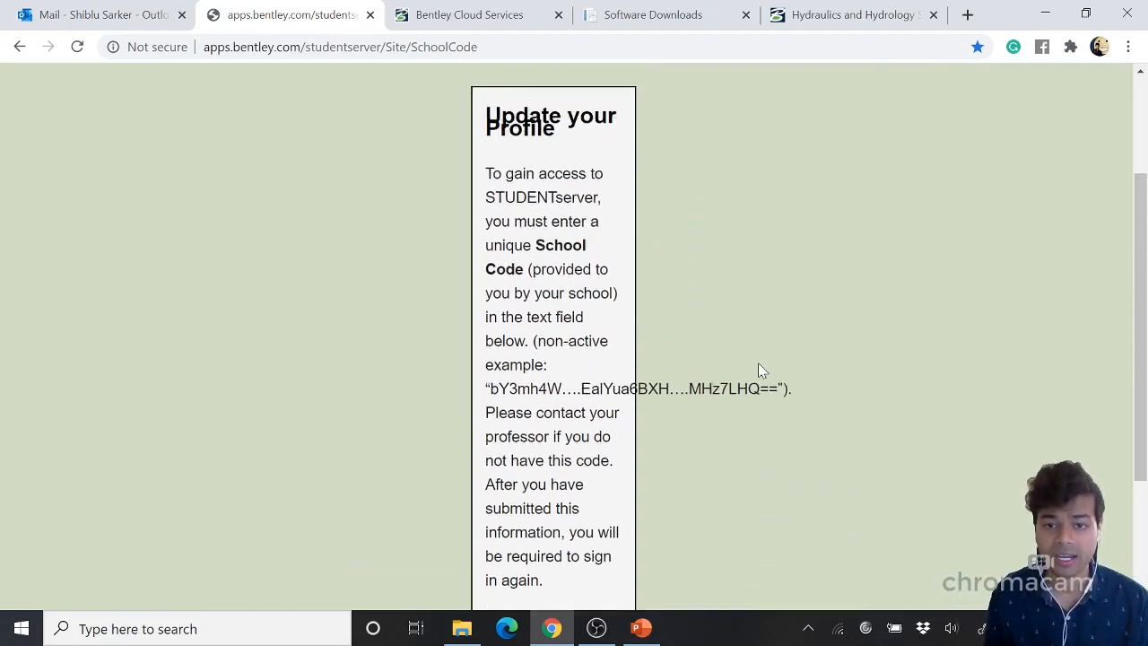
scroll(744, 377, "down", 2)
scroll(753, 372, "down", 2)
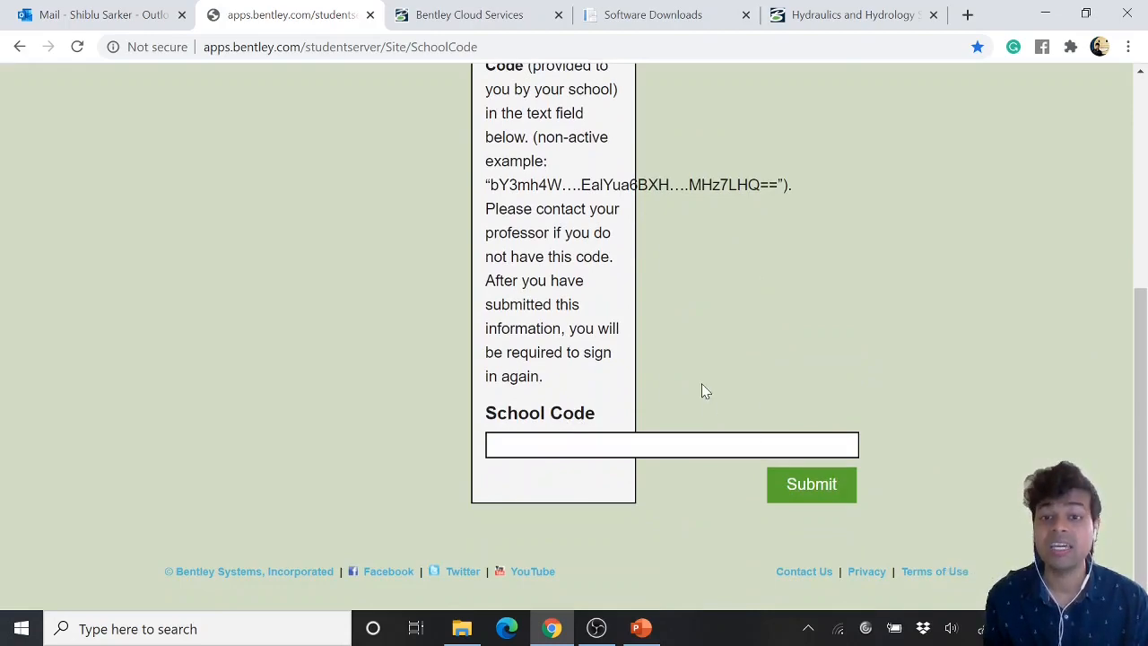
scroll(706, 388, "up", 4)
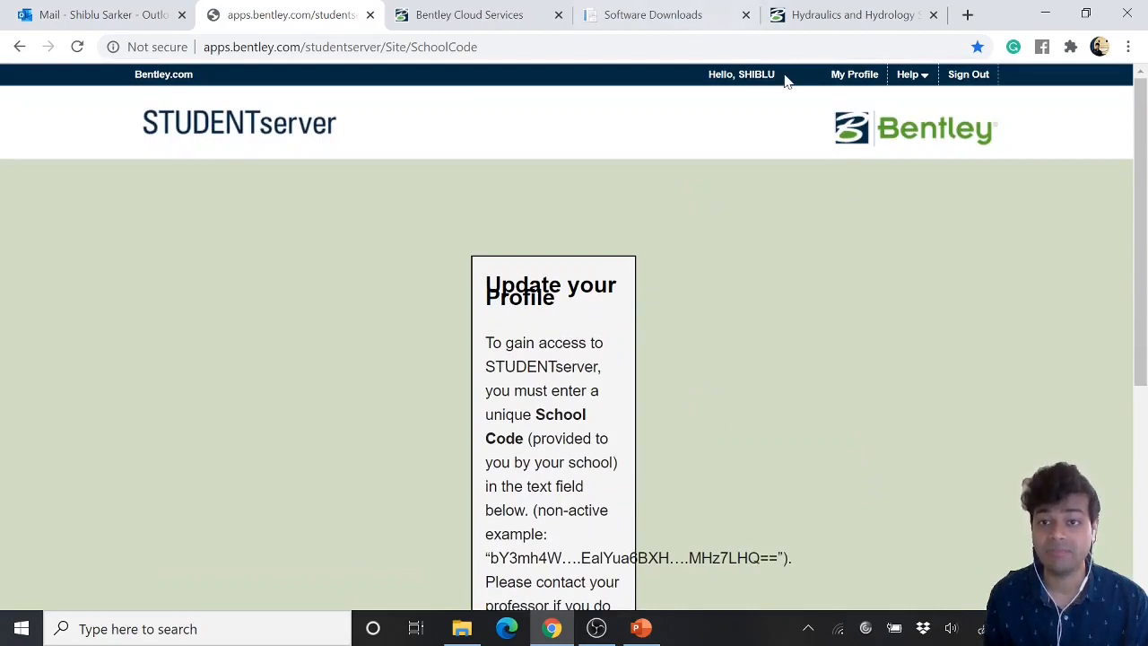
scroll(767, 336, "down", 4)
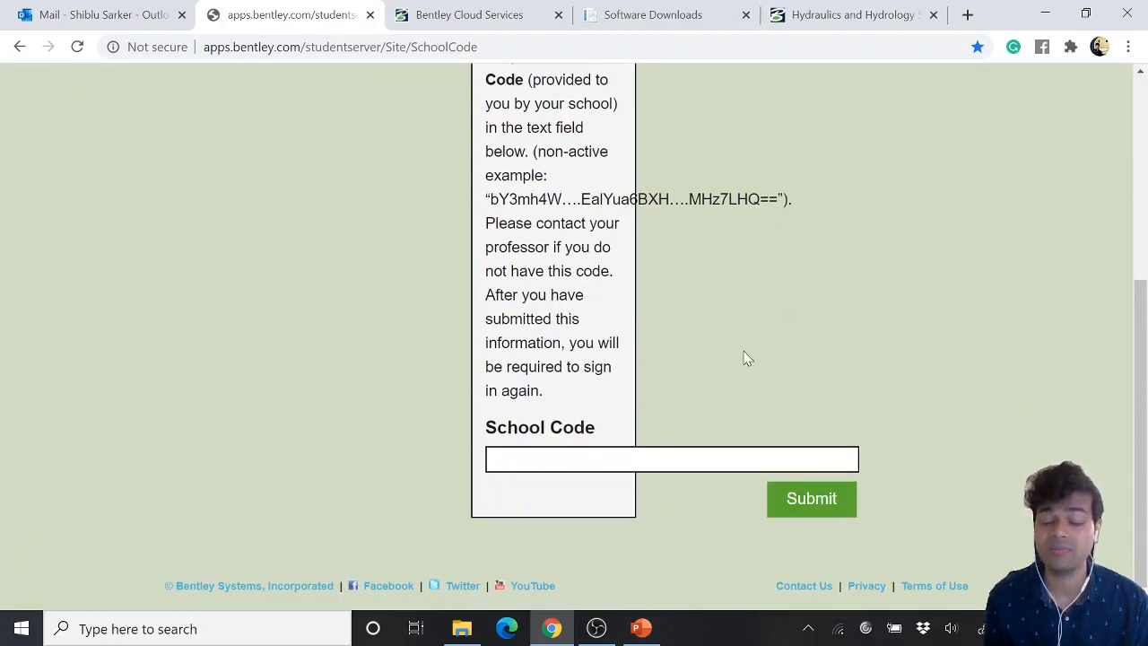
Fill in the school code field with the saved code and submit it
left_click(672, 459)
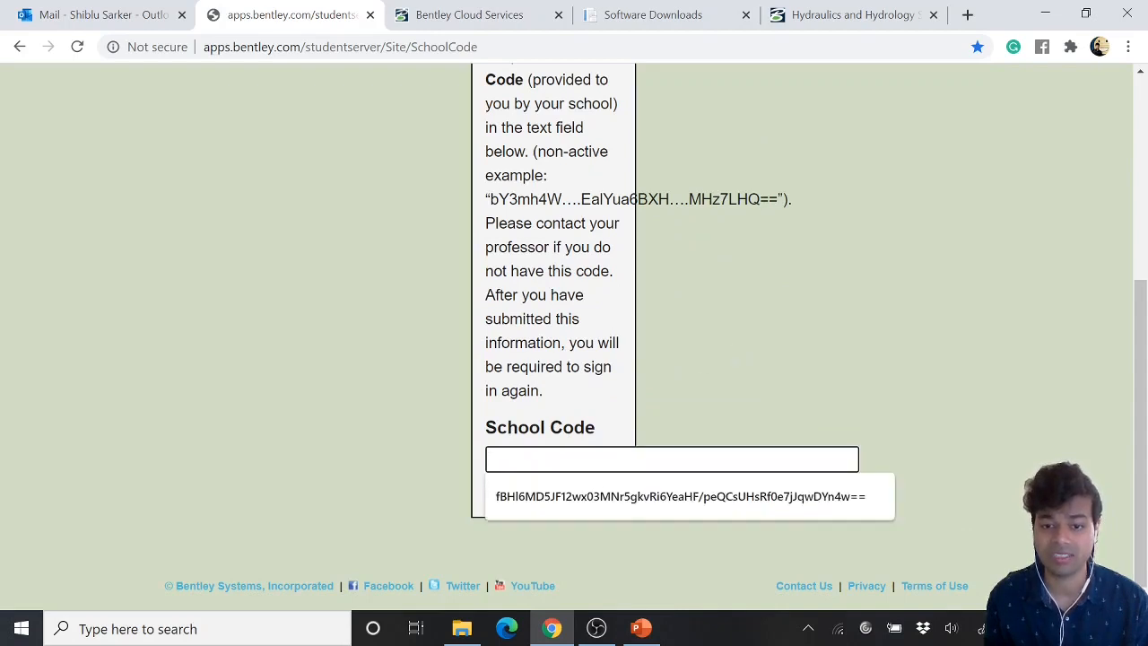
left_click(589, 488)
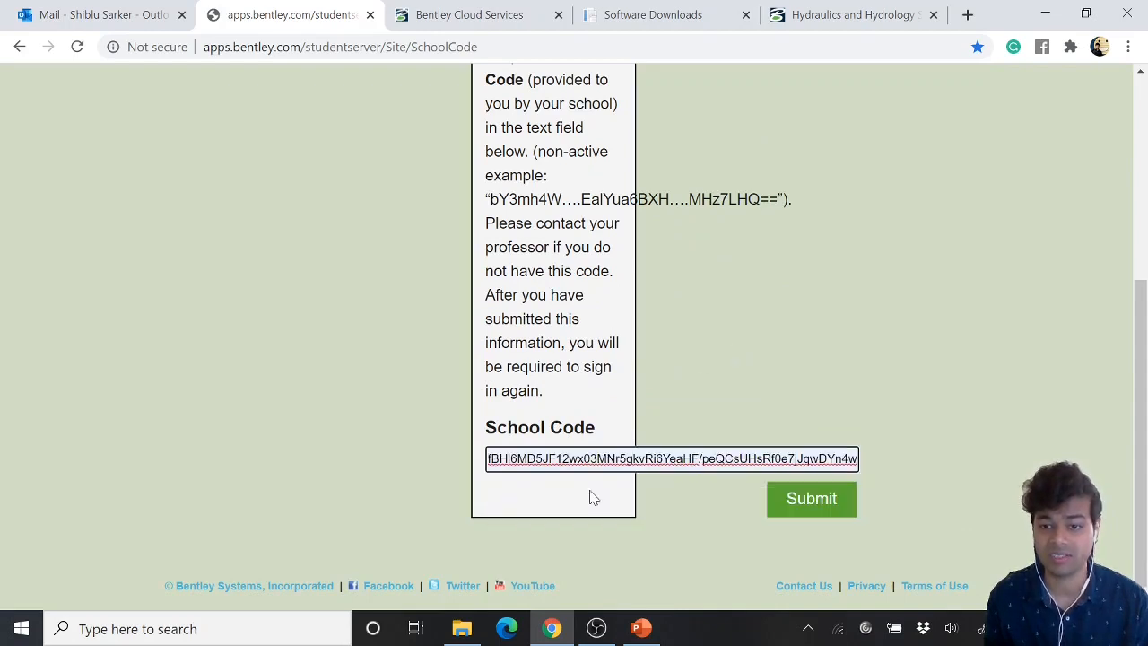
left_click(802, 506)
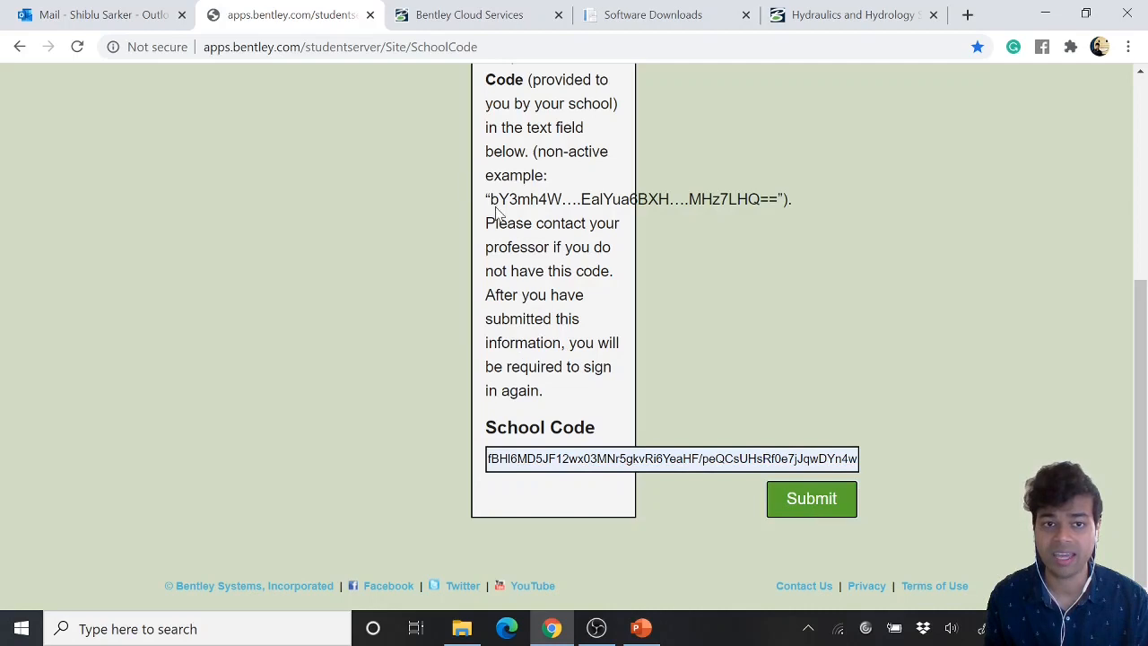
Switch to the Bentley Cloud Services tab and close the STUDENTserver tab
left_click(436, 12)
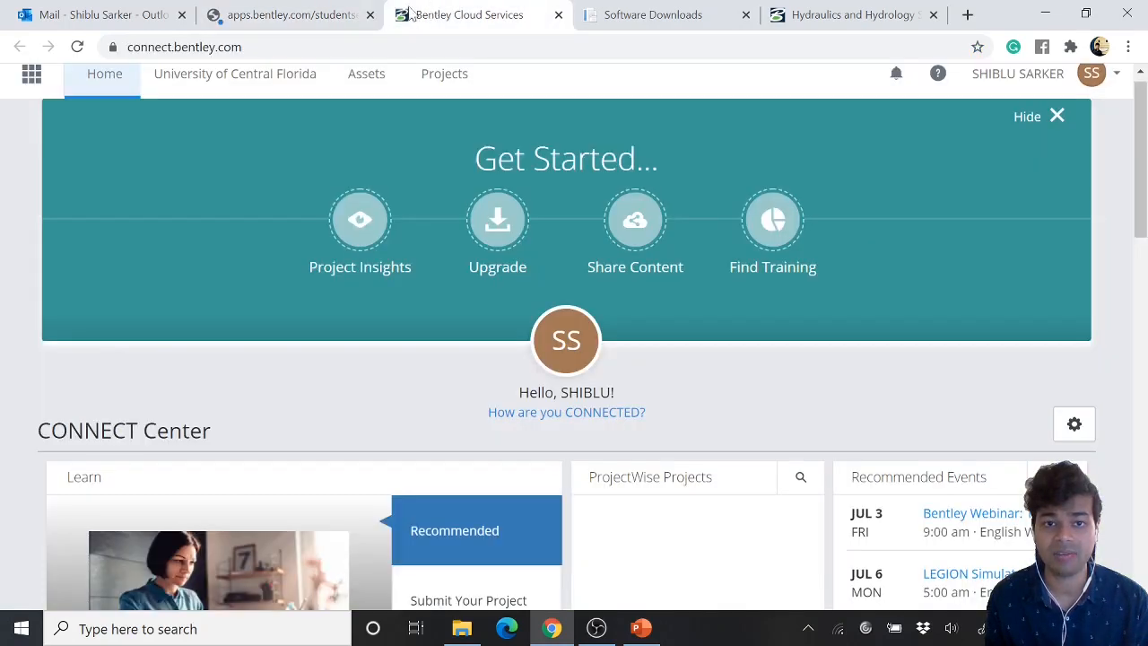
middle_click(299, 9)
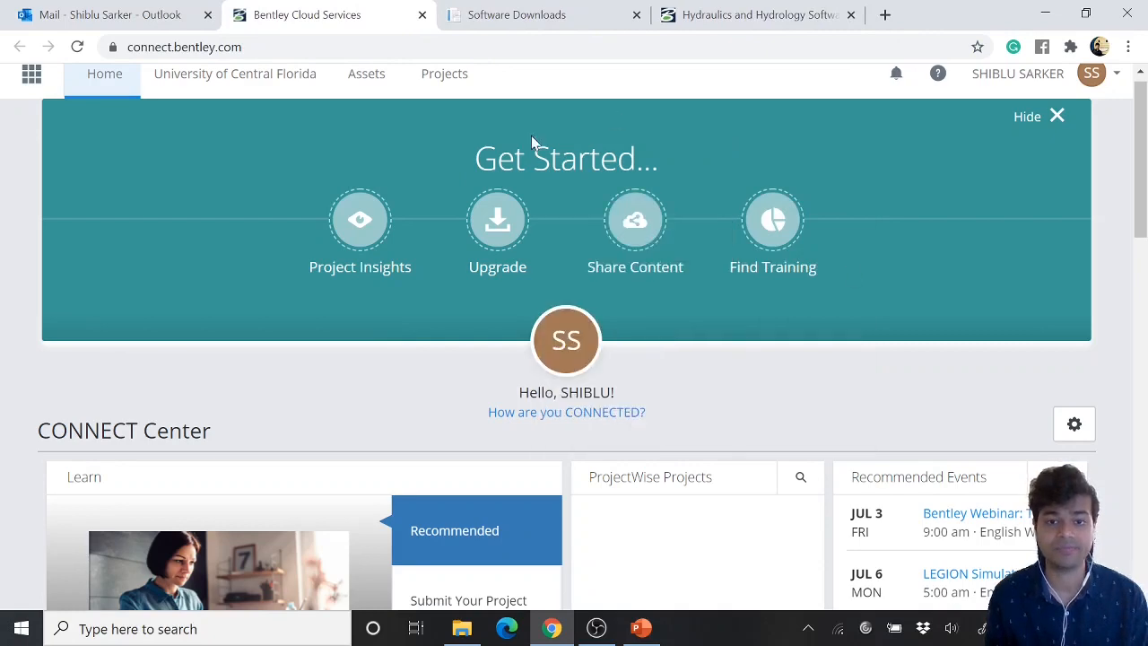
Open Software Downloads from My Services on the CONNECT Center page and close the duplicate Software Downloads tab
scroll(778, 307, "down", 2)
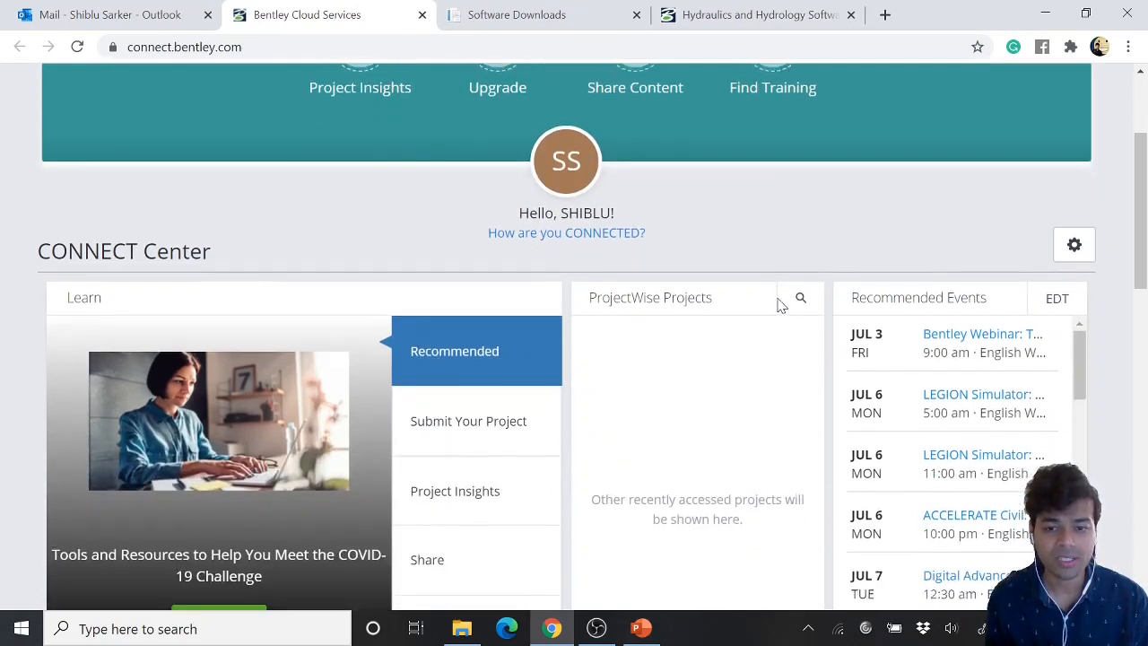
scroll(640, 282, "down", 2)
scroll(756, 333, "down", 4)
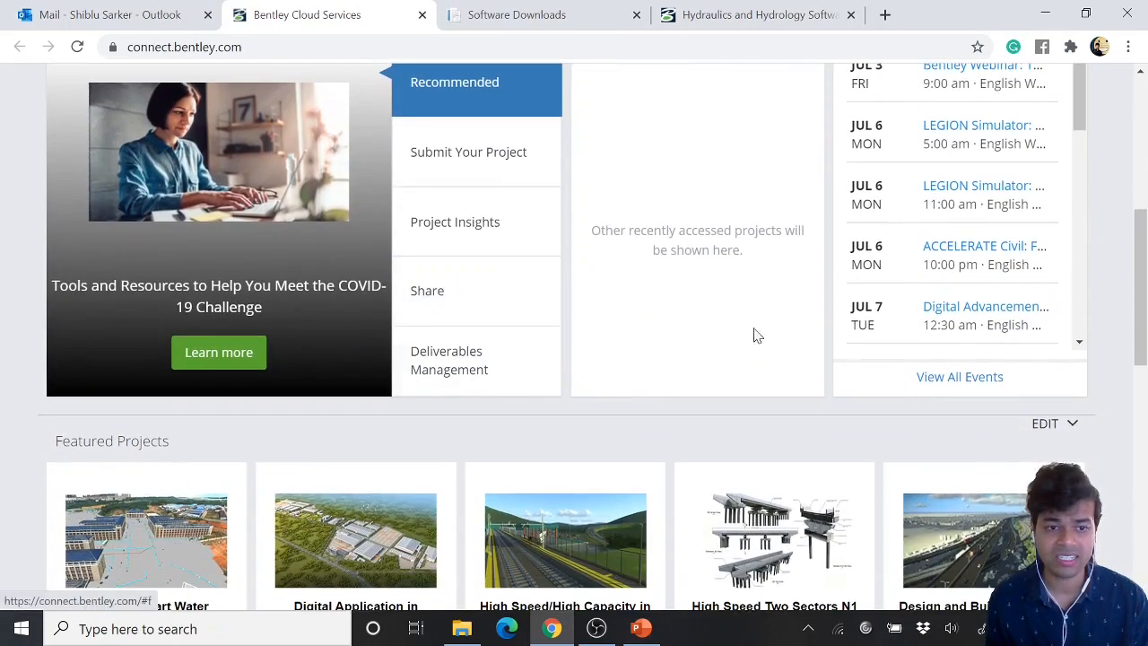
scroll(774, 331, "down", 6)
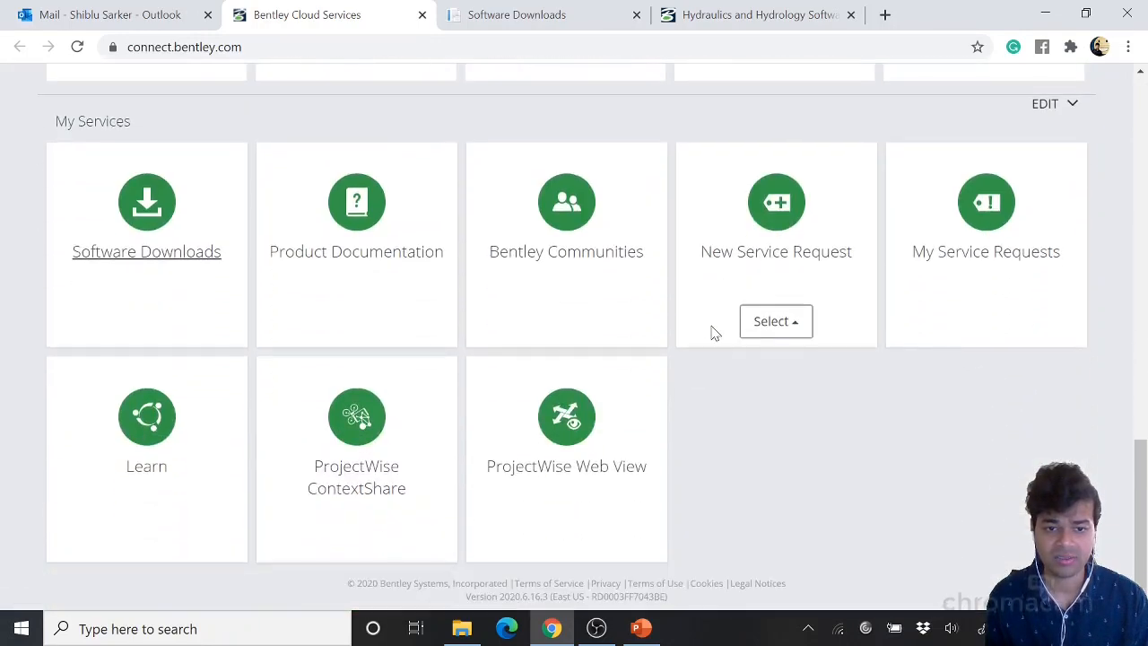
left_click(146, 217)
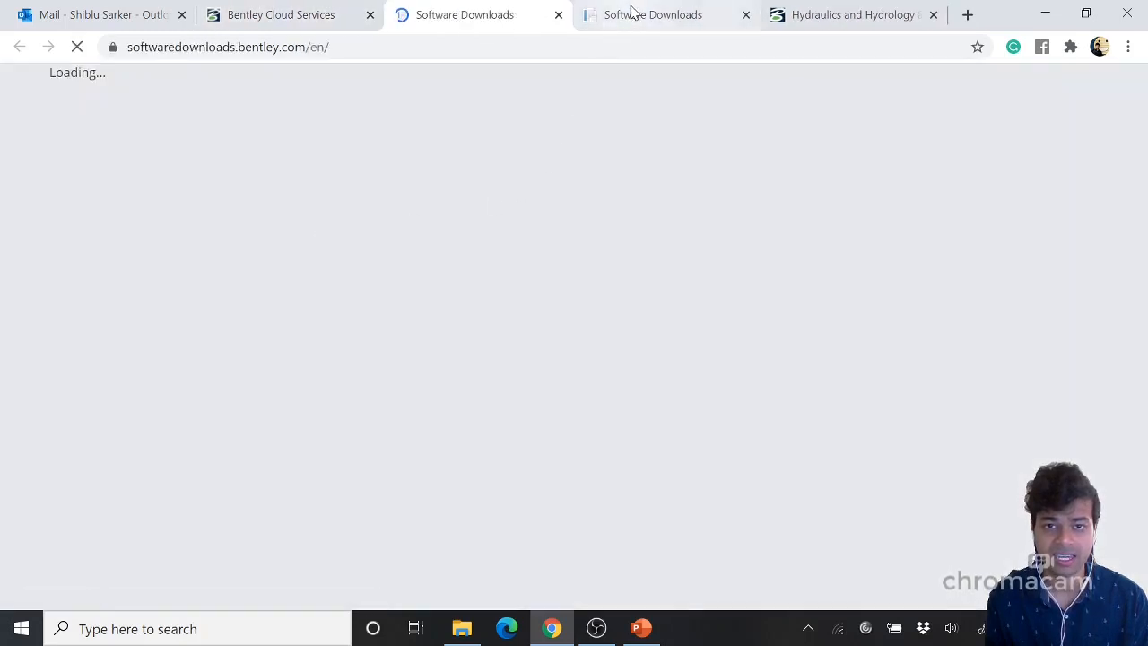
middle_click(627, 25)
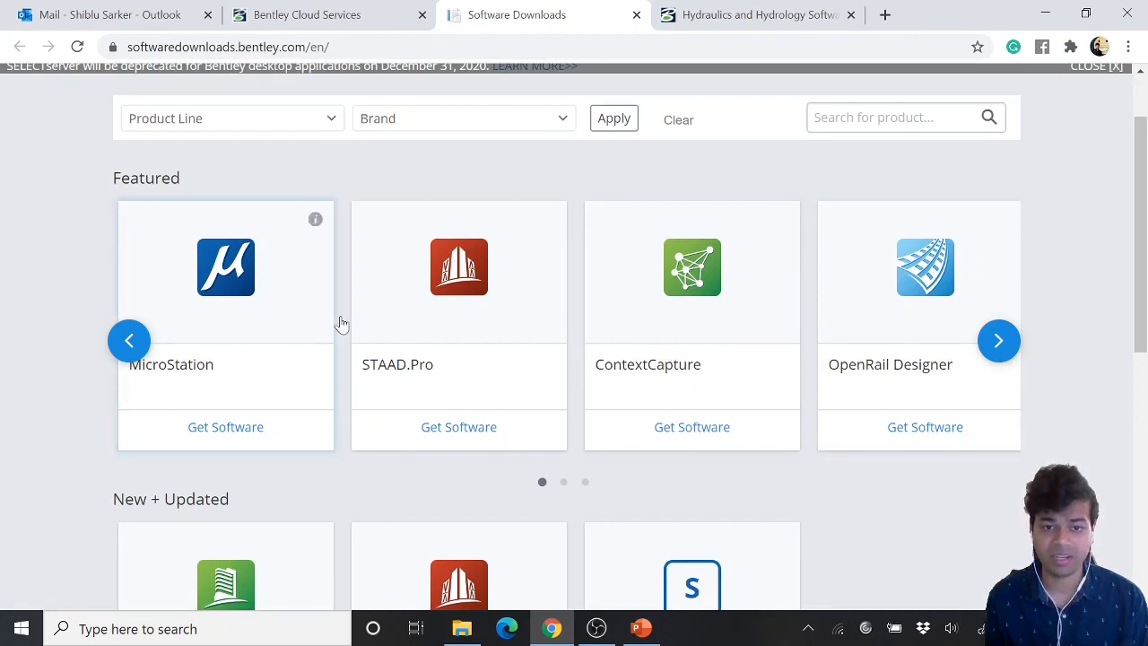
Browse the Most Downloads carousel to find OpenFlows WaterCAD
scroll(978, 380, "down", 6)
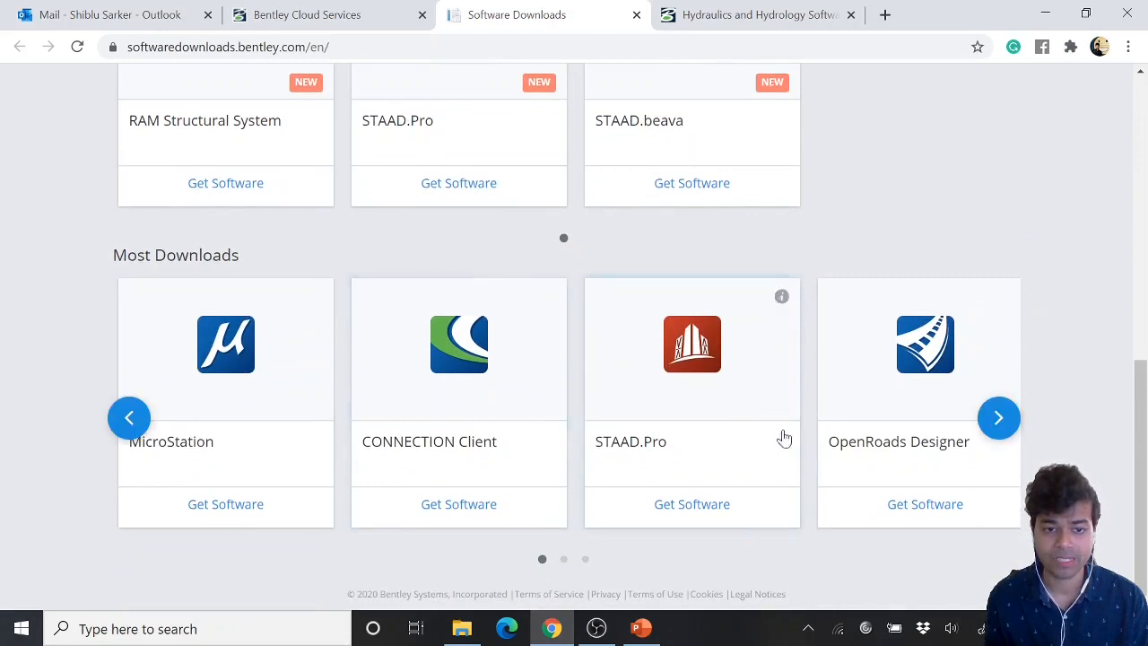
left_click(998, 418)
left_click(998, 419)
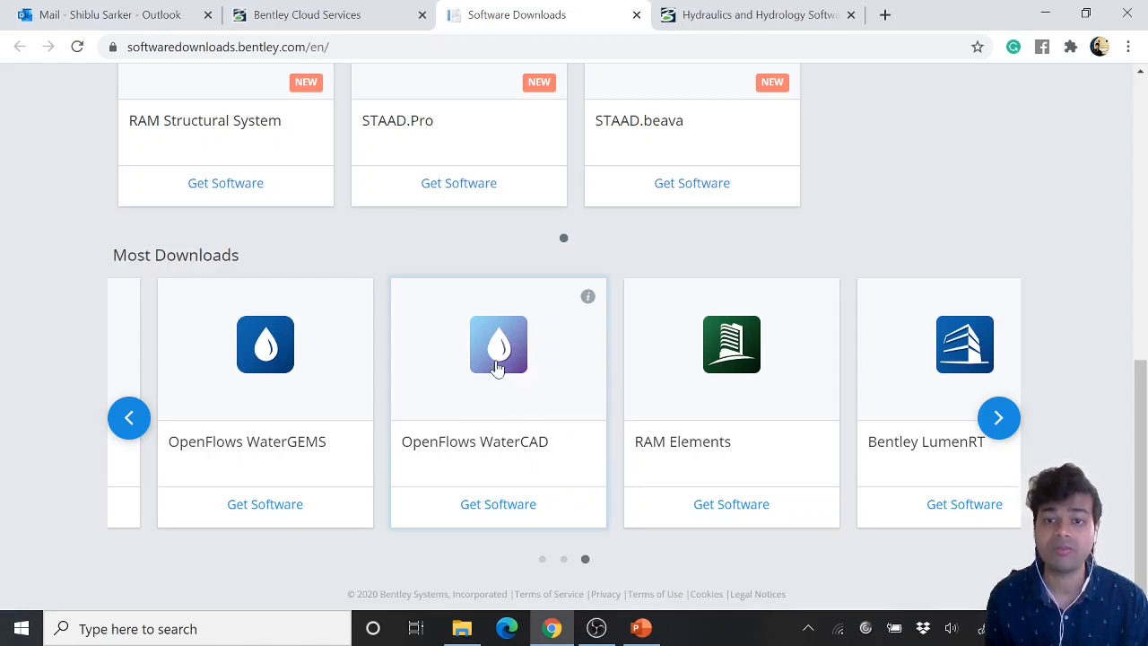
Open the CONNECTION Client from the system tray to check its version and close it
left_click(811, 630)
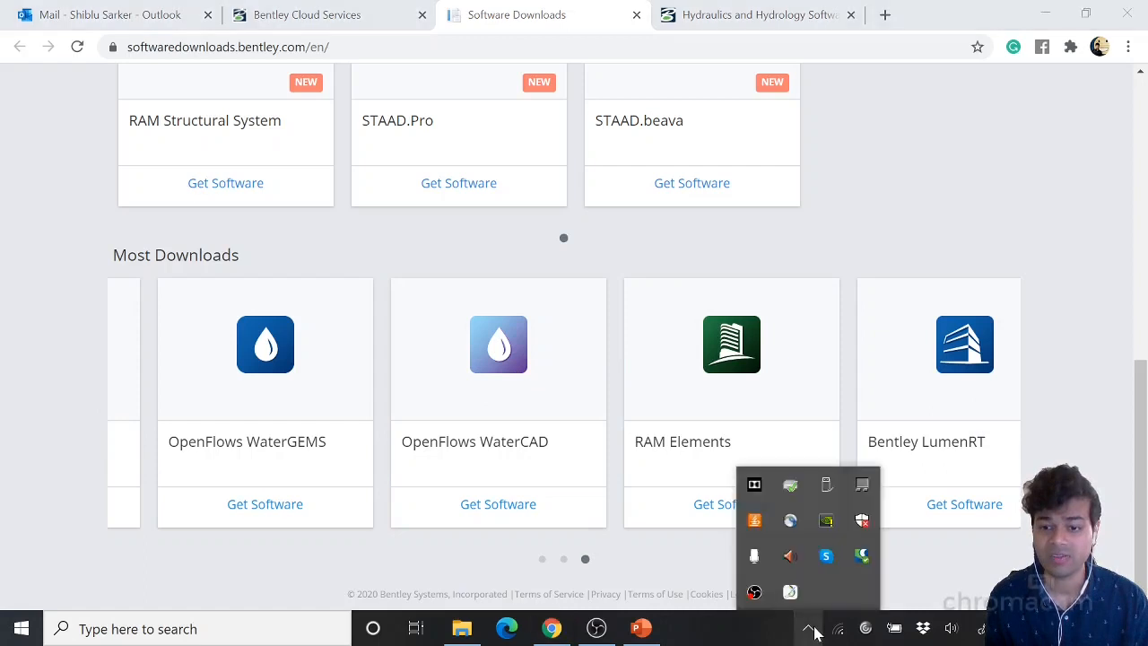
left_click(861, 556)
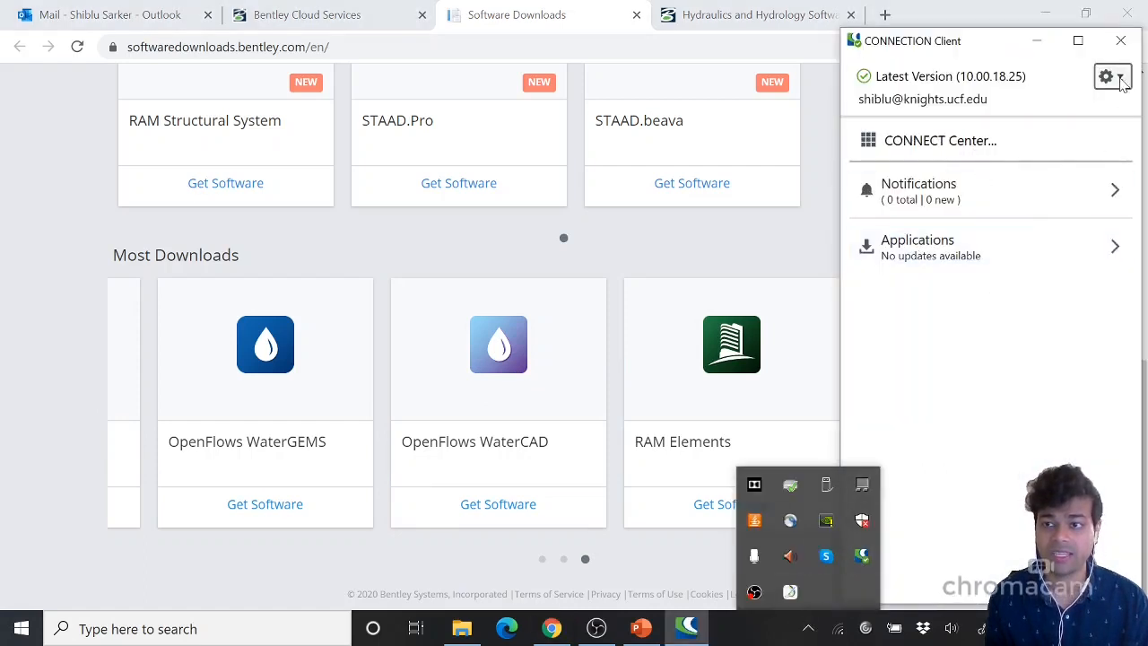
left_click(1120, 45)
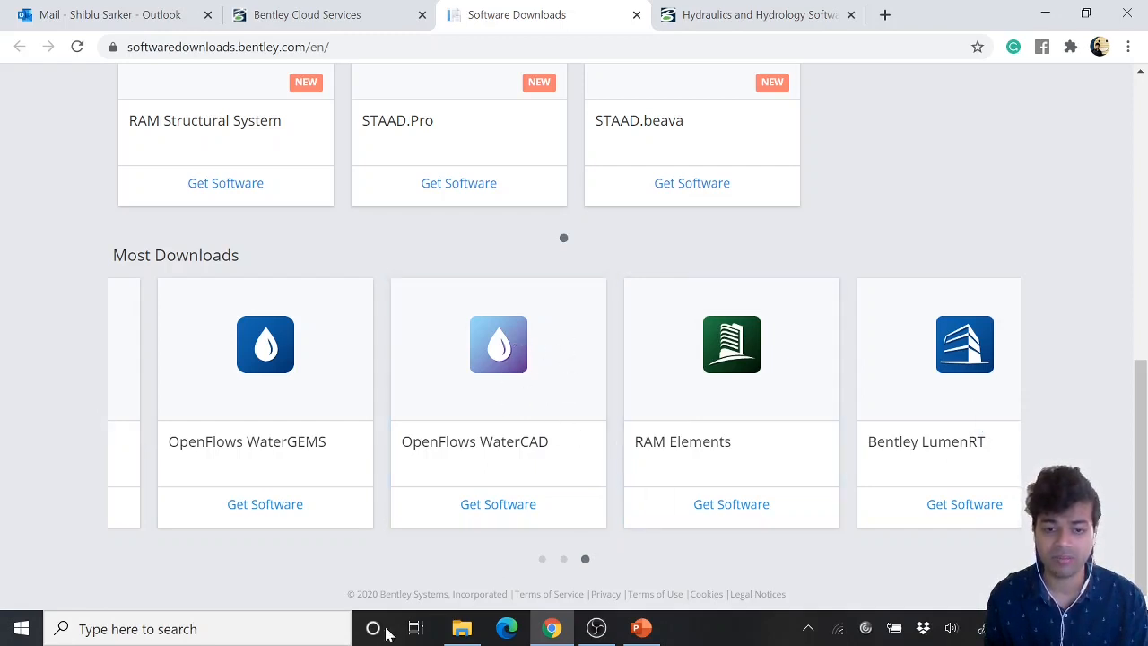
Search Windows for WaterCAD and launch the app
left_click(269, 629)
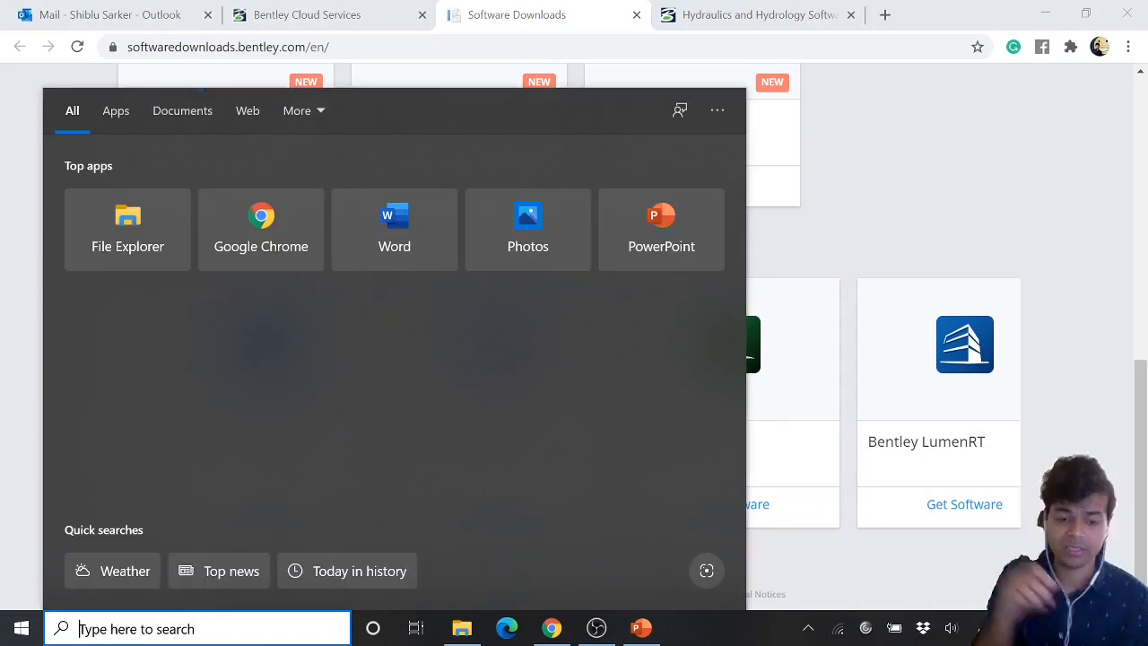
type("waterCAD")
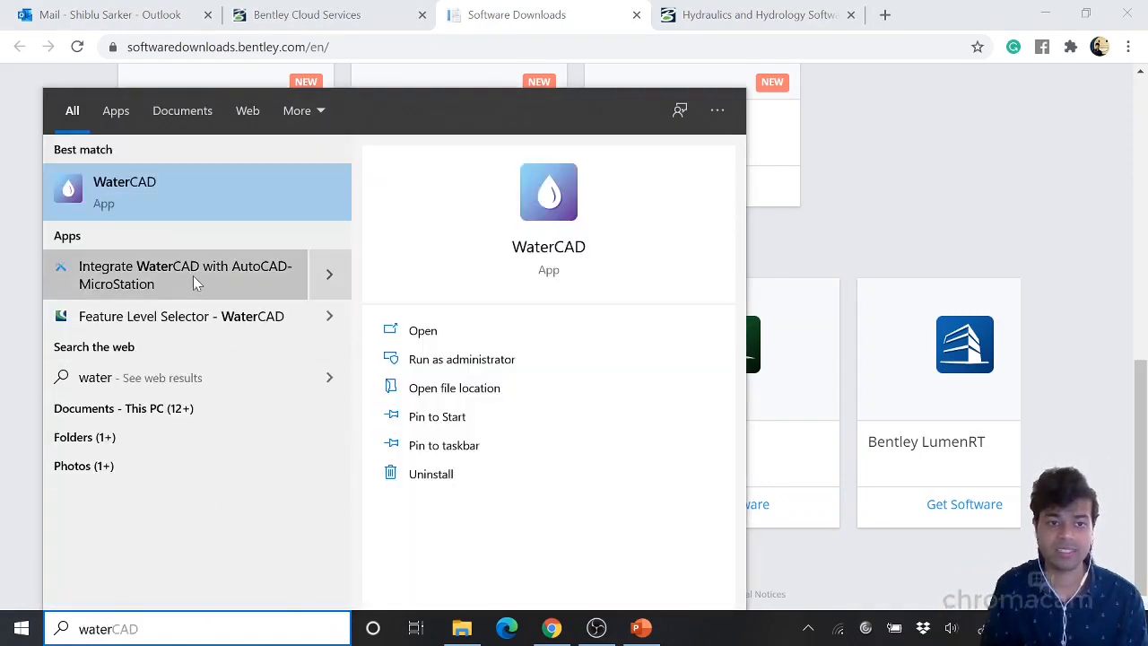
left_click(154, 201)
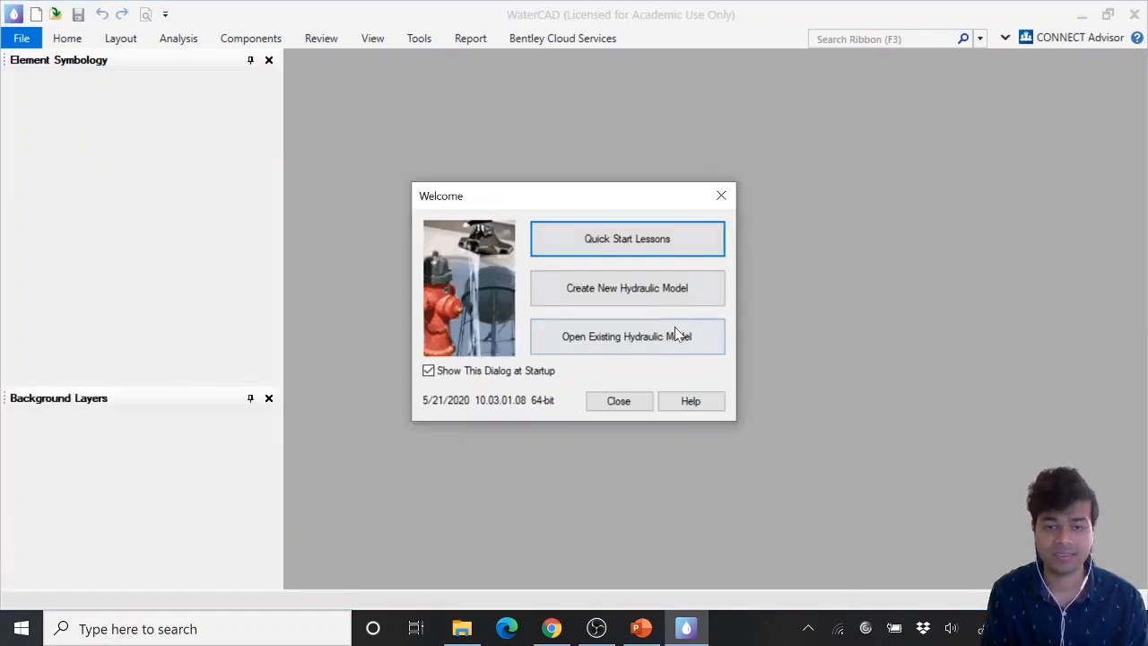
Create a new hydraulic model and decline change tracking for it
left_click(607, 297)
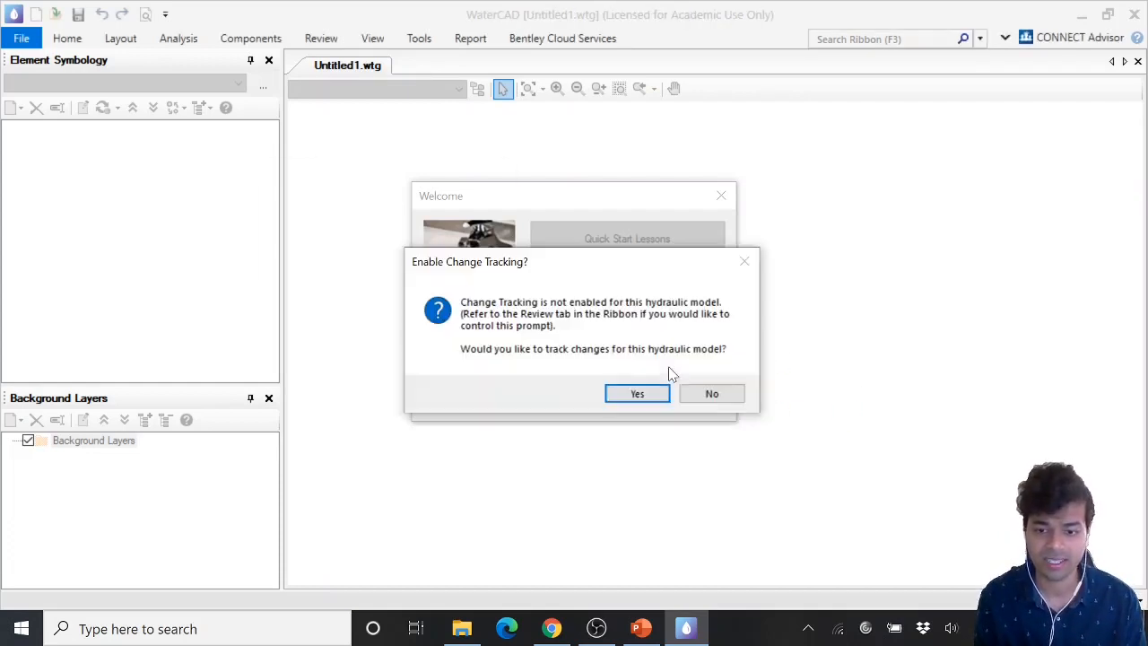
left_click(711, 394)
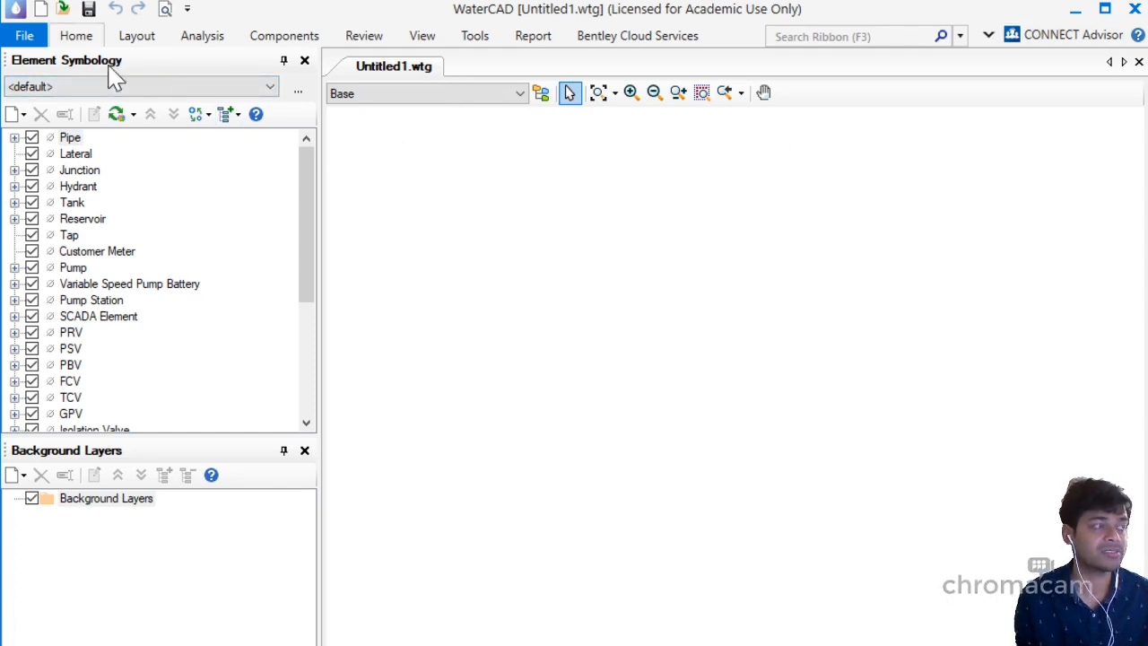
Examine the File menu and the element types listed under Element Symbology
left_click(24, 36)
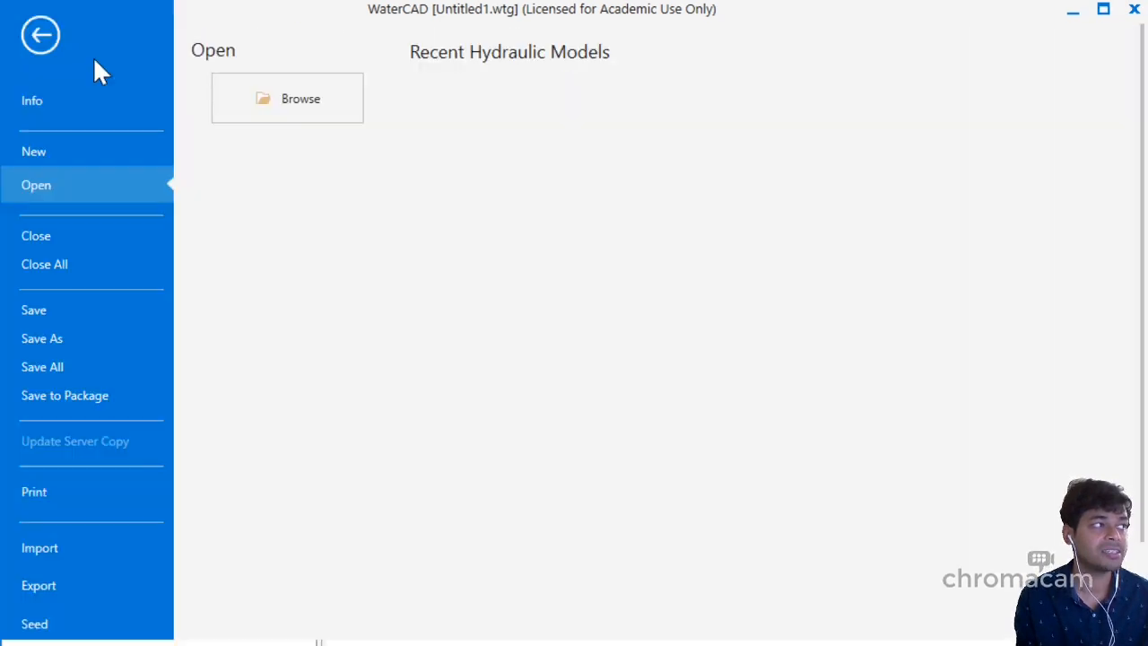
key("Escape")
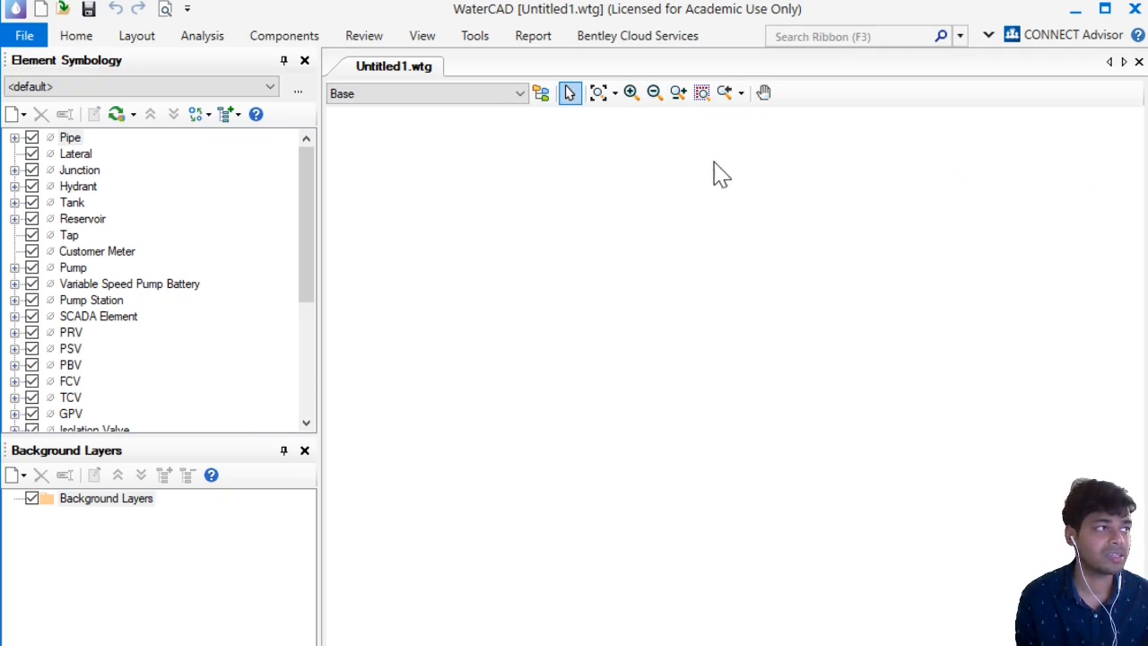
left_click_drag(927, 176, 966, 347)
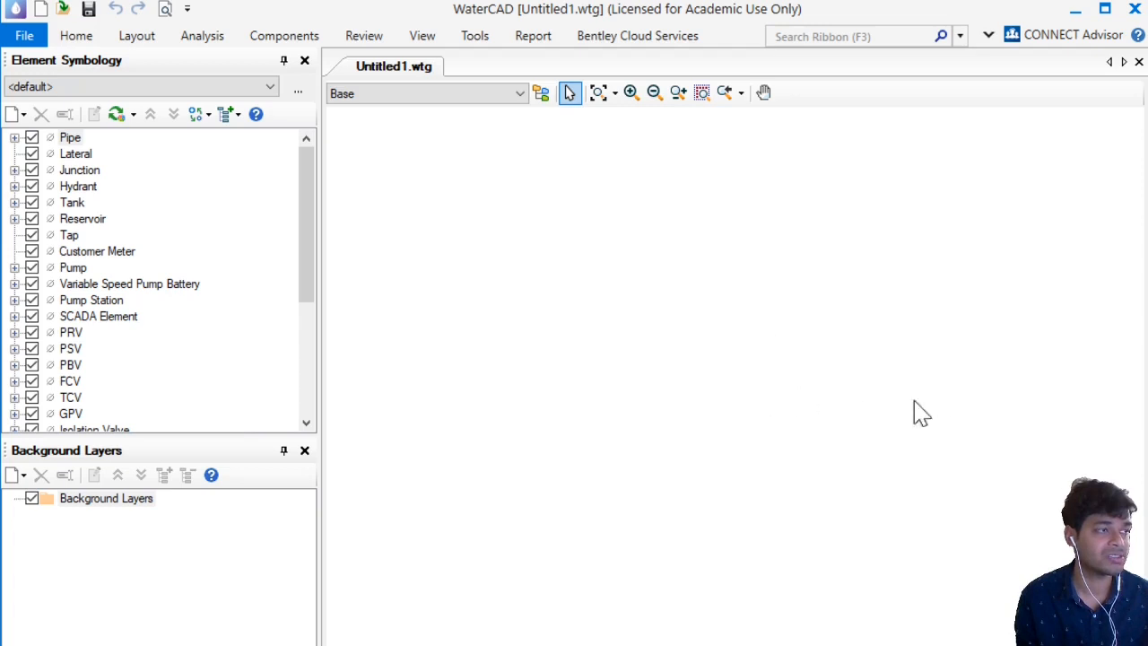
left_click(123, 228)
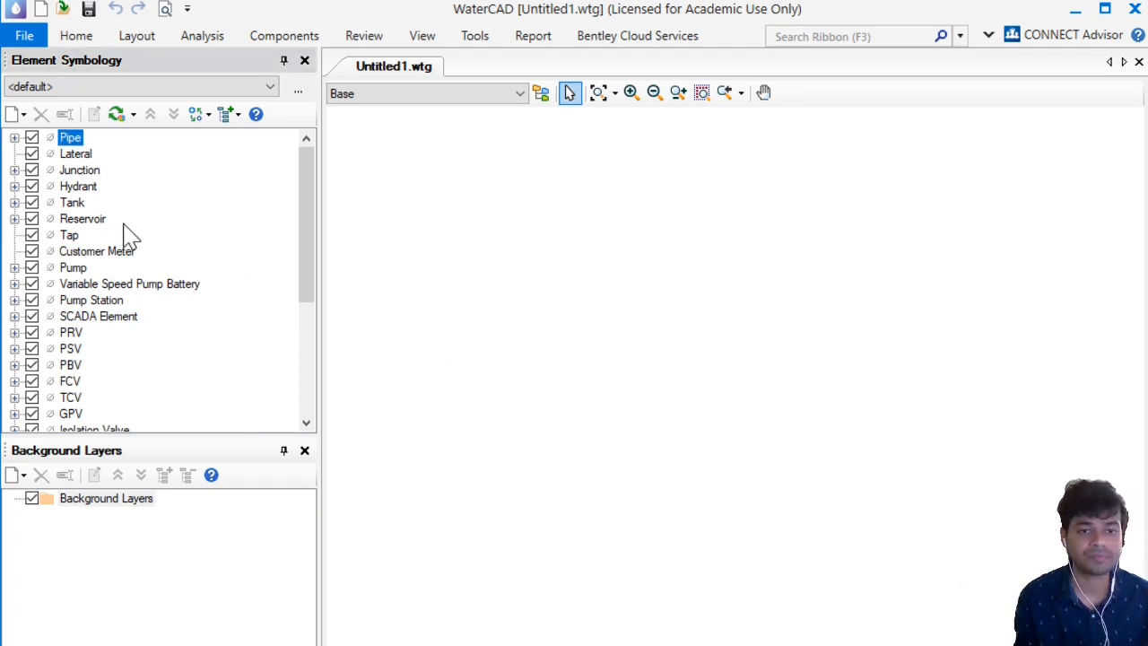
key("Down")
key("Down")
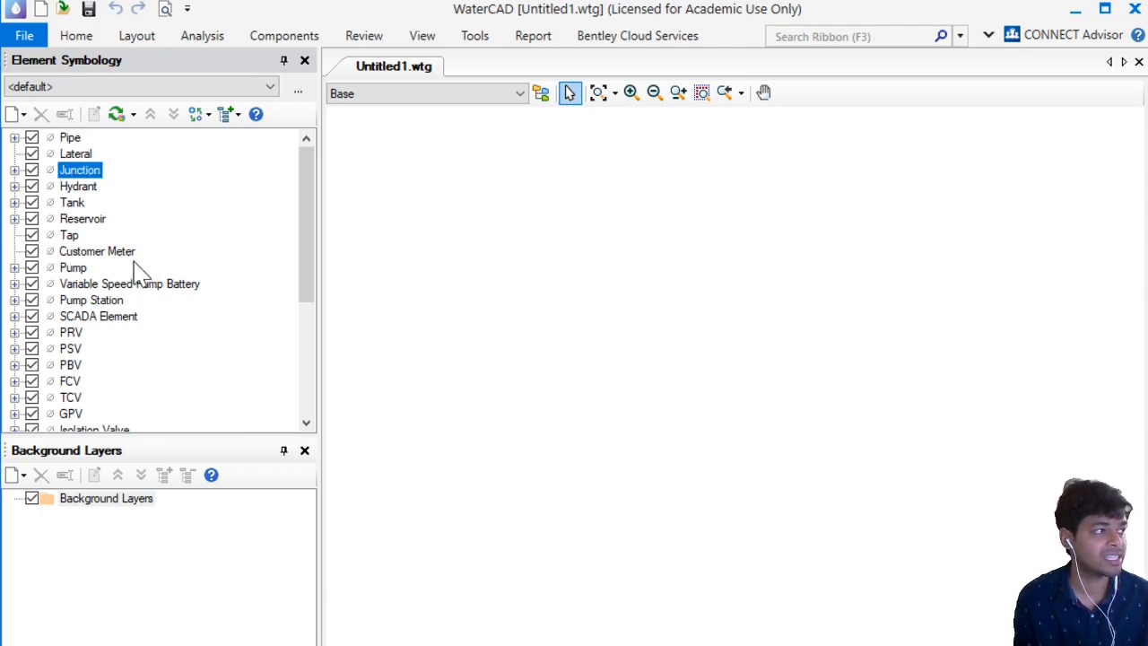
key("Down")
key("Down")
key("Down")
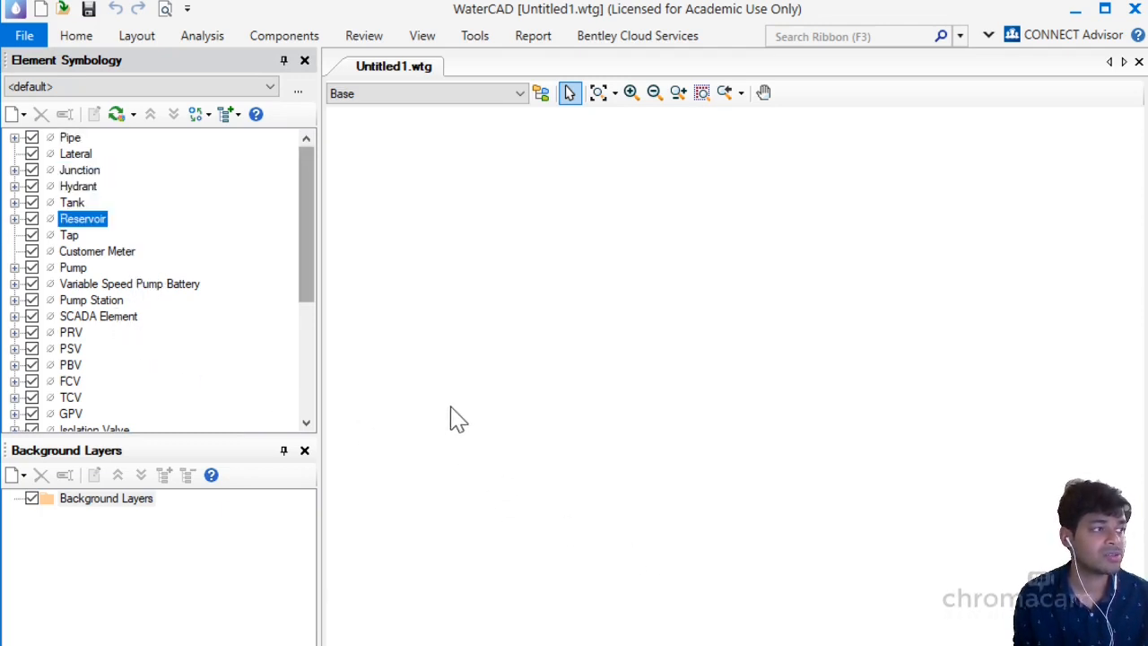
scroll(457, 426, "down", 5)
scroll(458, 574, "up", 1)
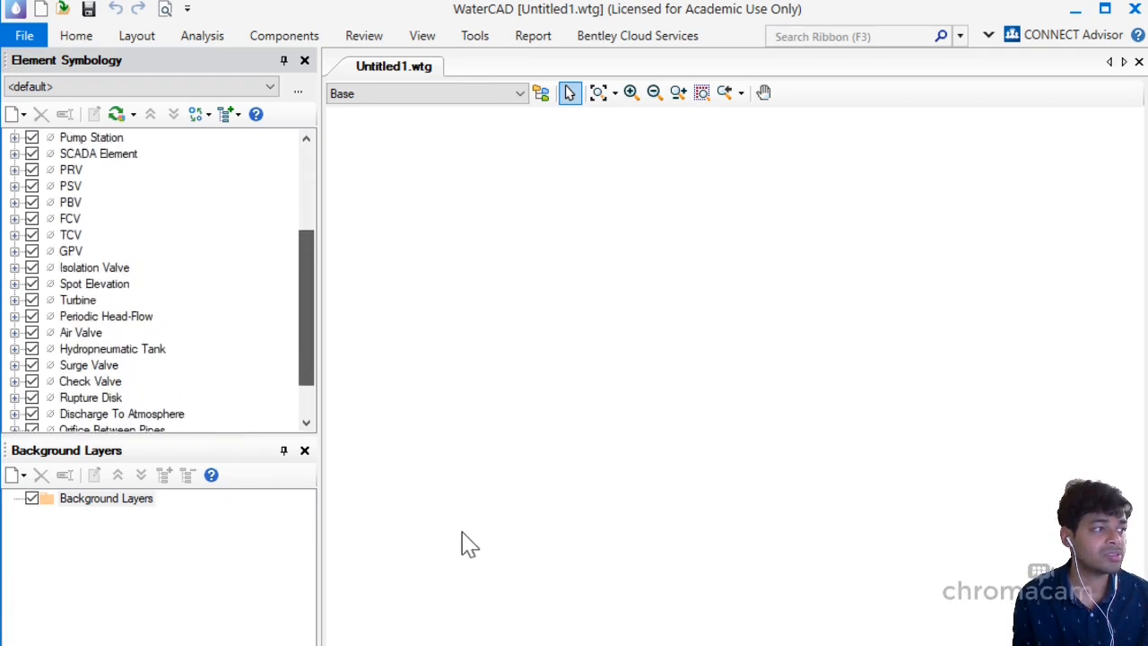
scroll(482, 418, "up", 4)
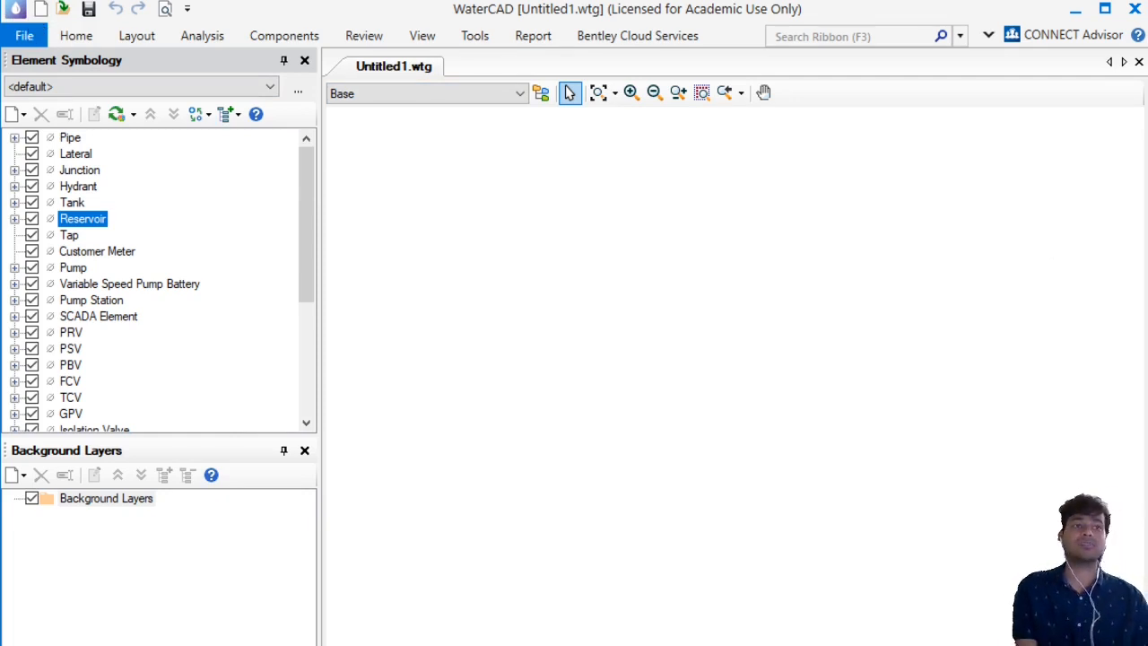
Review the File menu and the Home, Layout, Analysis and Components ribbon tabs
left_click(1075, 10)
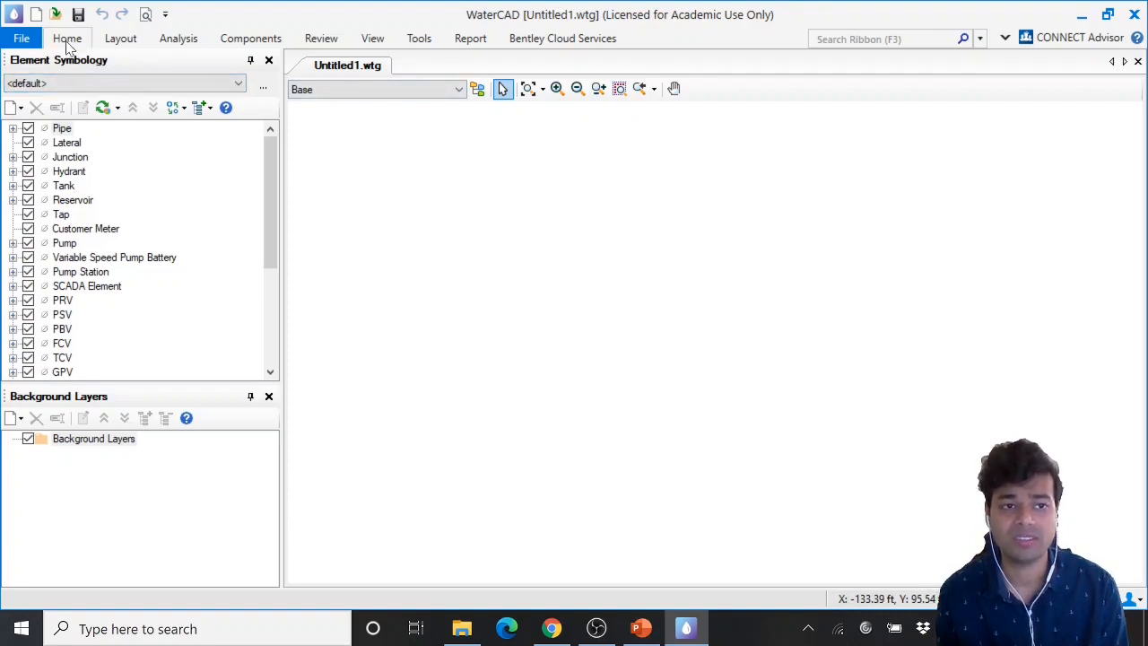
left_click(29, 42)
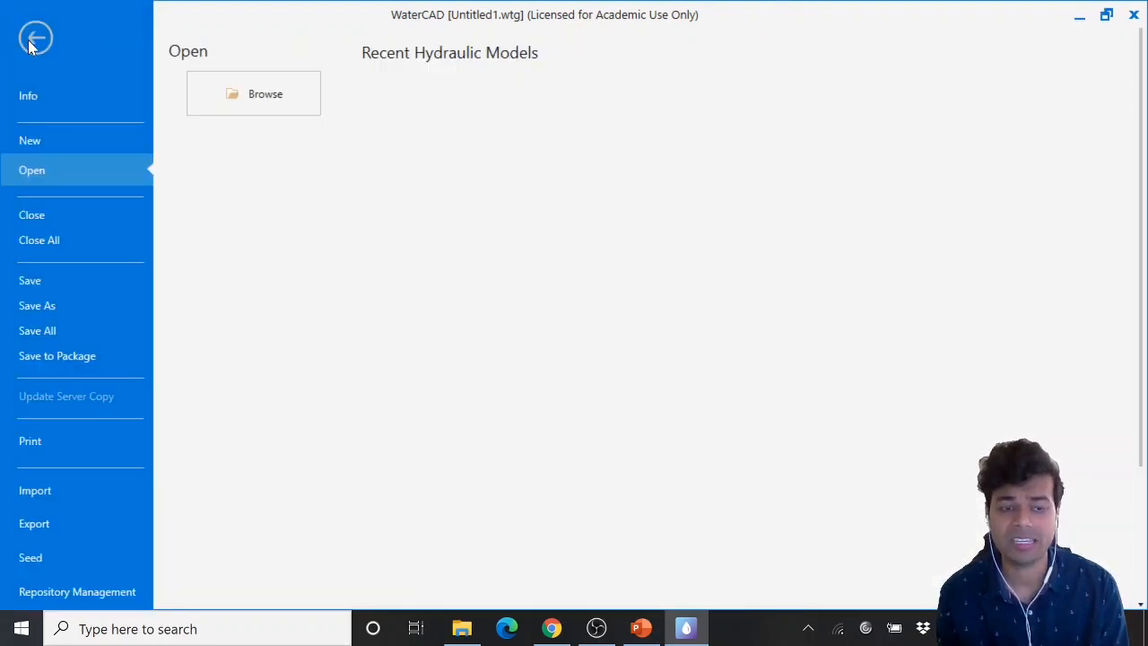
left_click(33, 43)
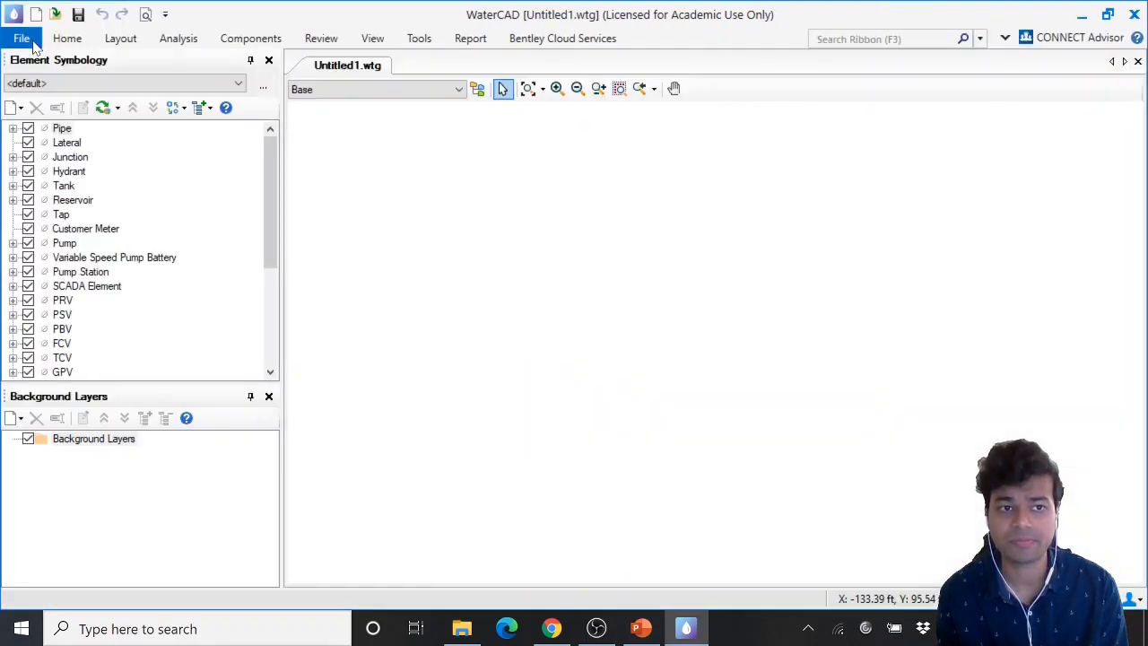
left_click(73, 41)
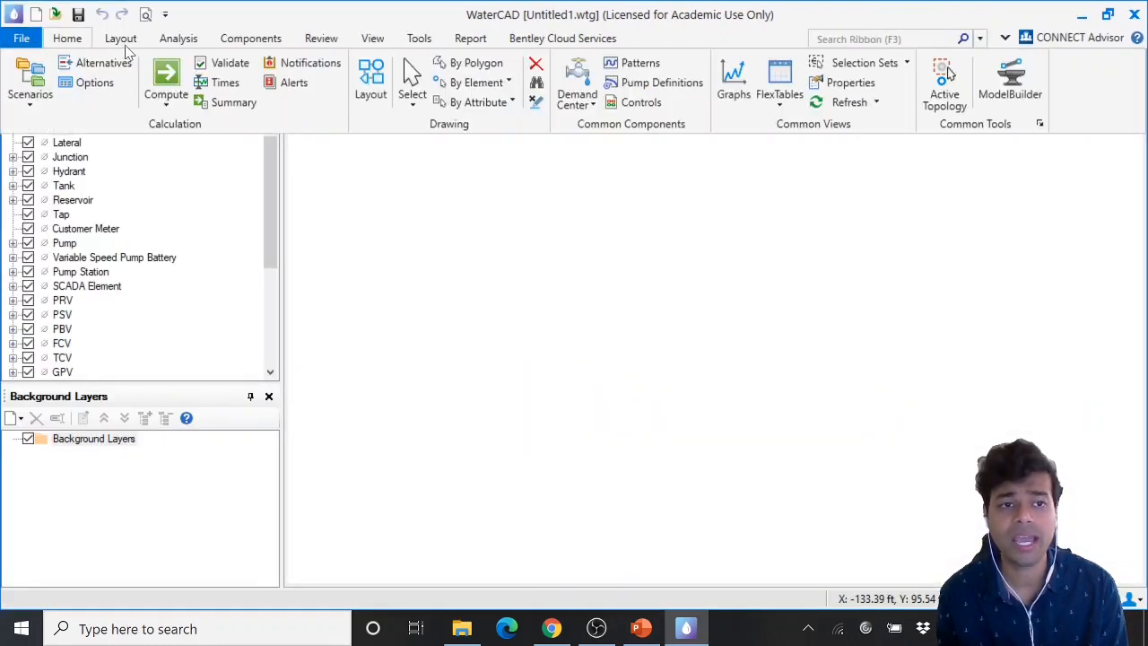
left_click(122, 41)
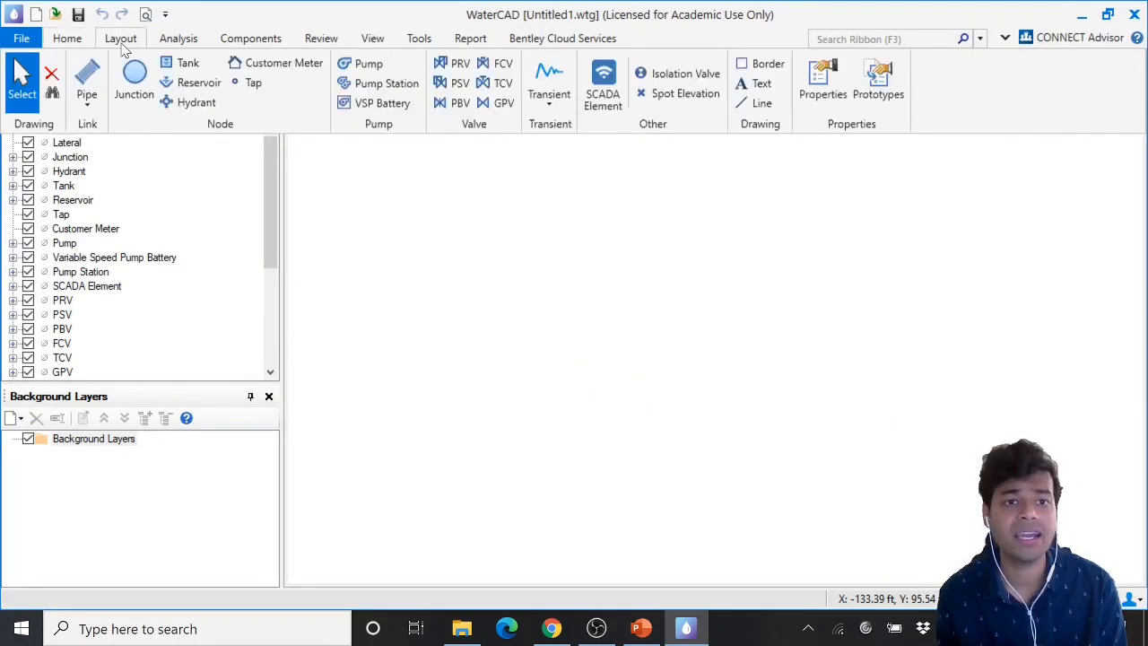
left_click(181, 41)
left_click(256, 41)
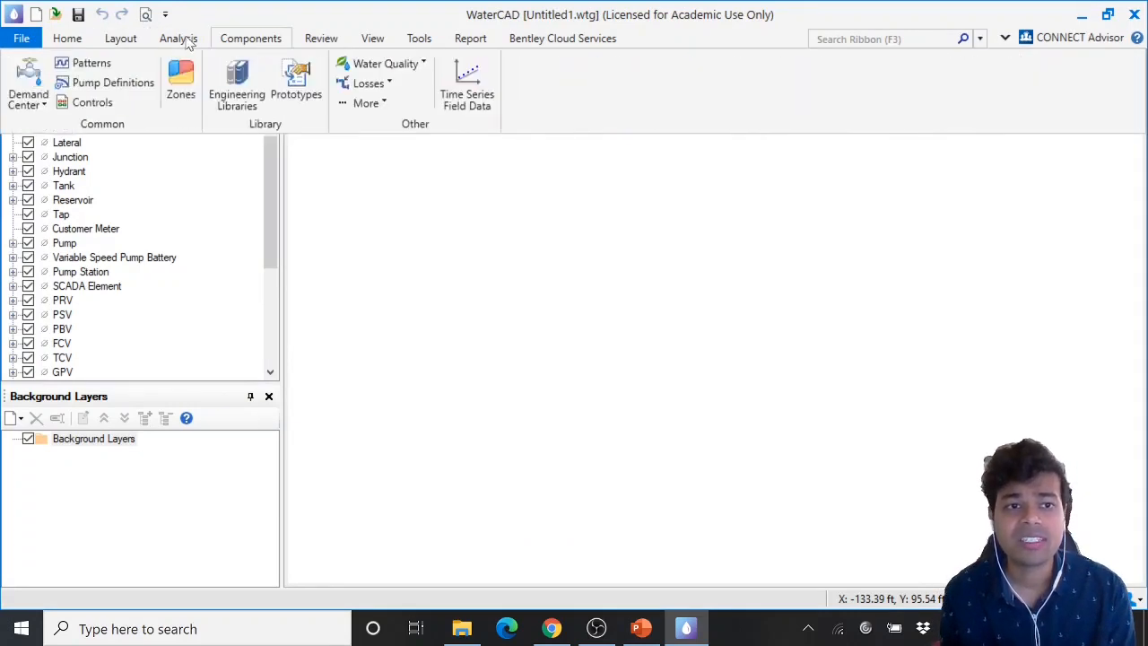
left_click(217, 18)
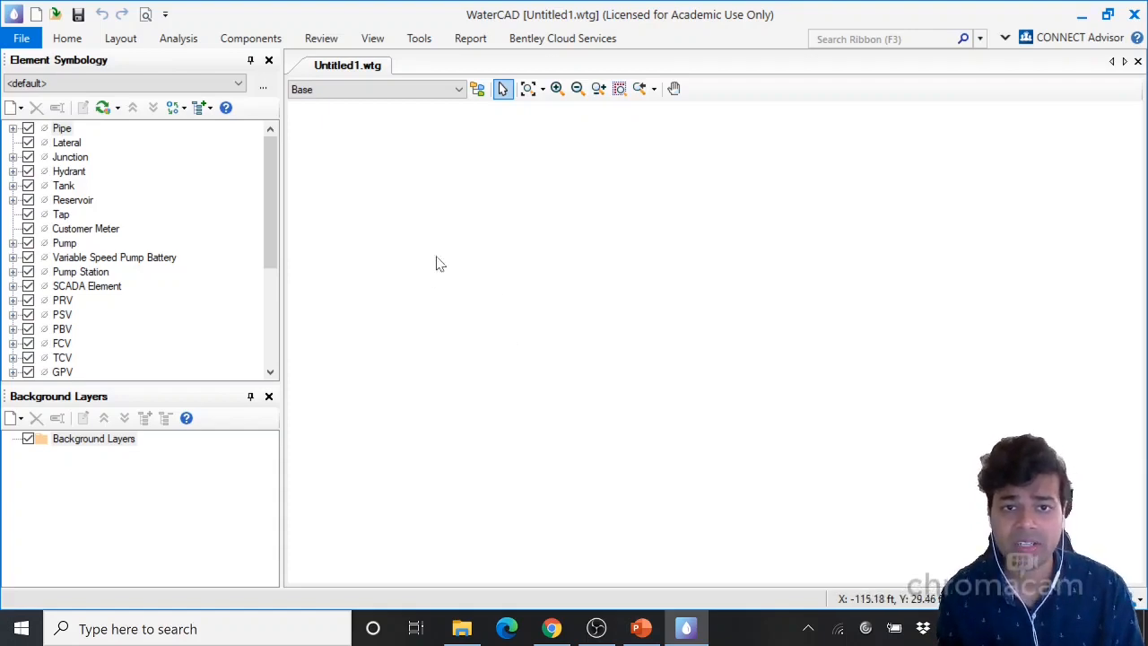
Open the Options dialog from the Tools tools and inspect the Global tab's window colour and layout settings
left_click(419, 40)
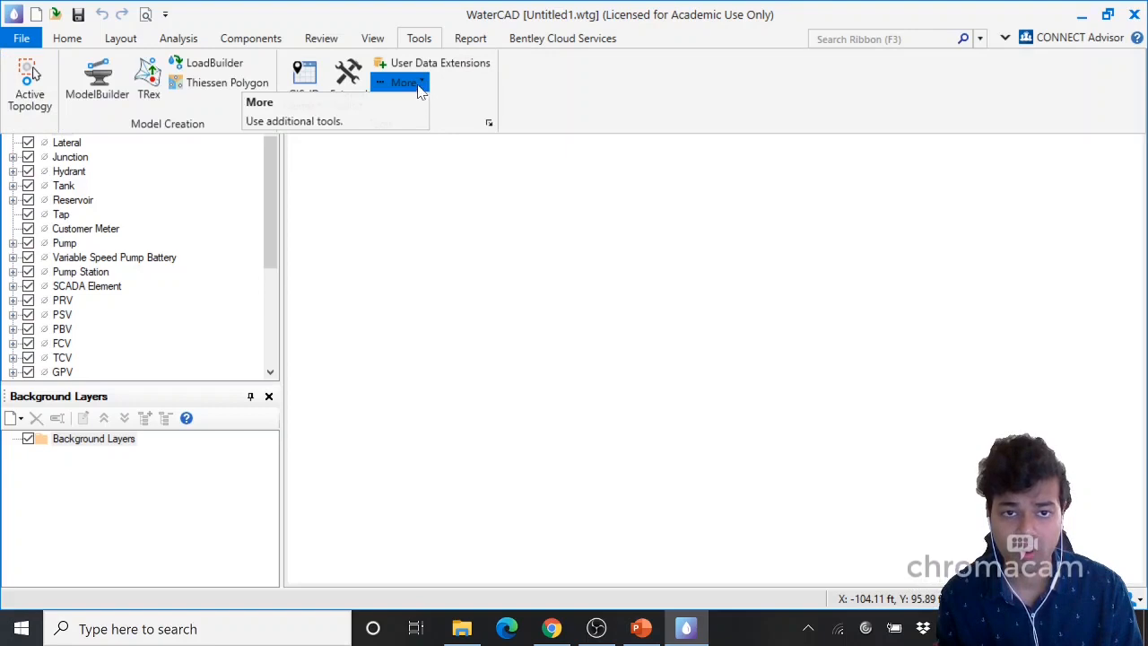
left_click(420, 86)
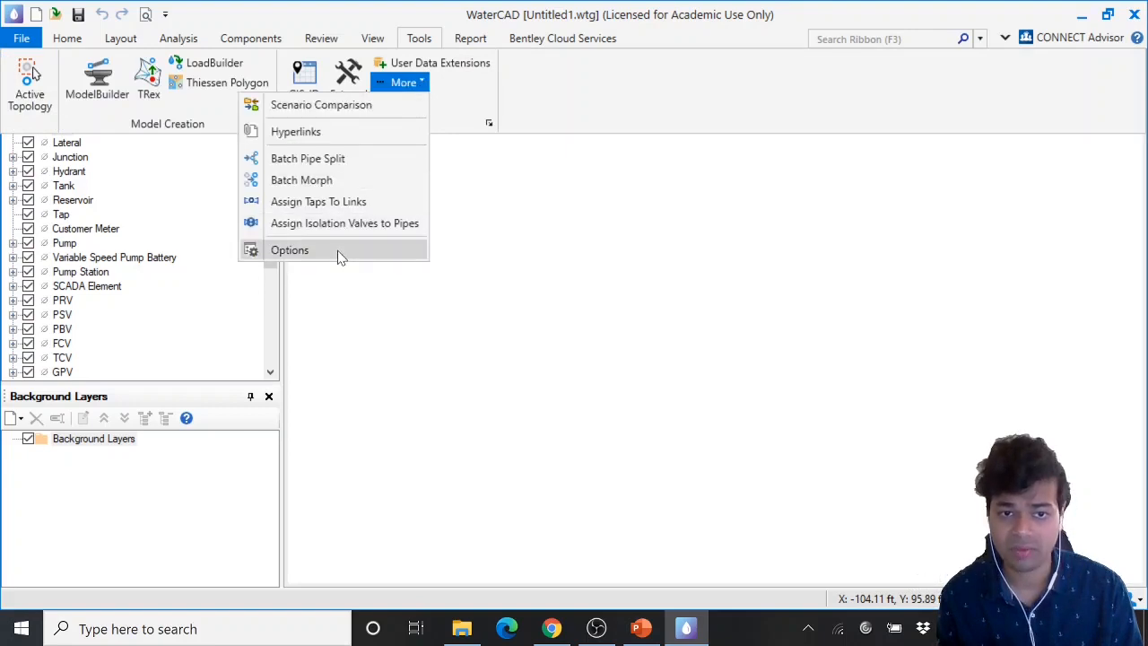
left_click(290, 250)
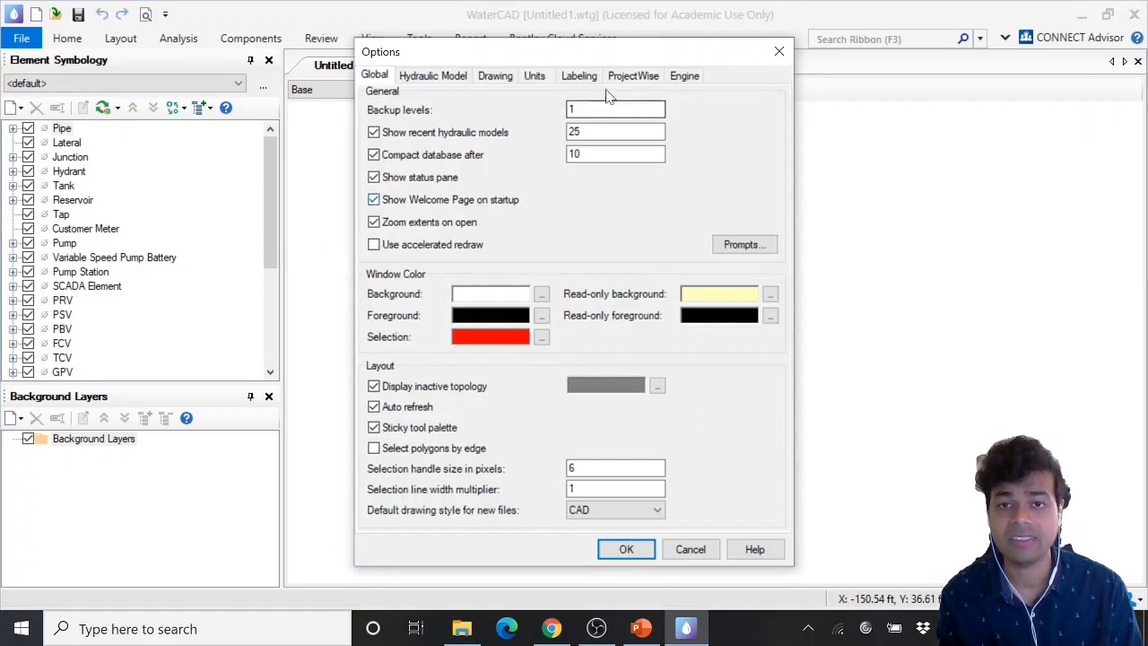
left_click_drag(592, 53, 642, 36)
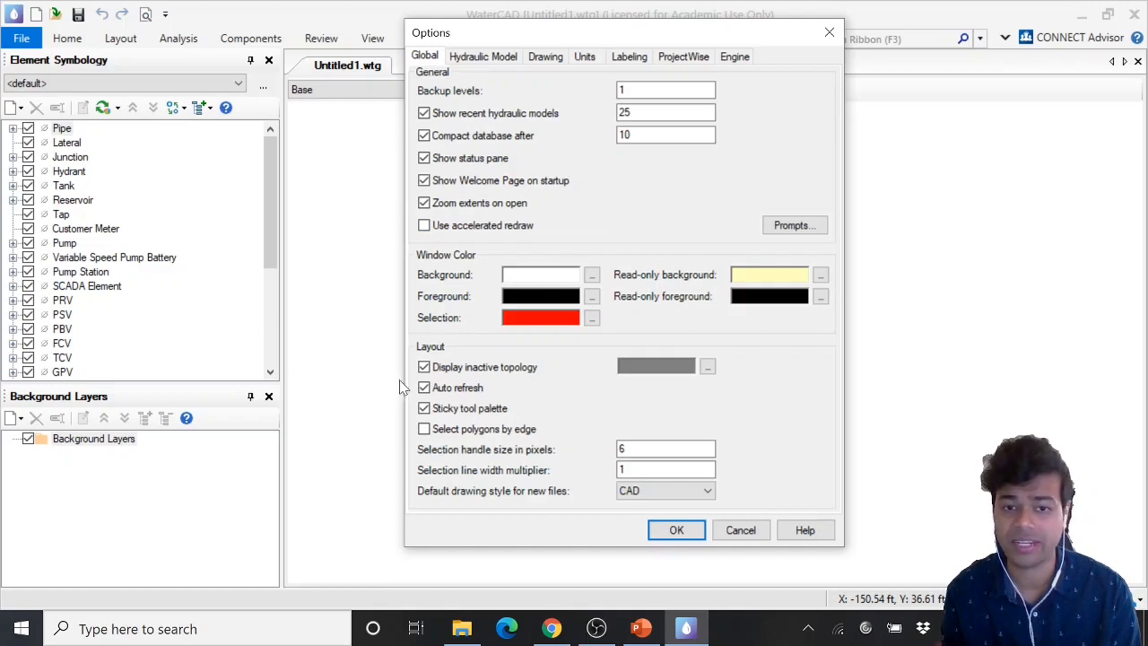
left_click(590, 274)
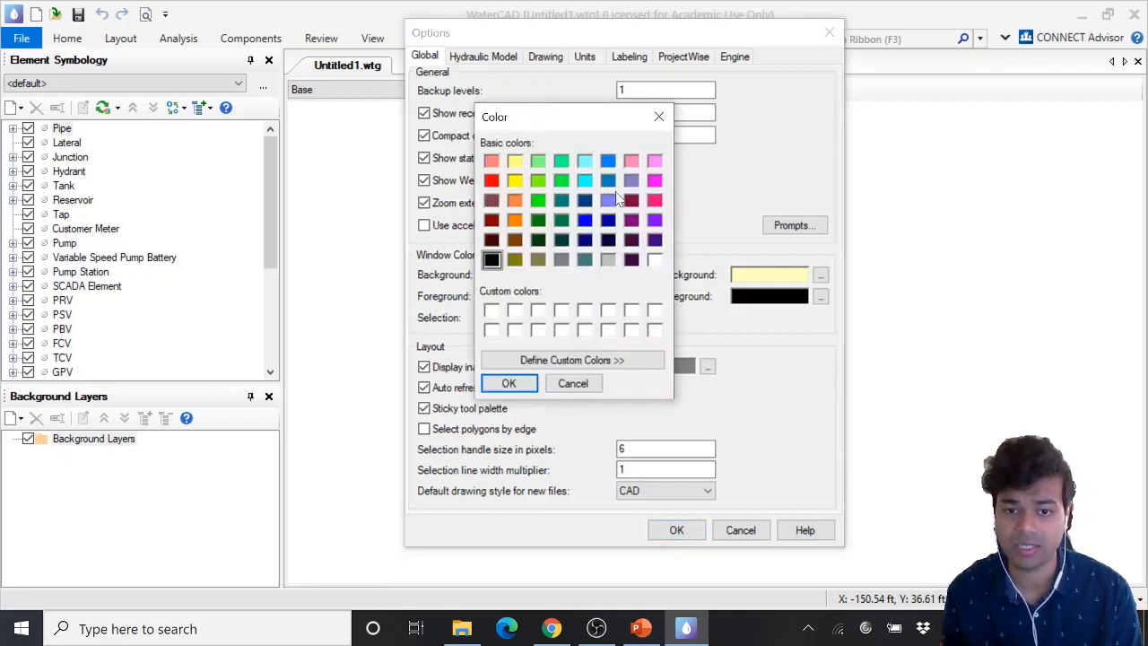
left_click(658, 116)
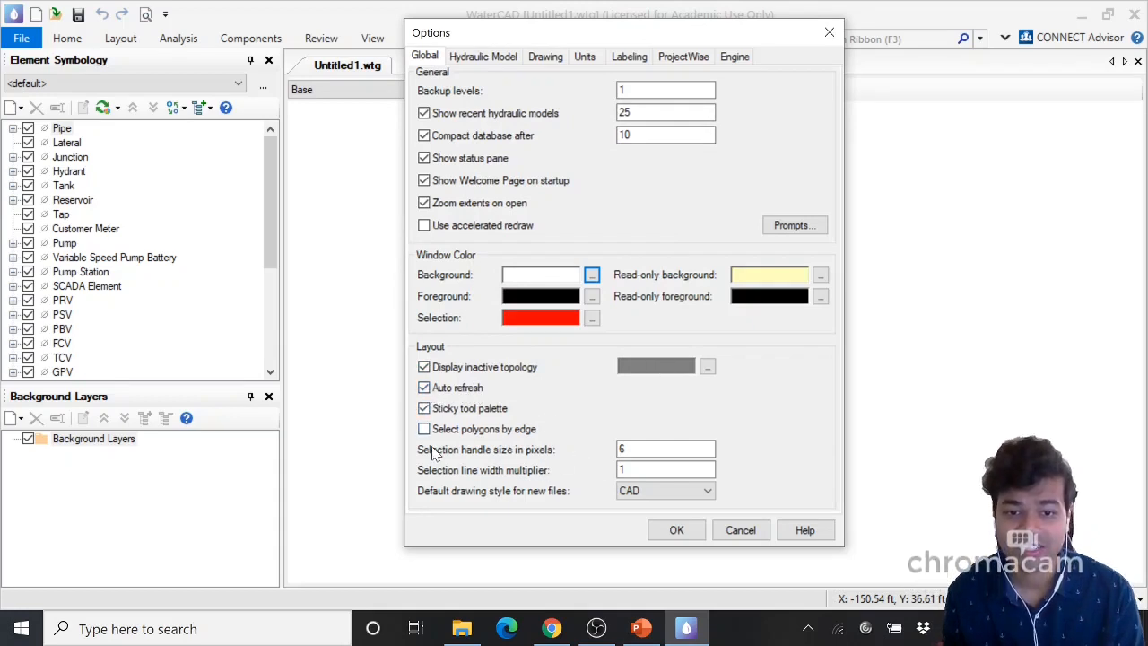
double_click(621, 448)
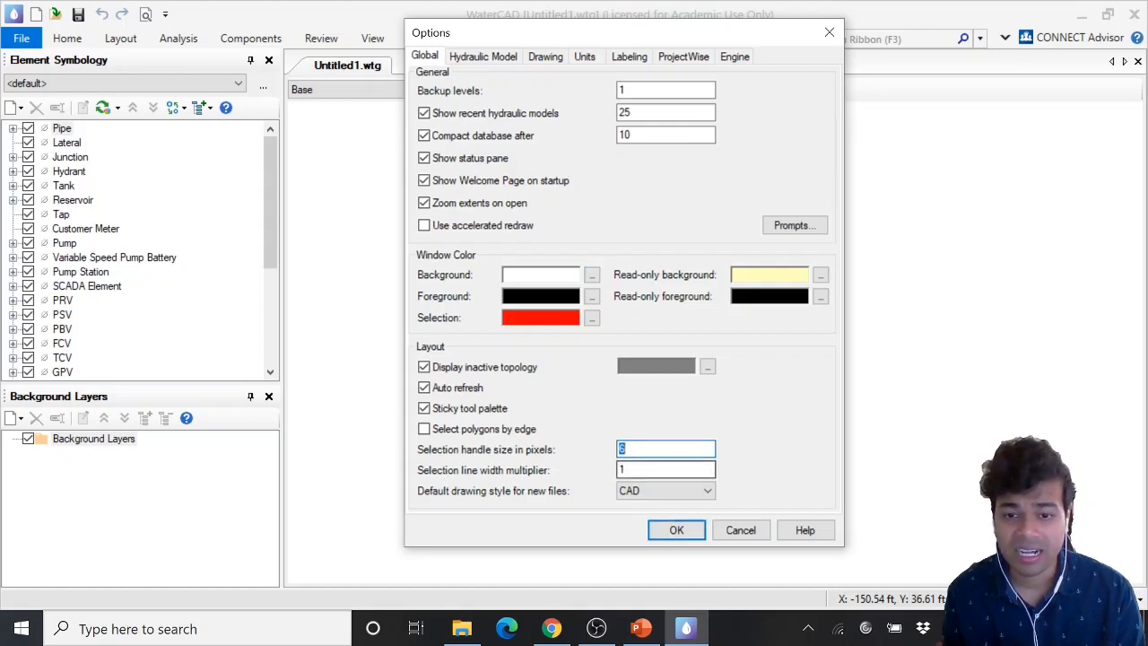
double_click(622, 469)
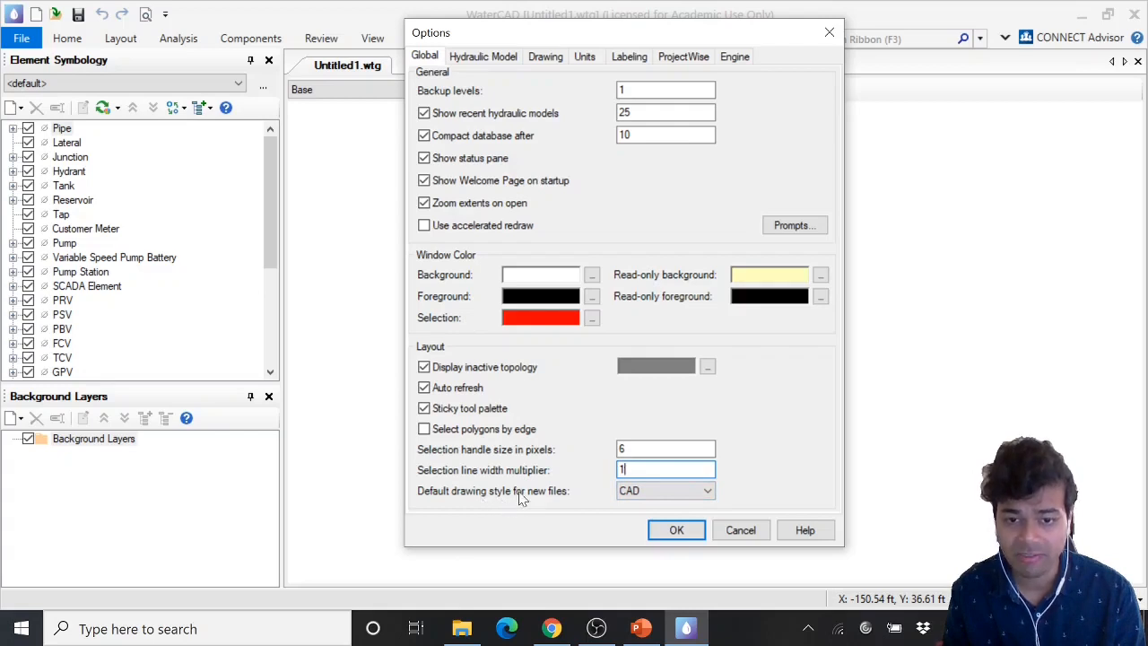
Try switching the default drawing style for new files between GIS and CAD
left_click(645, 497)
left_click(642, 508)
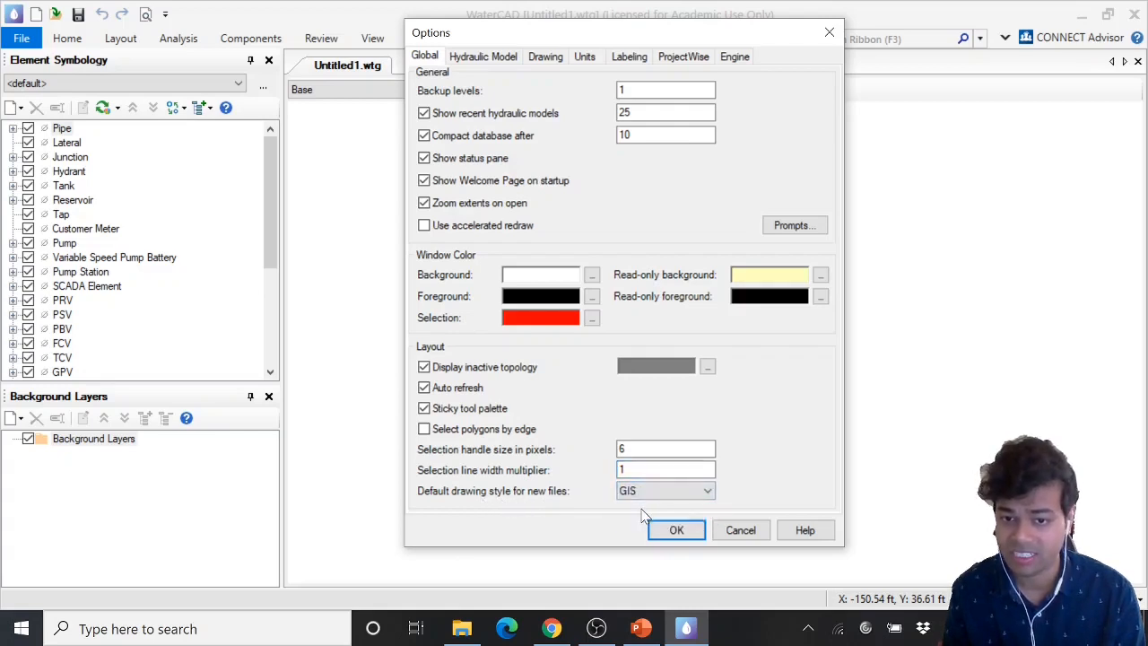
left_click(653, 497)
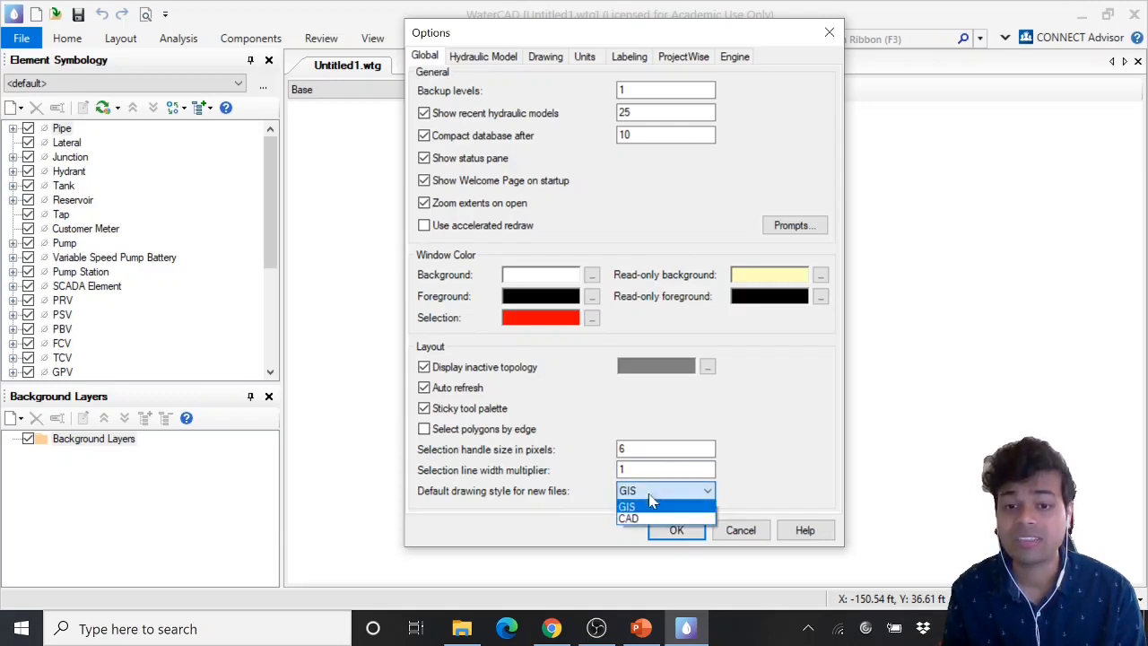
left_click(651, 522)
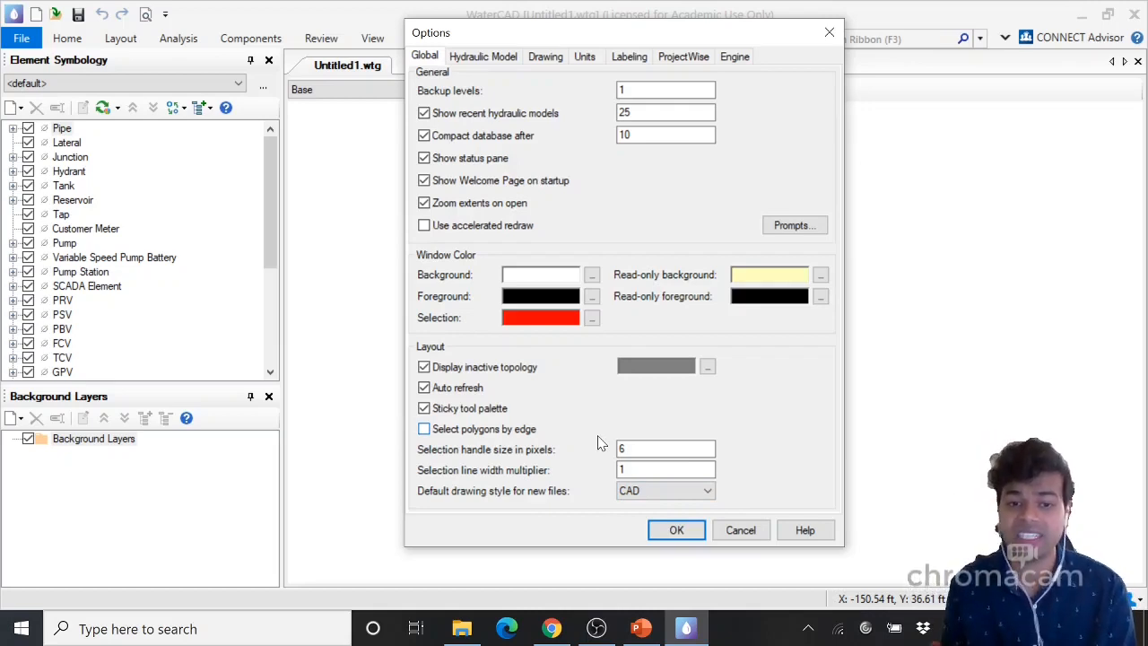
left_click(668, 492)
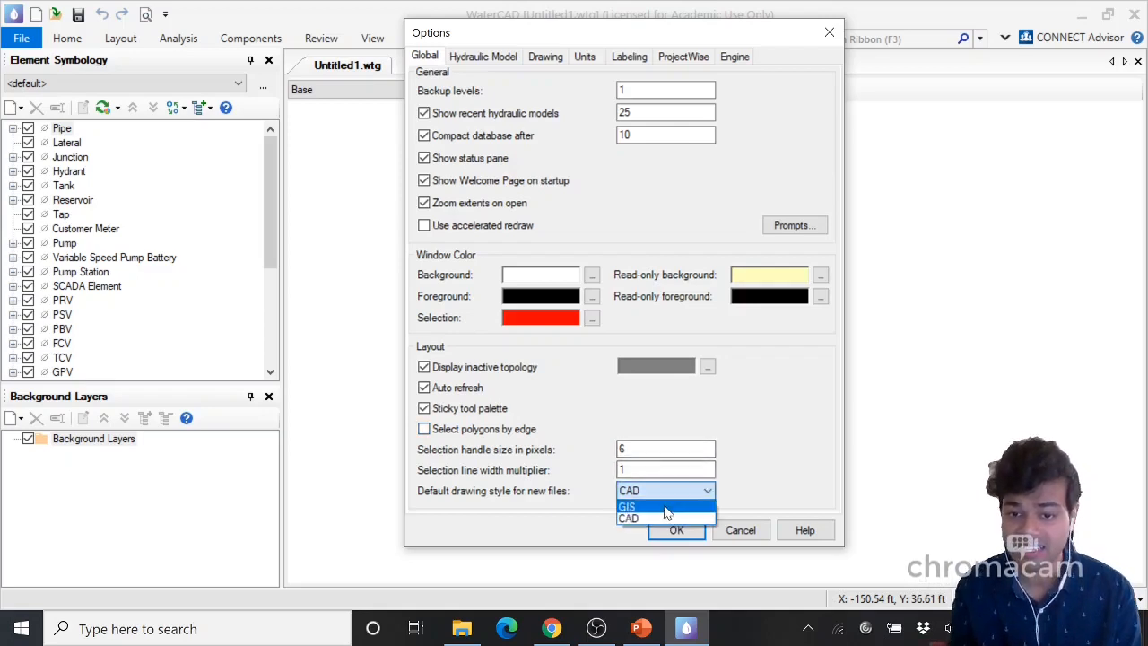
left_click(662, 506)
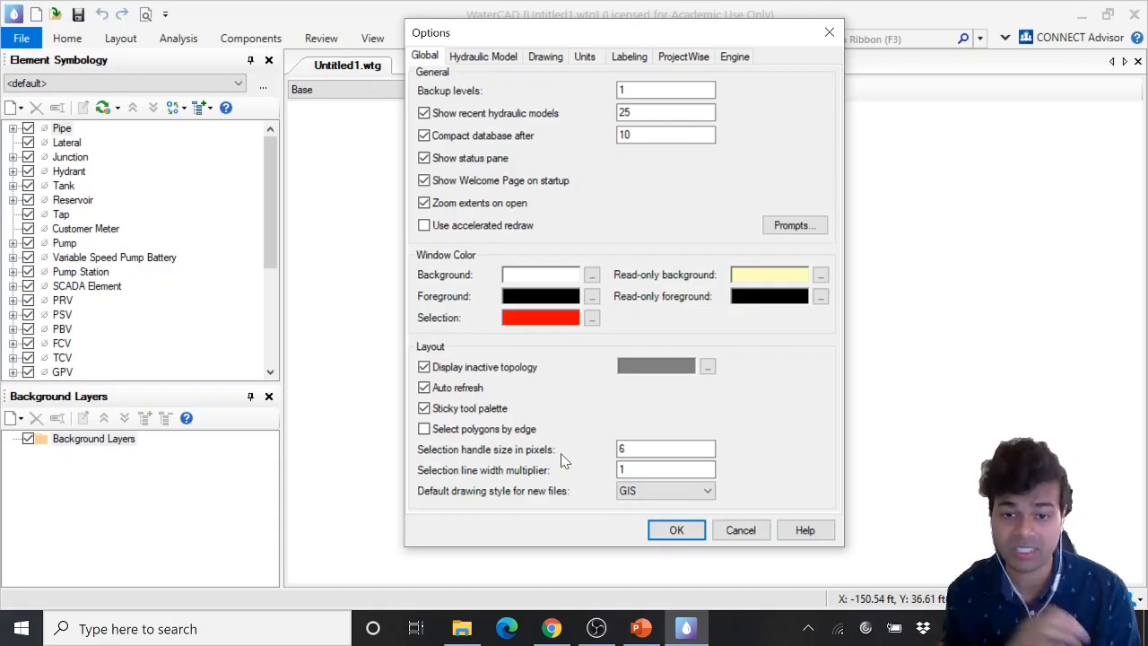
left_click(632, 491)
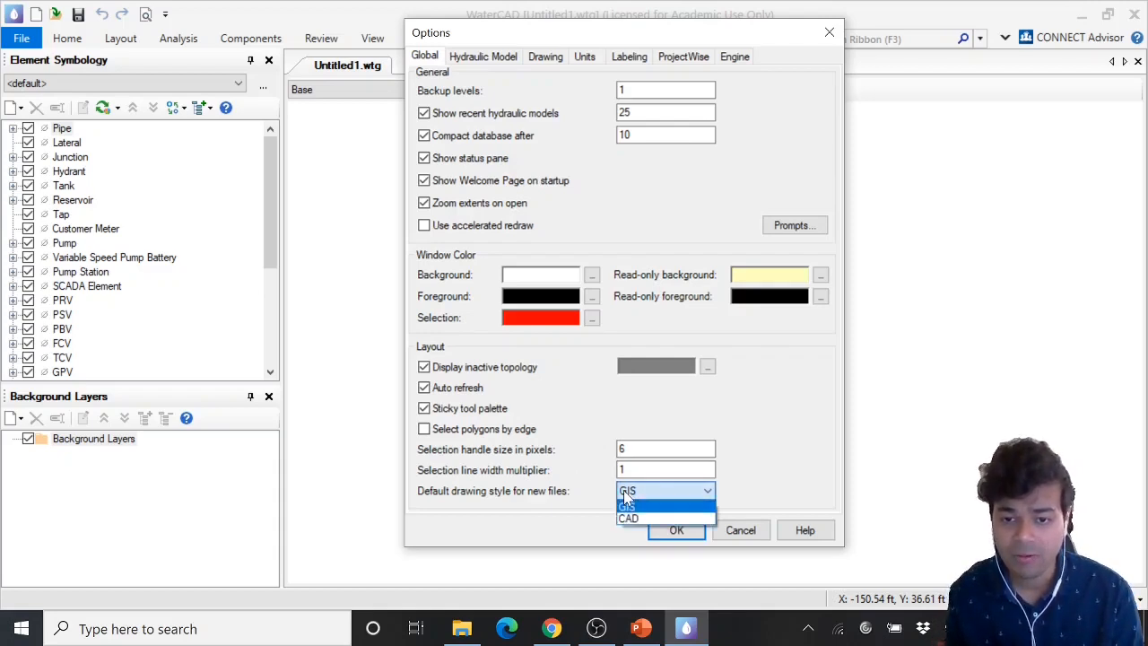
left_click(633, 519)
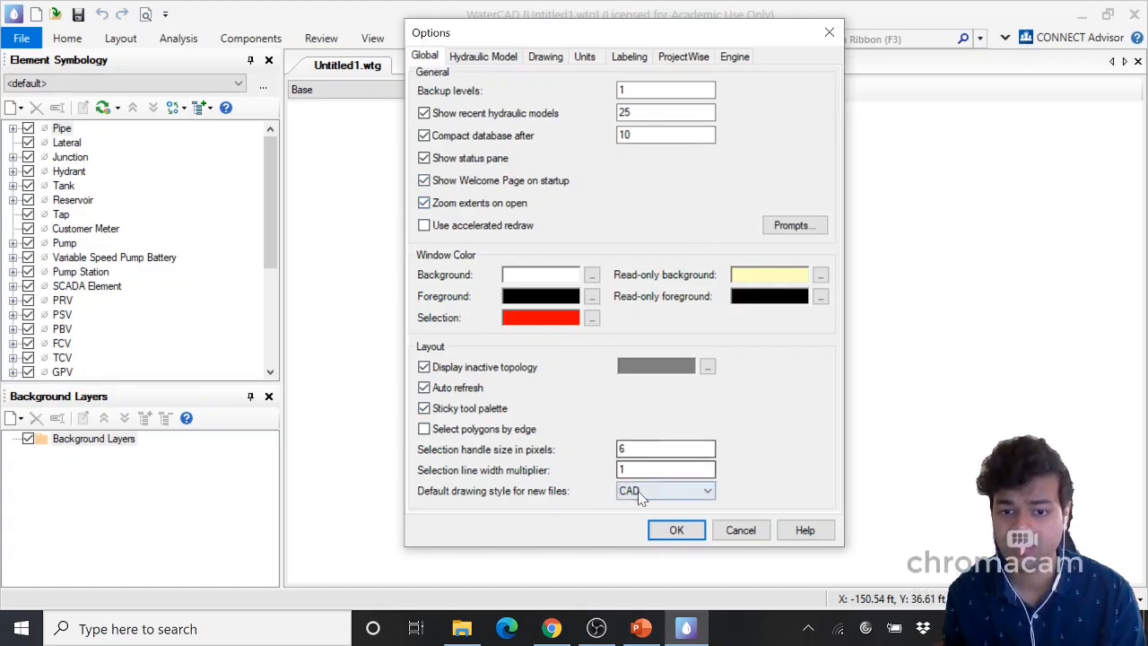
On the Hydraulic Model tab of Options, enable Specify custom results file path
left_click(470, 61)
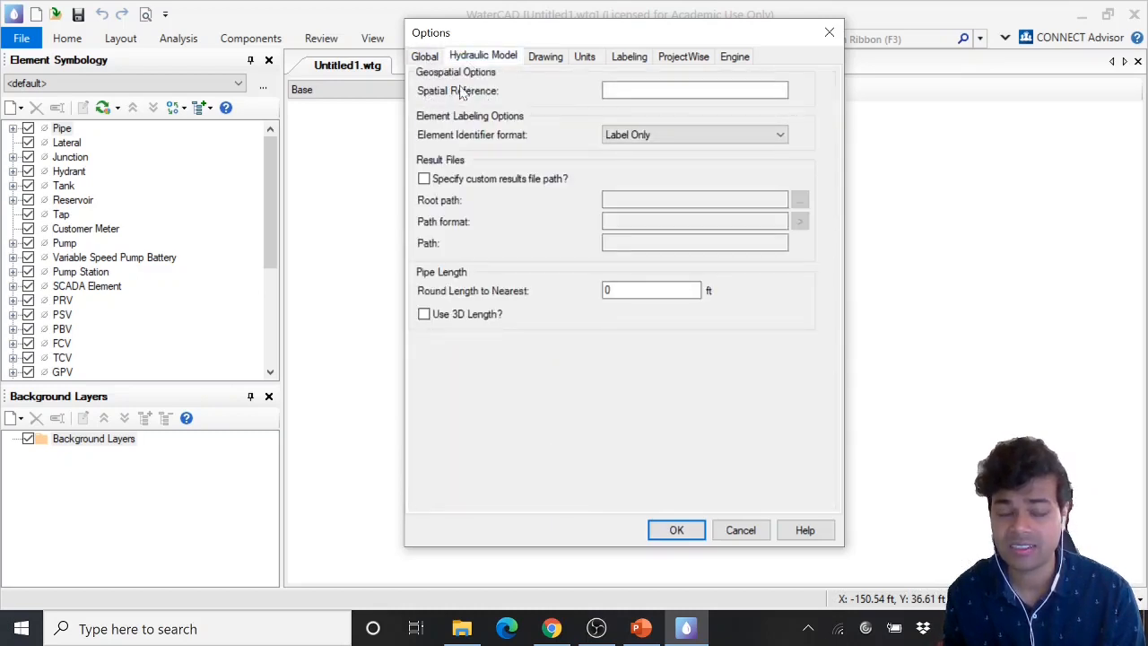
left_click(605, 94)
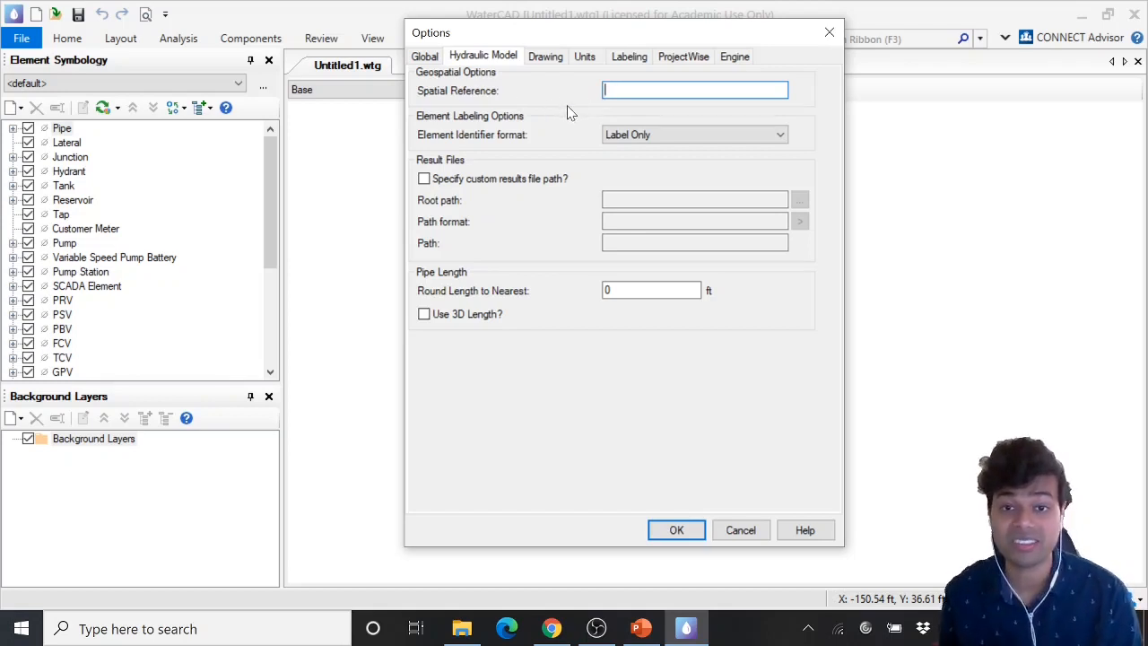
left_click(424, 179)
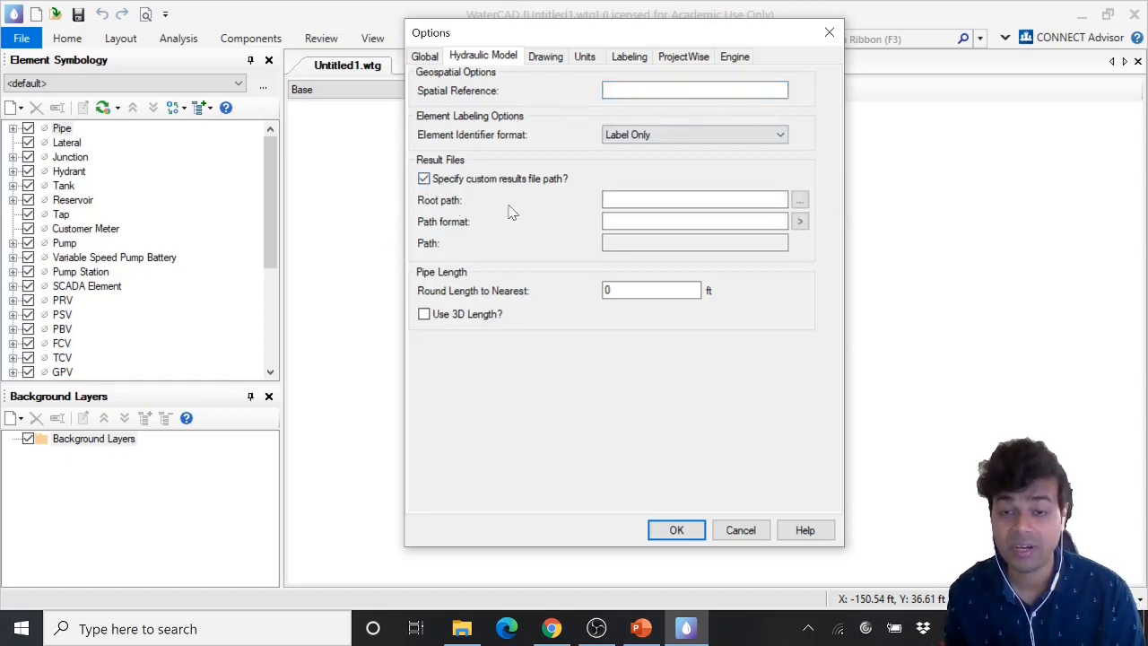
Turn the Specify custom results file path option back off
key("Tab")
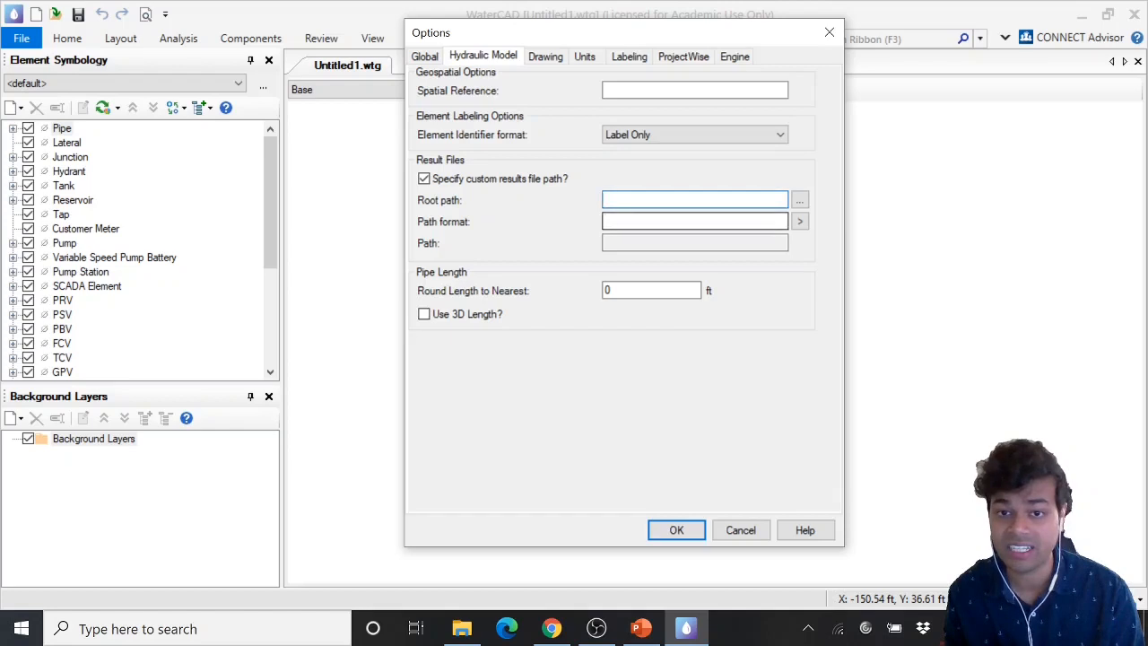
left_click(695, 221)
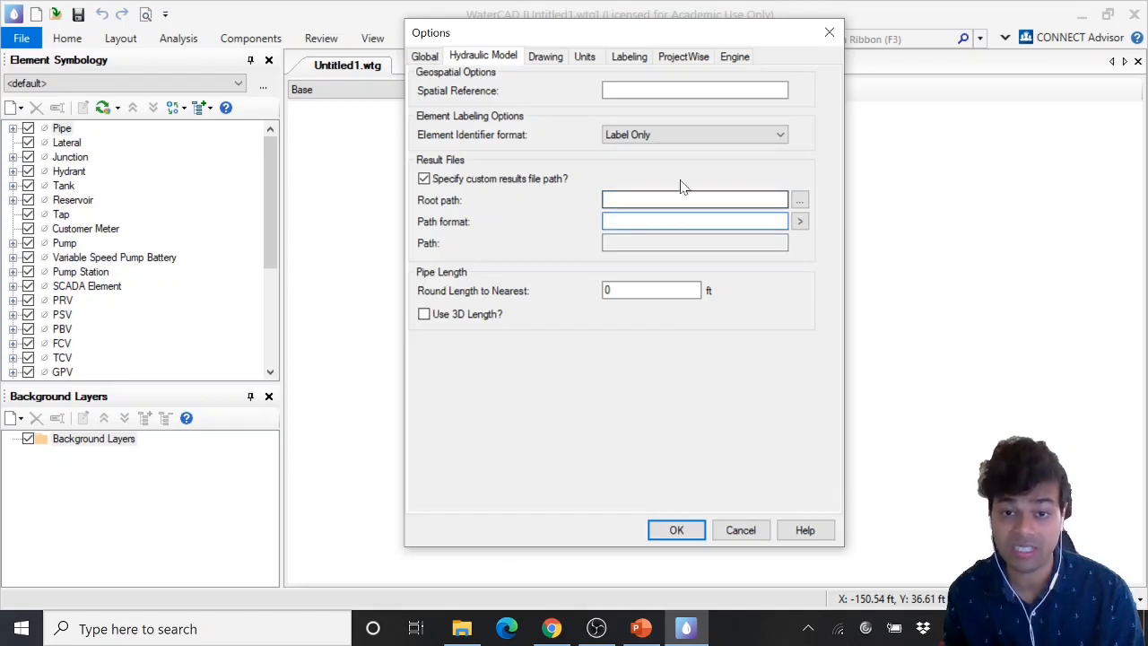
left_click(432, 182)
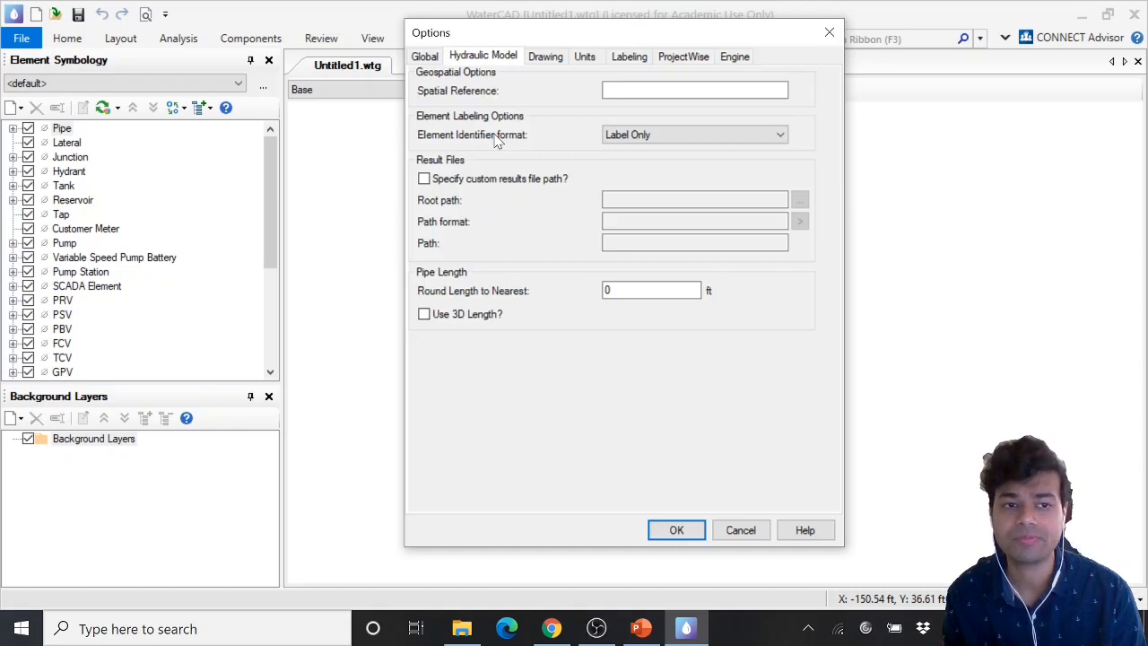
Keep the Element Identifier format as Label Only and enable Use 3D Length for pipes
left_click(696, 143)
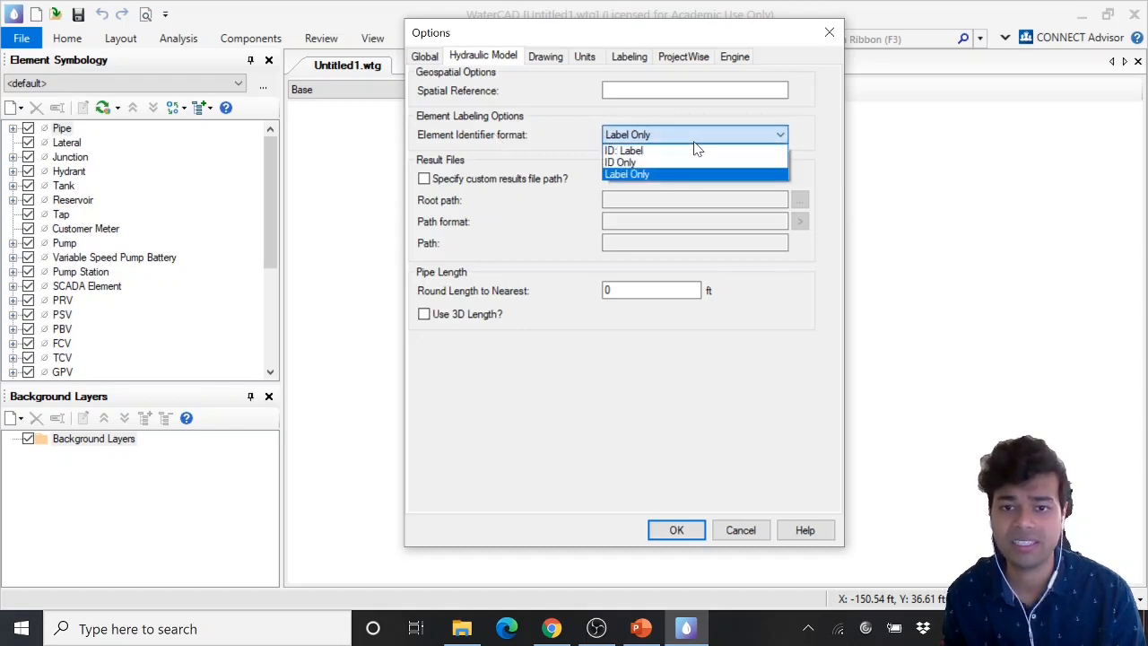
left_click(694, 142)
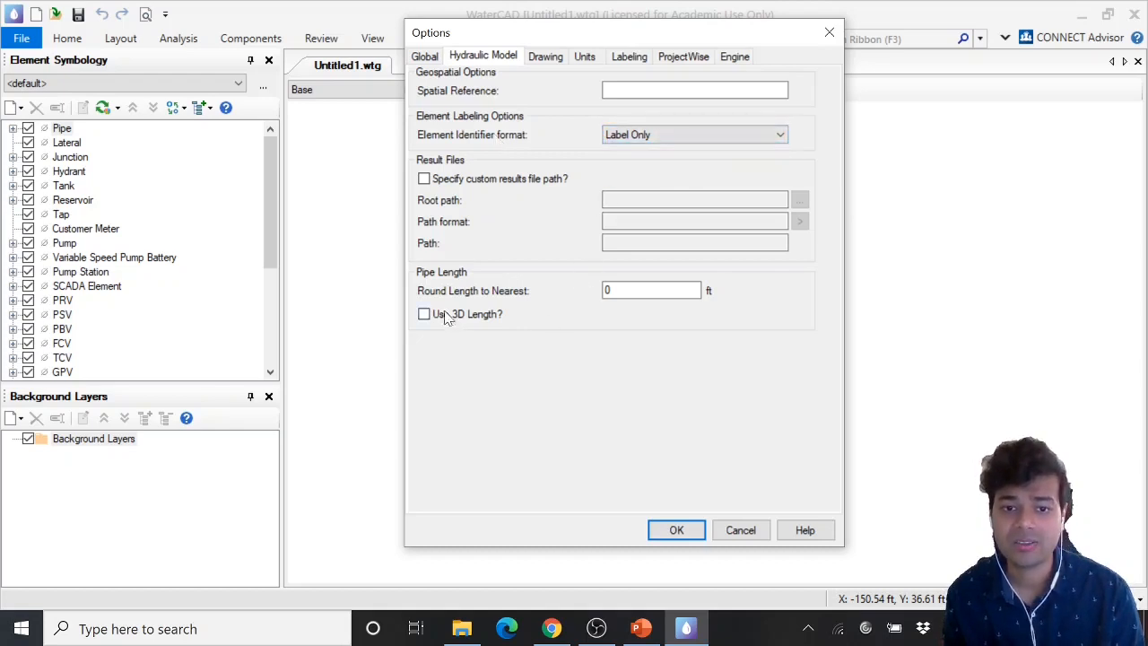
double_click(620, 290)
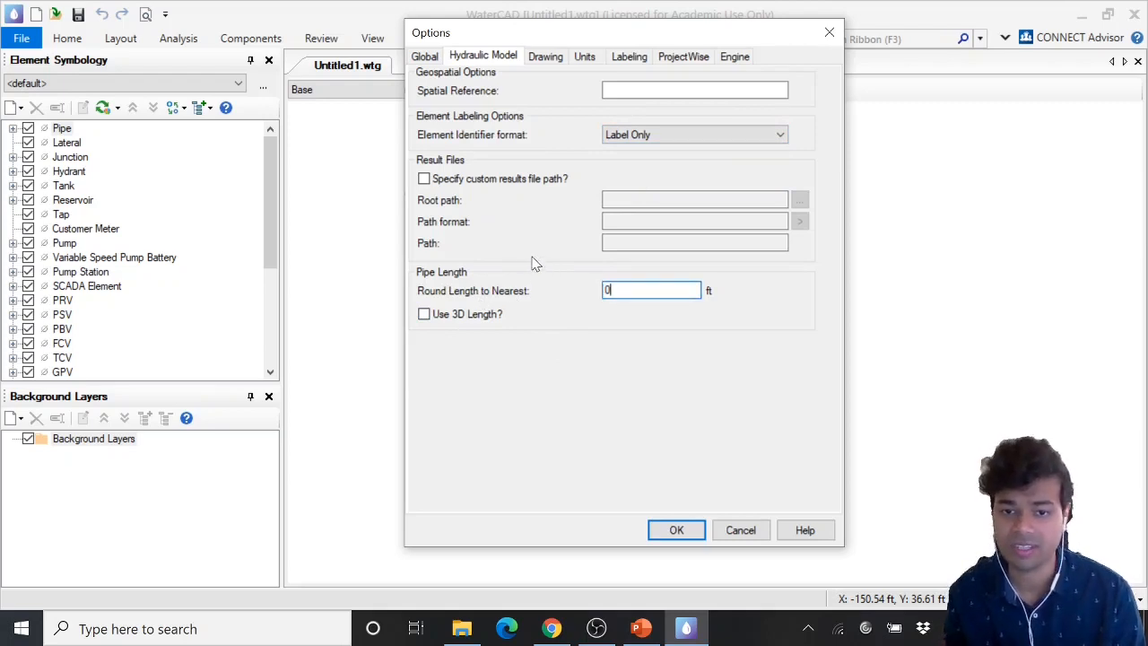
left_click(617, 316)
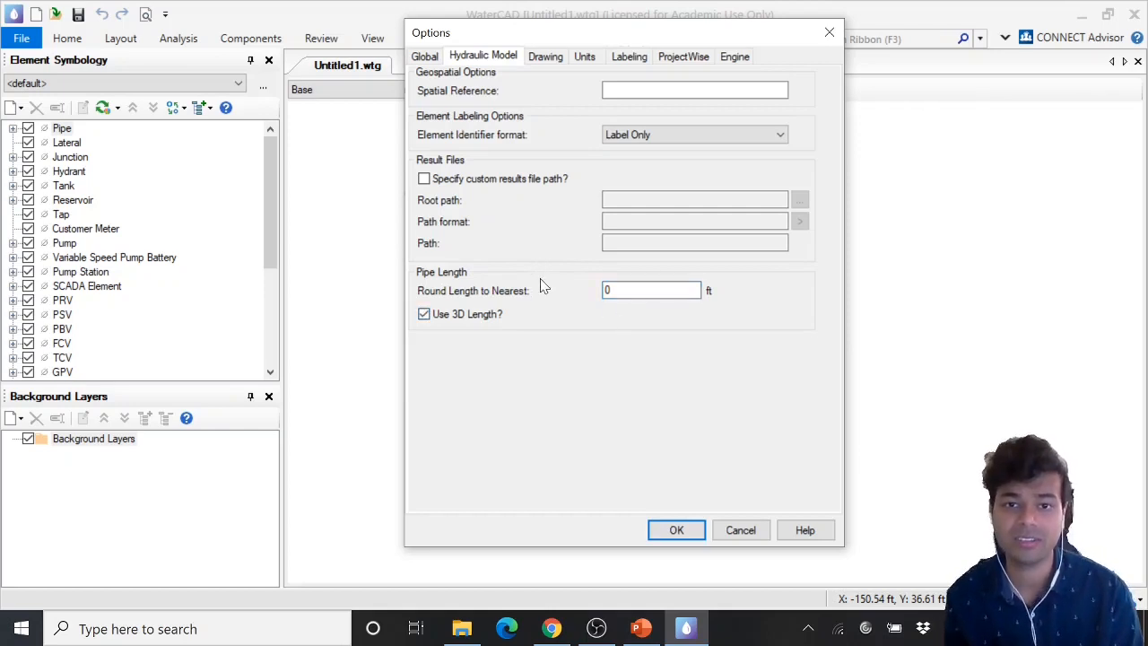
On the Drawing tab, set the drawing mode to Schematic
left_click(547, 58)
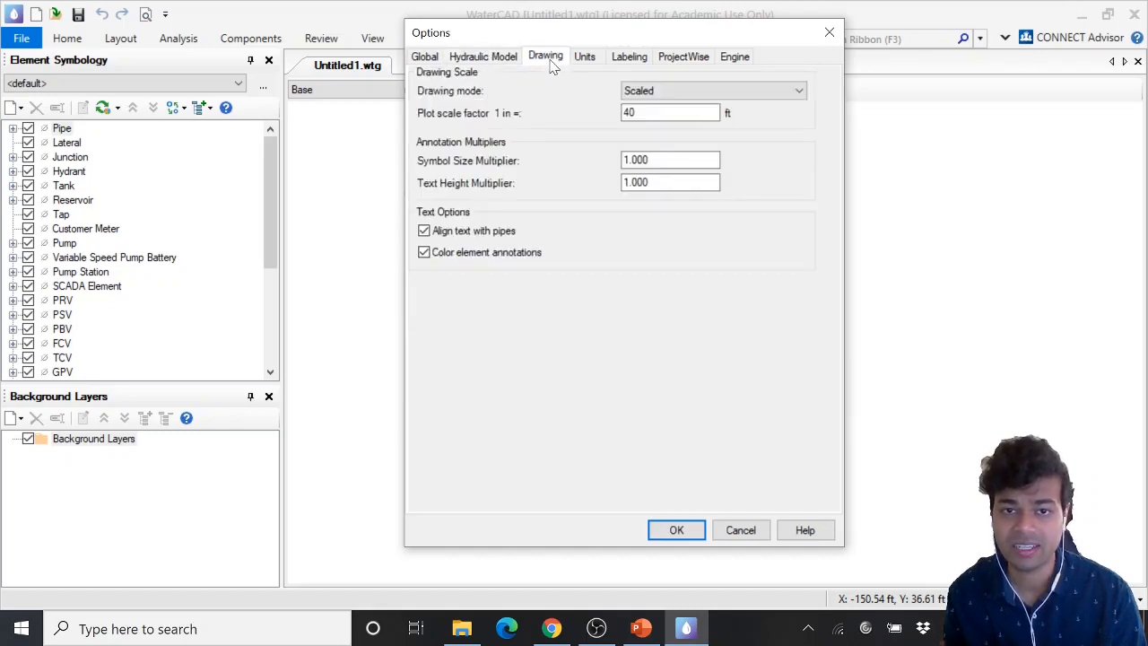
left_click(651, 90)
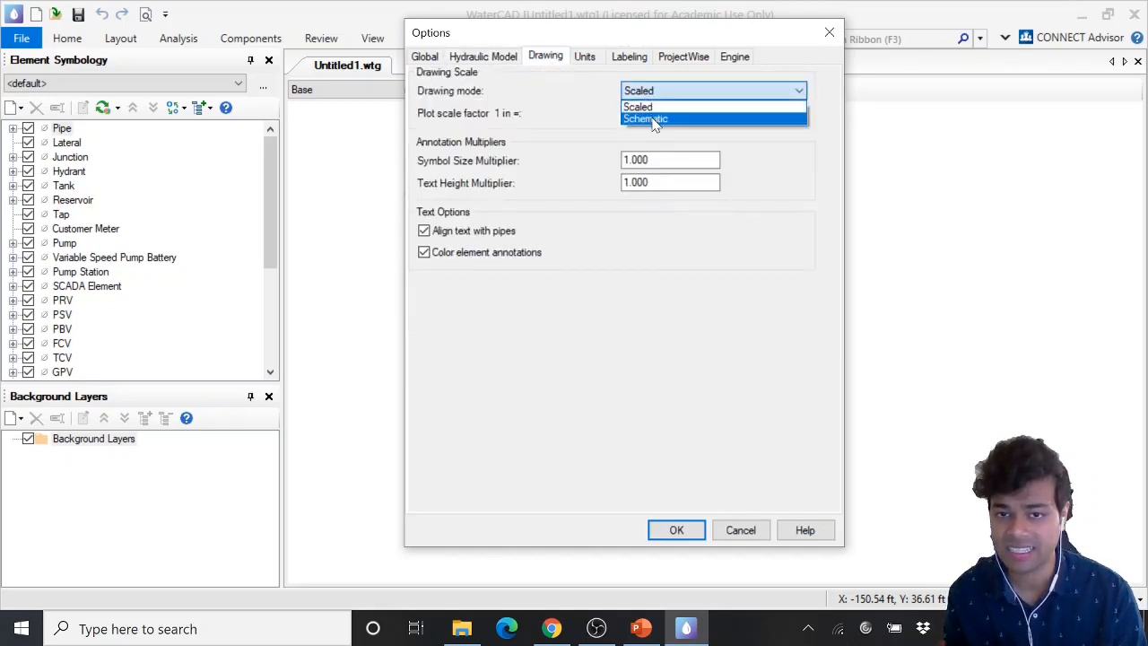
left_click(653, 119)
left_click(652, 93)
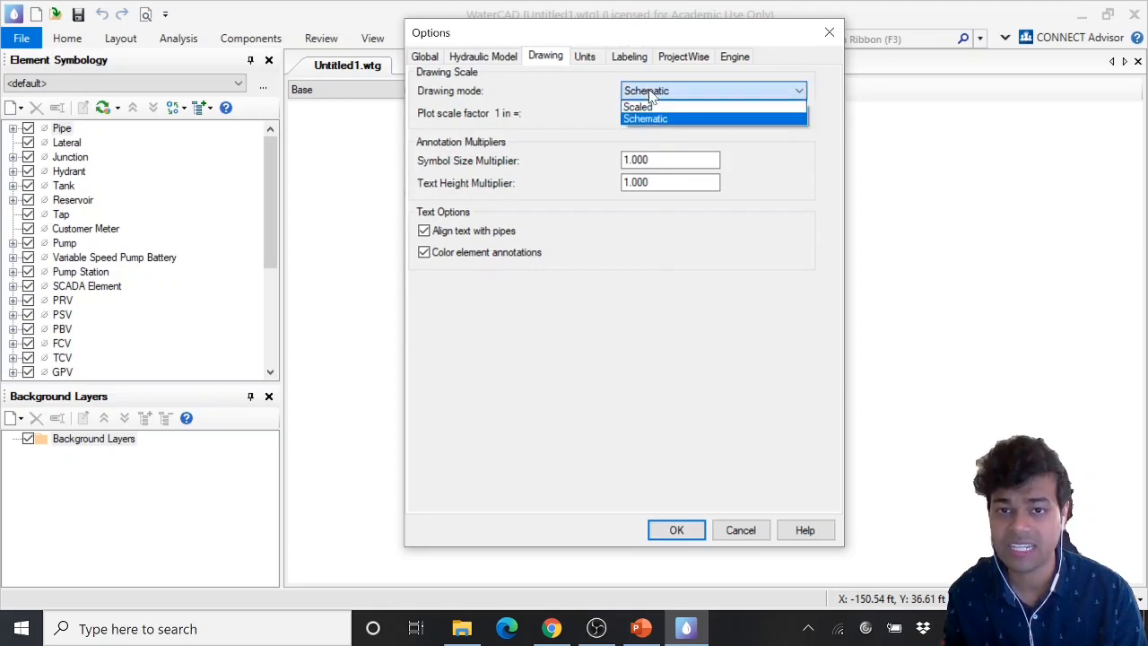
left_click(652, 108)
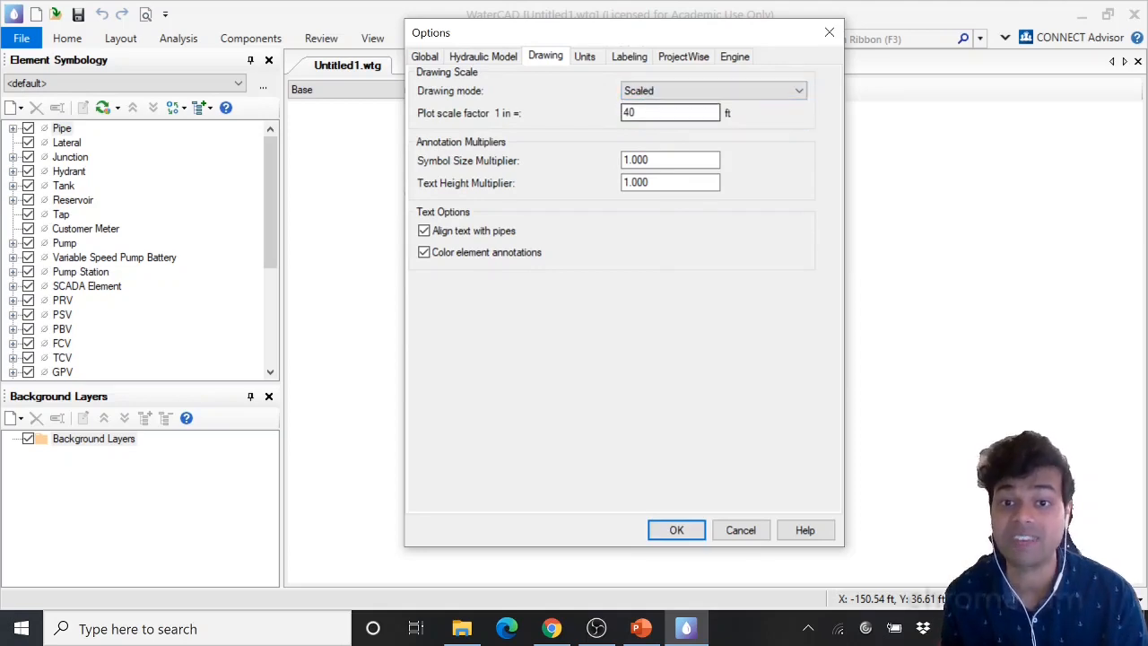
double_click(628, 112)
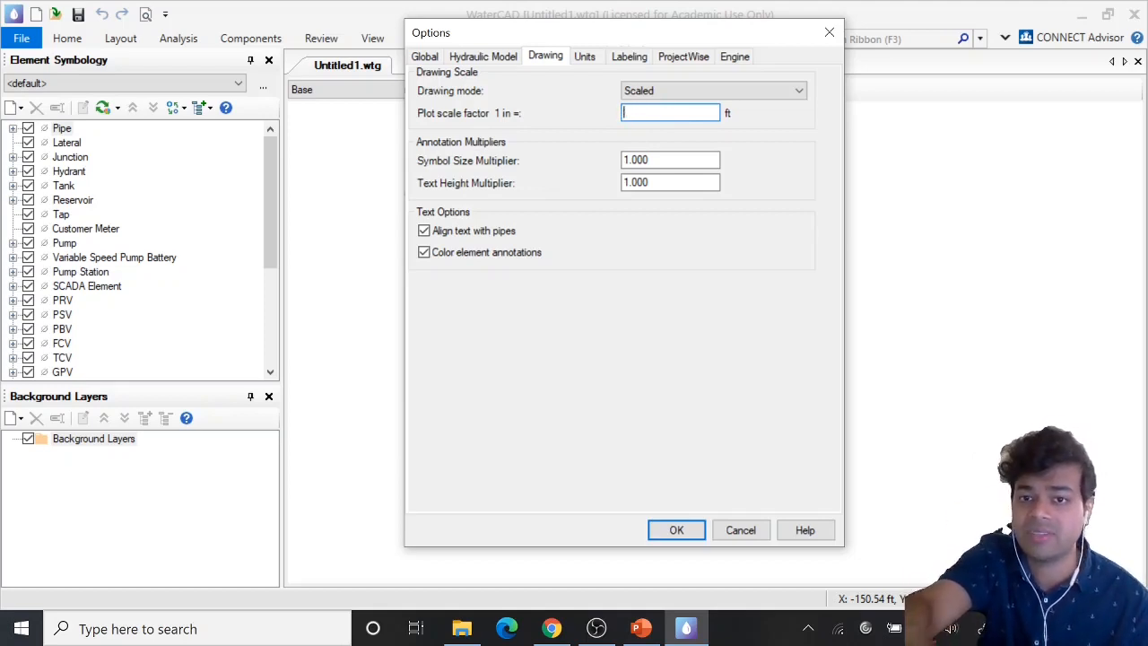
left_click(731, 93)
left_click(721, 117)
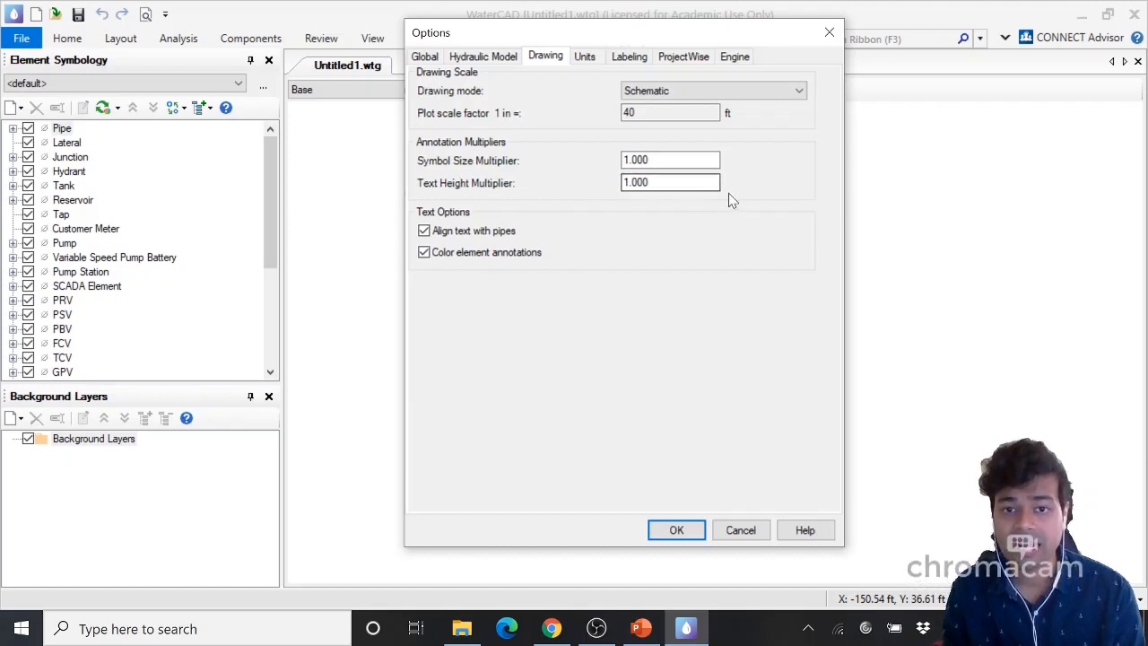
Set both the Symbol Size Multiplier and Text Height Multiplier to 5
double_click(637, 160)
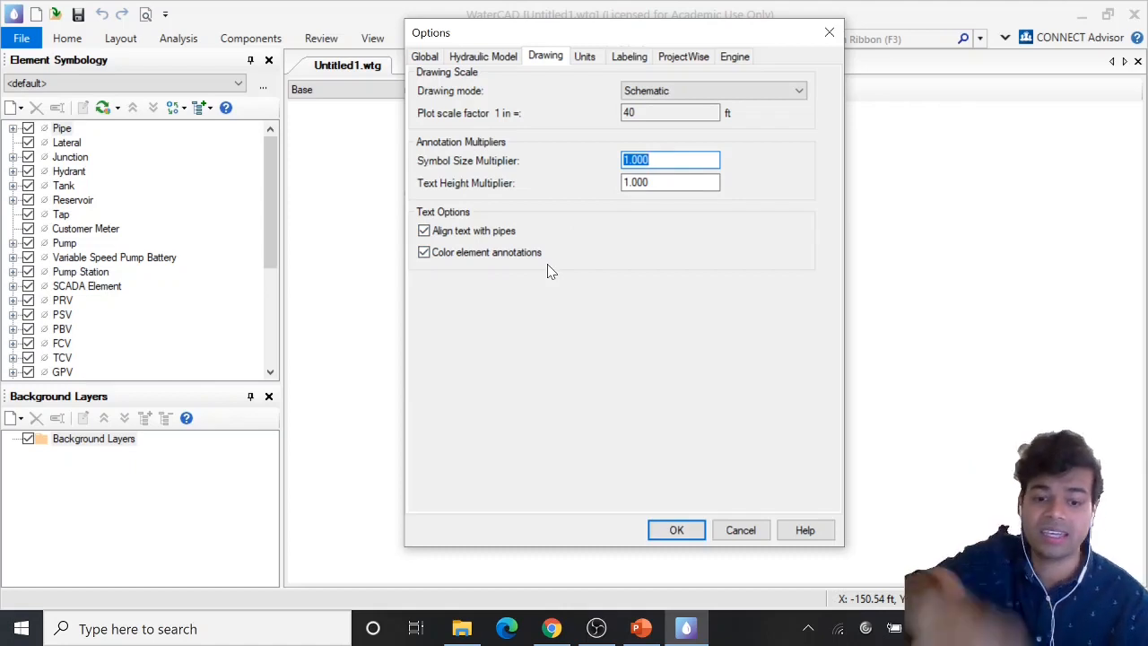
type("5")
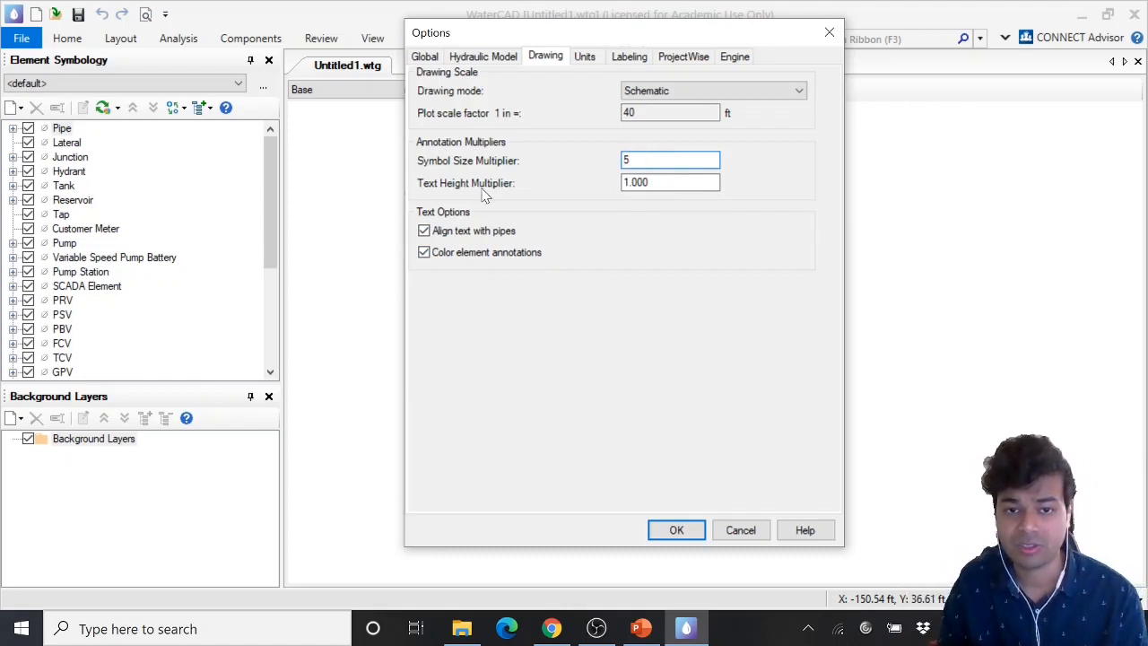
left_click(677, 182)
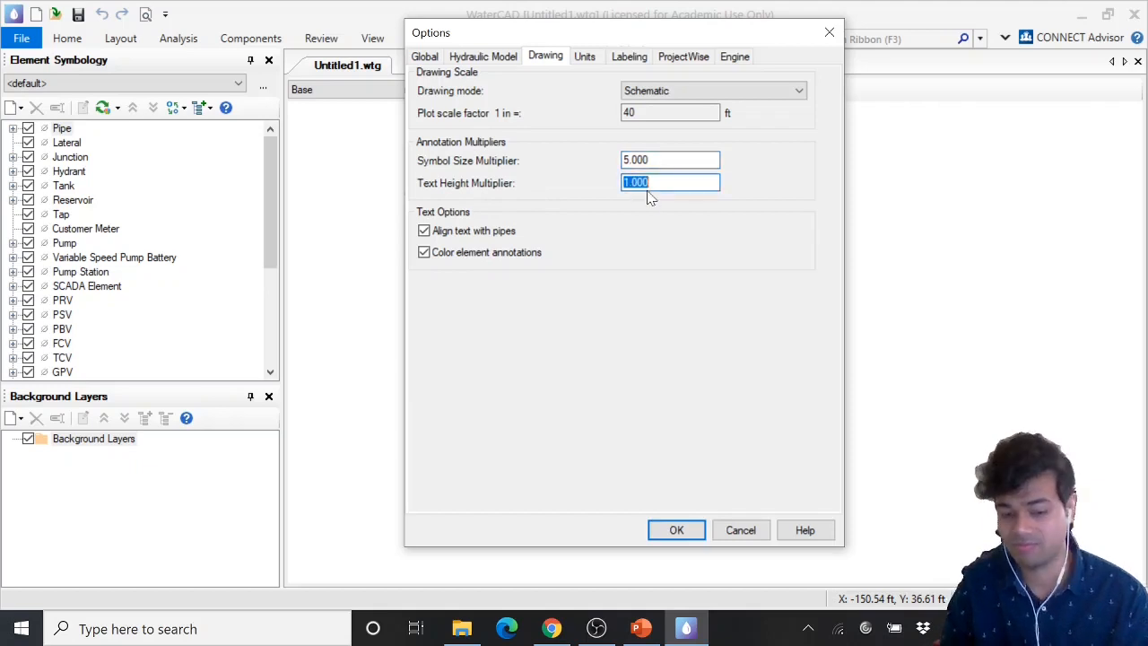
type("5")
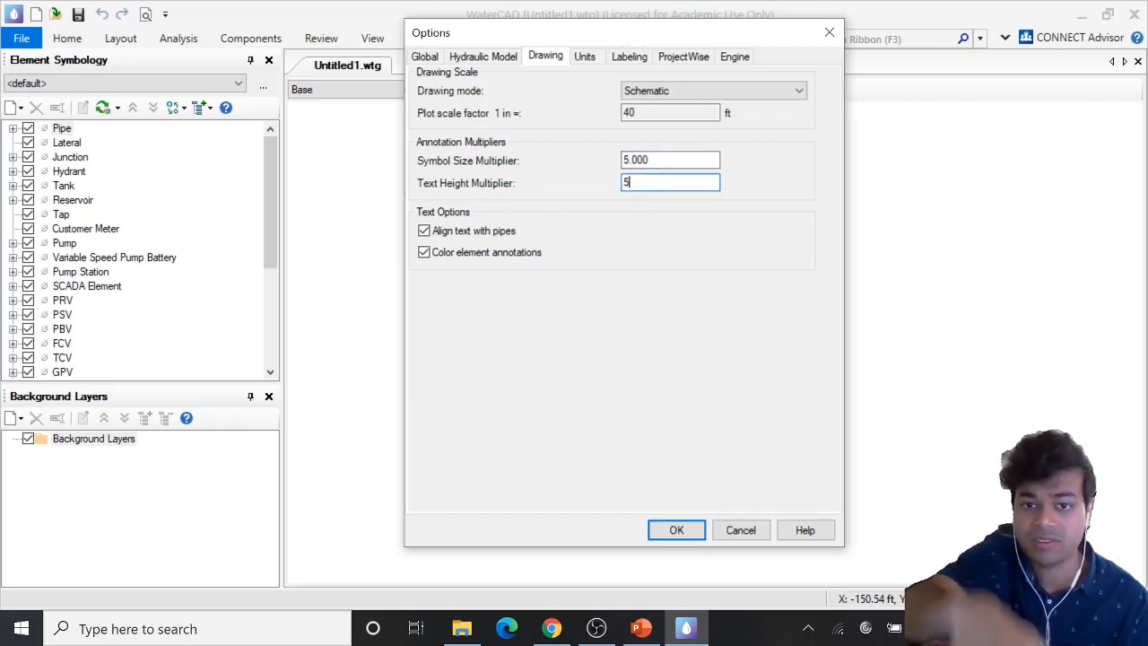
left_click(682, 160)
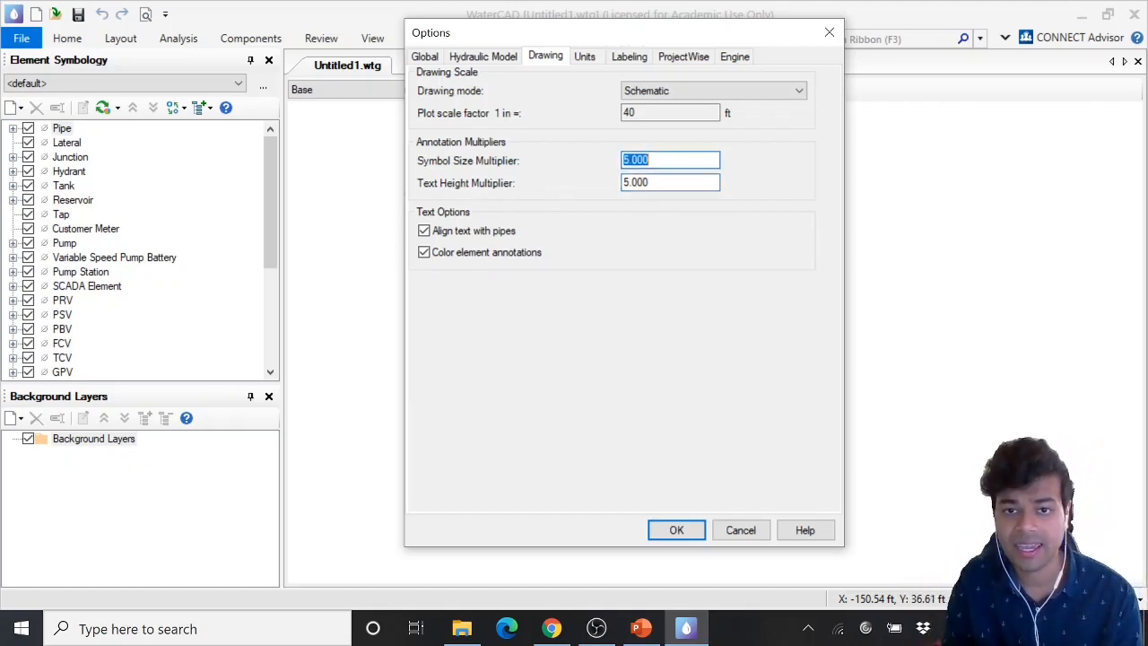
Review the Units and Labeling tabs, keeping US Customary as the default unit system for new models
left_click(584, 56)
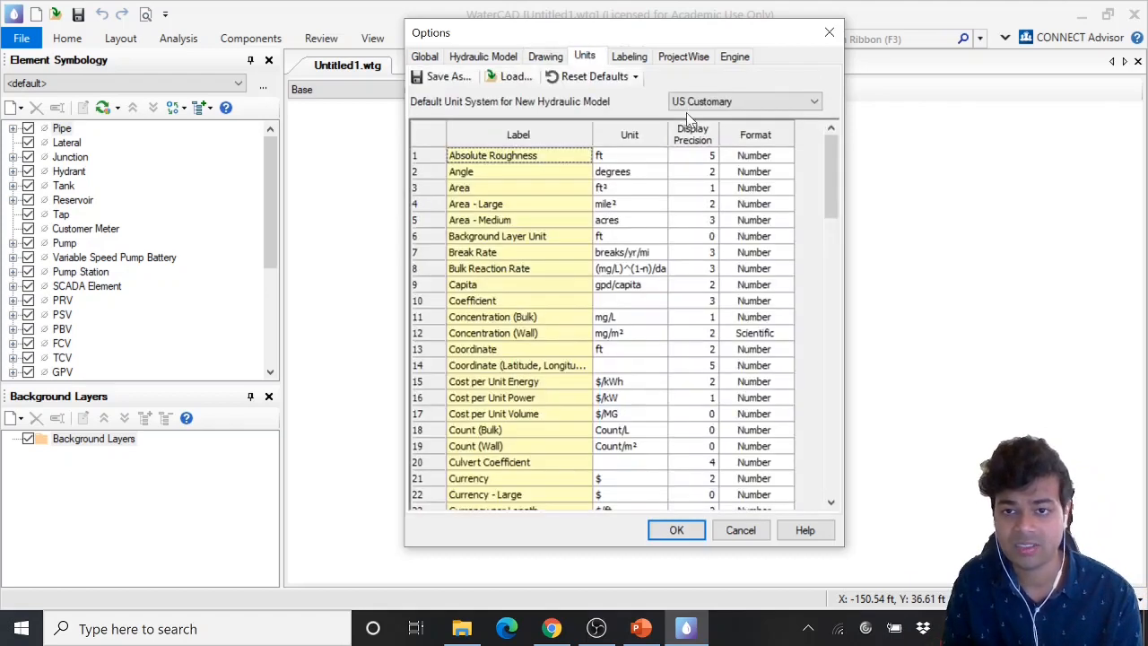
left_click(693, 104)
left_click(692, 103)
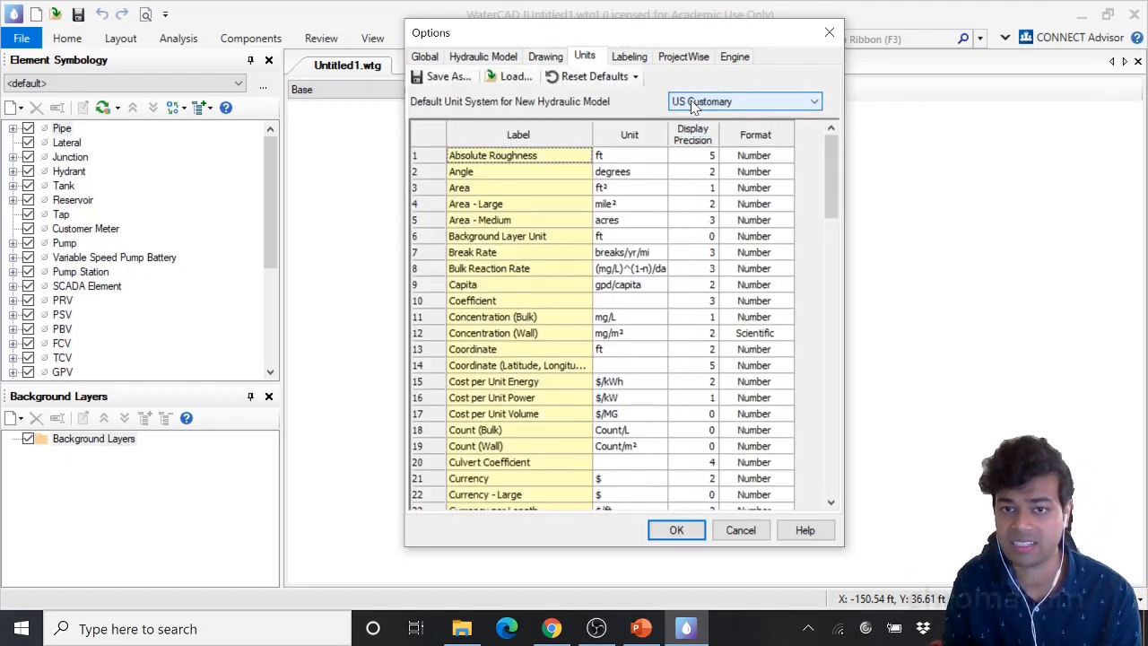
left_click(629, 57)
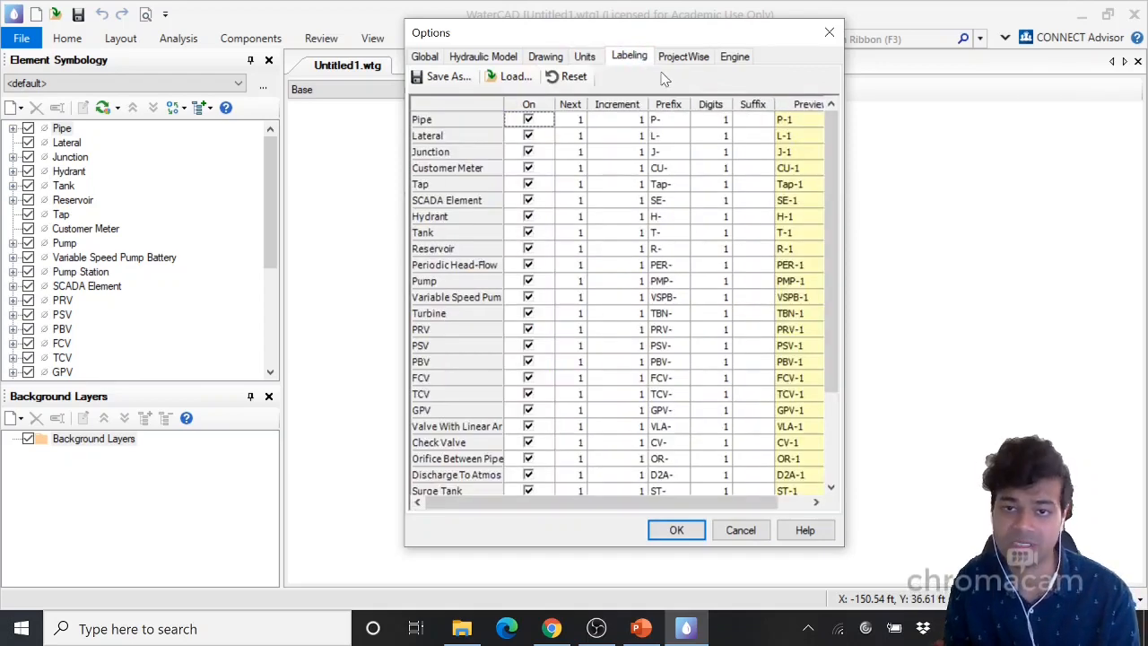
left_click(592, 59)
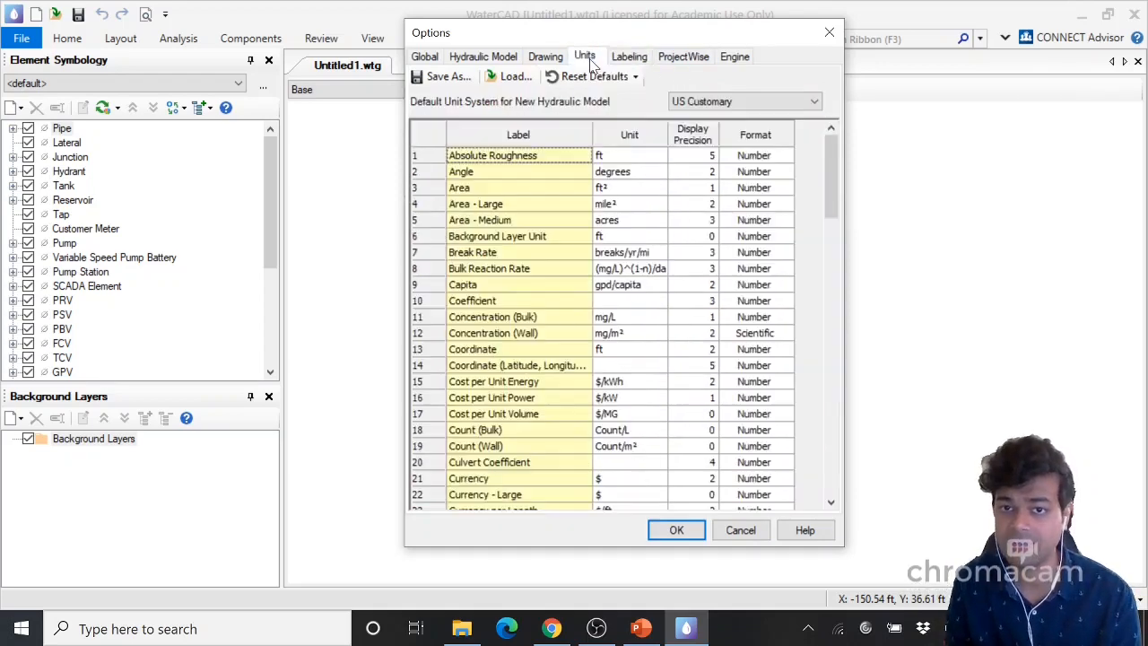
left_click(714, 103)
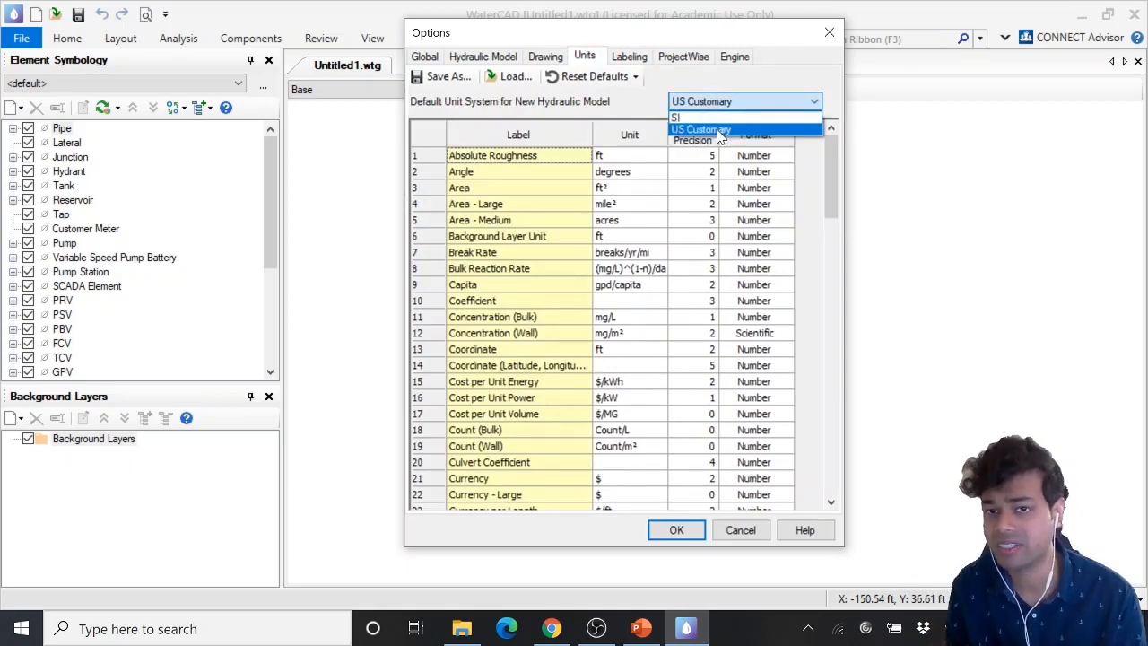
left_click(718, 131)
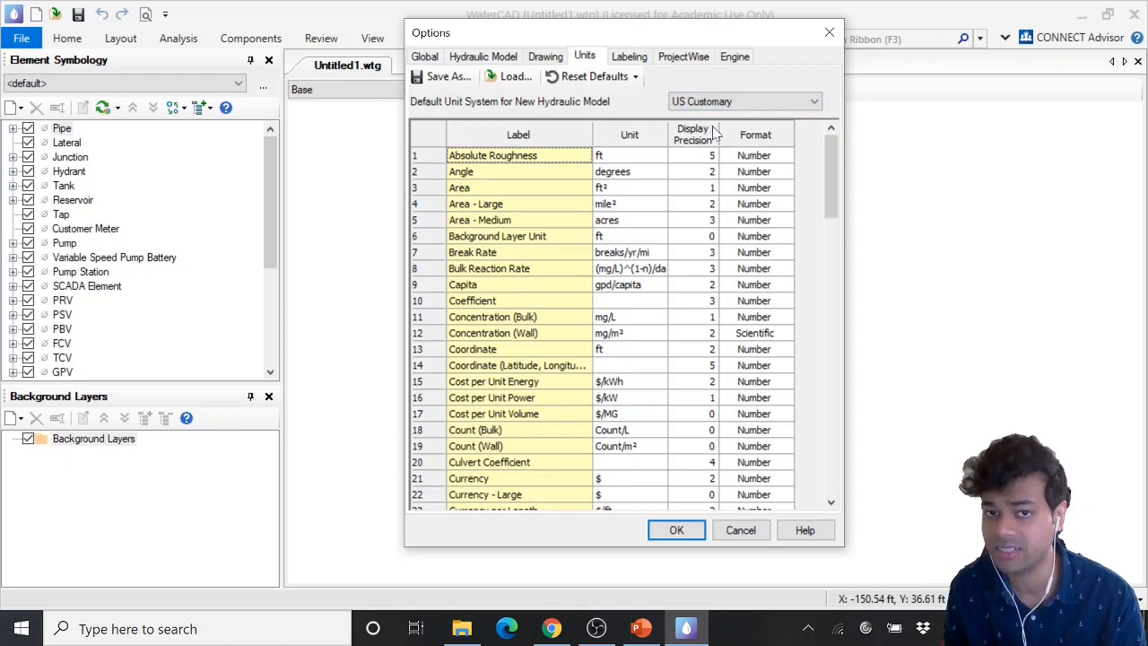
Recheck the Schematic drawing mode and apply the Options changes
left_click(545, 56)
left_click(657, 94)
left_click(658, 97)
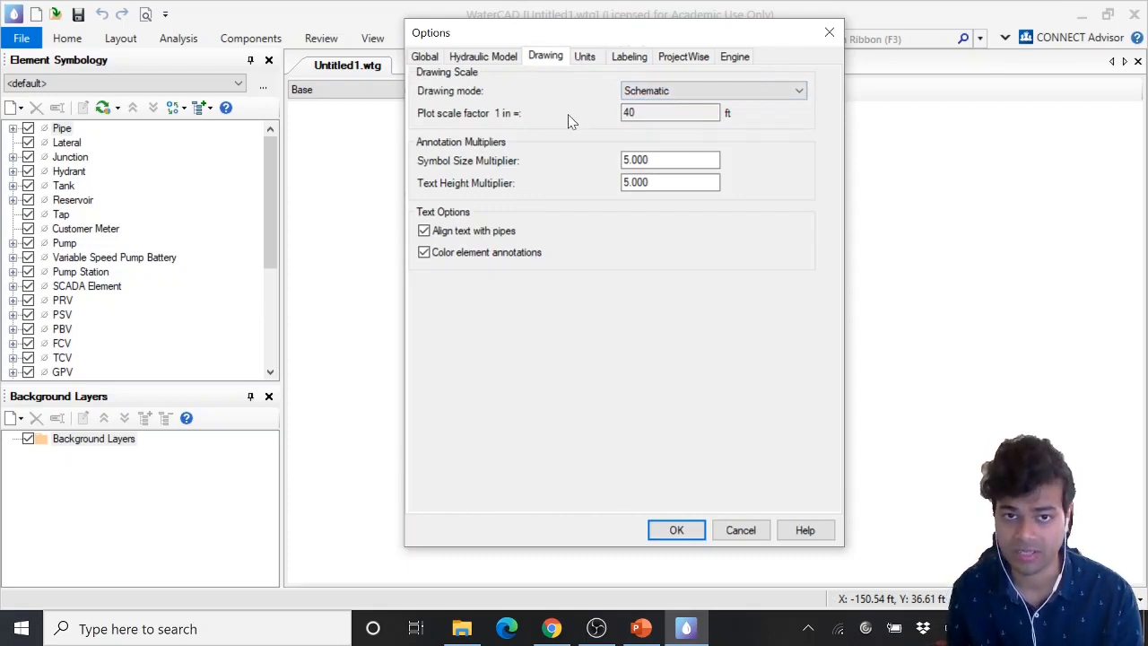
left_click(586, 59)
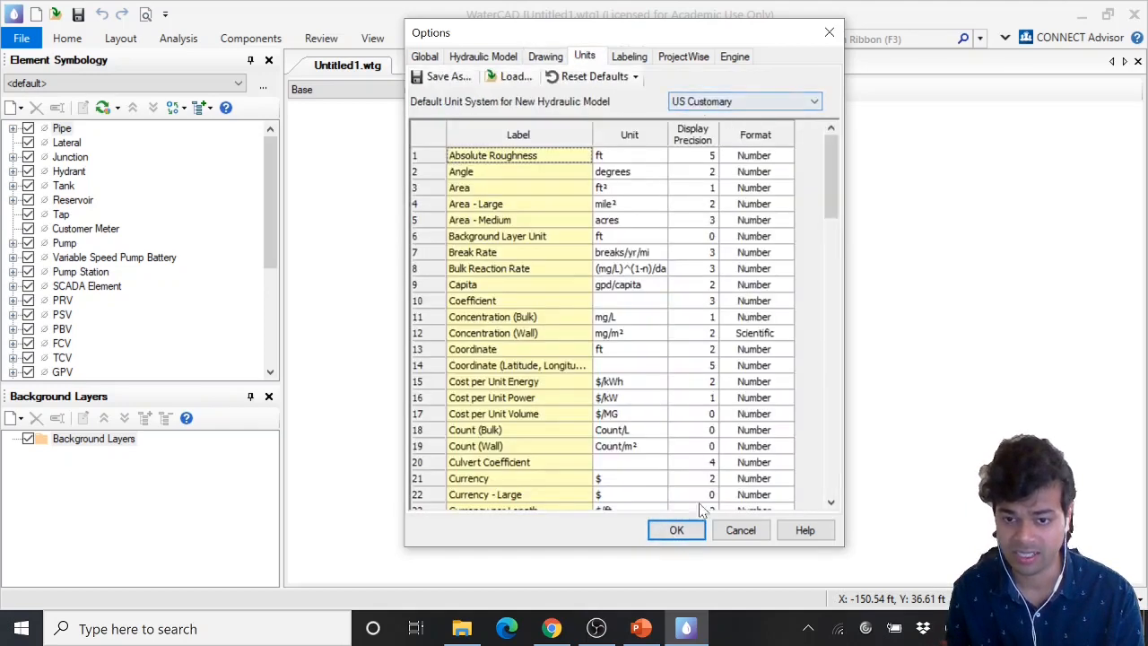
left_click(676, 530)
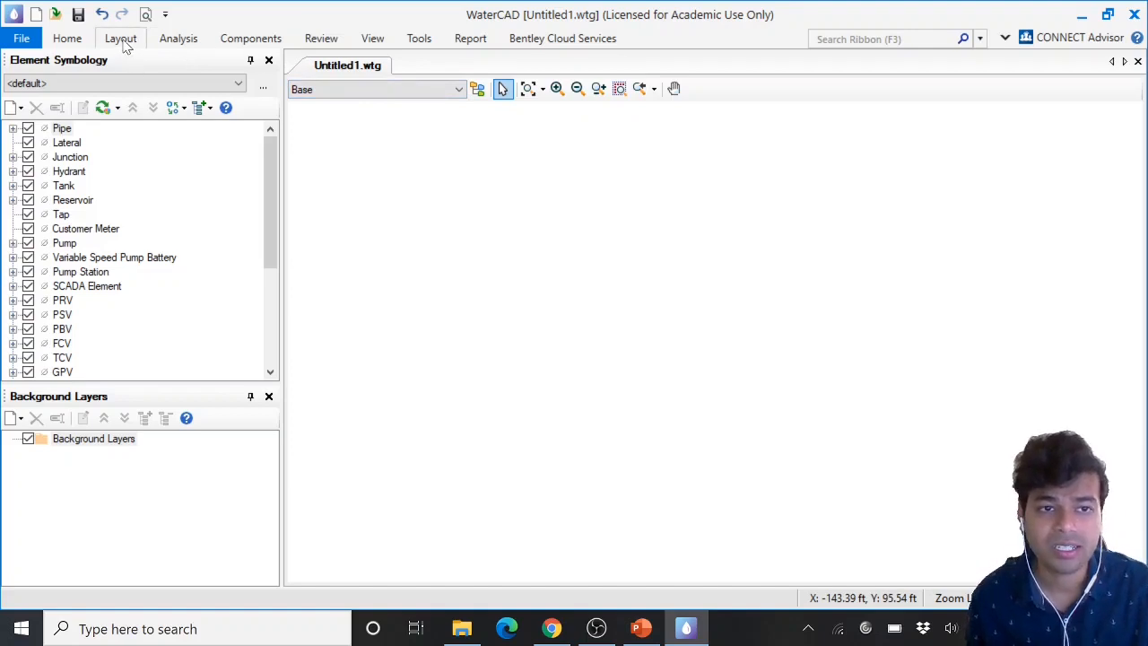
Open the element Prototypes manager and enlarge its window
left_click(188, 41)
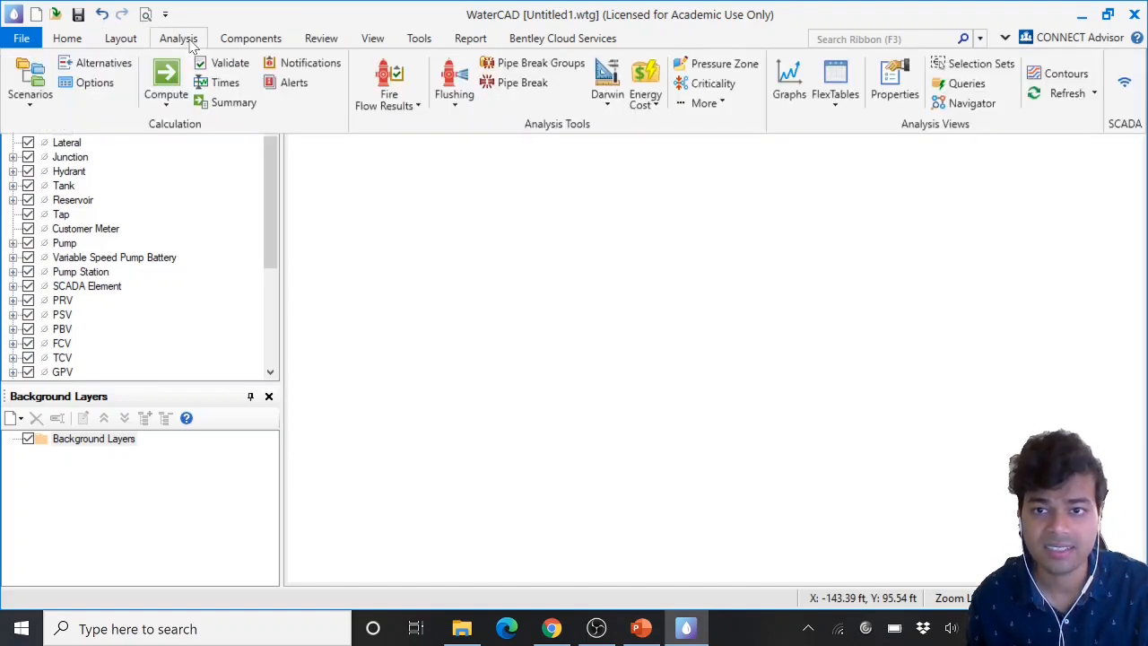
left_click(125, 40)
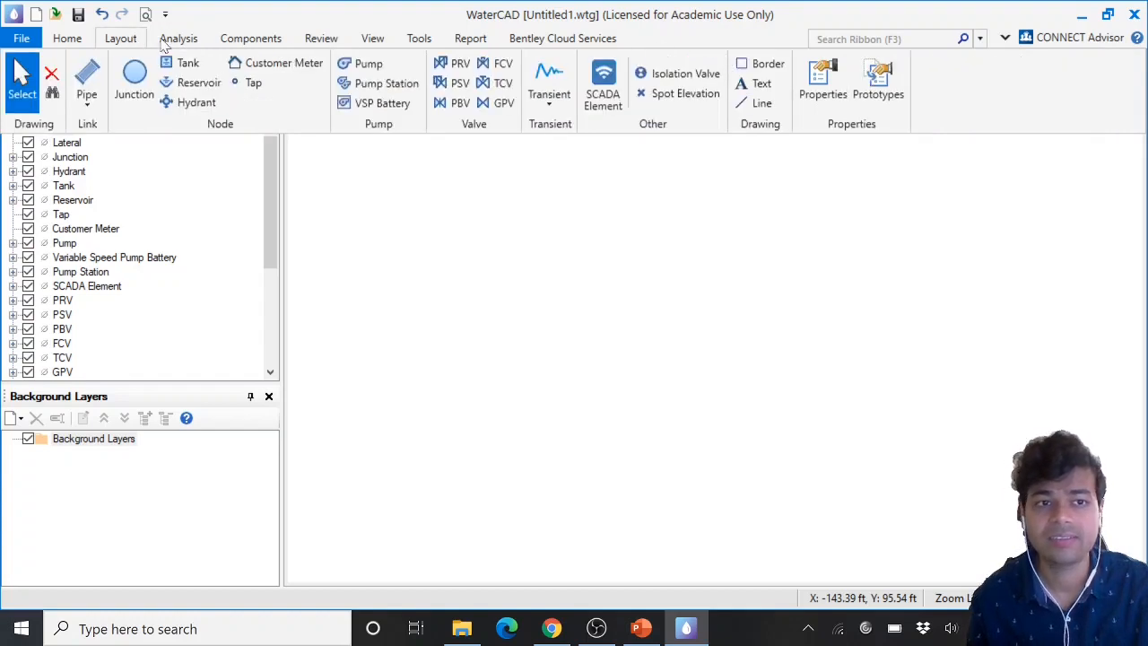
left_click(116, 42)
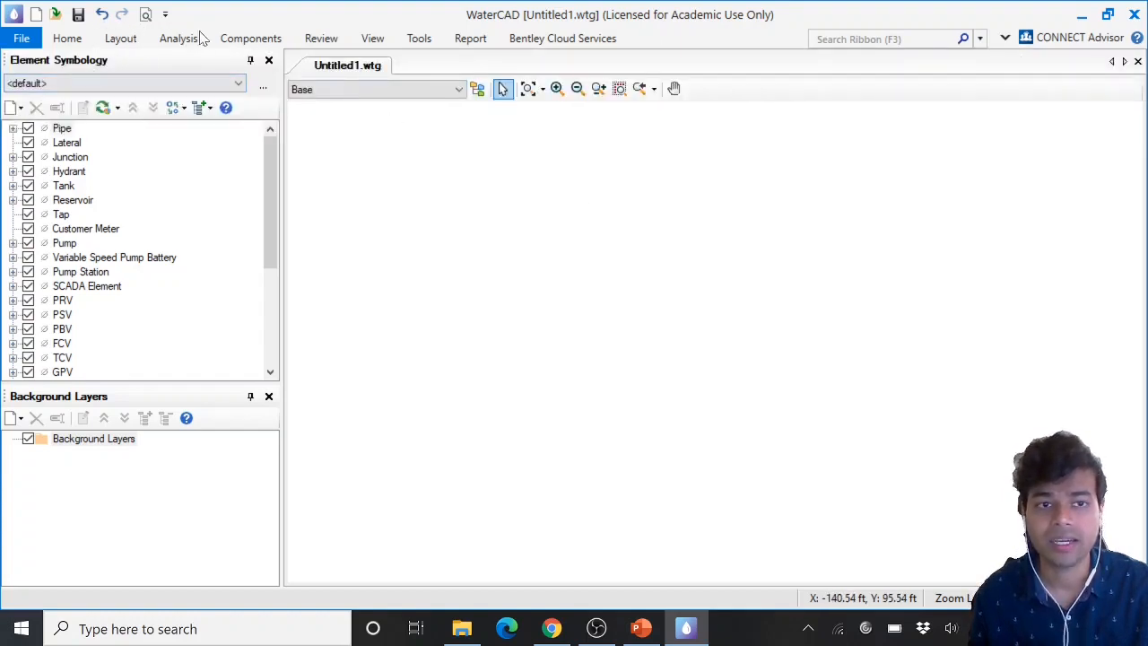
left_click(120, 41)
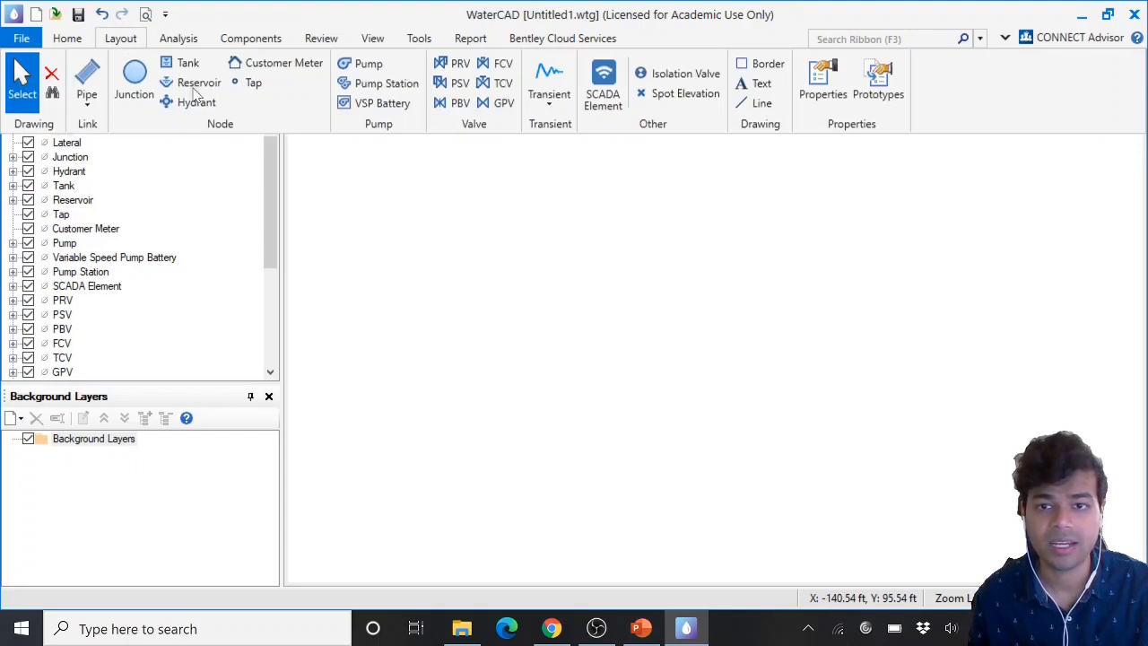
left_click(878, 85)
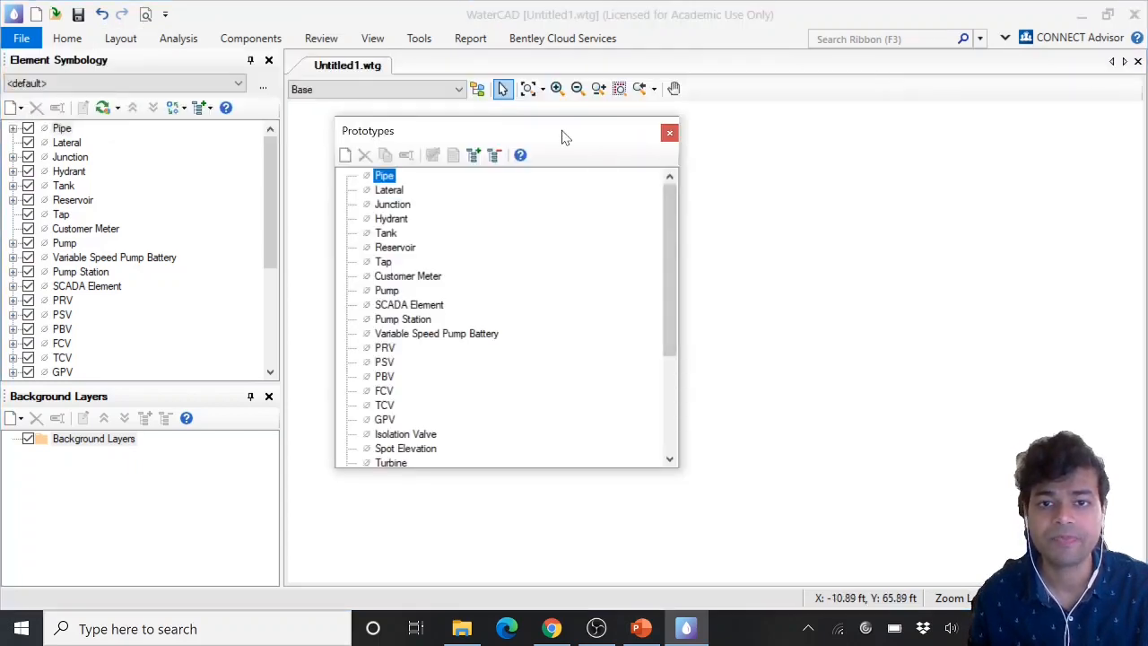
left_click_drag(565, 136, 621, 129)
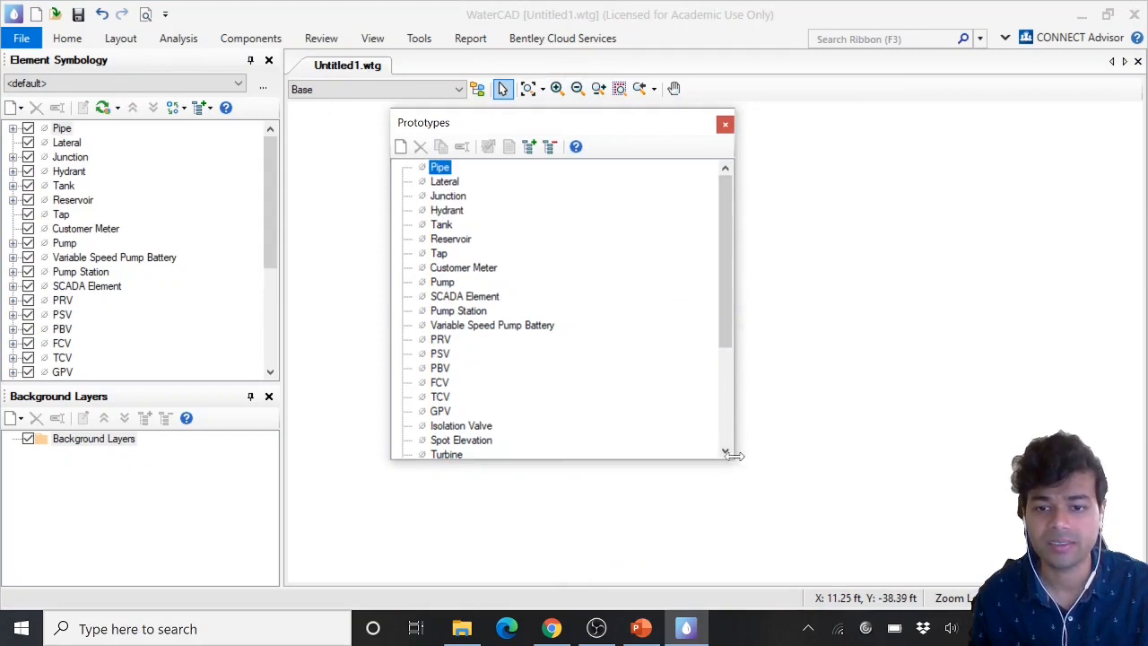
left_click_drag(733, 461, 805, 491)
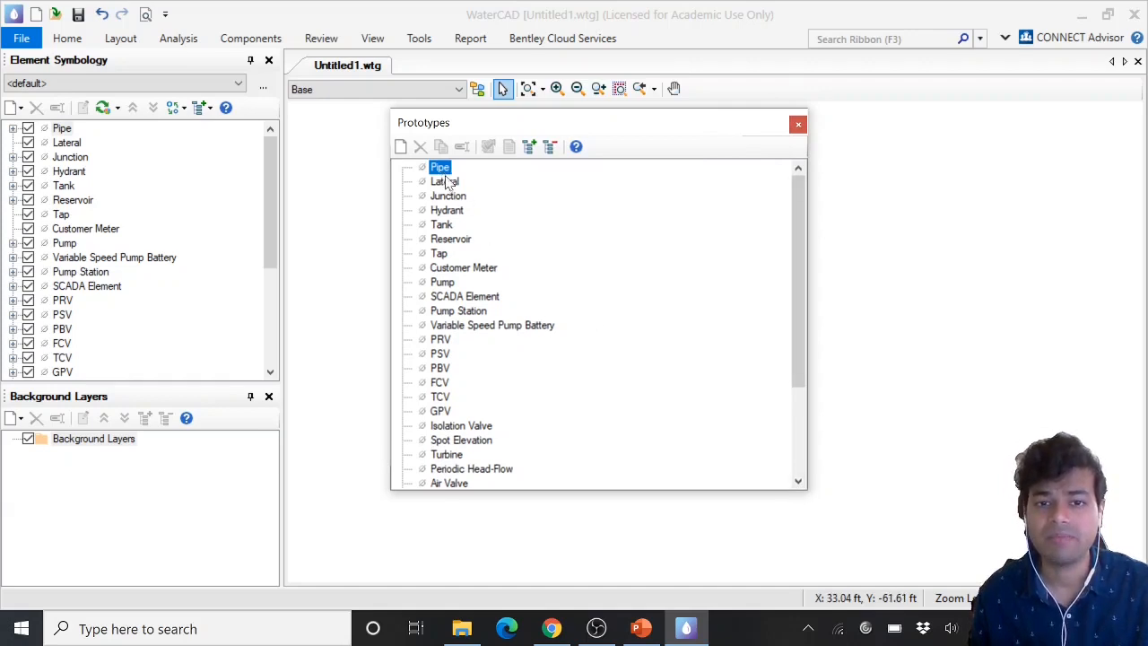
Create a new prototype for the Pipe element
left_click(453, 197)
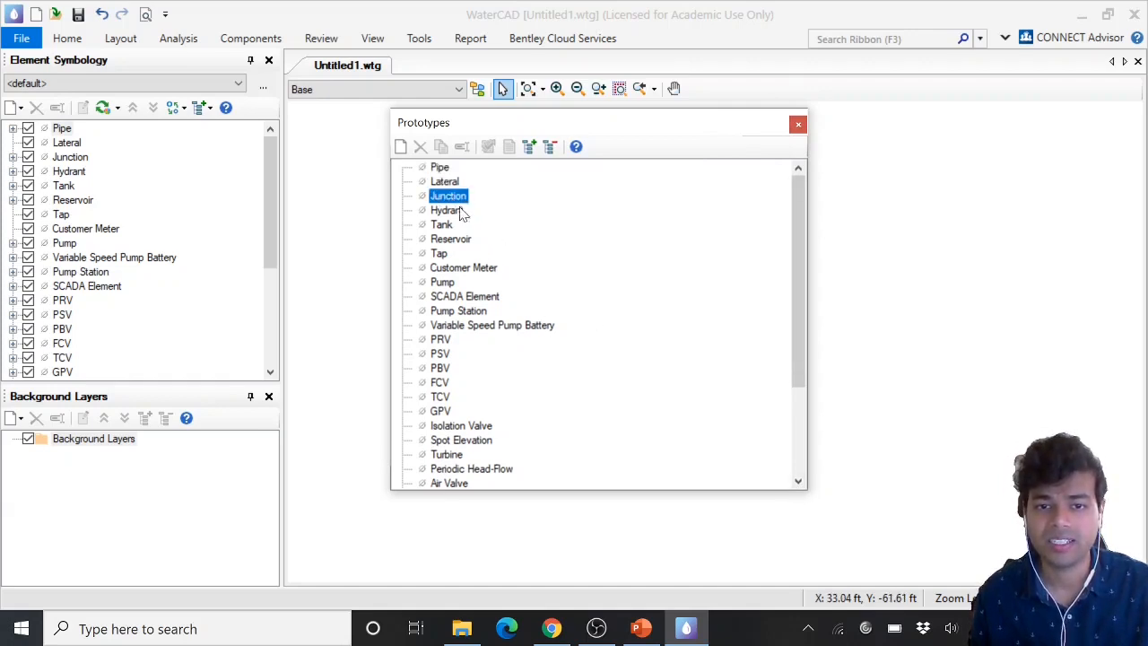
left_click(440, 226)
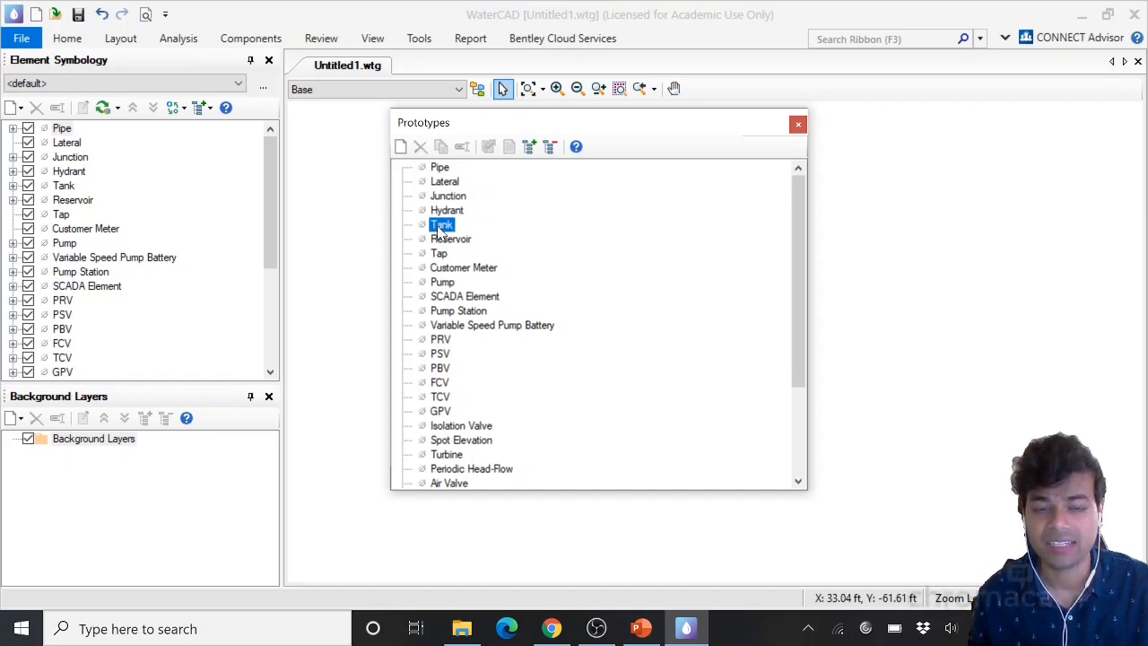
left_click(439, 169)
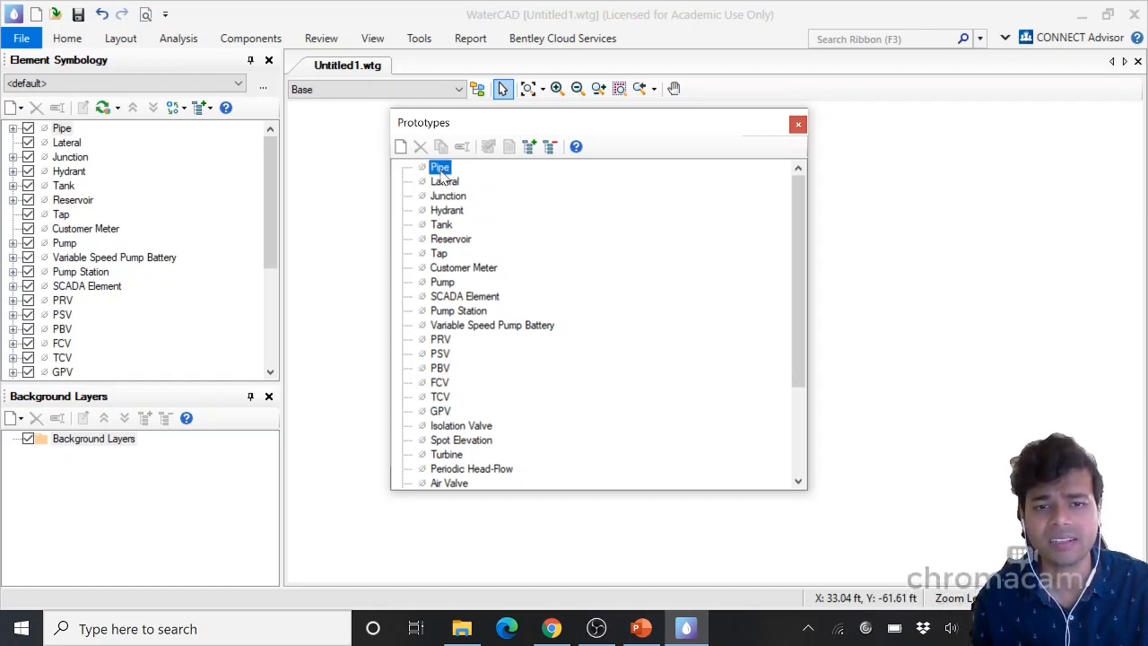
right_click(440, 170)
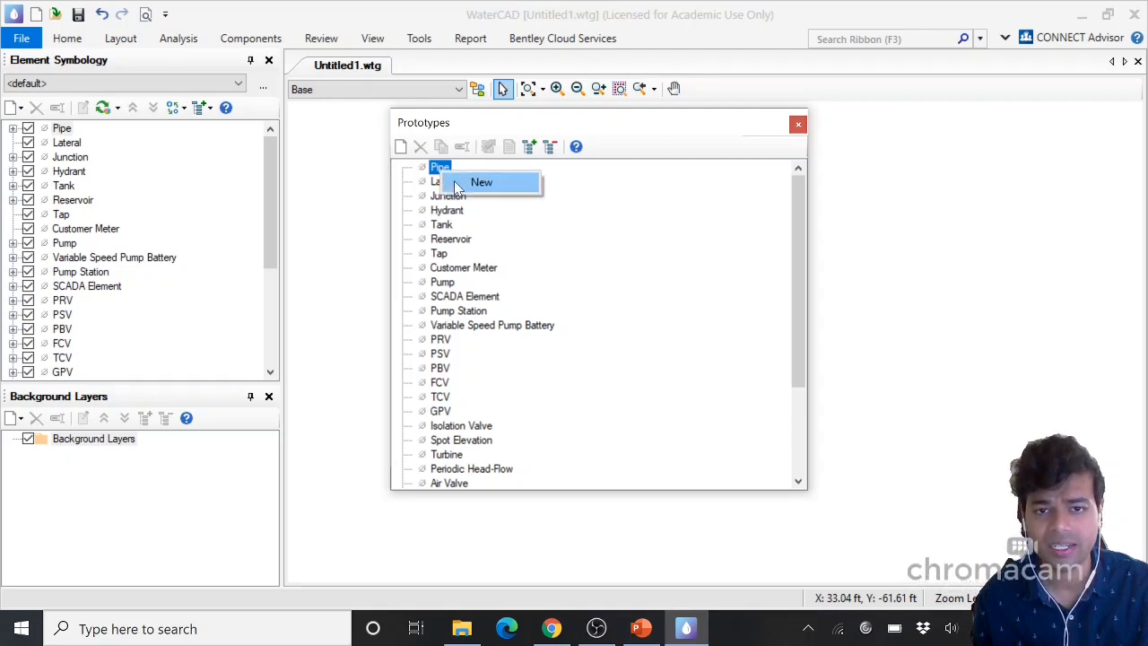
left_click(457, 188)
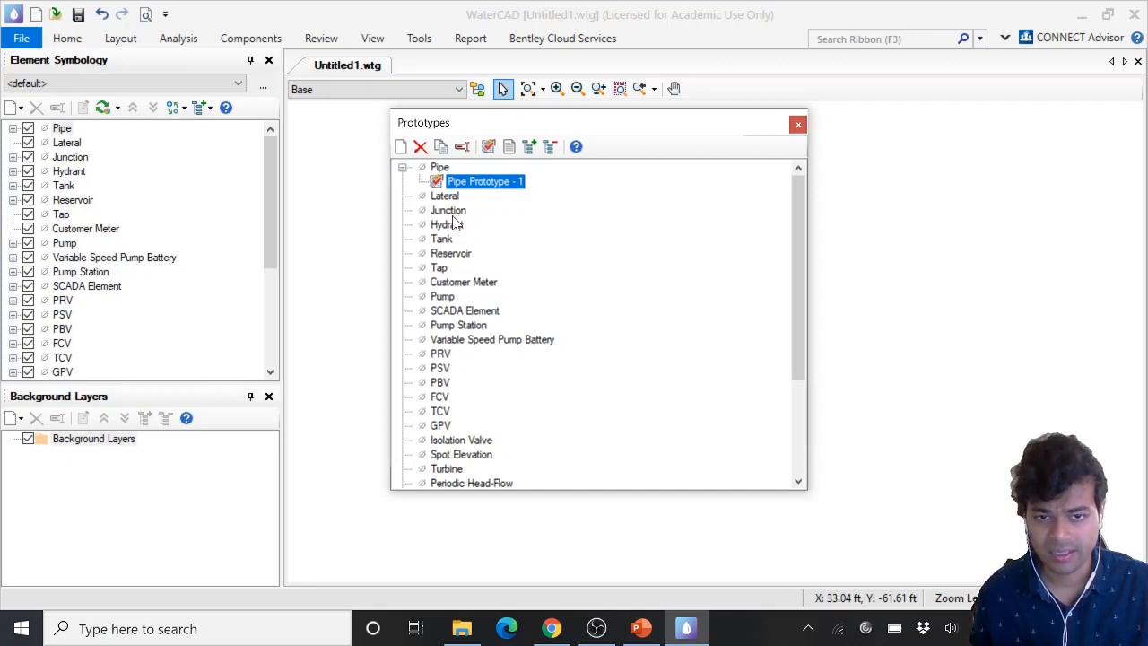
Create new prototypes for the Junction and Tank elements
left_click(450, 212)
right_click(454, 215)
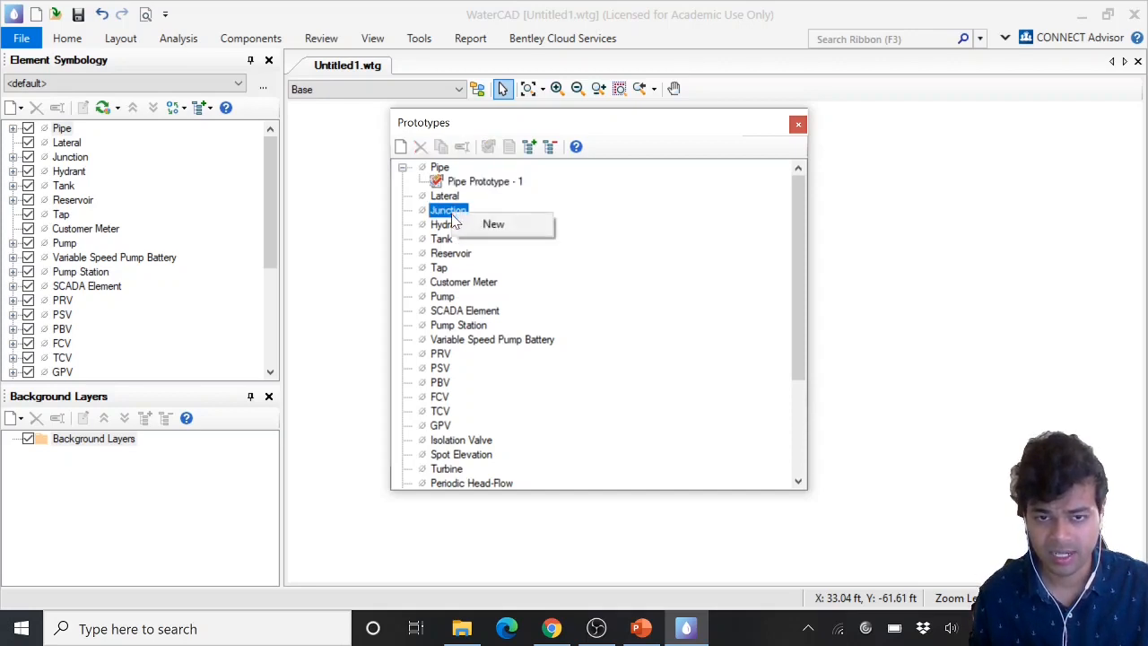
left_click(493, 224)
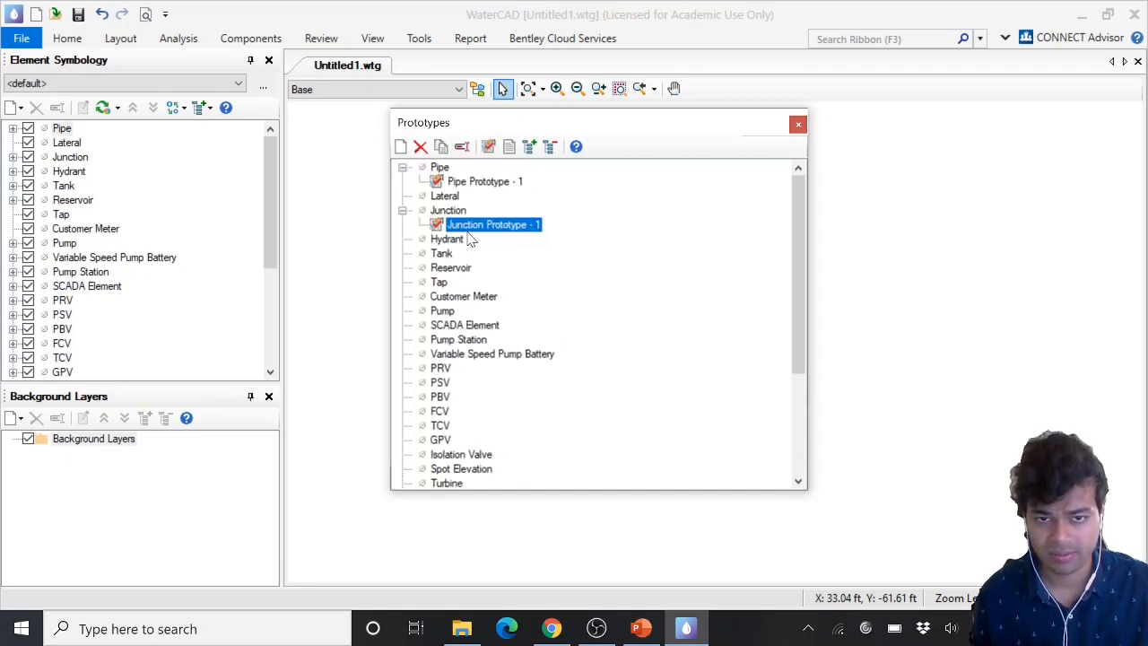
left_click(443, 256)
right_click(443, 255)
left_click(474, 269)
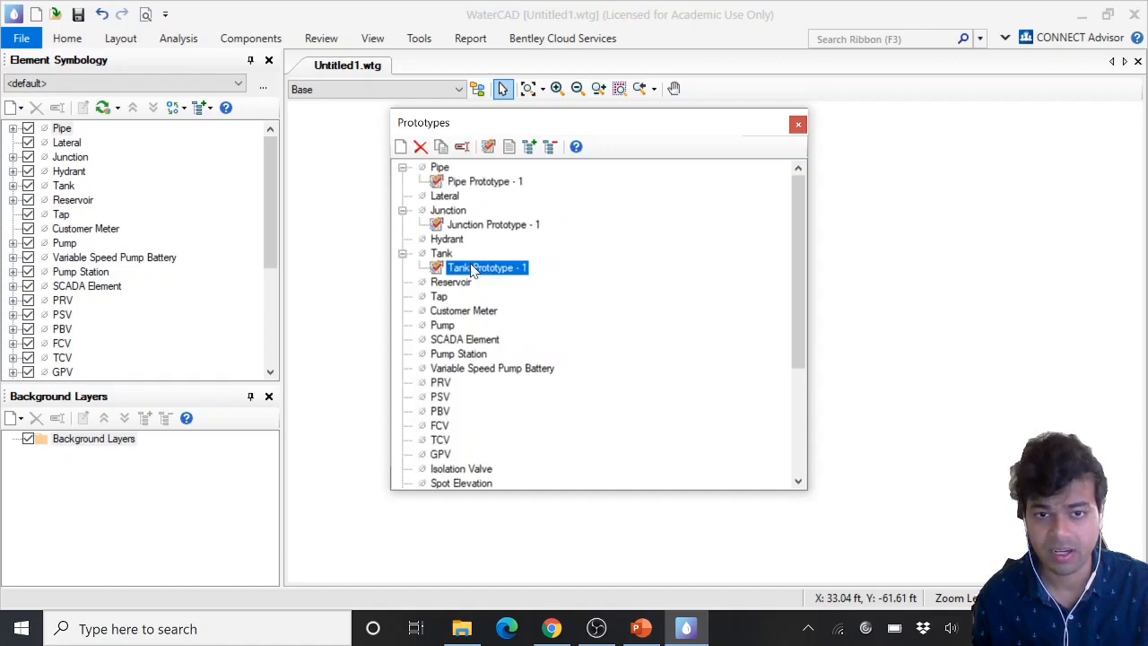
double_click(442, 255)
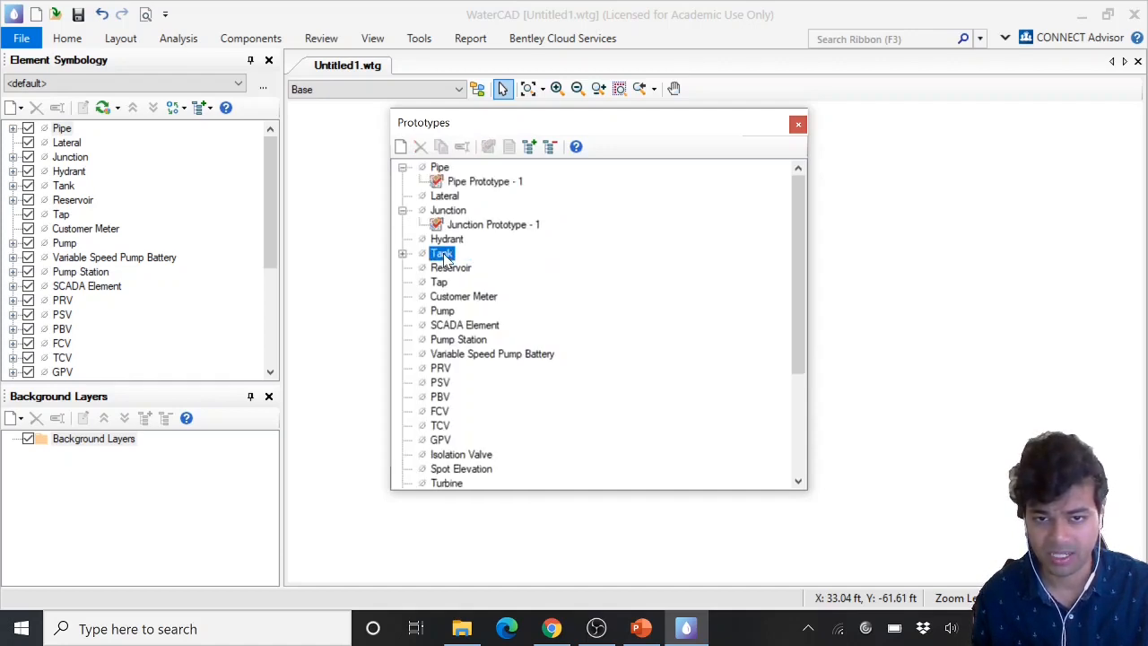
double_click(443, 255)
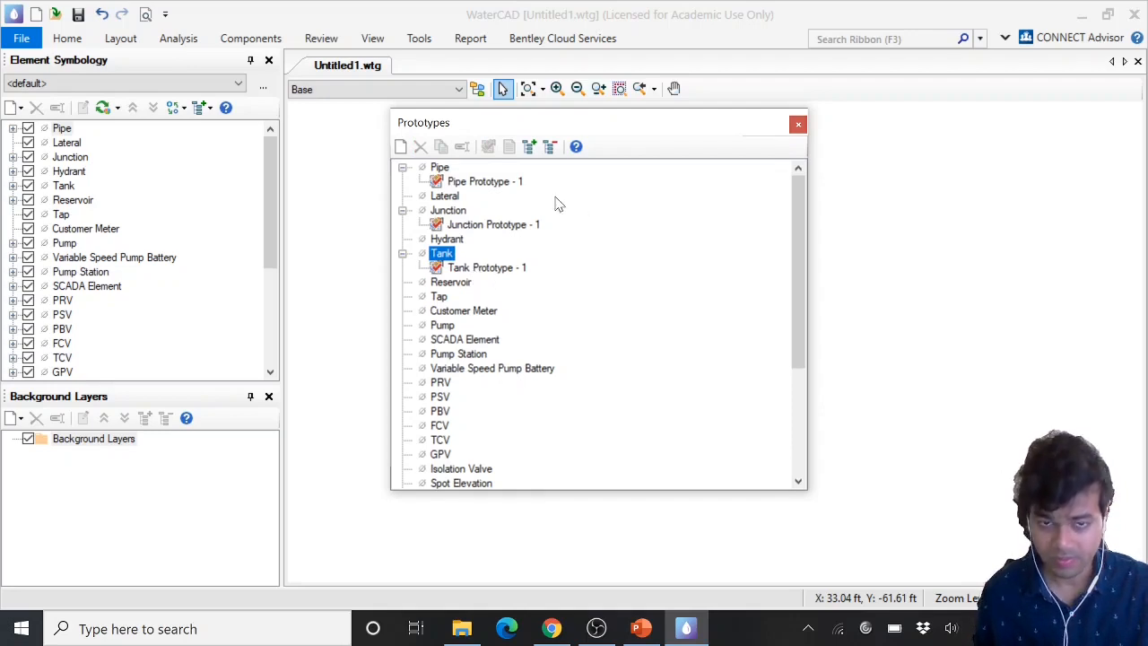
Rename the pipe prototype as Pipe Prototype
left_click(484, 182)
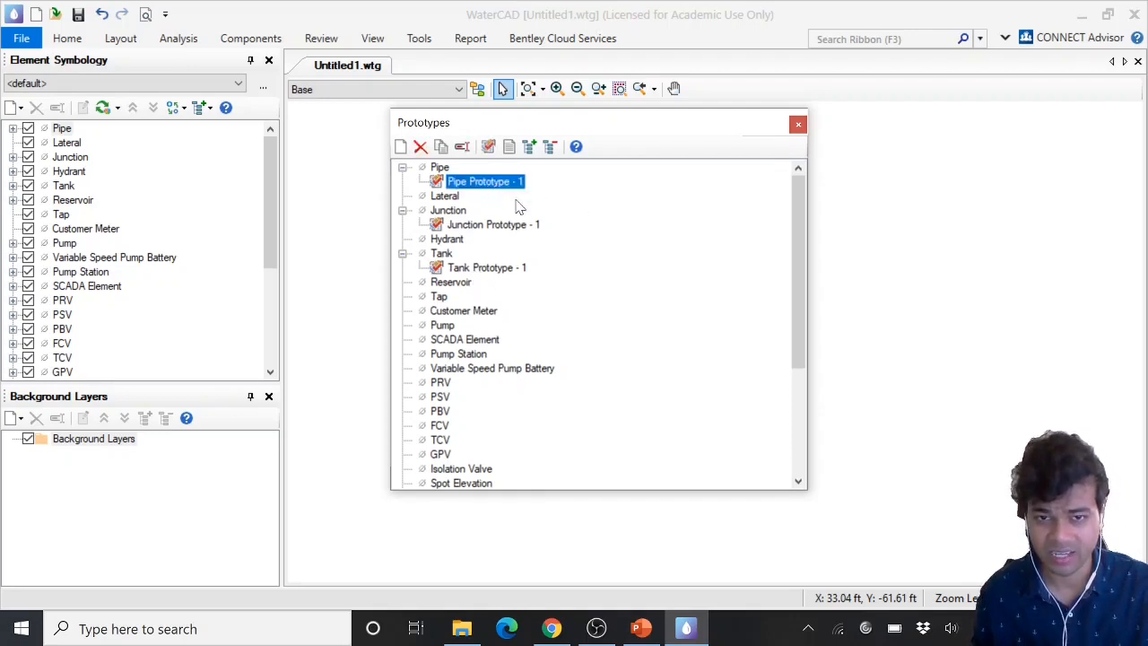
key("F2")
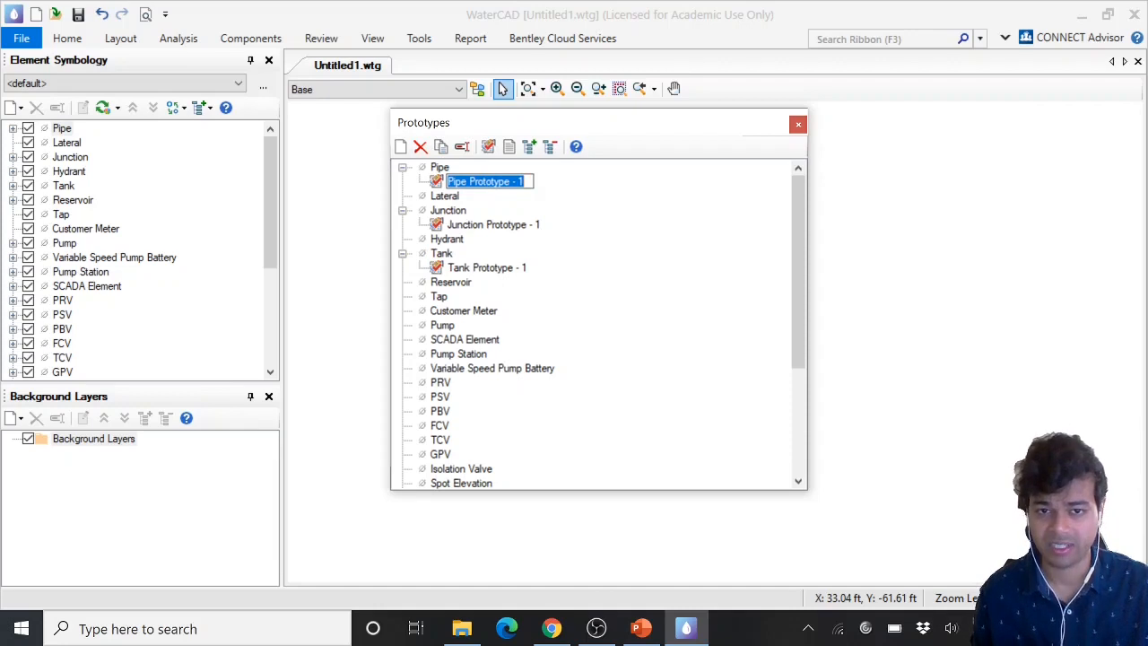
left_click(524, 181)
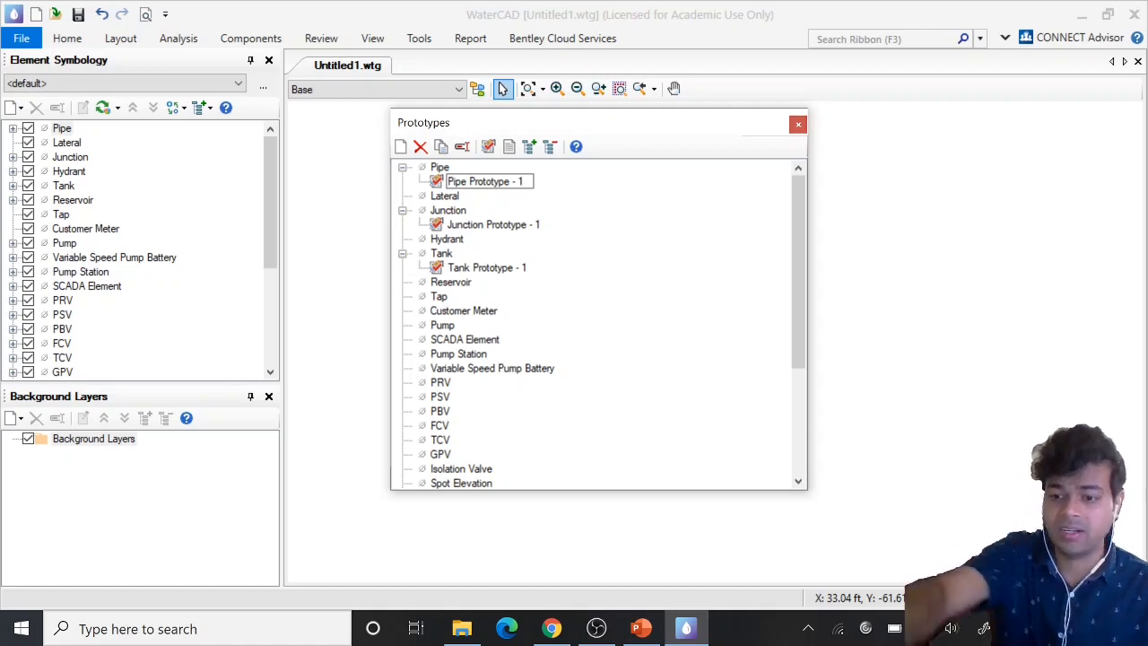
key("BackSpace")
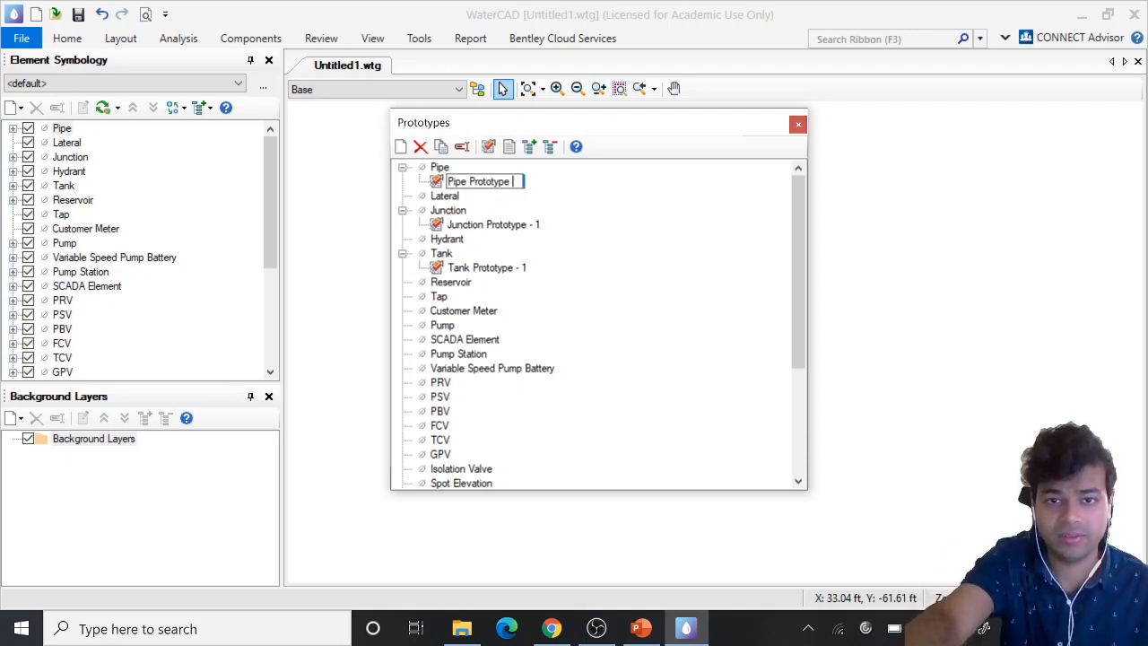
Rename the junction and tank prototypes as Junction and Tank
left_click(531, 225)
left_click(538, 226)
left_click_drag(544, 226, 487, 225)
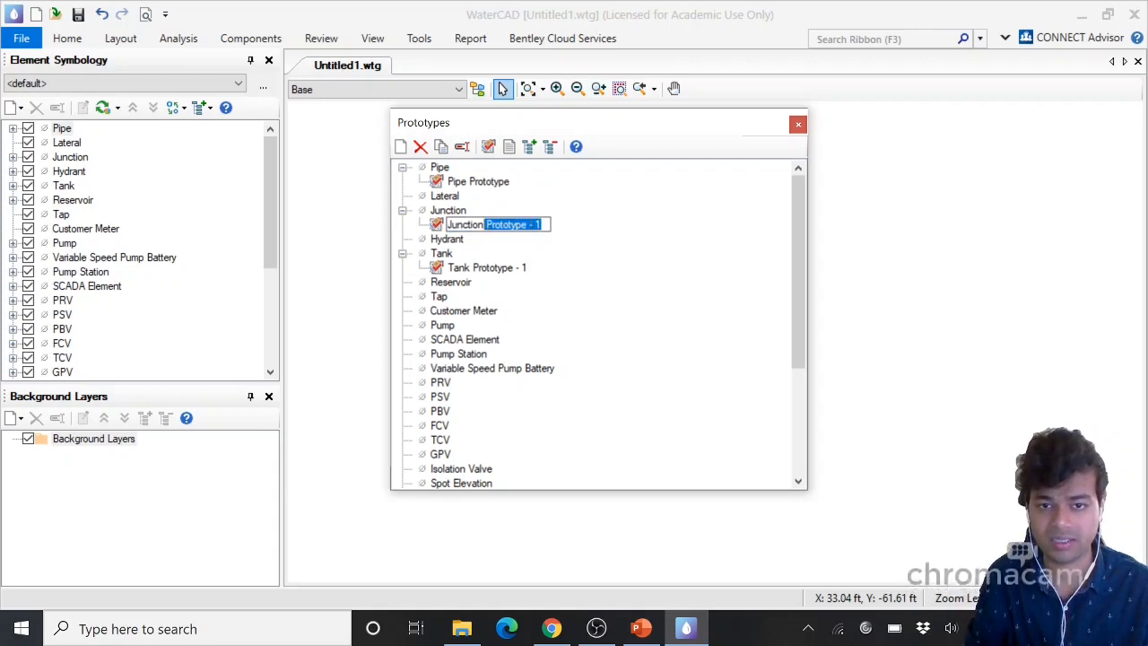
key("BackSpace")
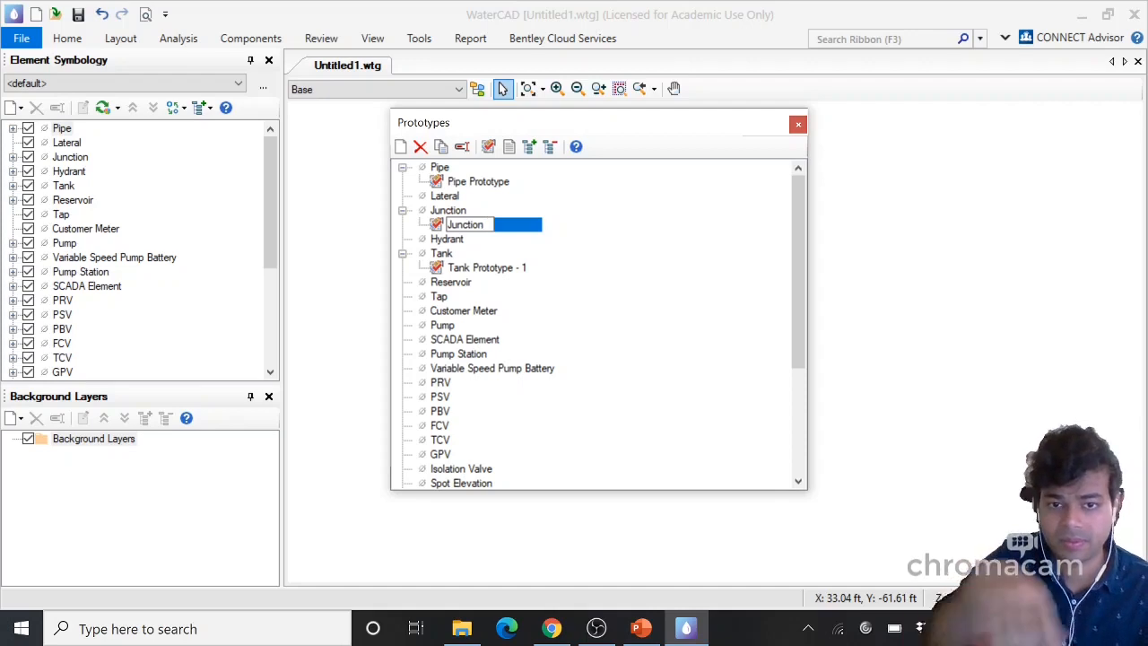
left_click(504, 269)
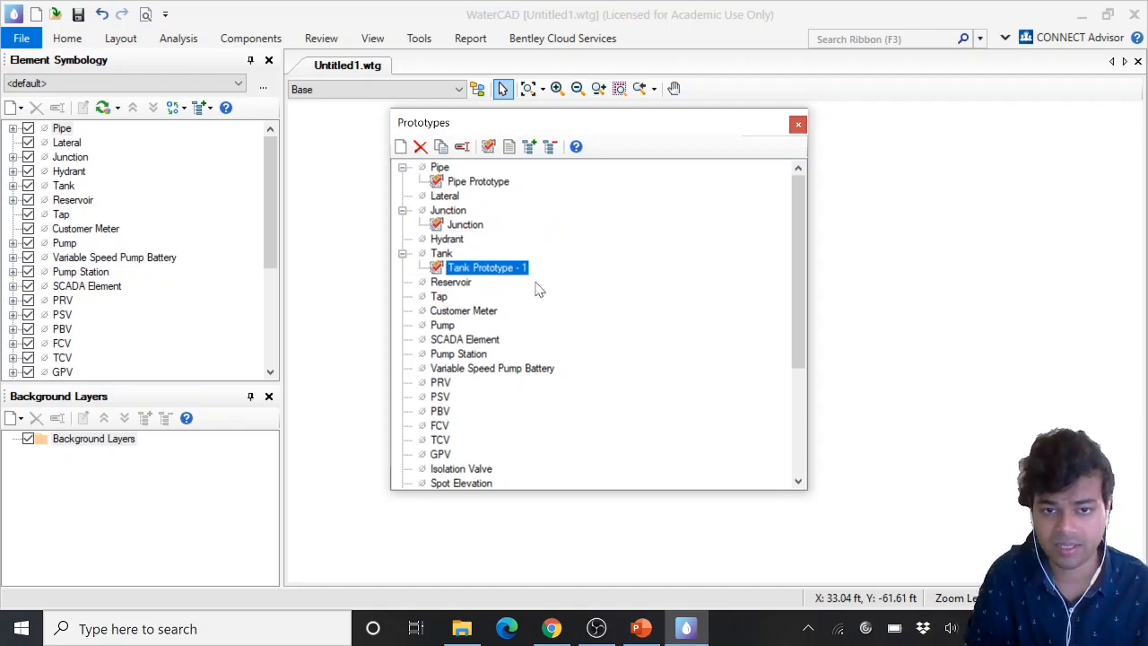
key("F2")
left_click_drag(529, 268, 480, 269)
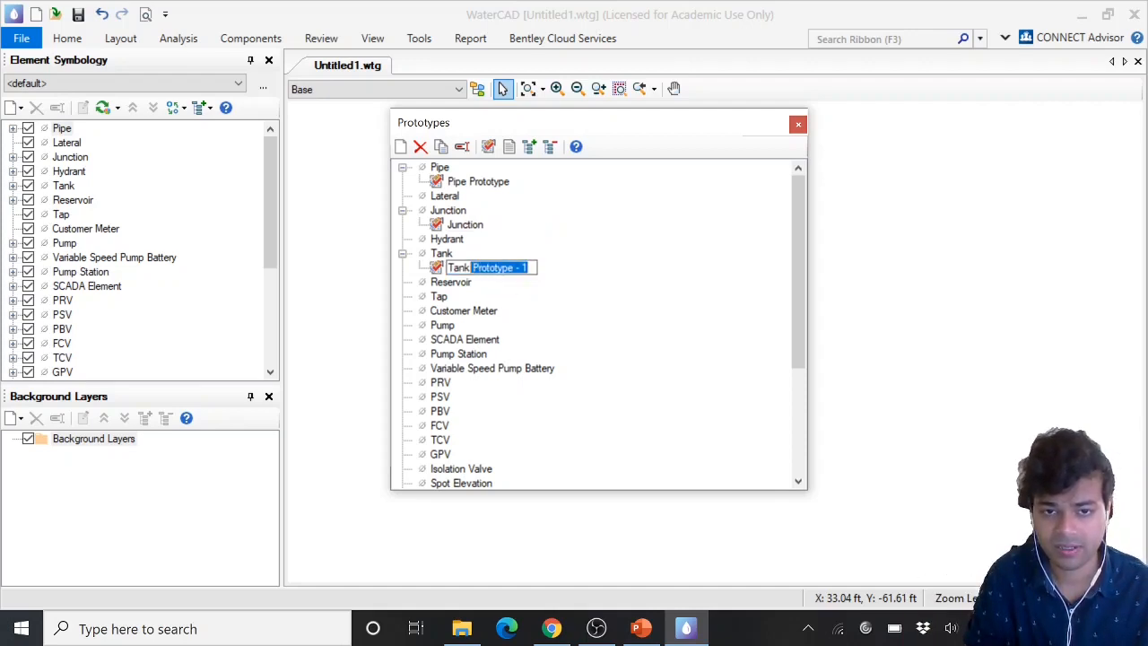
key("Delete")
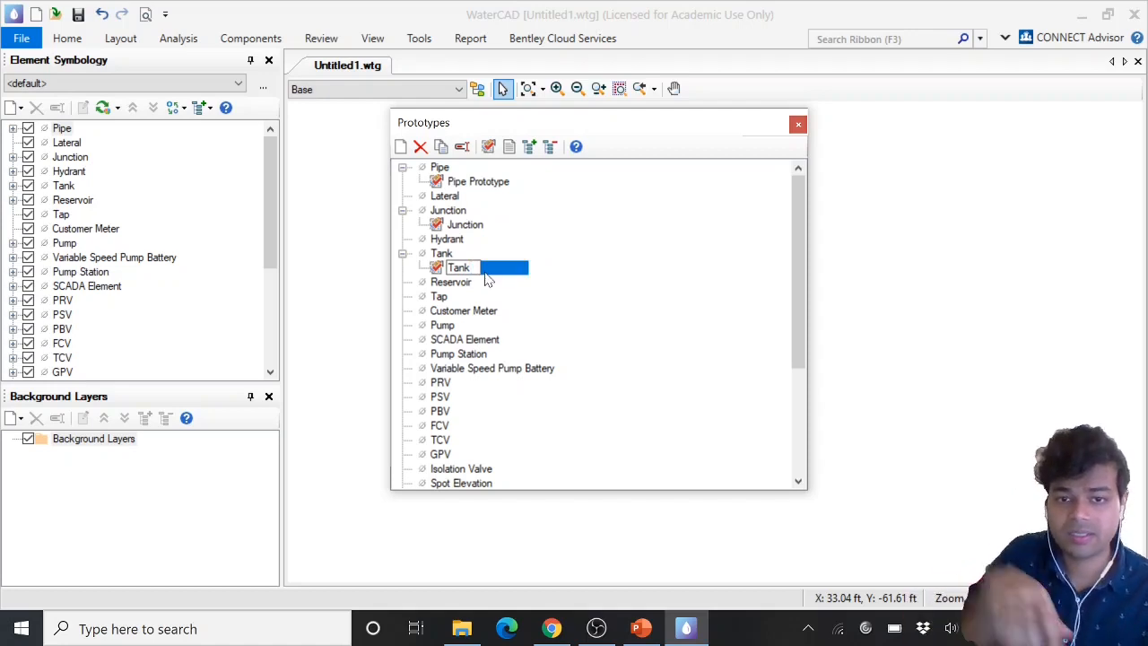
Rename the pipe prototype as Pipe
left_click(484, 182)
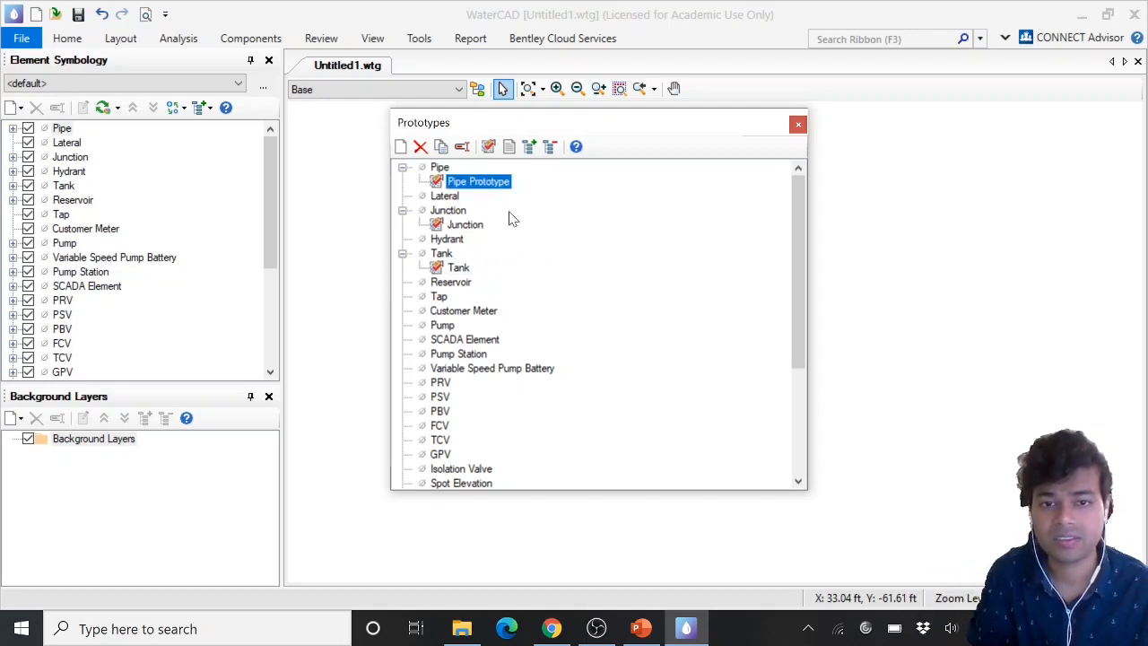
key("F2")
left_click_drag(511, 182, 469, 182)
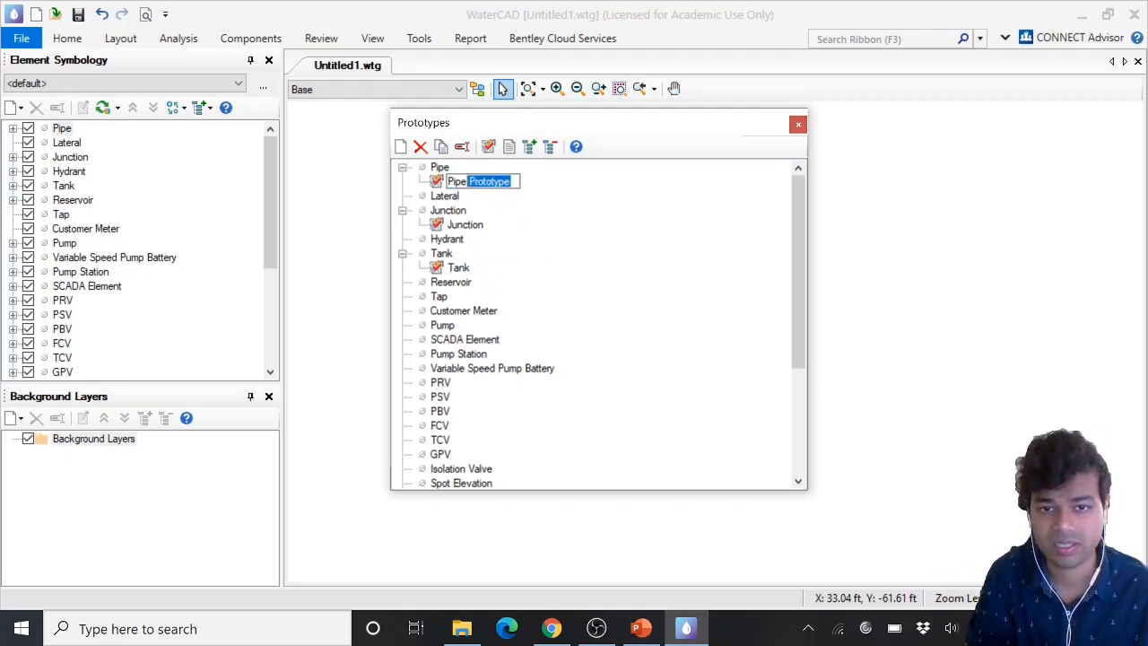
key("Delete")
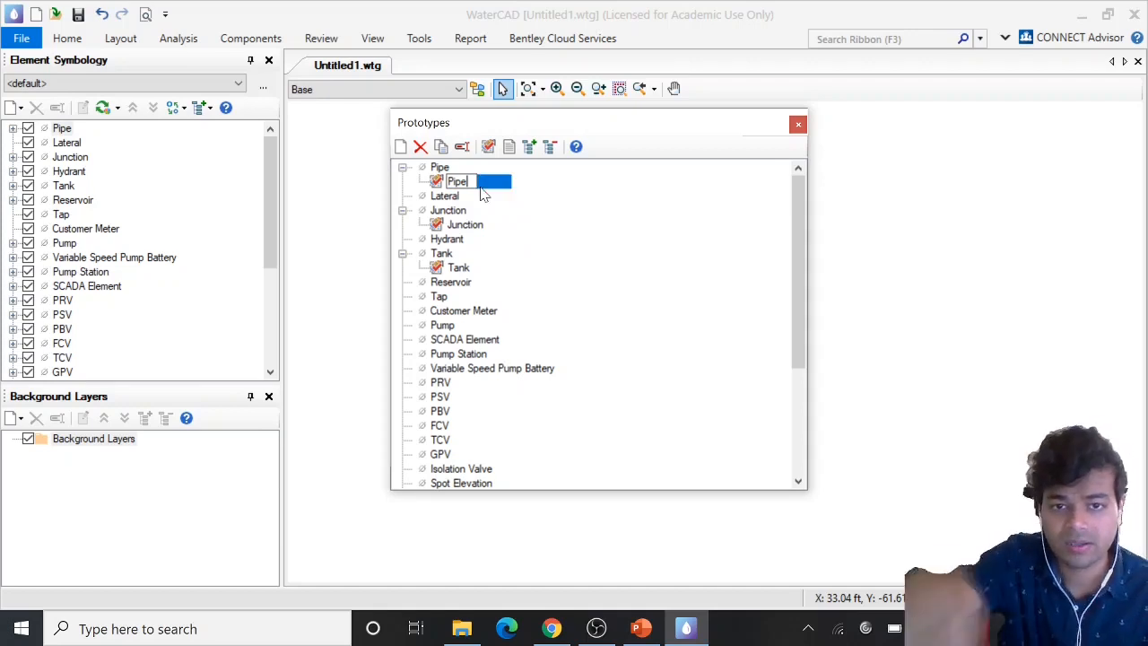
key("Return")
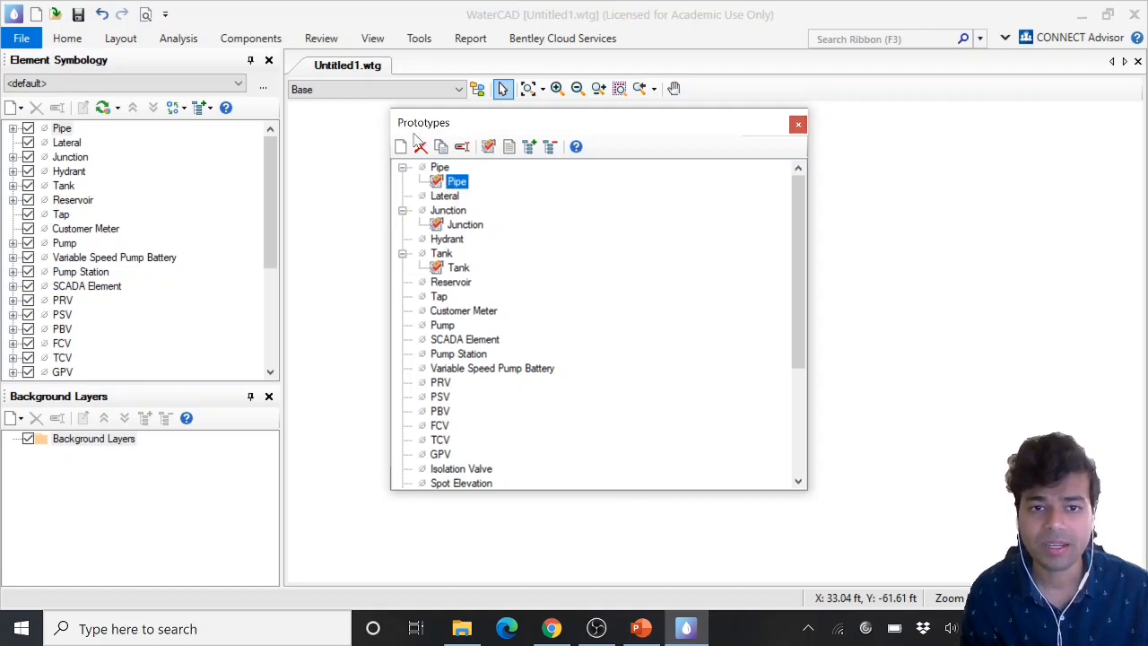
Open the properties of the Pipe prototype
left_click_drag(470, 131, 461, 132)
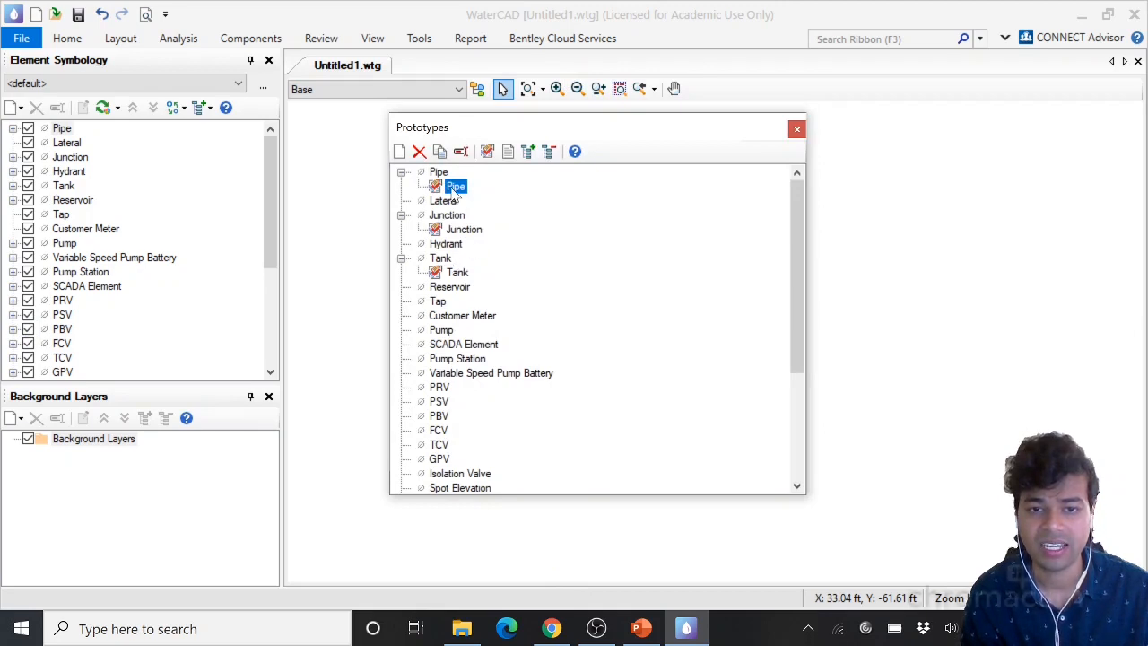
double_click(452, 189)
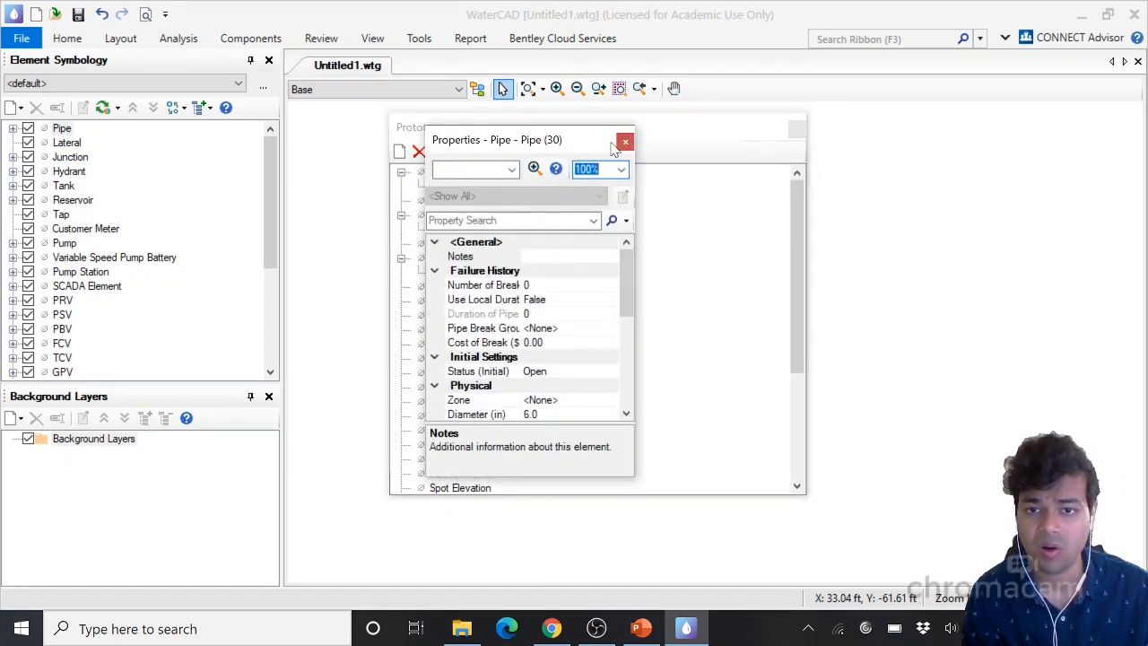
left_click(626, 142)
left_click(463, 188)
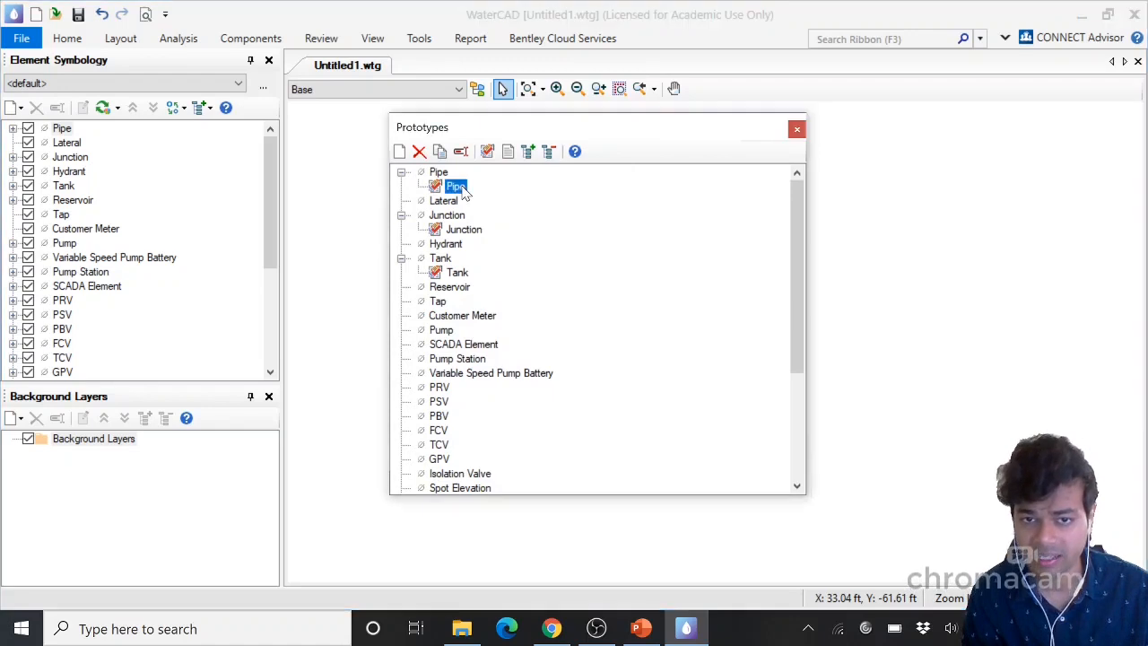
right_click(462, 190)
left_click(495, 201)
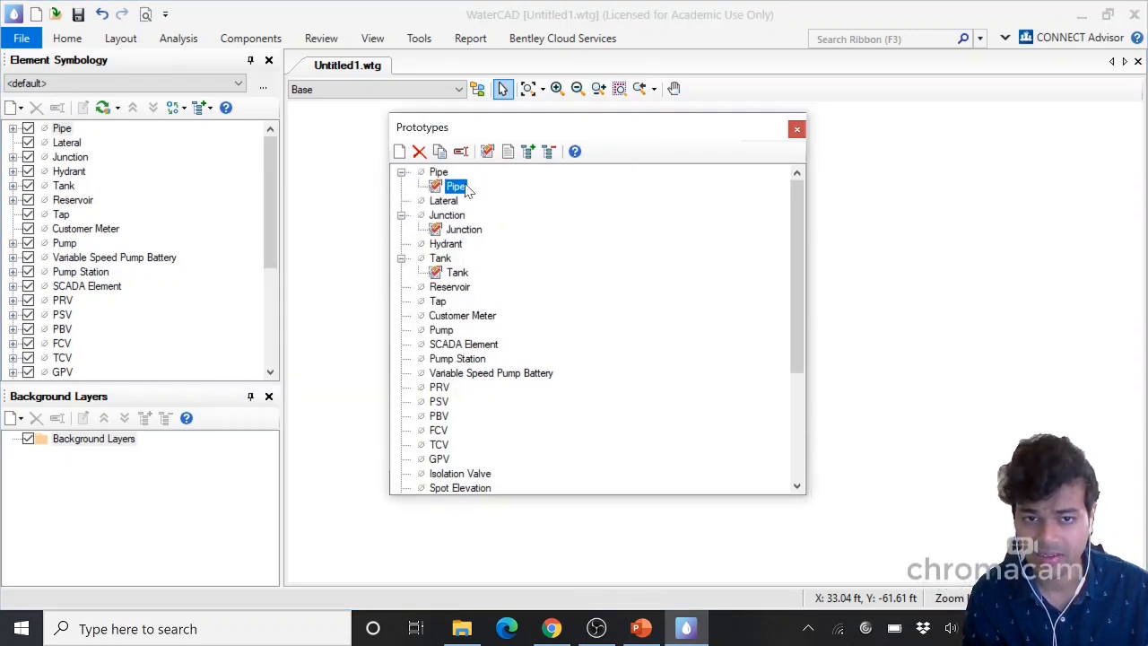
right_click(466, 187)
left_click(520, 306)
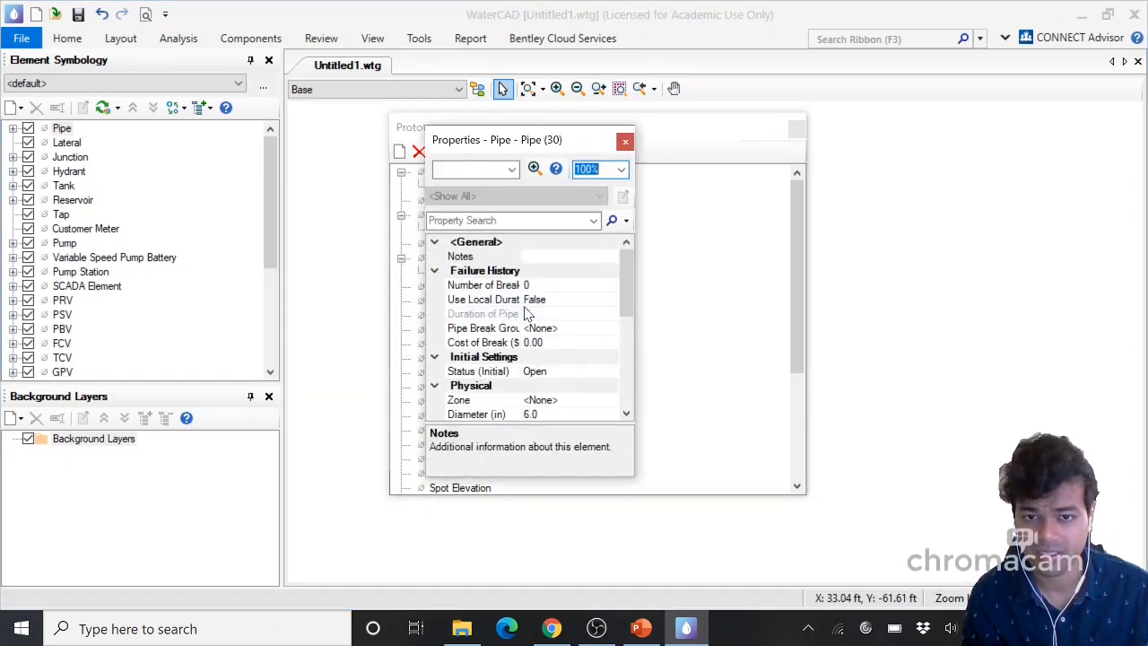
Enlarge the Pipe prototype's properties window and examine its failure history properties
left_click_drag(468, 146, 351, 104)
left_click_drag(517, 435, 989, 544)
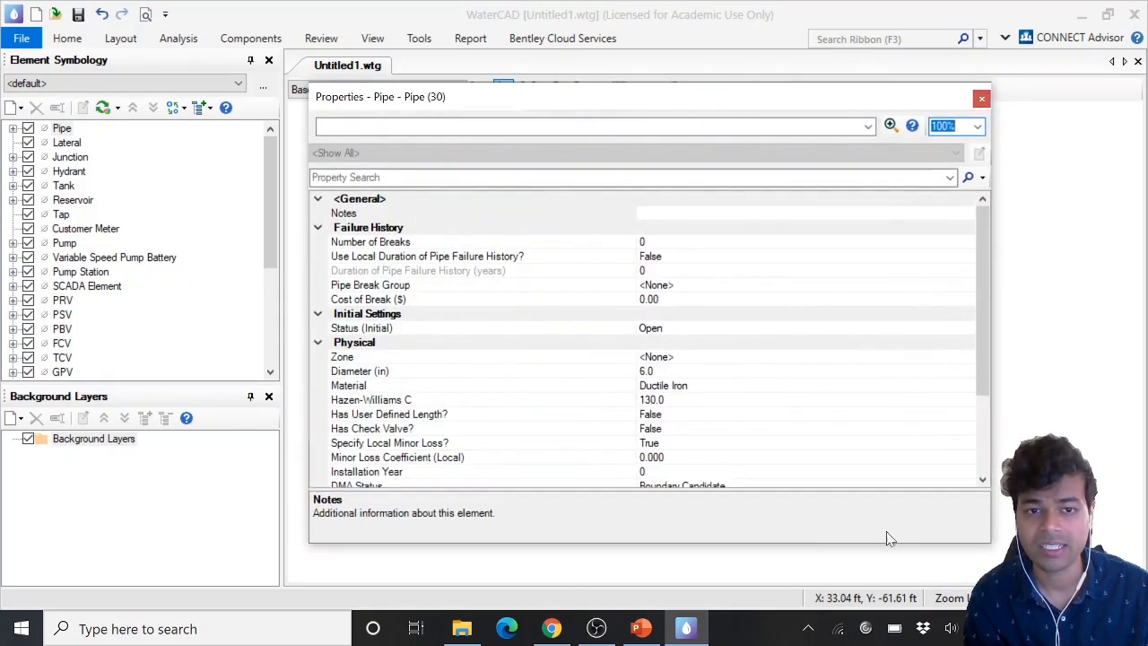
left_click_drag(433, 96, 367, 36)
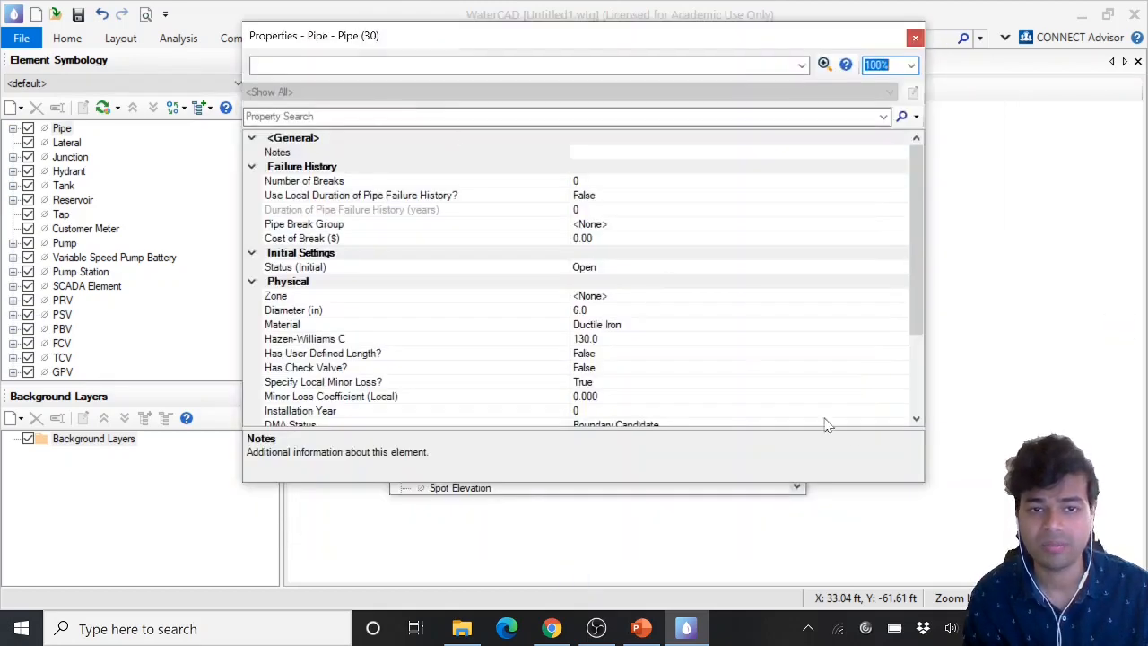
left_click_drag(924, 483, 1039, 550)
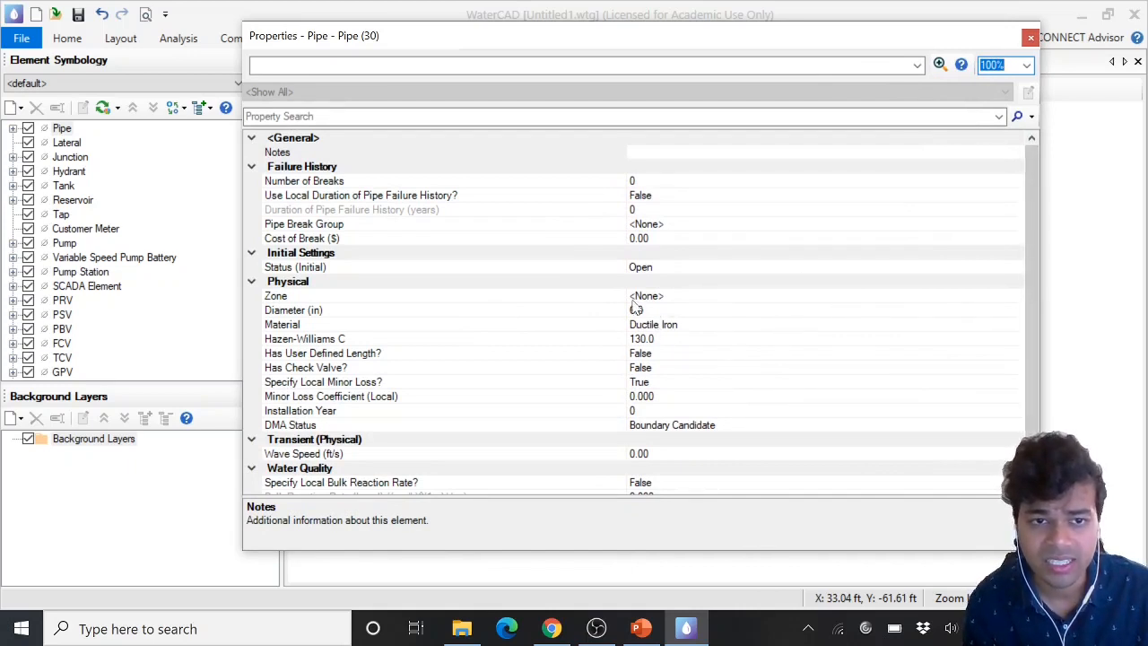
left_click(314, 182)
left_click(320, 196)
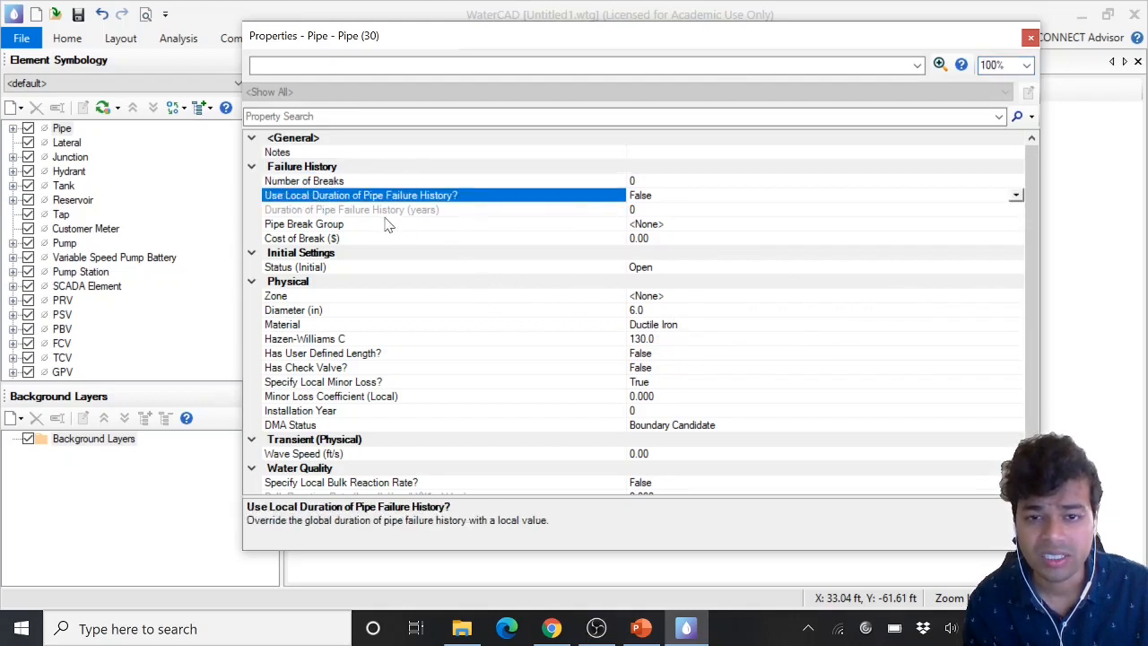
left_click(486, 213)
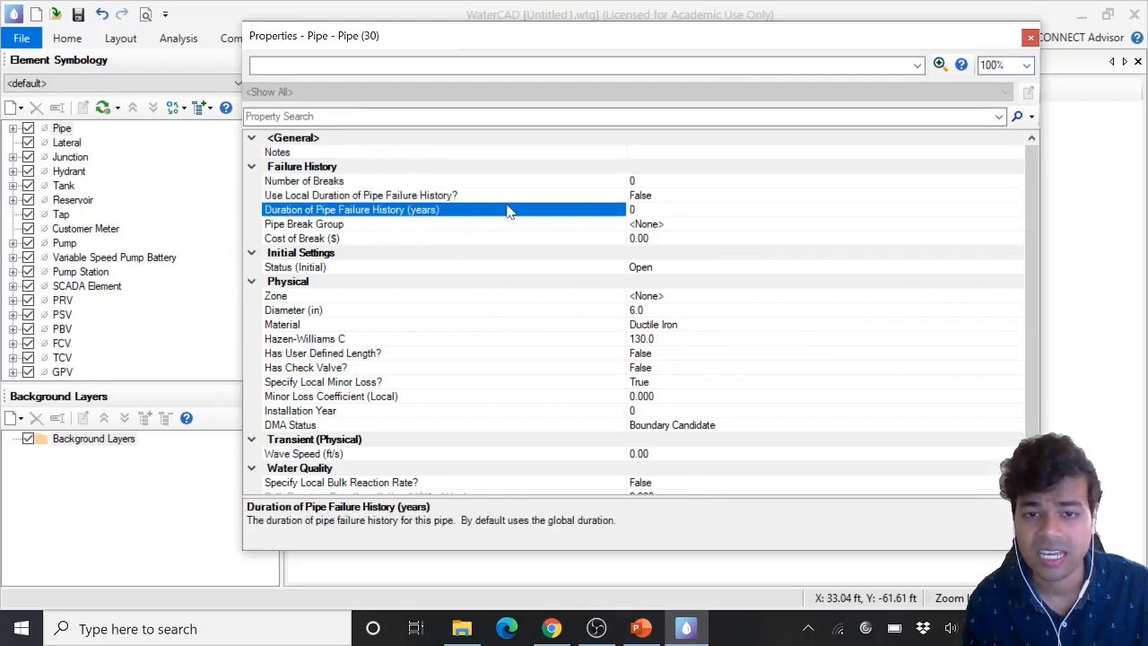
Examine the pipe prototype's failure history, physical and water quality property groups, including its diameter
left_click(296, 168)
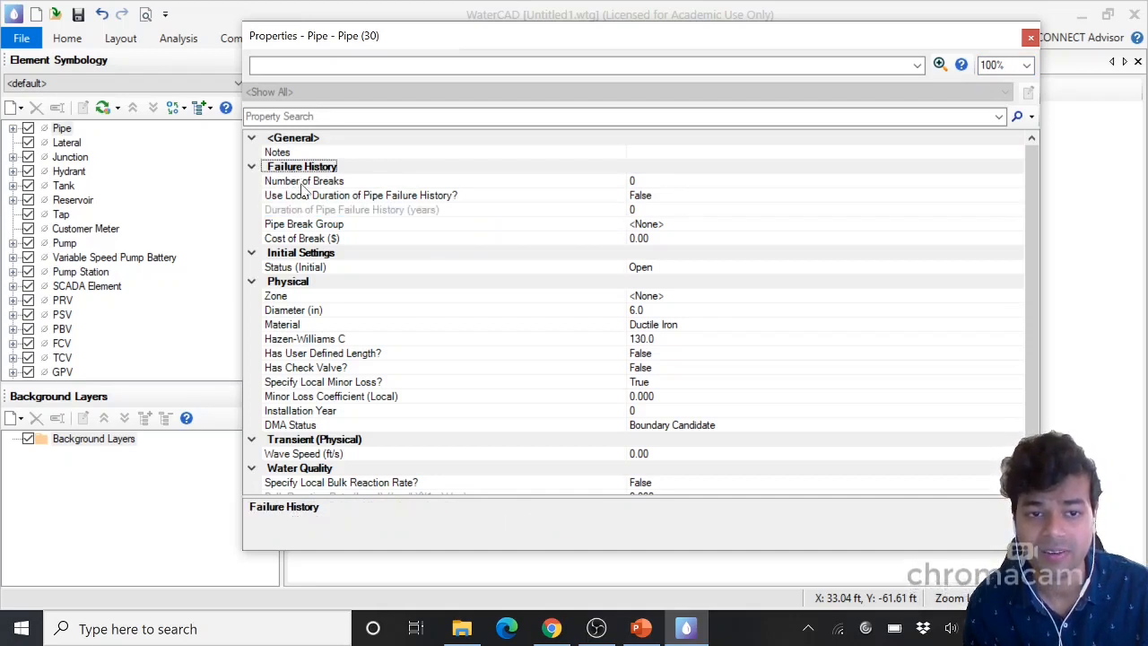
left_click(300, 183)
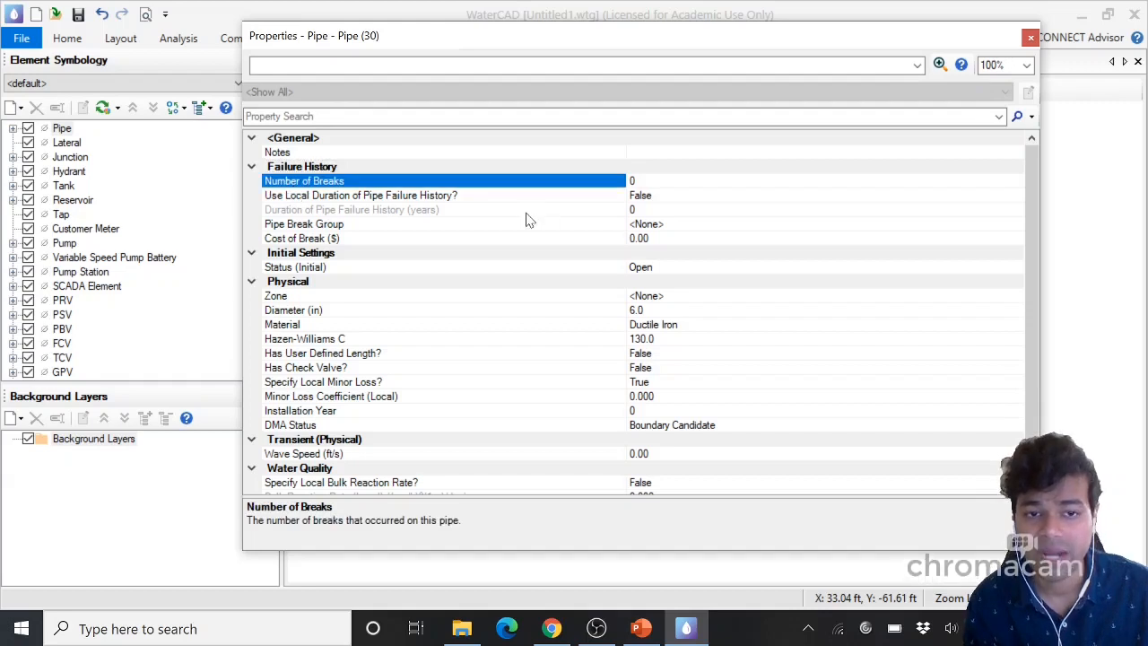
left_click(308, 199)
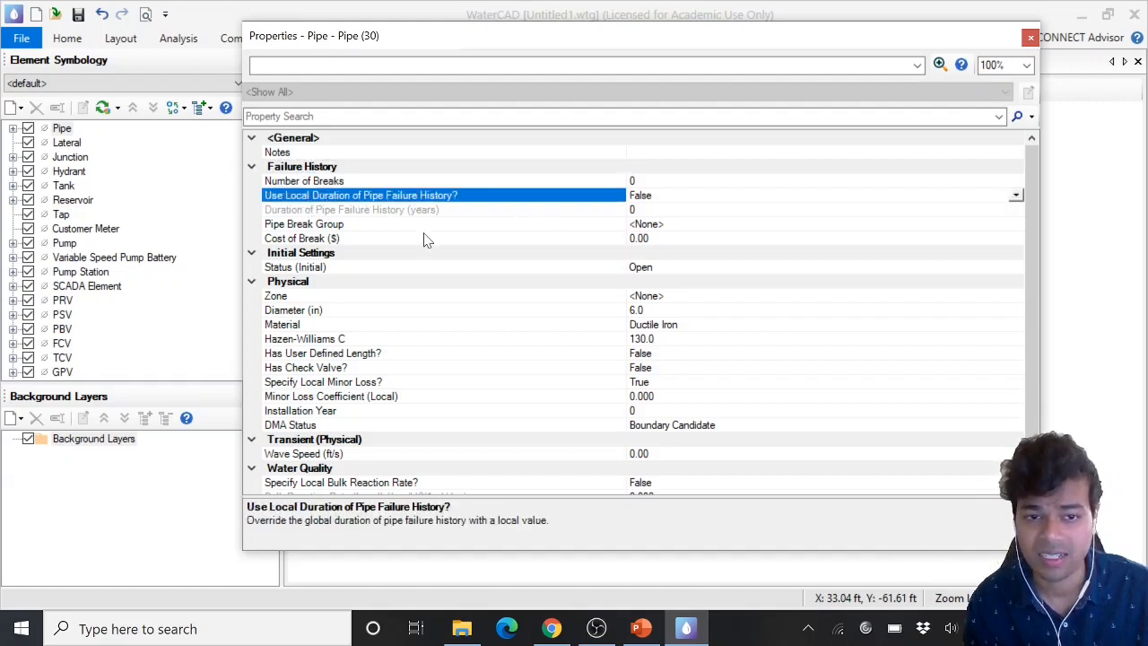
scroll(423, 239, "down", 1)
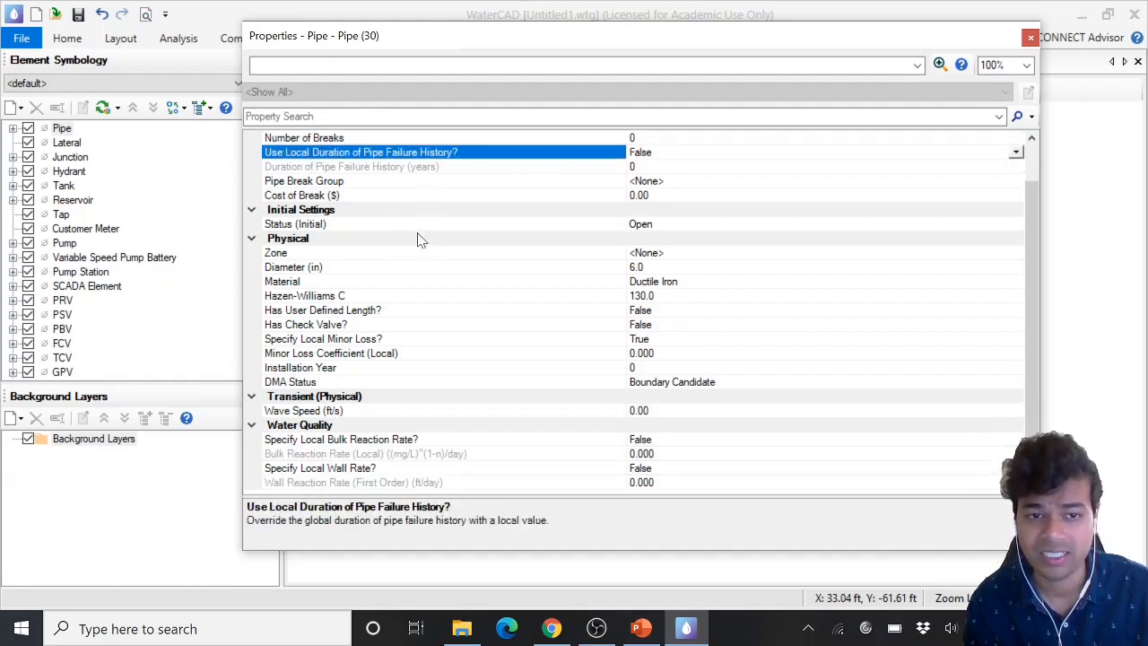
left_click(296, 238)
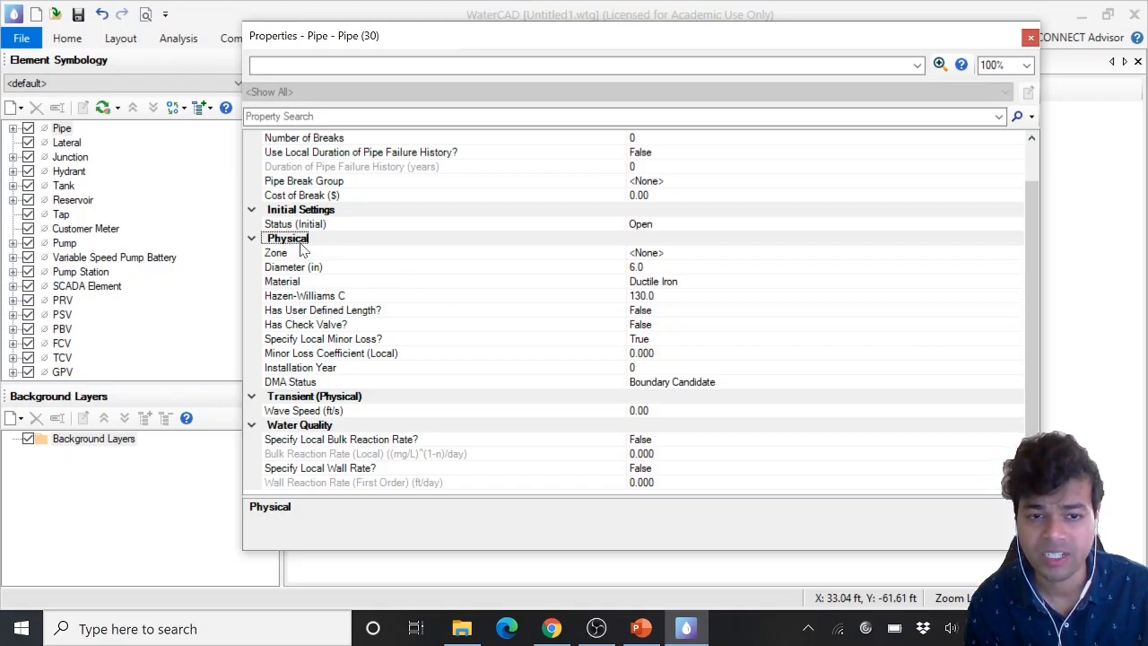
left_click(292, 427)
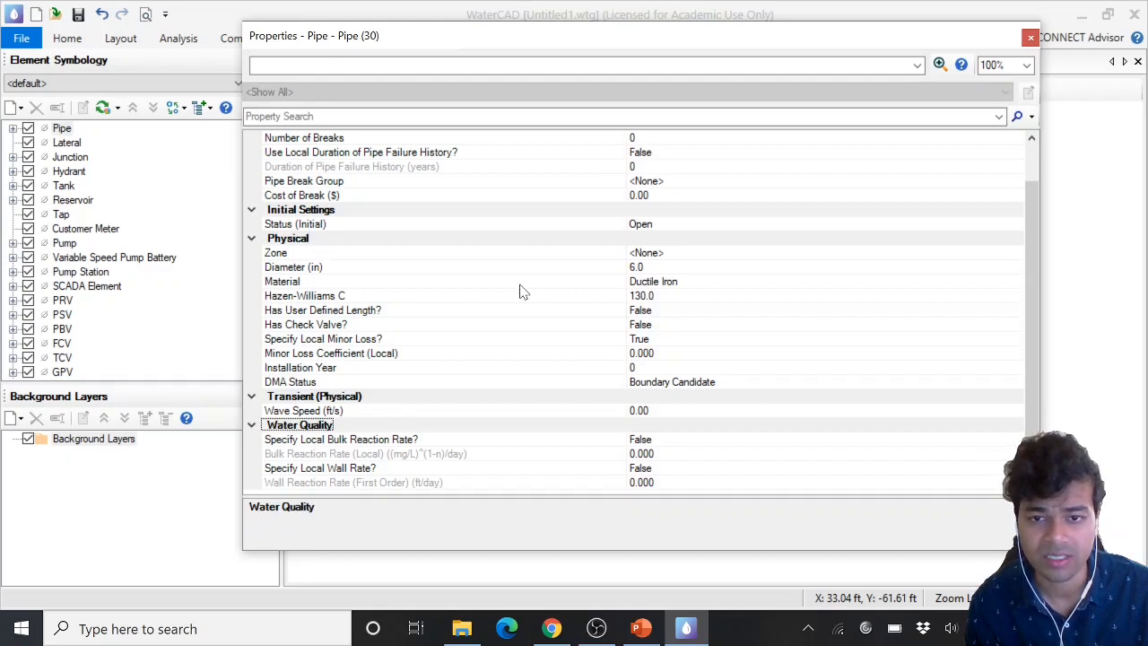
left_click(294, 267)
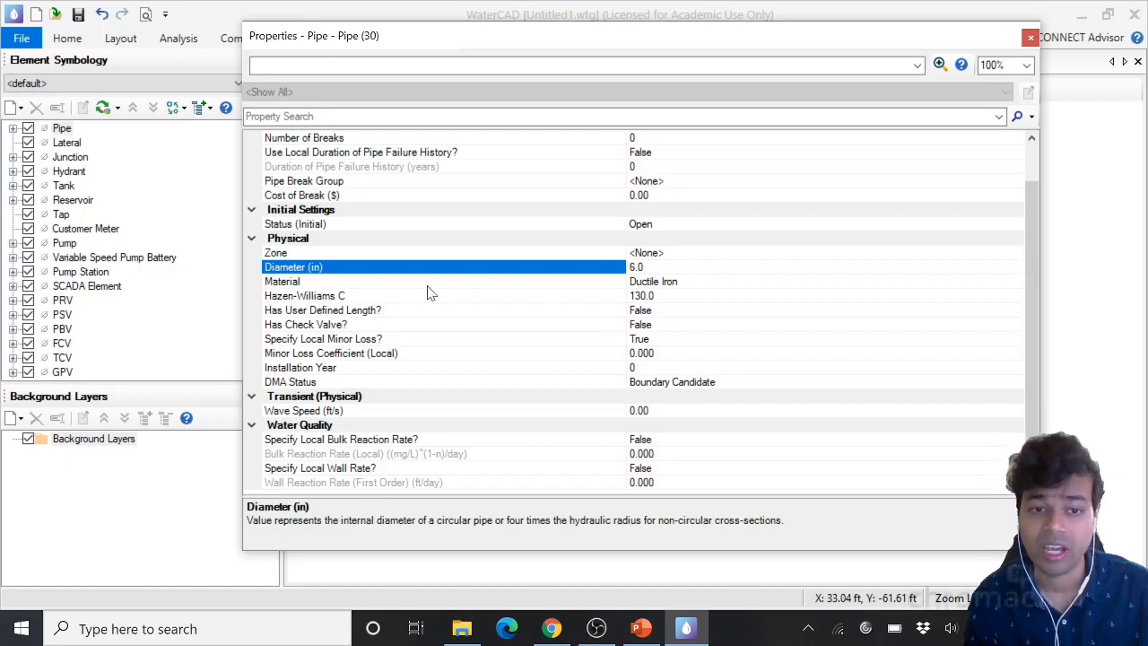
Open the engineering material library for the Pipe prototype's Material property and expand the material list
left_click(342, 283)
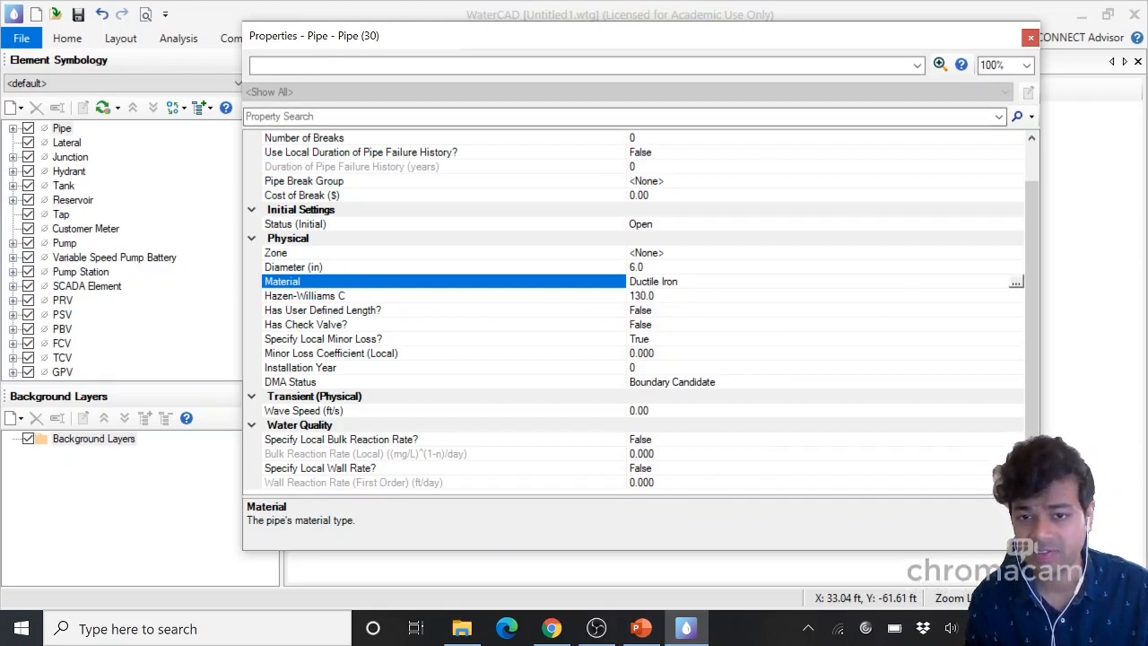
left_click_drag(630, 281, 679, 282)
left_click(682, 281)
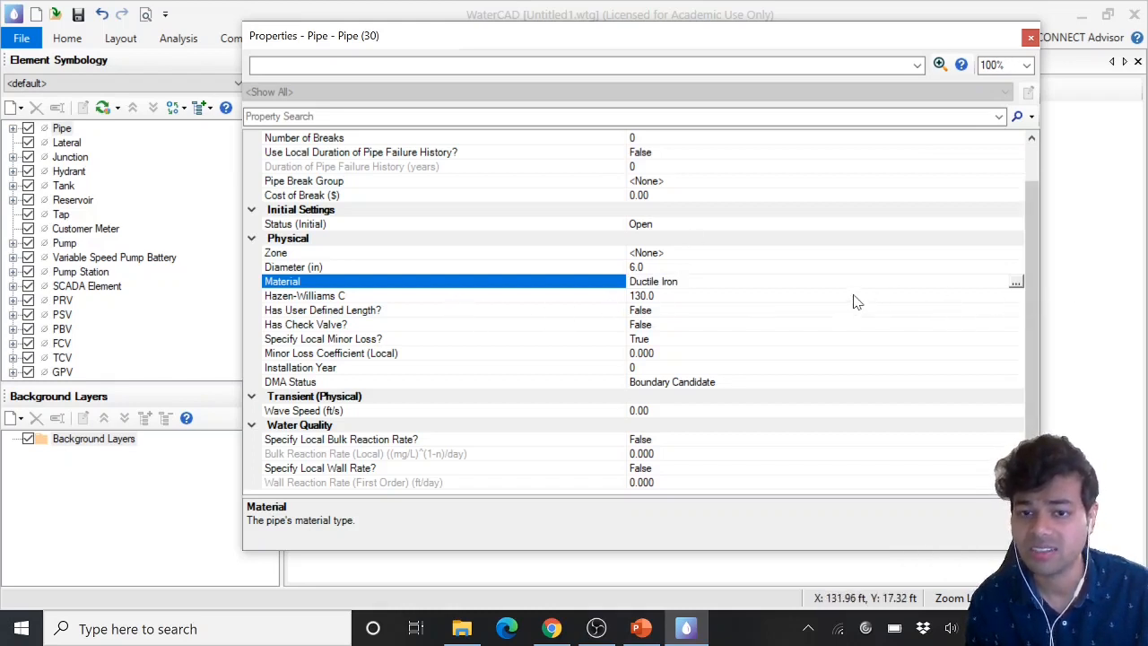
left_click(1016, 282)
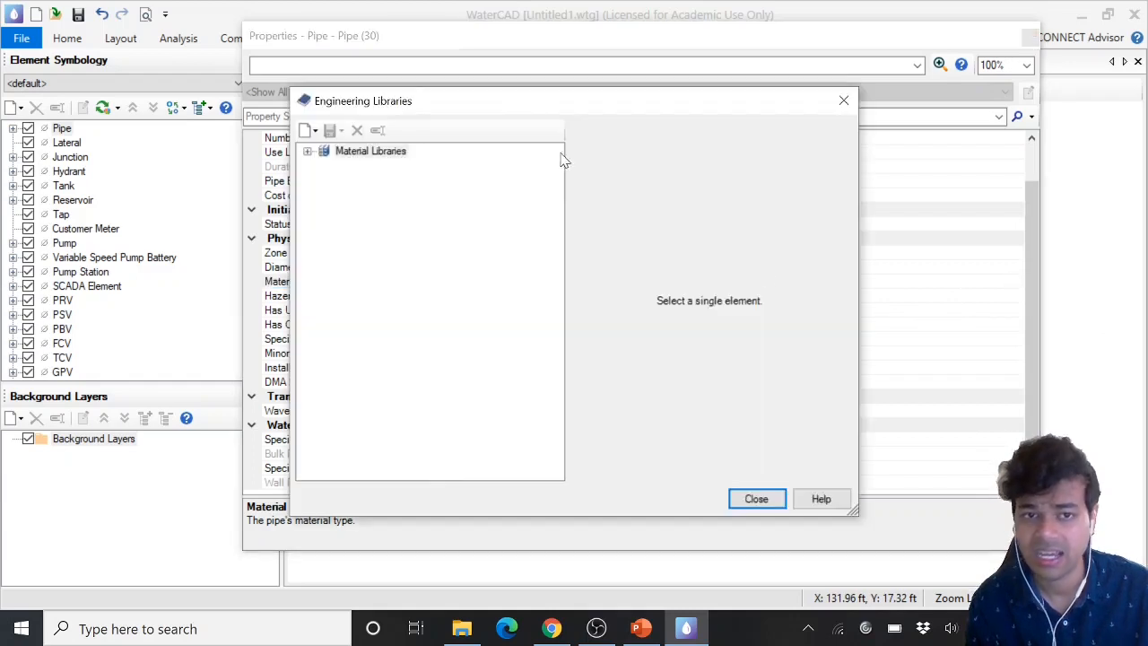
left_click_drag(508, 108, 504, 65)
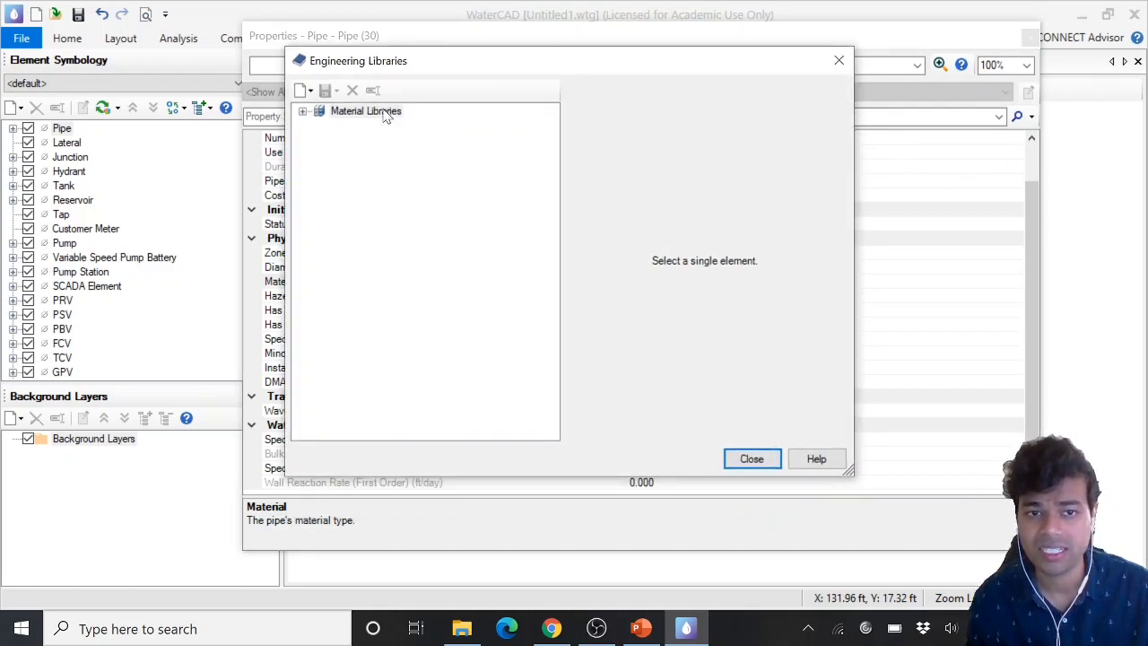
left_click_drag(364, 70, 344, 65)
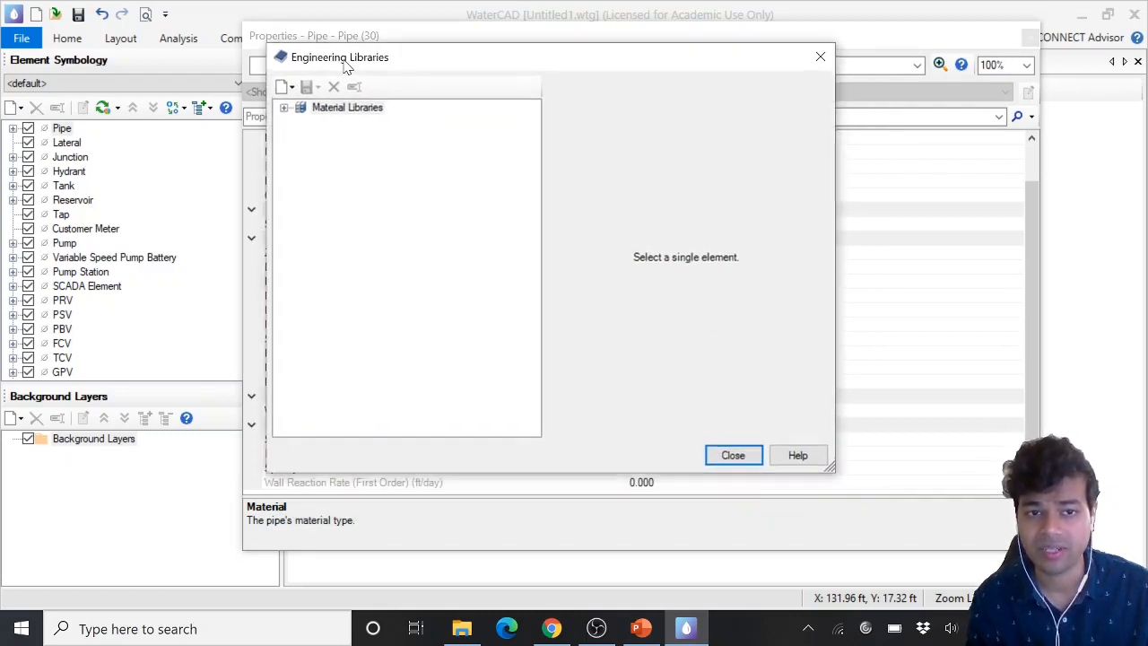
double_click(345, 109)
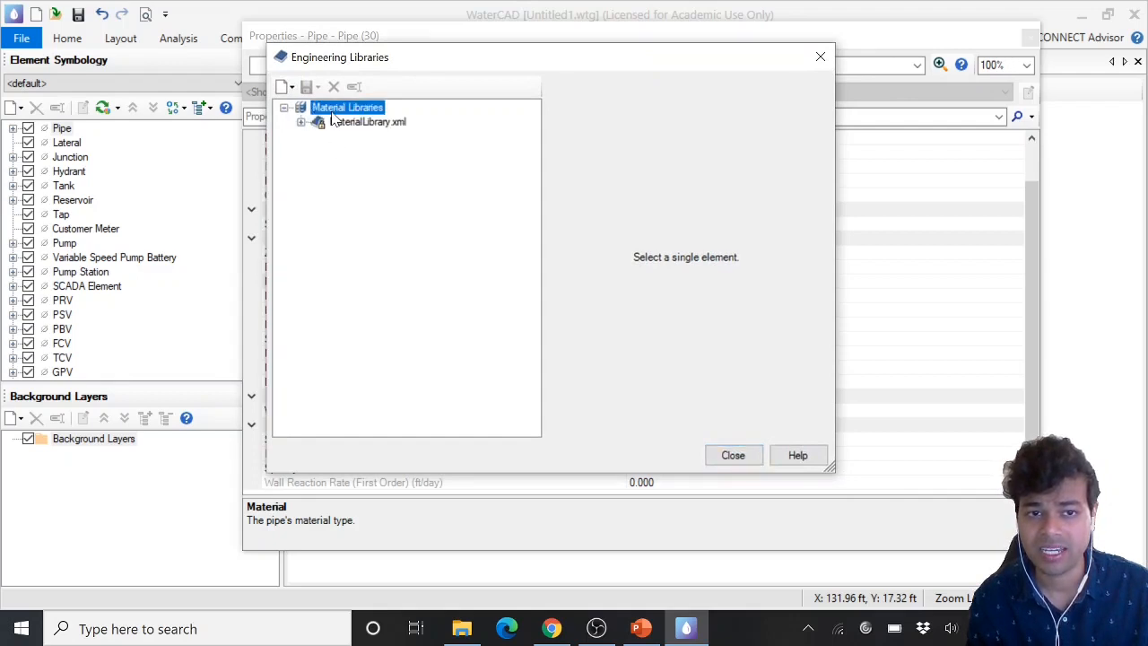
double_click(357, 123)
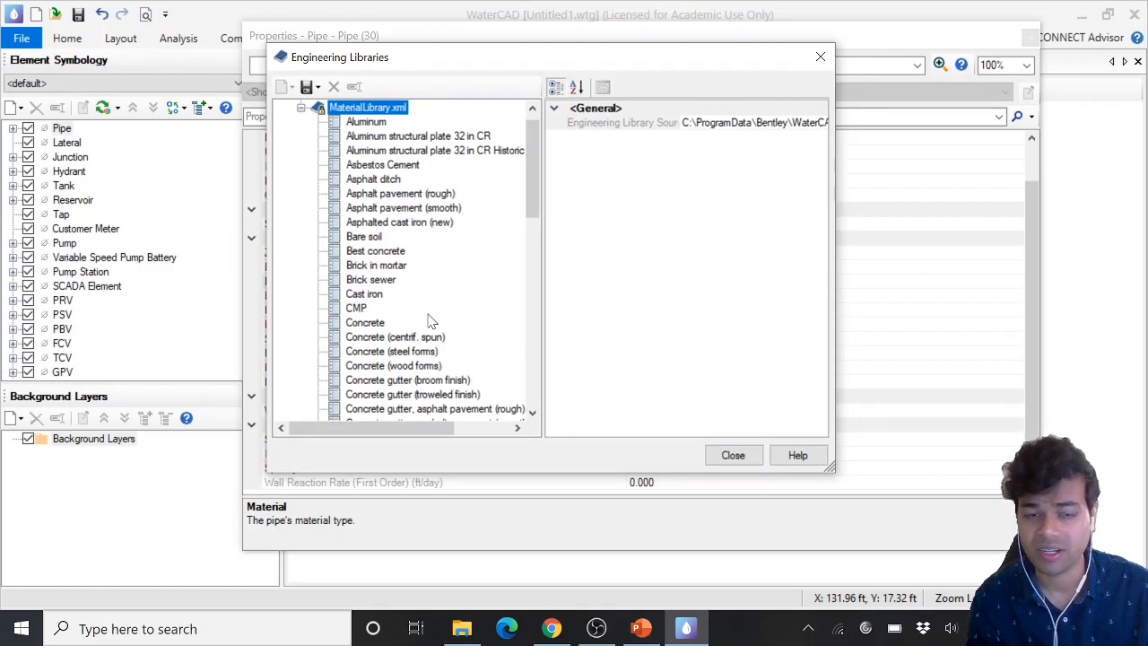
Choose PVC from the material library as the pipe prototype's material
left_click(367, 295)
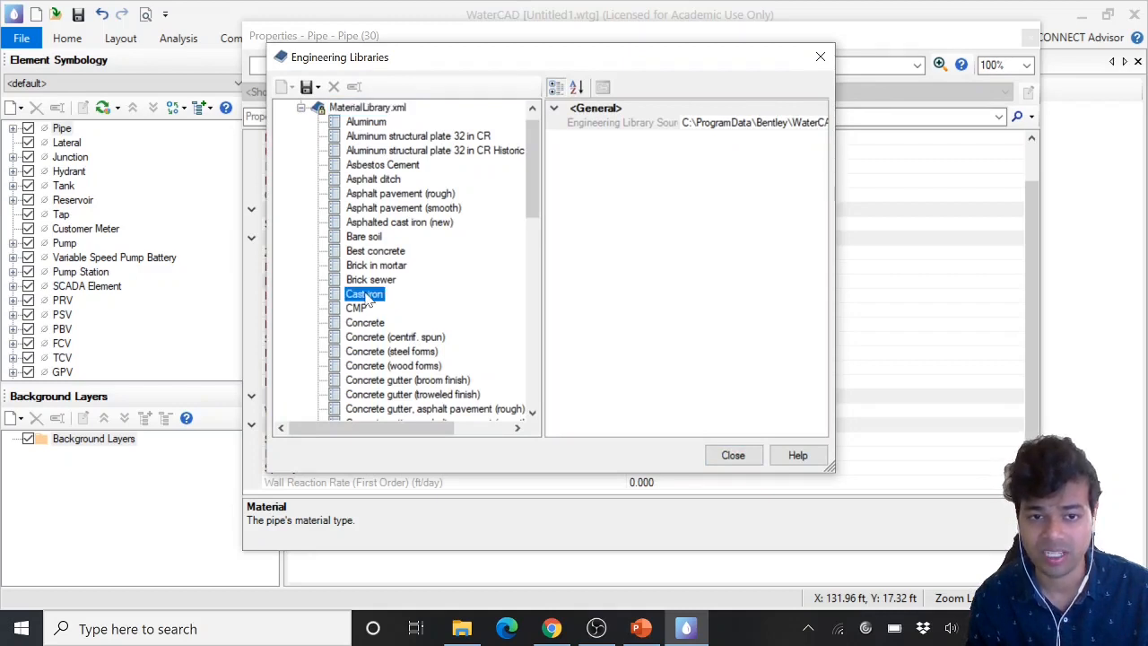
key("p")
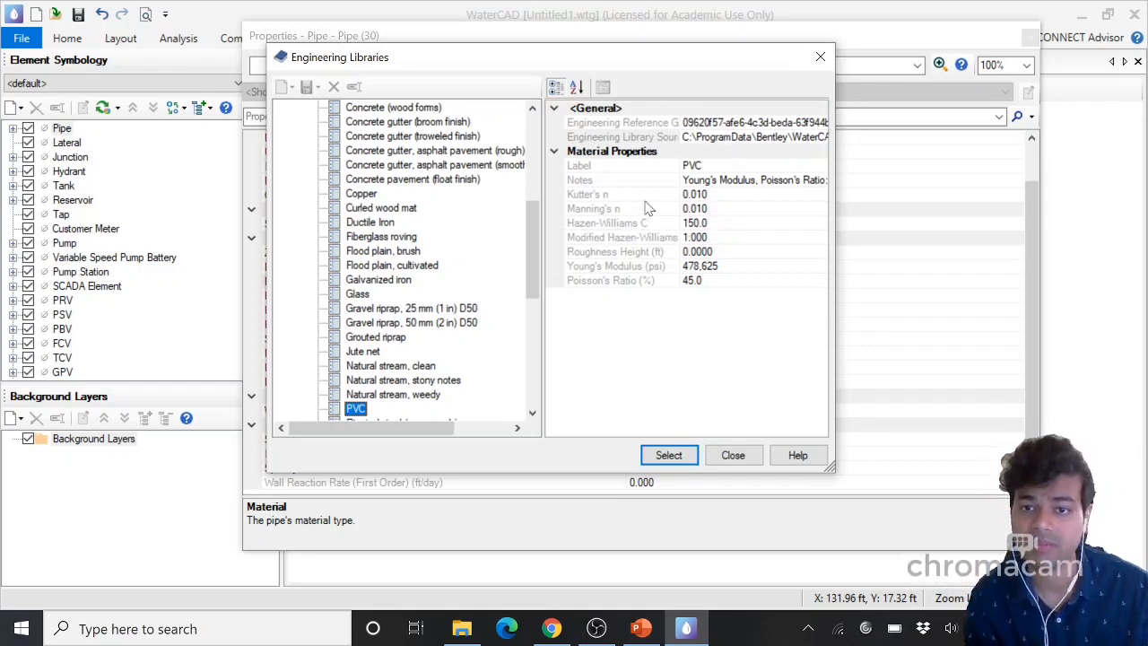
left_click(718, 180)
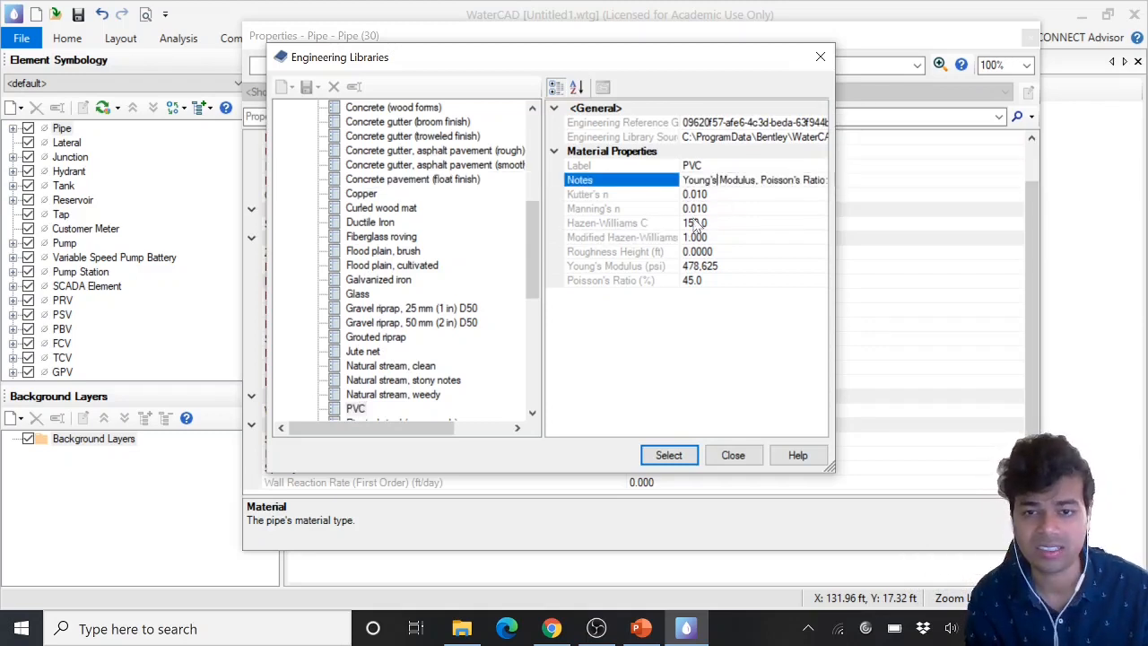
left_click(703, 210)
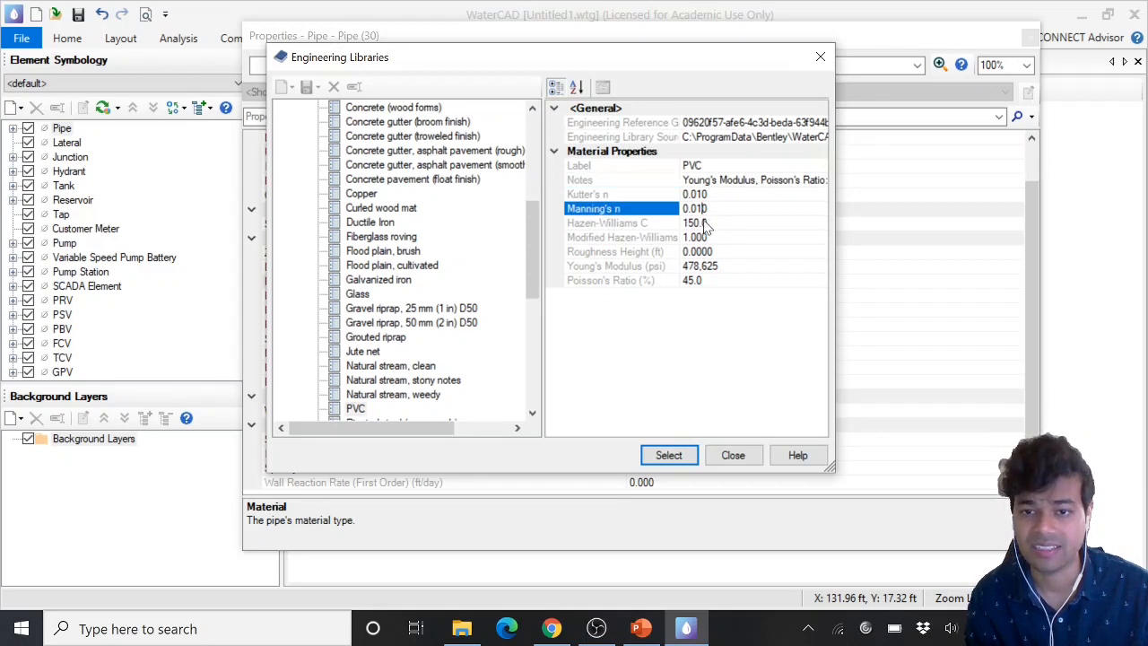
left_click(706, 224)
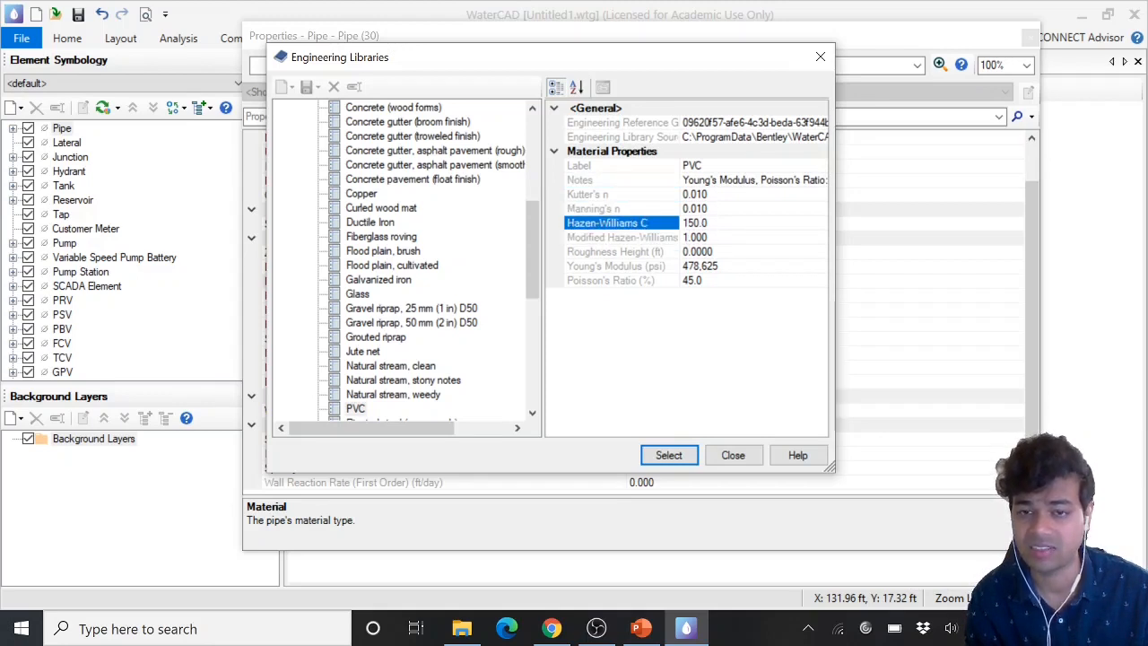
left_click(363, 408)
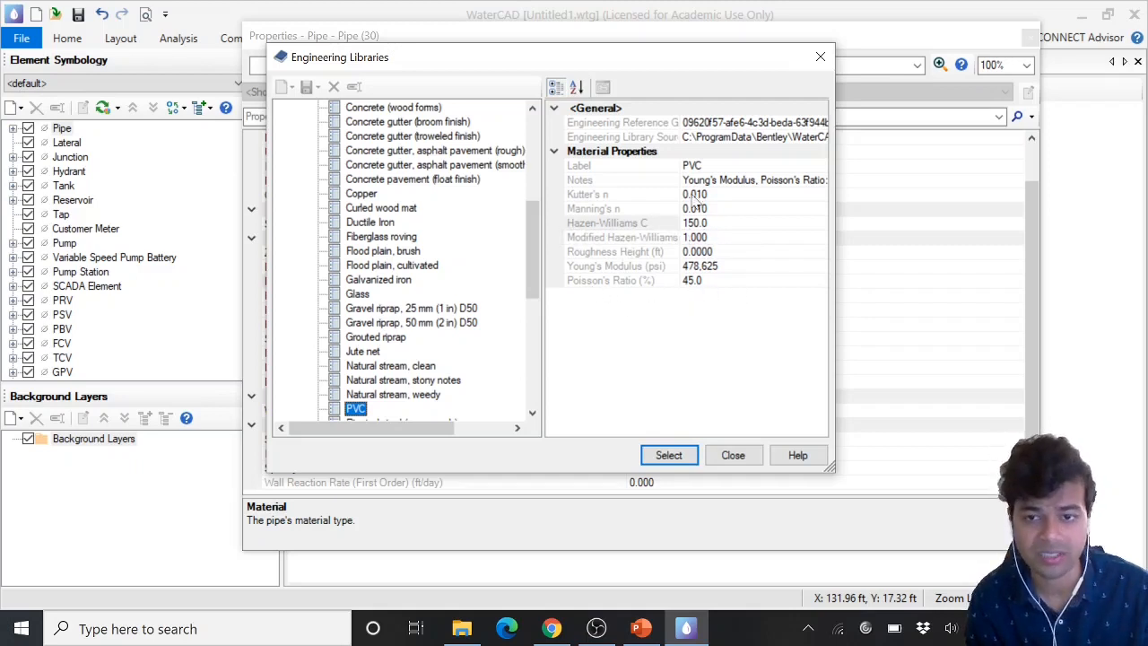
left_click(619, 222)
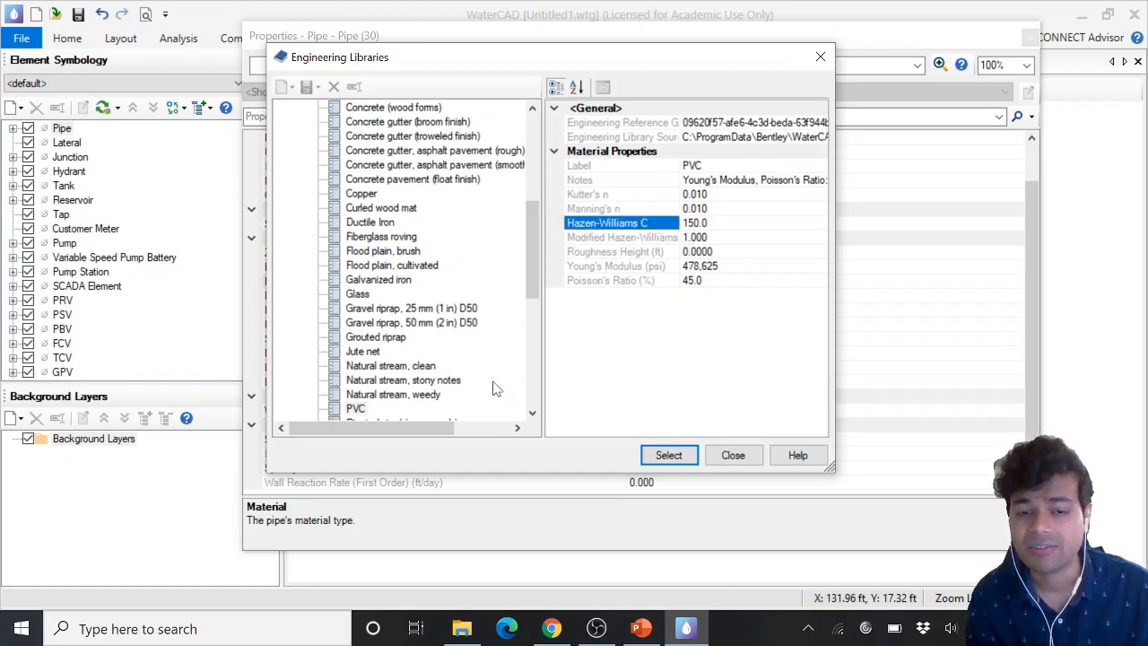
left_click(370, 409)
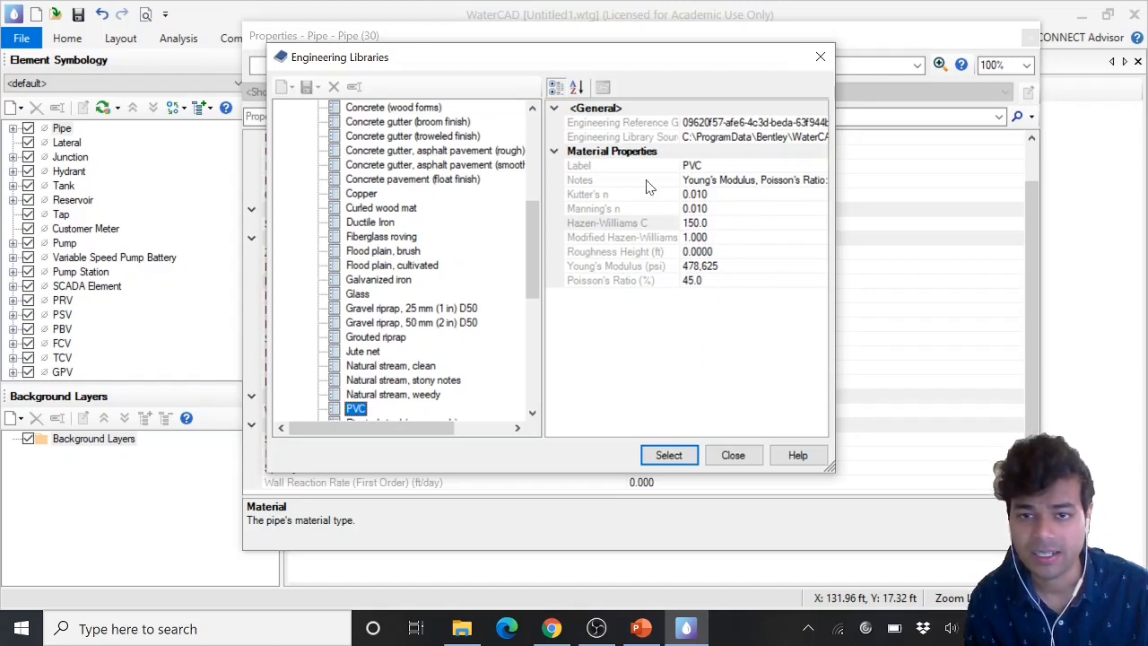
left_click(668, 456)
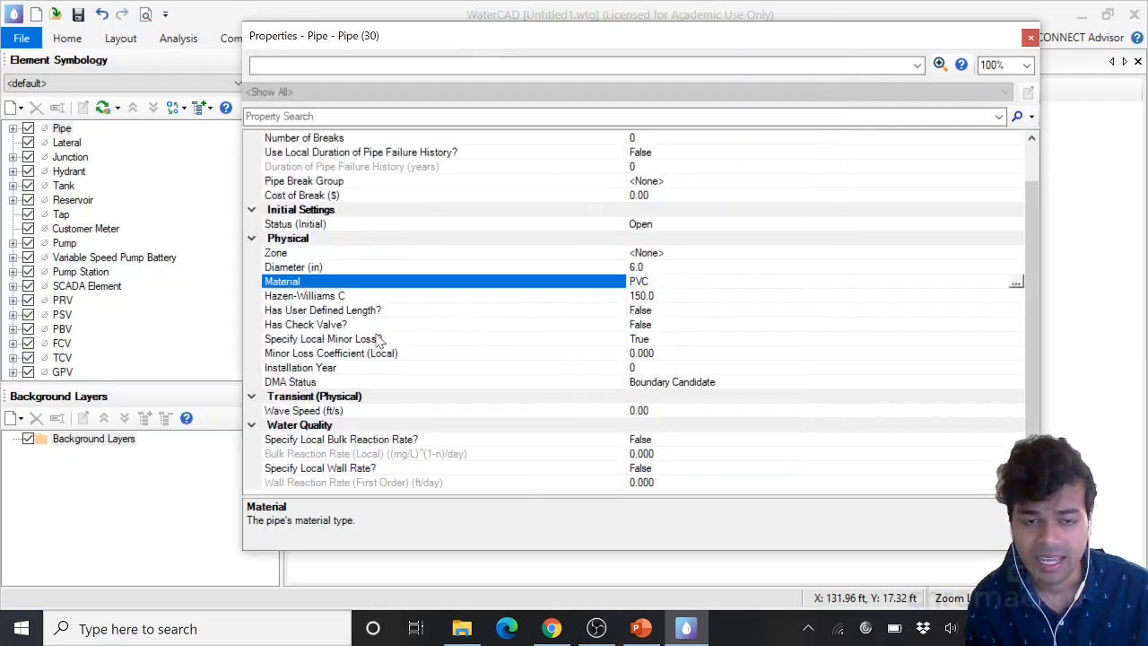
Set the pipe prototype's Has User Defined Length option to True
left_click(290, 297)
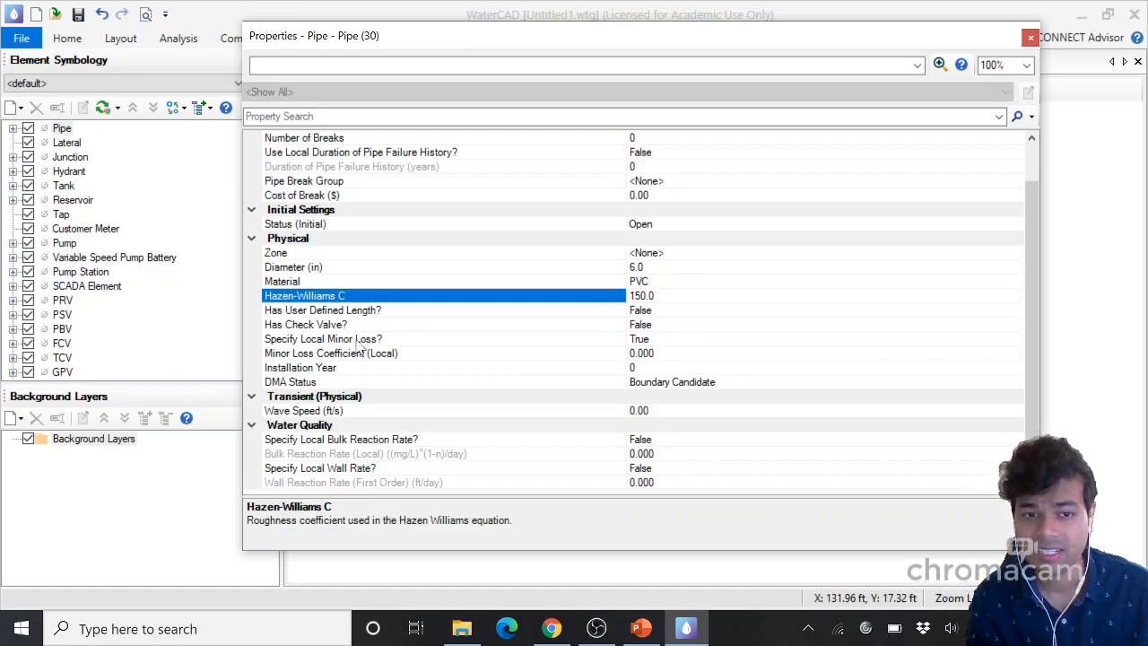
left_click(309, 311)
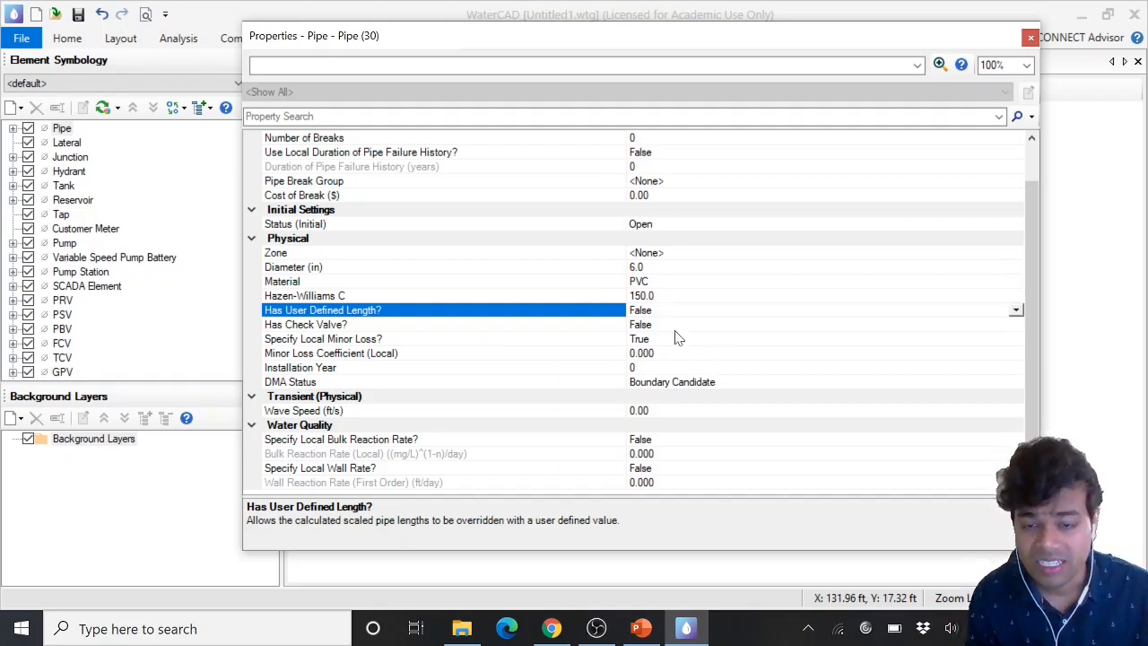
left_click(1016, 312)
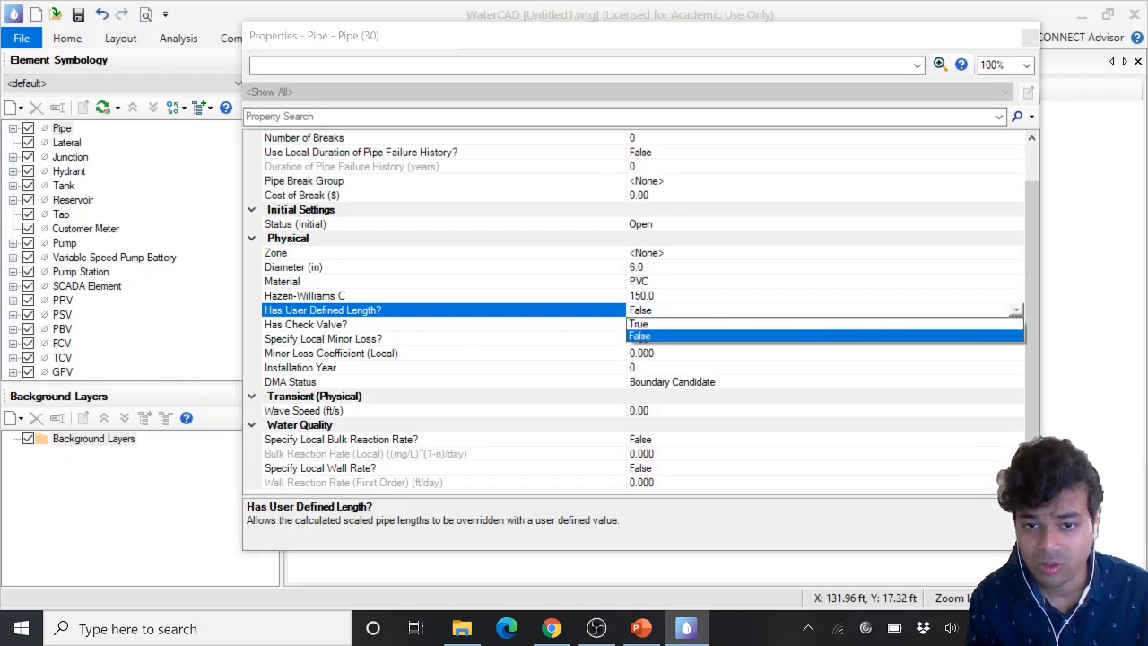
left_click(649, 333)
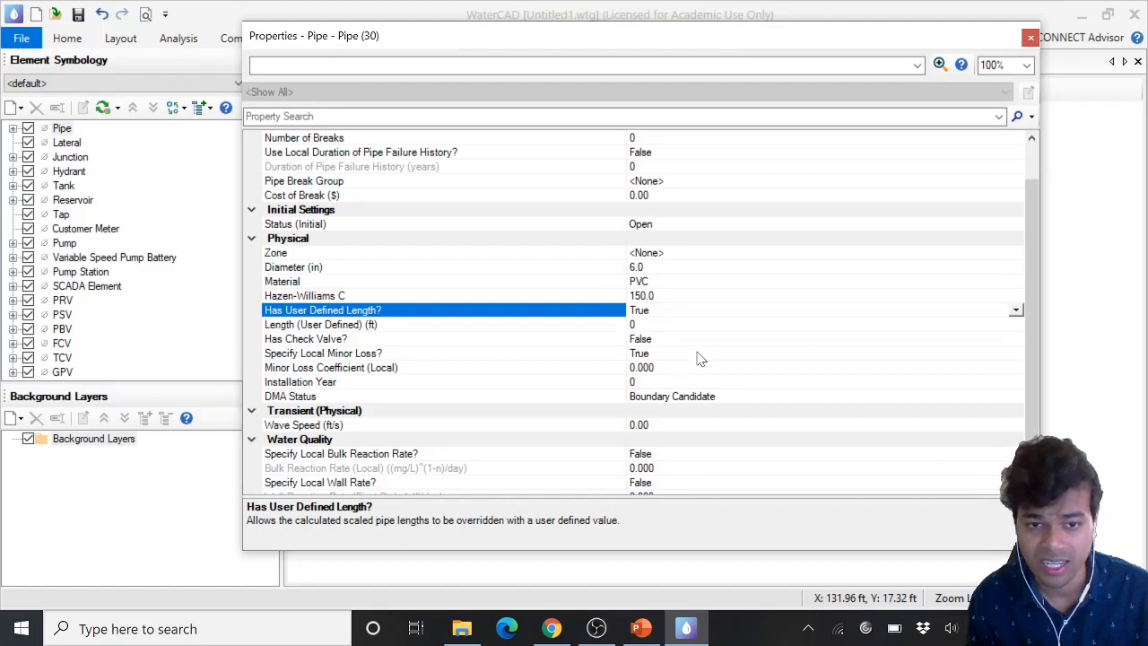
left_click(553, 339)
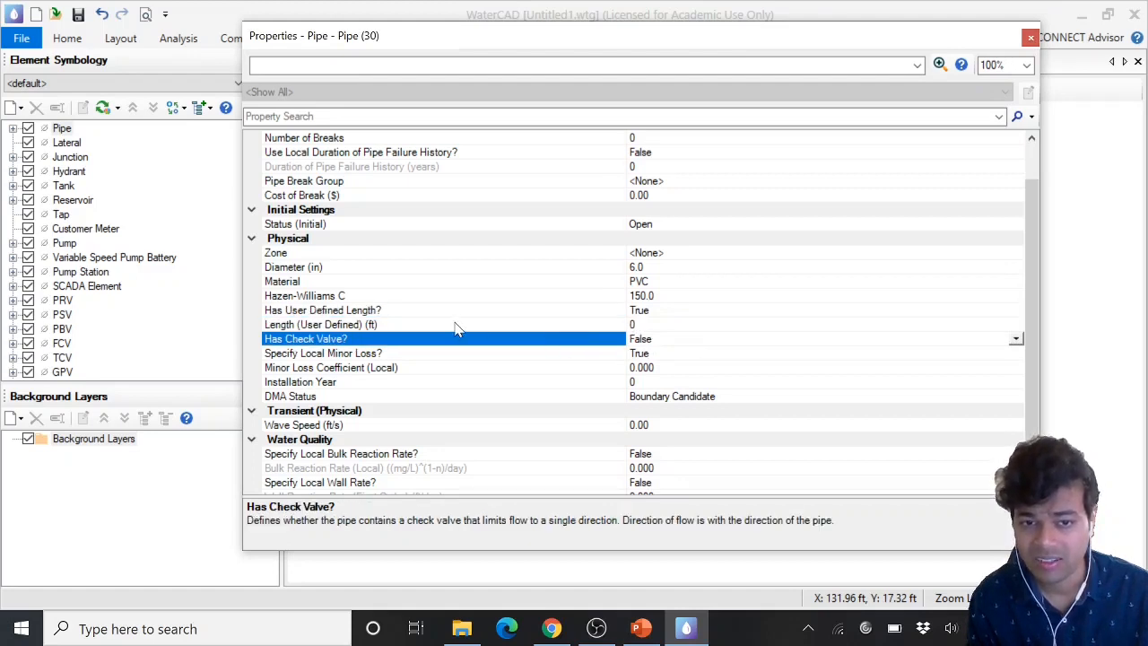
left_click(459, 325)
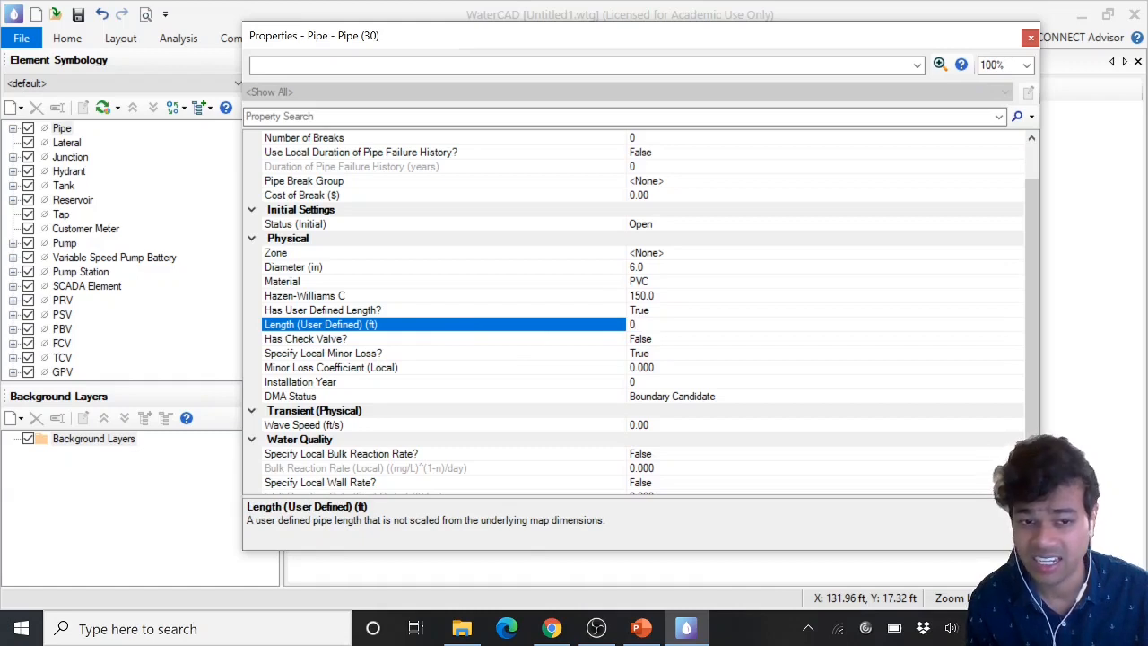
left_click(664, 339)
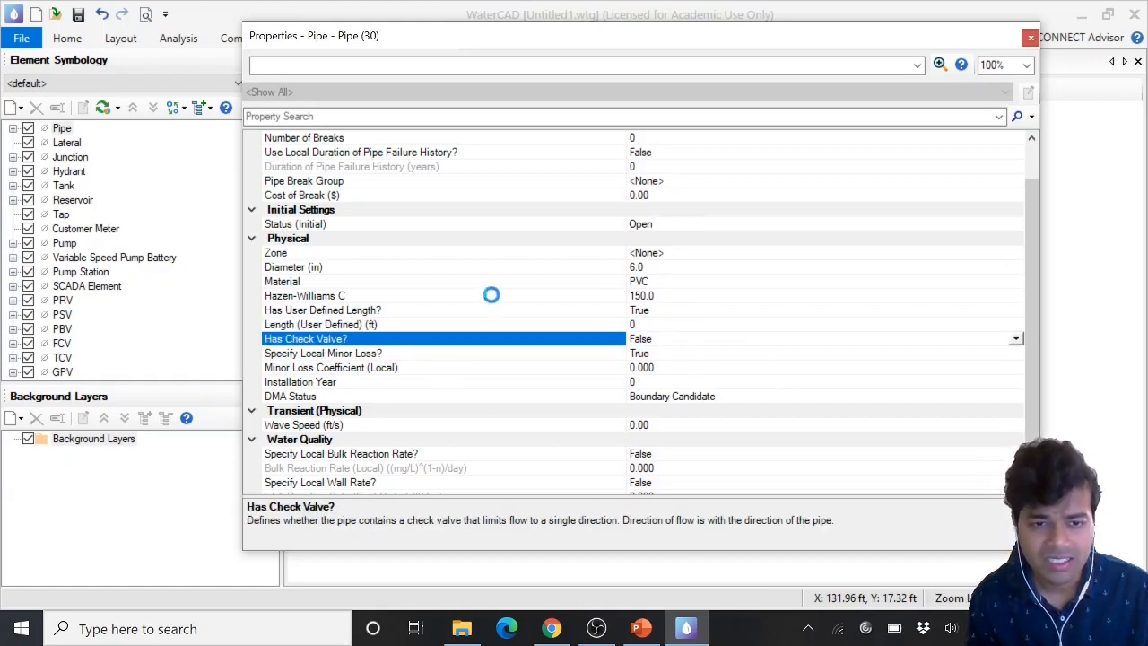
Review the pipe prototype's check valve, minor loss, transient and water quality properties, then close its properties dialog
key("Down")
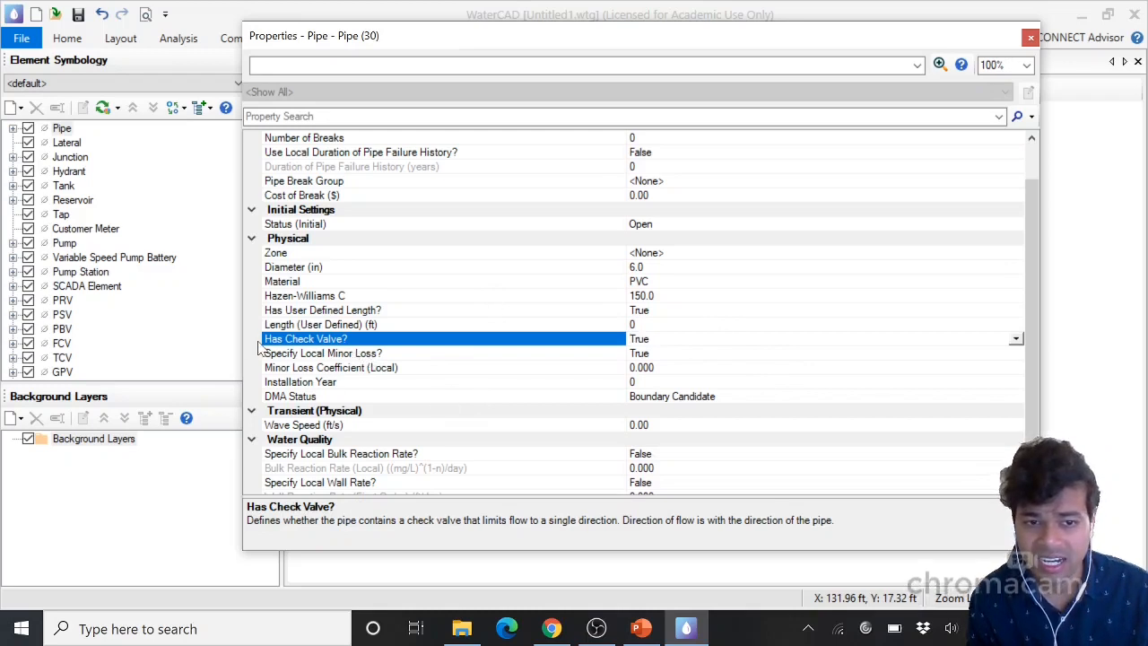
key("Up")
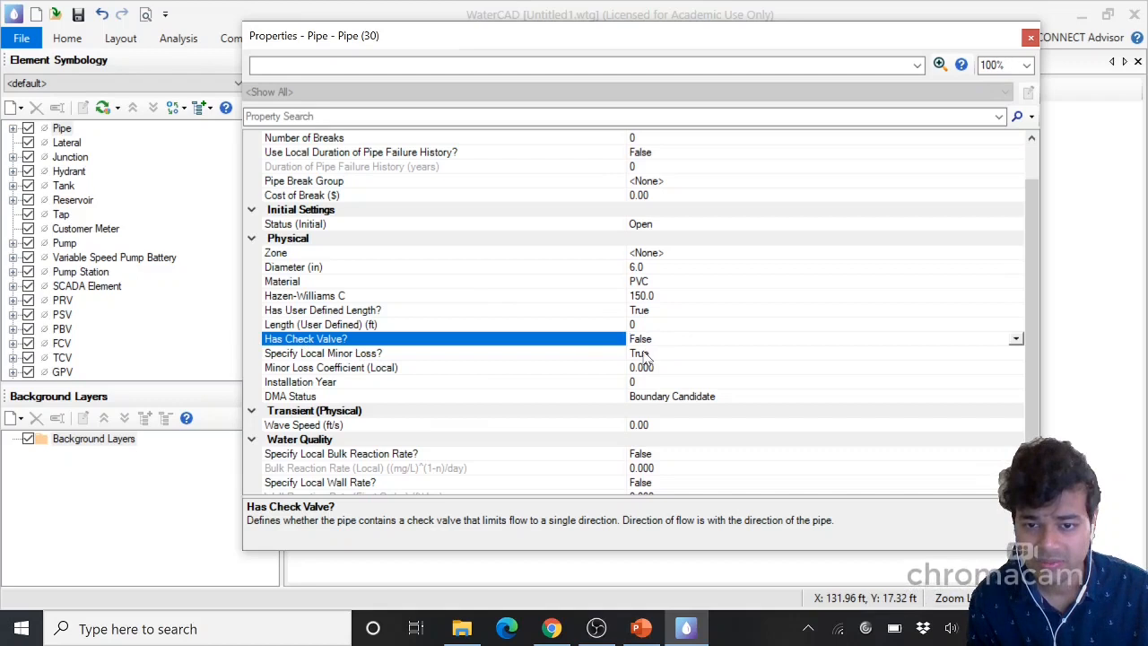
left_click(574, 370)
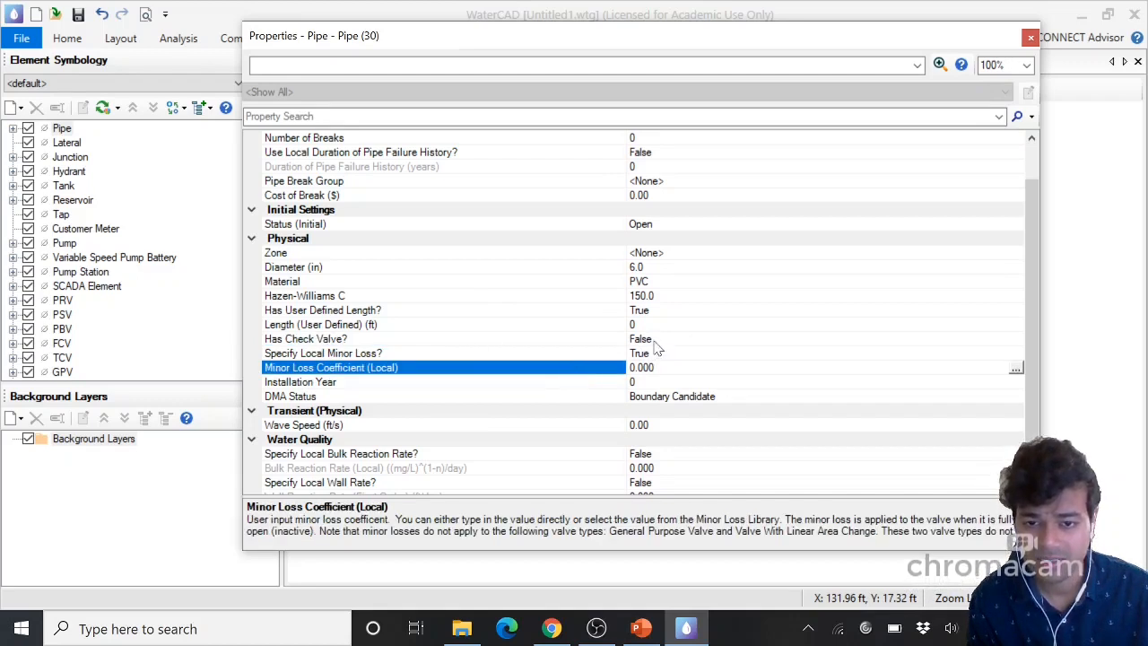
left_click(346, 341)
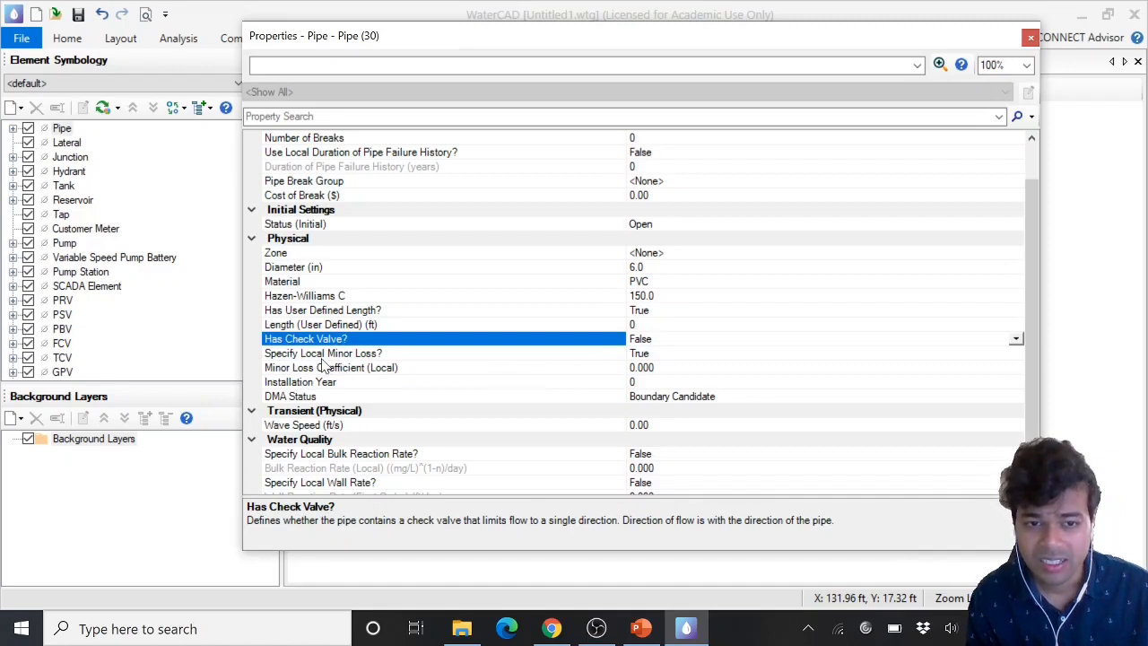
left_click(308, 355)
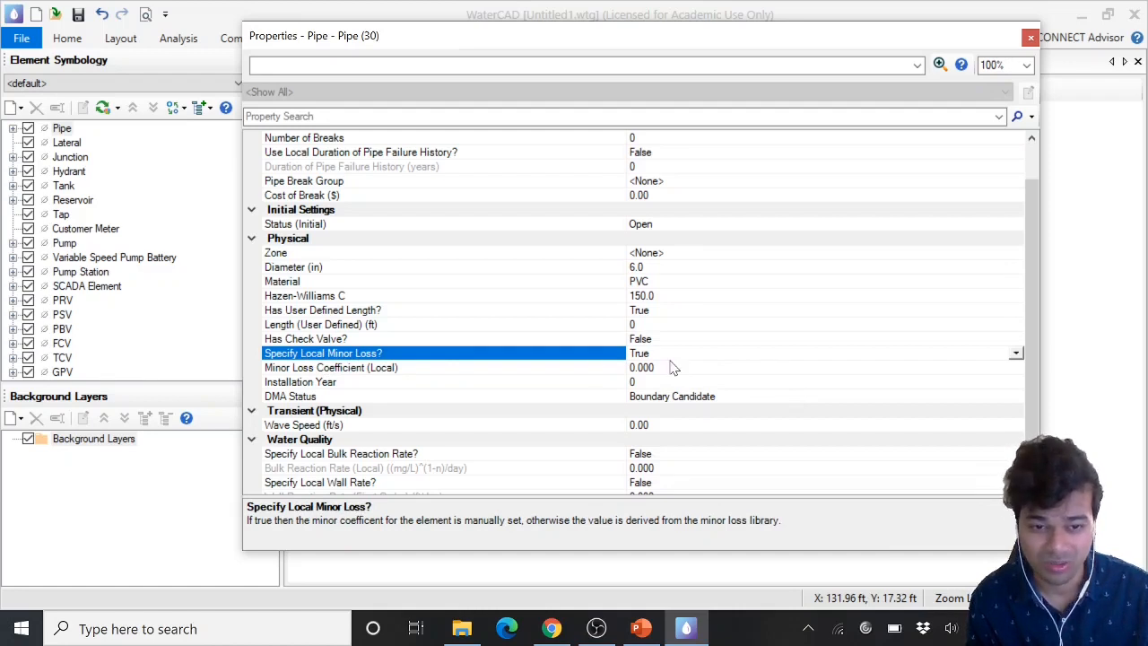
left_click(393, 341)
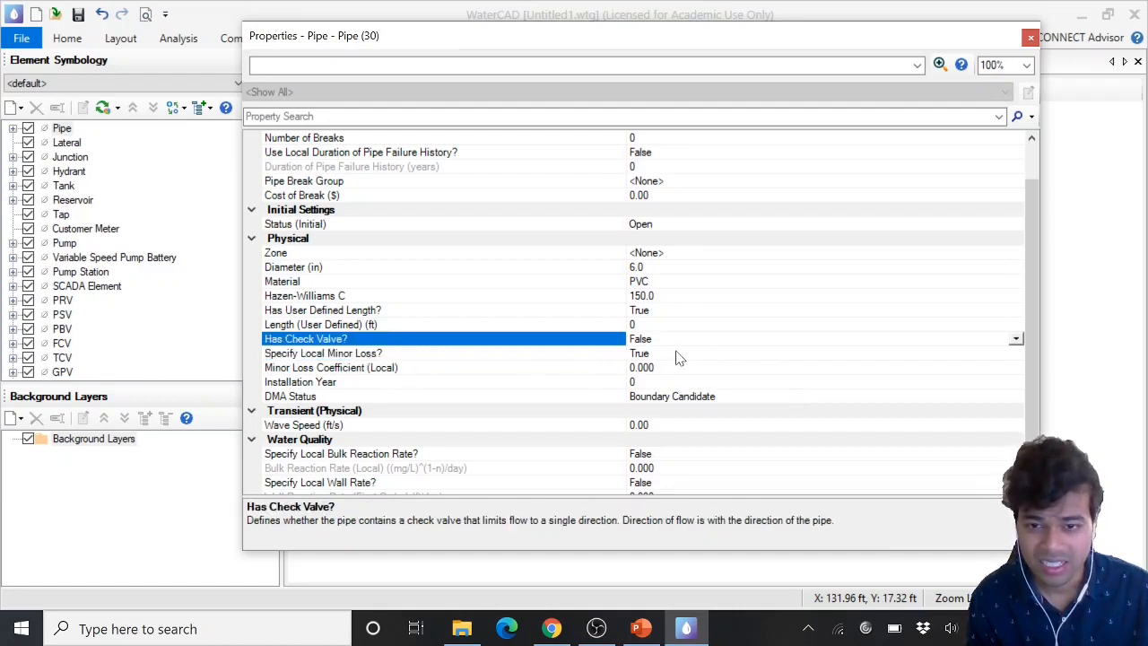
left_click(286, 373)
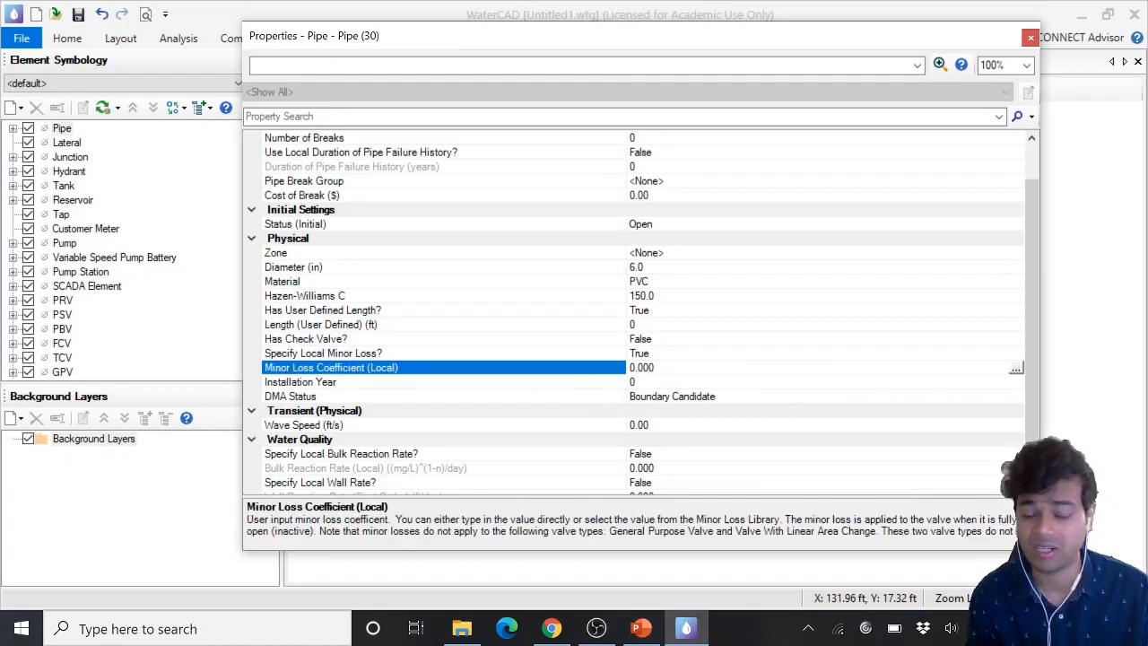
left_click(655, 368)
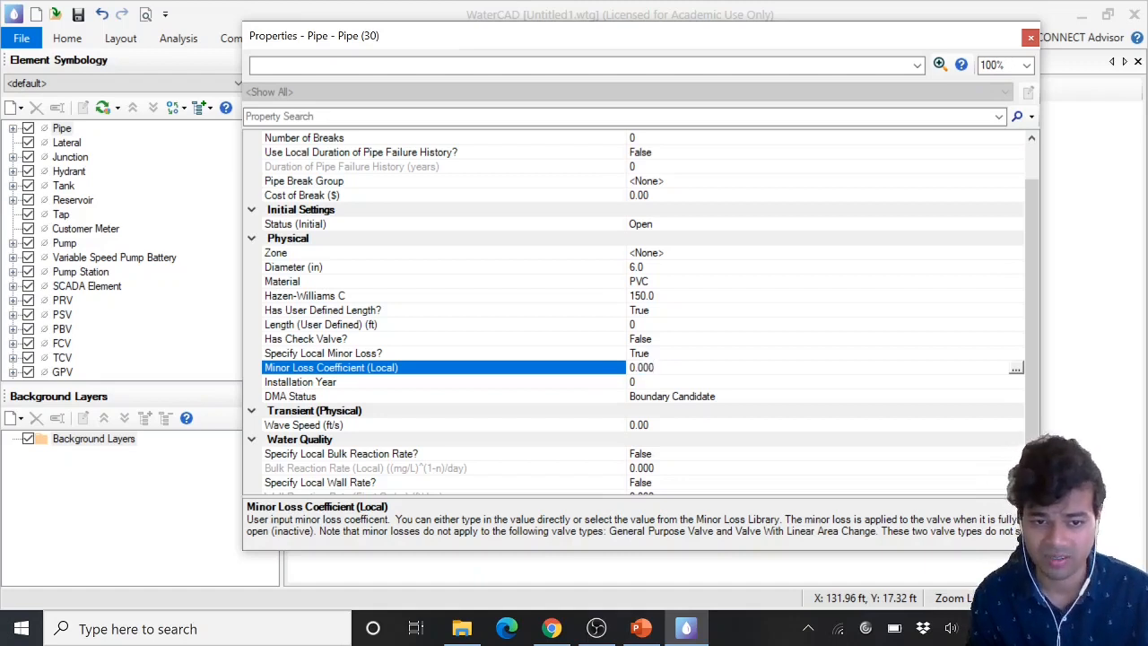
left_click(316, 439)
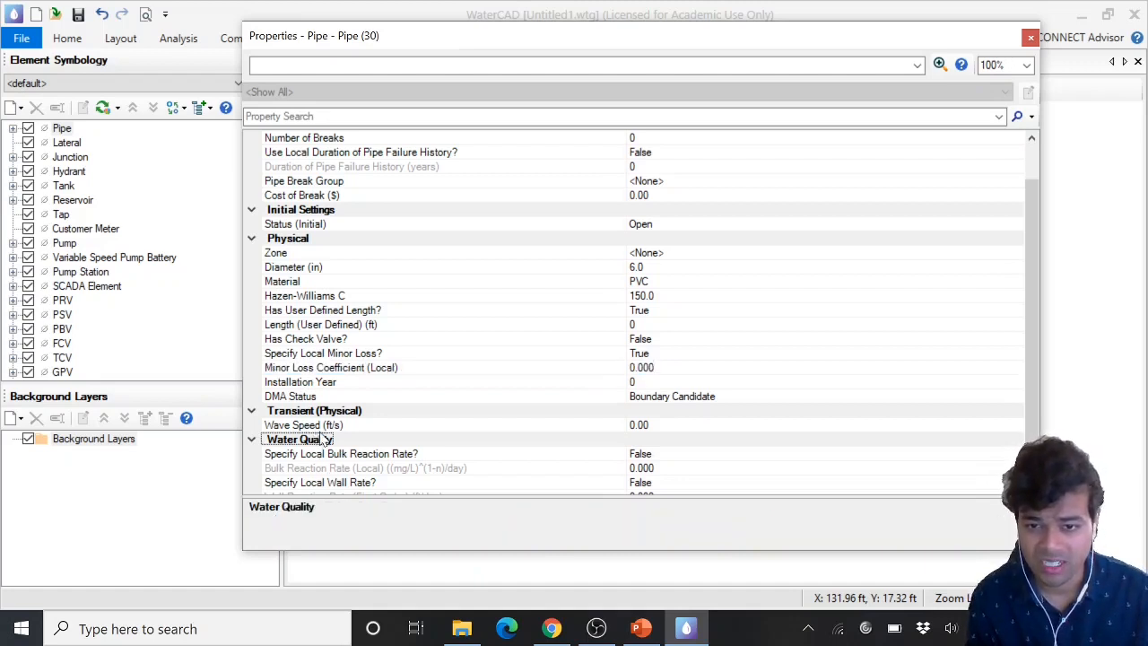
left_click(286, 427)
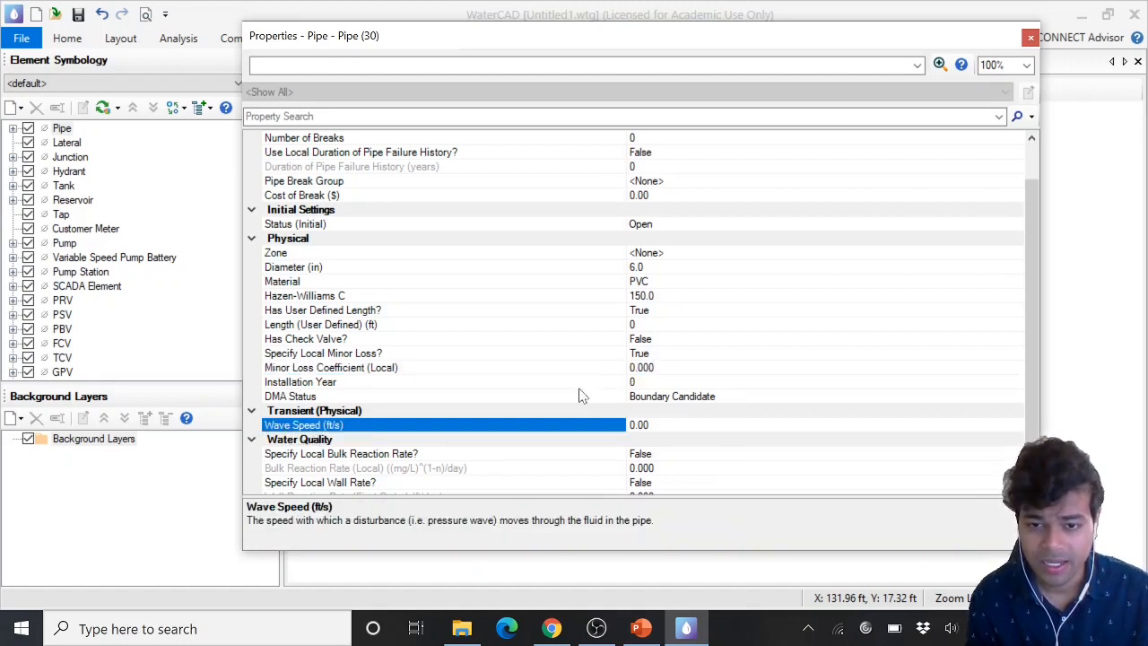
scroll(513, 398, "down", 1)
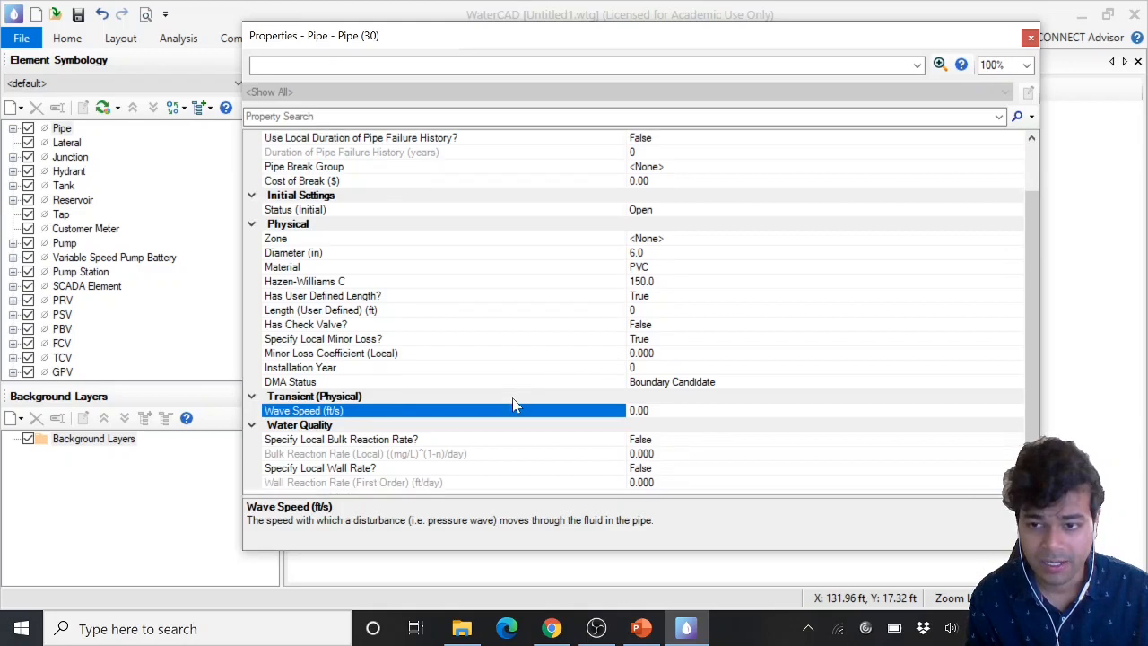
left_click(342, 440)
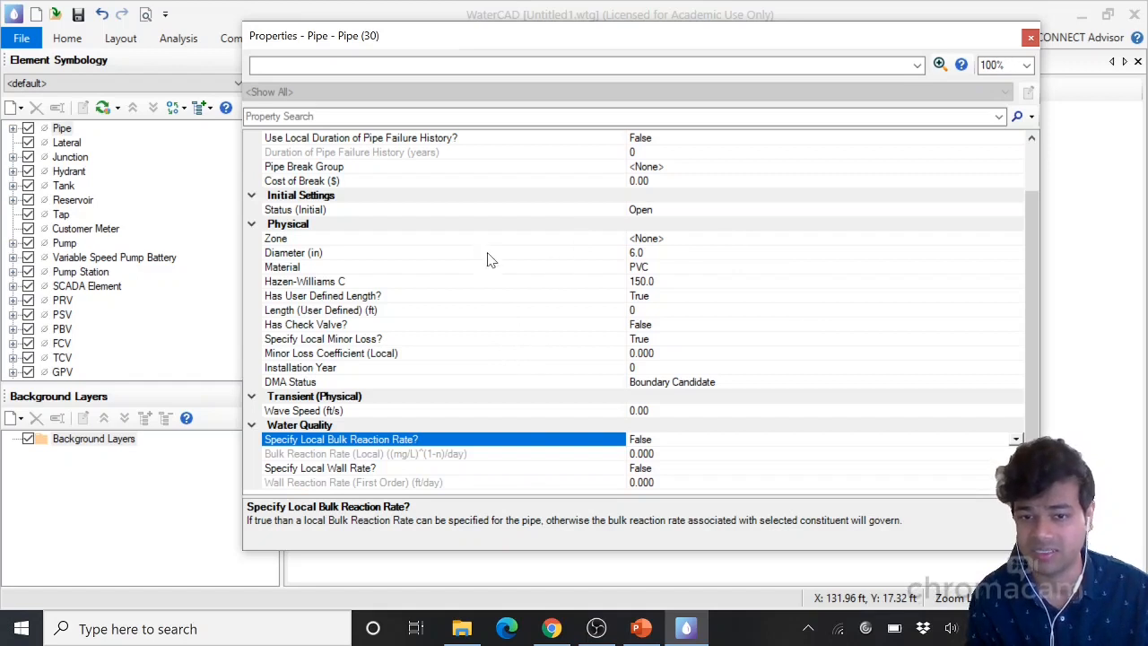
scroll(466, 328, "up", 1)
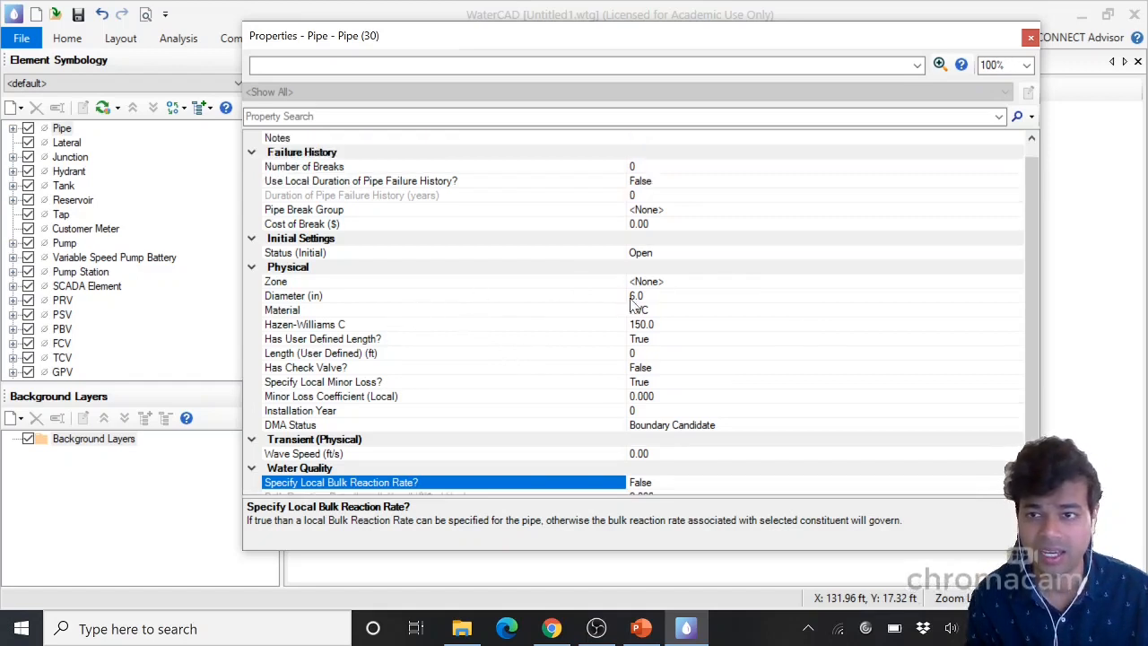
left_click(1031, 39)
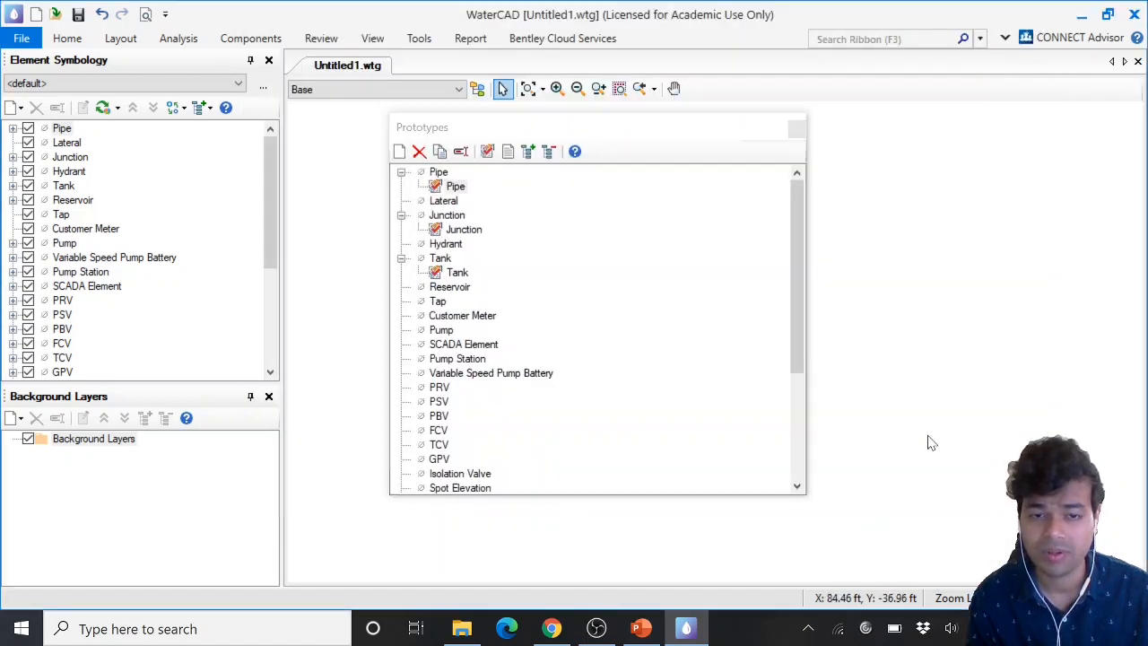
Open the Junction prototype's Demand Collection and add a base demand of 40 gpm with a Fixed pattern
double_click(469, 231)
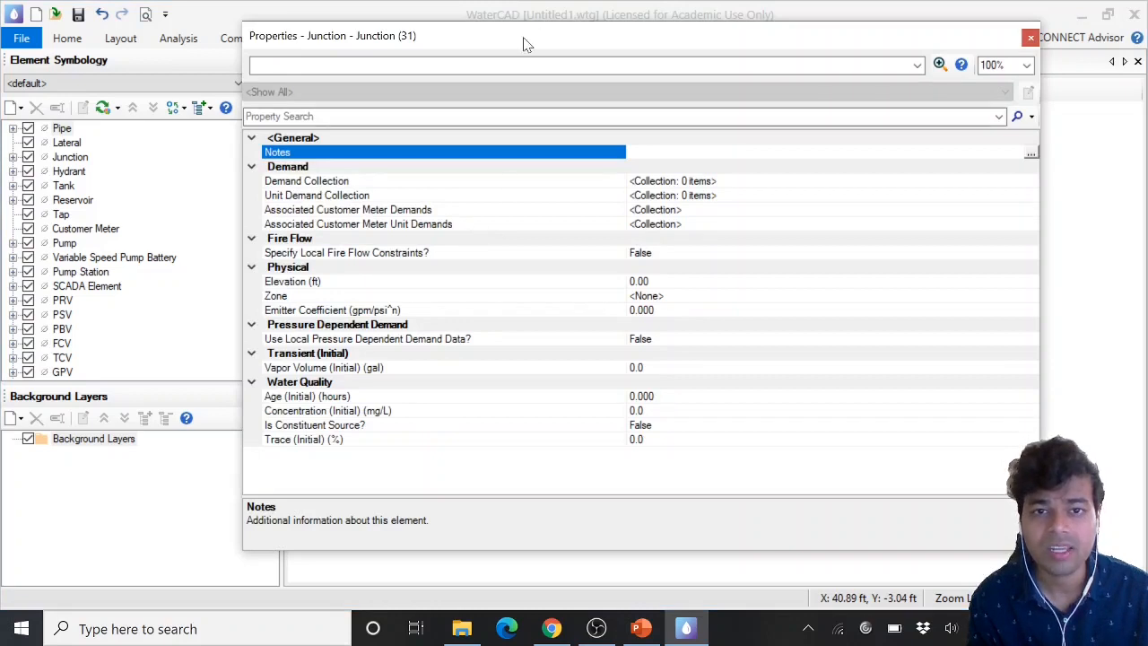
left_click_drag(525, 39, 451, 26)
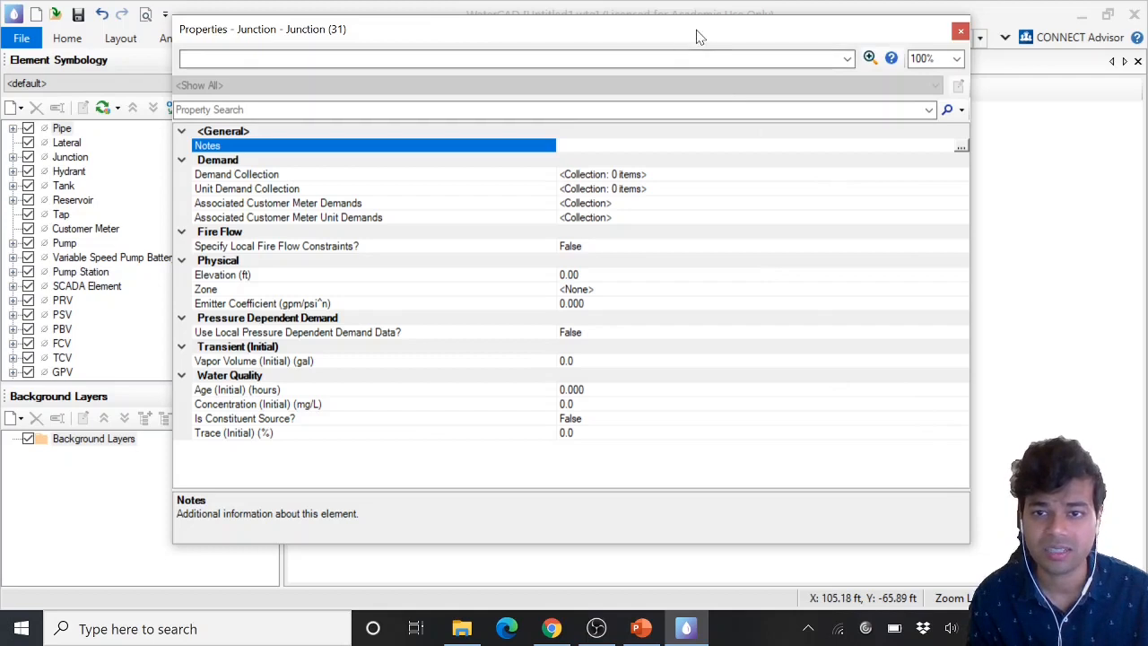
left_click_drag(697, 30, 718, 26)
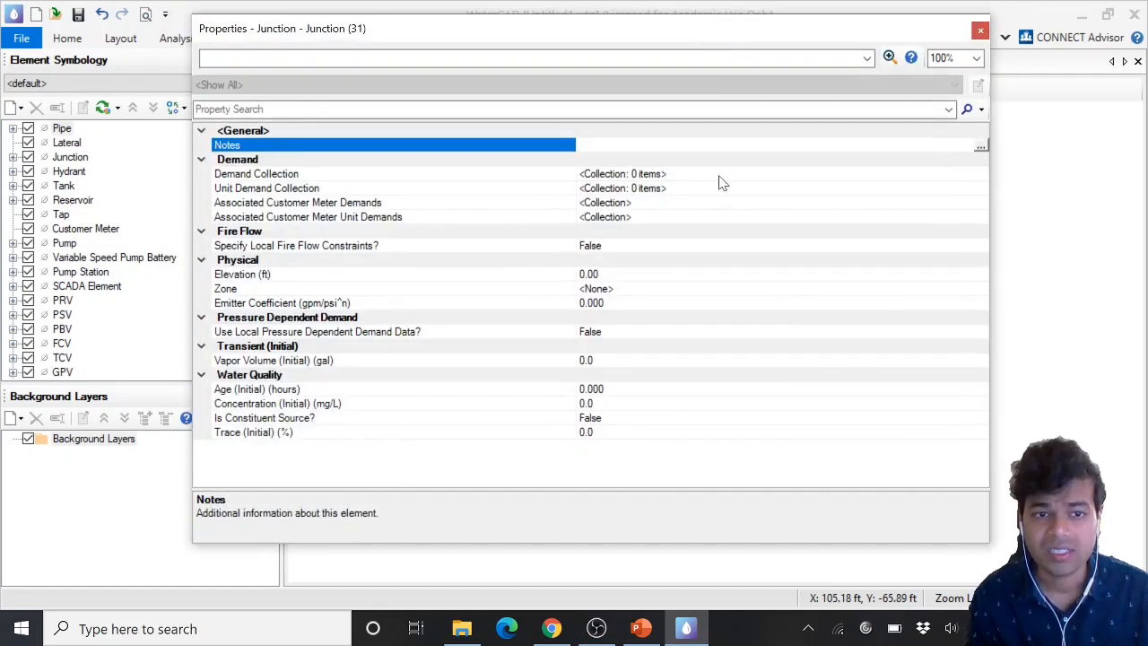
left_click(261, 175)
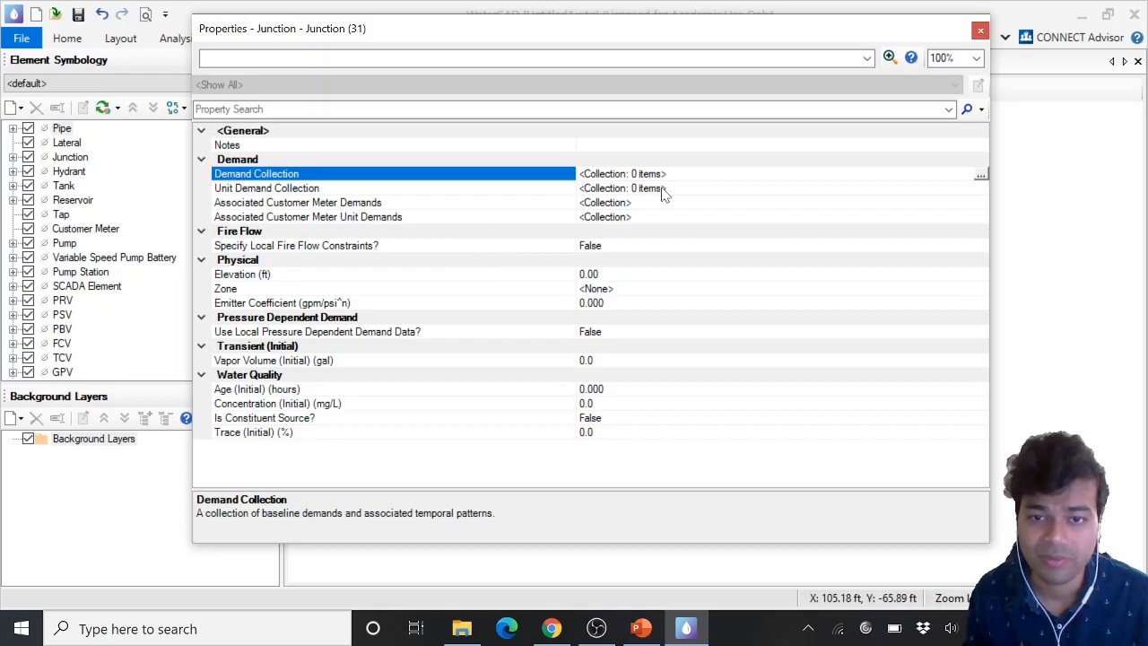
left_click(980, 177)
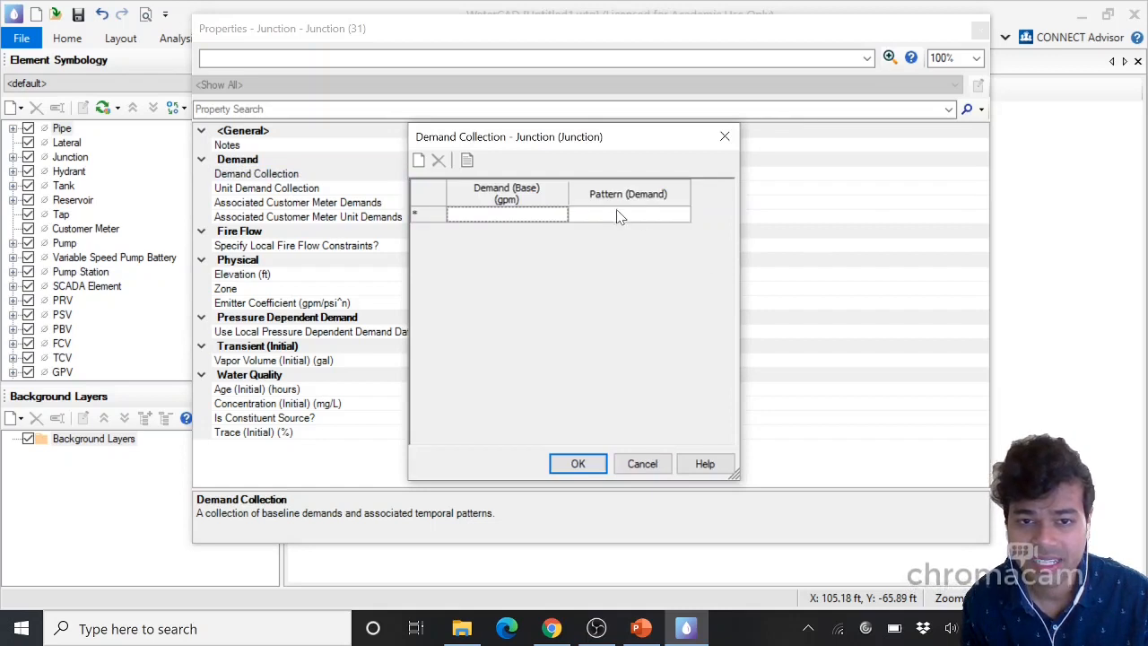
left_click(545, 215)
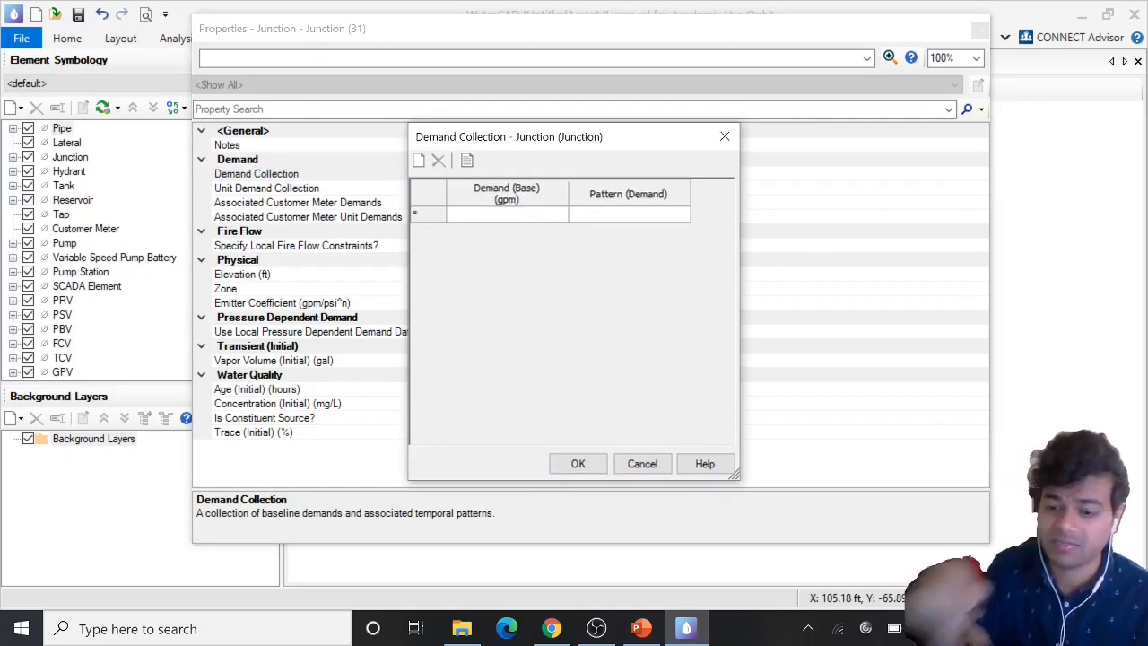
type("40")
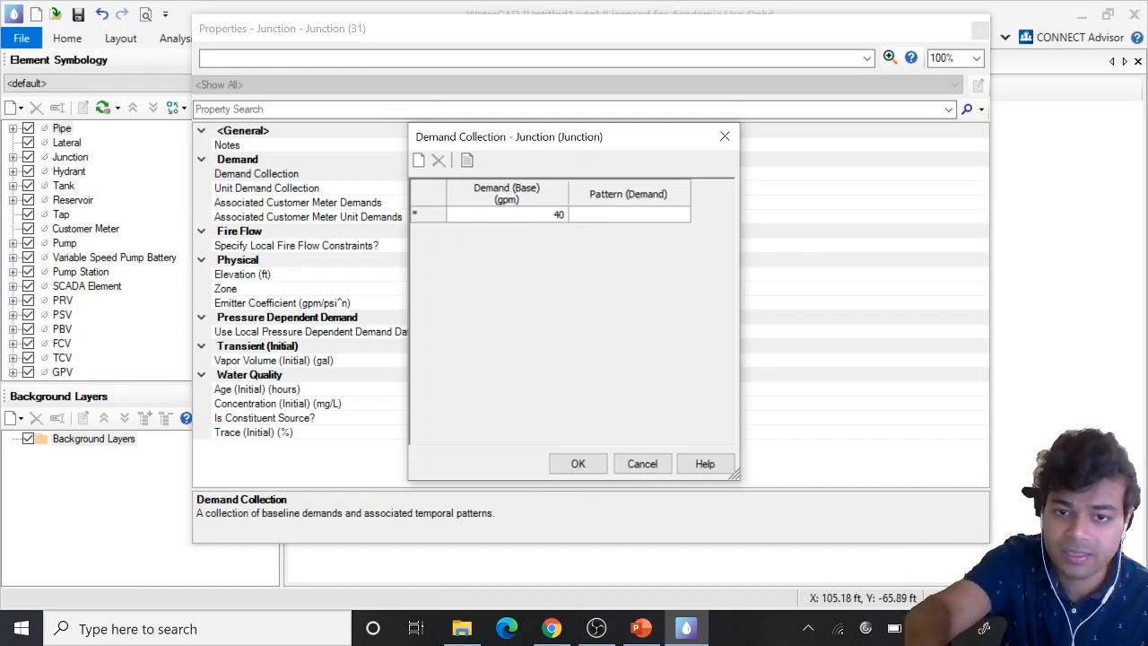
left_click(632, 219)
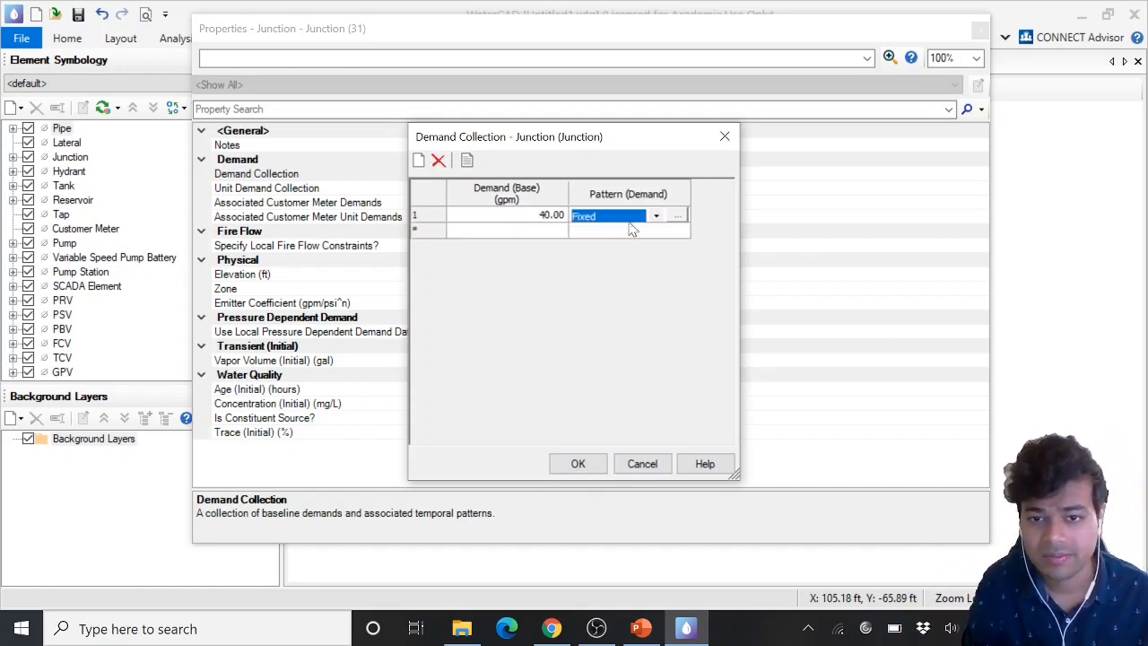
left_click(647, 233)
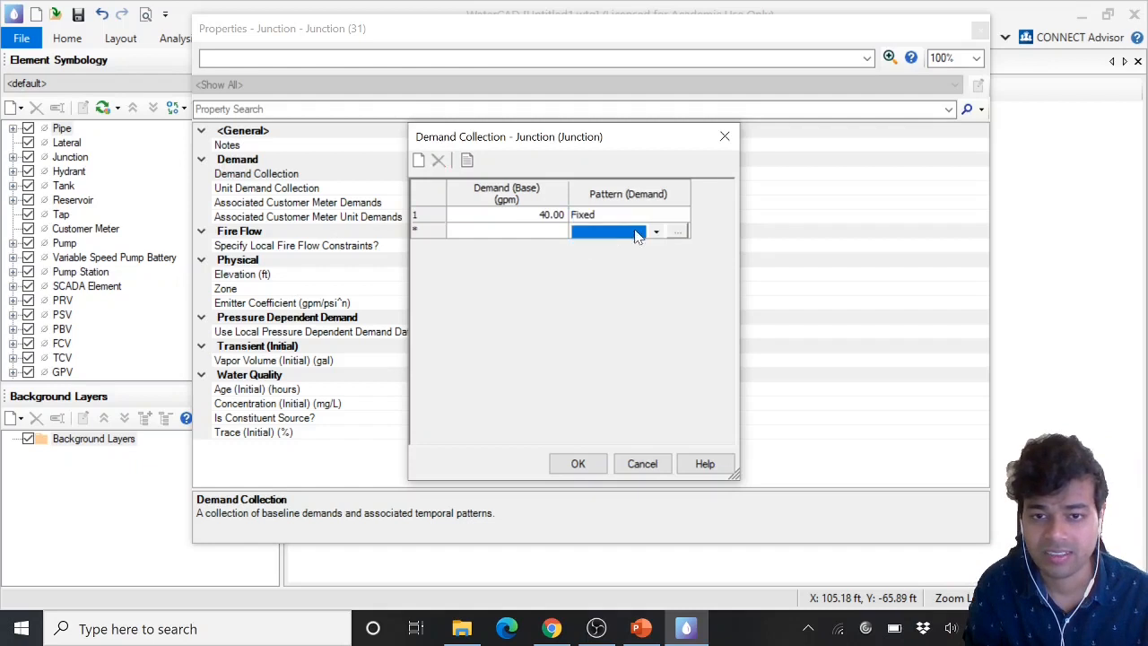
Use Global Edit on the base demand column to set its value to 40
right_click(544, 191)
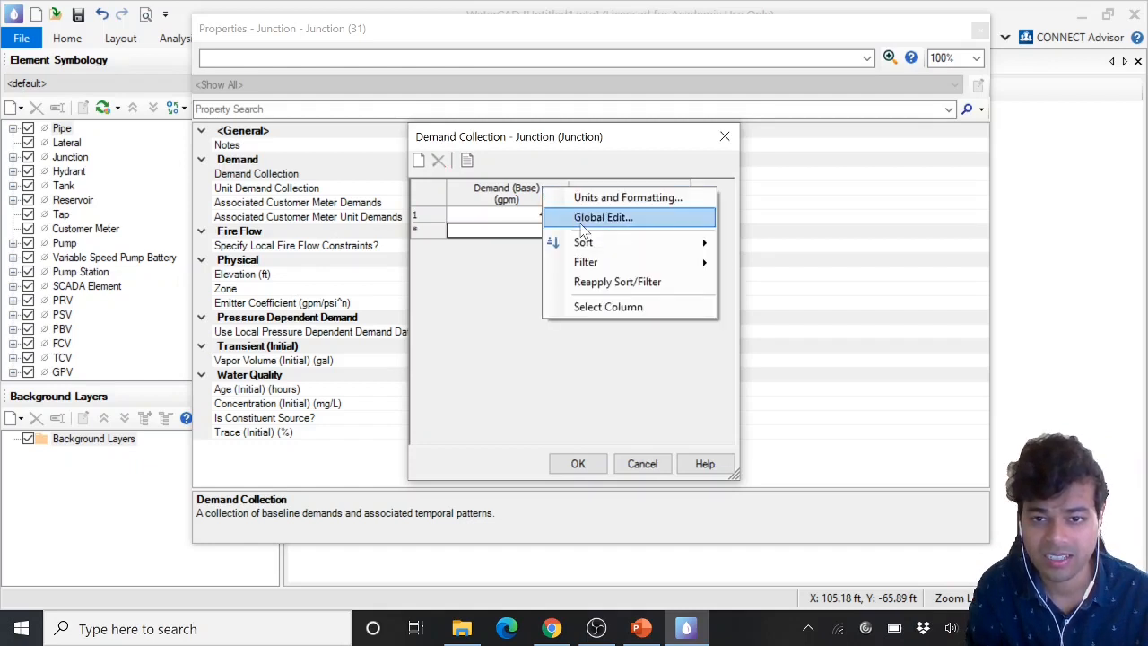
left_click(603, 218)
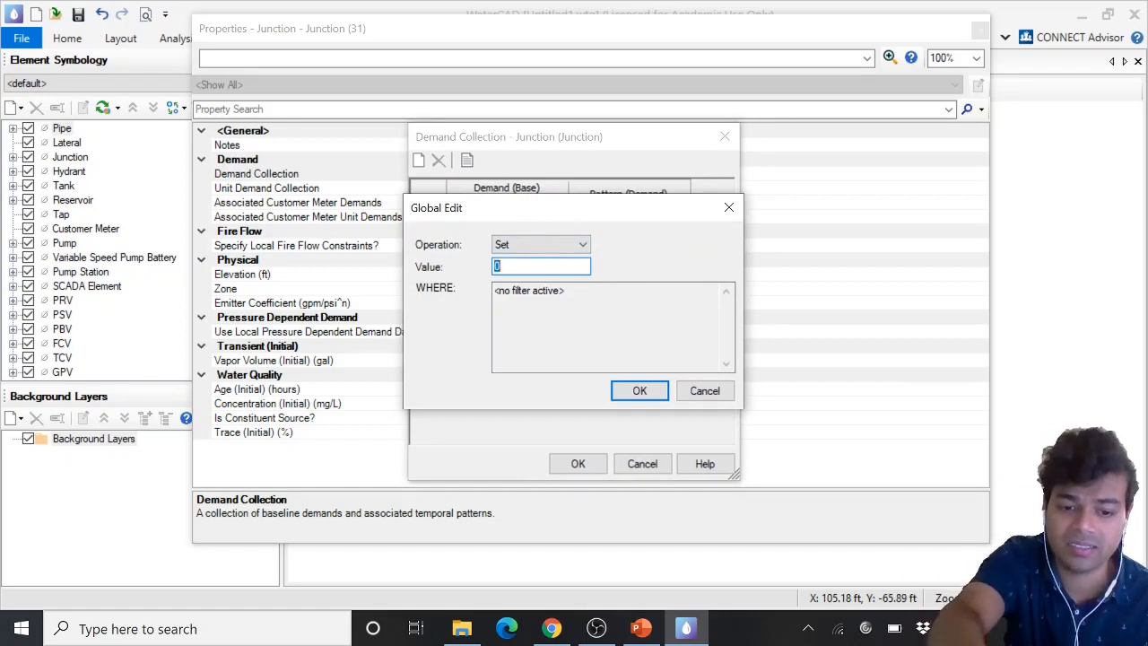
type("40")
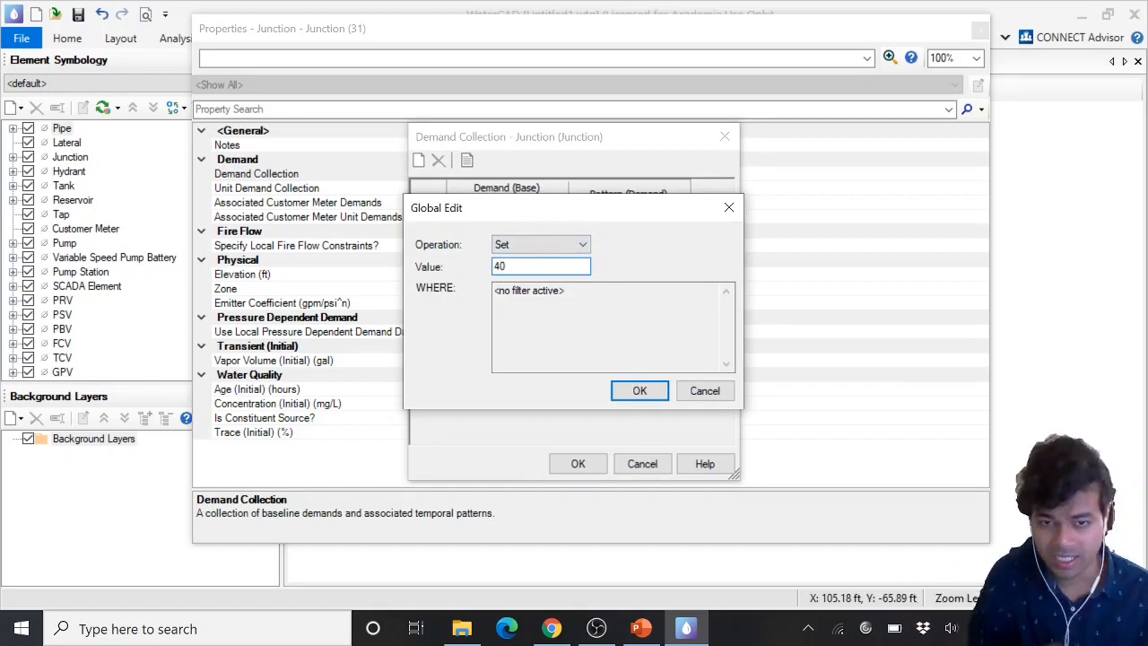
left_click(639, 392)
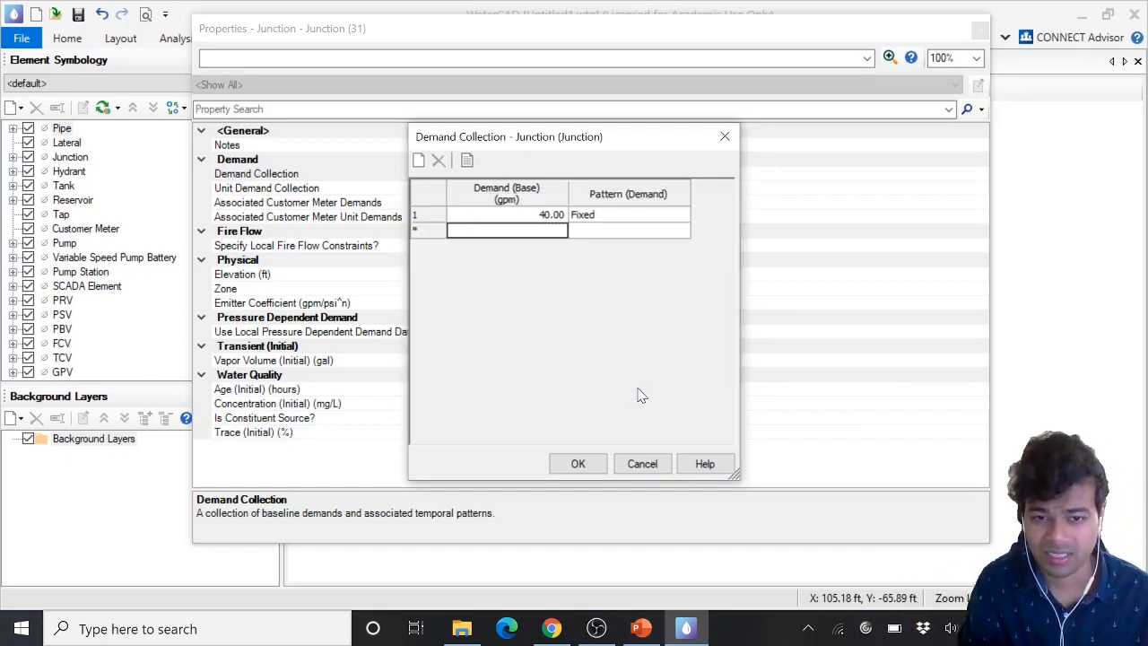
right_click(535, 203)
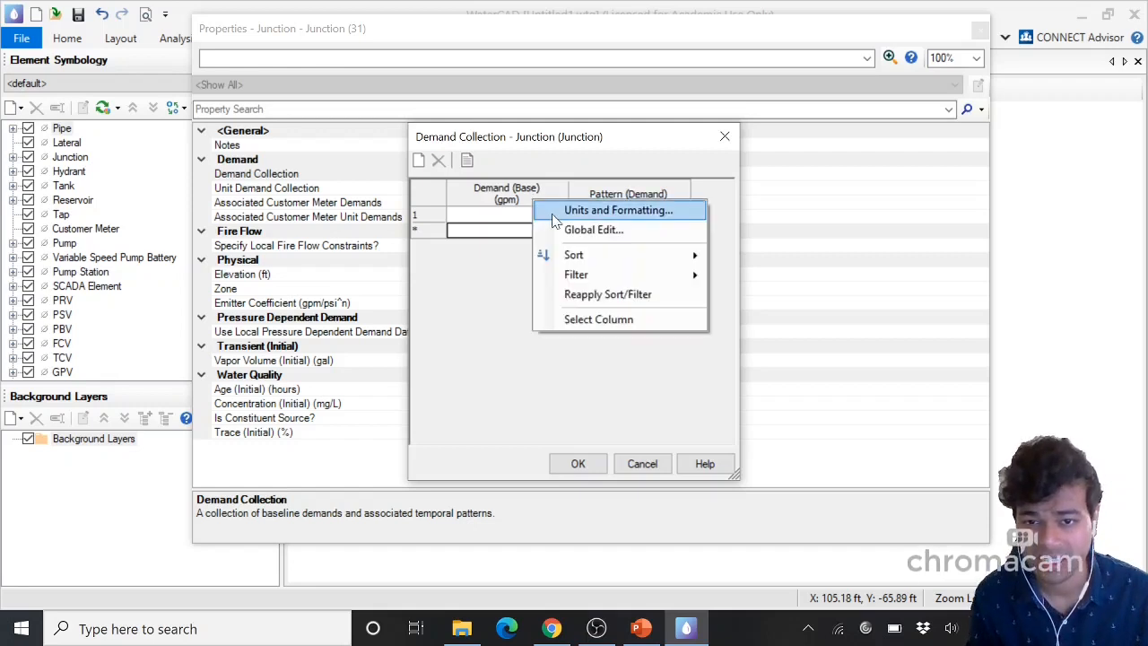
left_click(554, 213)
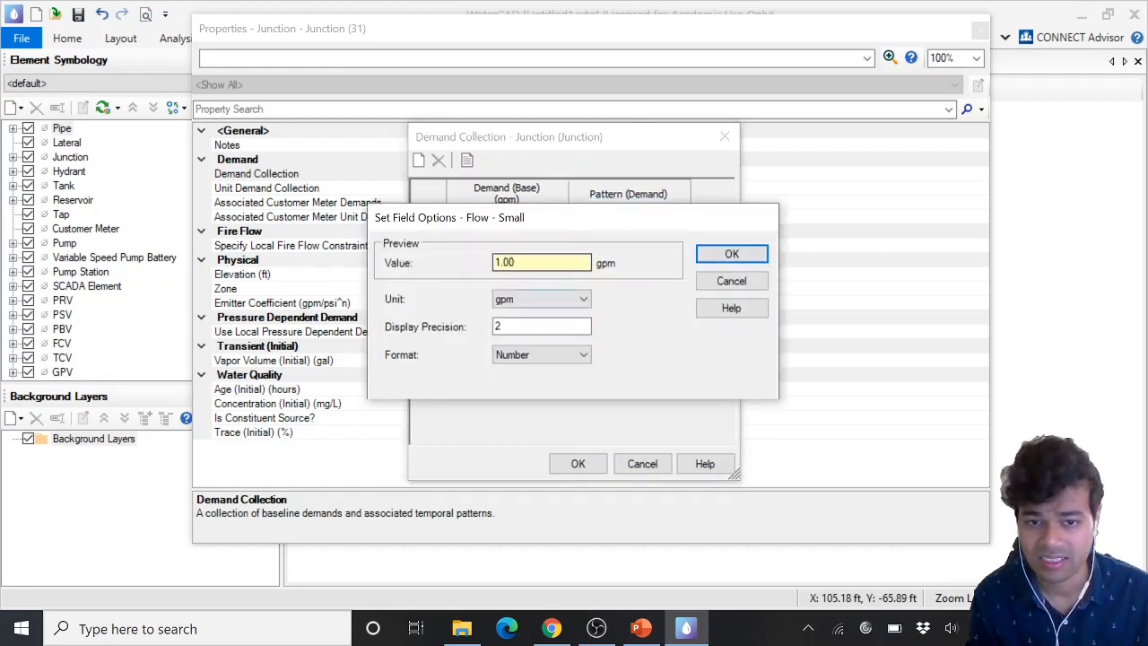
left_click(527, 304)
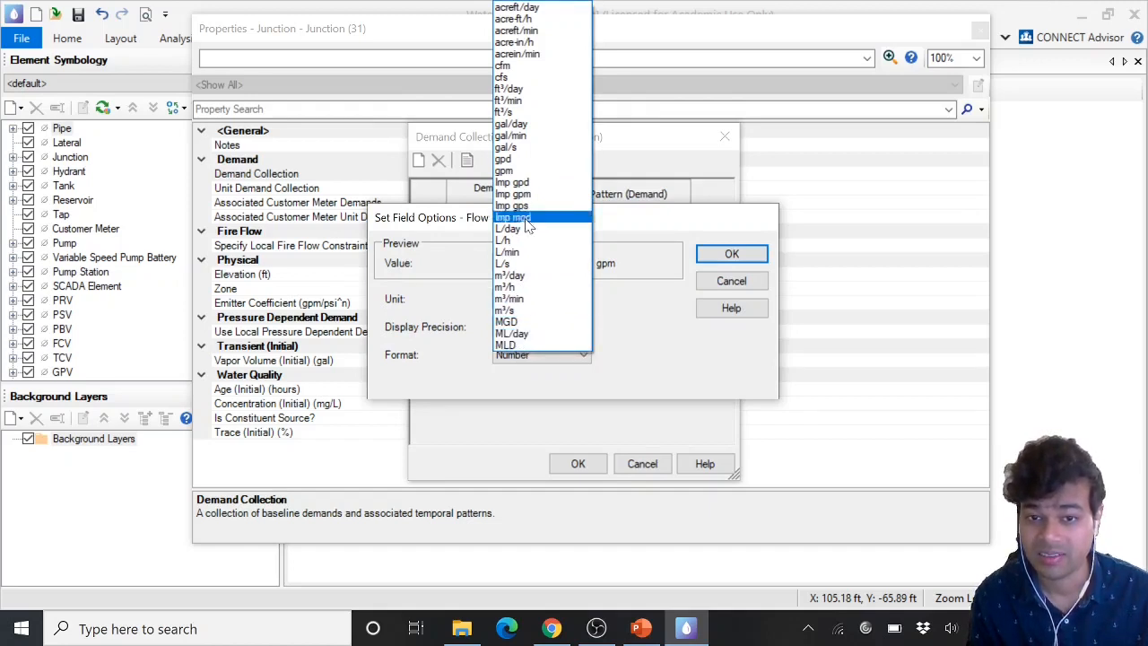
left_click(649, 354)
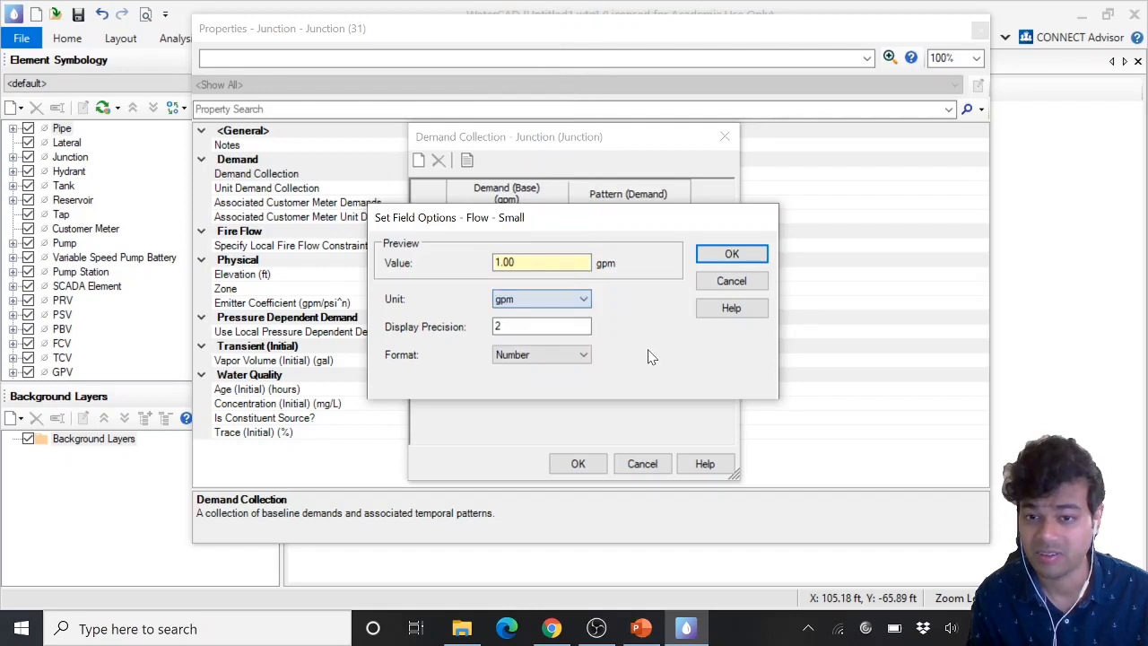
left_click(753, 281)
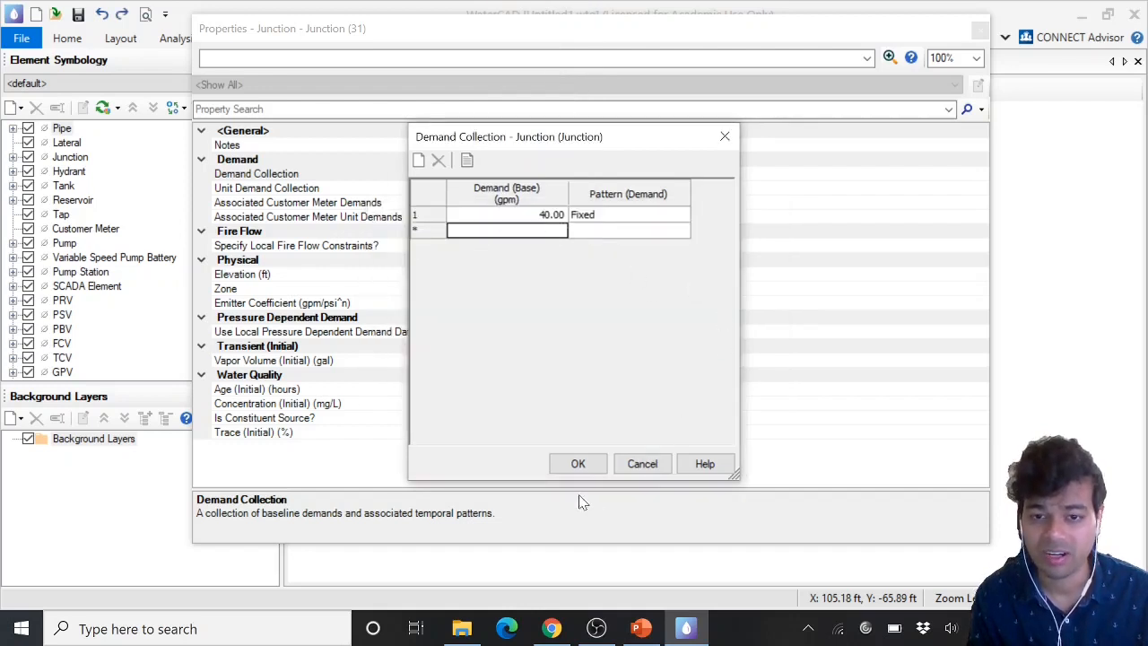
Confirm the junction's demand collection and close the Junction prototype's properties
left_click(578, 464)
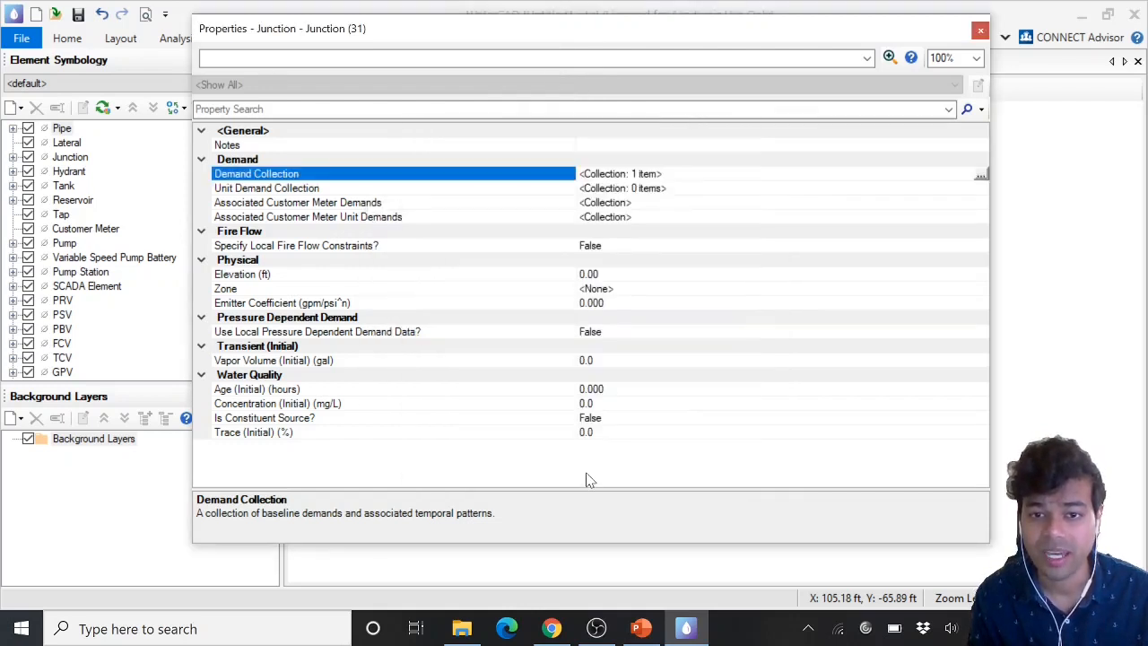
left_click(228, 190)
left_click(243, 177)
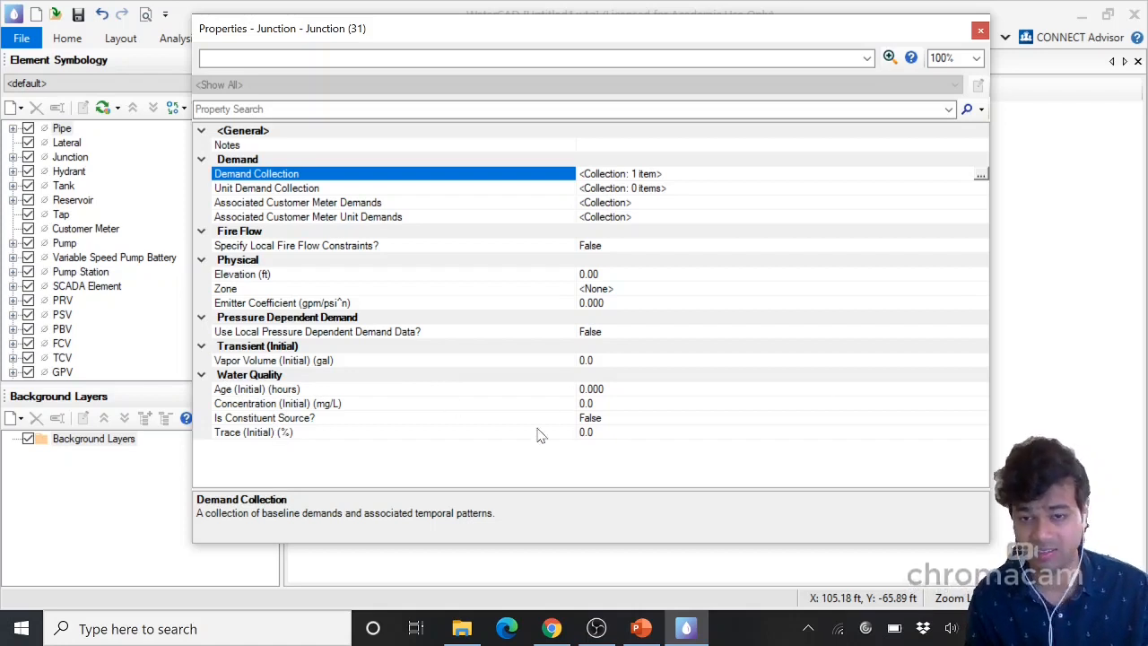
left_click(980, 31)
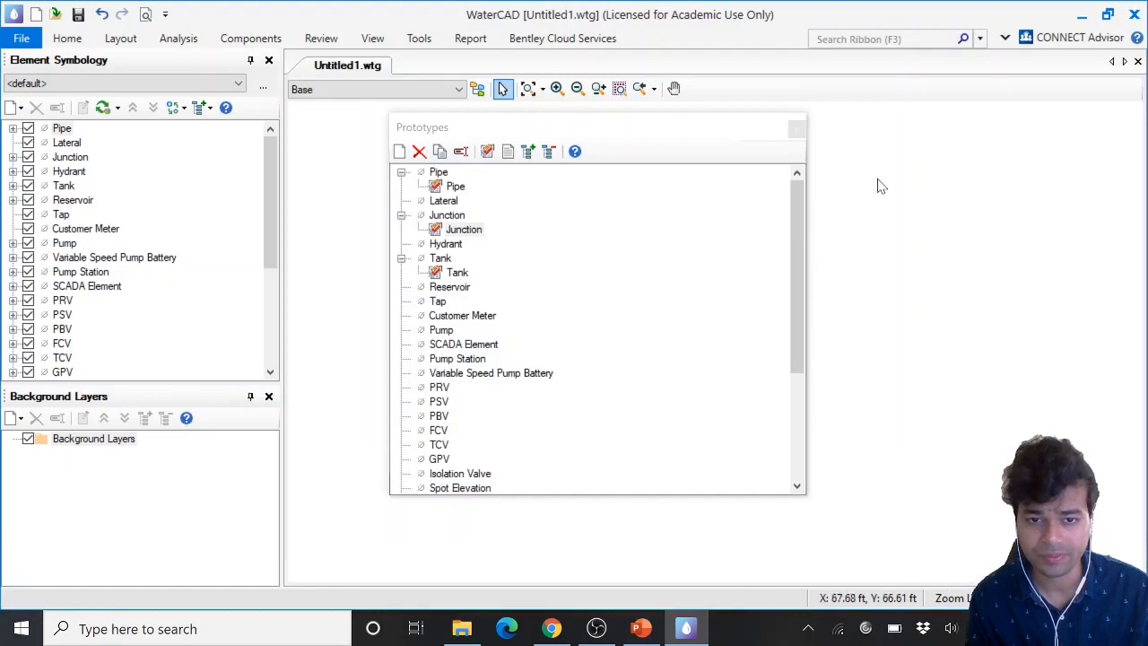
Open the Tank prototype's Demand Collection and add a base demand of 40 gpm with a Fixed pattern
double_click(458, 275)
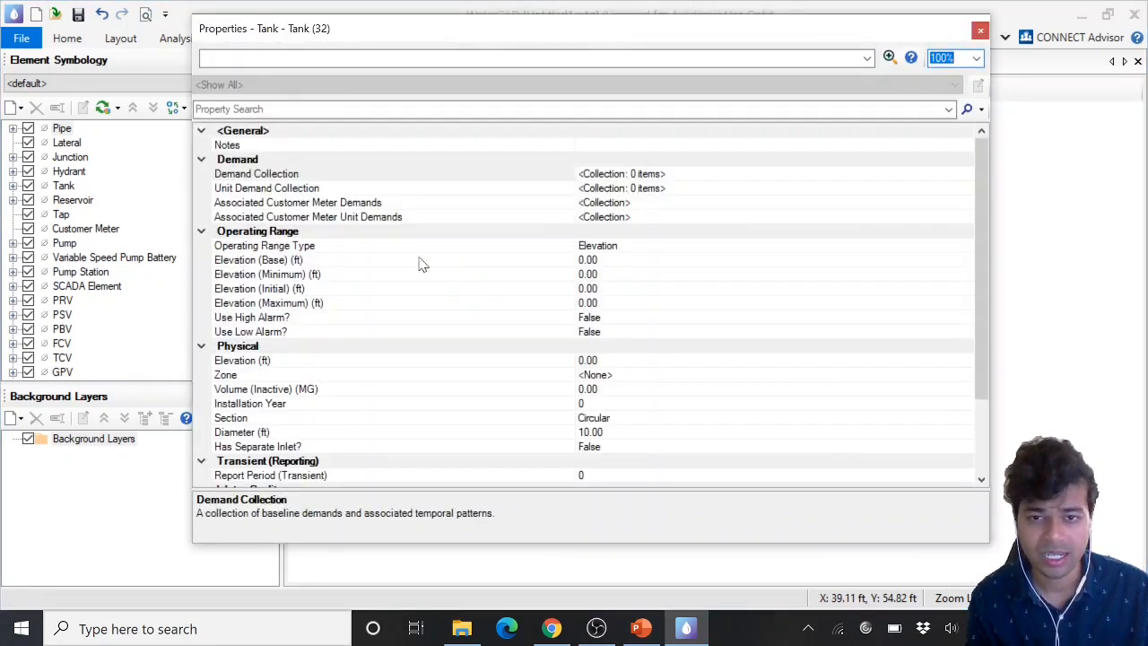
left_click(253, 175)
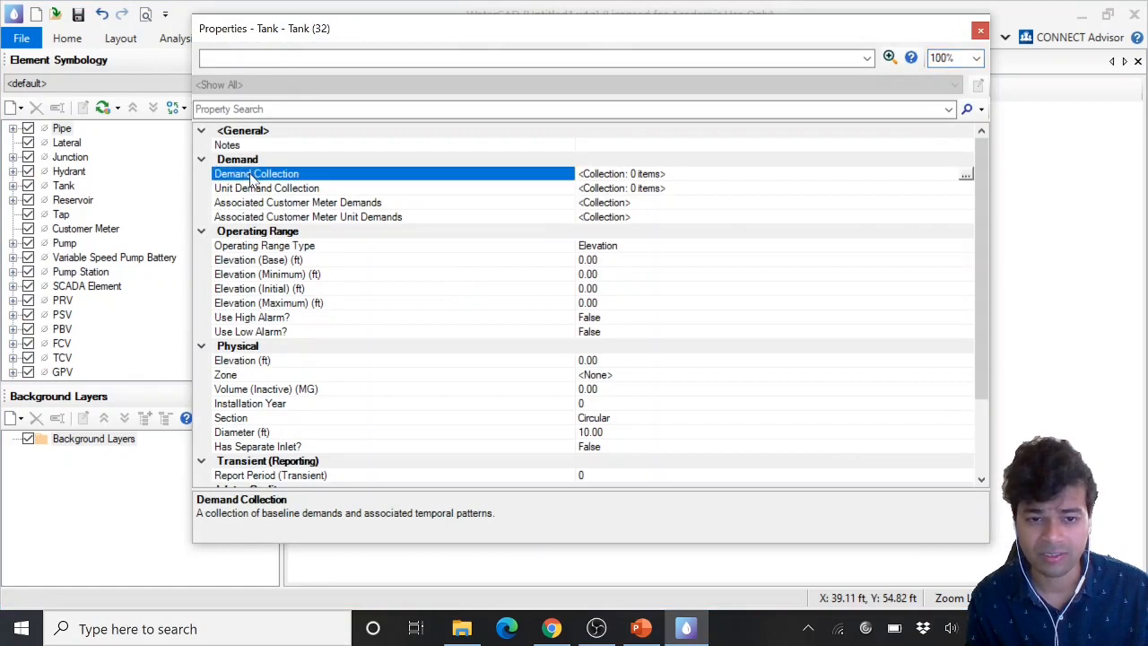
left_click(966, 175)
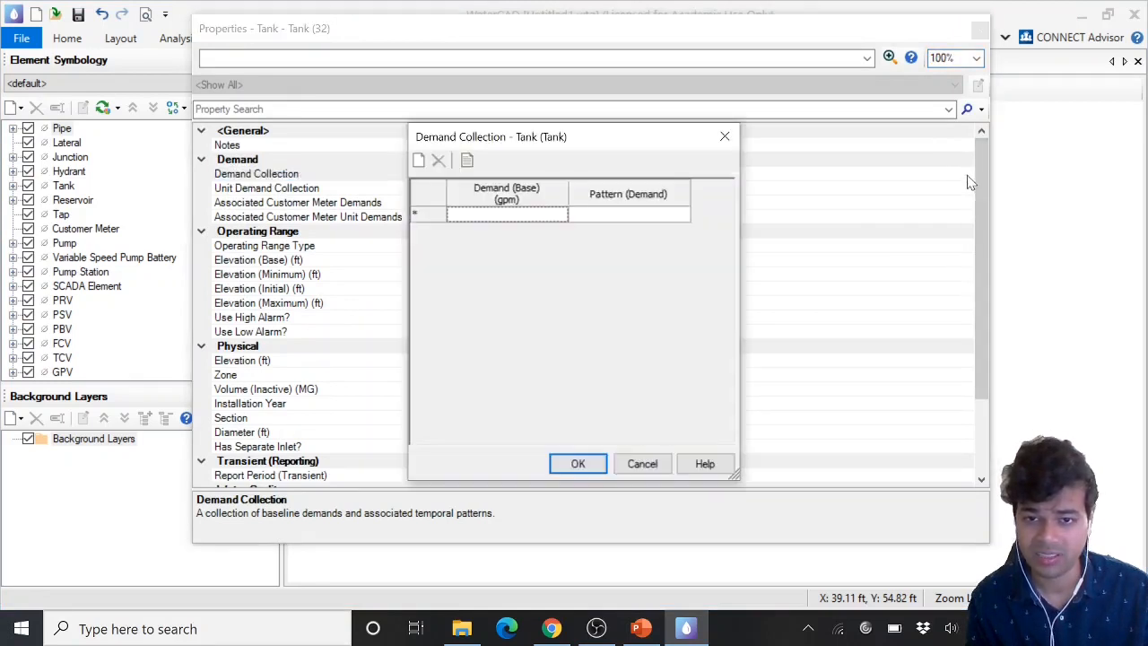
left_click(554, 216)
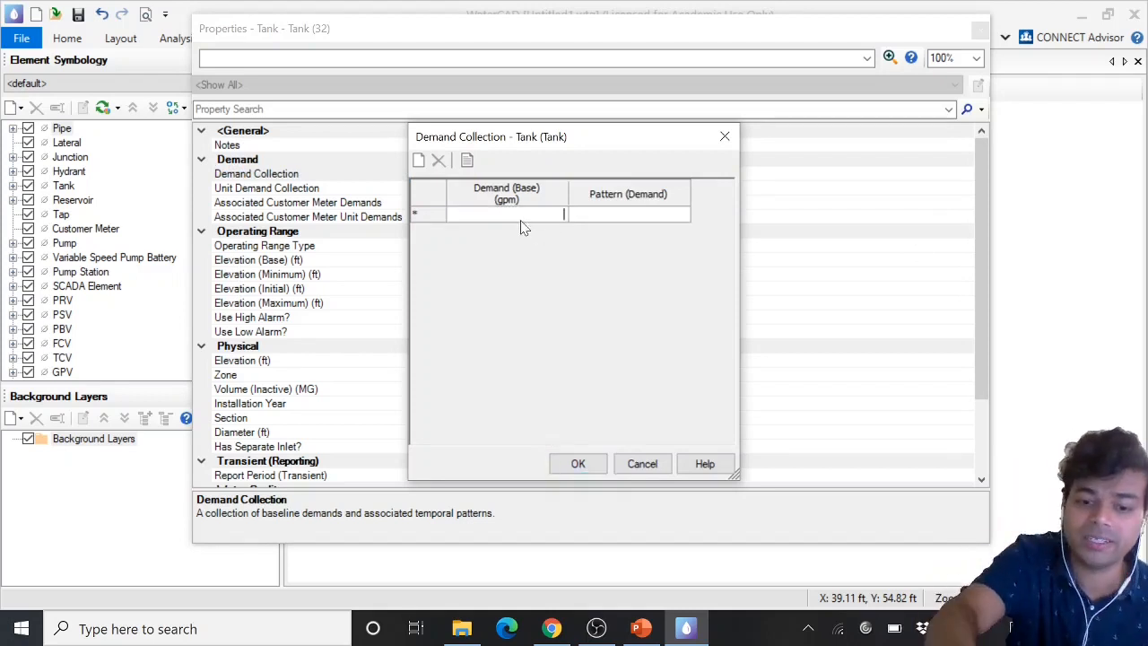
type("40")
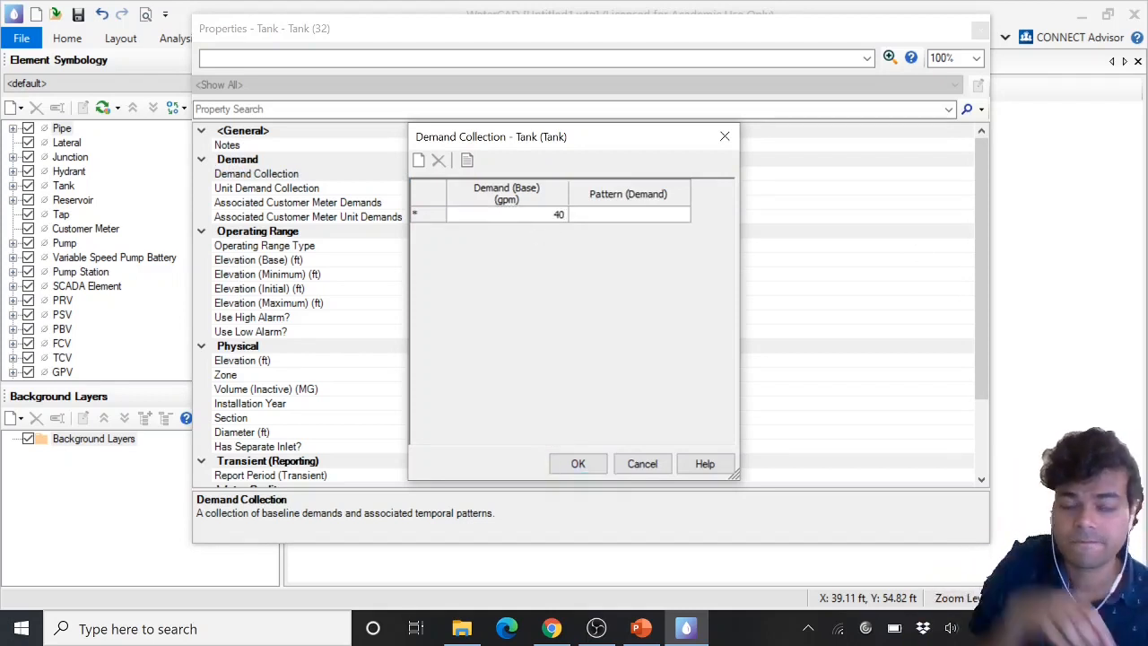
left_click(630, 220)
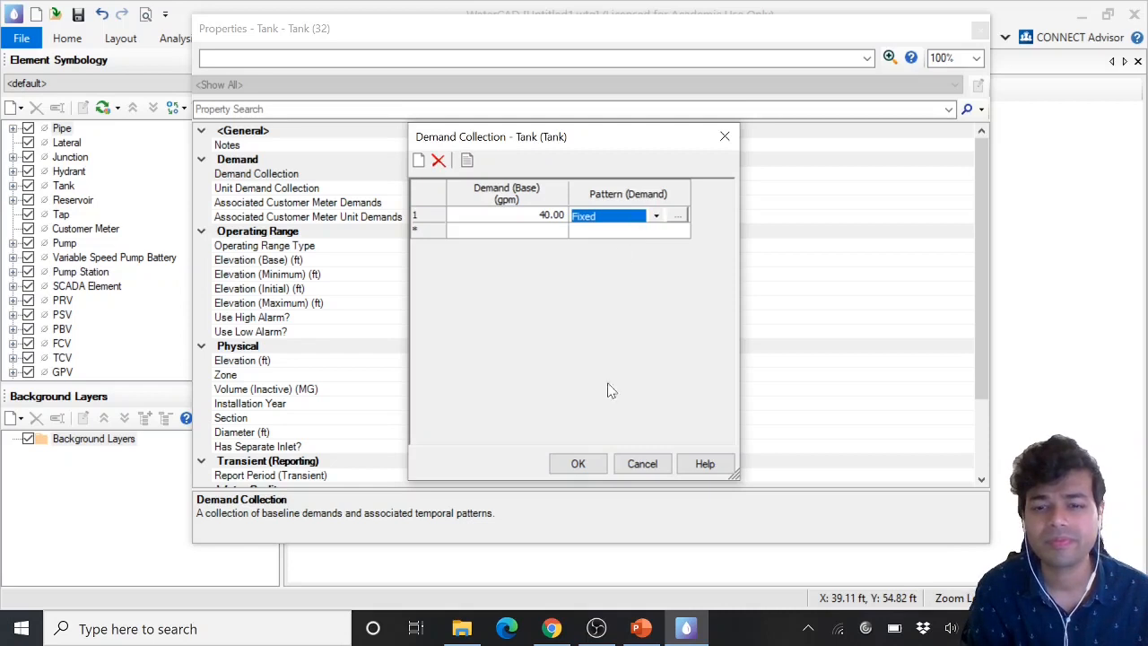
Use Global Edit on the tank's base demand column to set its value to 40, then confirm the demand collection
left_click(578, 464)
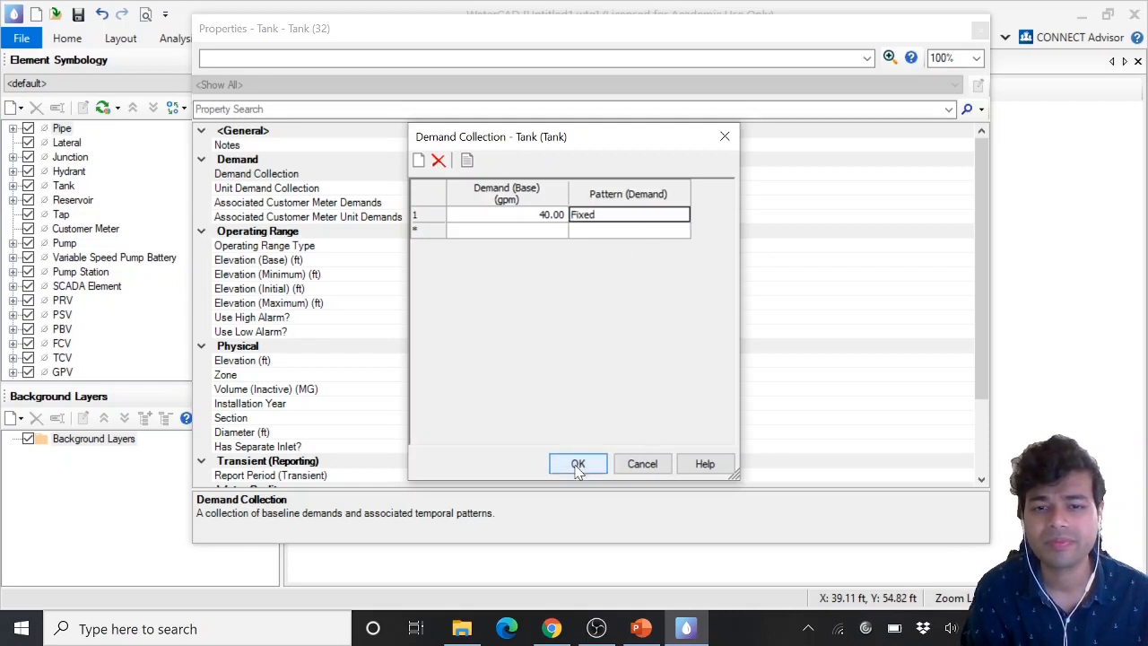
right_click(546, 192)
left_click(563, 215)
type("4")
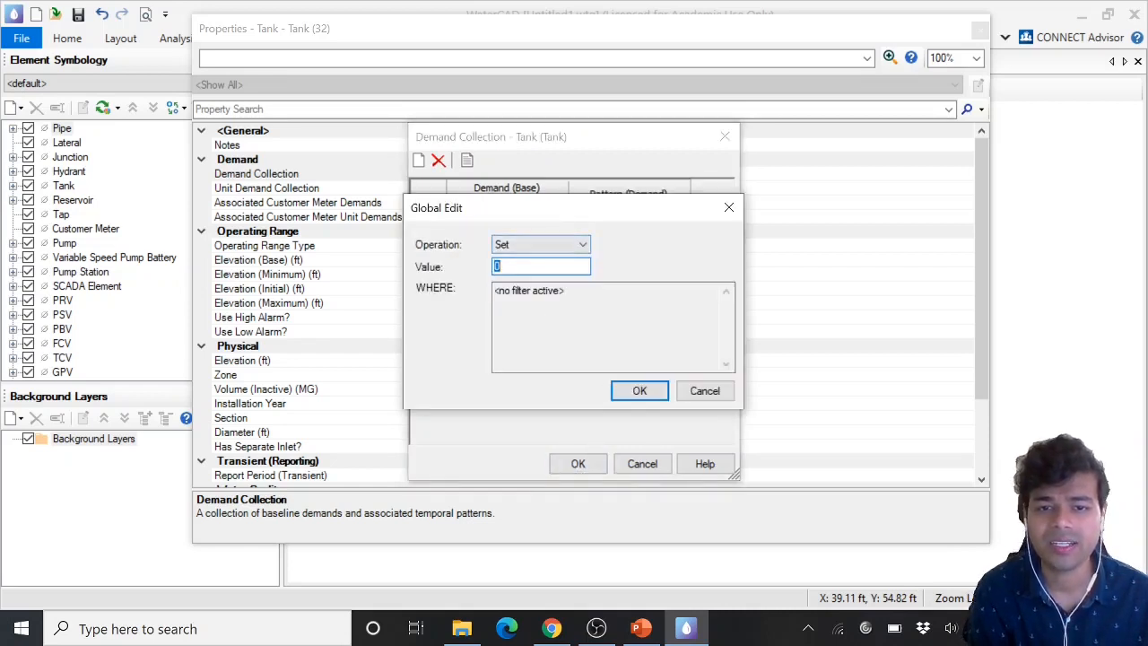
type("0")
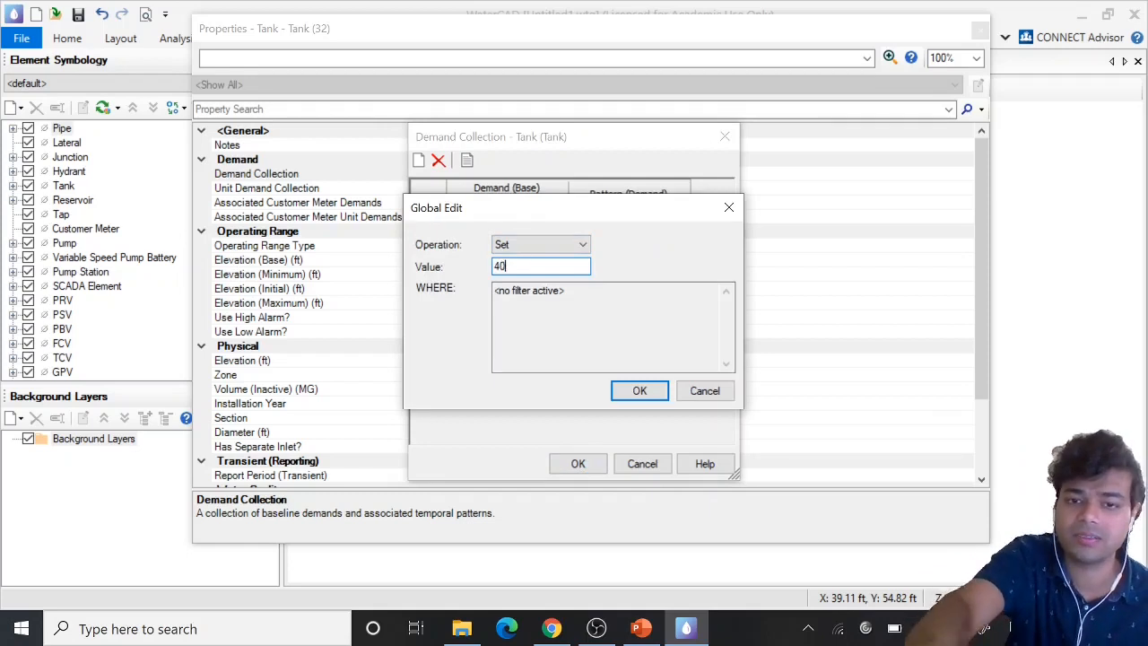
left_click(657, 398)
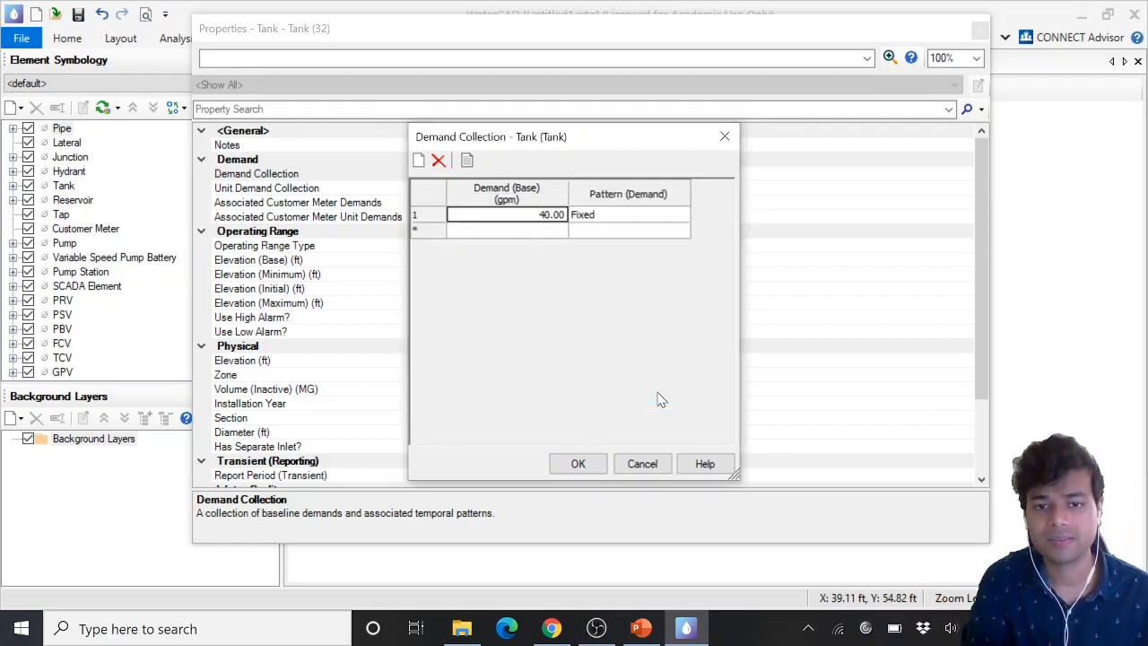
left_click(576, 463)
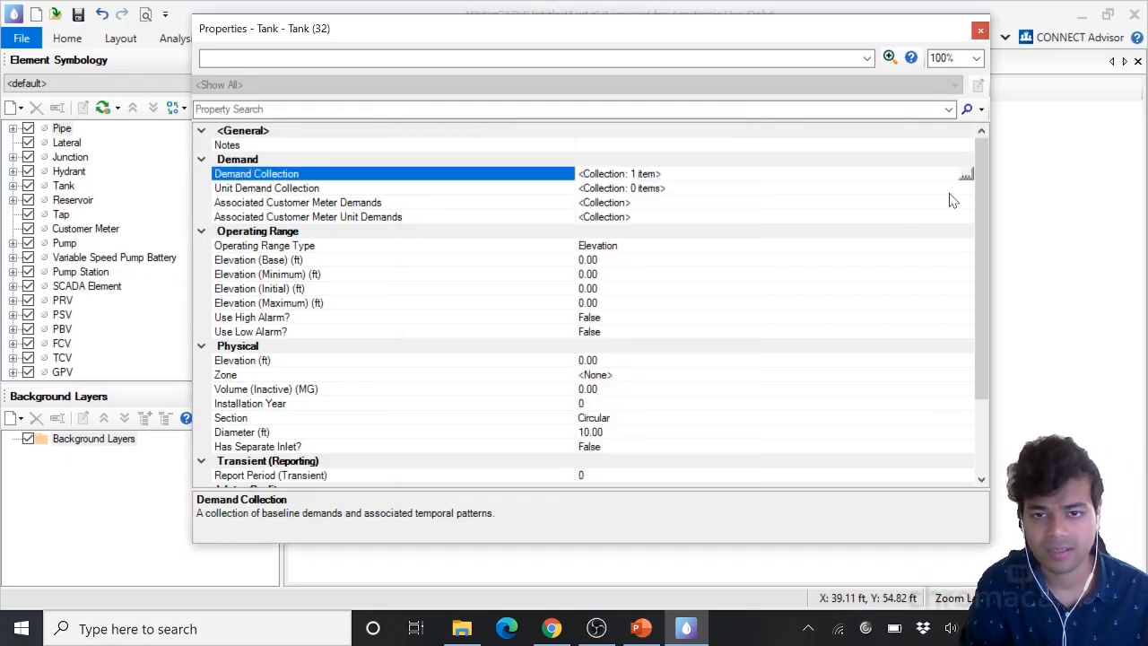
Review the Tank prototype's operating range, physical and water quality properties, then close its properties and the Prototypes dialog
scroll(838, 341, "down", 2)
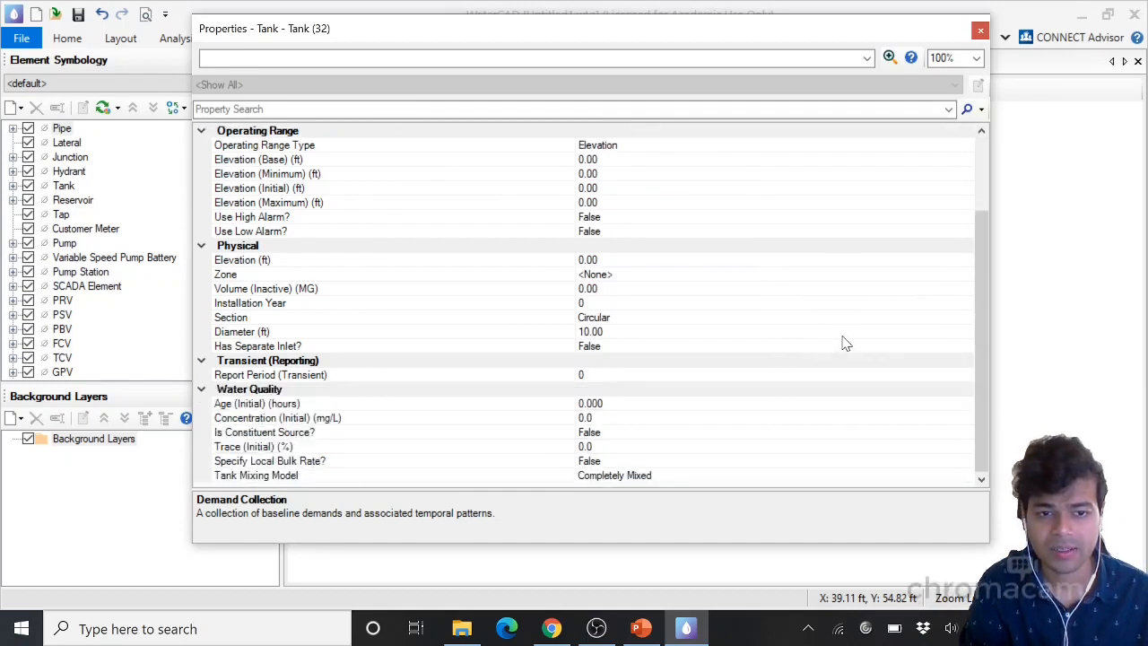
scroll(843, 340, "up", 2)
left_click(273, 275)
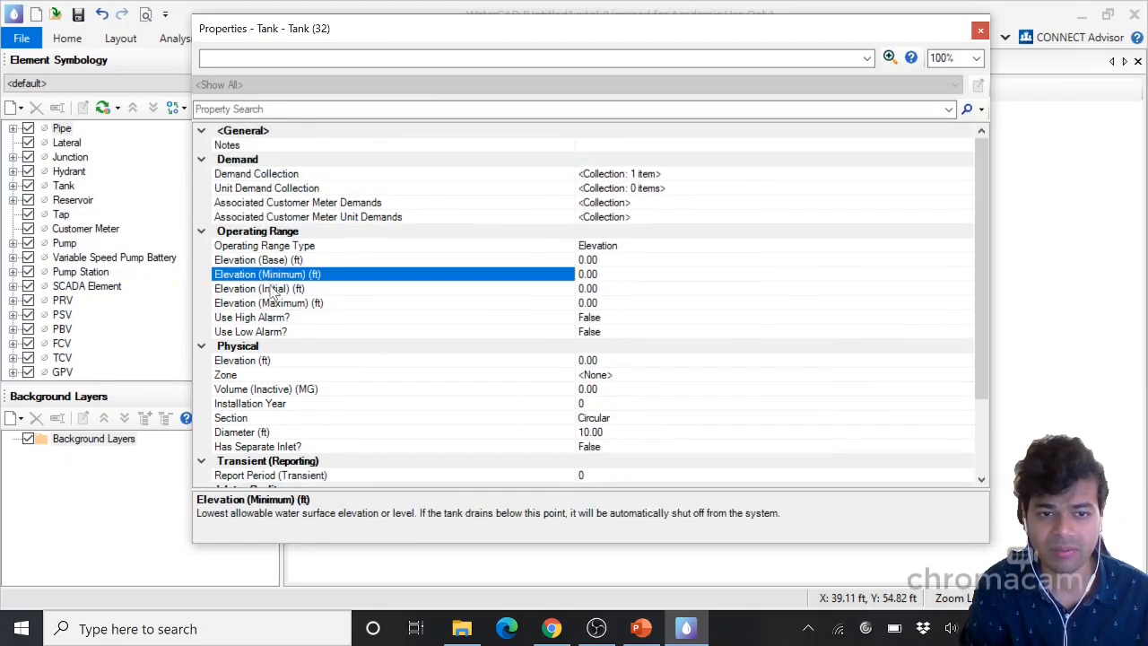
left_click(277, 288)
left_click(274, 260)
left_click(296, 304)
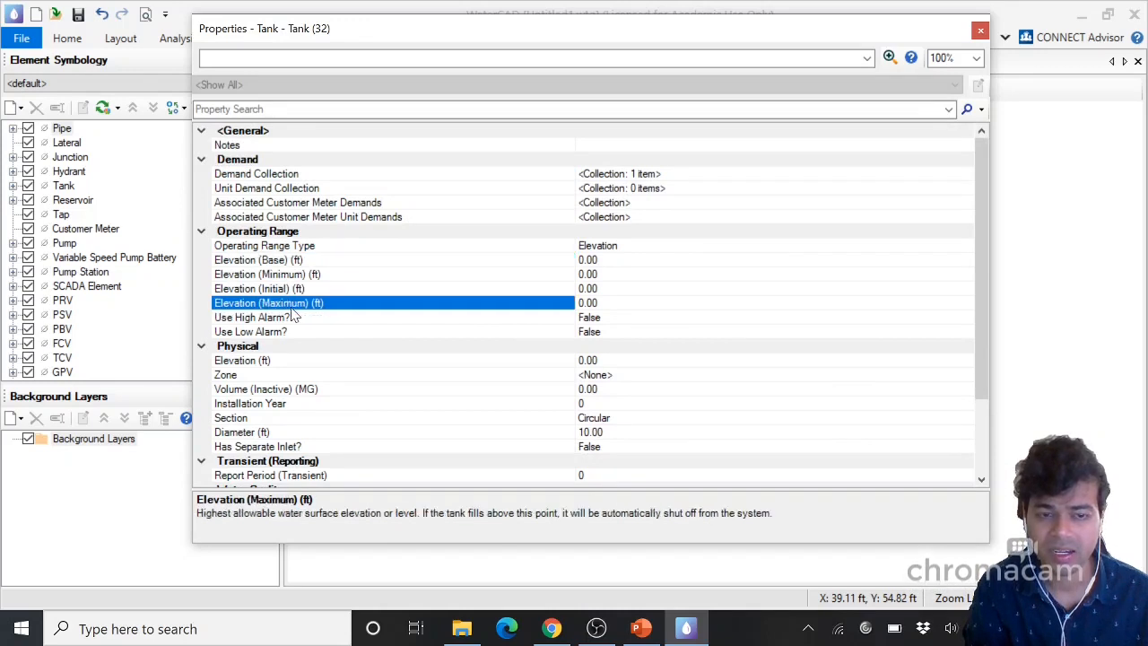
left_click(607, 302)
left_click(605, 289)
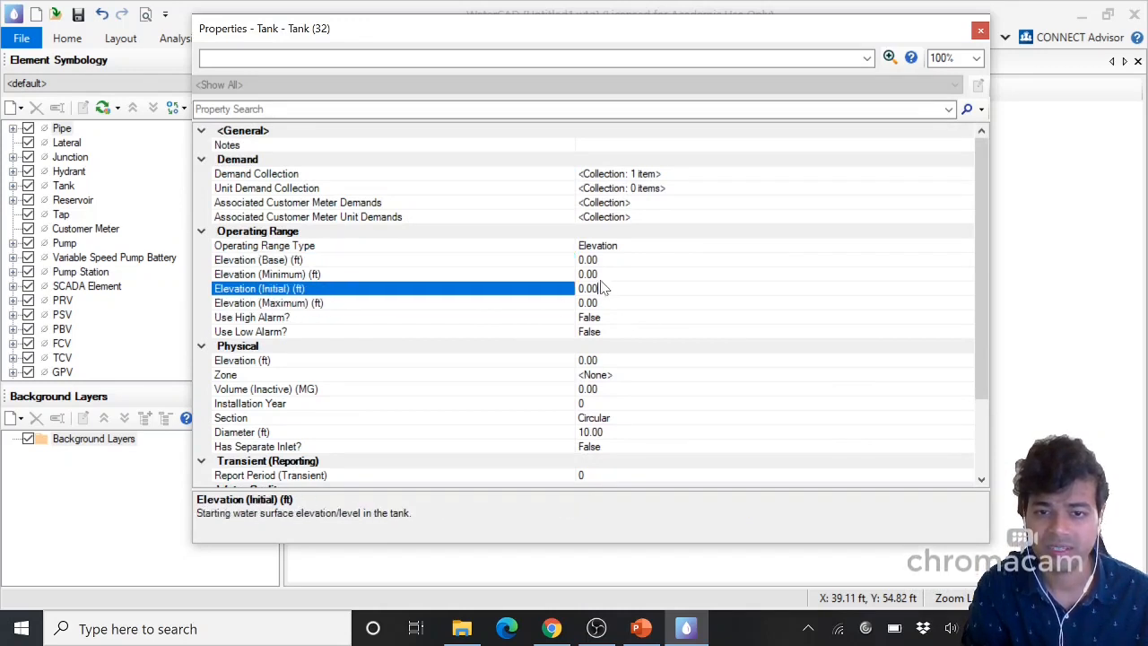
left_click(605, 275)
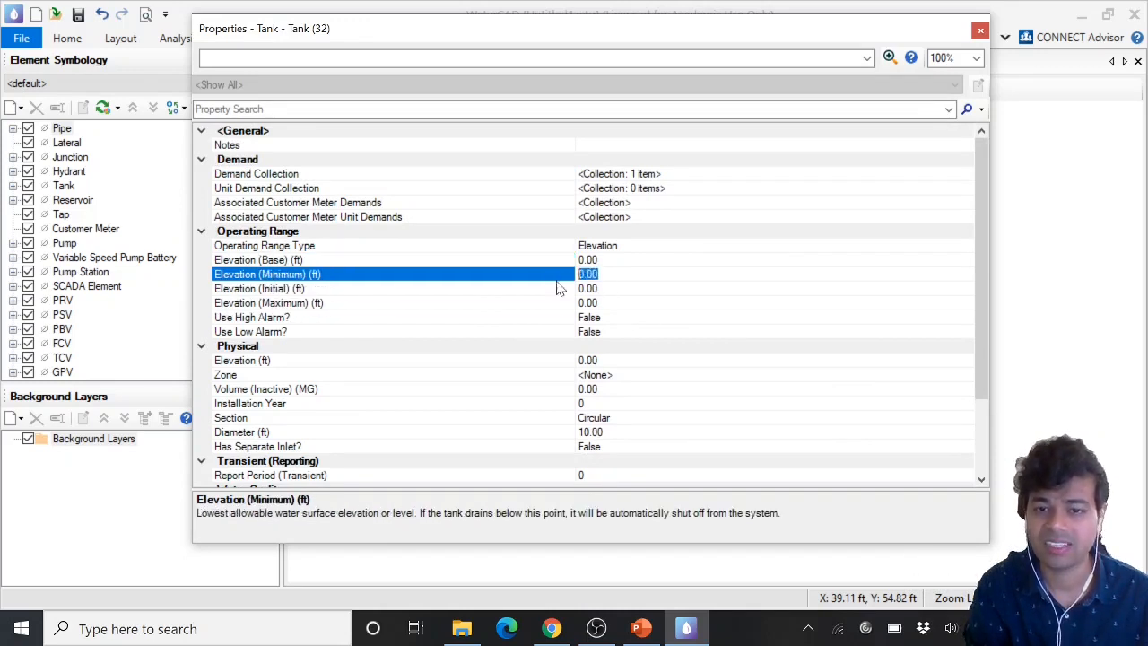
left_click(592, 303)
scroll(632, 359, "down", 3)
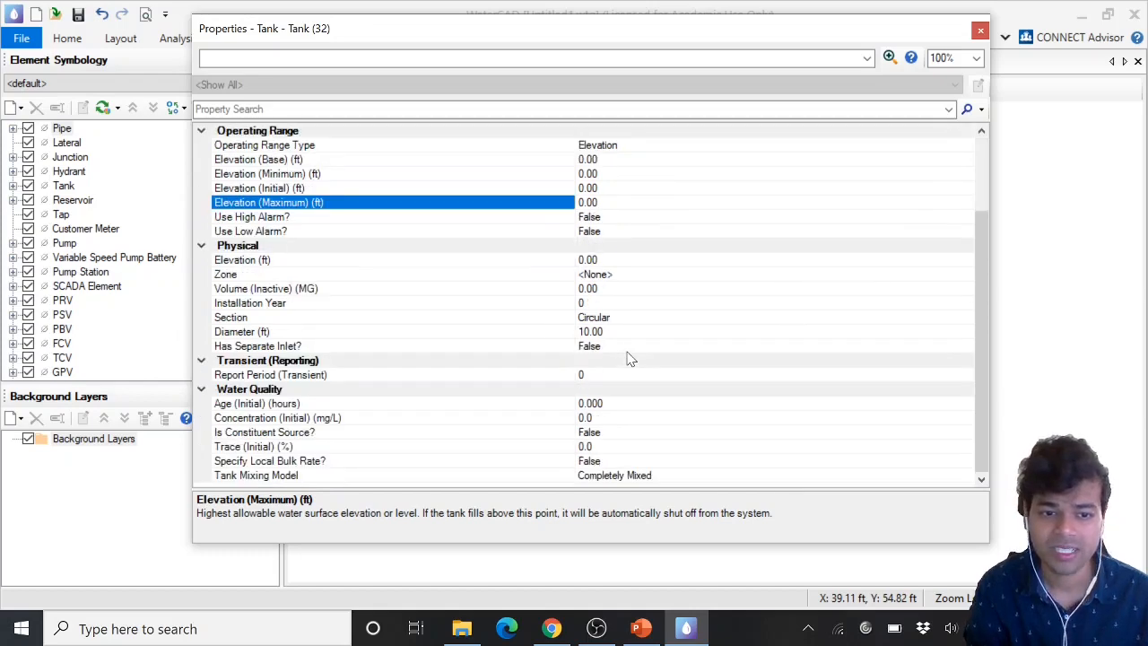
left_click(980, 31)
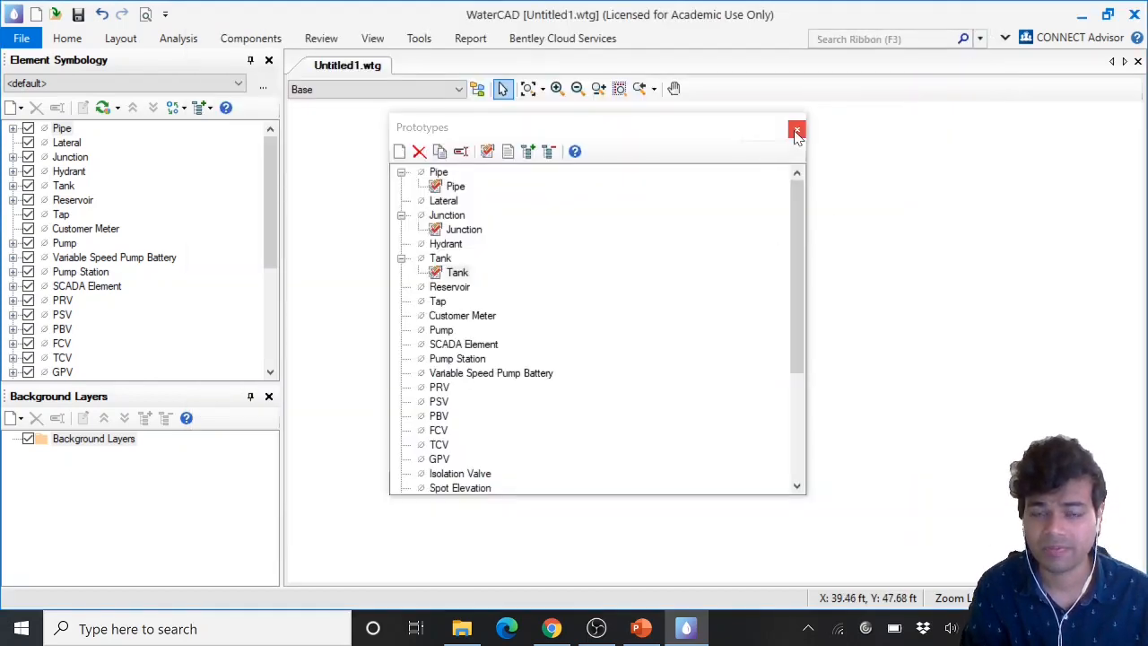
left_click(796, 131)
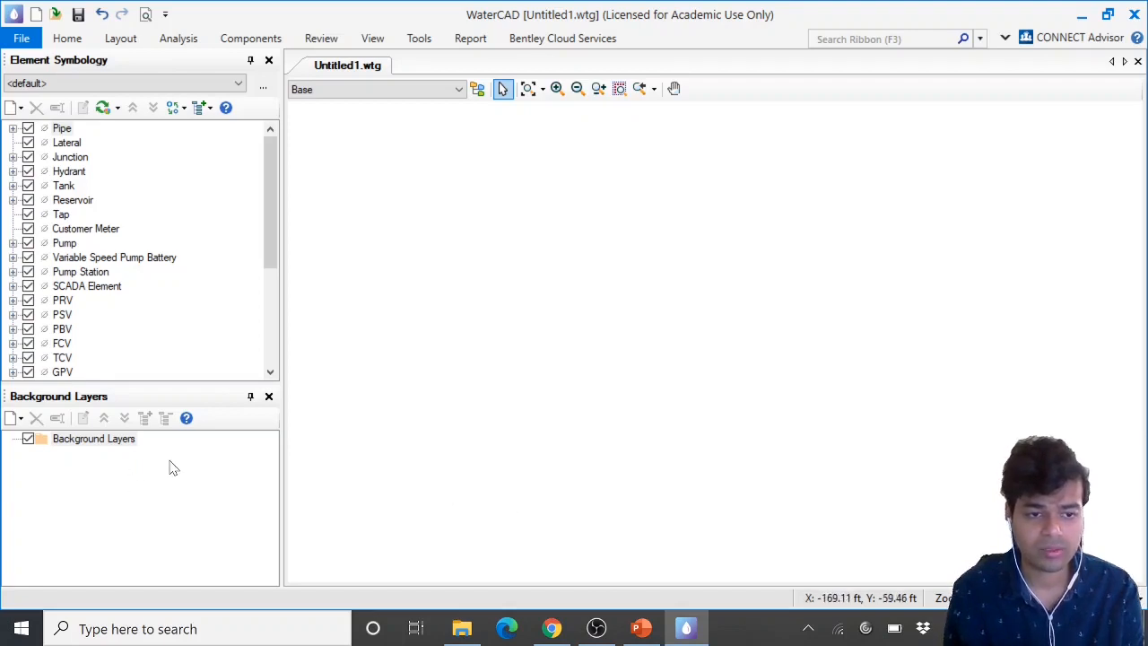
Try to add Lab_8_System_layout_map.jpg from Downloads as a new background layer
left_click(36, 401)
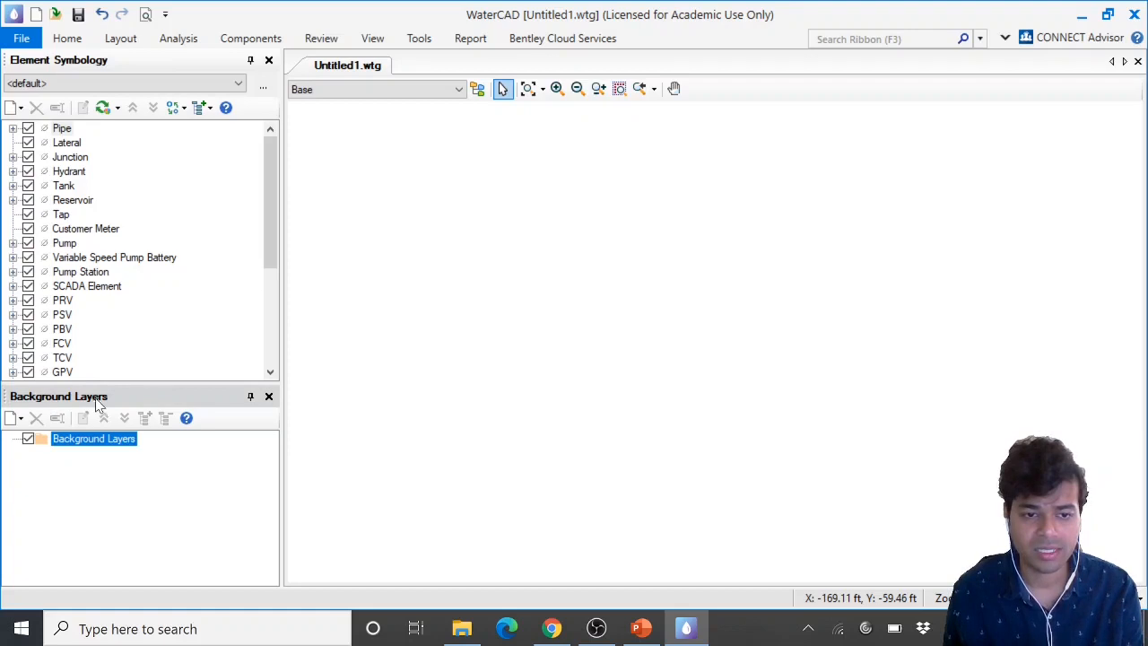
left_click_drag(103, 397, 97, 394)
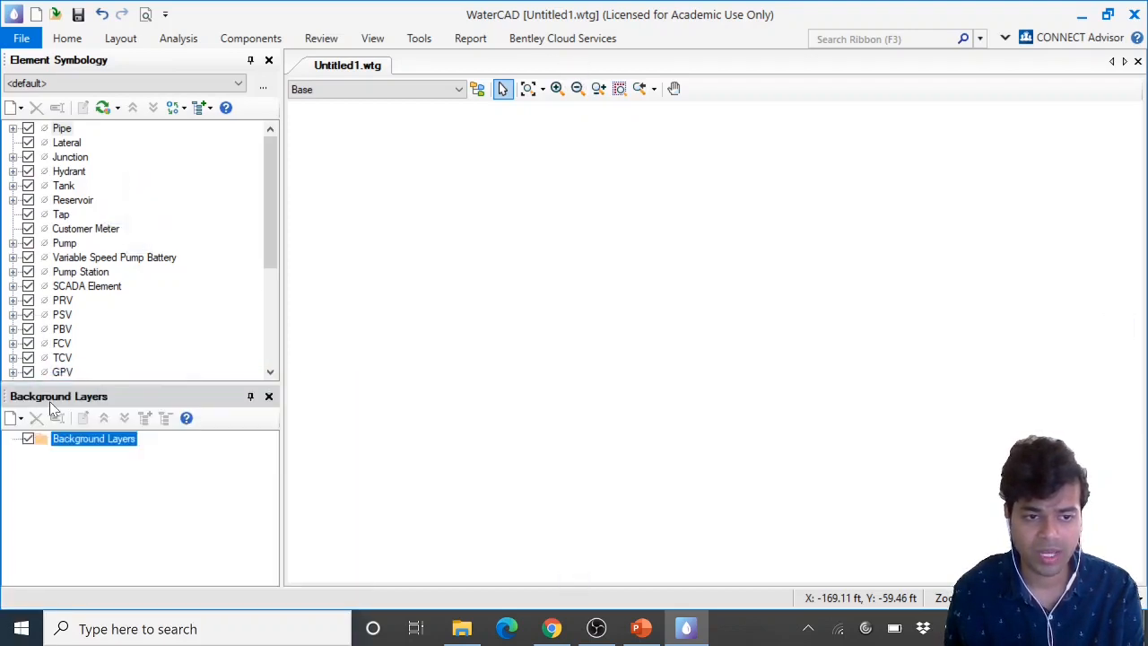
right_click(71, 447)
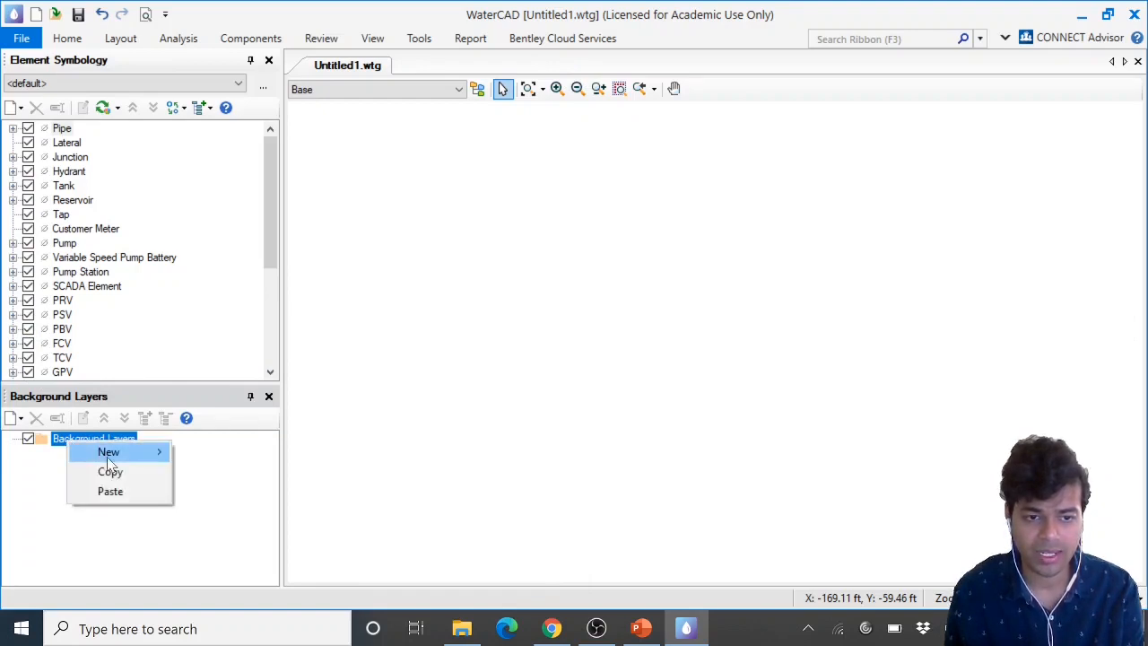
mouse_move(109, 457)
left_click(236, 455)
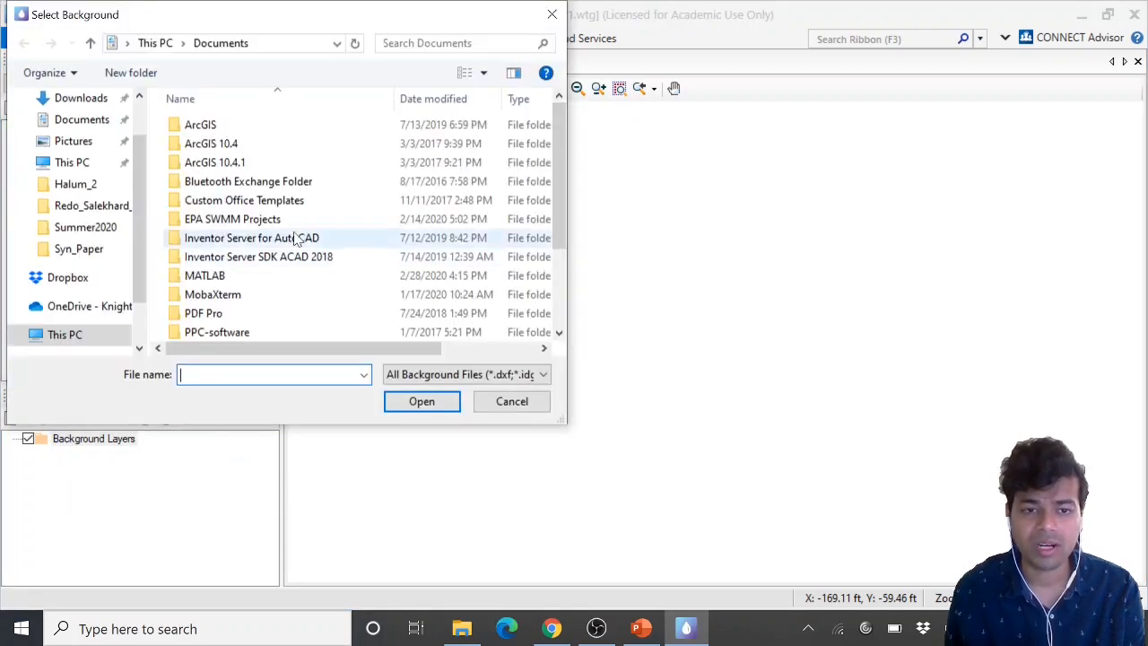
scroll(98, 198, "up", 1)
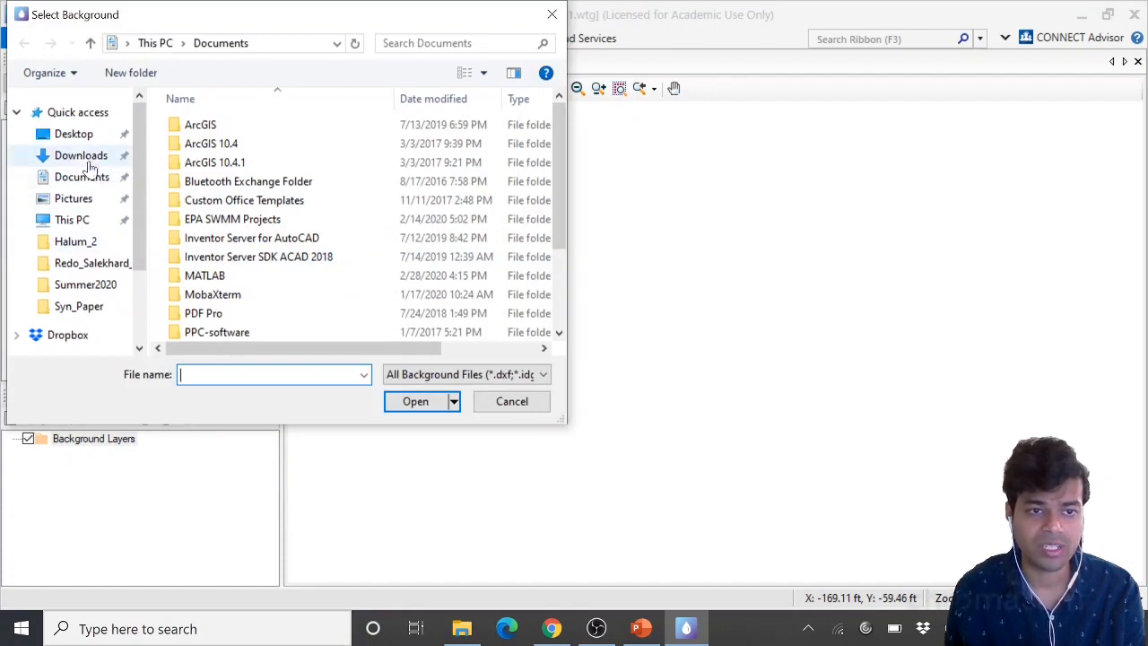
left_click(81, 155)
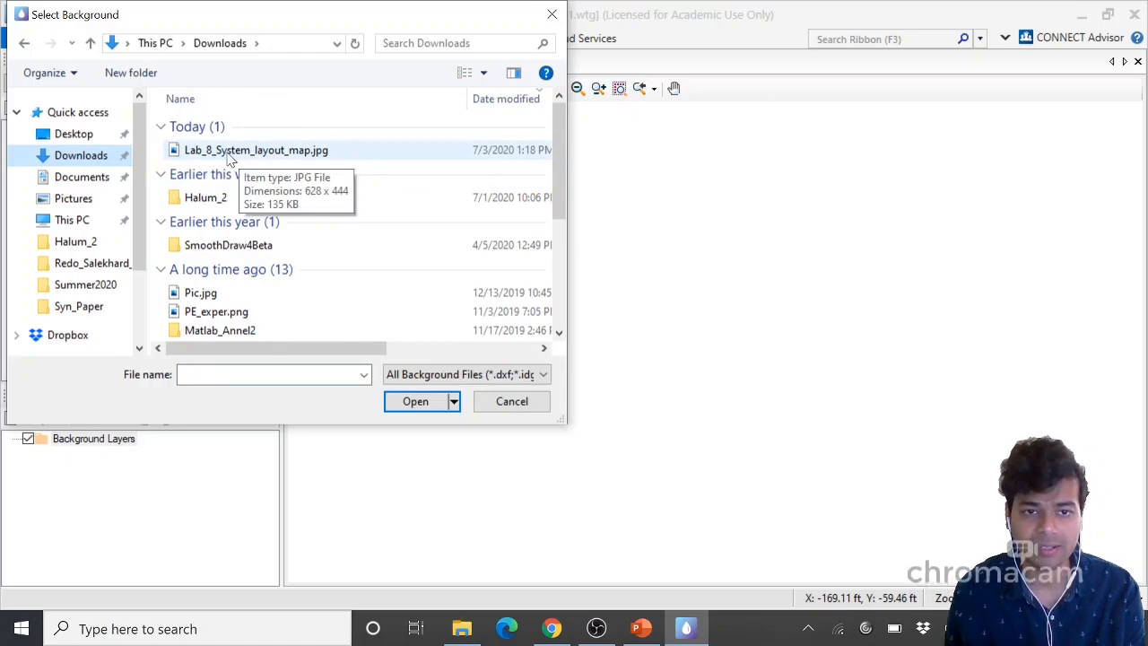
double_click(228, 151)
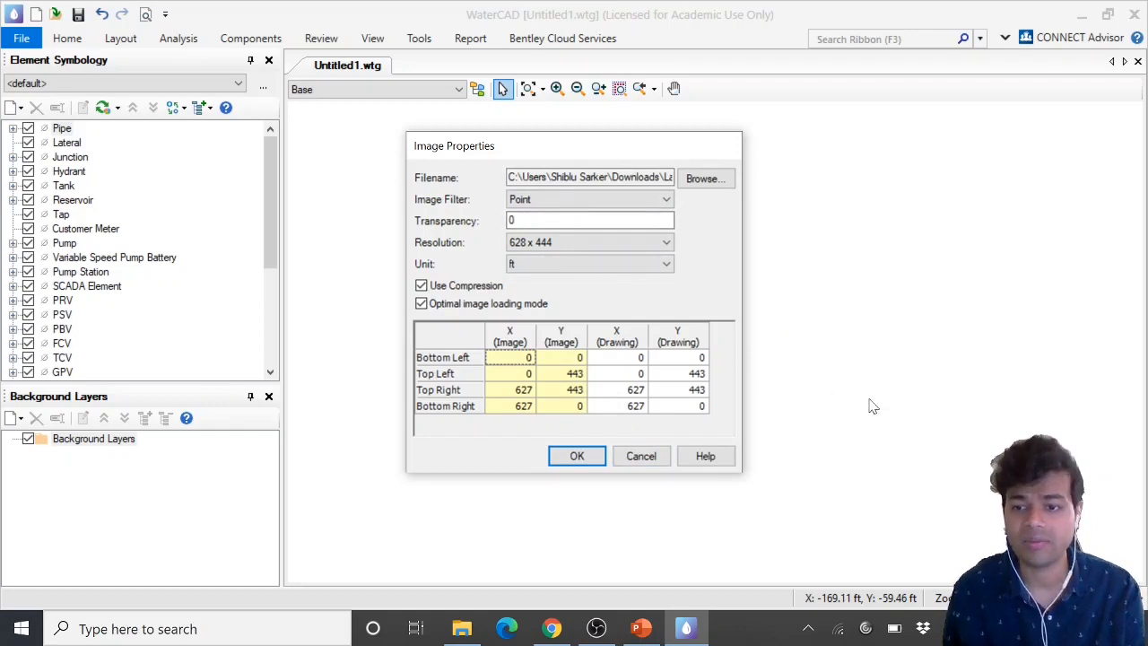
left_click(577, 456)
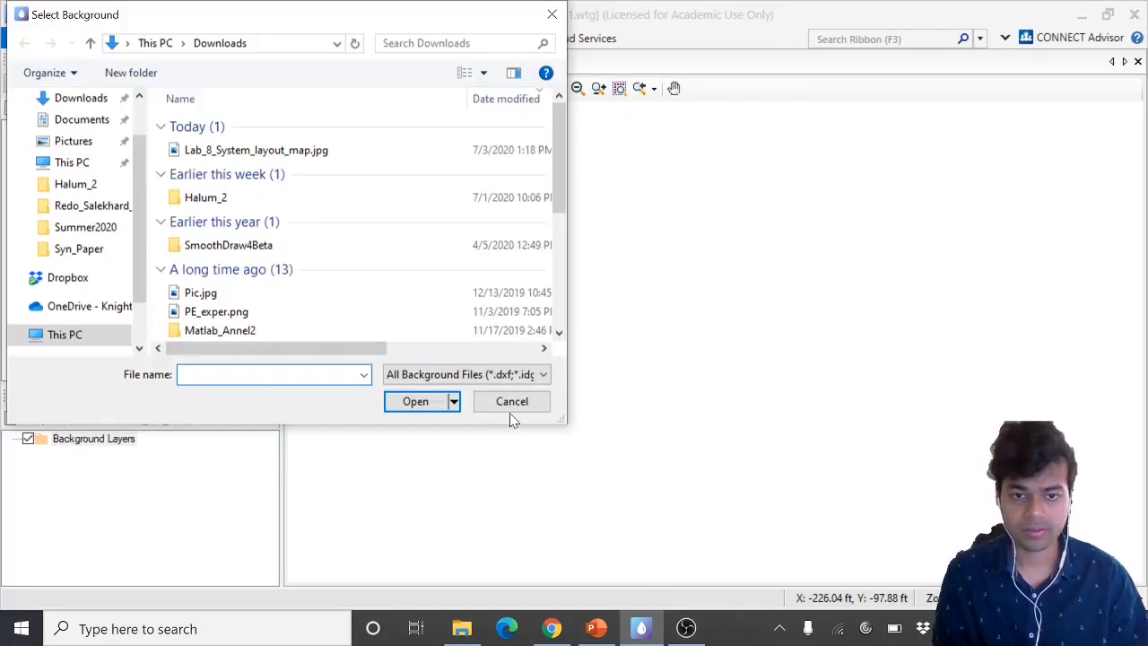
left_click(510, 408)
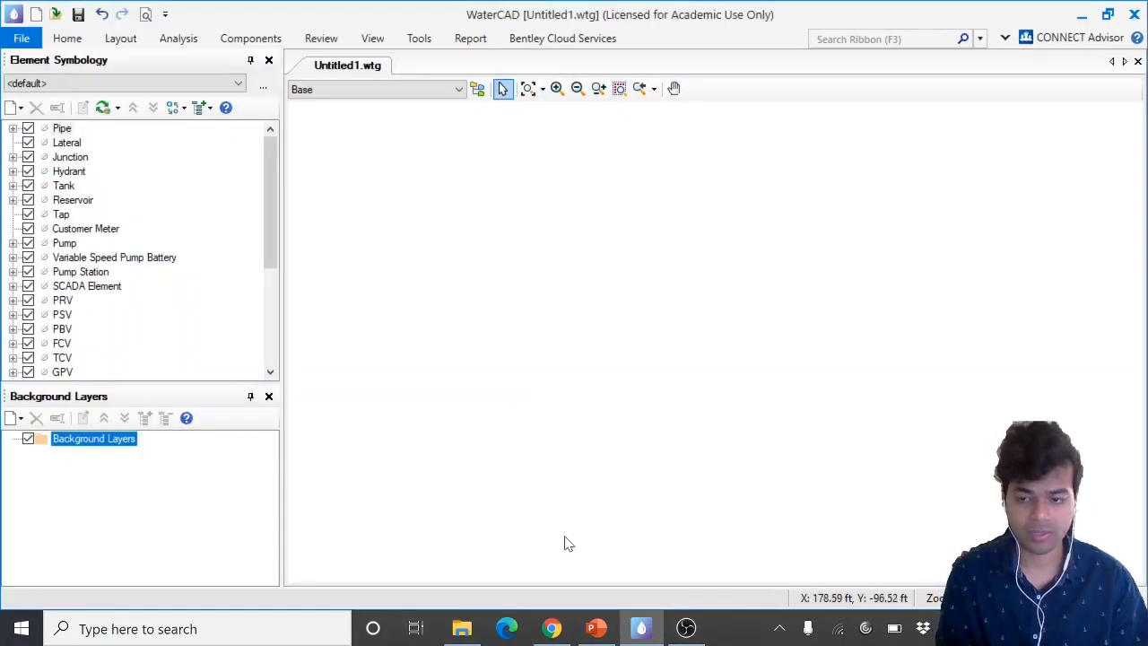
Add Lab_8_System_layout_map.jpg as a background layer with Use Compression and Optimal image loading mode turned off
right_click(117, 446)
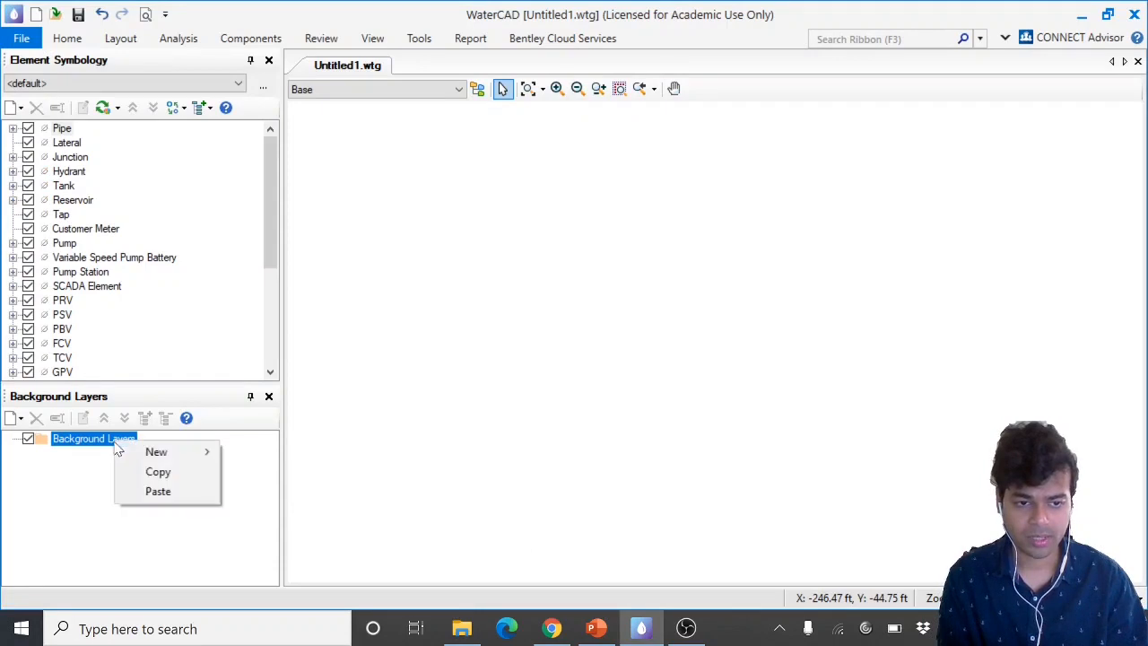
mouse_move(132, 451)
left_click(260, 452)
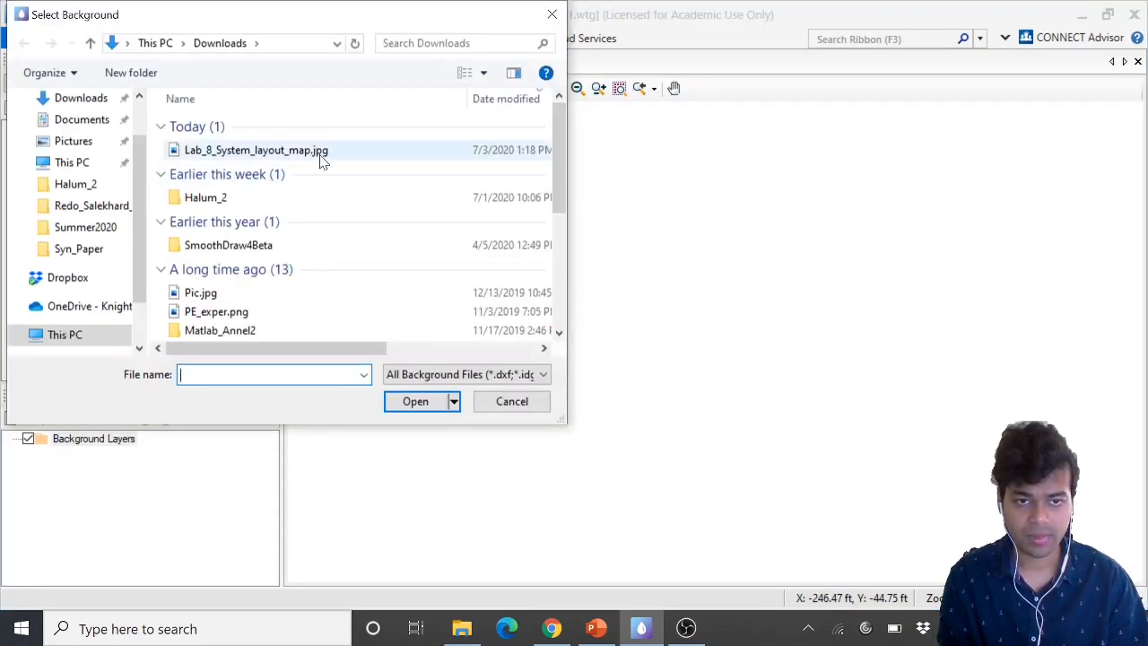
left_click(320, 158)
left_click(430, 405)
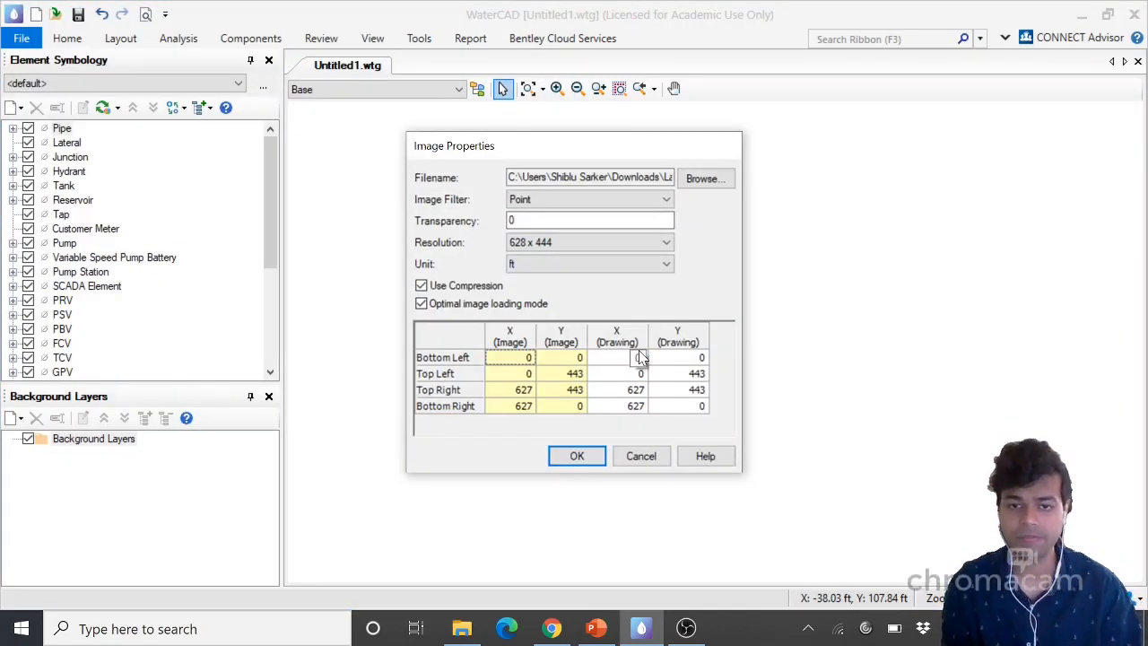
left_click(422, 287)
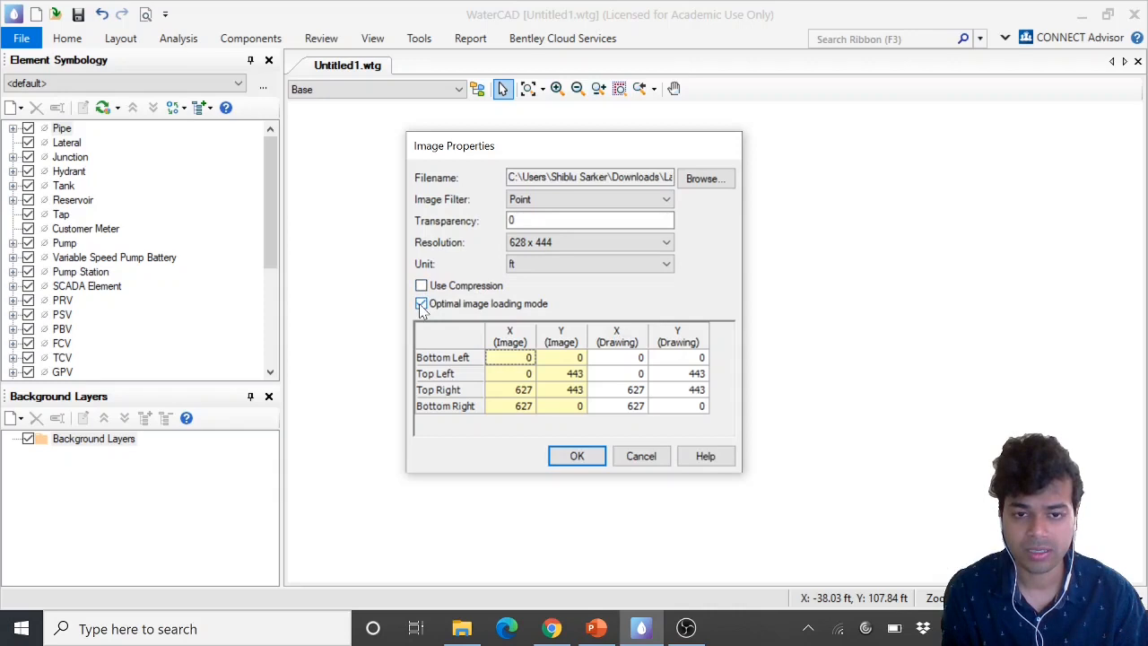
left_click(421, 304)
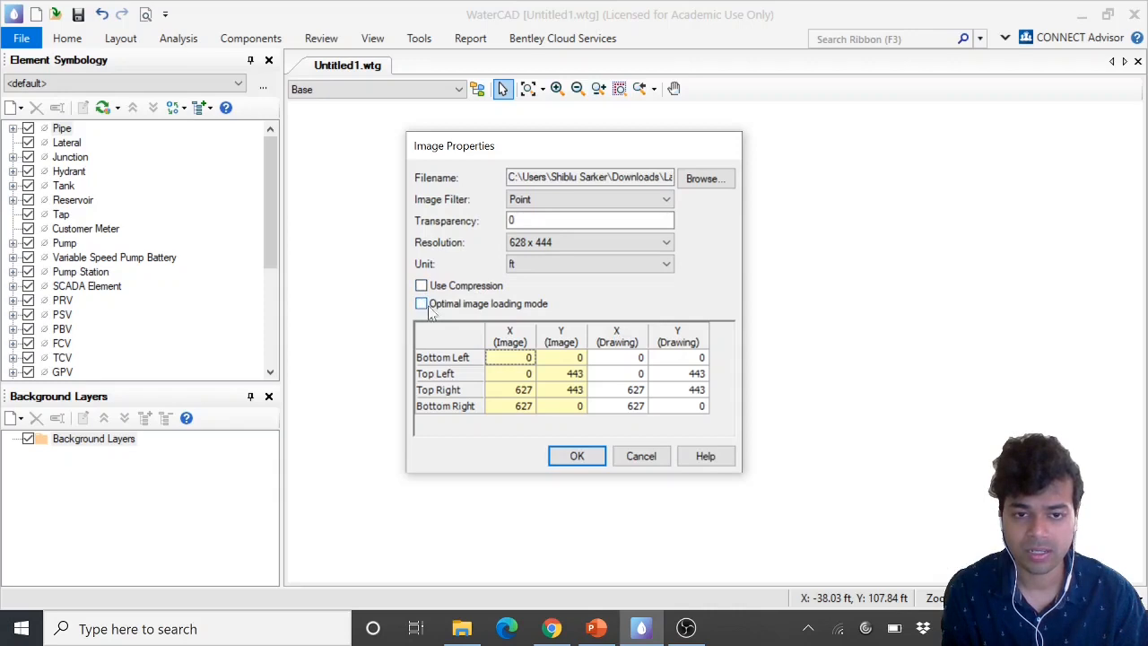
left_click(577, 457)
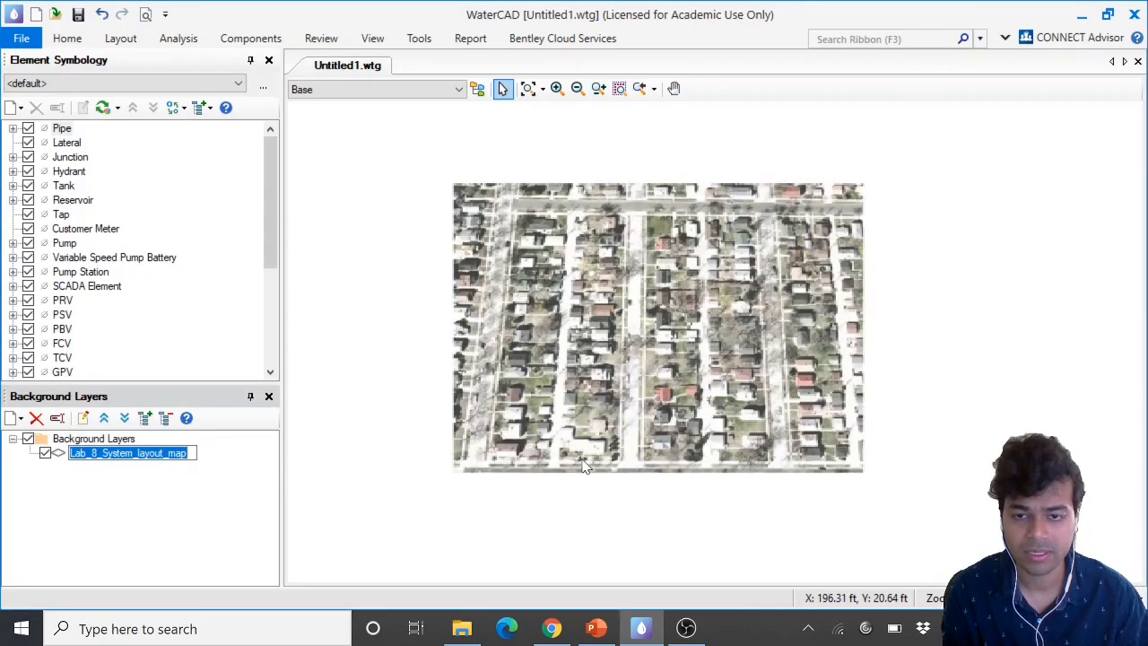
left_click(663, 297)
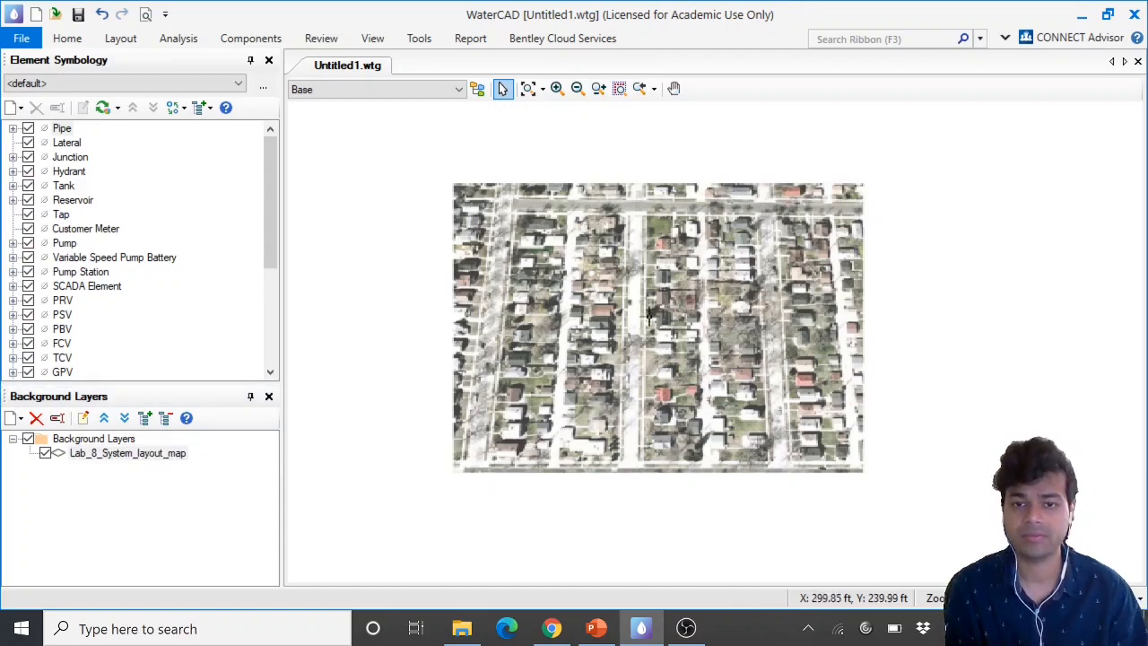
Examine the background layout map image of the neighbourhood streets and blocks
middle_click_drag(720, 312, 685, 311)
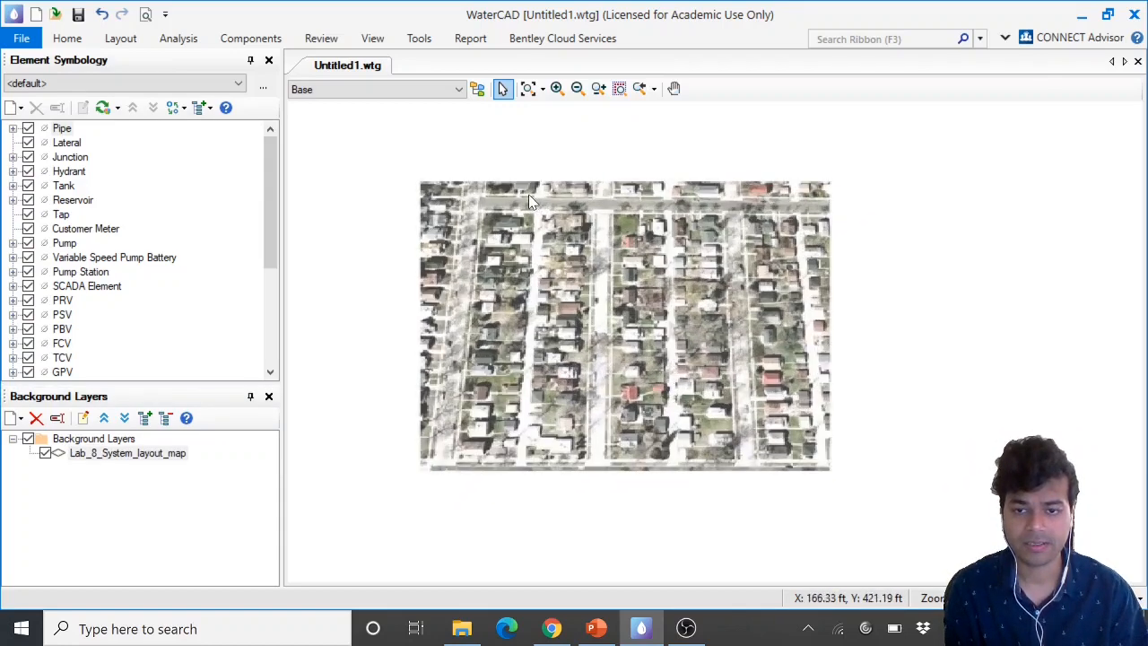
scroll(528, 202, "up", 1)
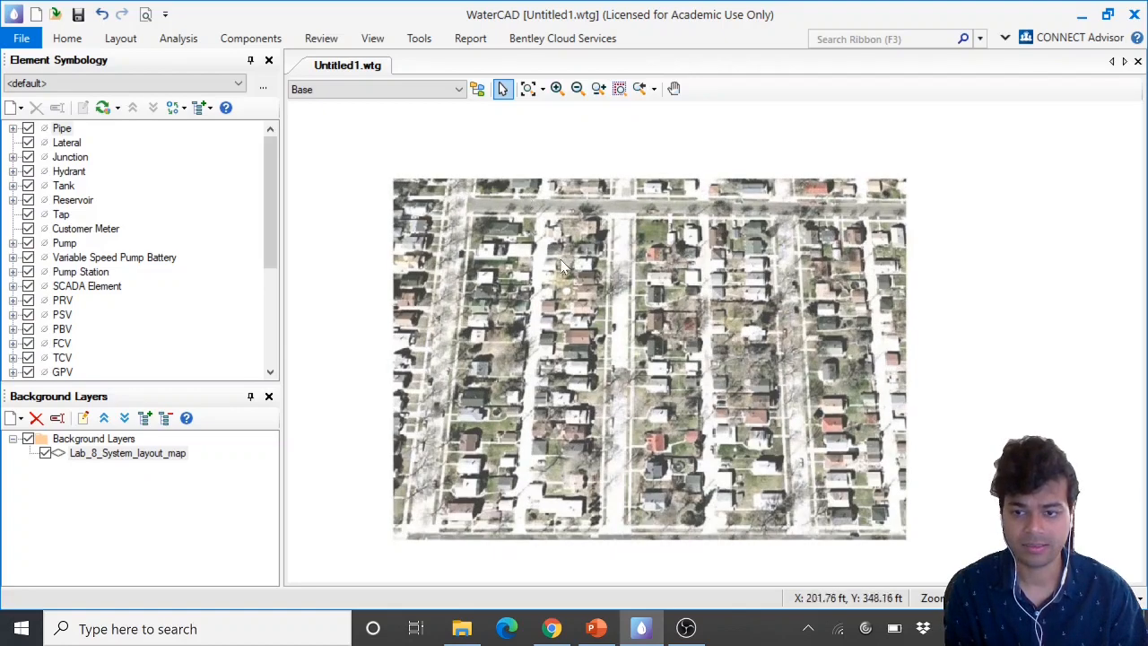
middle_click_drag(566, 269, 574, 255)
scroll(526, 193, "up", 1)
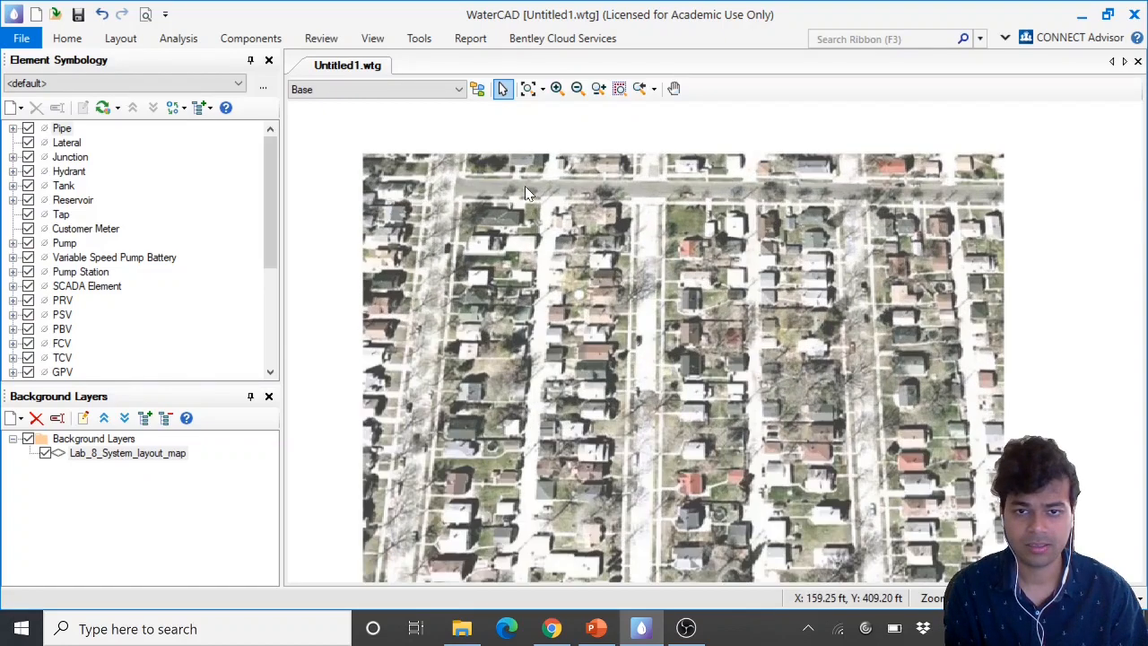
scroll(525, 186, "down", 1)
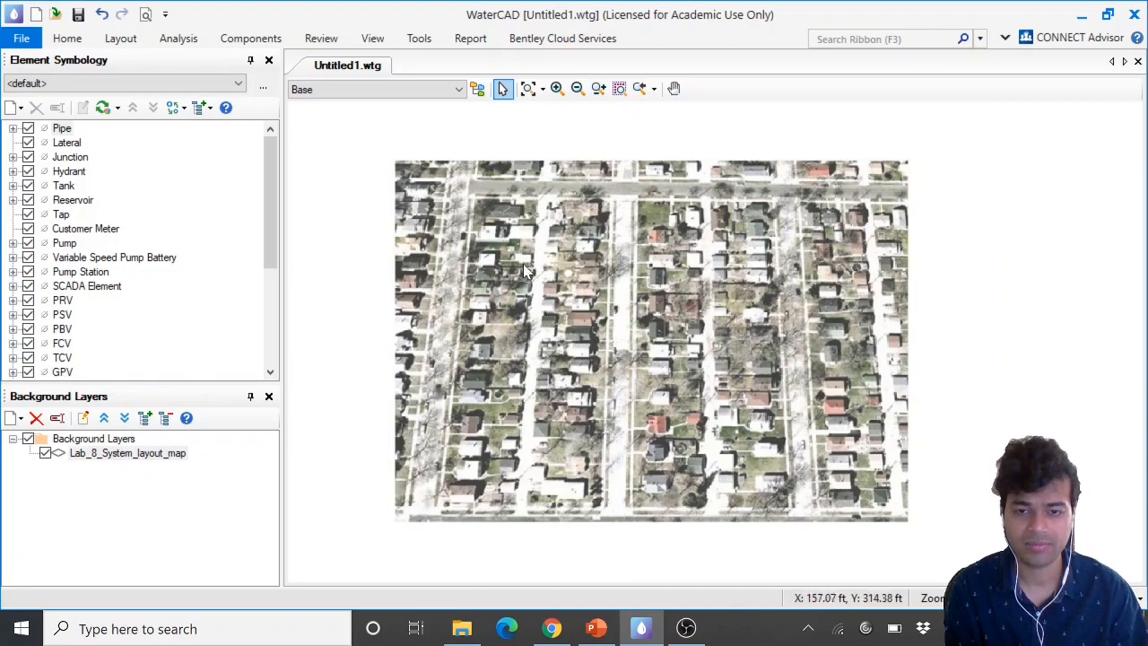
scroll(363, 278, "up", 2)
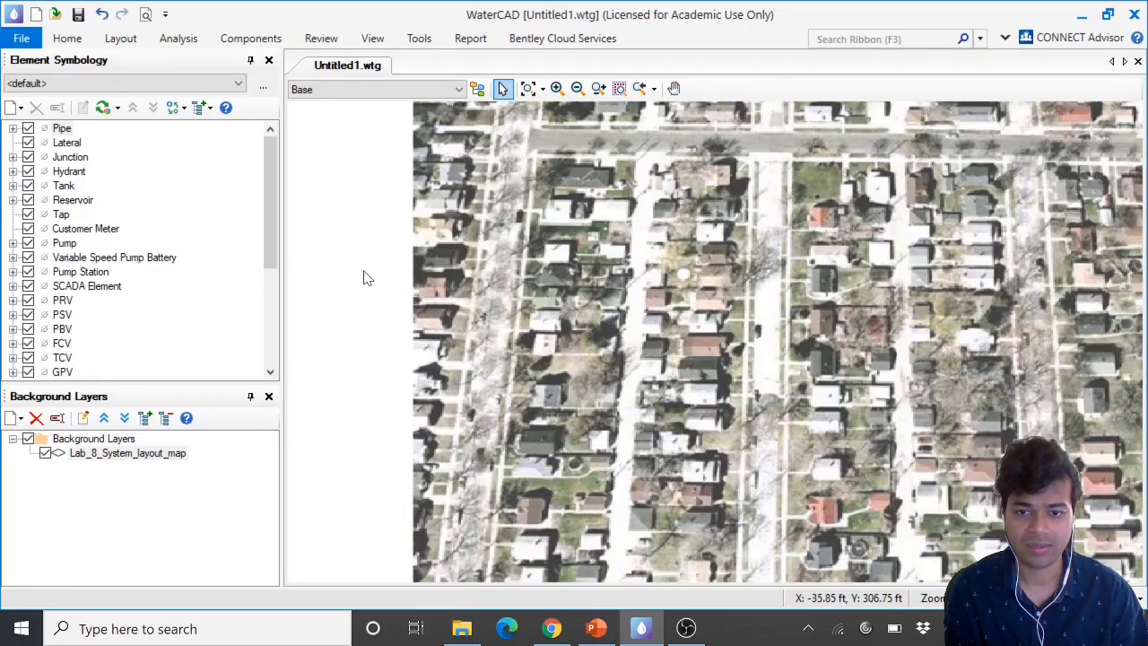
middle_click_drag(635, 333, 636, 293)
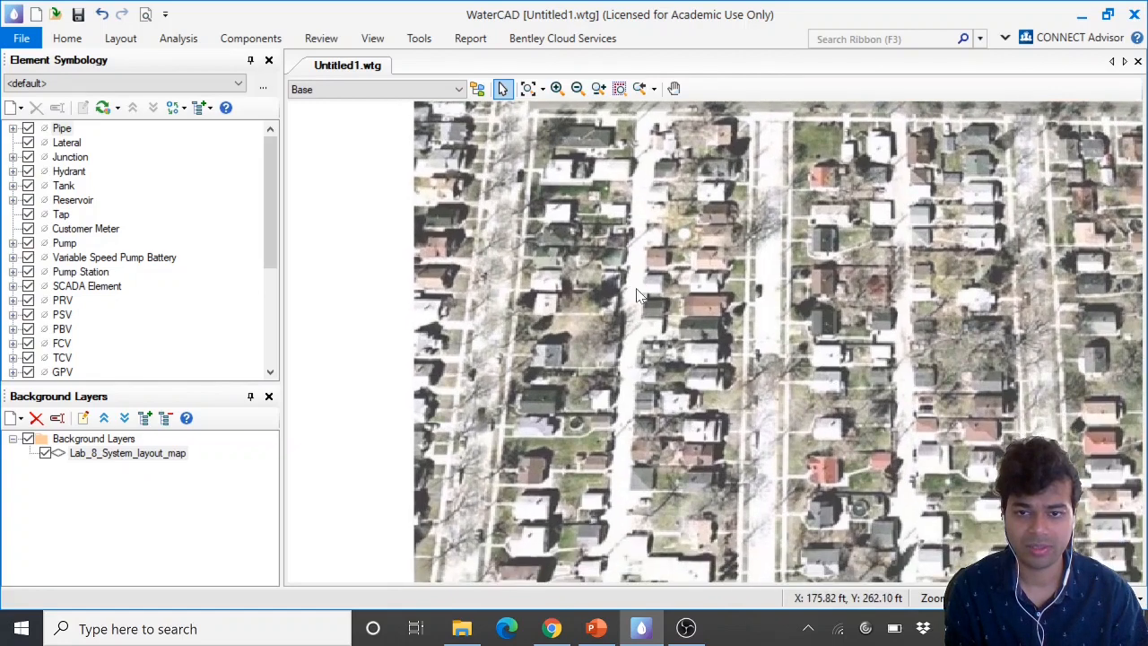
middle_click_drag(547, 281, 495, 325)
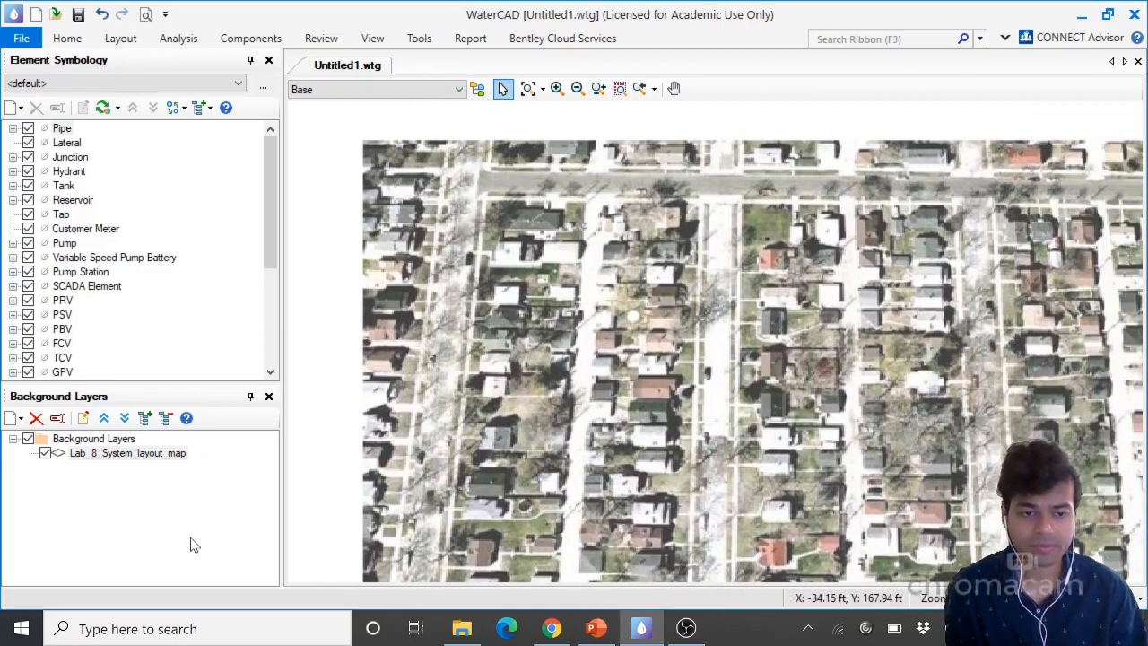
Rename the background layer as Layout
left_click(155, 458)
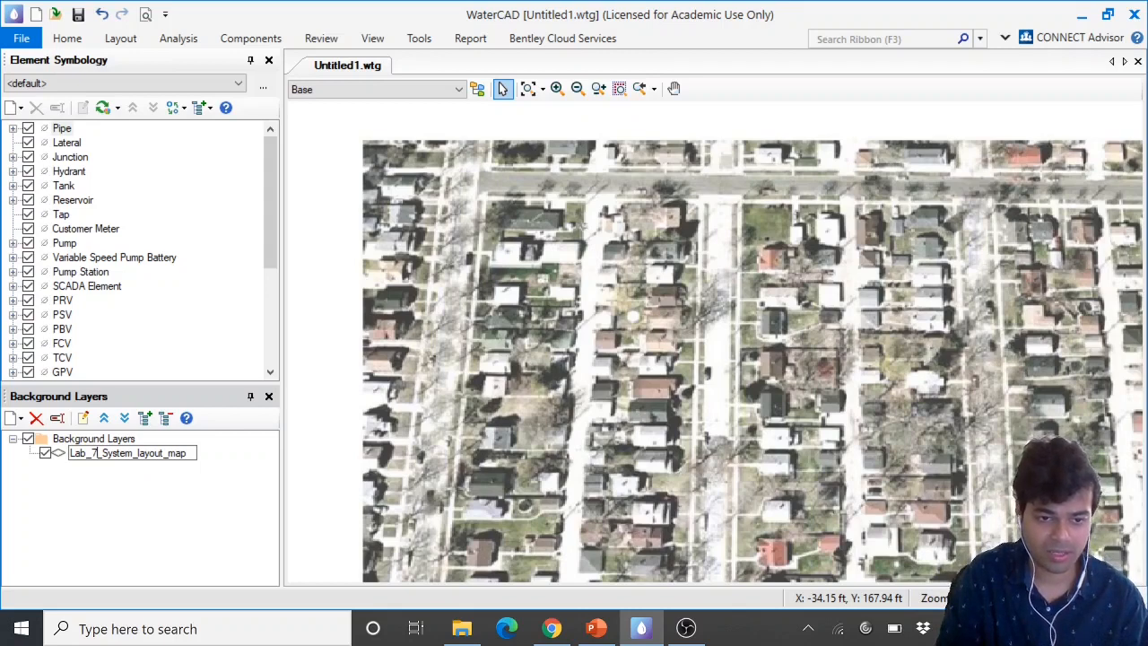
left_click_drag(189, 453, 70, 453)
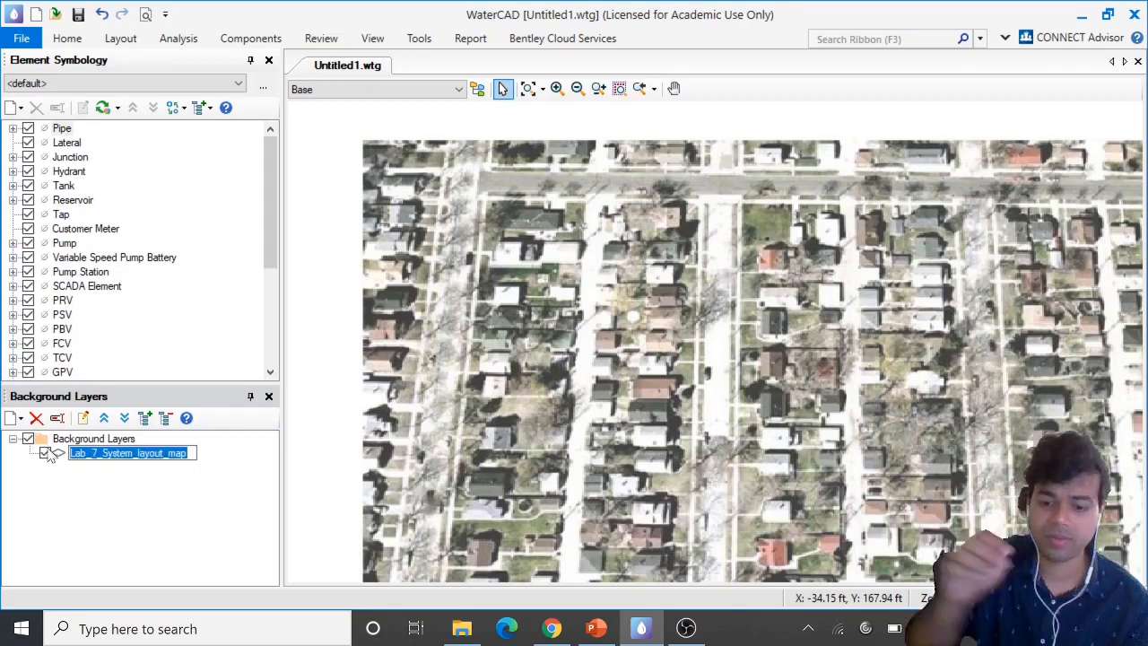
key("BackSpace")
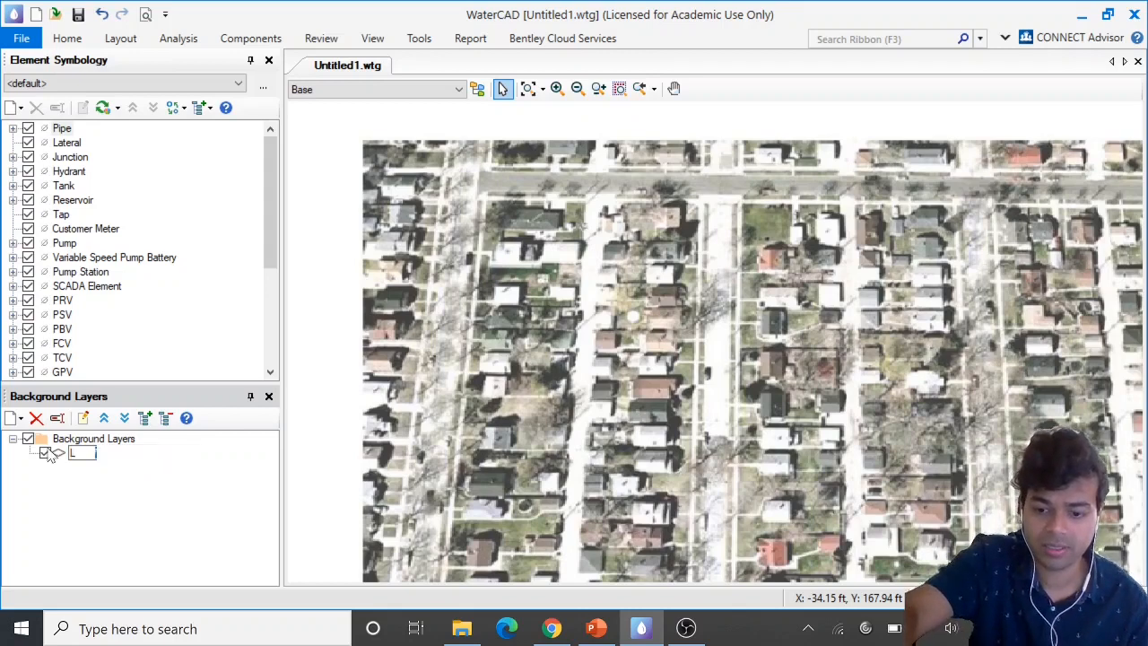
type("Layout")
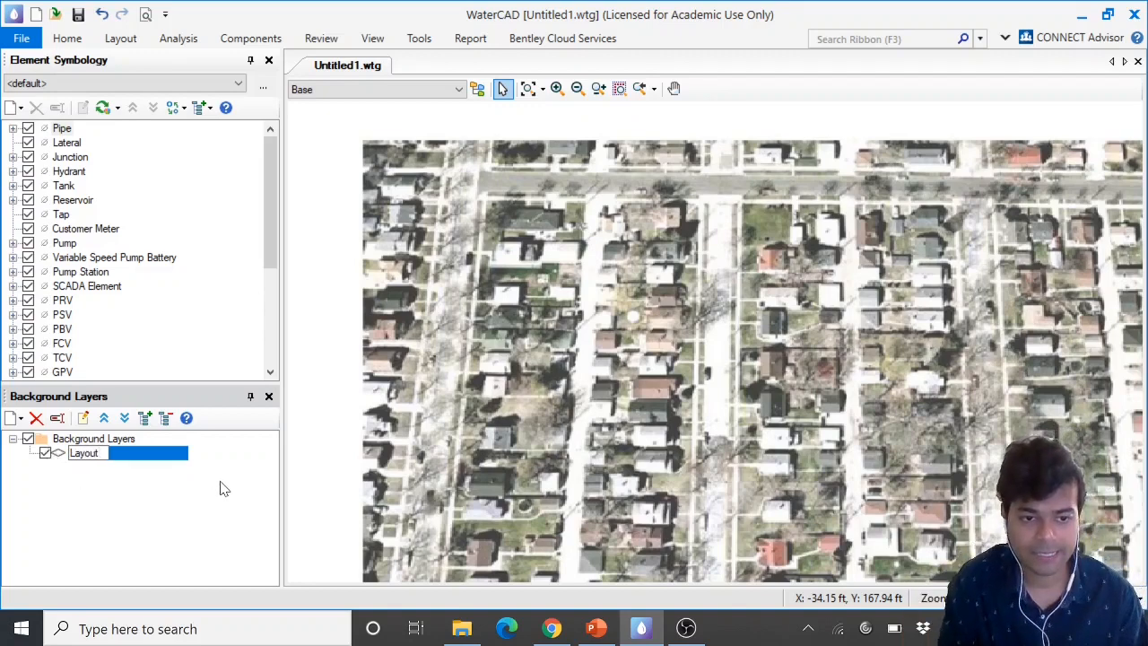
key("Return")
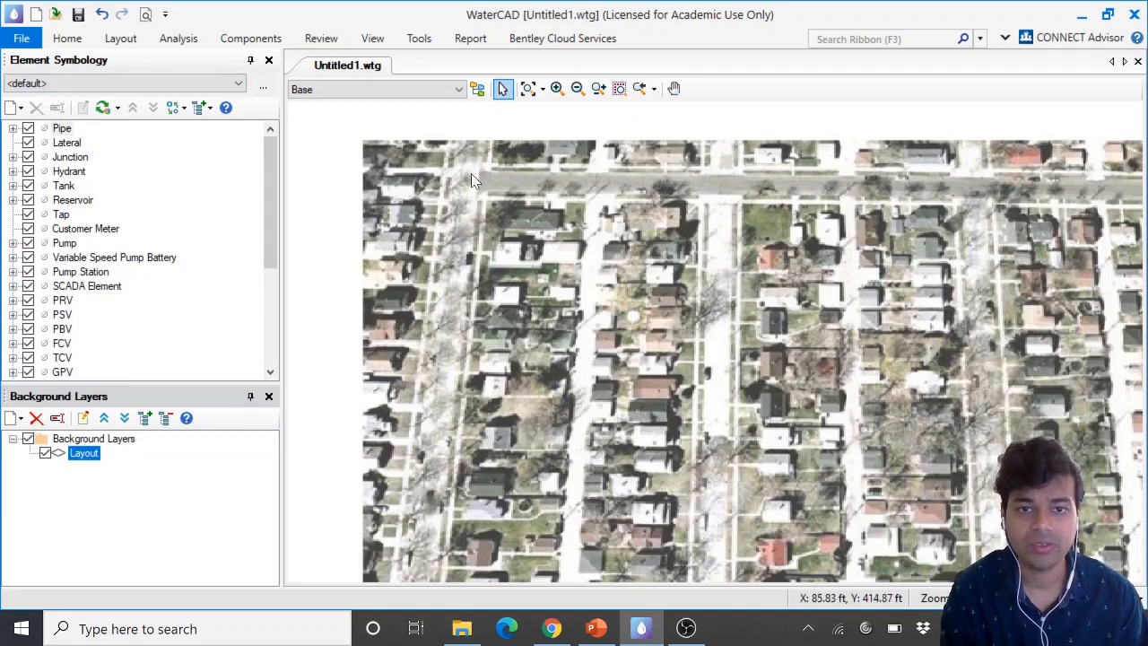
left_click(418, 39)
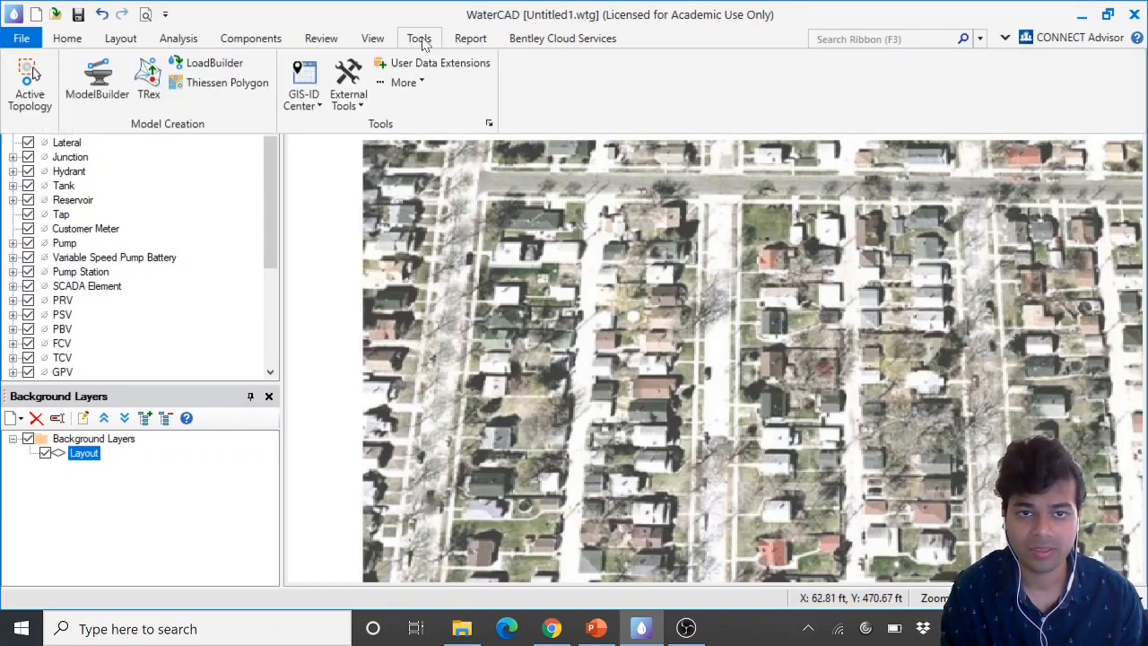
left_click(418, 88)
left_click(364, 244)
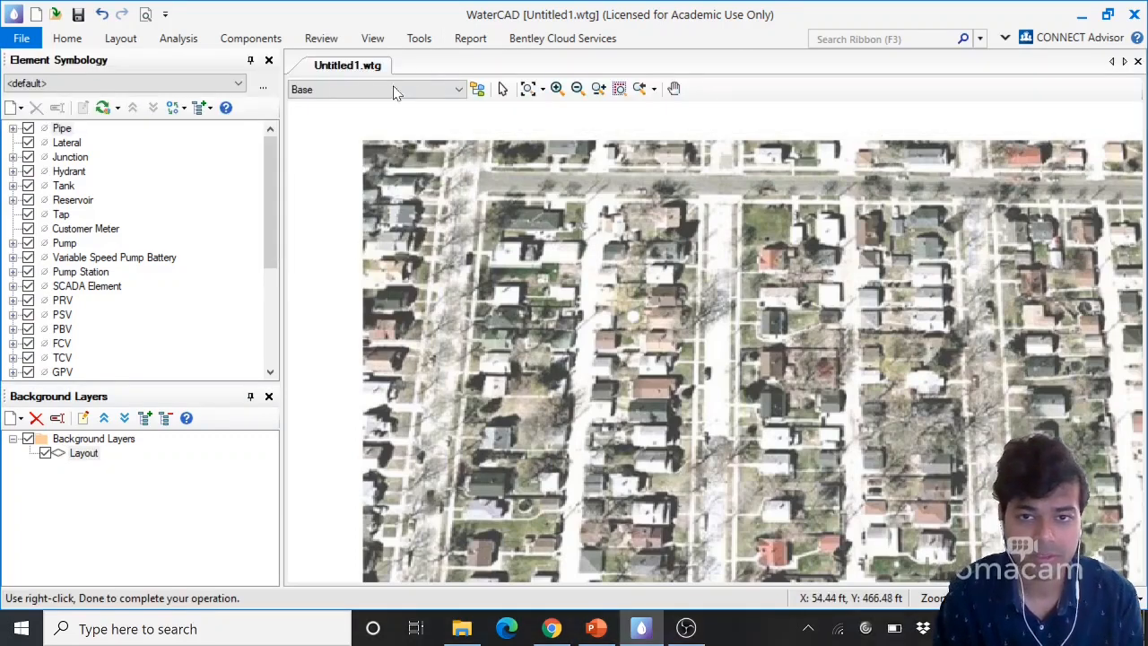
Place a tank just above the map's upper-left corner
left_click(120, 38)
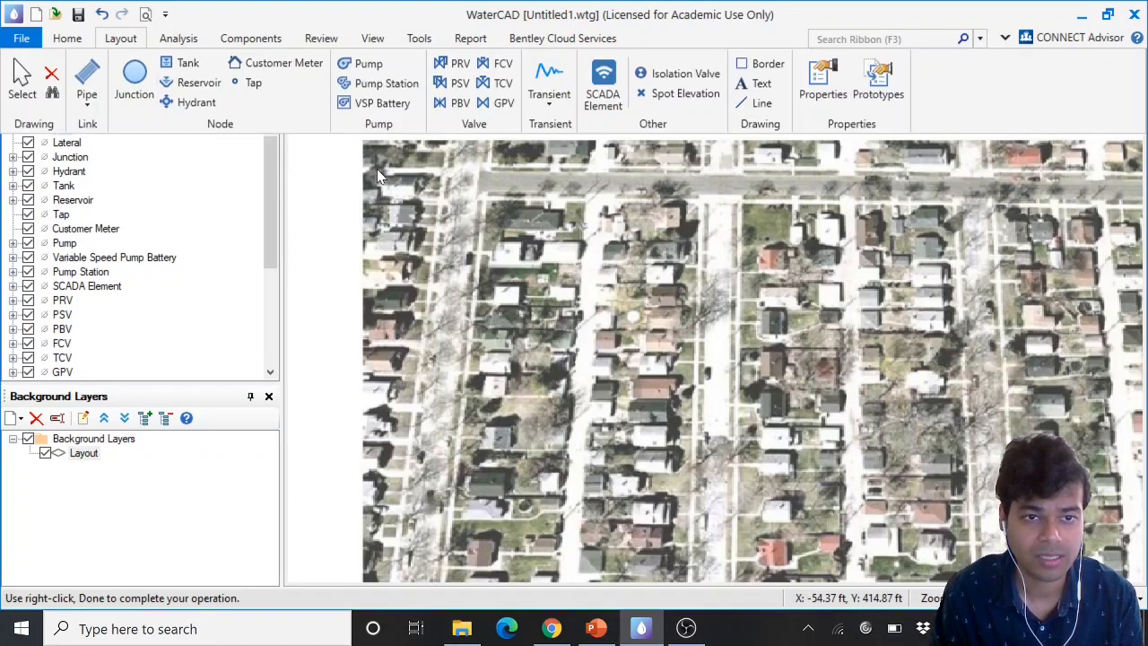
left_click(182, 63)
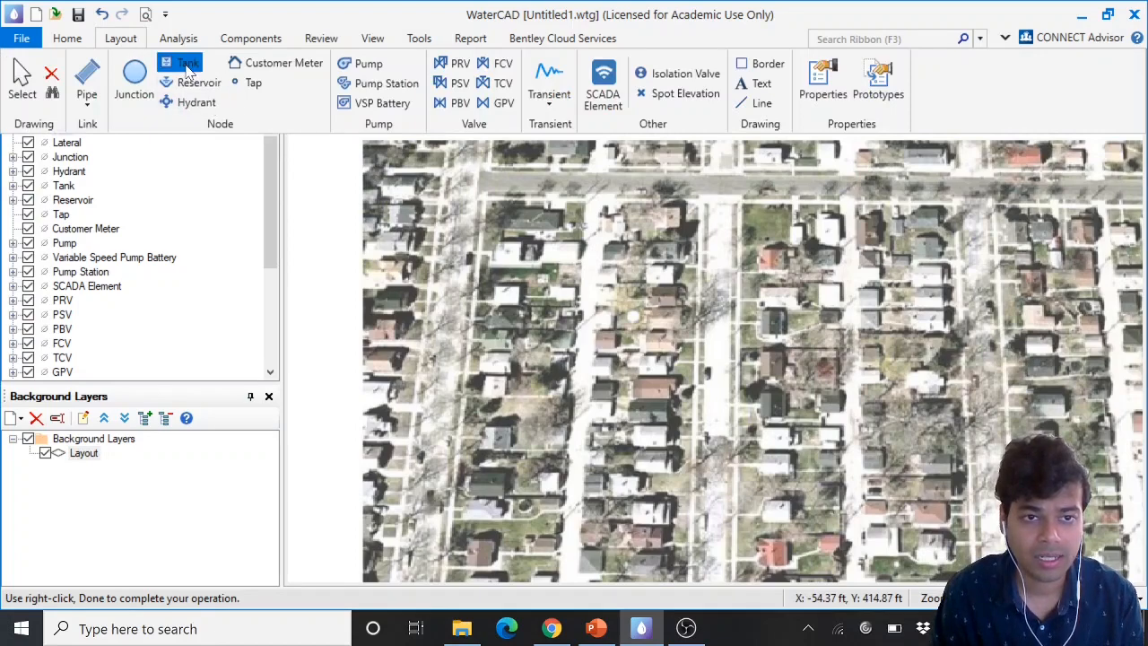
scroll(469, 342, "down", 1)
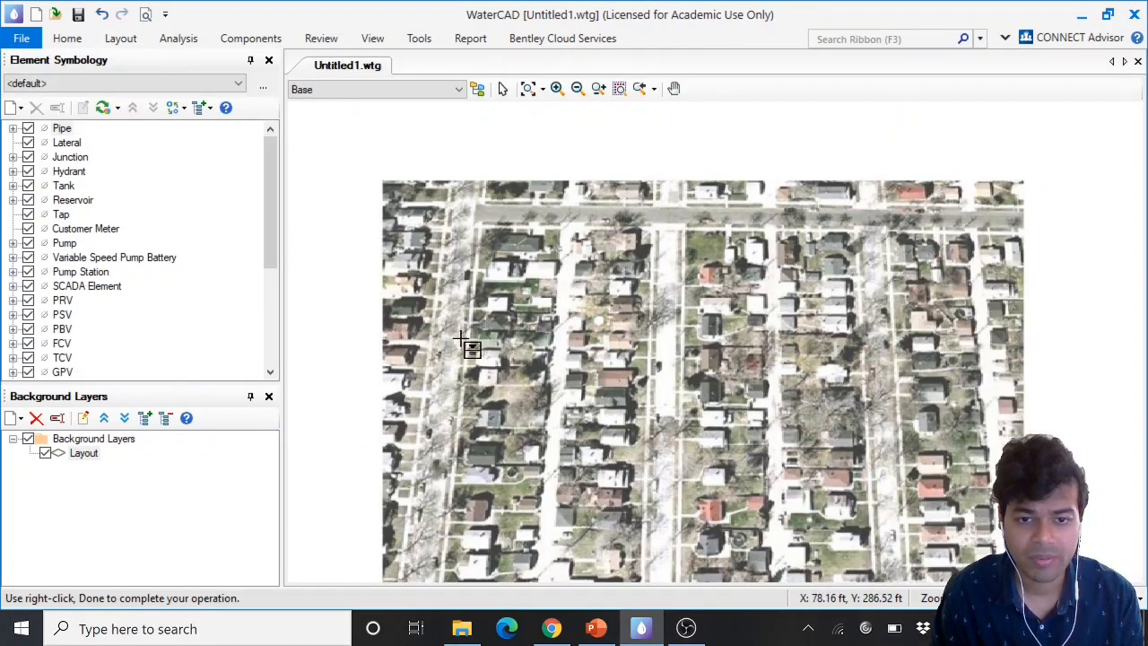
scroll(454, 157, "up", 1)
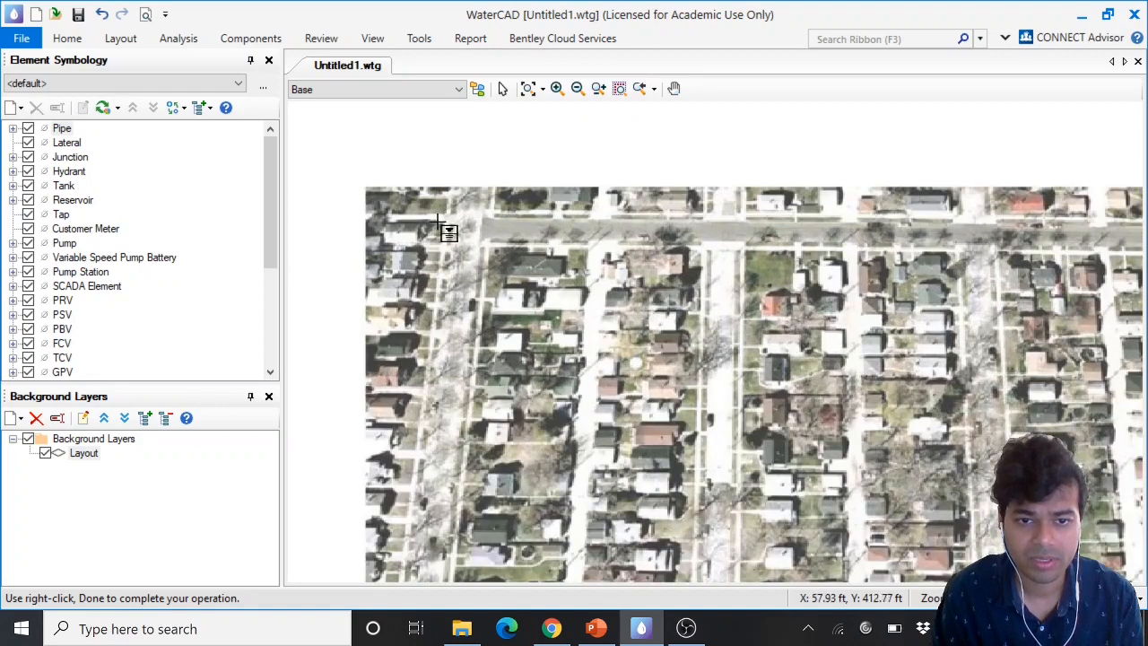
left_click(365, 160)
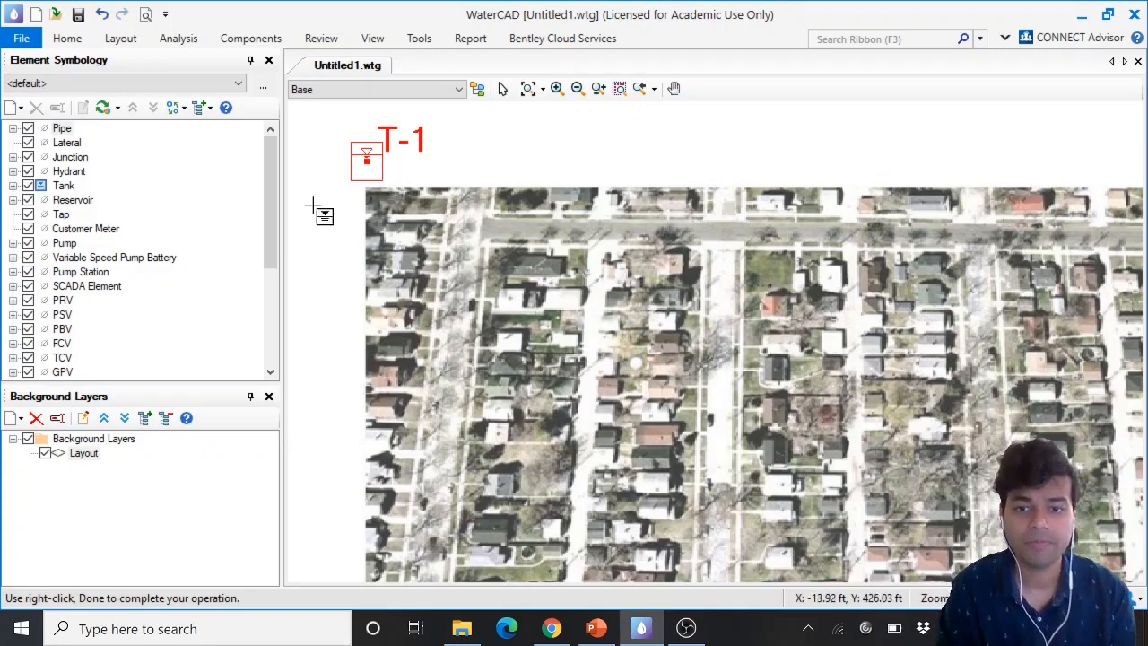
Draw pipes from the tank to a junction on the top street, then south to a second junction on the western street
left_click(121, 40)
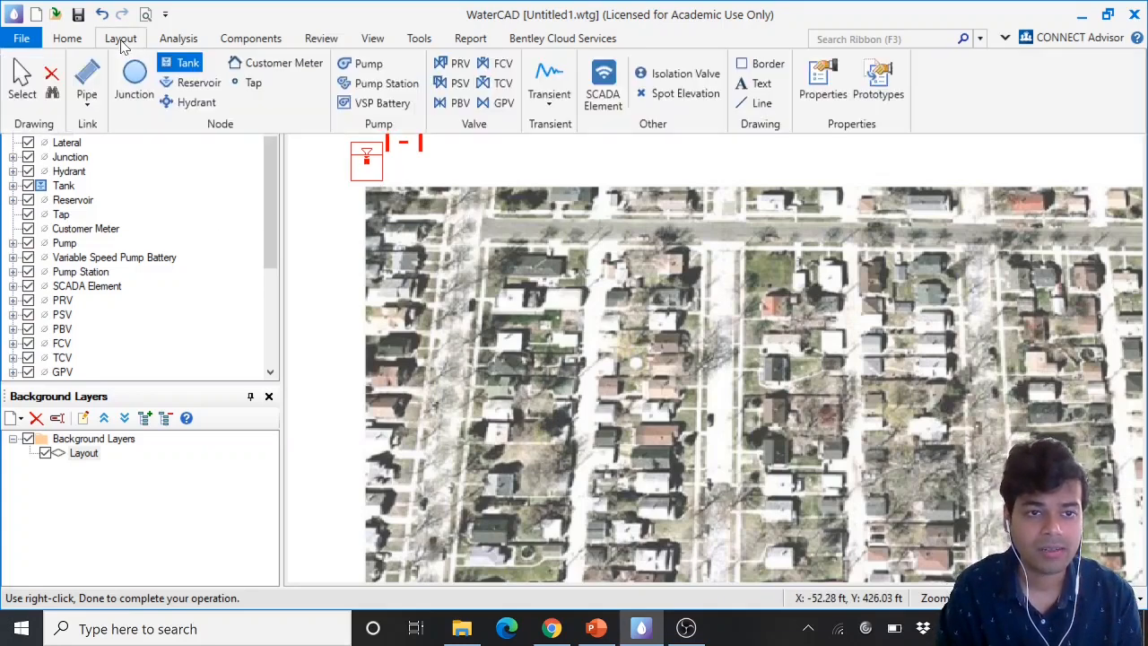
left_click(87, 79)
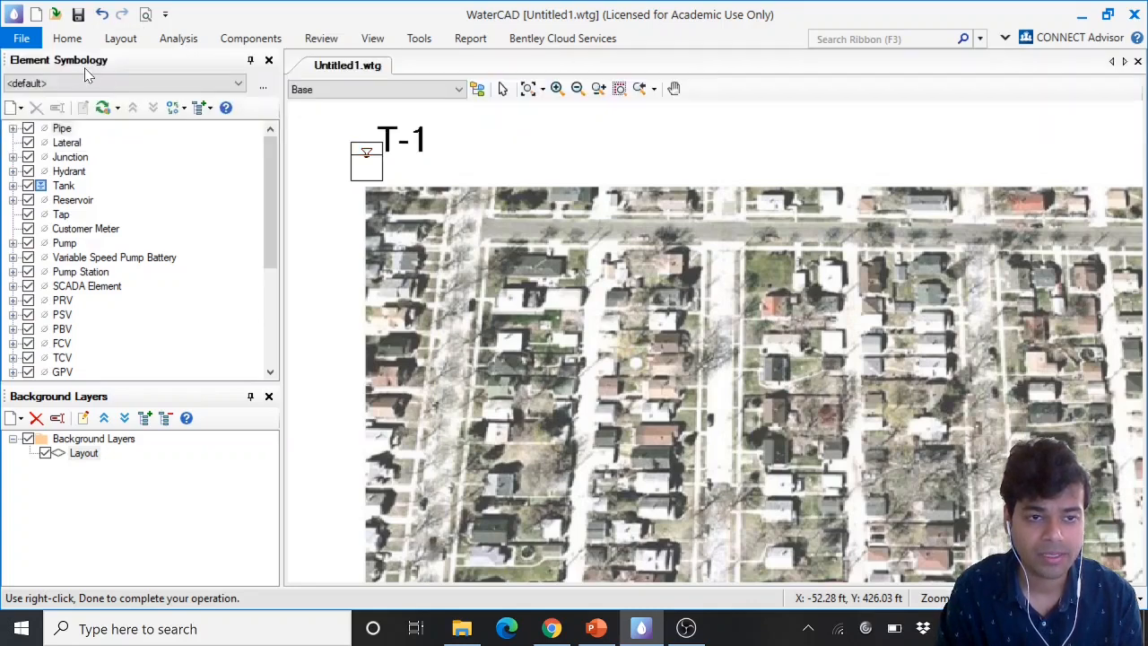
left_click(366, 160)
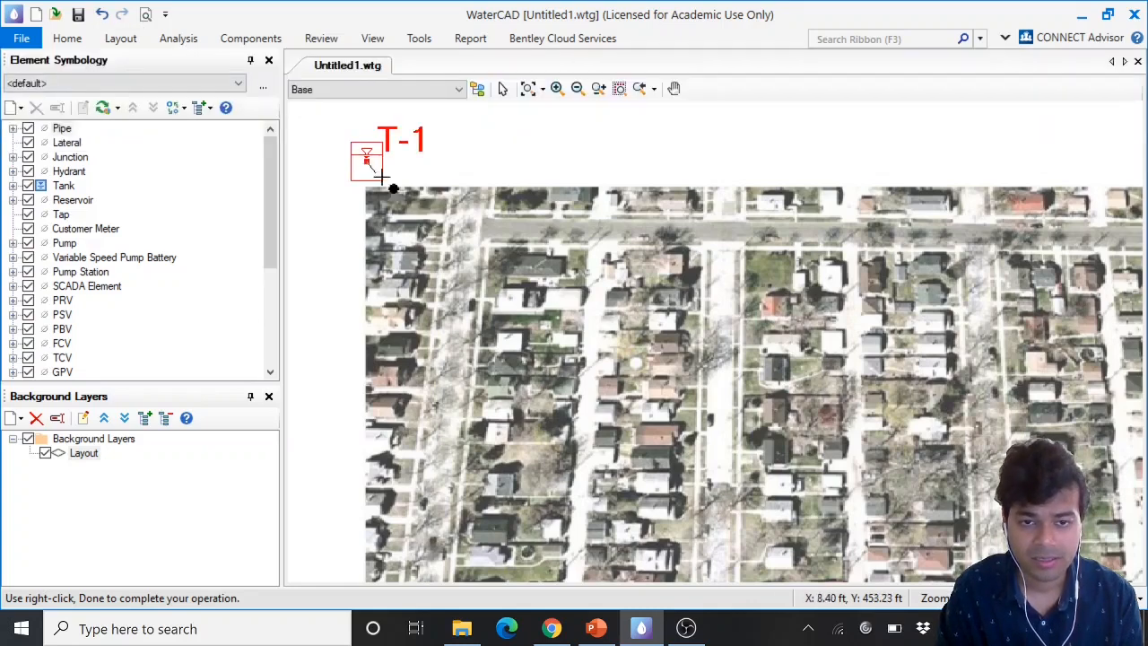
left_click(466, 235)
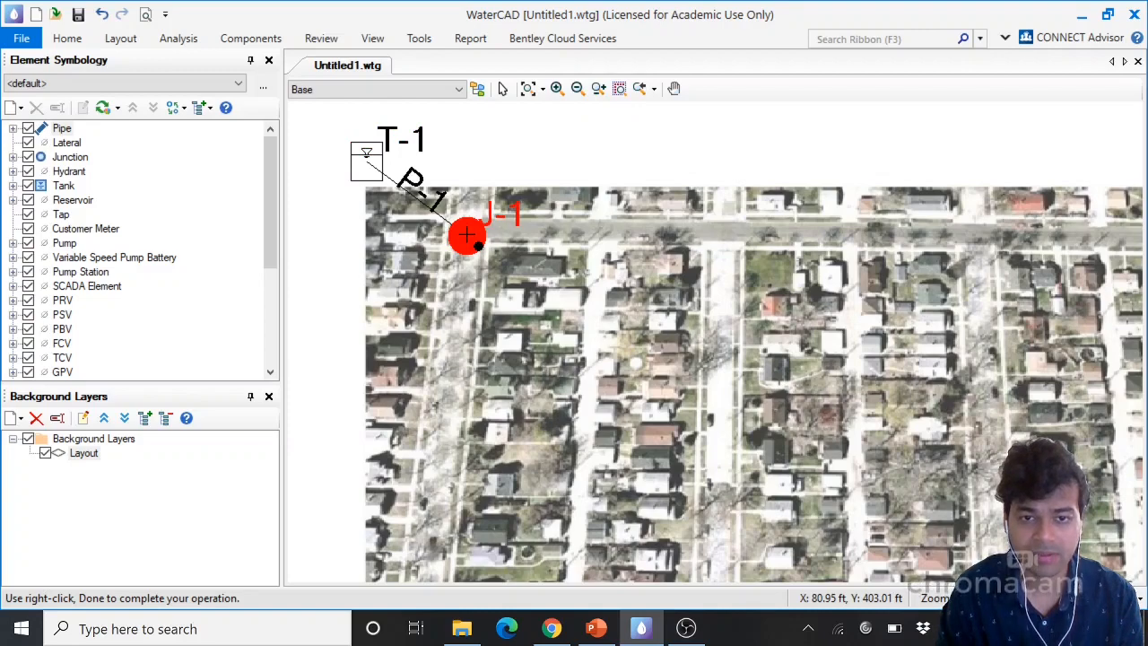
scroll(466, 234, "down", 1)
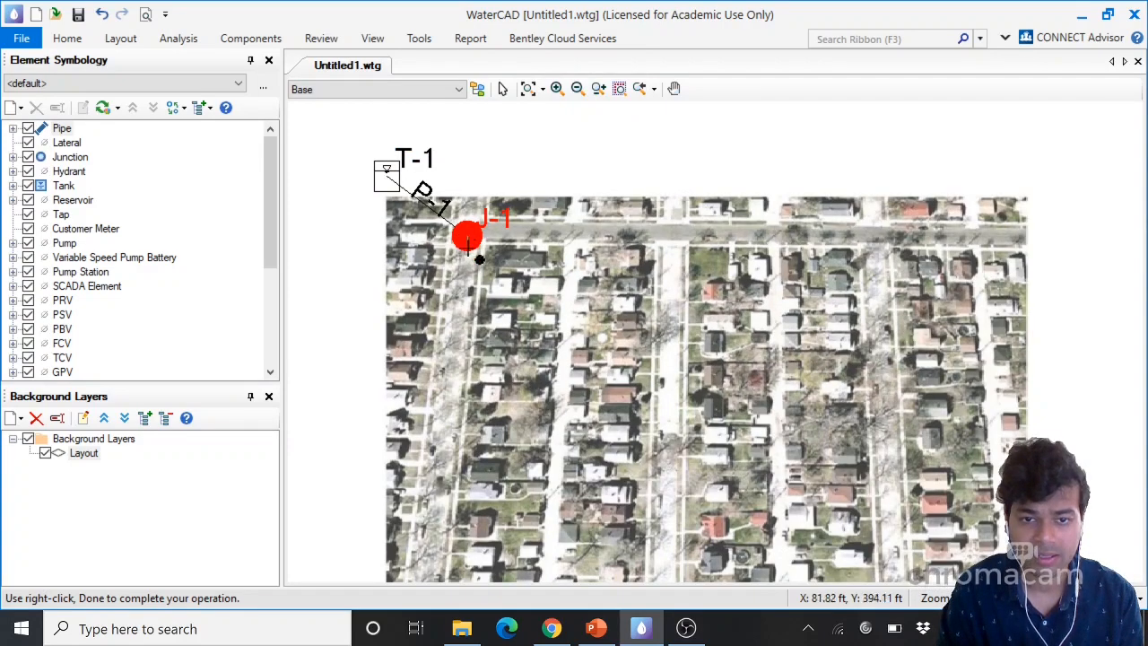
left_click(450, 409)
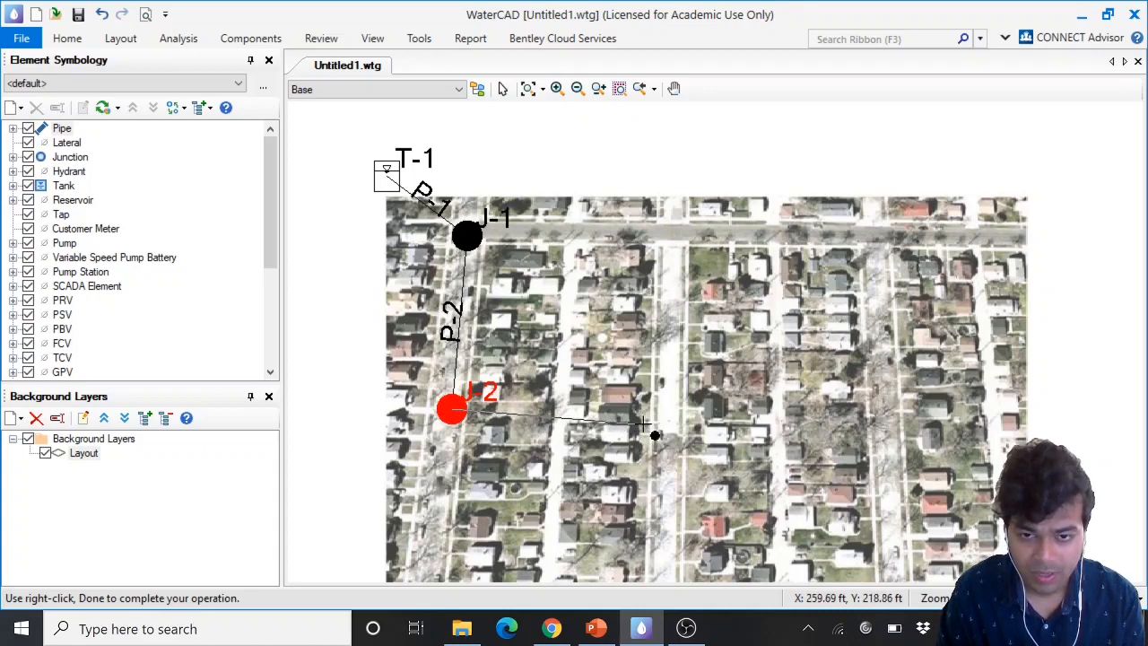
Extend the pipe east to a third junction, then south to a fourth junction at the map's bottom edge, and finish the layout
left_click(559, 416)
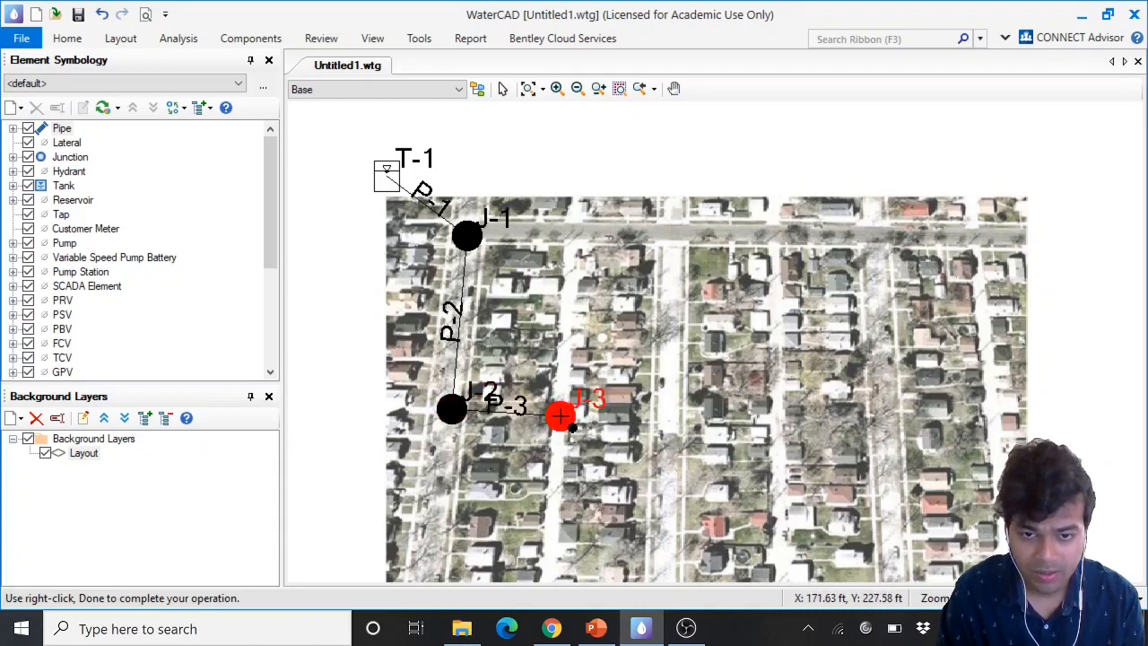
scroll(559, 416, "down", 1)
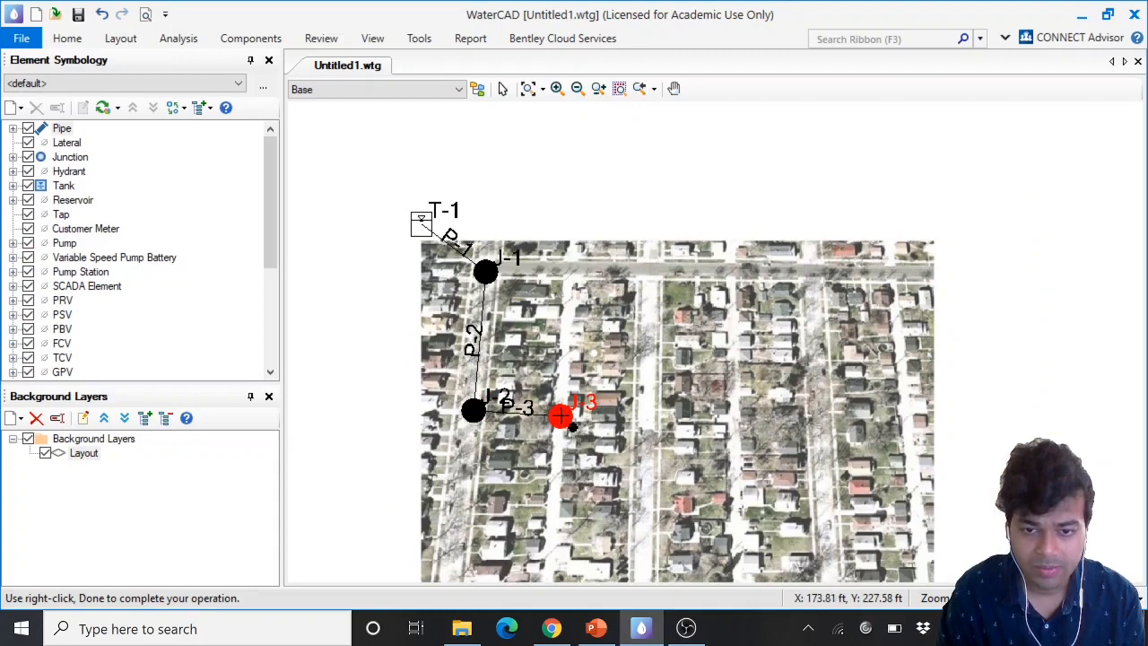
scroll(560, 416, "down", 1)
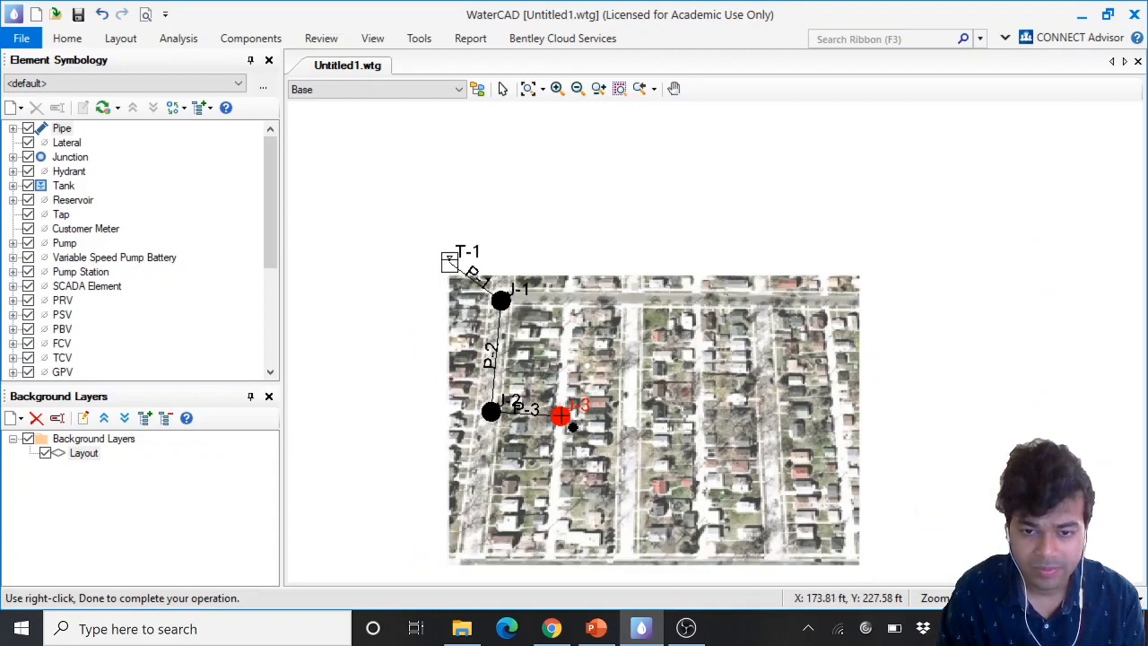
left_click(550, 553)
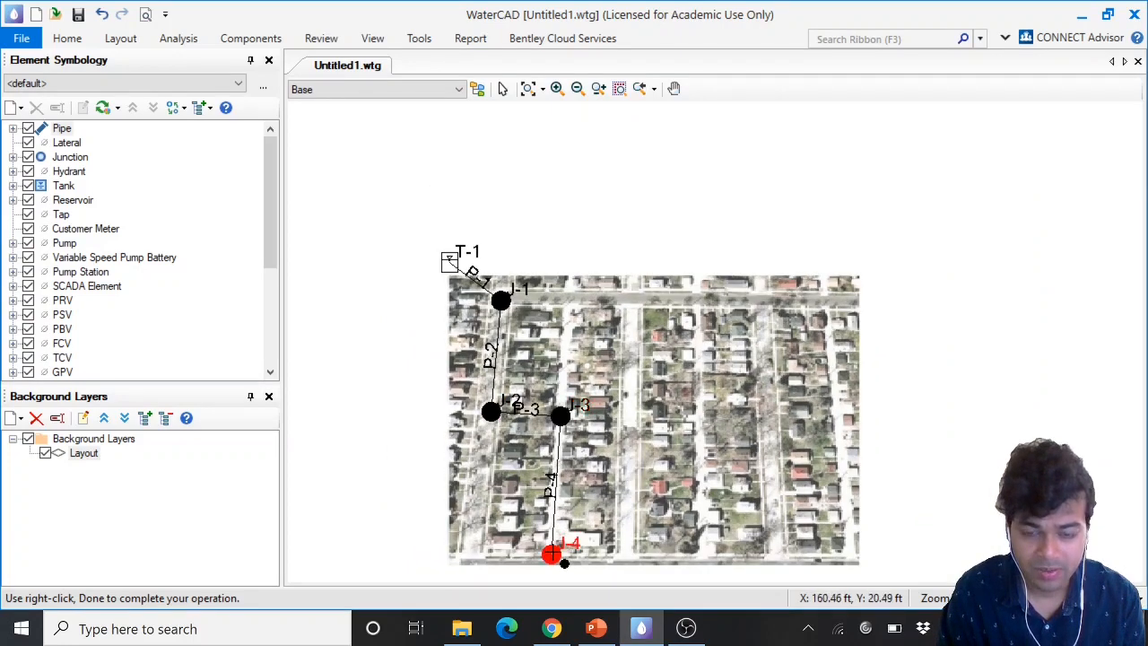
right_click(553, 557)
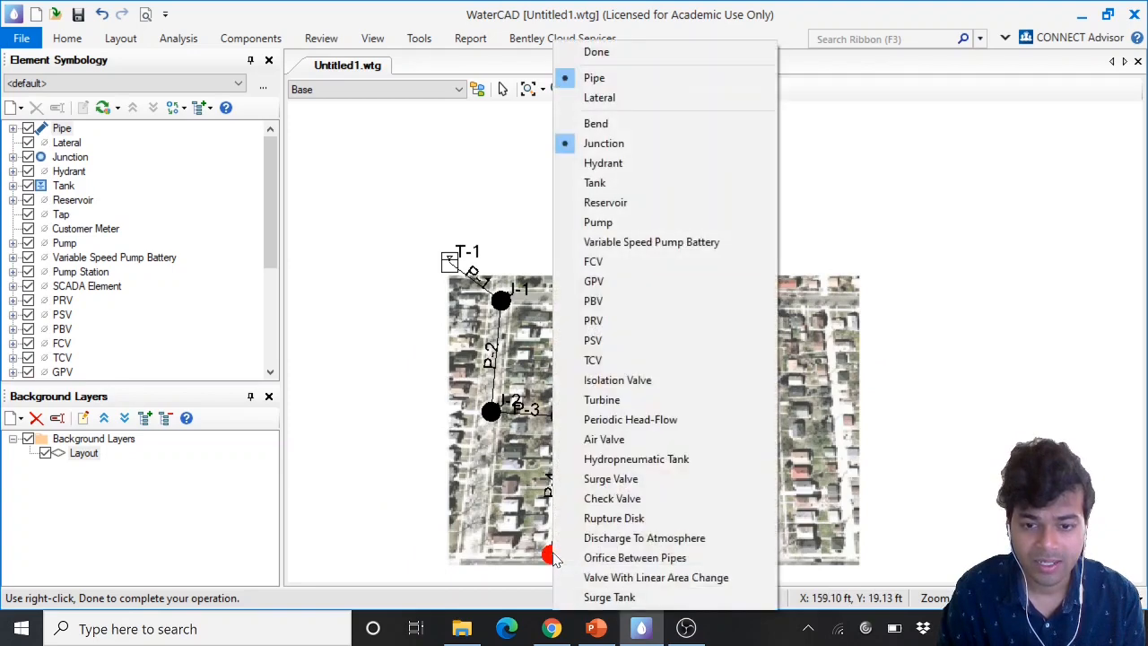
left_click(628, 54)
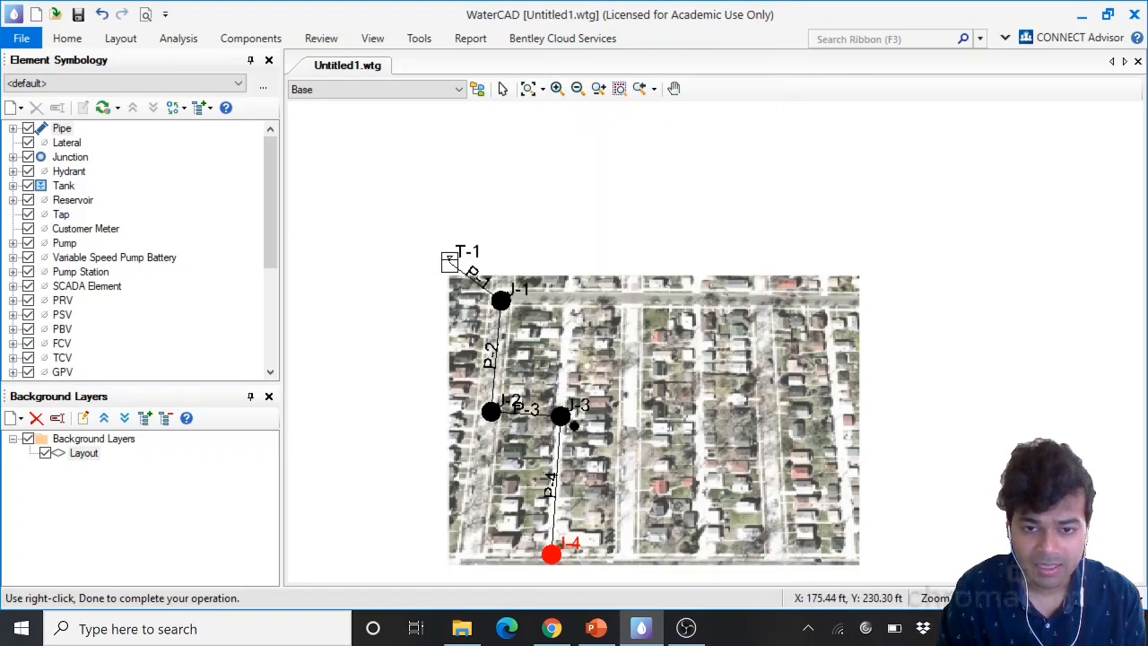
Draw a pipe from J-3 north to a new junction on the top street, connect it back to J-1, and finish
left_click(561, 414)
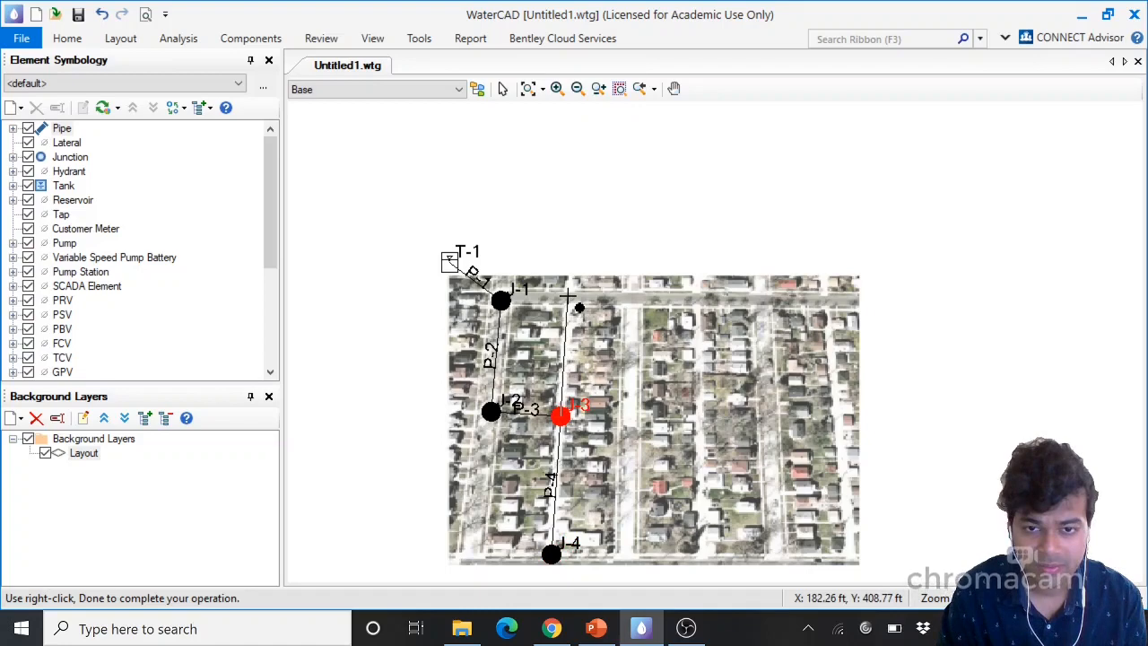
left_click(567, 296)
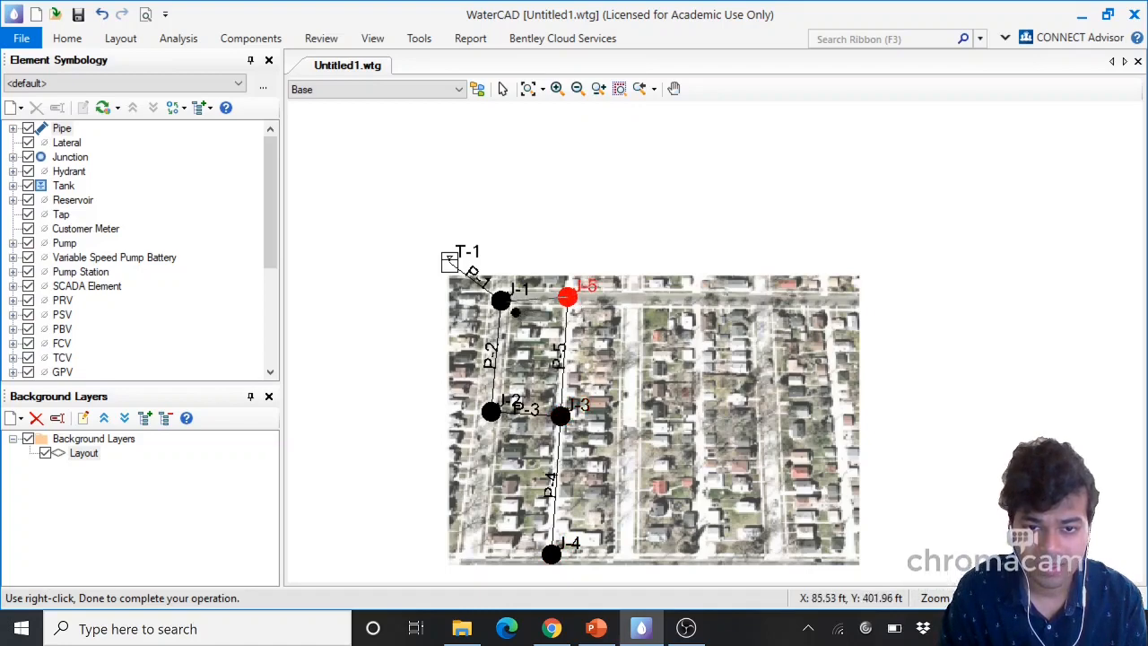
left_click(500, 300)
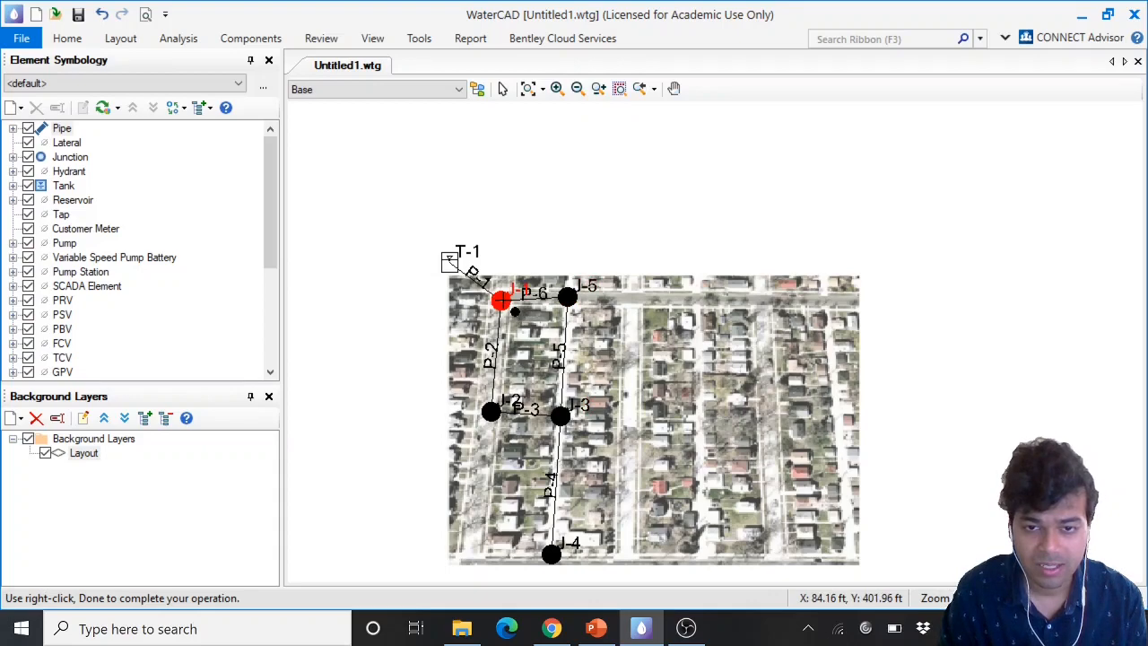
right_click(502, 300)
left_click(582, 54)
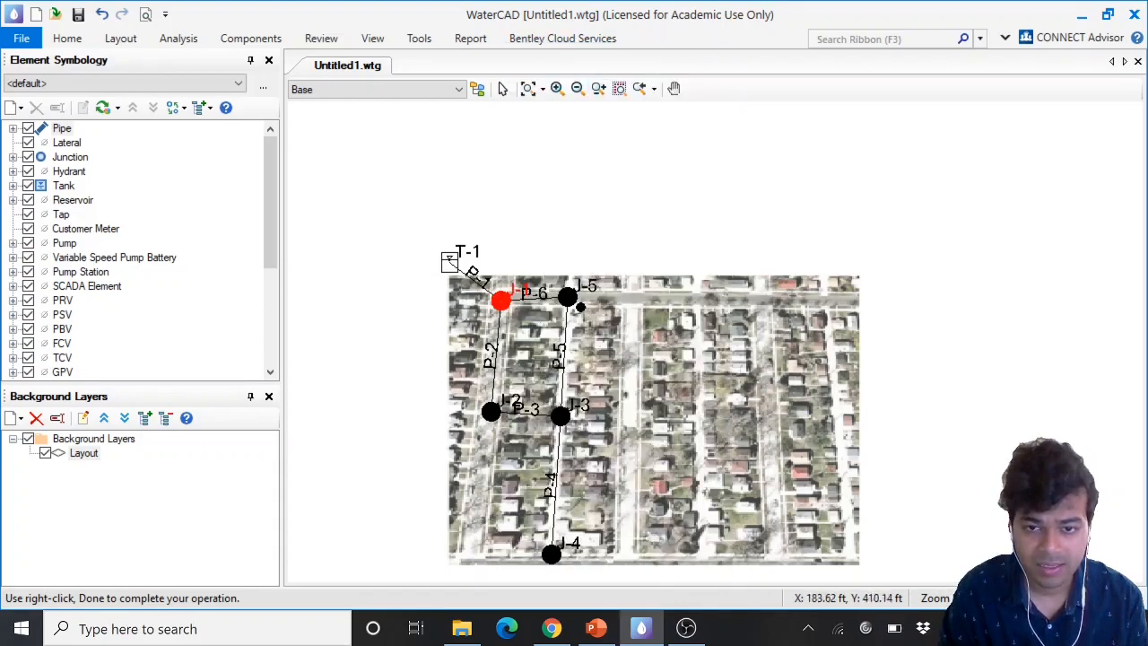
Draw pipes from J-5 east to a new junction on the top street, south to another new junction, then west to J-3, and finish
left_click(568, 297)
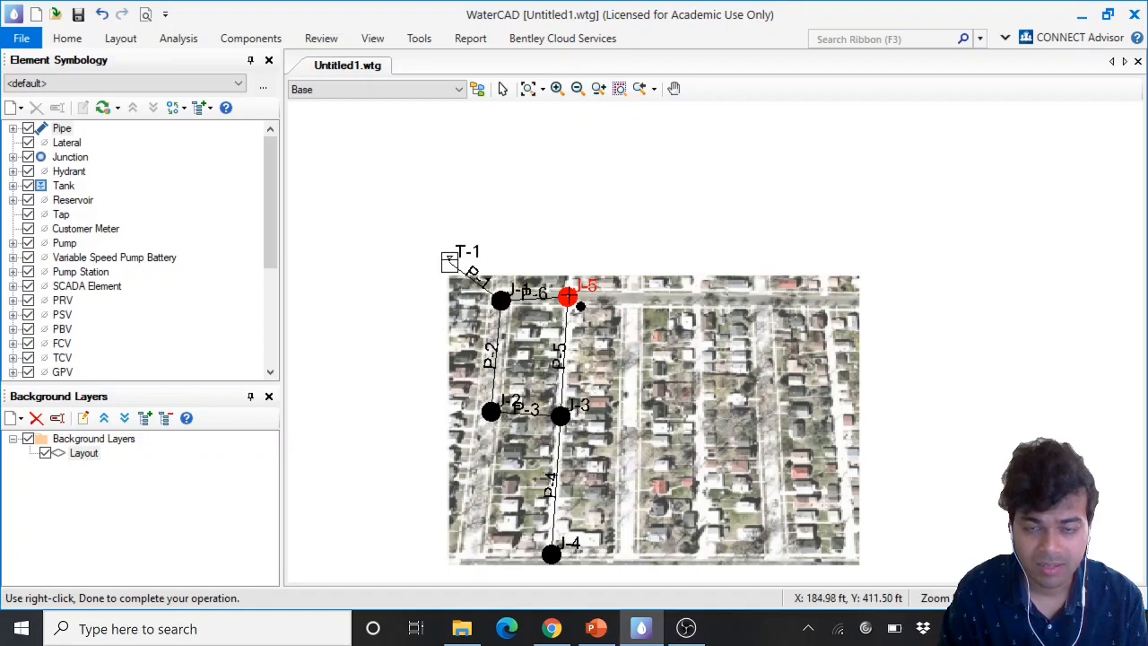
left_click(632, 297)
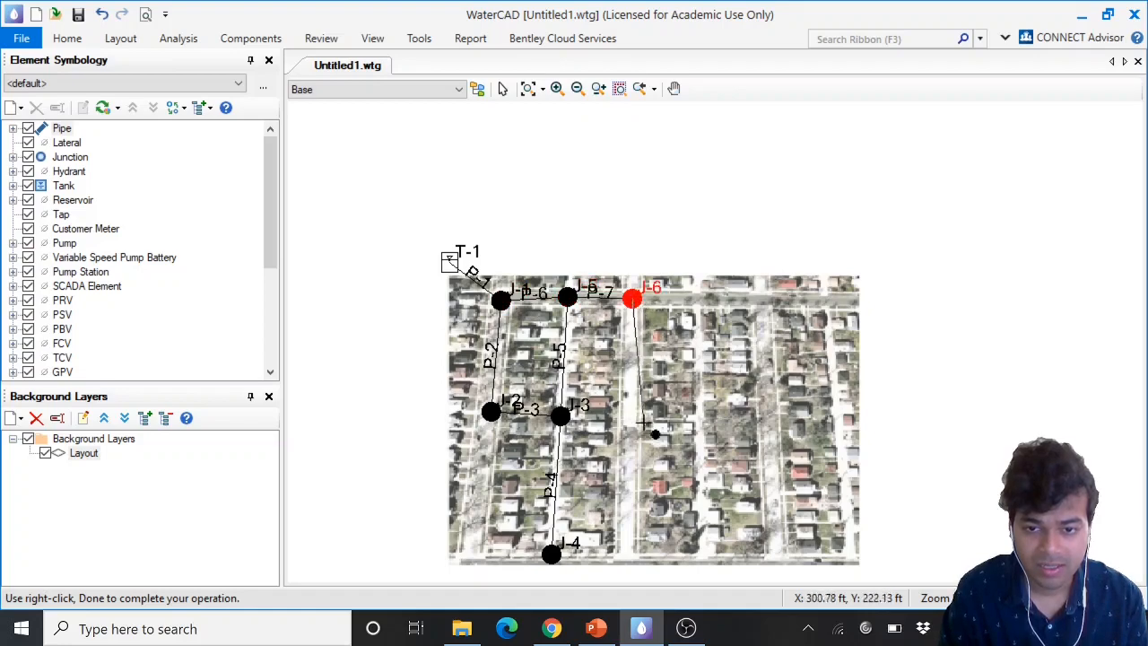
left_click(632, 423)
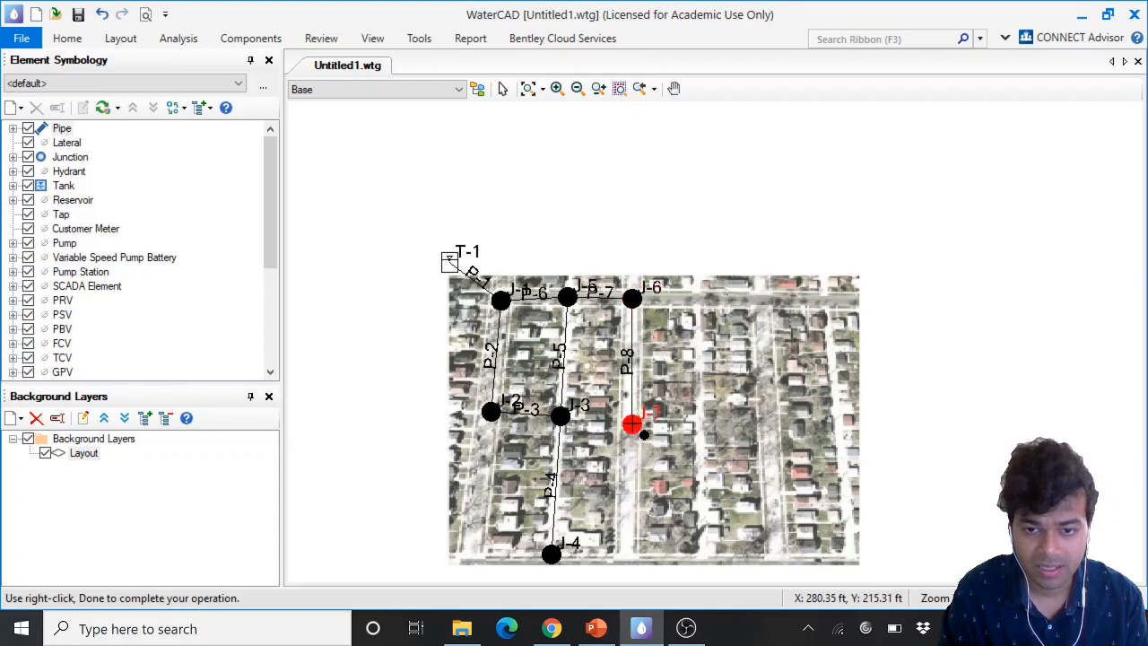
left_click(560, 415)
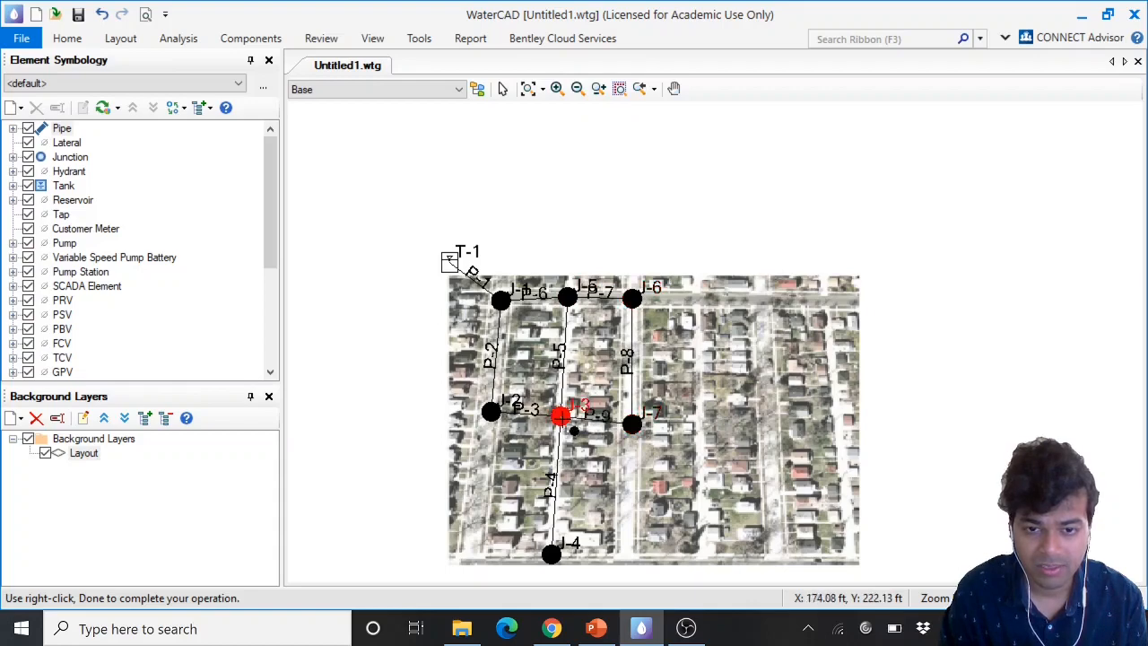
right_click(559, 416)
left_click(599, 49)
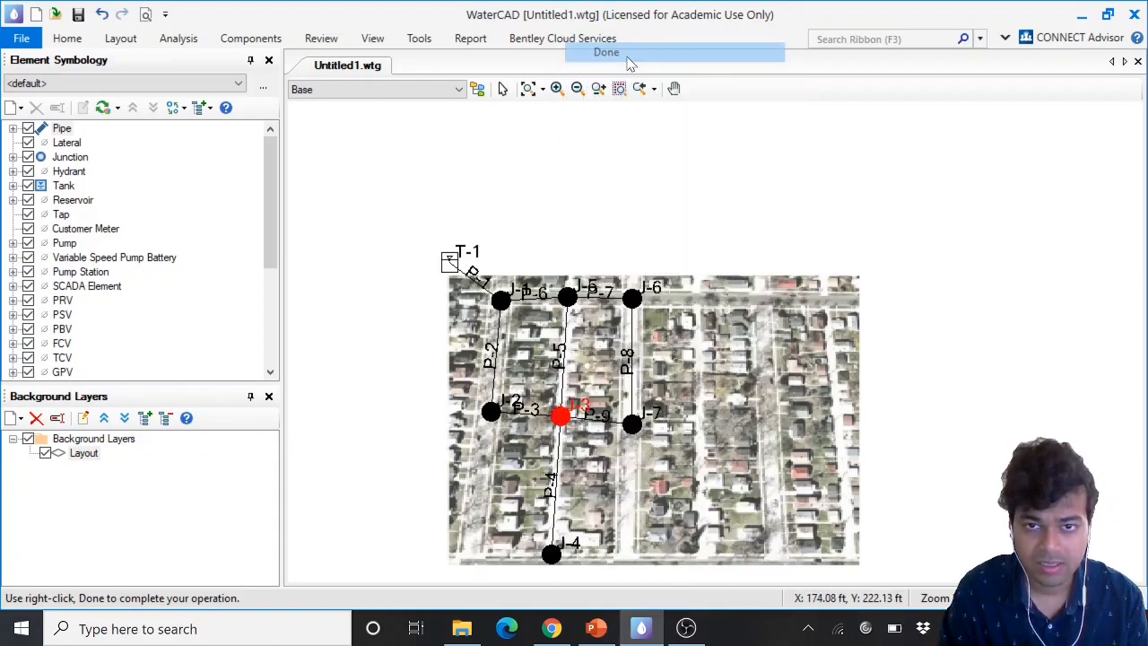
Draw a pipe from J-7 south to a new junction at the map's bottom edge, and finish the layout
left_click(632, 423)
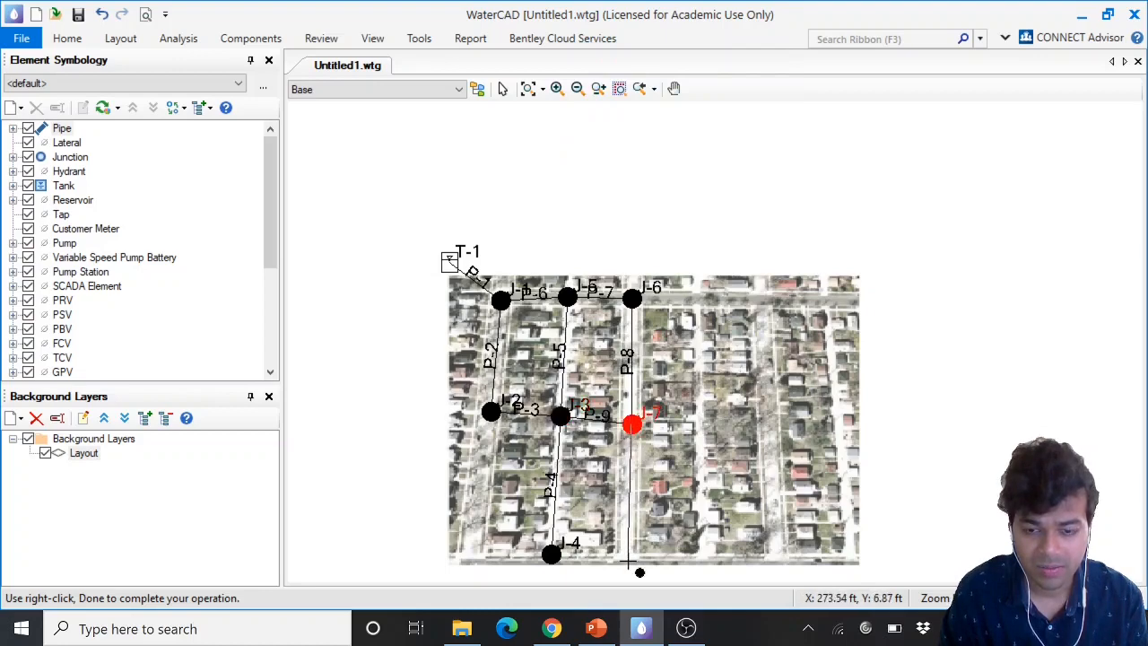
left_click(628, 563)
right_click(639, 568)
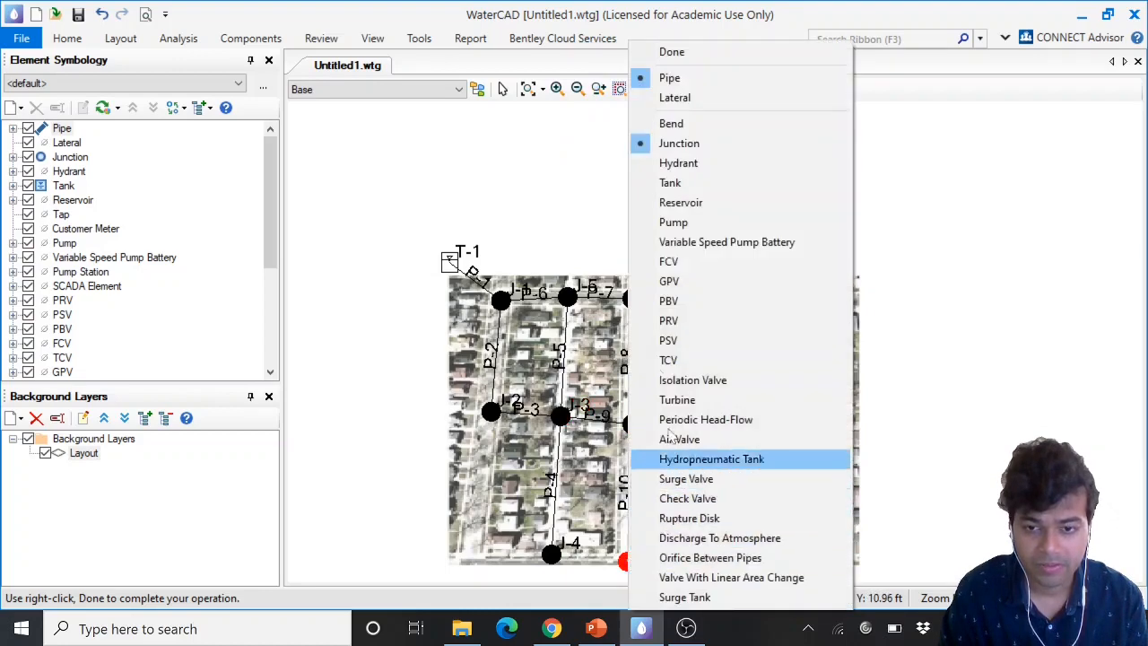
left_click(671, 52)
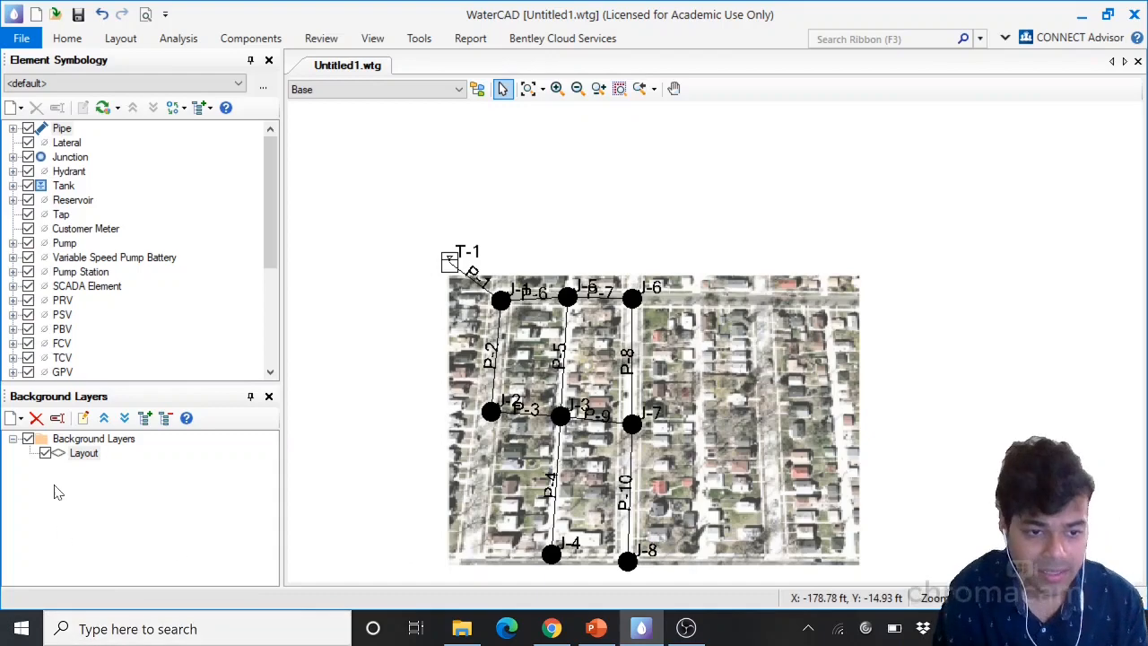
Hide the Layout background layer so only the network is displayed
left_click(44, 453)
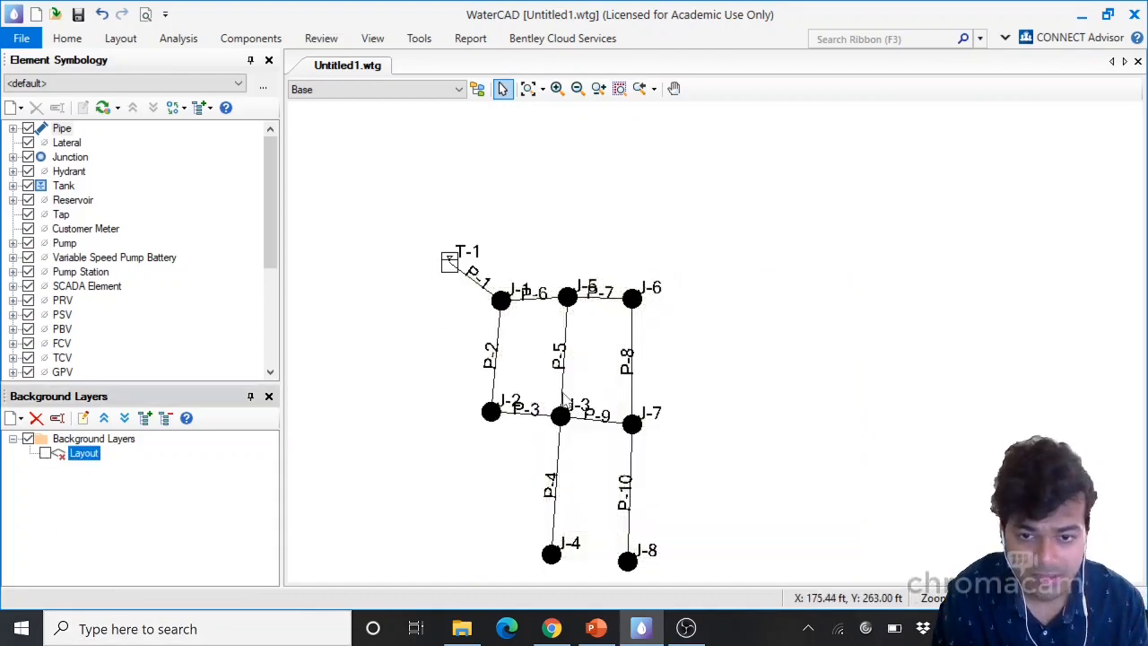
middle_click_drag(502, 424, 545, 365)
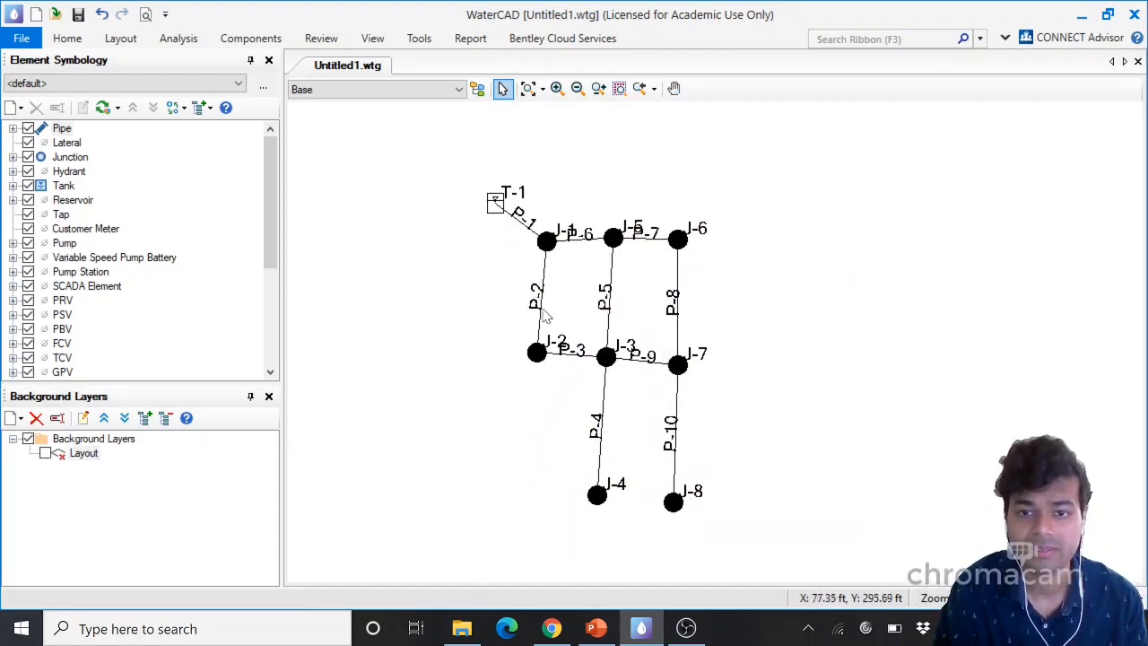
Examine the finished network of tank, pipes and junctions
scroll(544, 309, "up", 1)
mouse_move(688, 296)
middle_mouse_down()
mouse_move(654, 295)
mouse_move(665, 271)
middle_mouse_up()
scroll(653, 278, "up", 1)
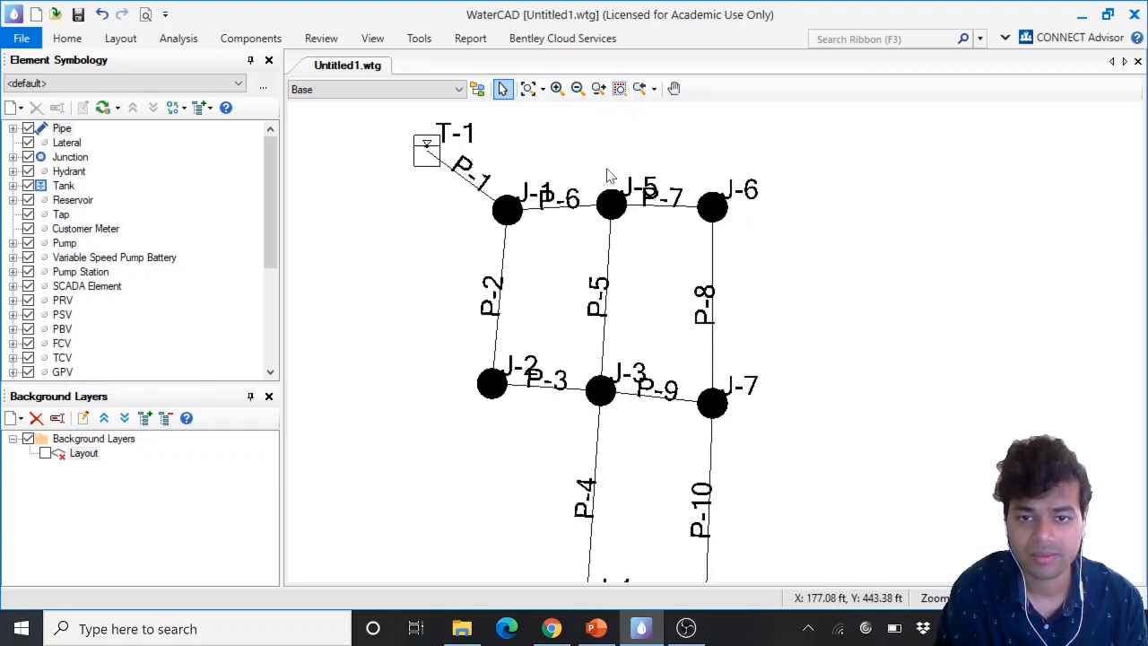
scroll(615, 269, "down", 1)
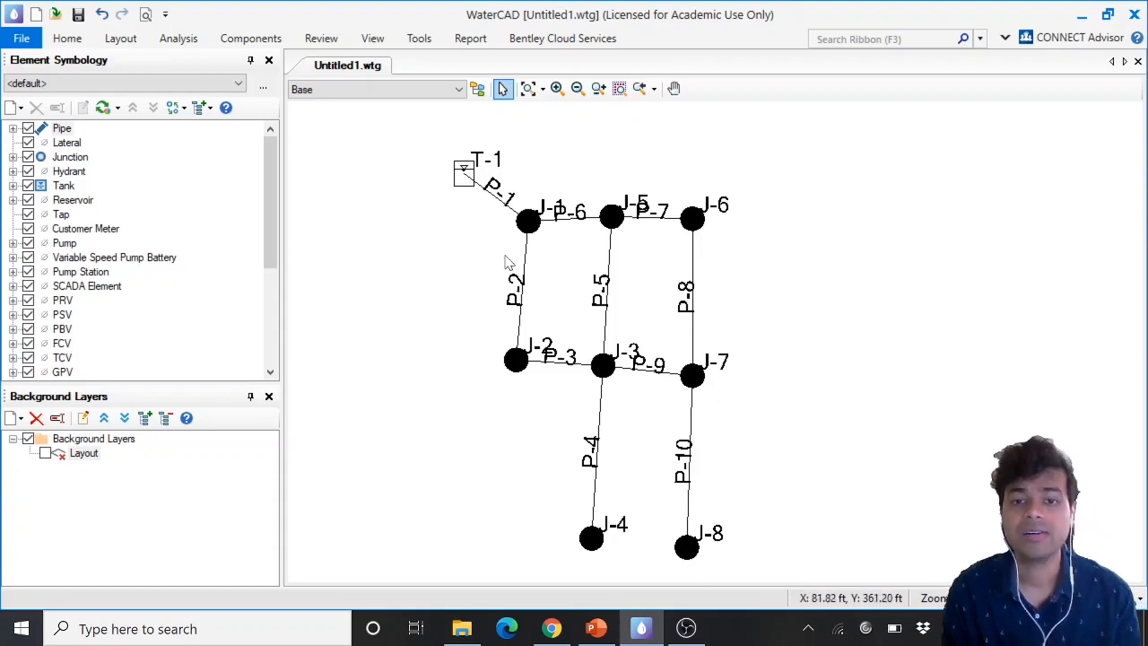
scroll(486, 253, "up", 1)
scroll(487, 254, "down", 1)
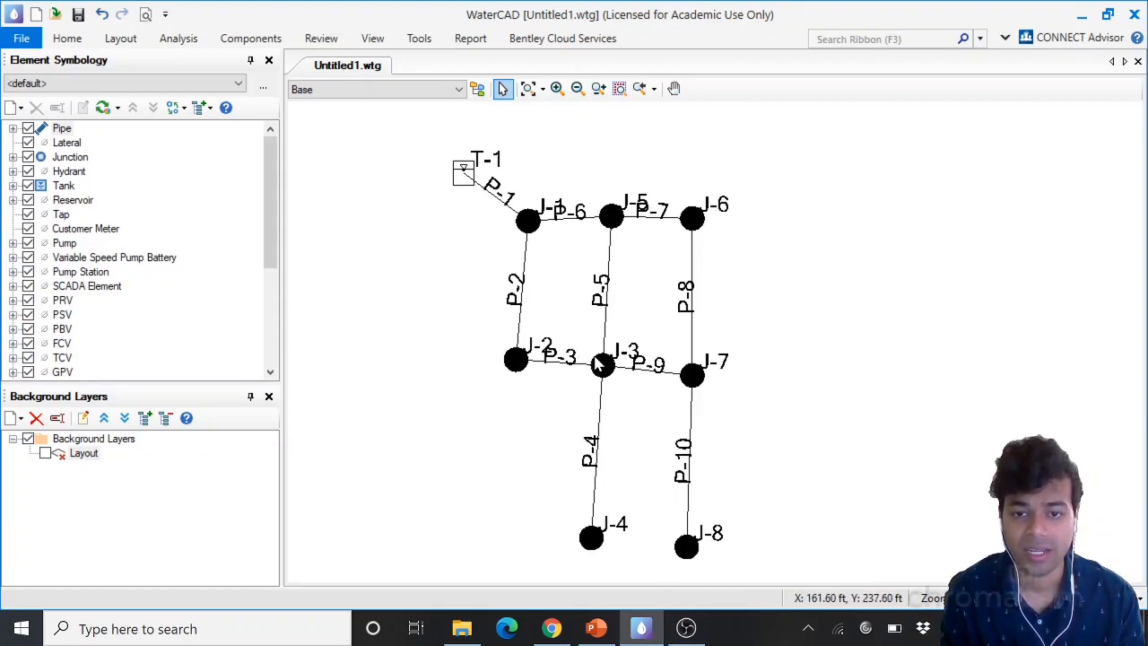
middle_click_drag(717, 258, 736, 250)
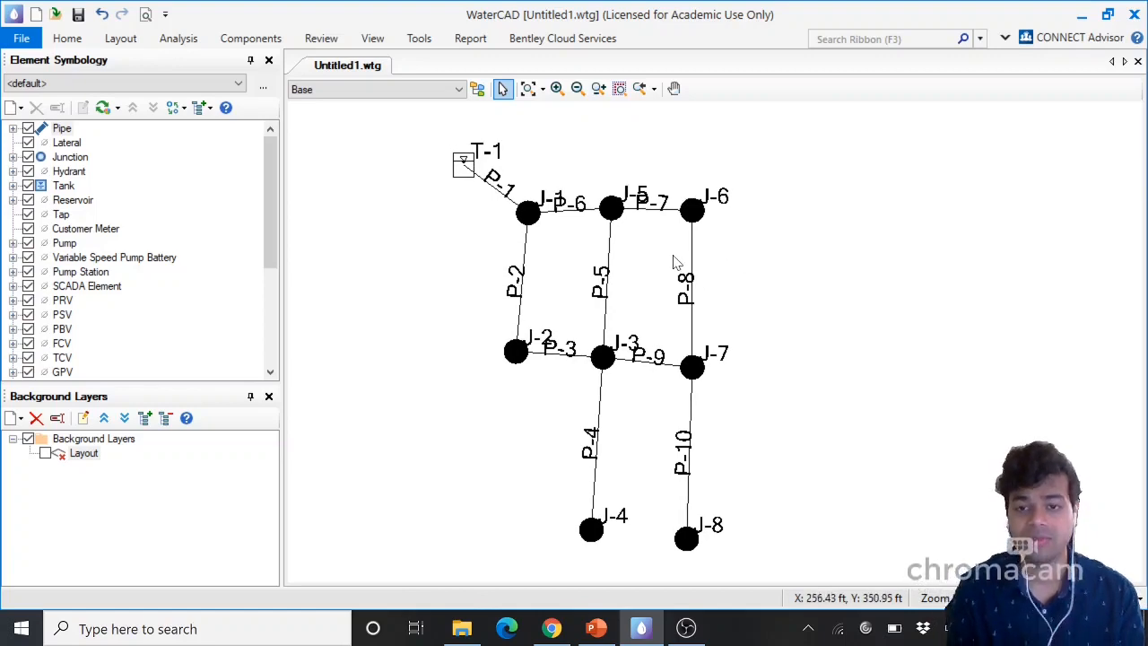
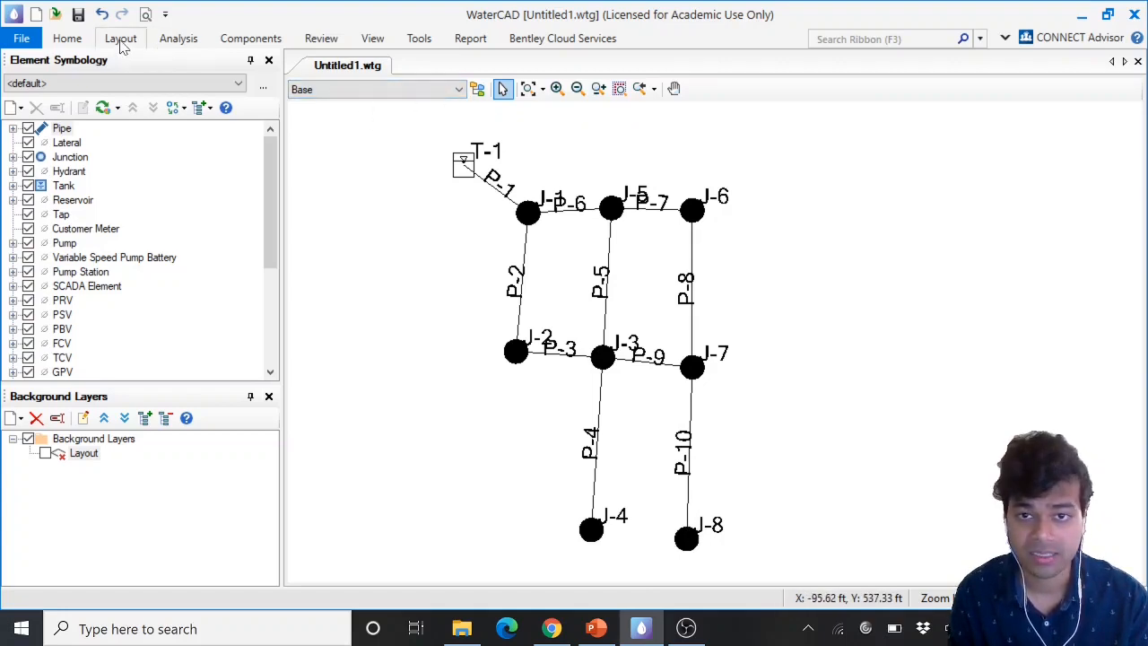
Open the Pipe FlexTable and enlarge it so the user-defined length columns are shown
left_click(375, 41)
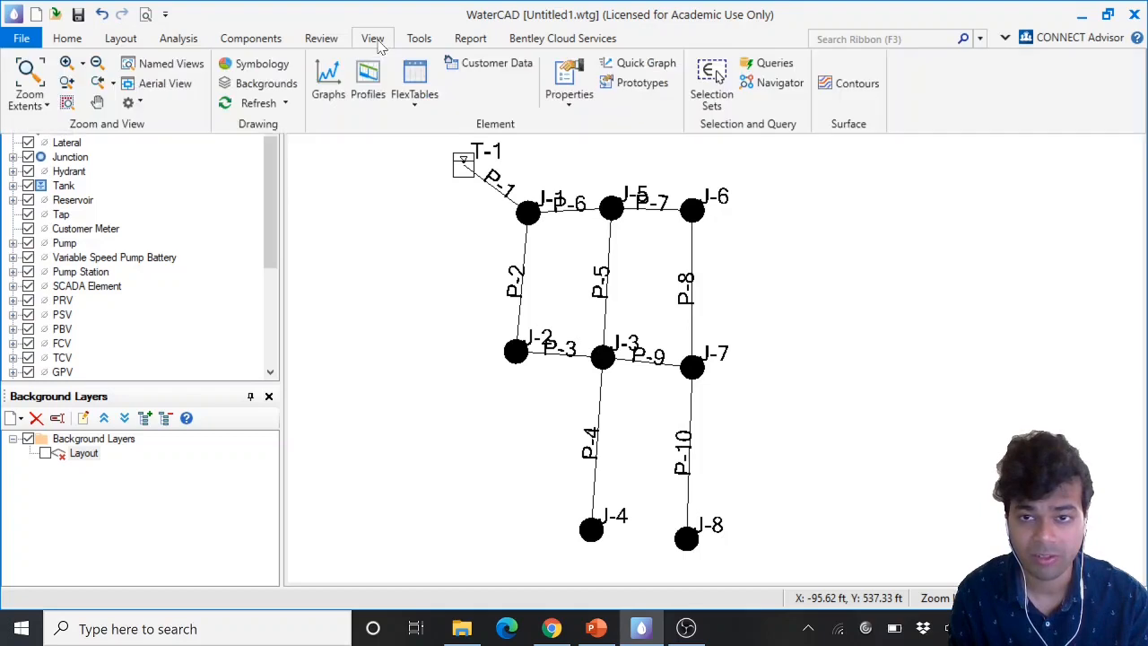
left_click(415, 106)
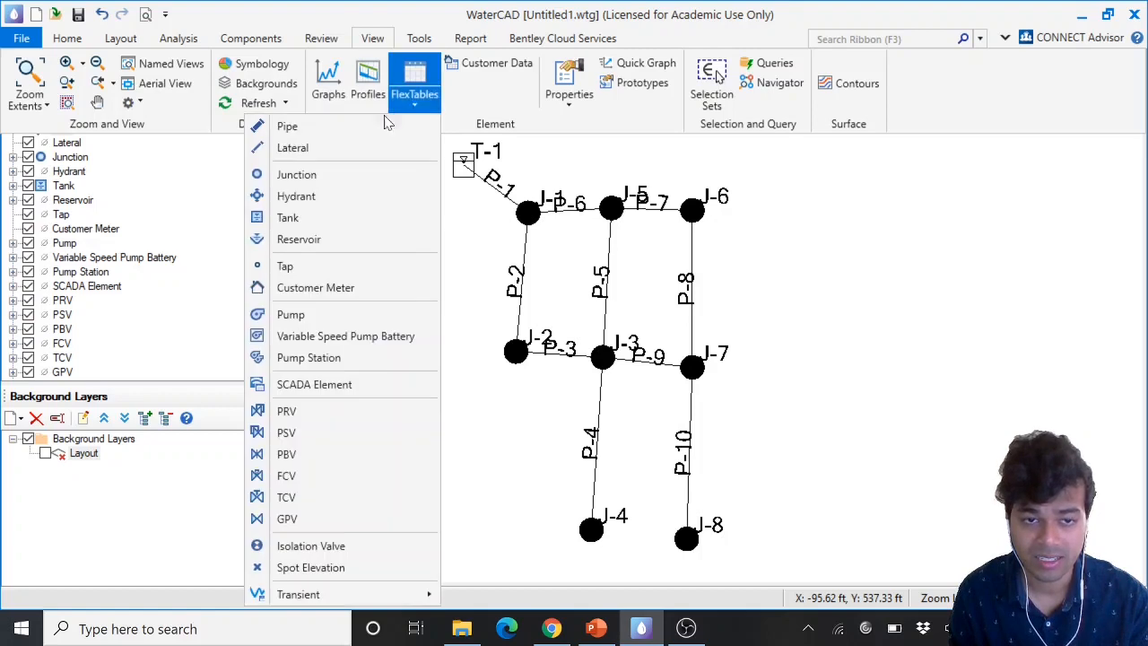
left_click(320, 135)
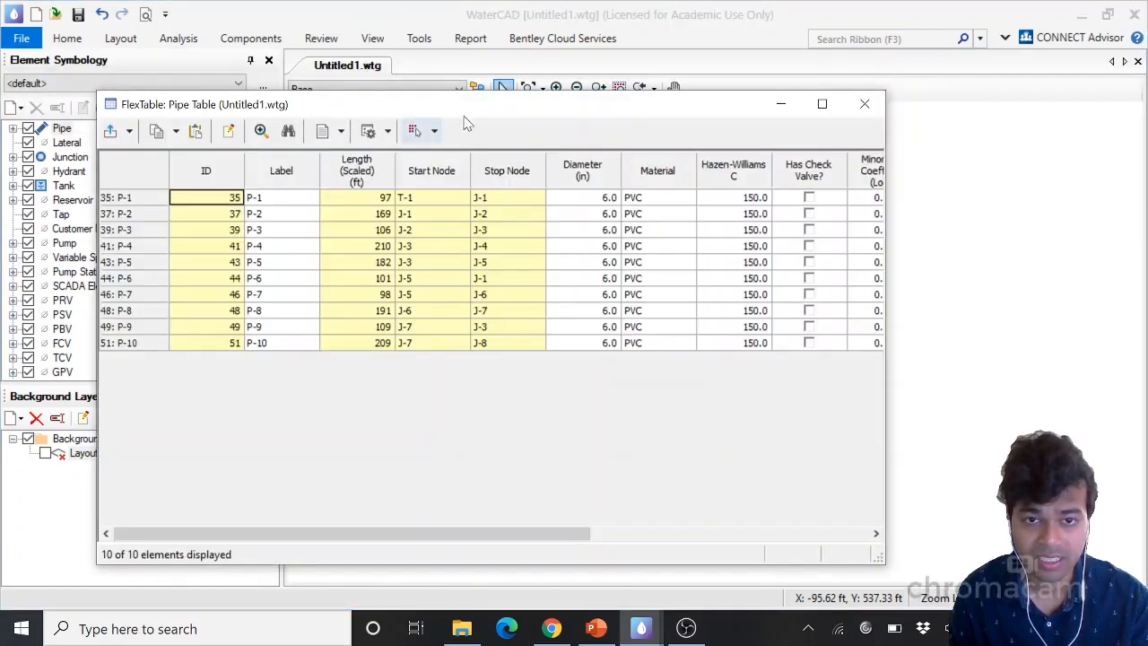
left_click_drag(484, 108, 479, 47)
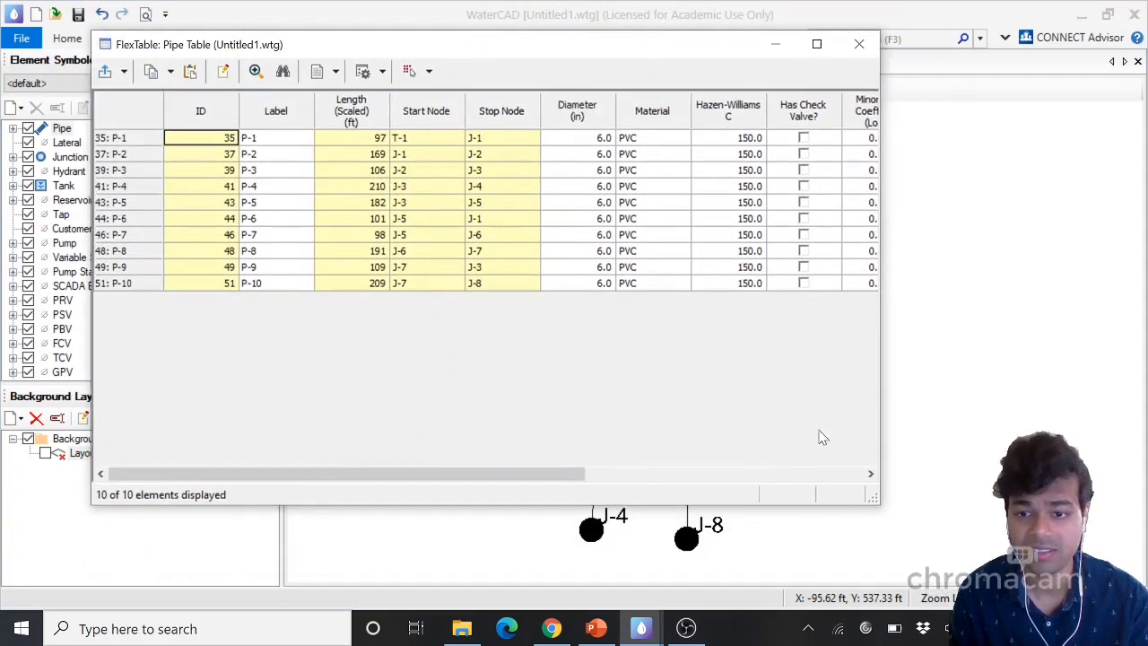
left_click_drag(882, 506, 1099, 567)
left_click_drag(1139, 576, 1141, 576)
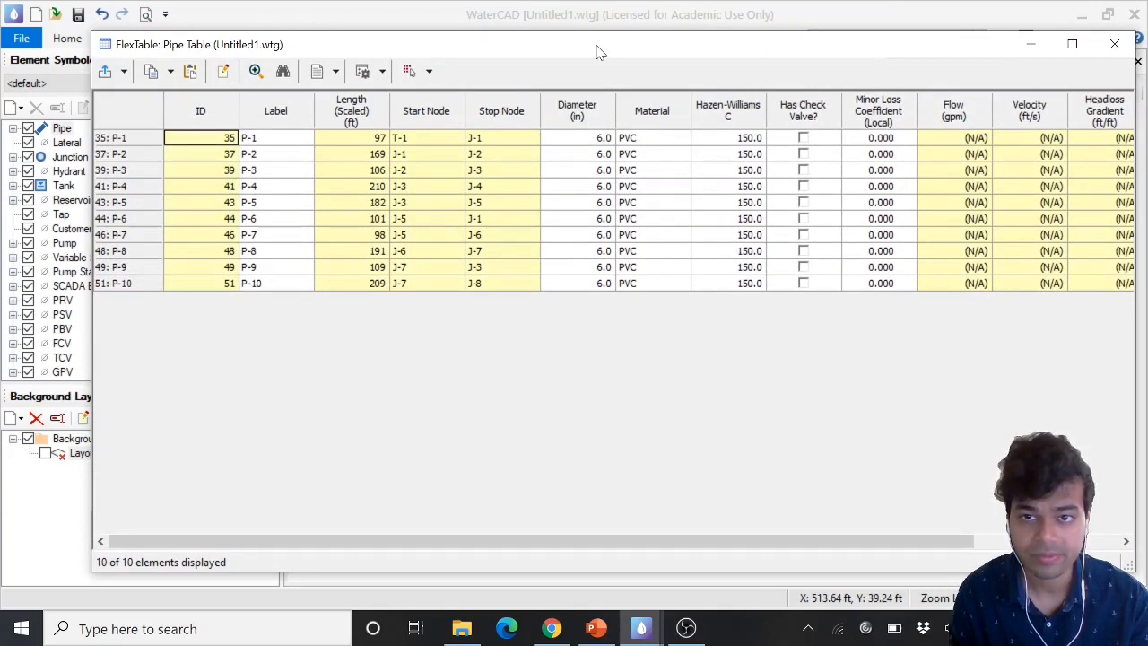
left_click_drag(597, 50, 565, 43)
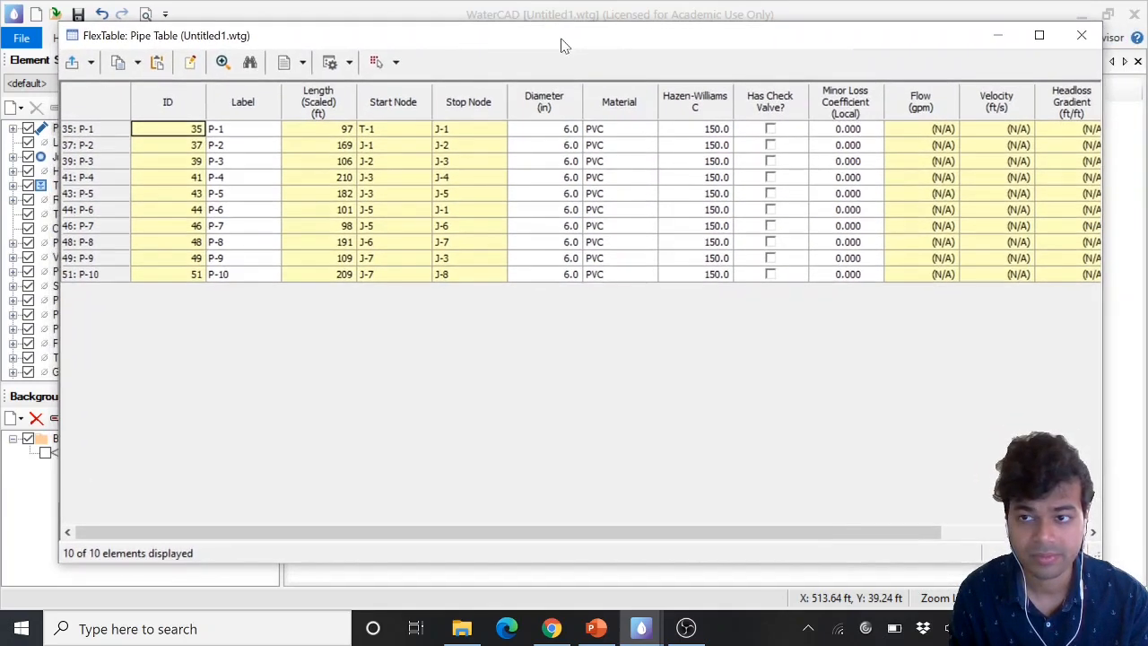
left_click_drag(628, 538, 879, 545)
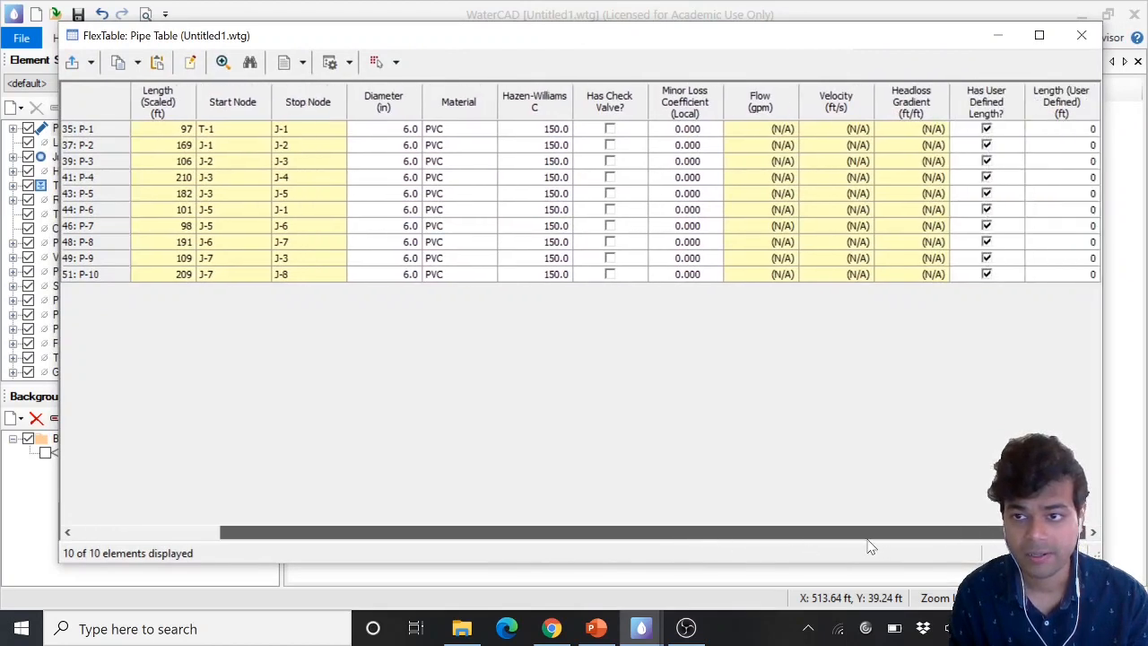
mouse_move(847, 545)
left_mouse_down()
mouse_move(592, 545)
mouse_move(850, 538)
left_mouse_up()
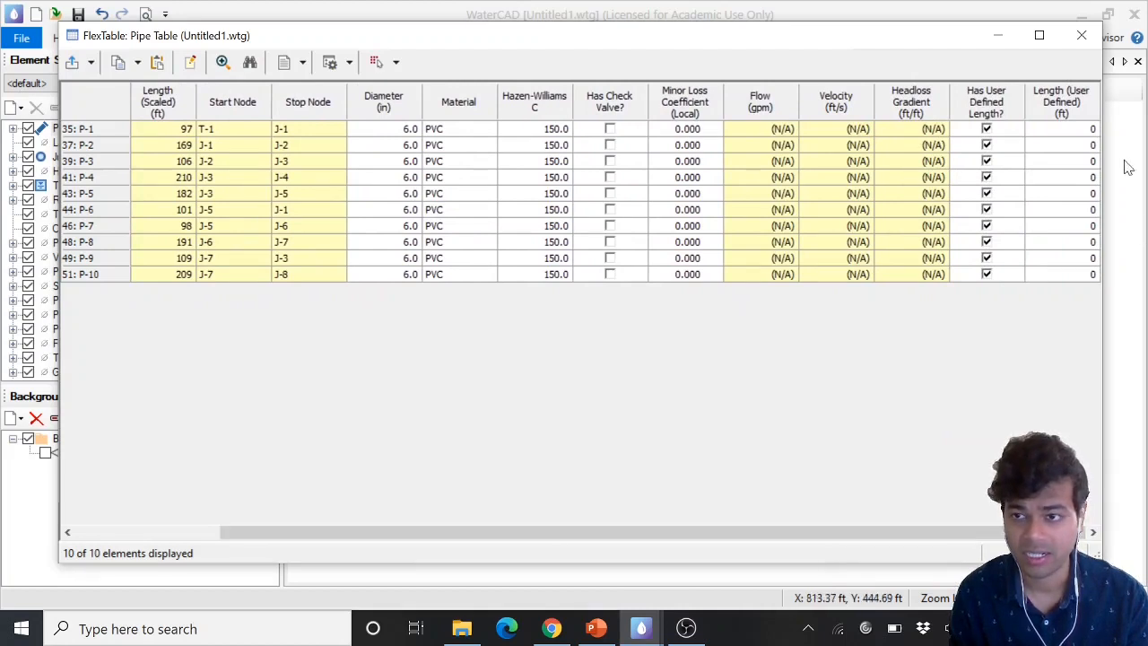
Review the lab handout's table of required pipe lengths
left_click(1065, 134)
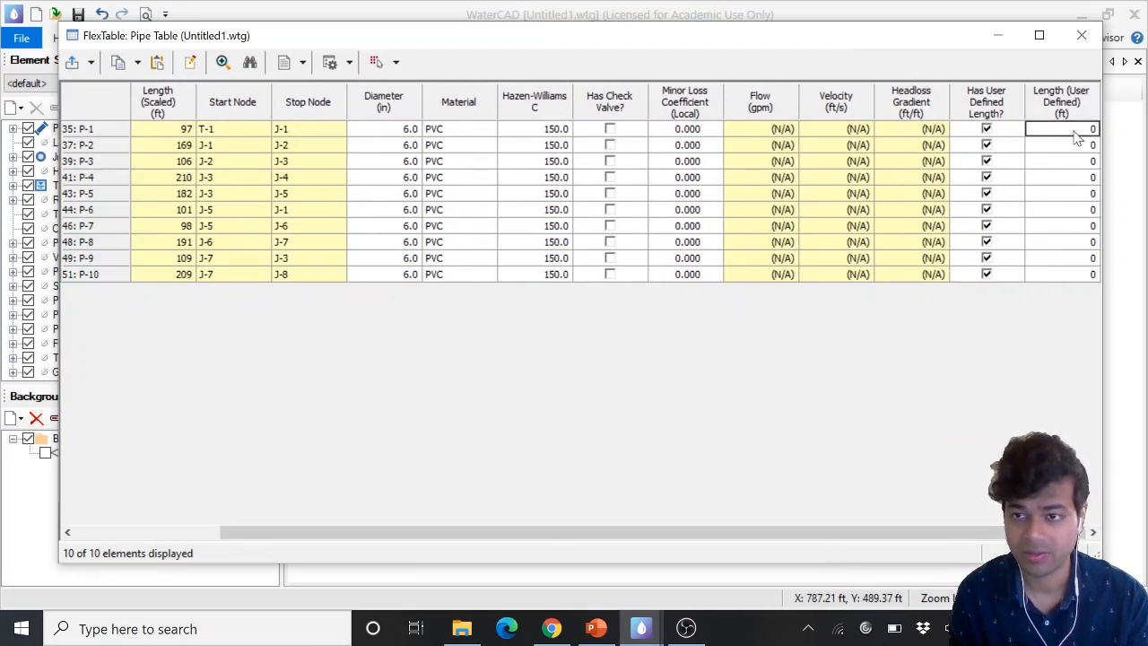
left_click(1088, 135)
left_click(1076, 143)
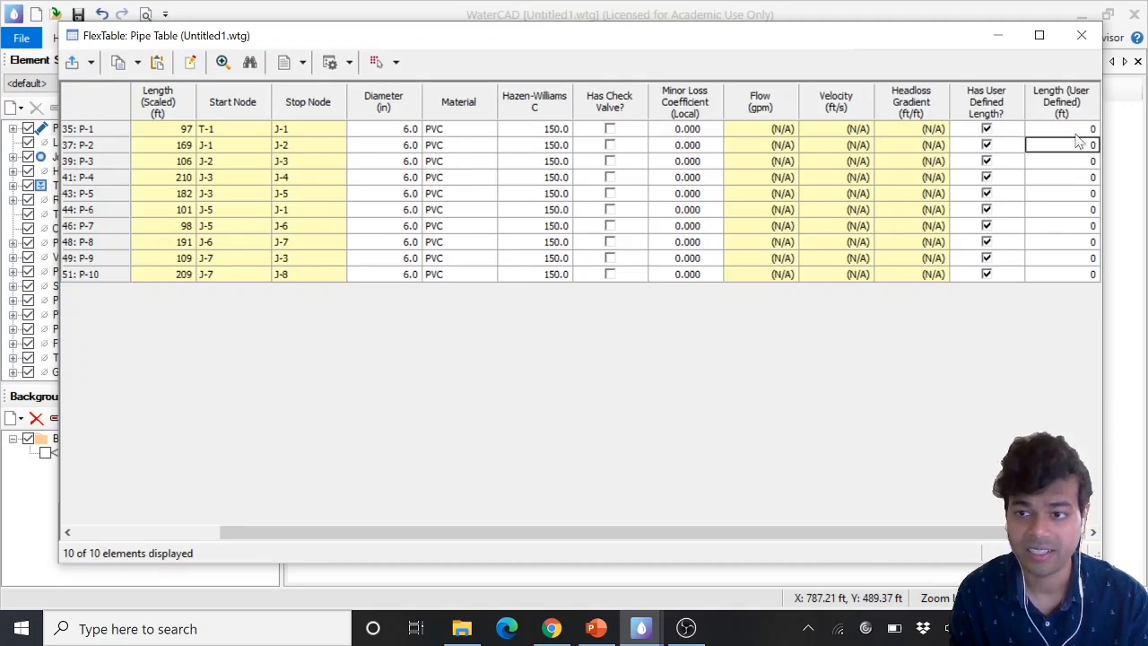
left_click(1075, 130)
left_click_drag(1073, 135, 1099, 132)
left_click(1067, 135)
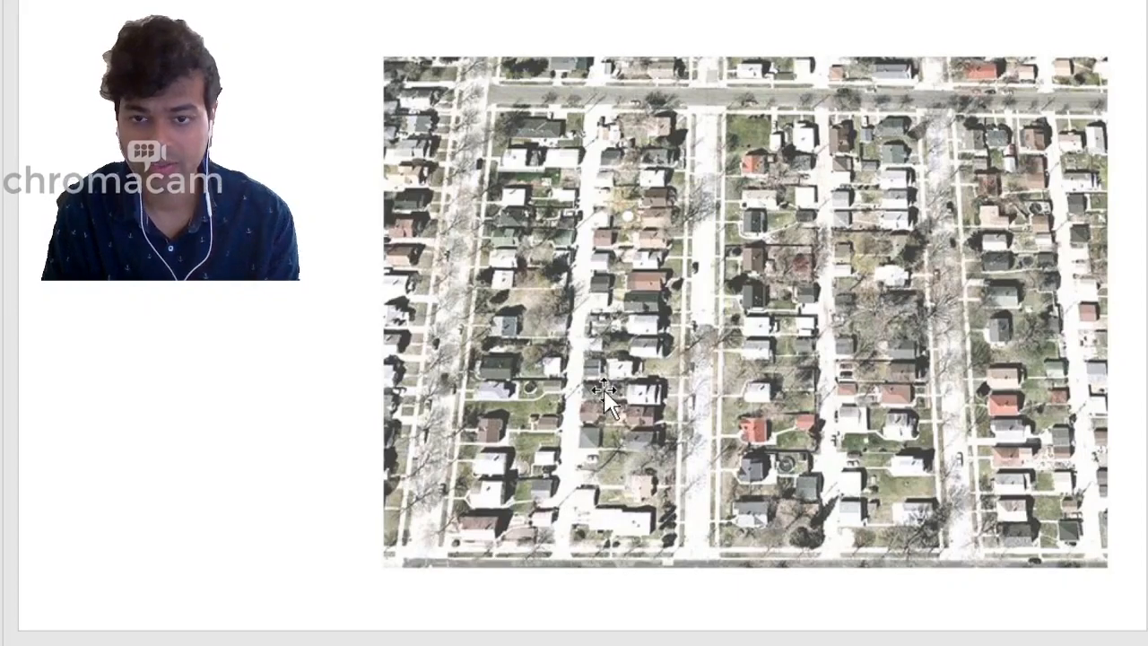
left_click(535, 291)
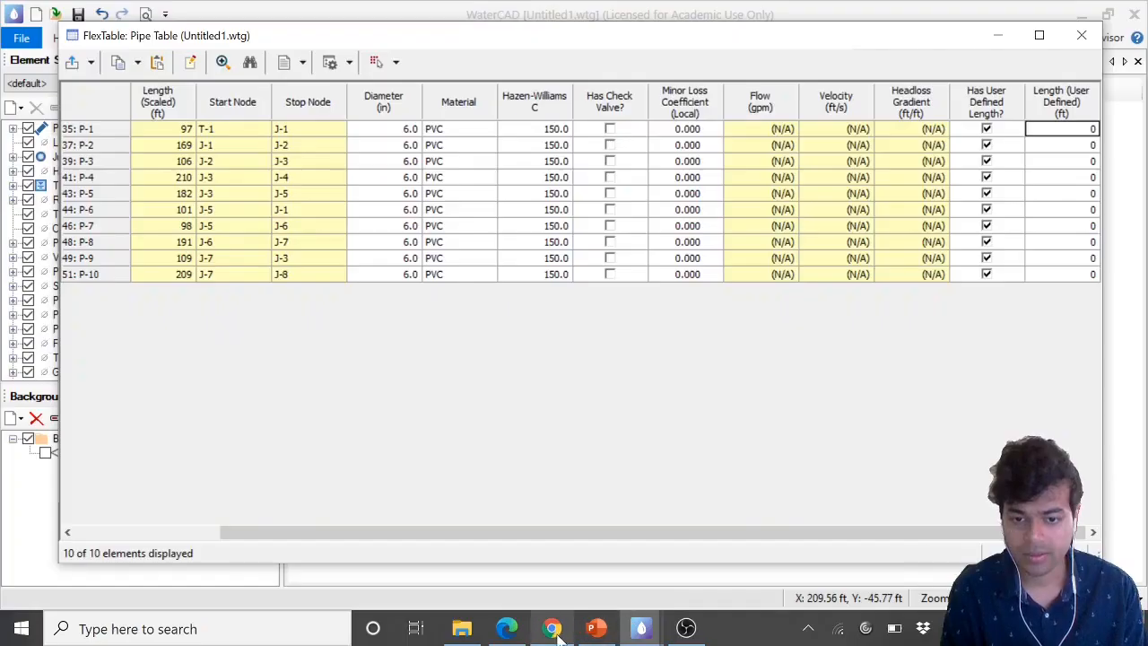
left_click(507, 628)
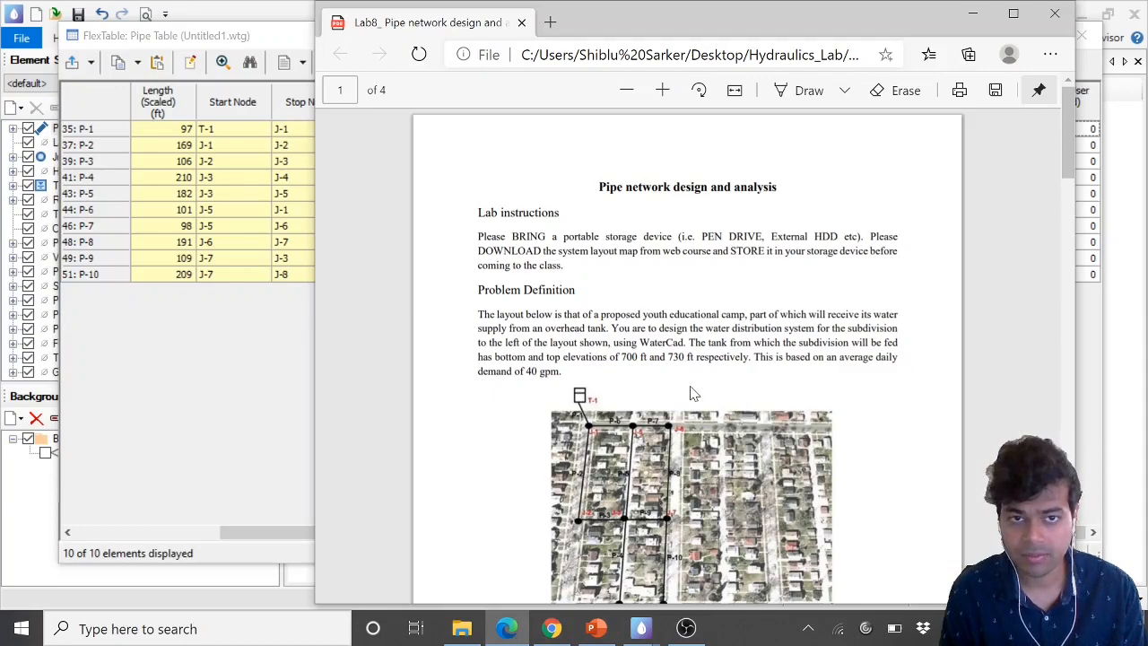
scroll(736, 397, "down", 10)
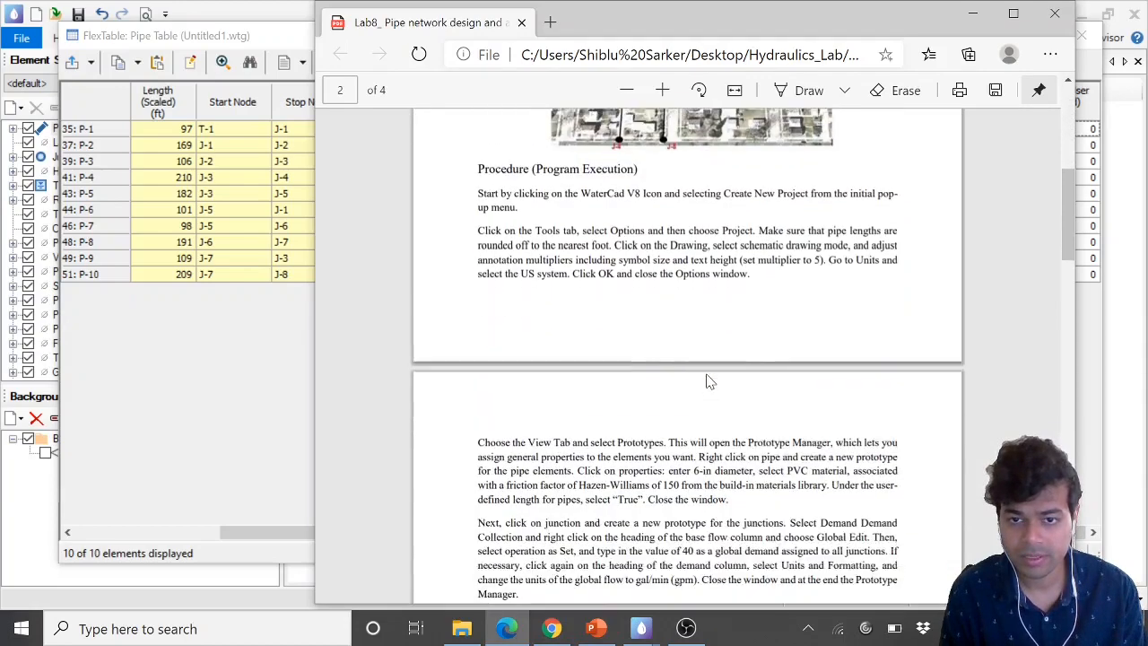
scroll(708, 382, "down", 5)
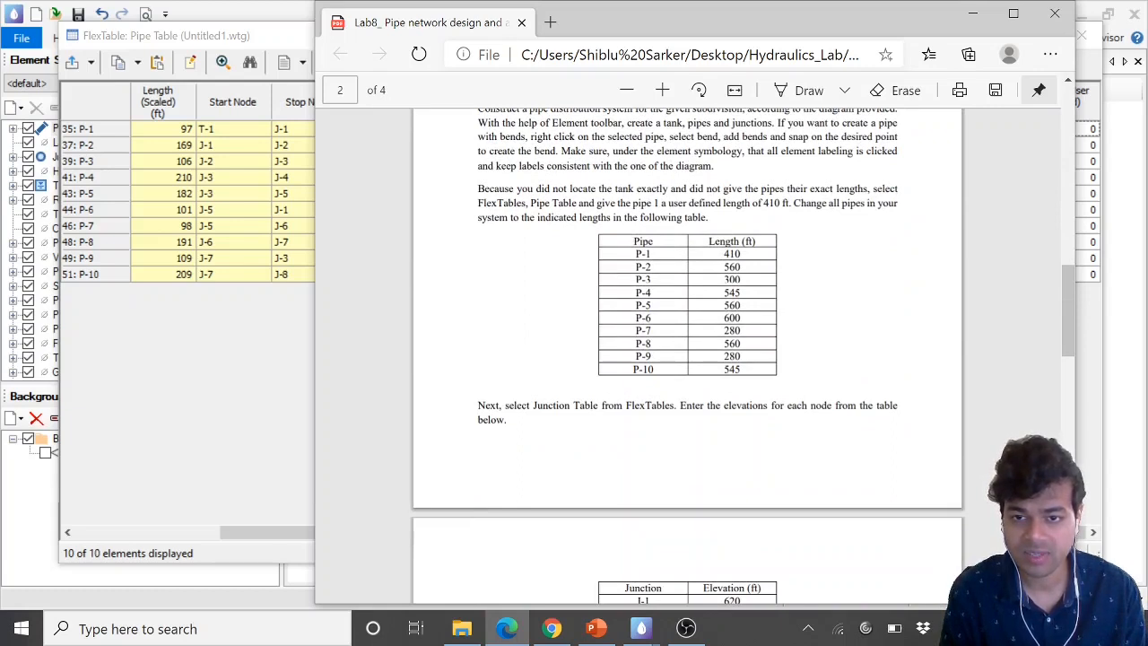
left_click(973, 15)
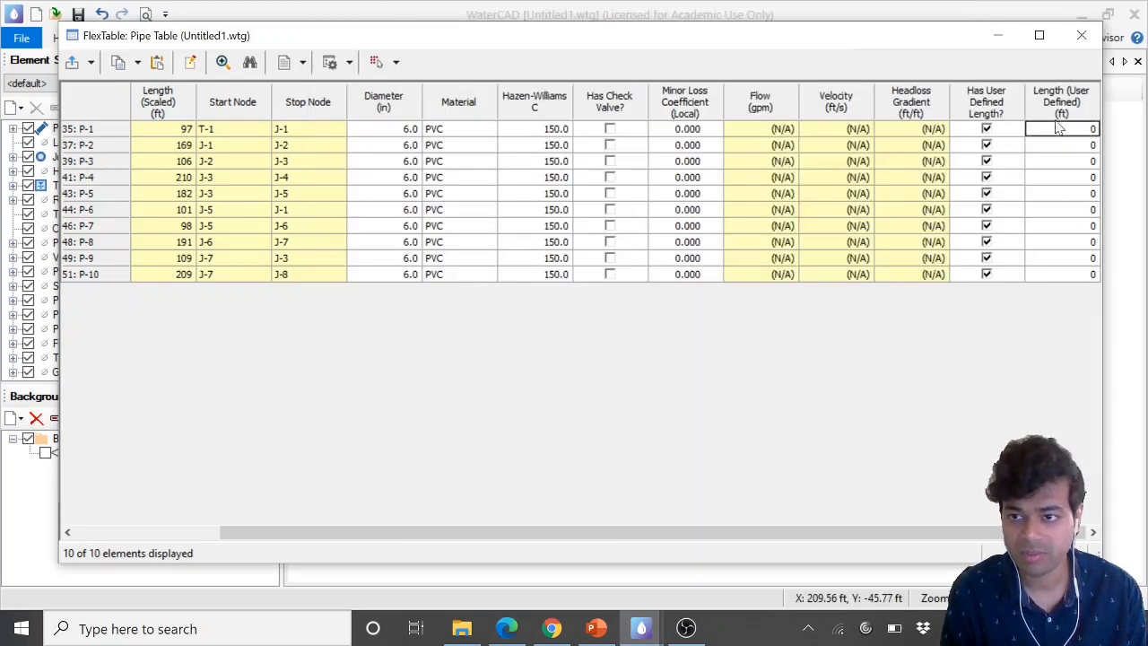
Enter user-defined lengths of 460, 510 and 300 ft for pipes P-1, P-2 and P-3
left_click(1054, 131)
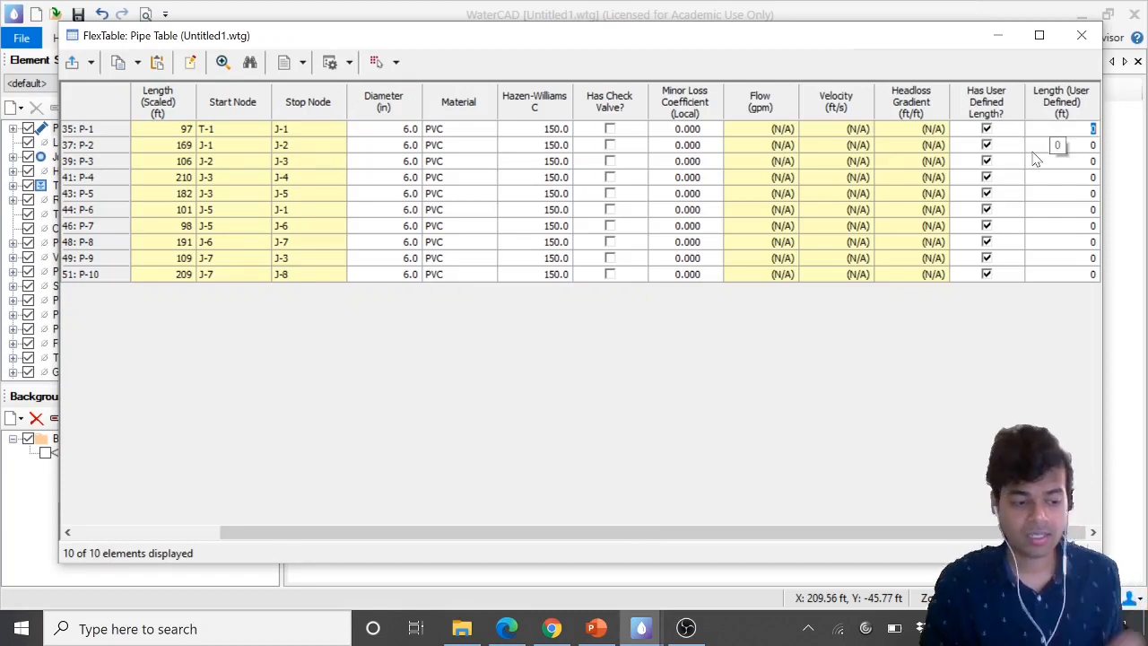
type("46")
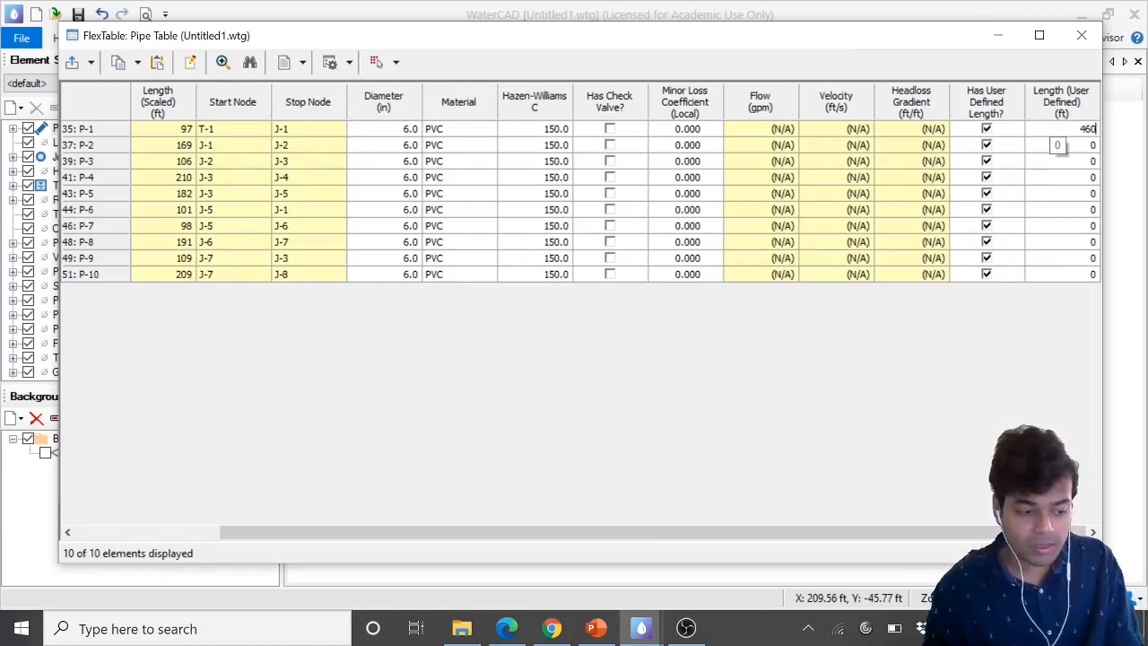
key("Return")
type("51")
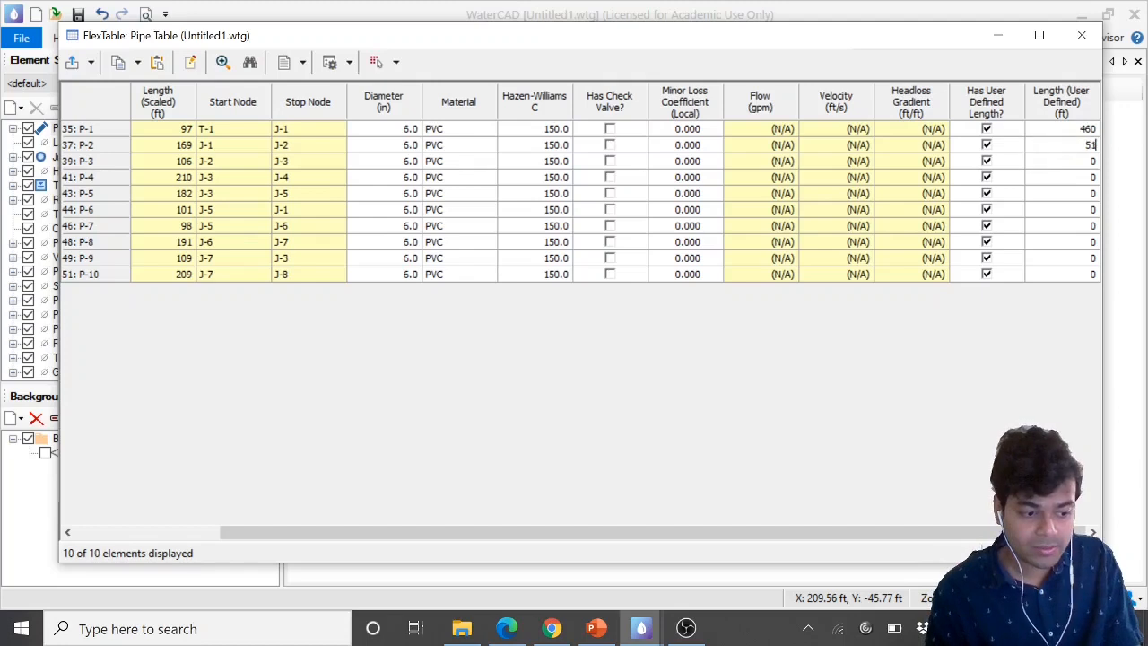
type("0")
key("Return")
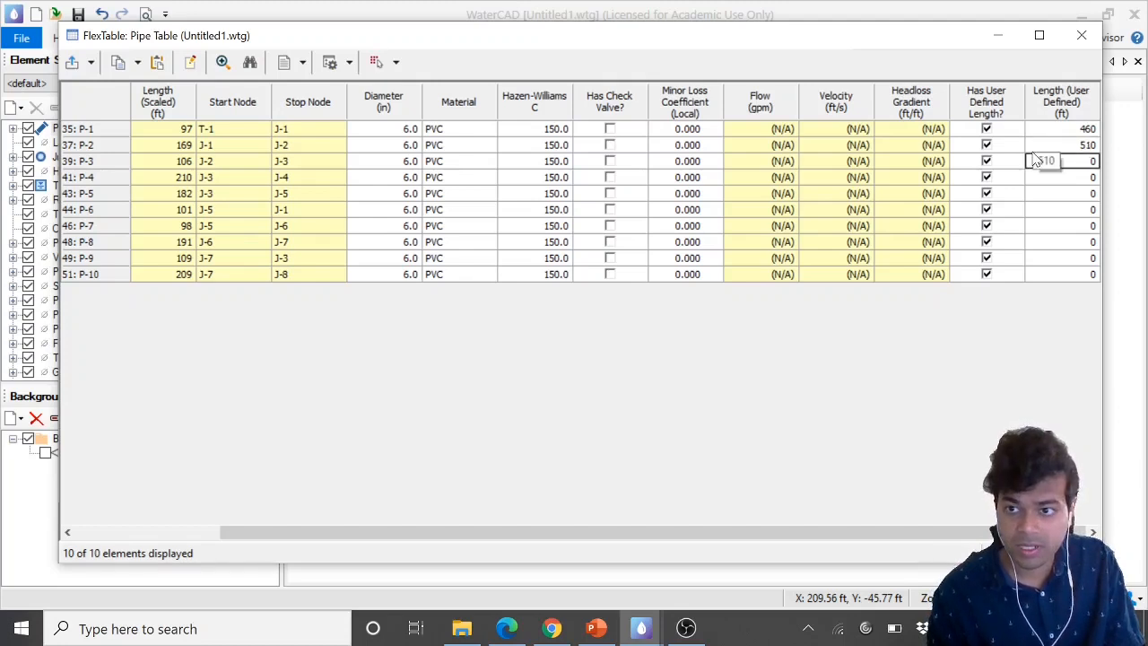
type("300")
key("Return")
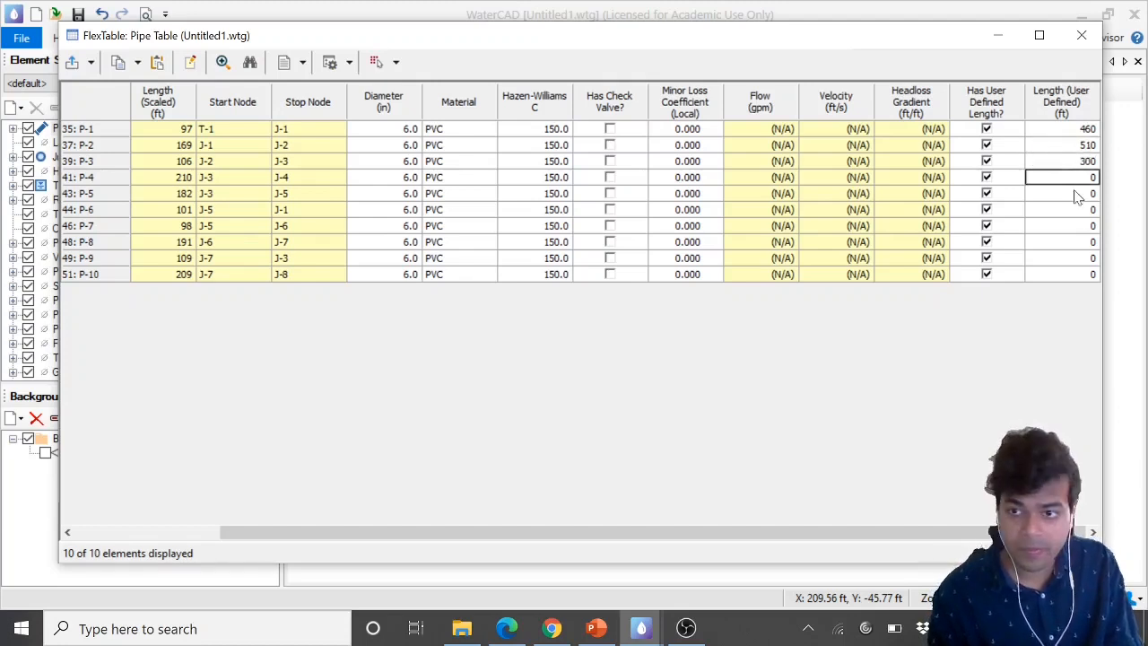
Set user-defined lengths of 545, 560 and 600 ft for pipes P-4, P-5 and P-6
left_click(507, 628)
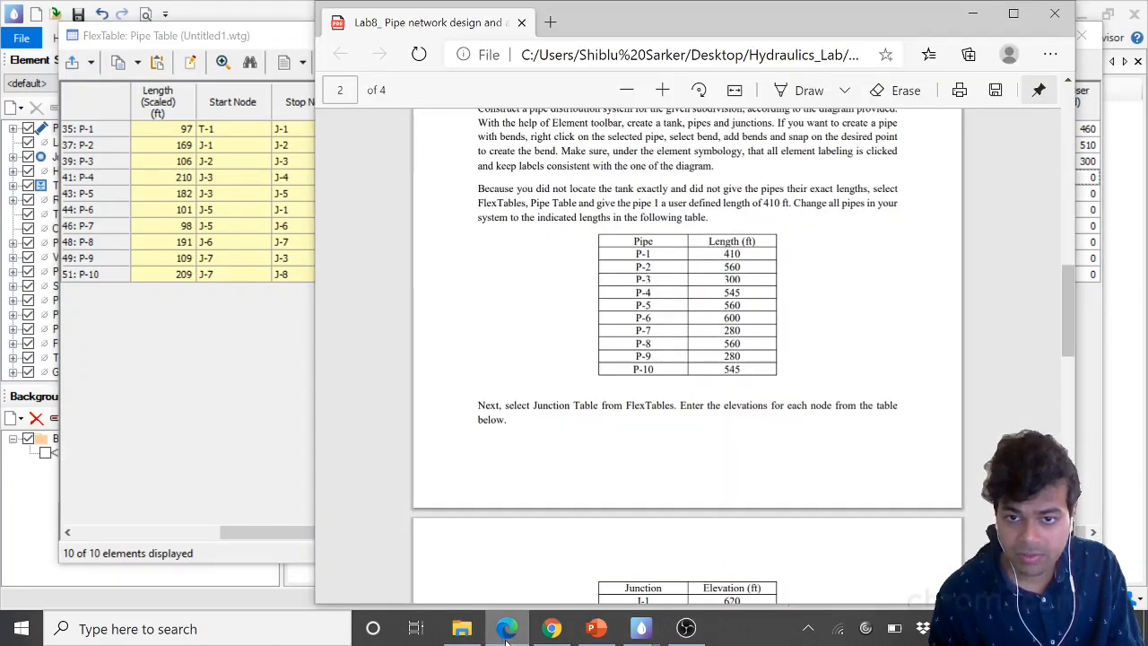
left_click(507, 628)
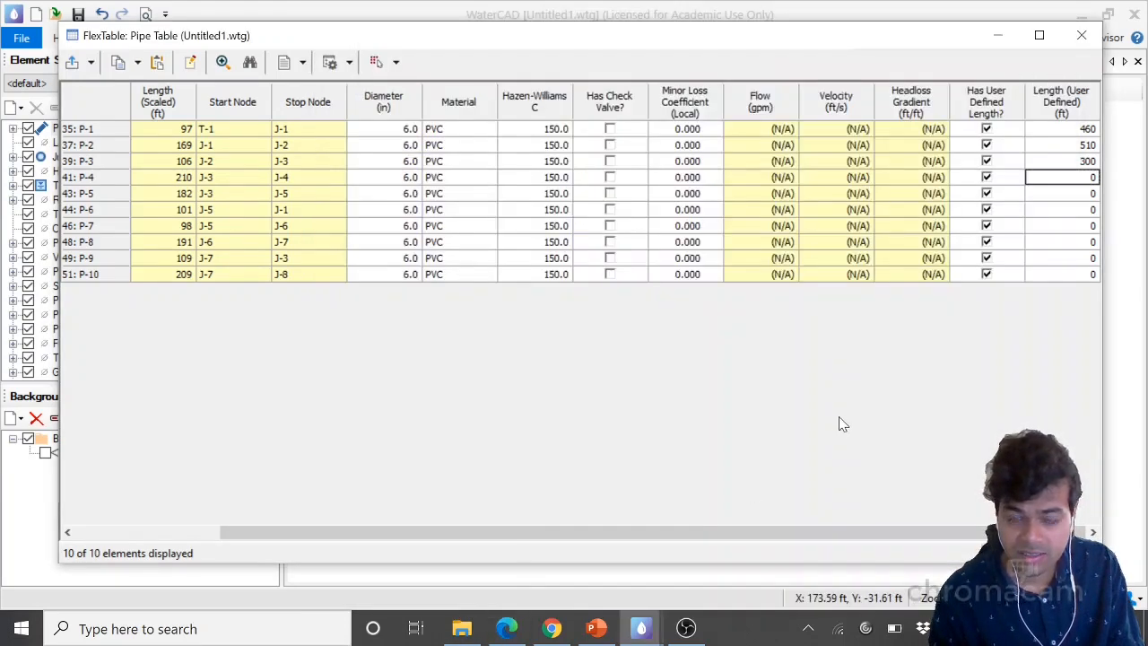
type("54")
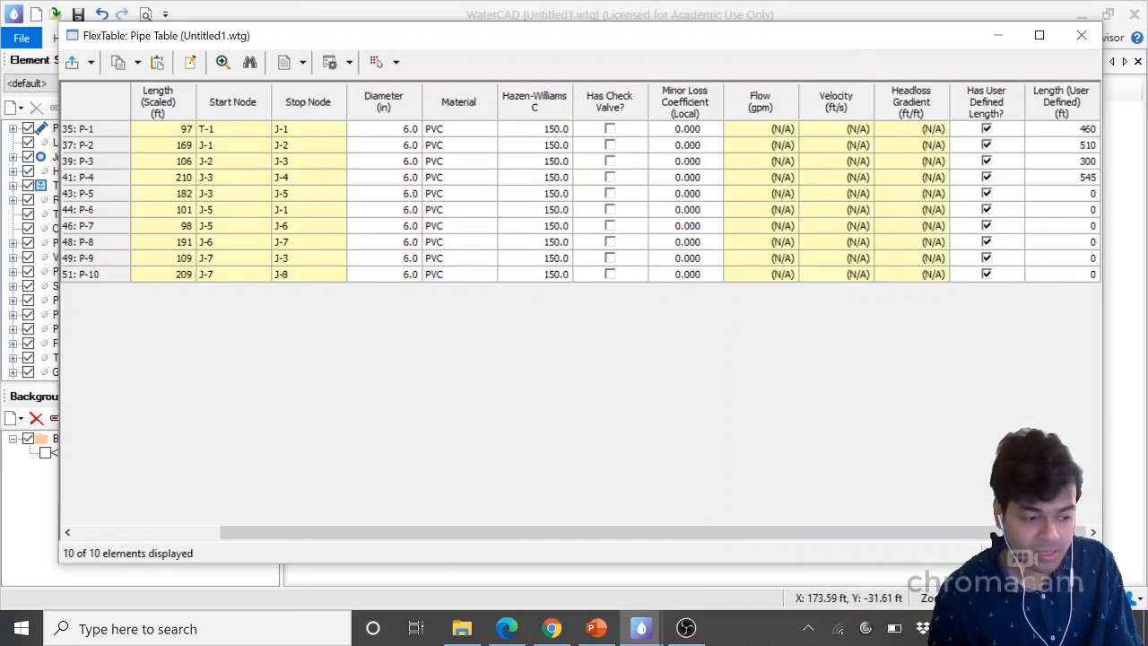
type("5")
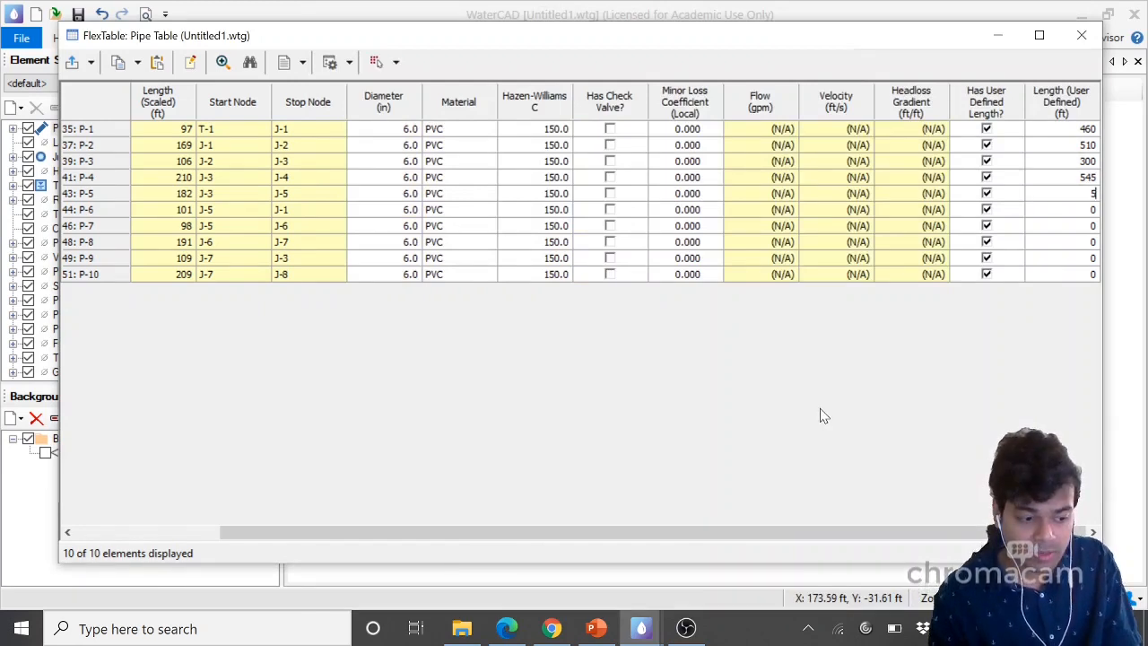
type("60")
key("Down")
type("6")
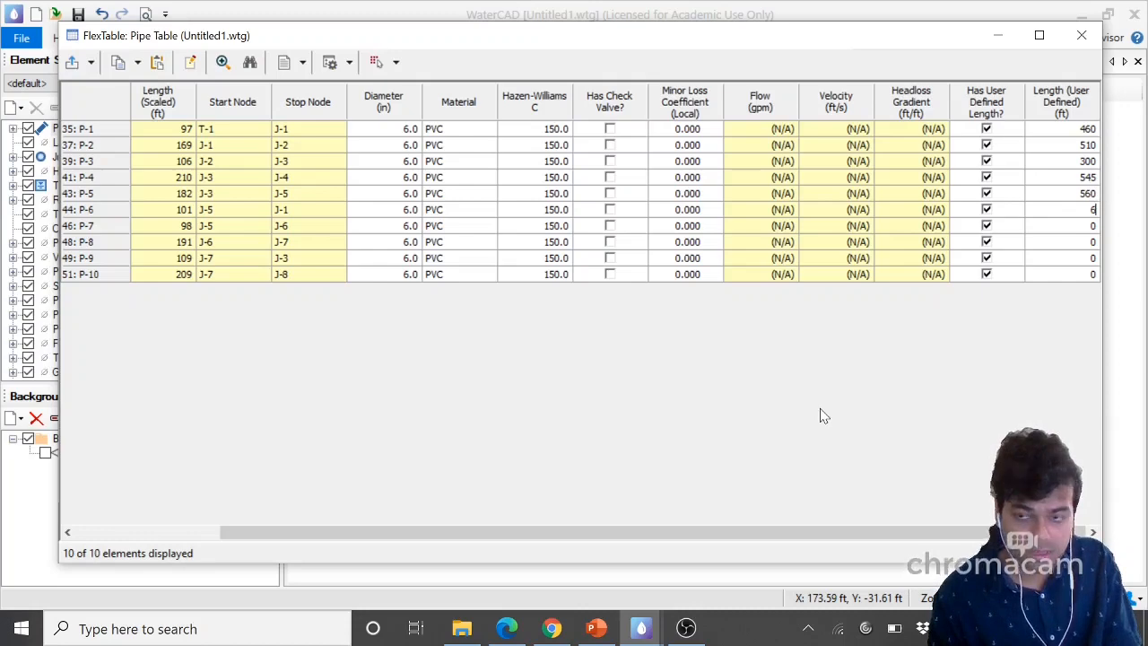
key("Down")
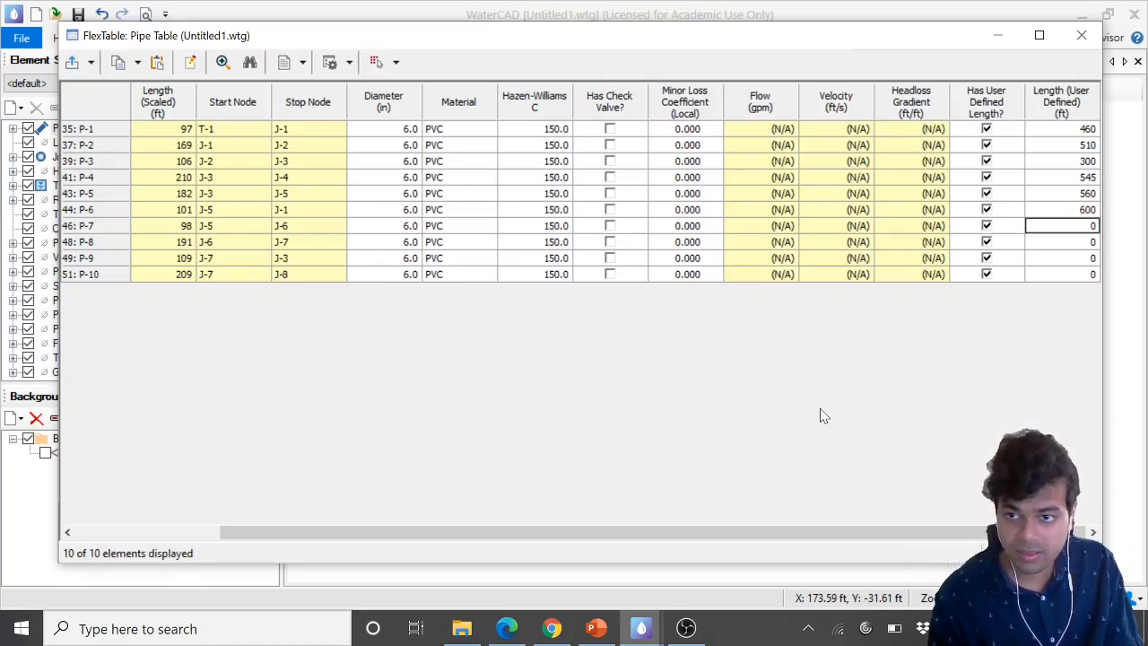
Set user-defined lengths of 280 ft for pipe P-7 and 560 ft for pipe P-8
left_click(506, 628)
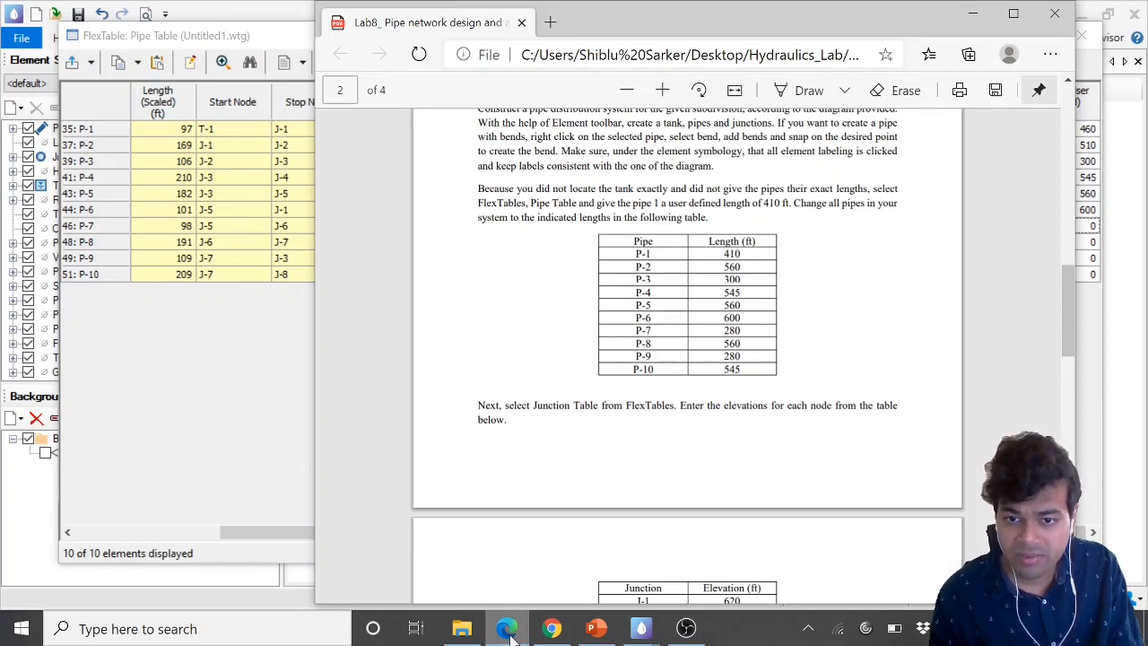
left_click(506, 628)
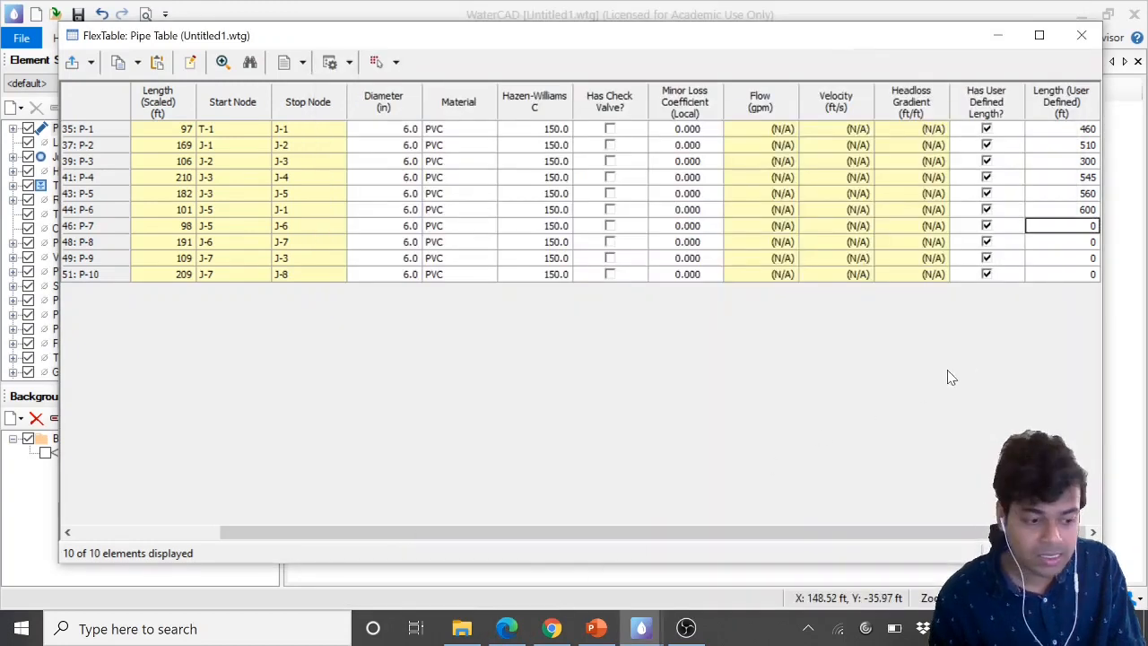
type("280")
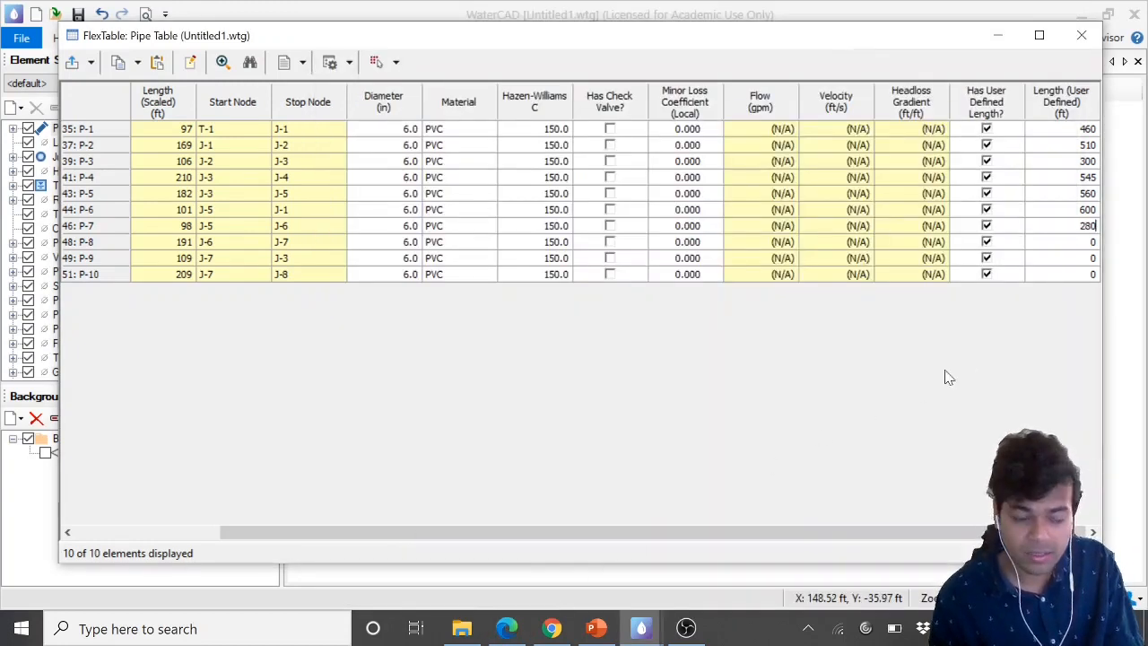
key("Return")
type("56")
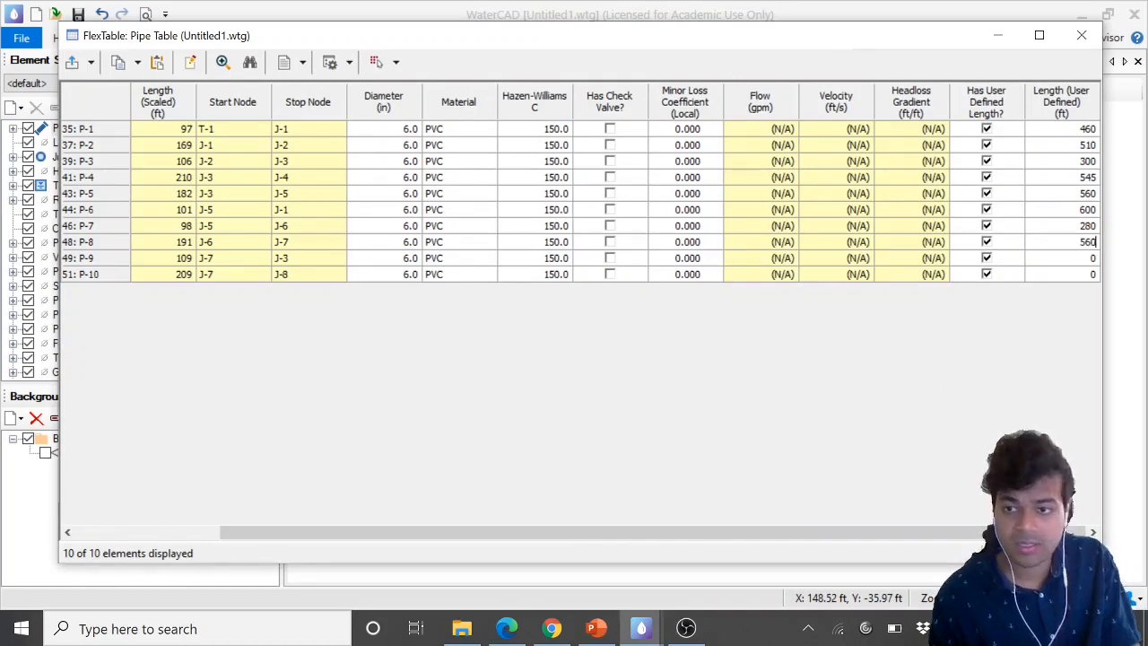
key("Return")
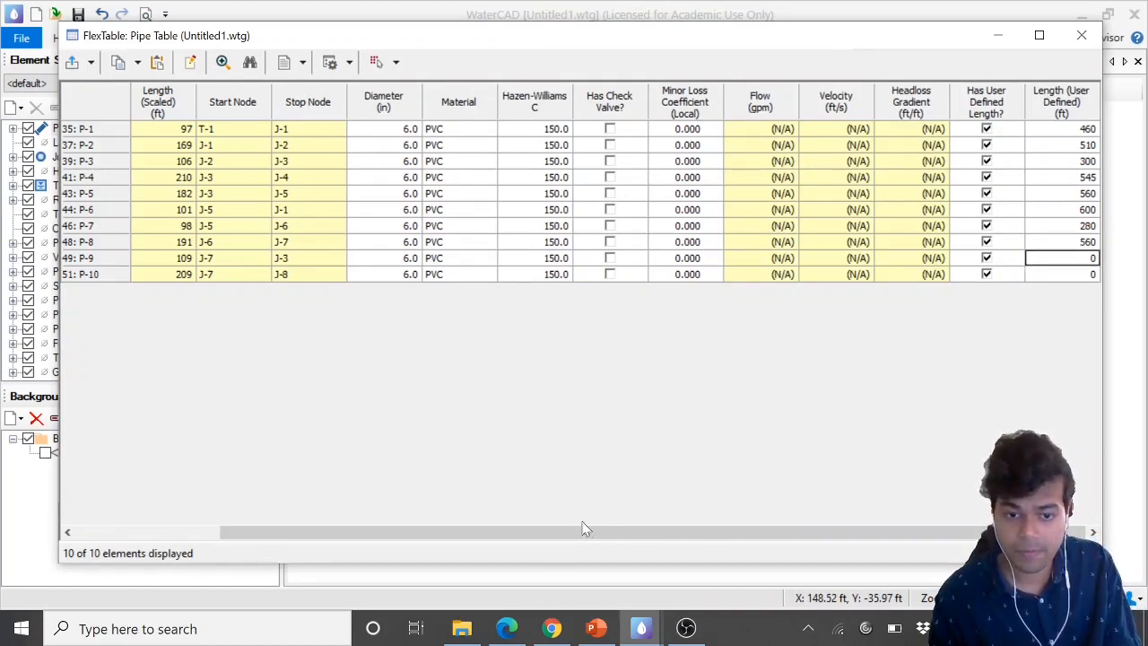
Set pipe P-9's user-defined length to 280 ft
left_click(506, 627)
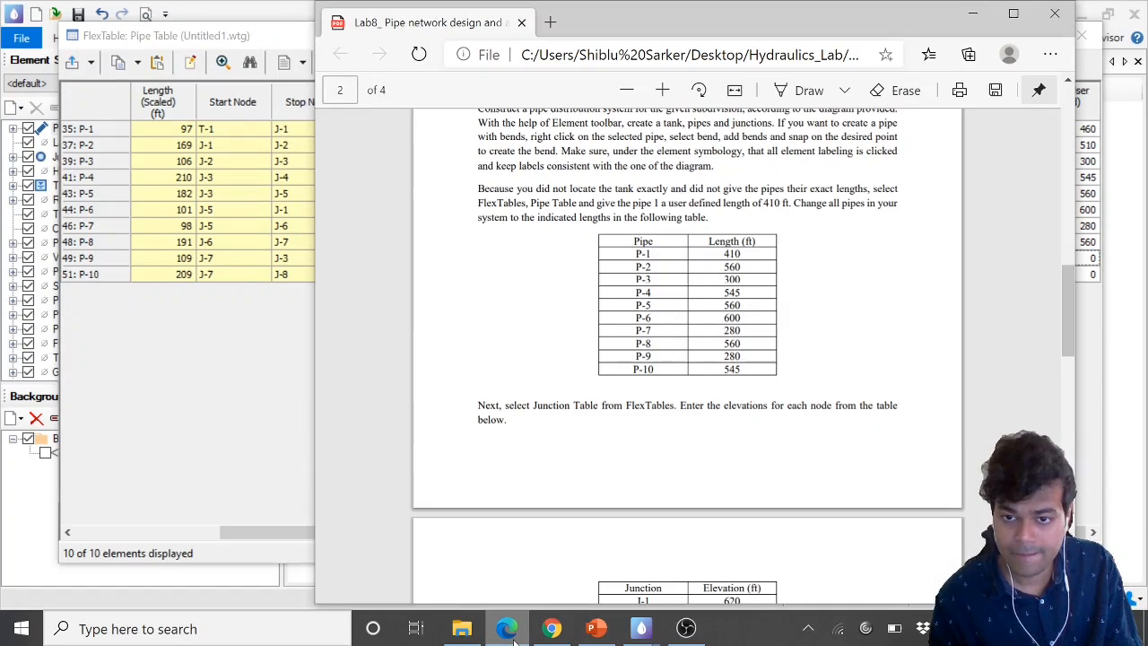
left_click(507, 628)
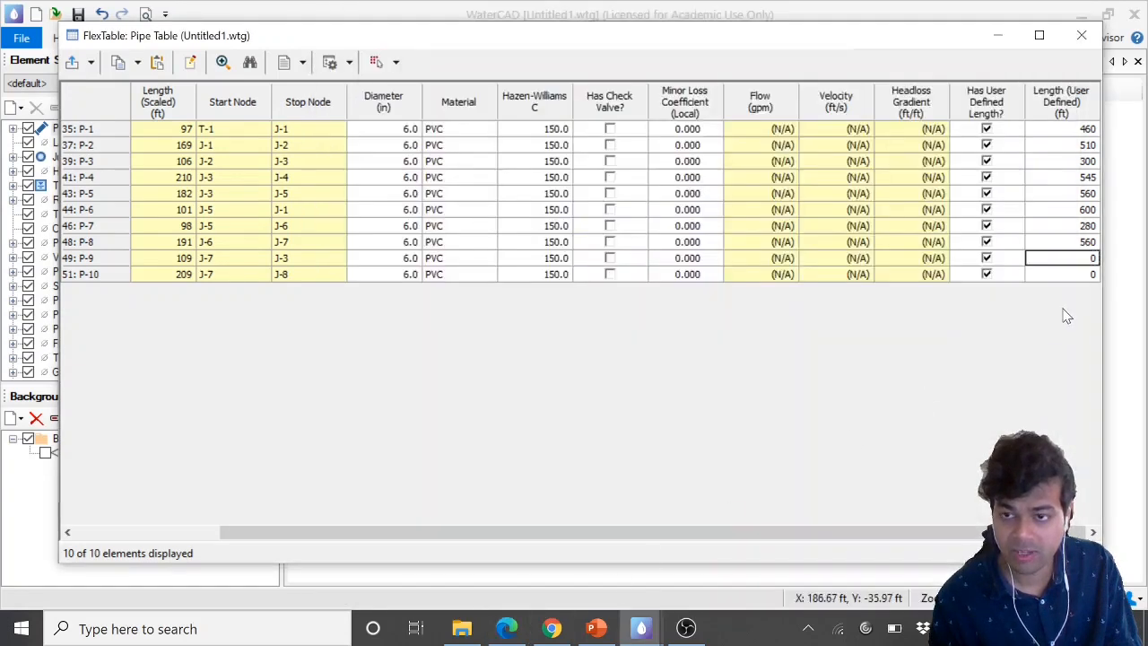
type("28")
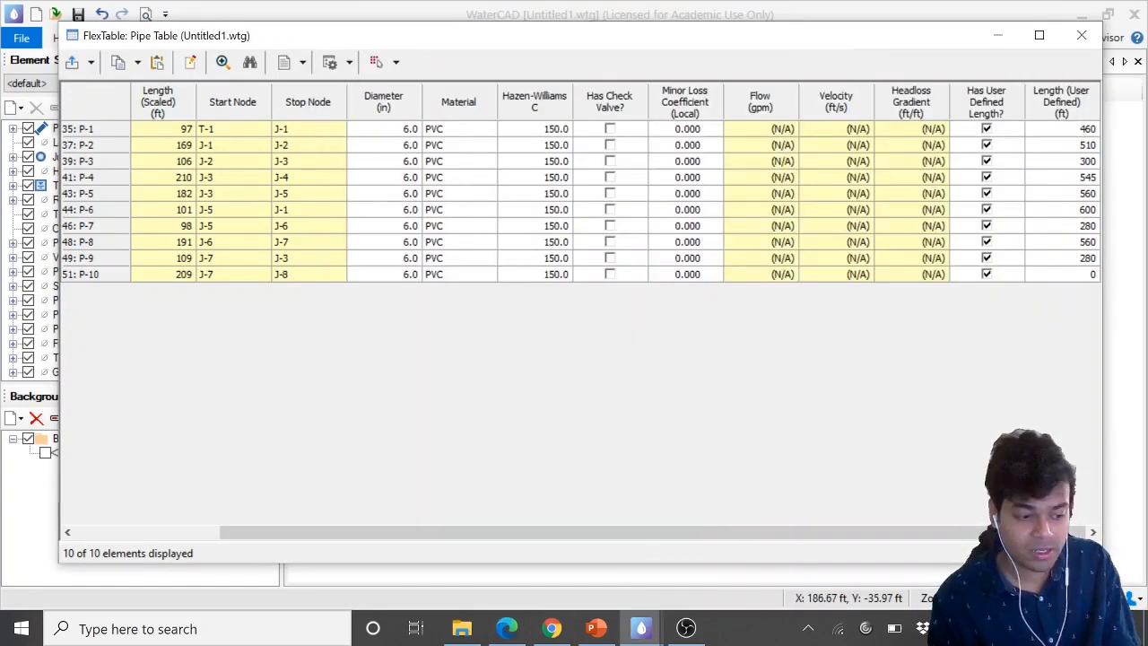
type("545")
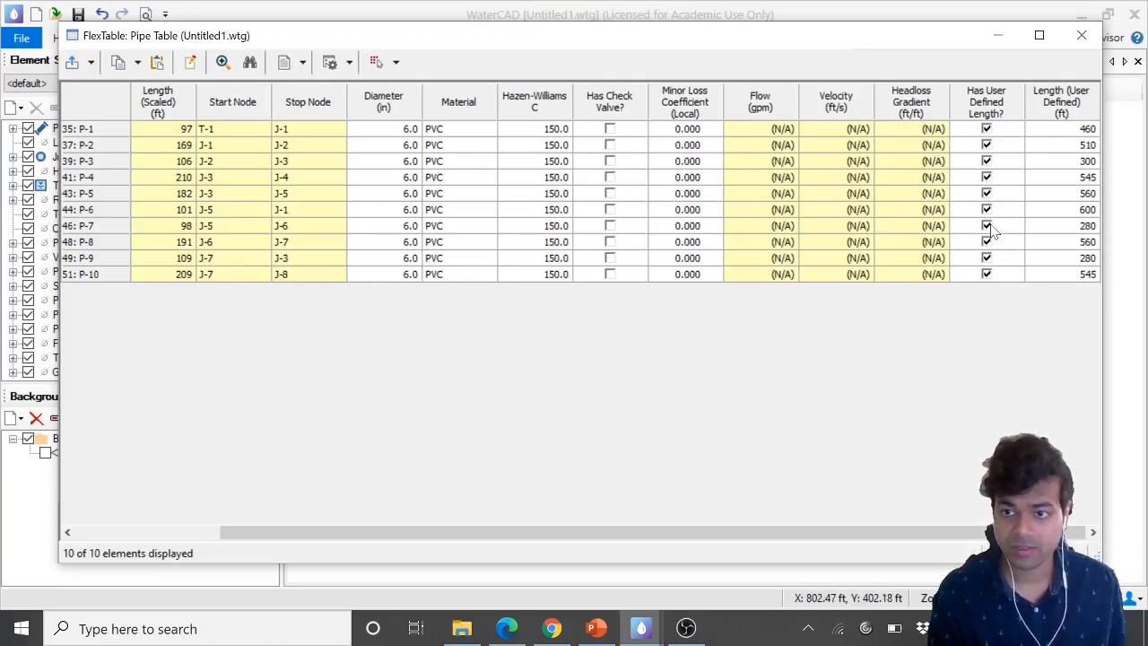
Set pipe P-10's user-defined length to 545 ft
left_click(1051, 193)
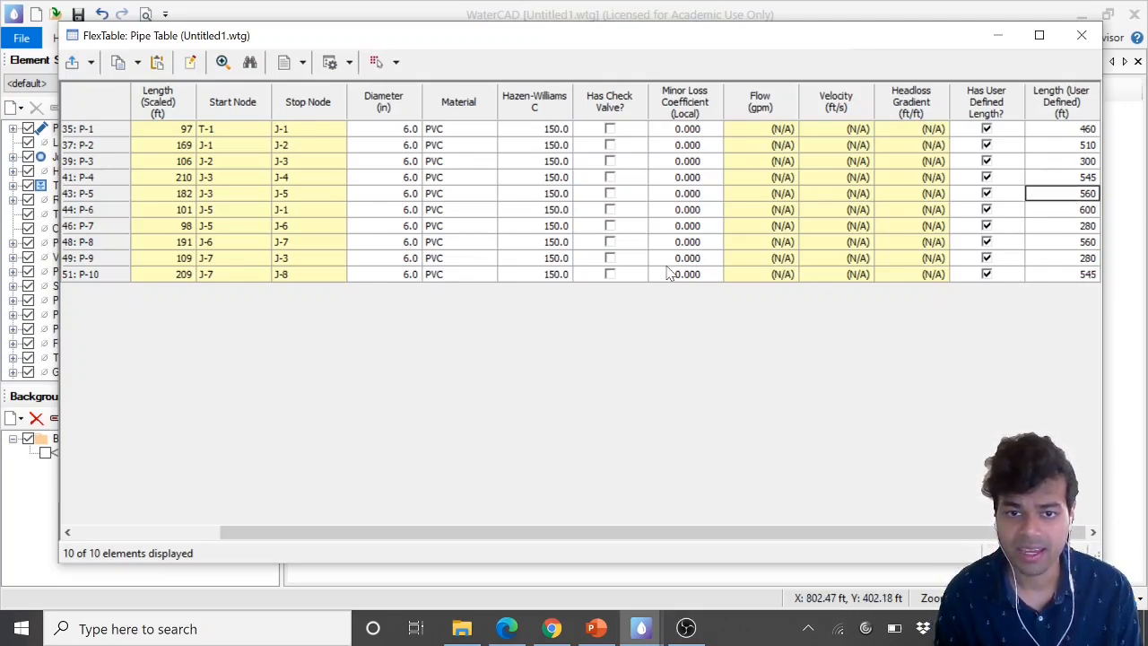
Review the user-defined length column and the copy and export options of the pipe table
left_click(543, 211)
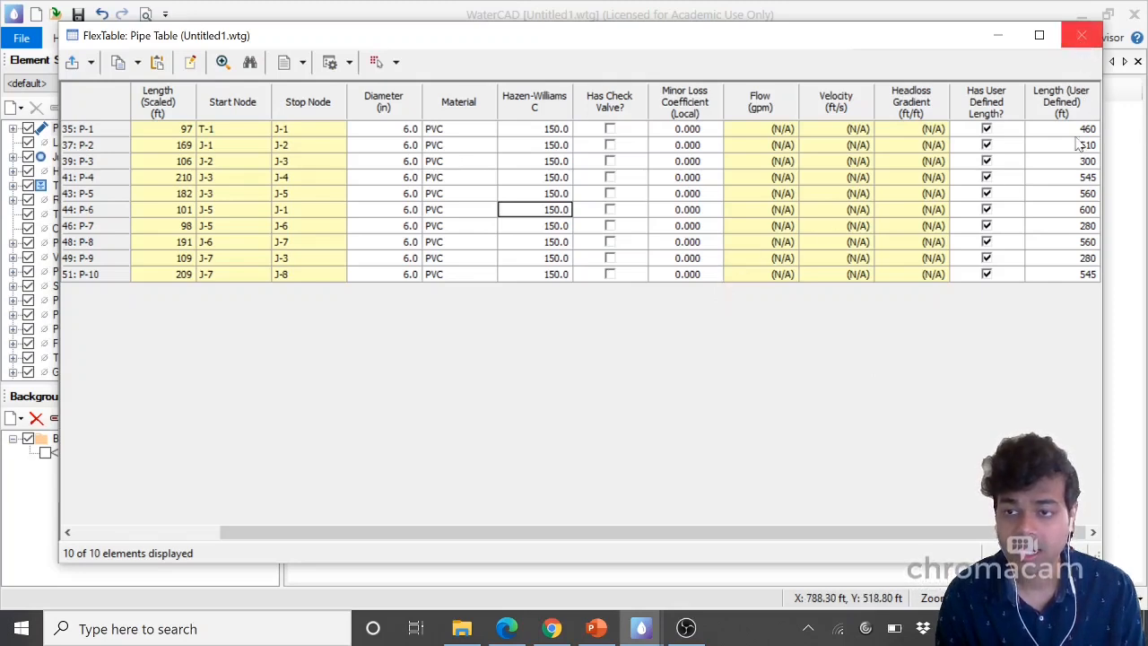
left_click_drag(1063, 130, 1073, 287)
left_click(1065, 275)
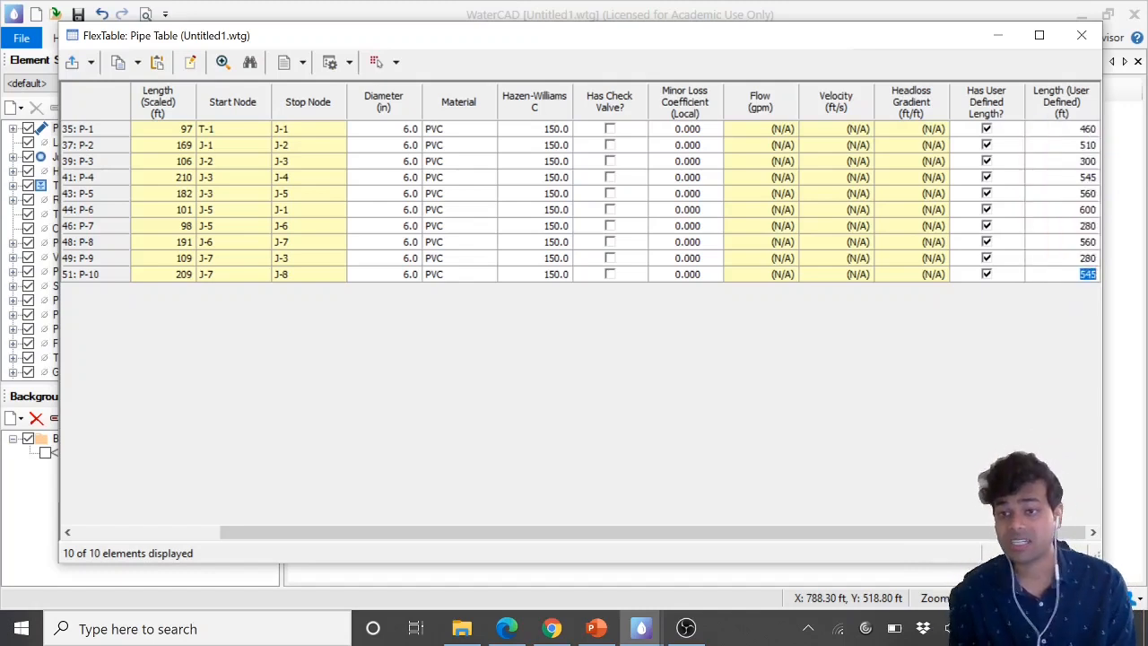
left_click(1056, 243)
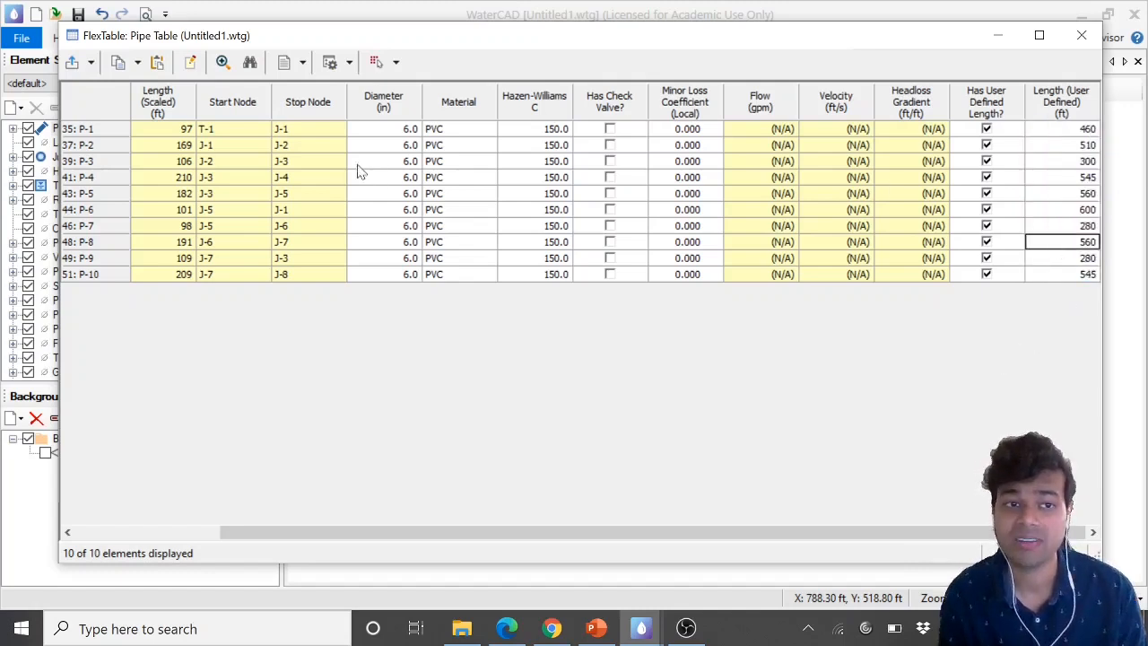
left_click(137, 63)
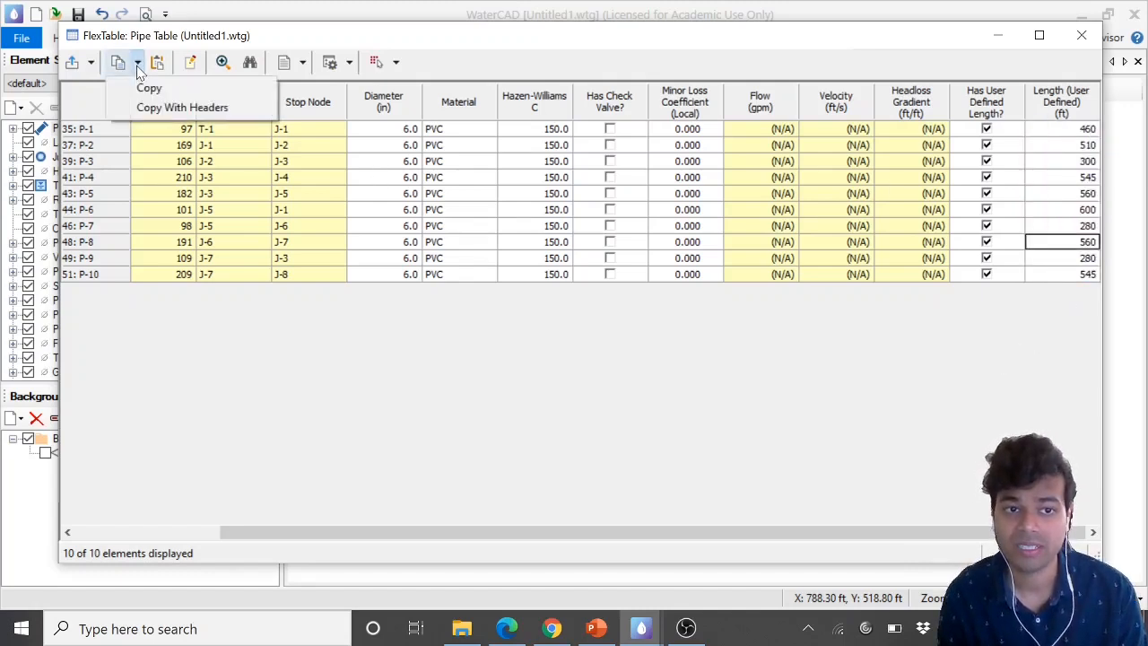
left_click(91, 62)
left_click(92, 63)
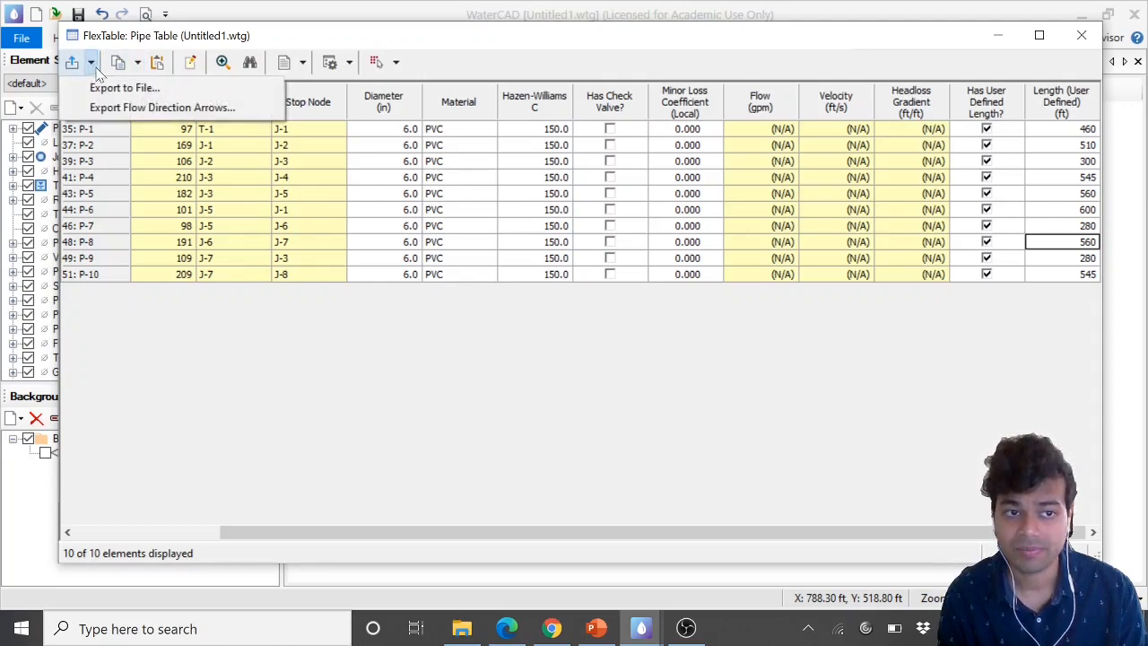
left_click(305, 69)
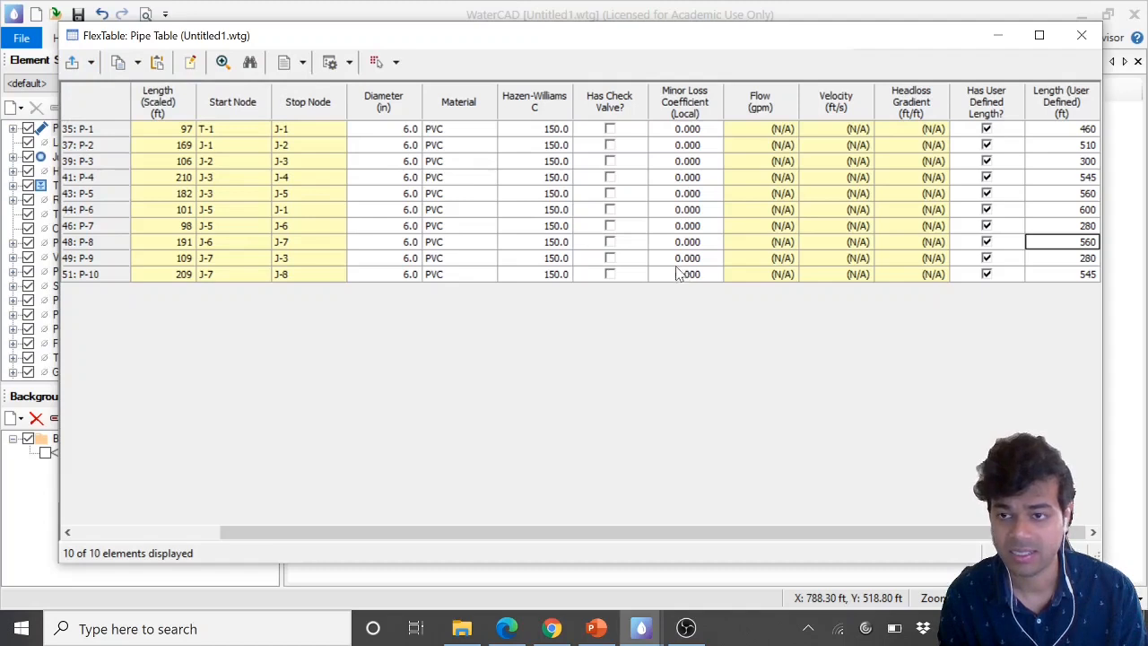
left_click(1052, 210)
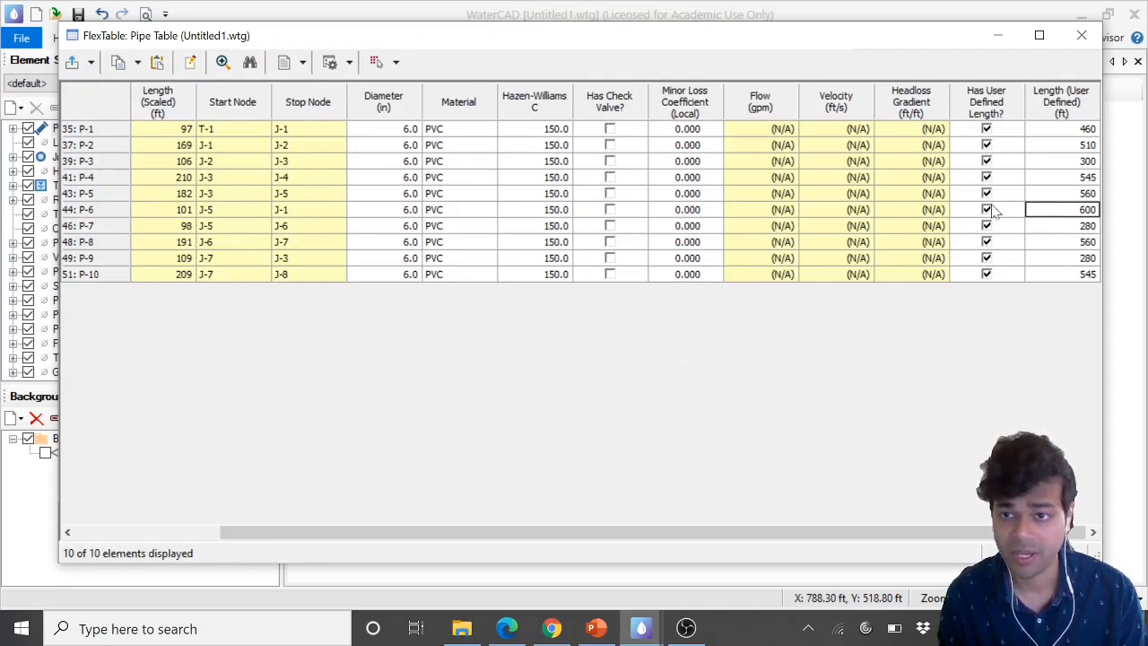
Close the pipe table and open the Junction FlexTable
left_click(1080, 35)
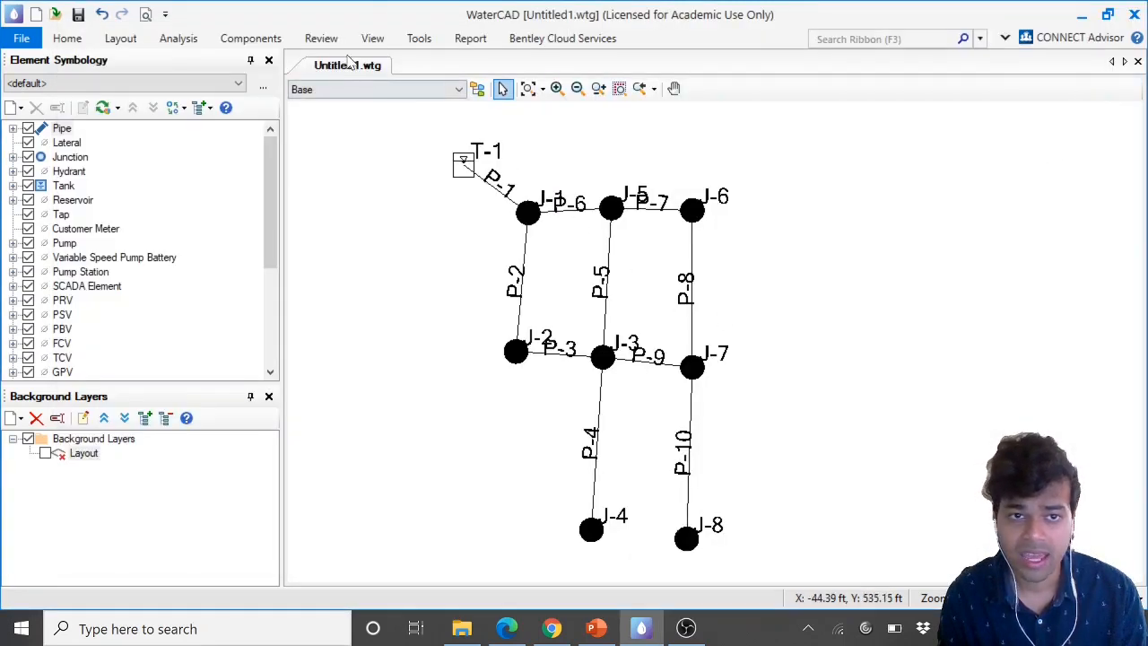
left_click(372, 40)
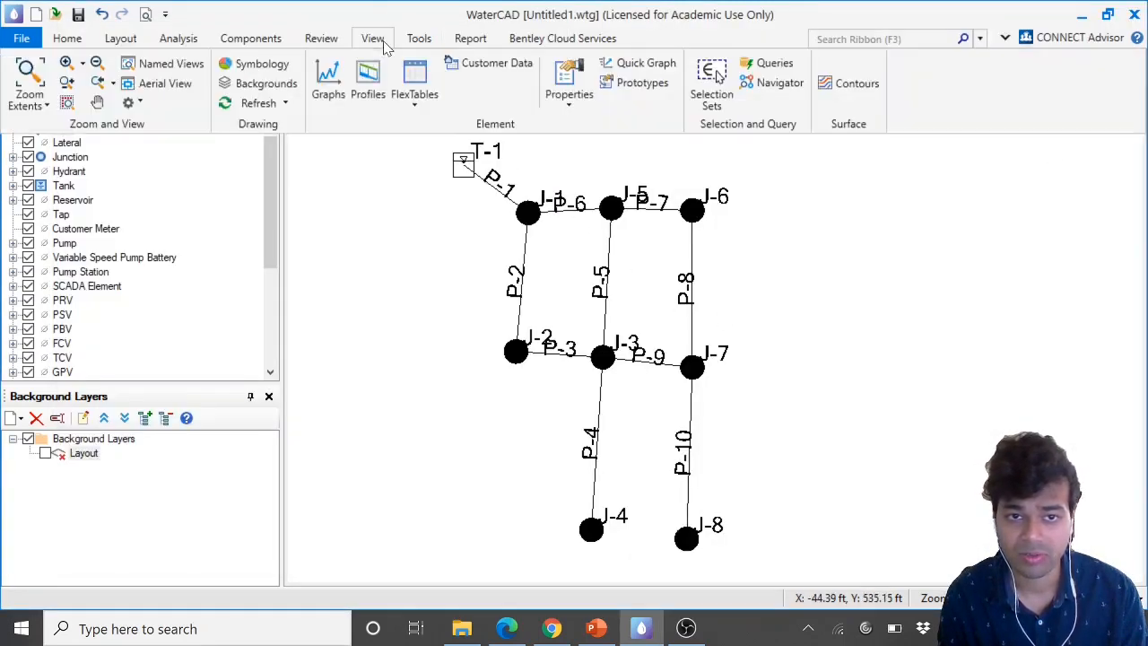
left_click(415, 99)
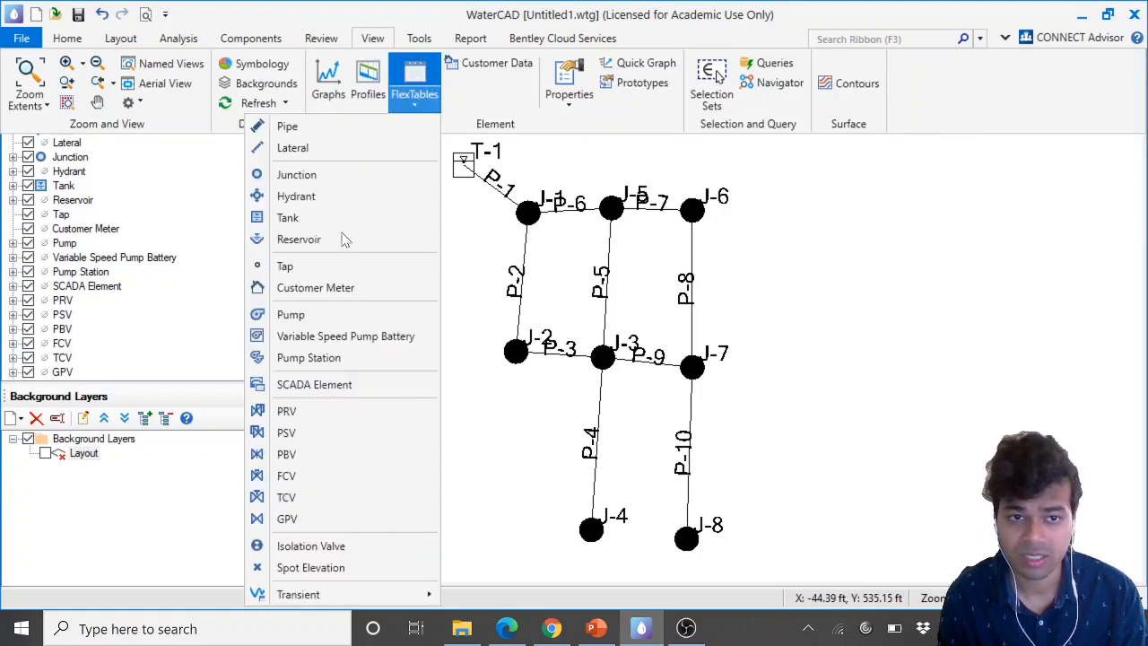
left_click(328, 180)
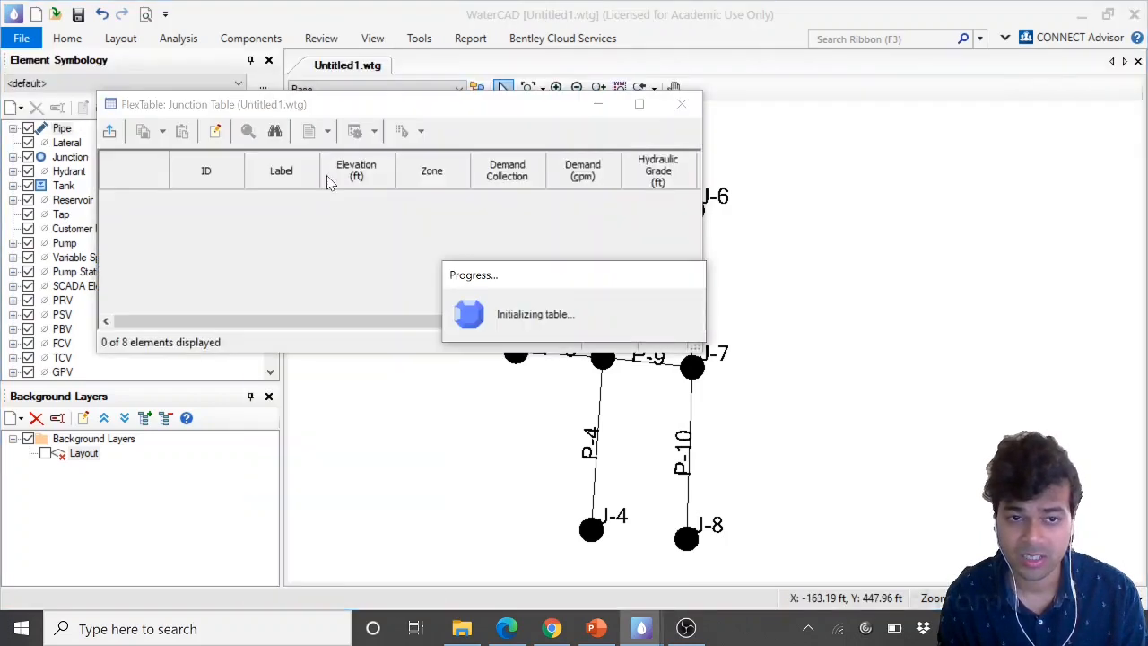
left_click(639, 105)
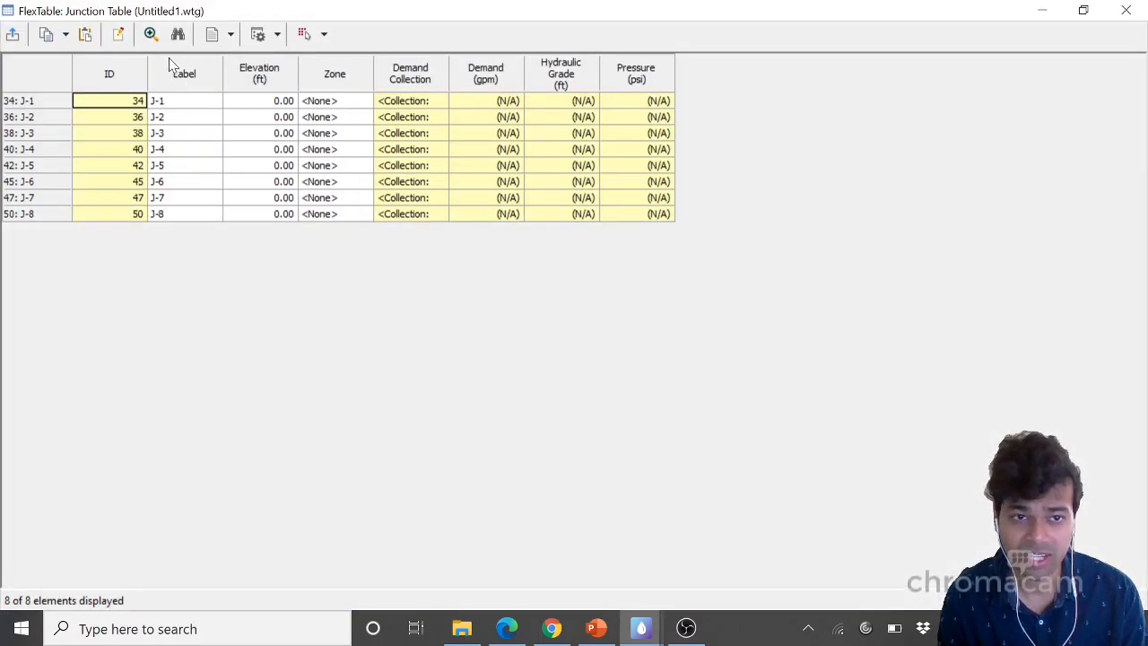
Restore the junction table window and reposition and enlarge it over the drawing
left_click(269, 102)
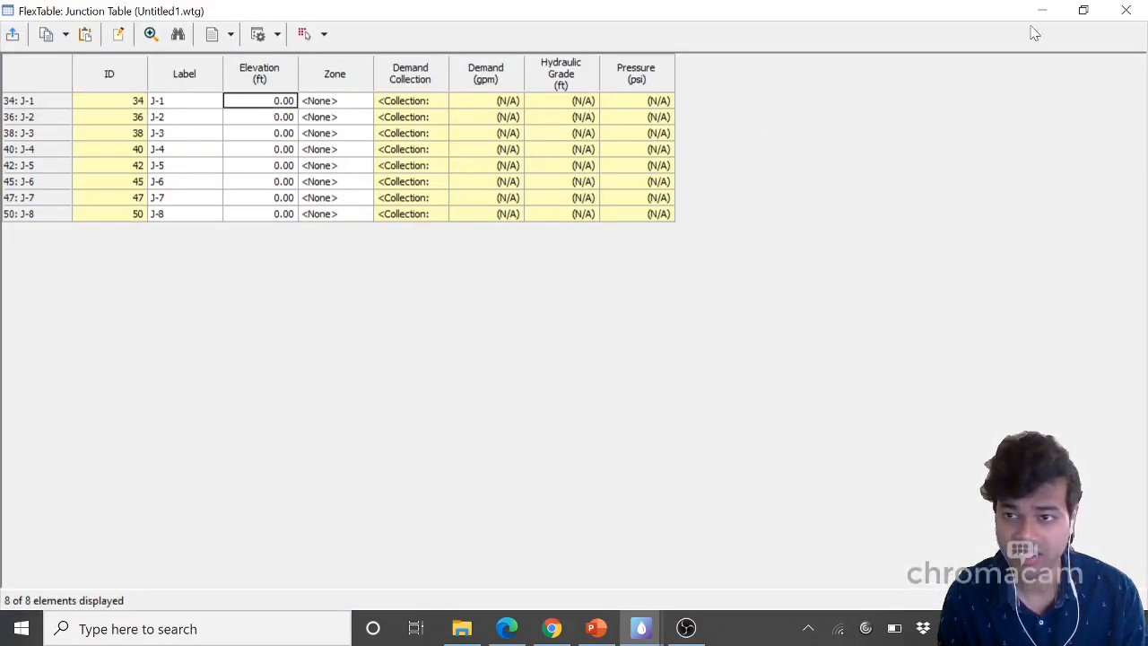
left_click(1083, 10)
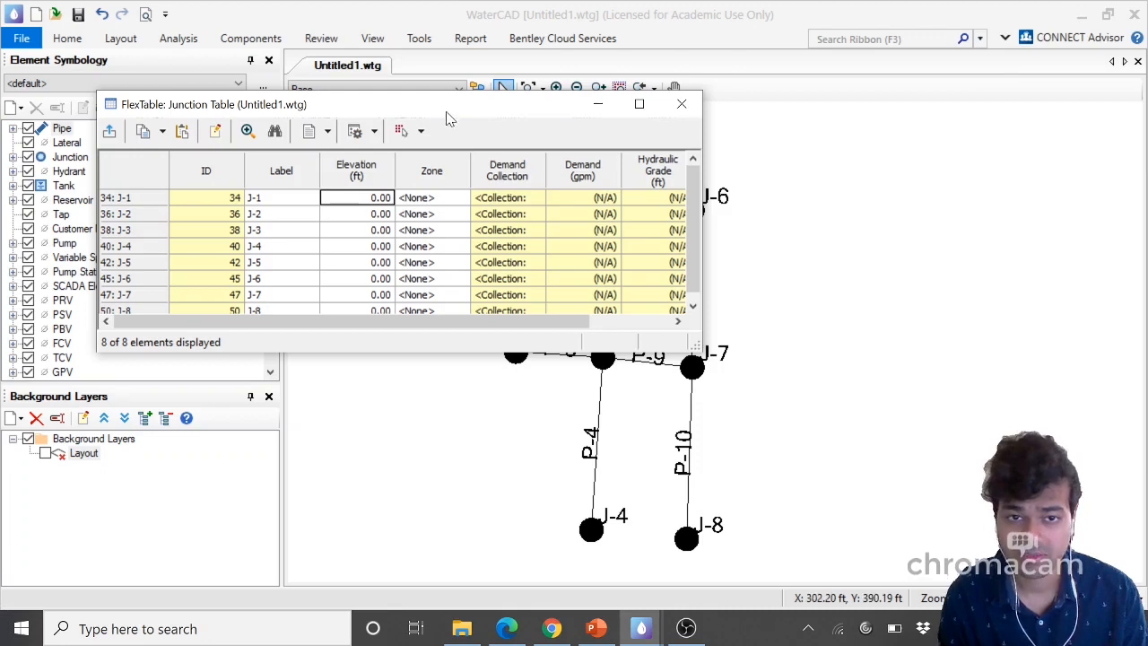
left_click_drag(448, 112, 448, 41)
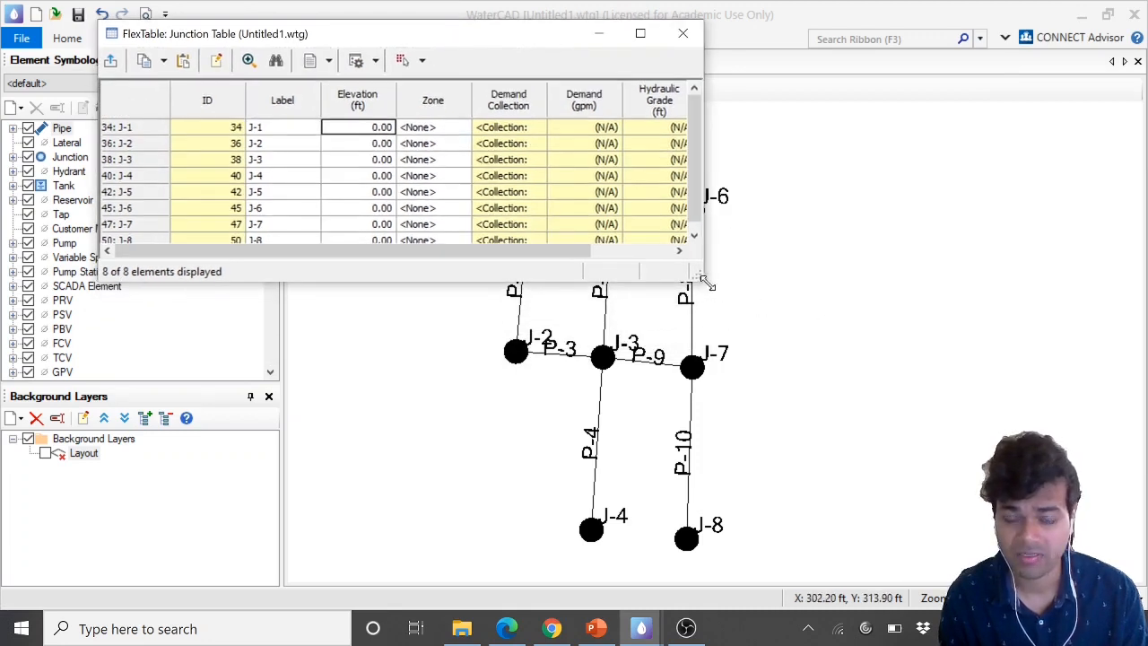
left_click_drag(704, 283, 995, 423)
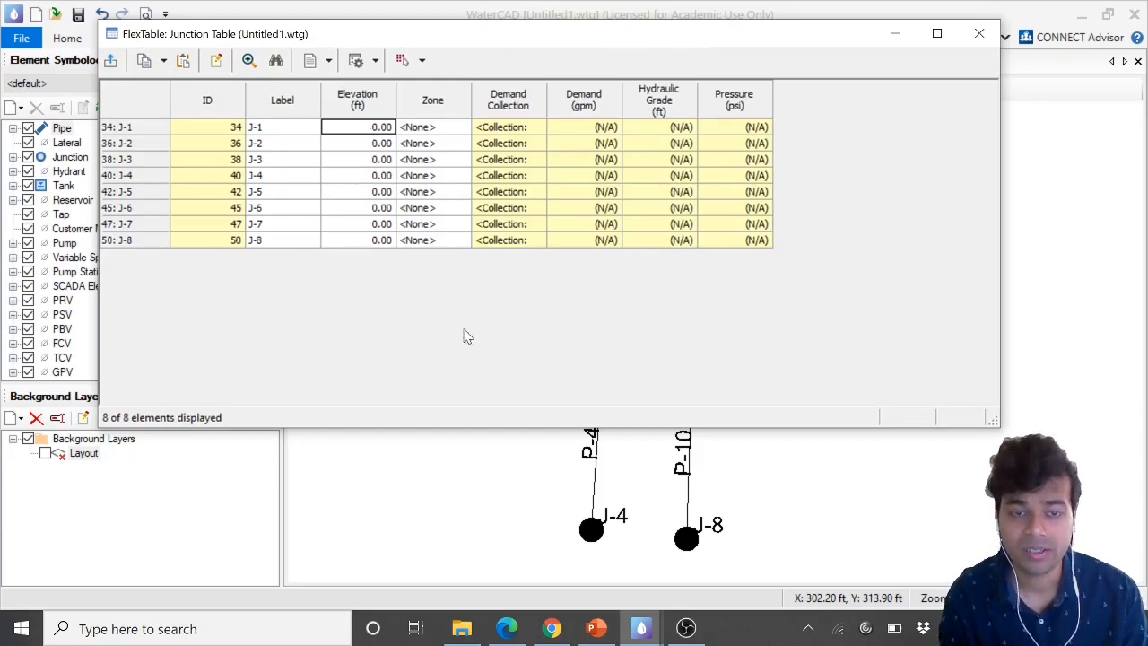
Using the handout's junction table, enter elevations of 620, 560 and 560 ft for J-1, J-2 and J-3
left_click(508, 630)
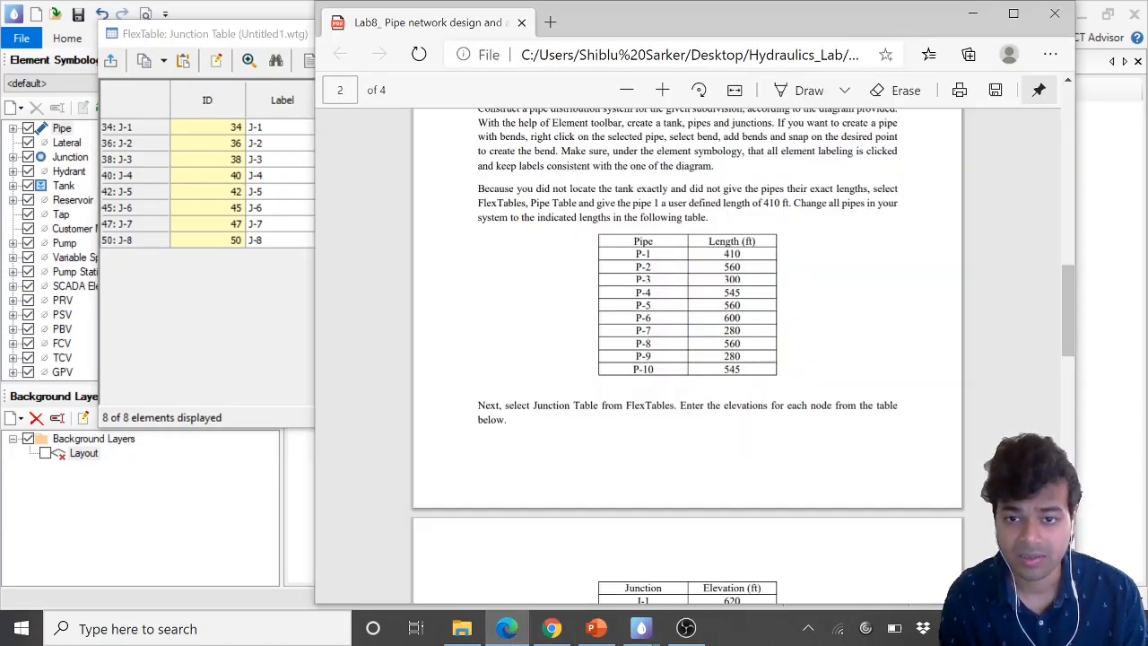
scroll(595, 506, "down", 5)
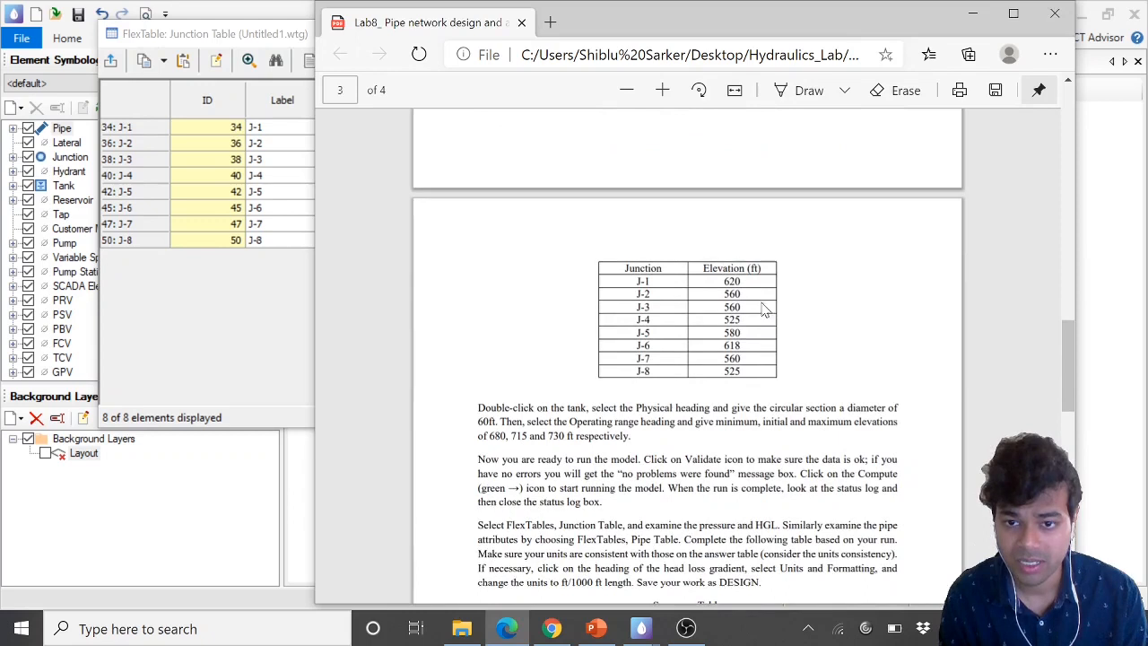
left_click(271, 276)
left_click(380, 128)
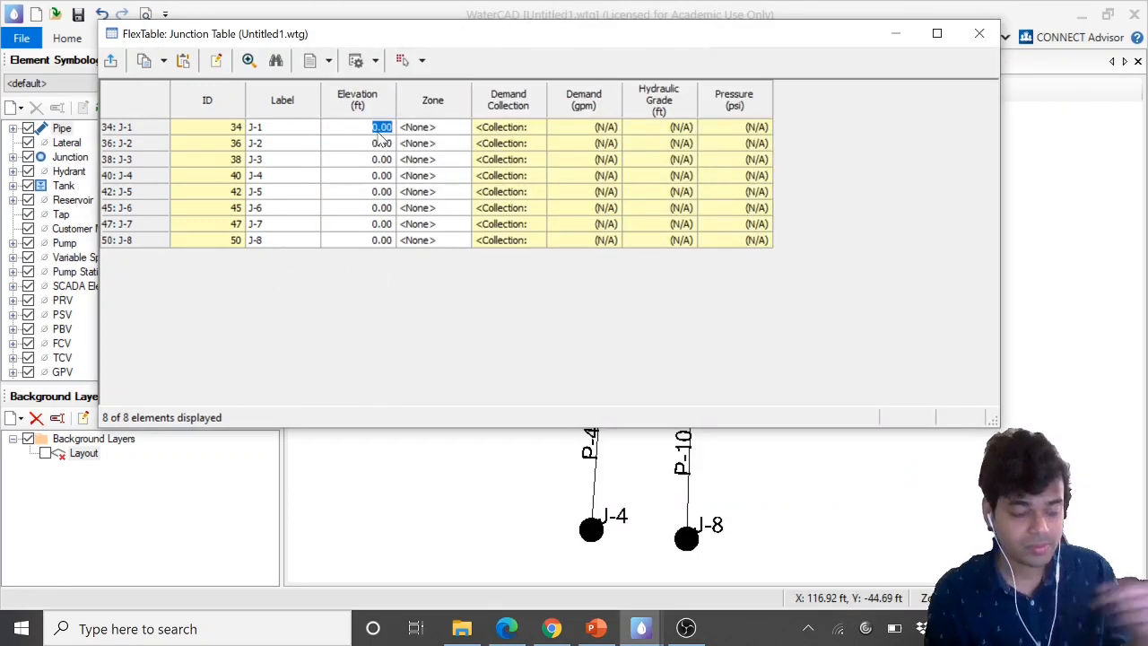
type("620")
left_click(380, 144)
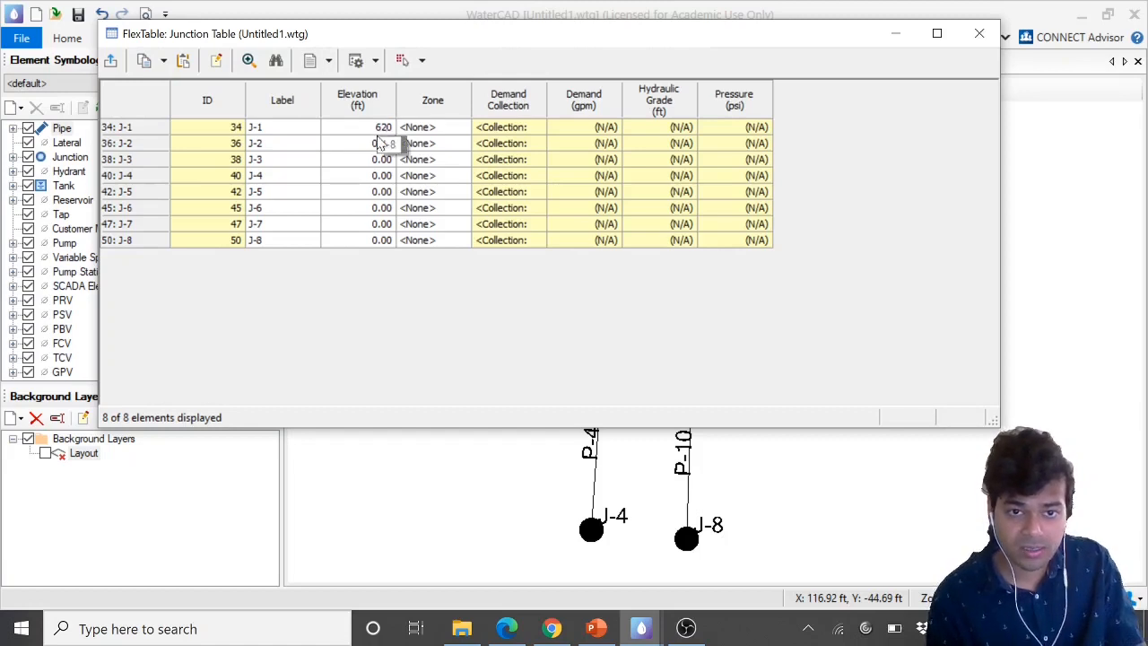
type("560")
key("Return")
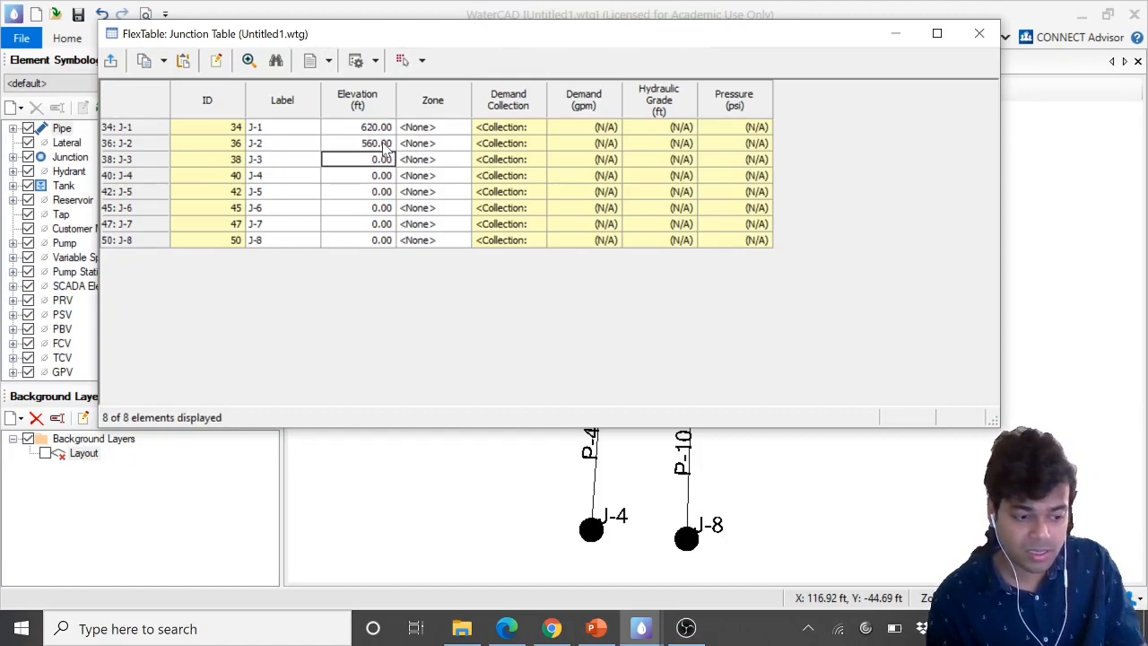
type("58")
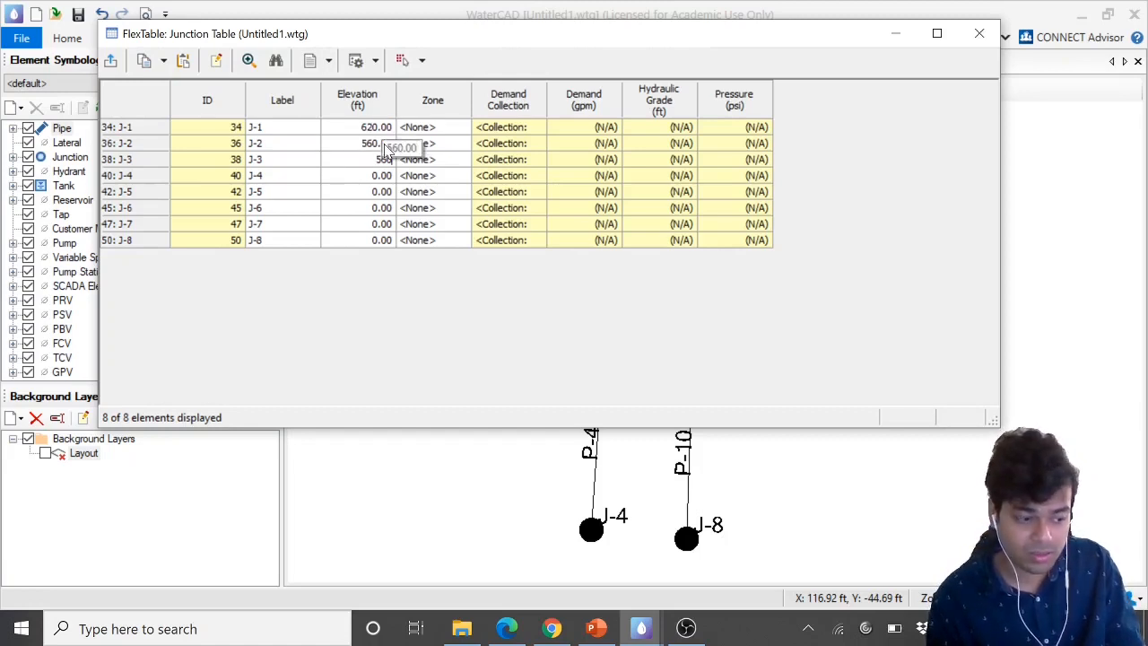
type("0")
key("Return")
Set elevations of 525, 580 and 618 ft for junctions J-4, J-5 and J-6
left_click(508, 628)
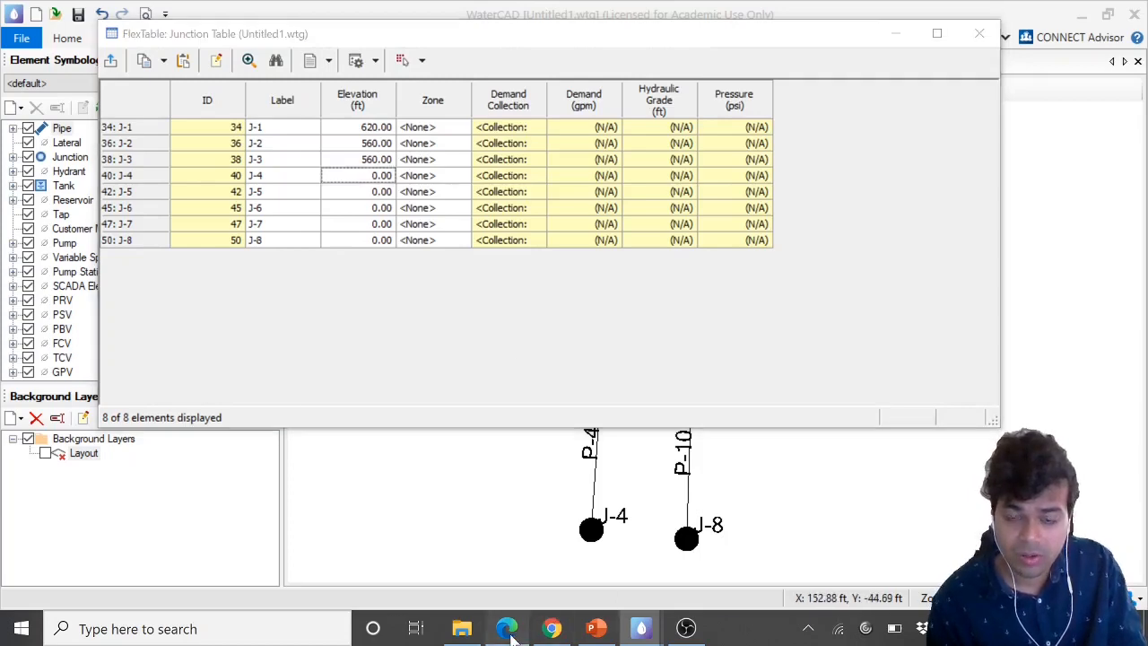
scroll(768, 318, "down", 1)
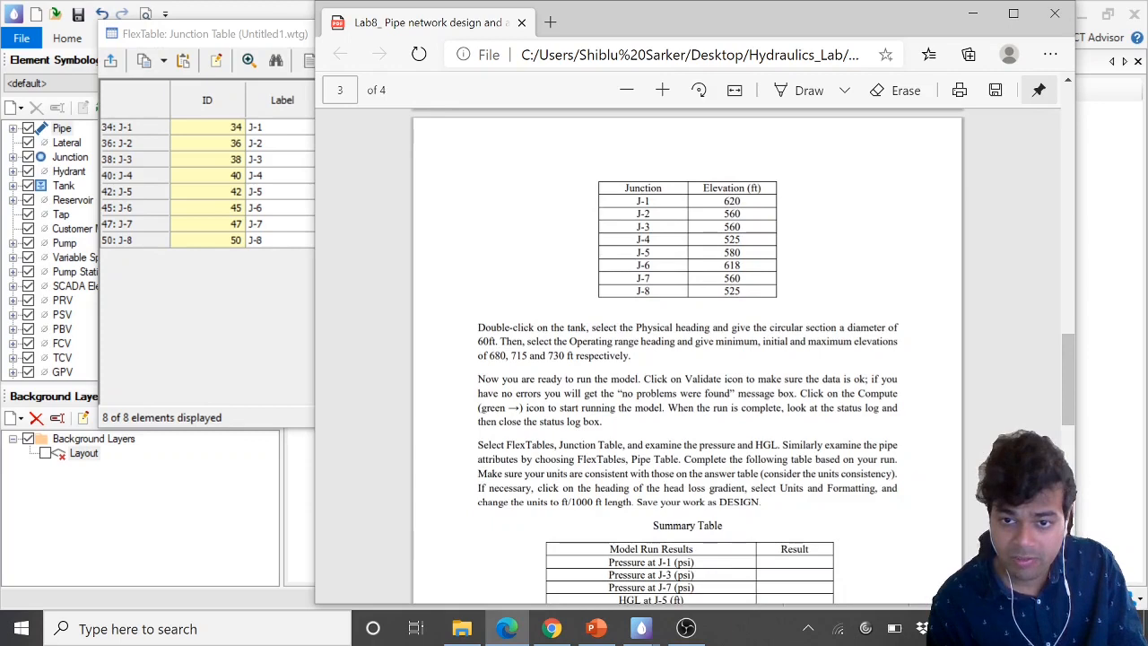
left_click(507, 629)
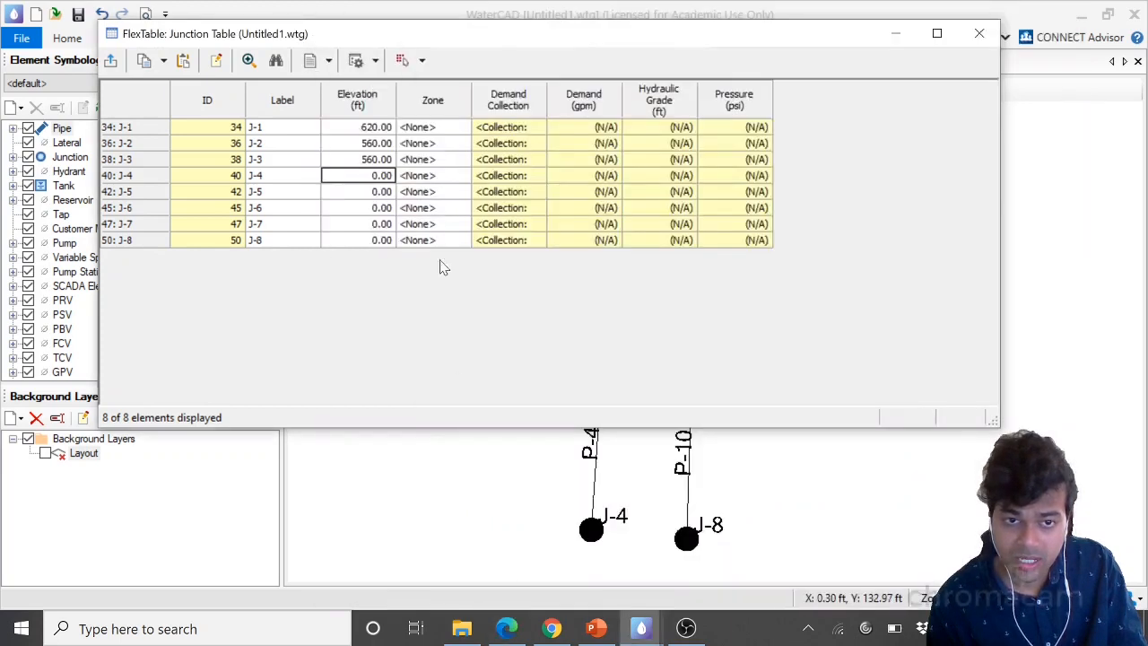
type("525")
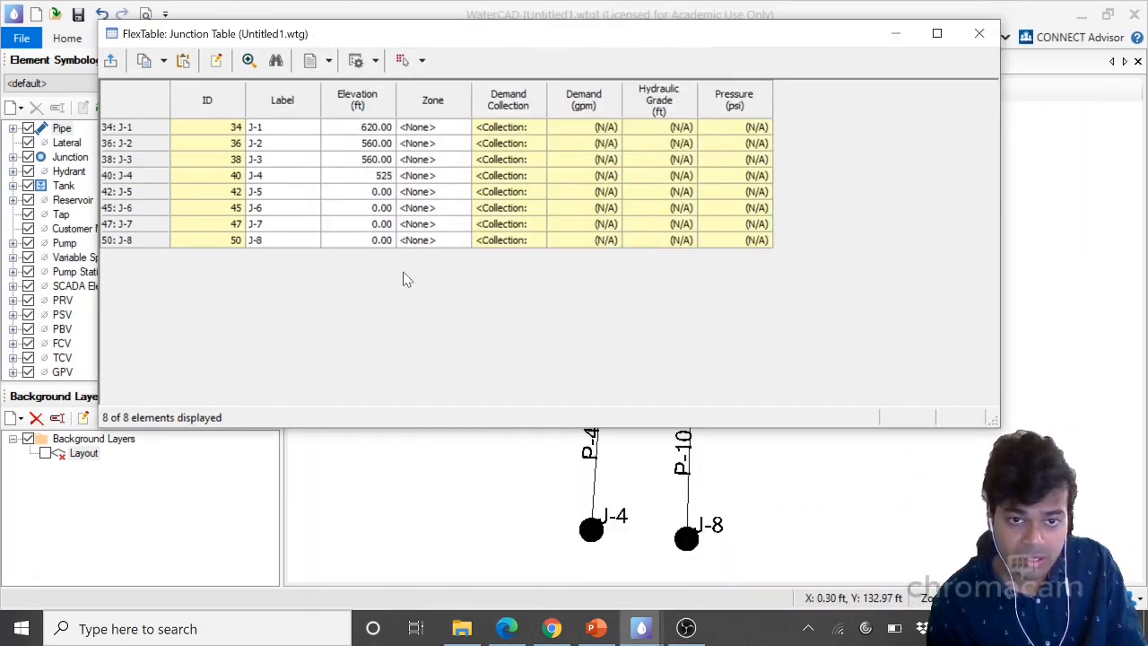
key("Return")
type("580")
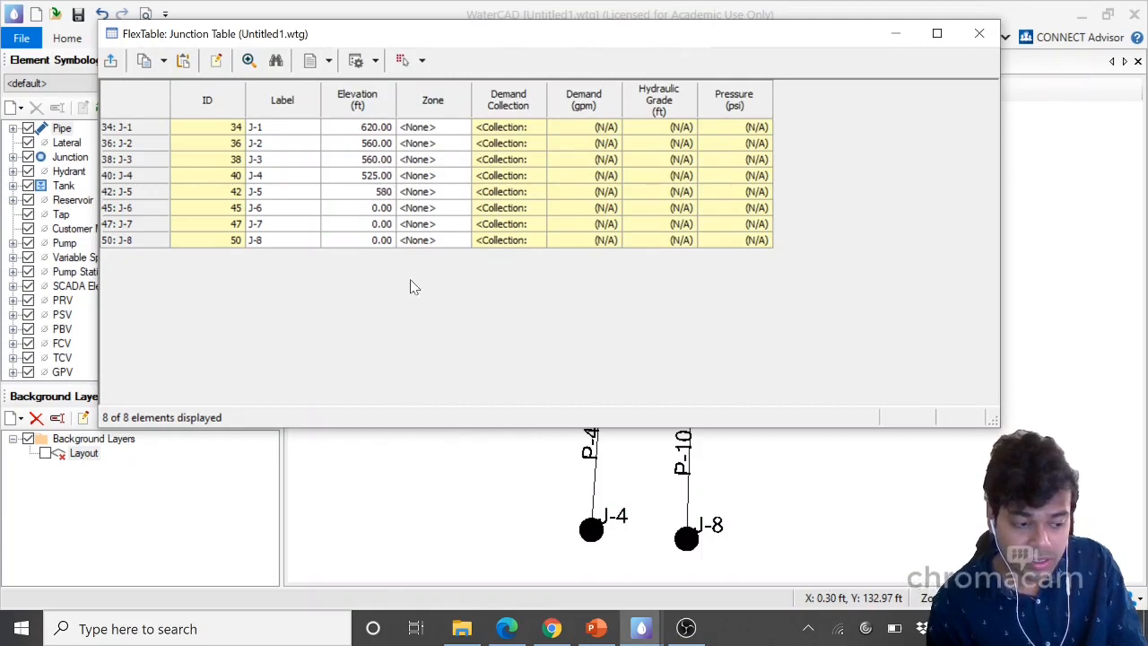
key("Return")
type("61")
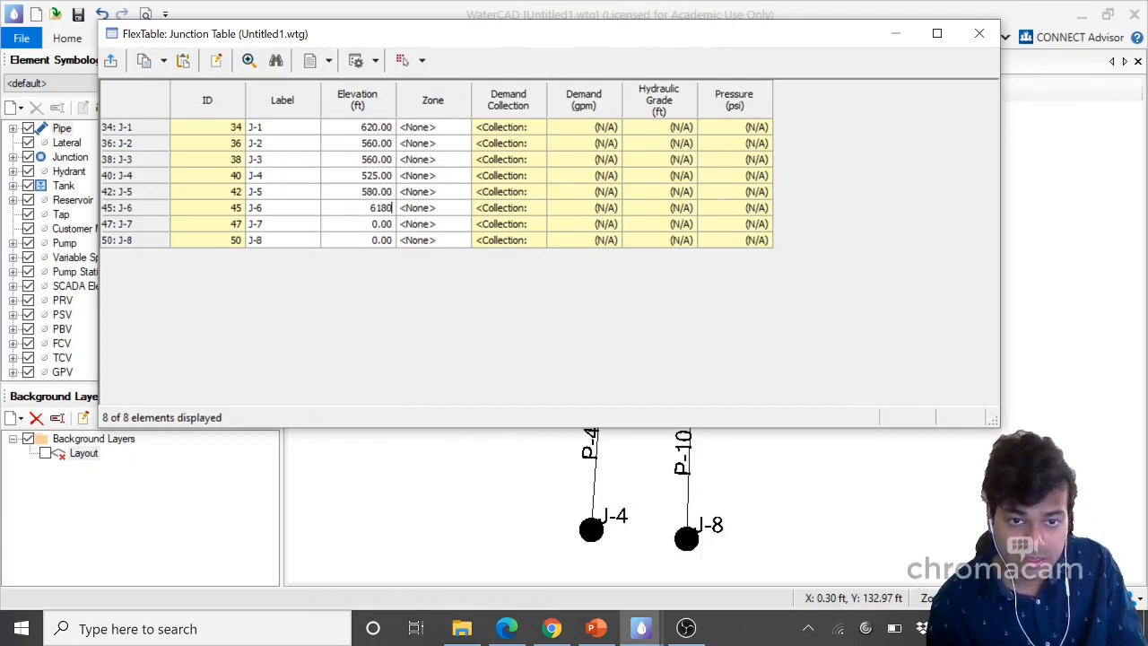
type("80")
key("BackSpace")
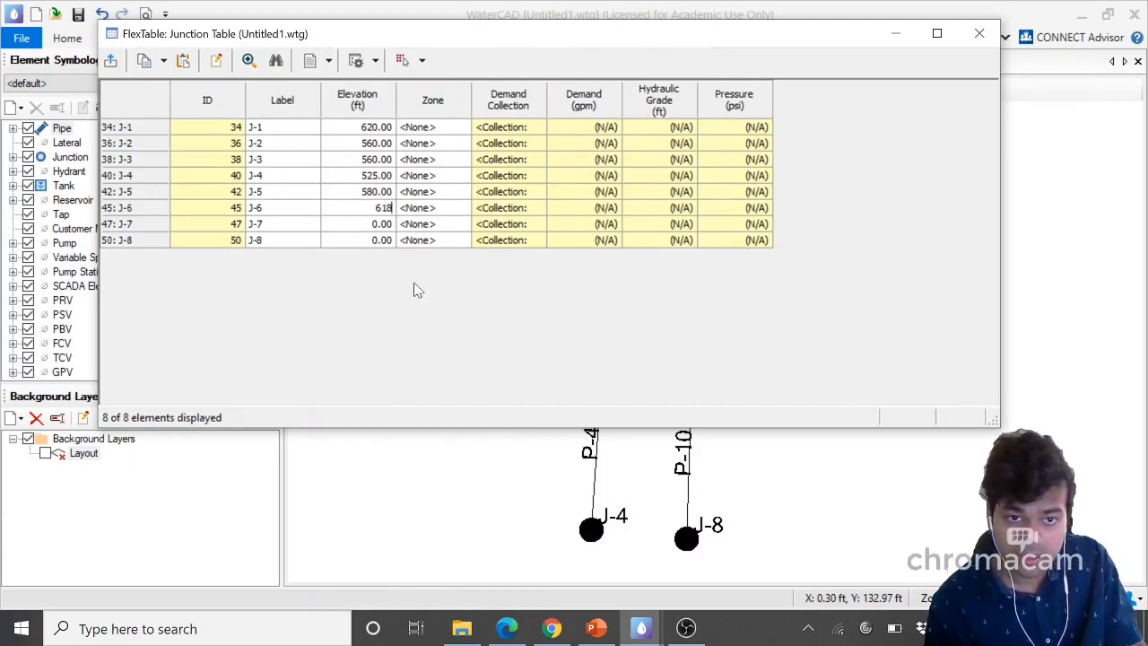
key("Return")
Set elevations of 560 ft for junction J-7 and 525 ft for junction J-8
left_click(506, 628)
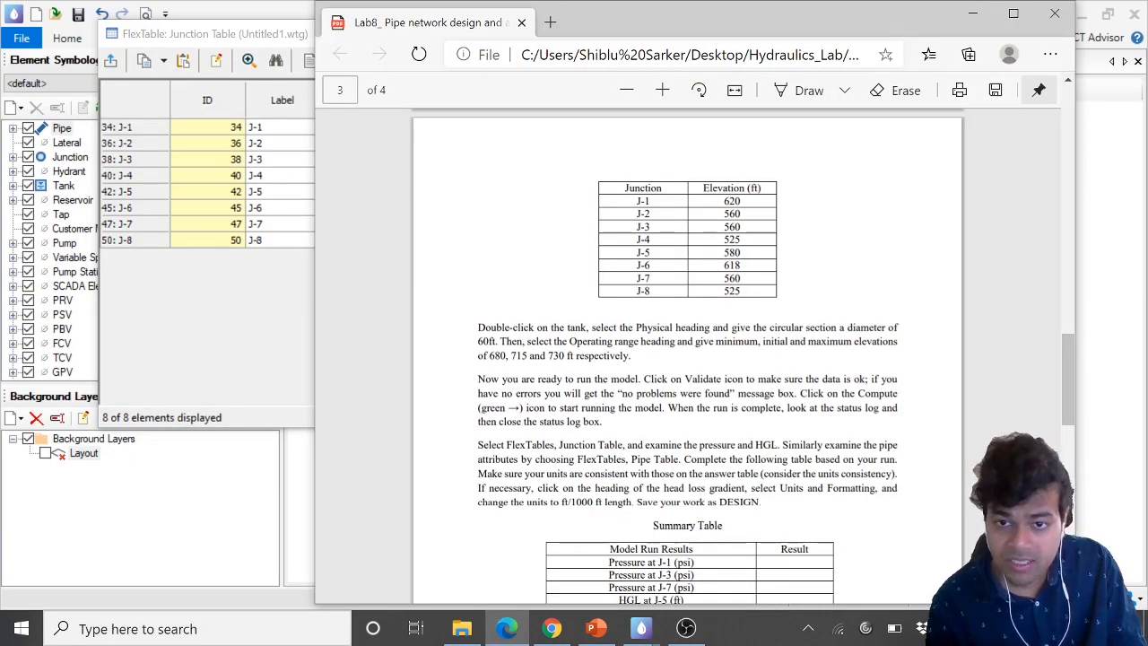
left_click(506, 628)
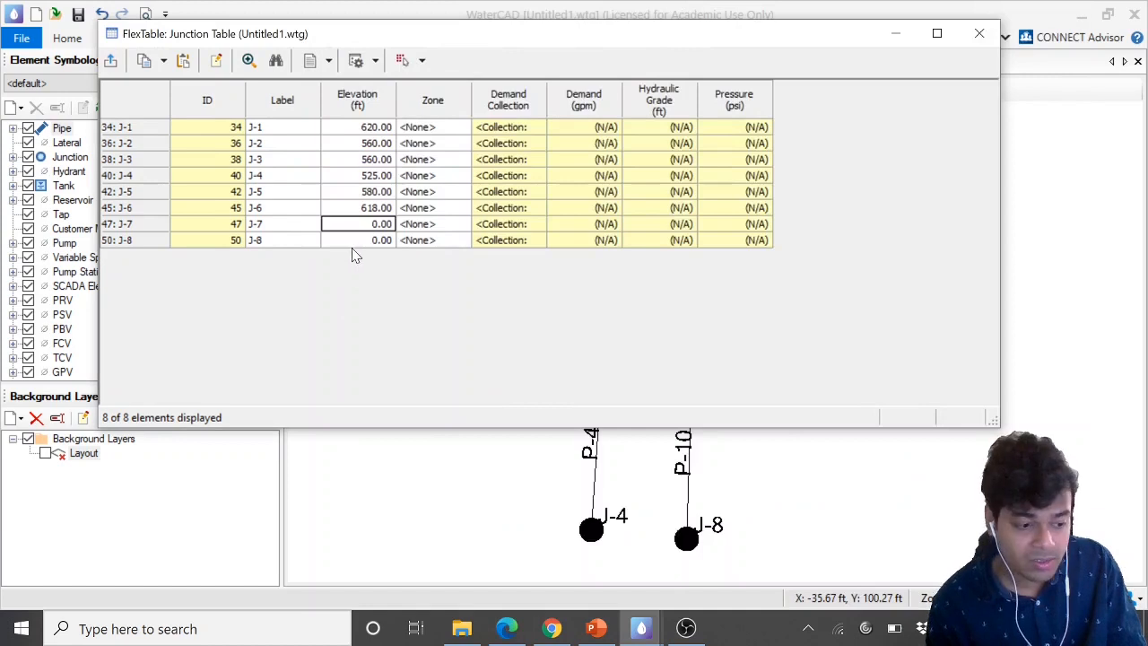
type("560")
key("Return")
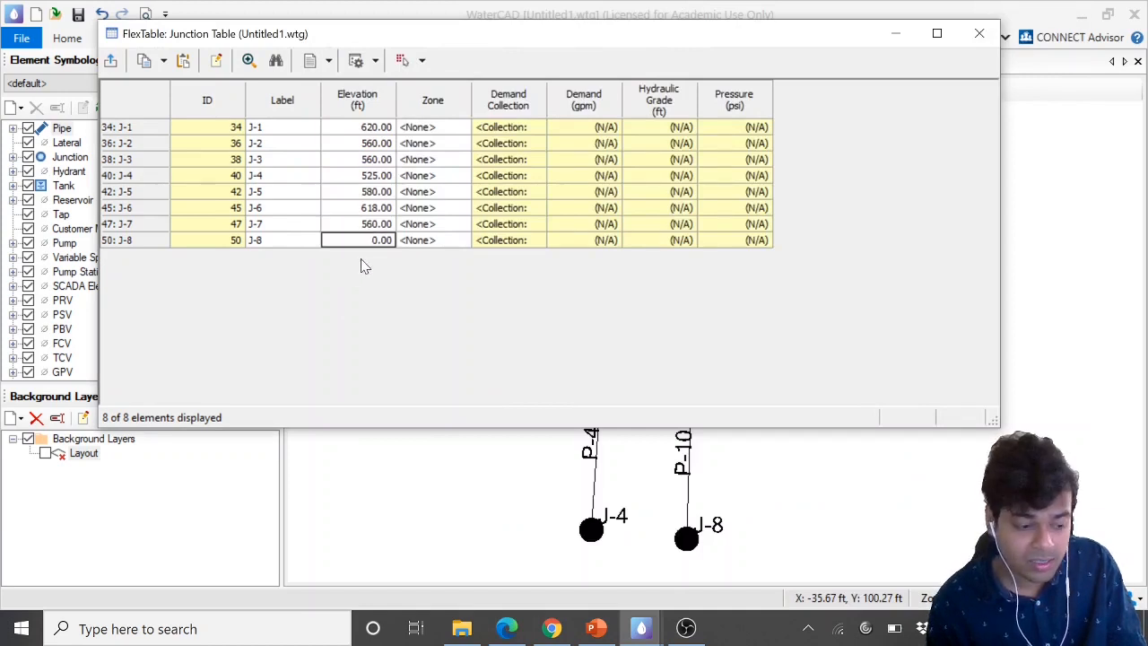
type("525")
left_click(316, 208)
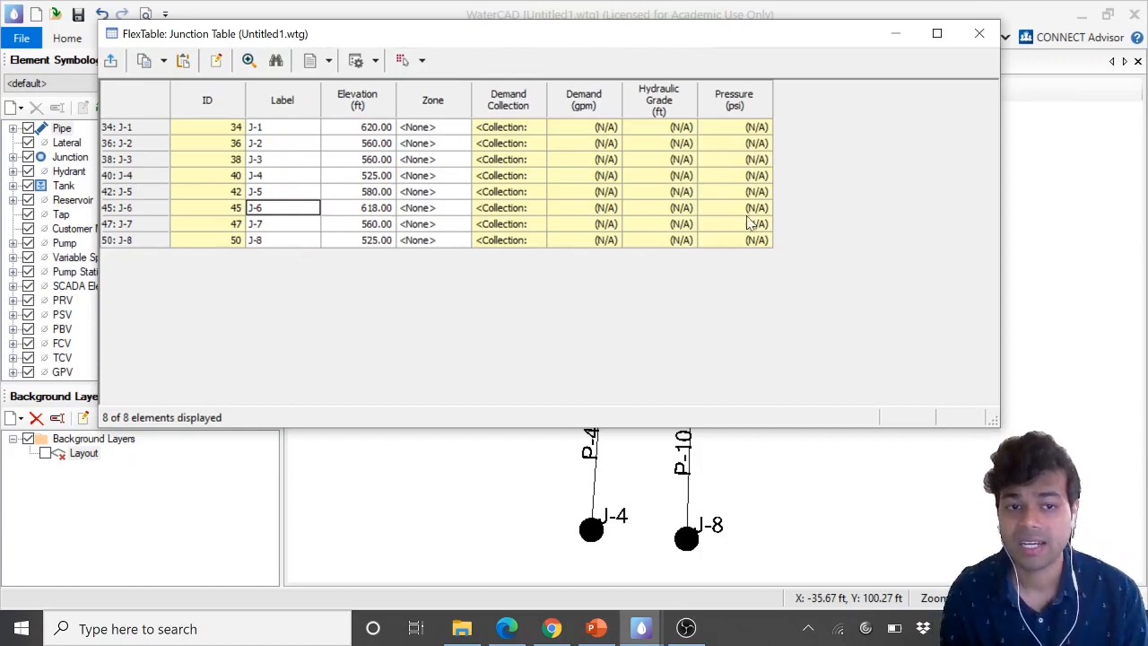
Close the junction FlexTable
left_click_drag(727, 133, 749, 232)
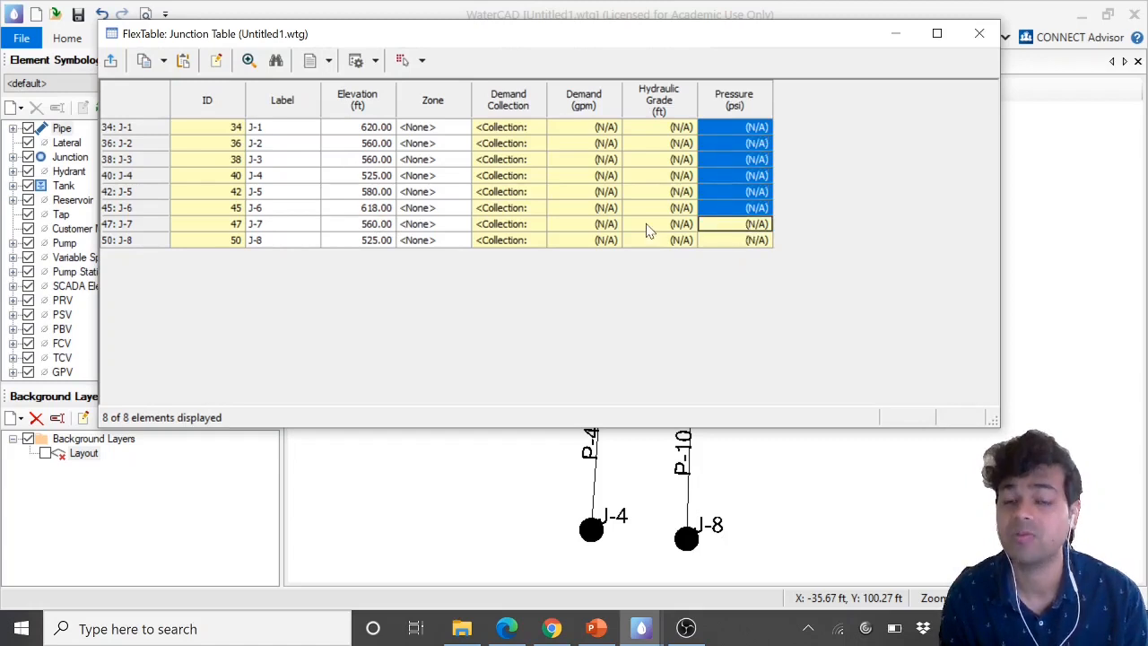
left_click(713, 209)
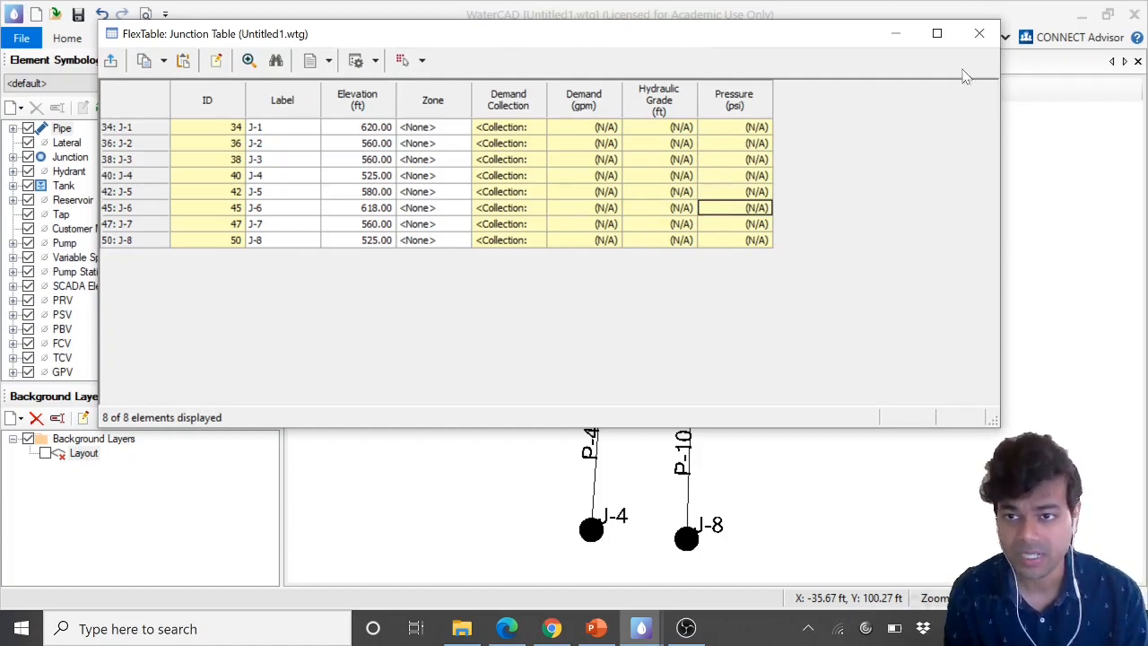
left_click(981, 39)
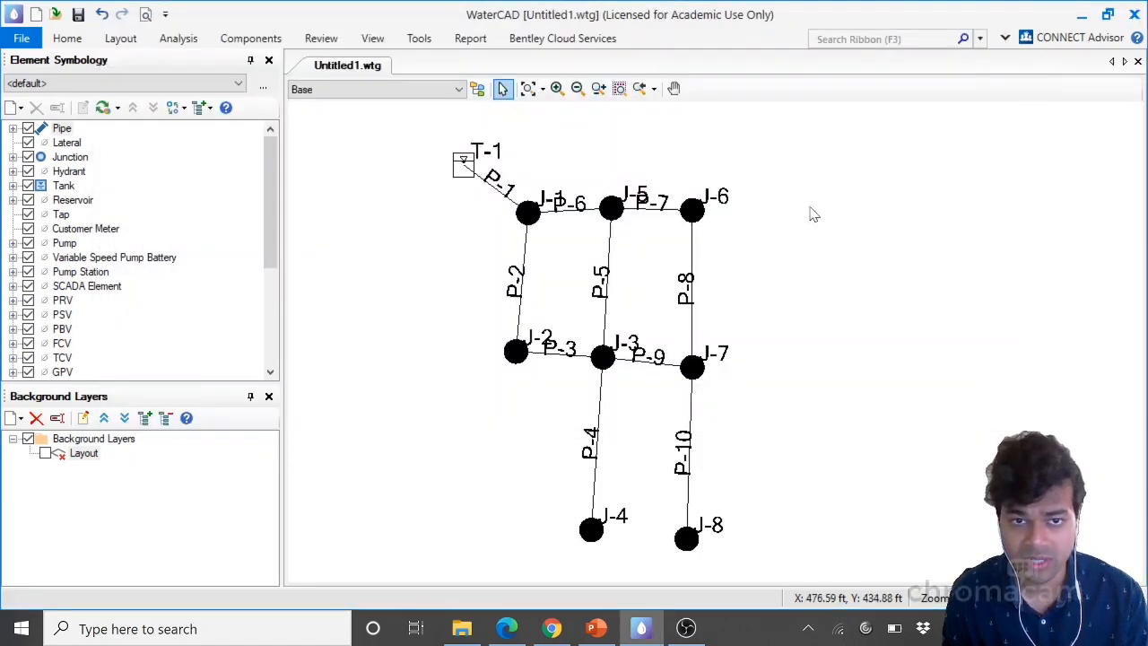
Open the tank FlexTable and move its window up over the drawing
left_click(373, 38)
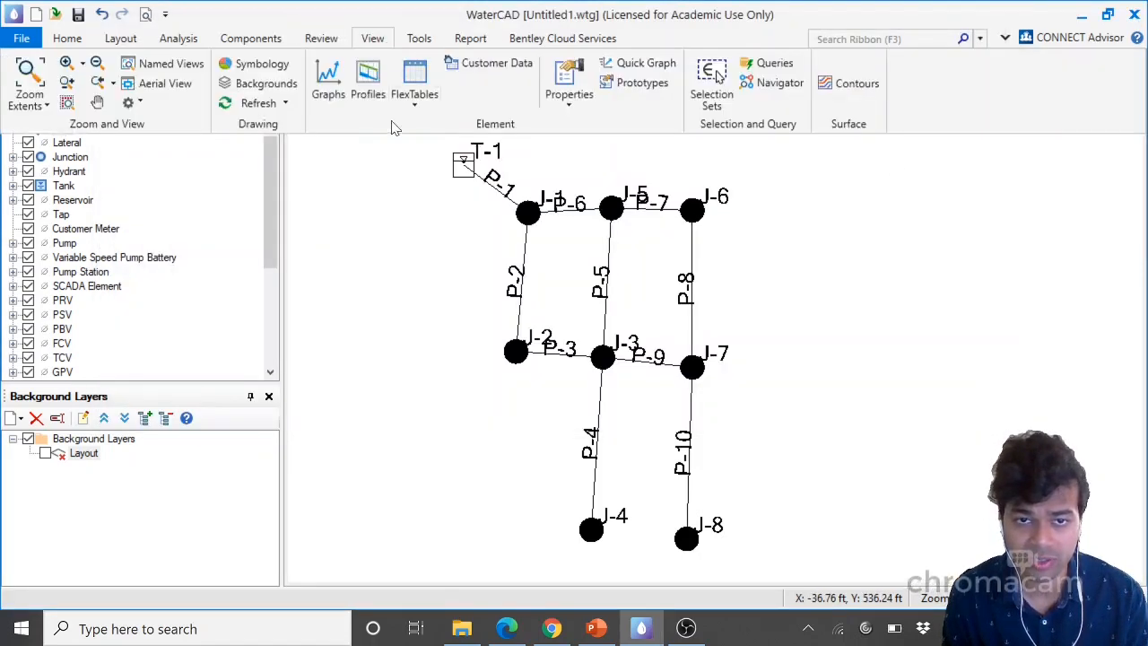
left_click(415, 99)
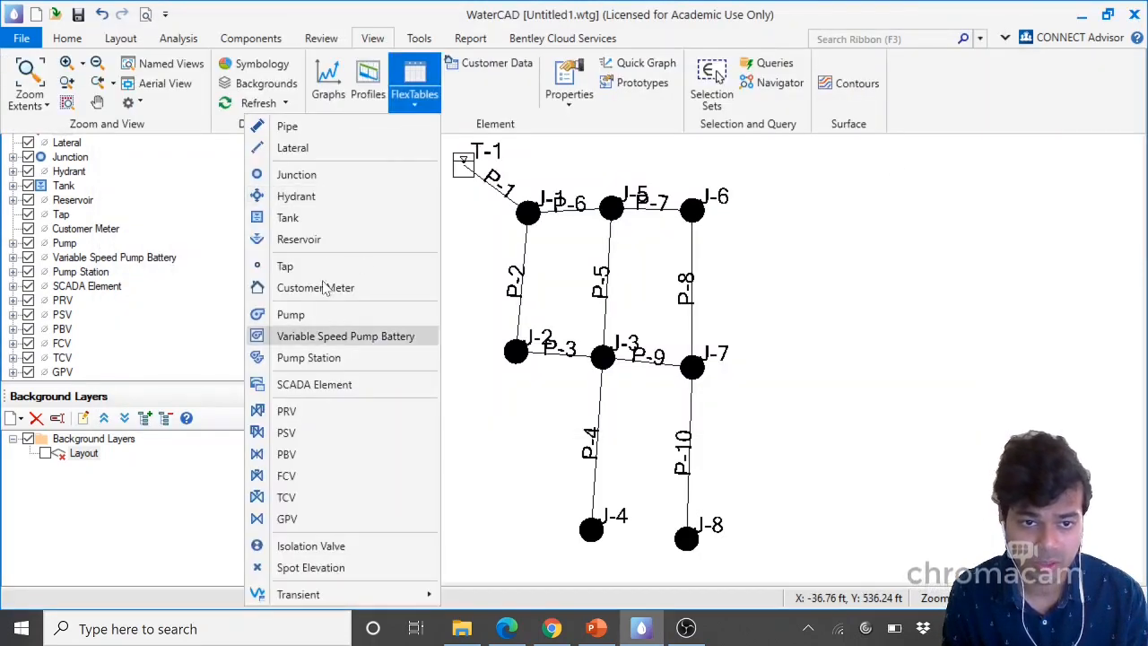
left_click(314, 216)
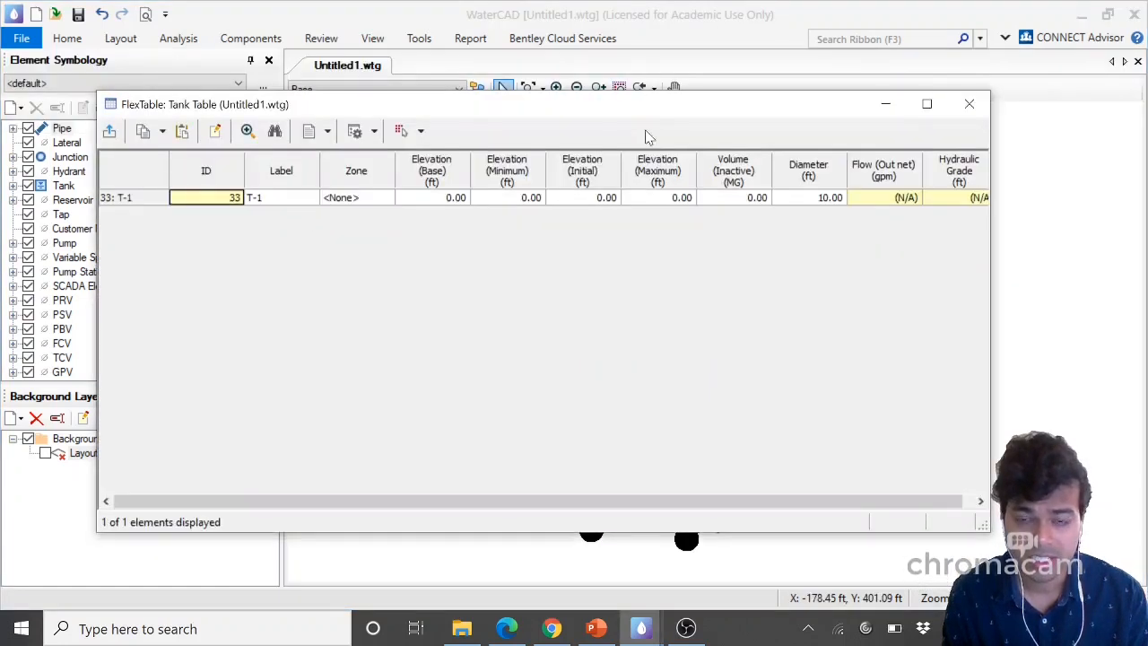
left_click_drag(620, 109, 604, 76)
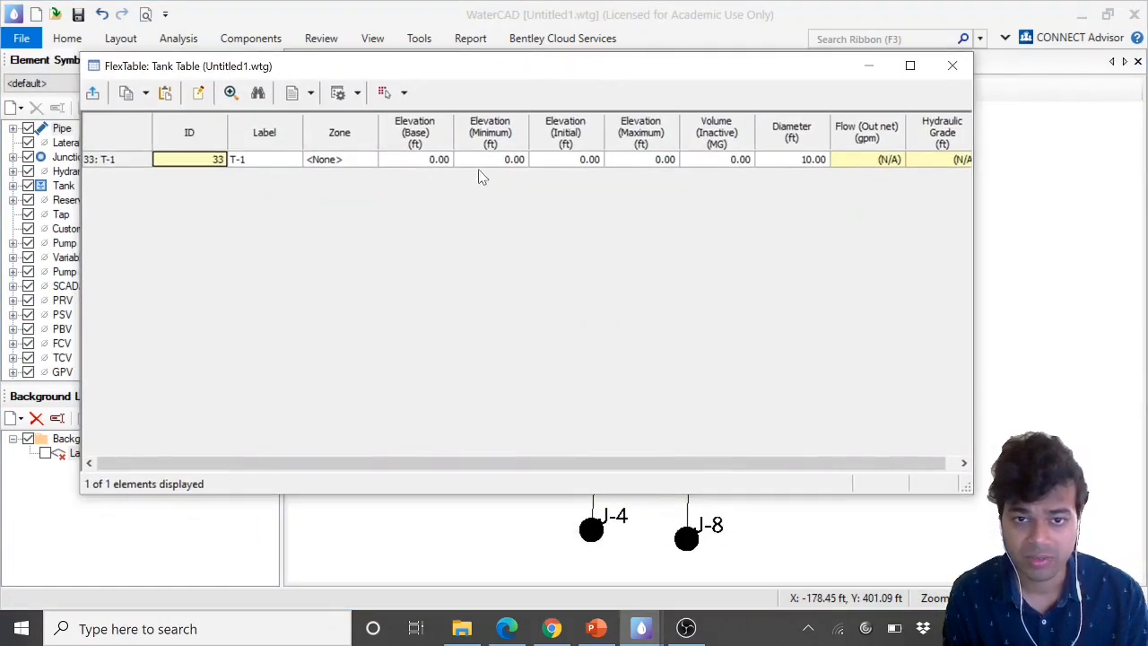
Following the handout's tank instructions, set tank T-1's diameter to 60 ft
left_click(786, 160)
left_click(506, 628)
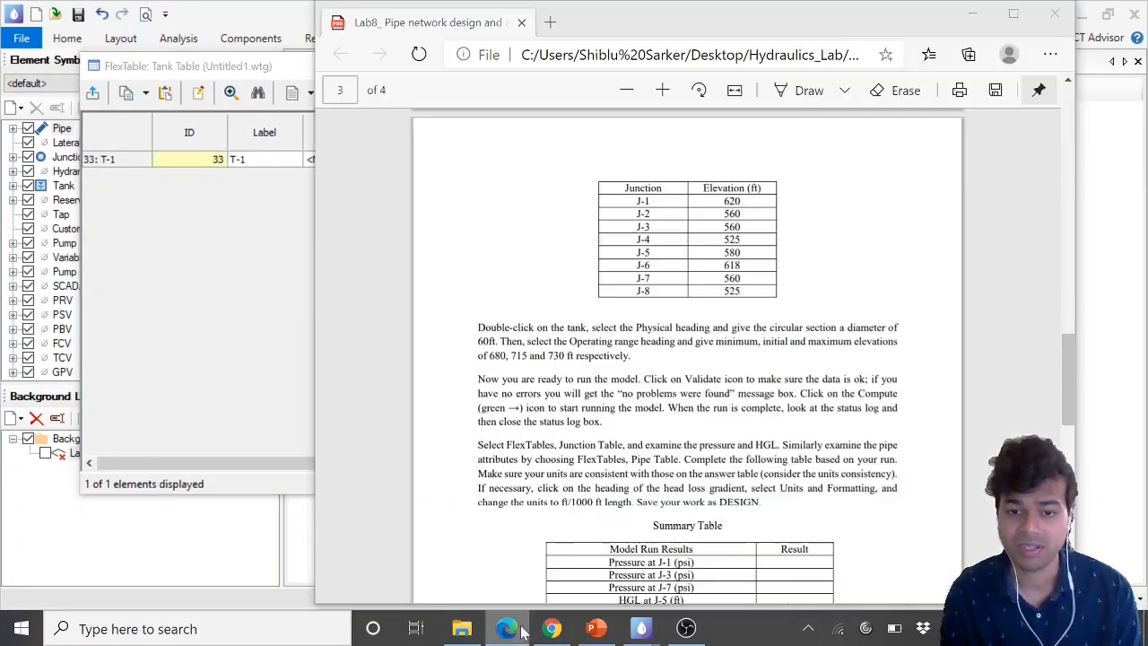
scroll(665, 429, "down", 2)
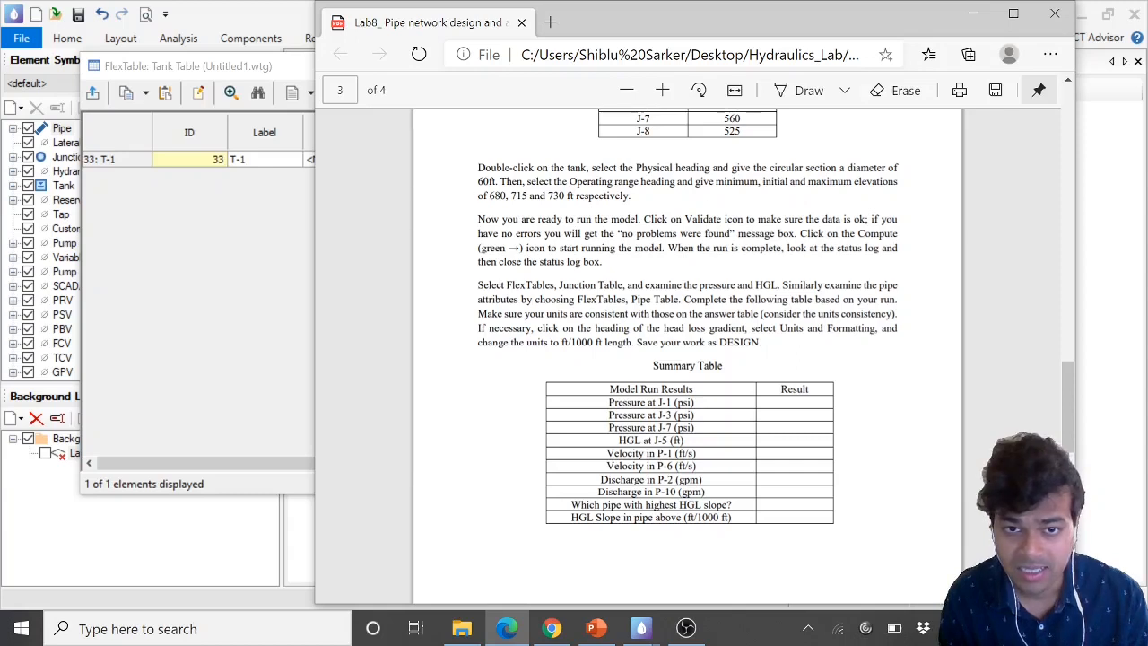
left_click_drag(488, 195, 573, 196)
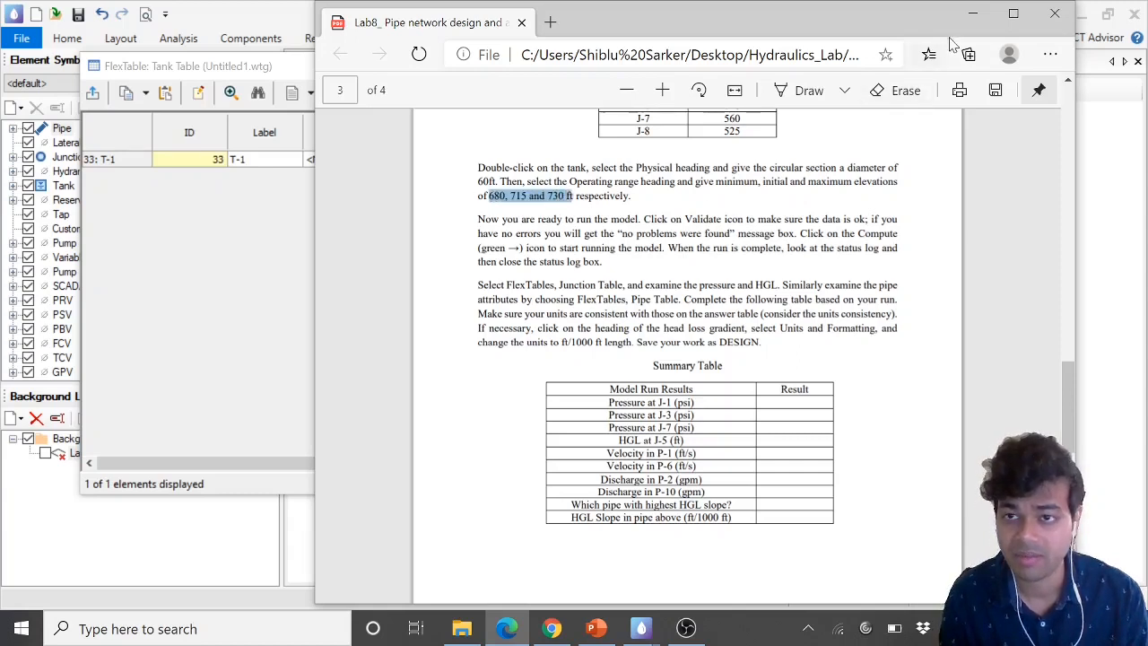
left_click(972, 14)
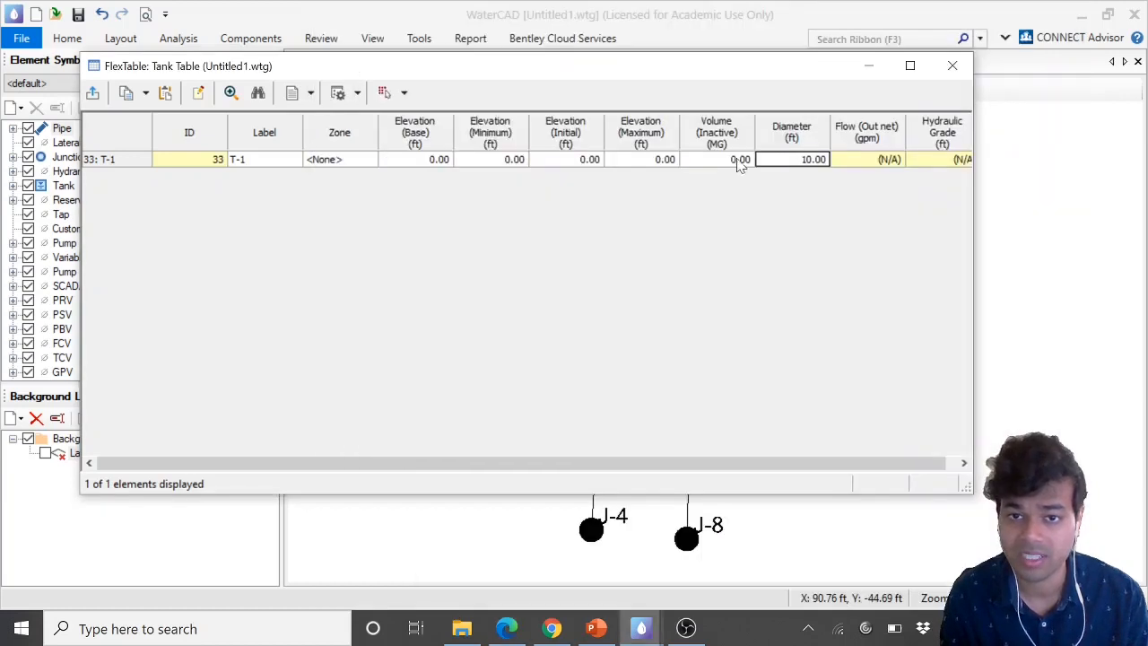
double_click(797, 161)
type("60")
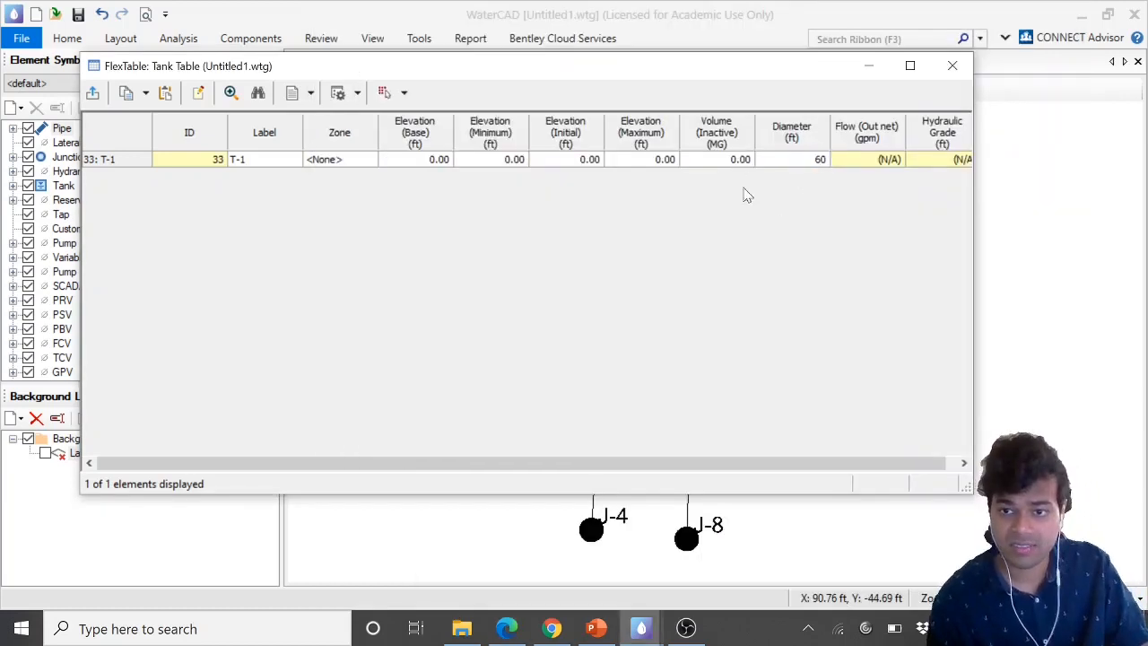
Set tank T-1's minimum elevation to 680 ft
left_click(721, 161)
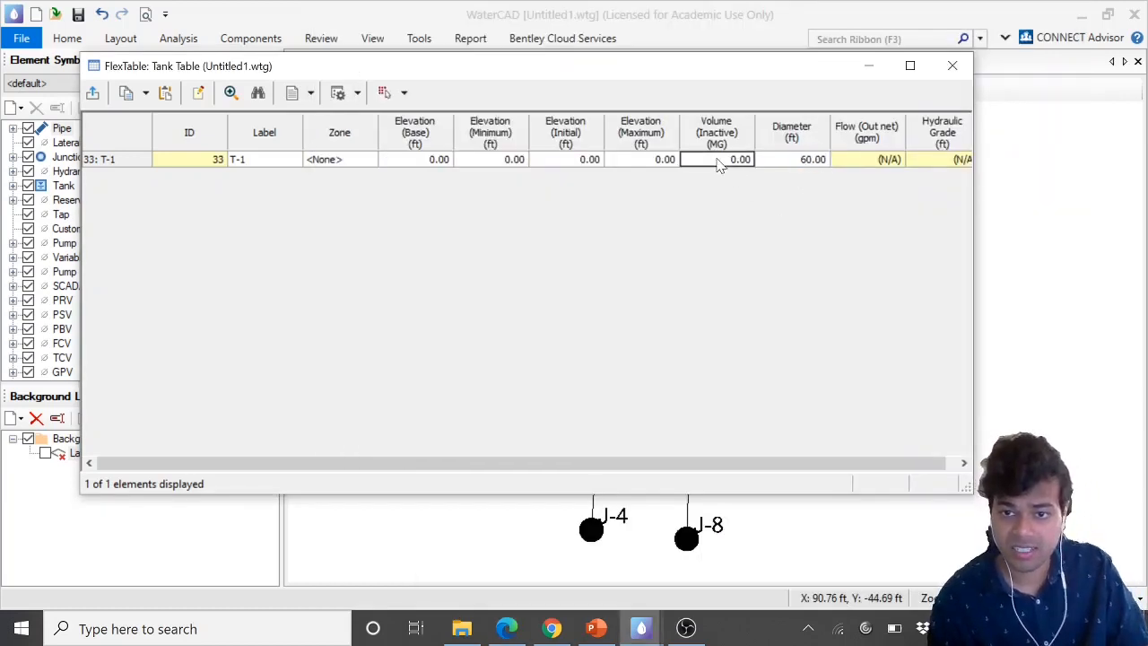
left_click(491, 164)
left_click(507, 632)
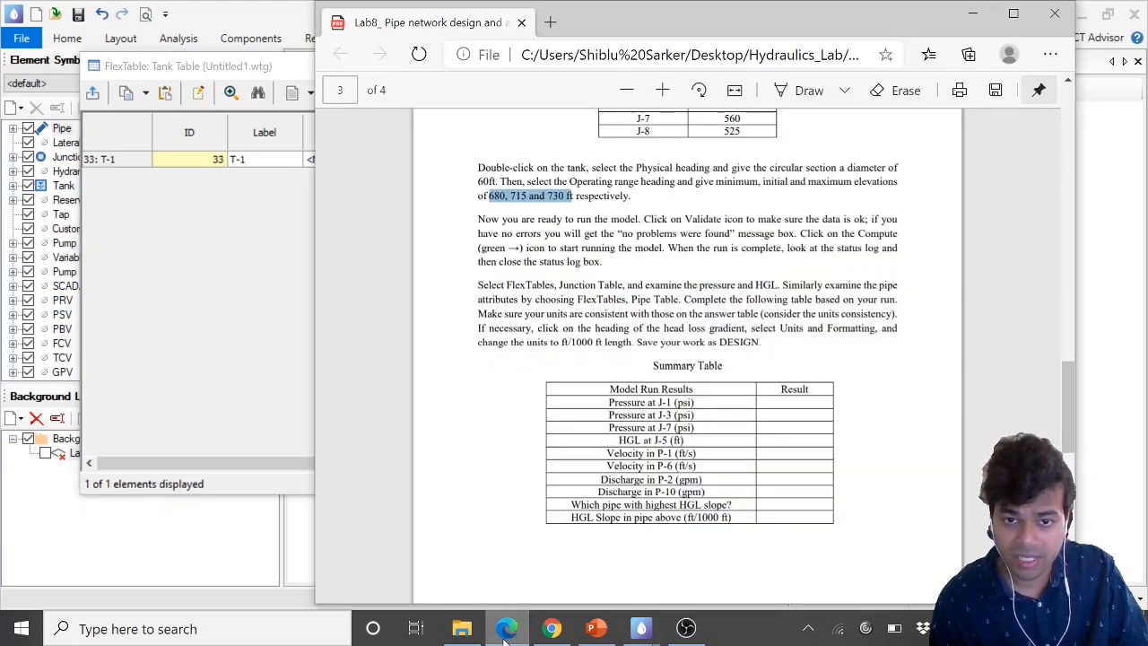
left_click(506, 629)
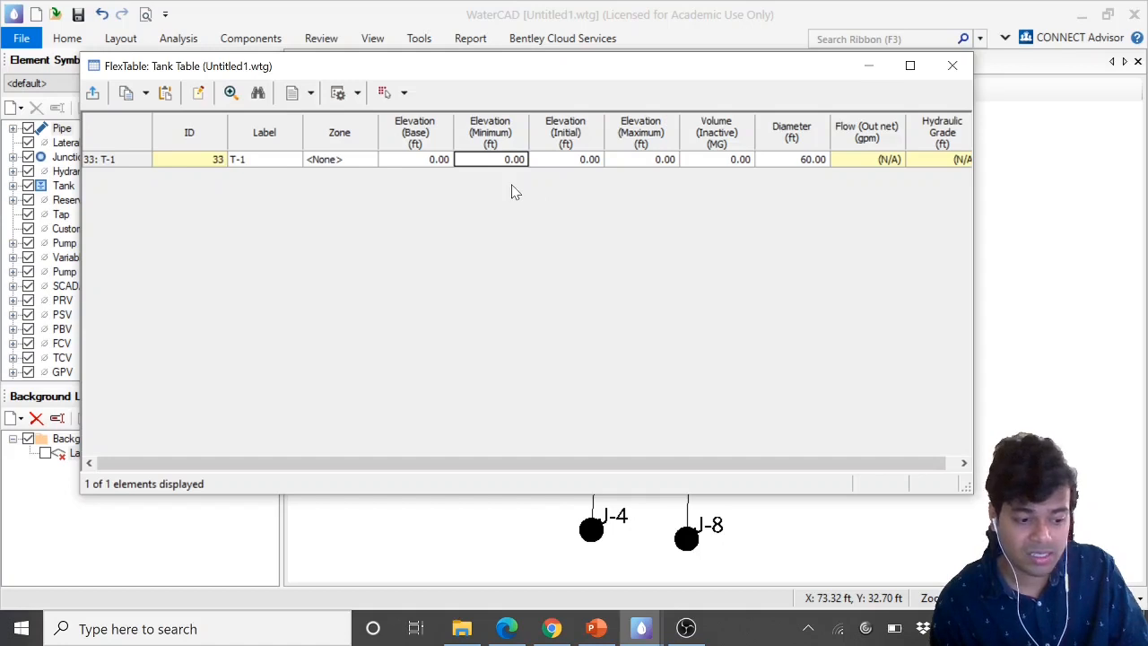
type("680")
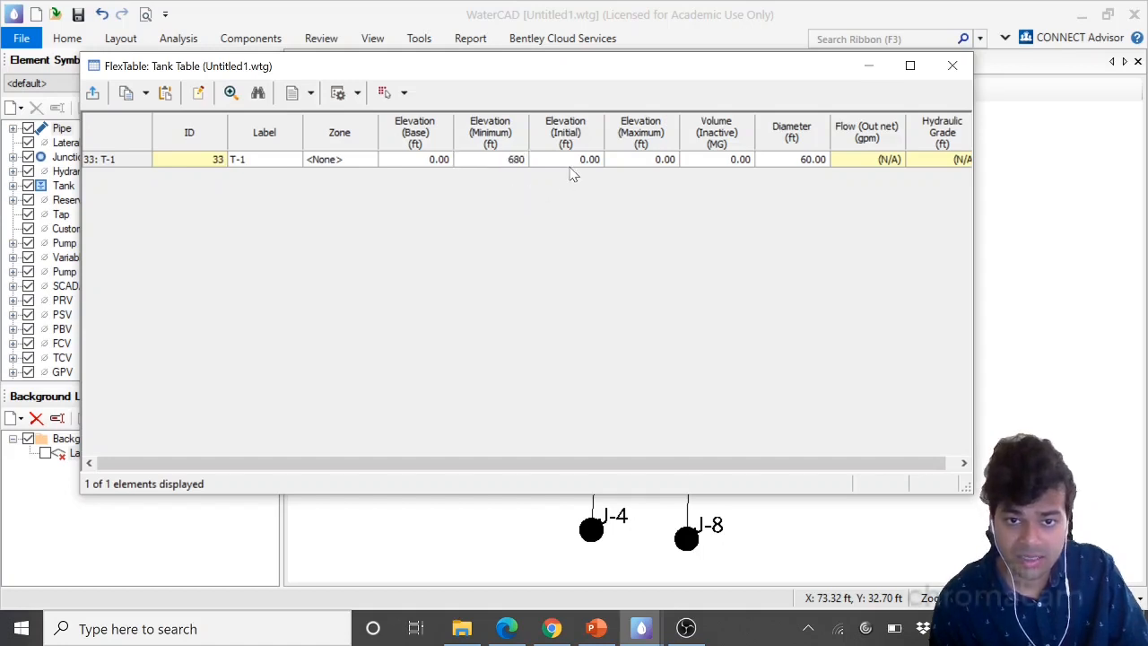
left_click(568, 166)
Set tank T-1's initial elevation to 715 ft and maximum elevation to 730 ft, then close the tank table
left_click(506, 632)
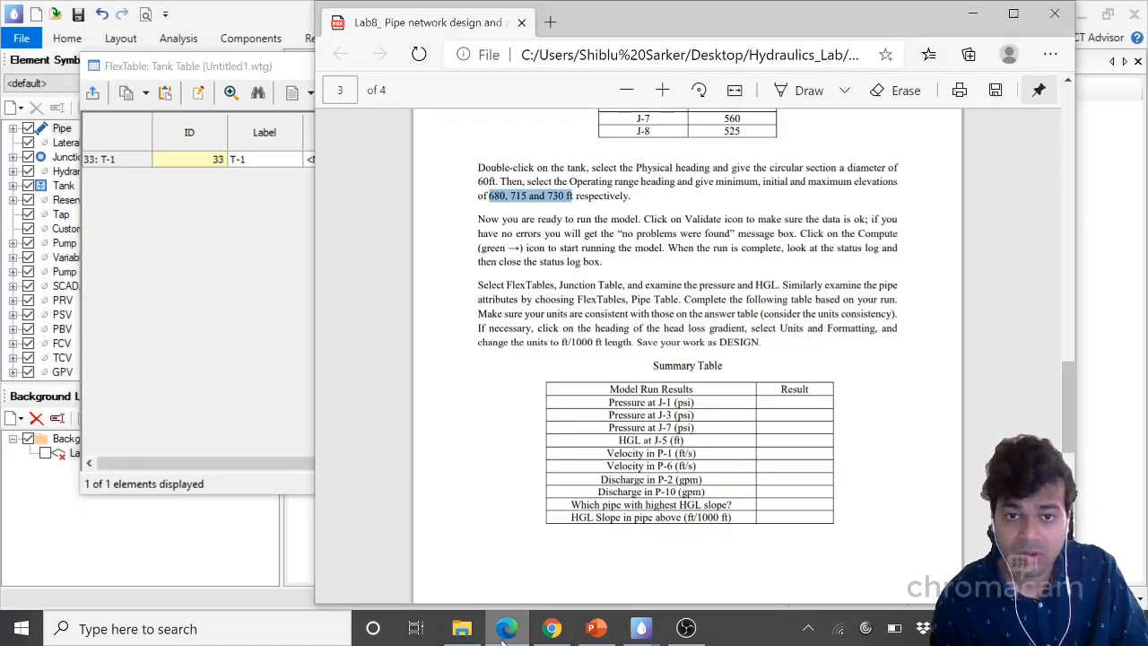
left_click(505, 632)
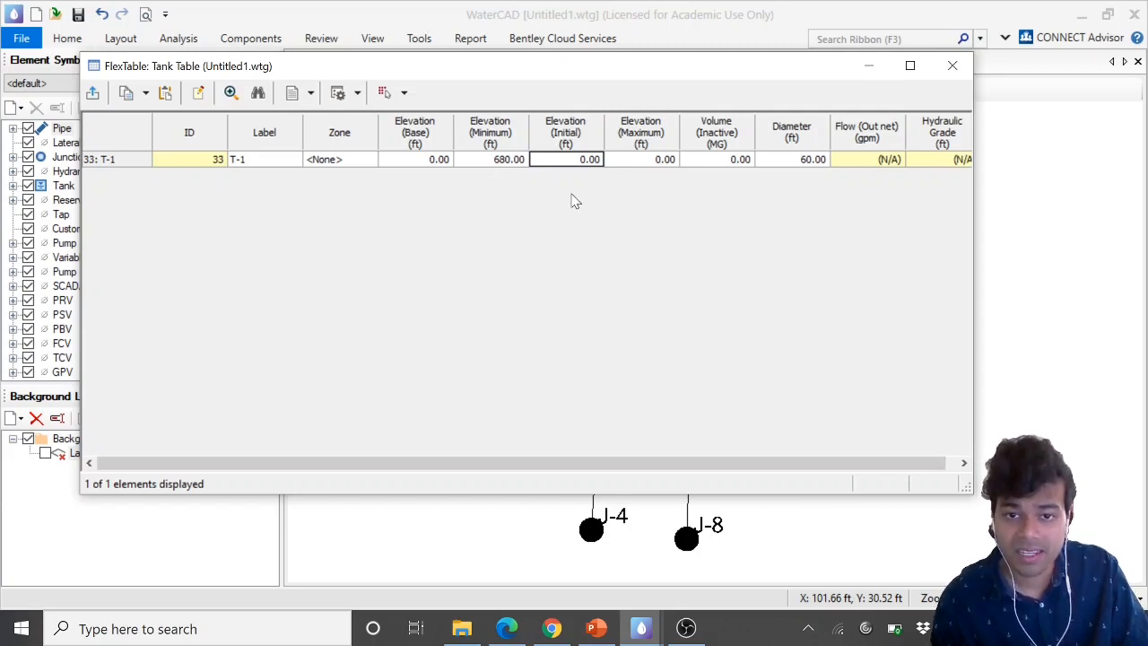
type("715")
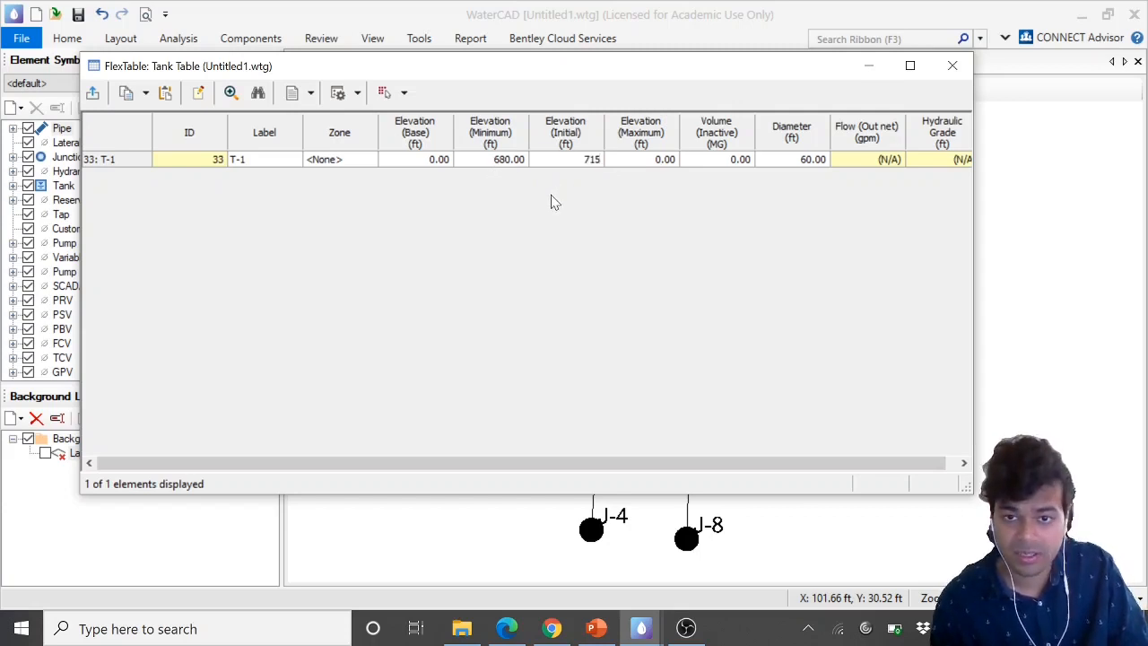
key("Tab")
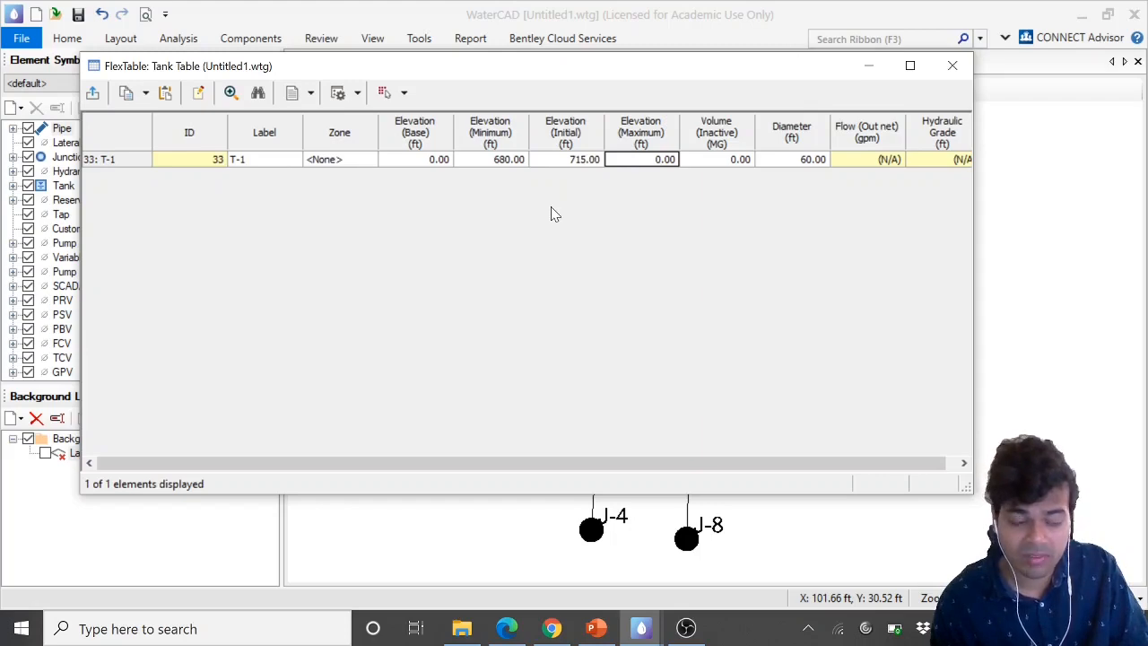
left_click(512, 630)
left_click(508, 630)
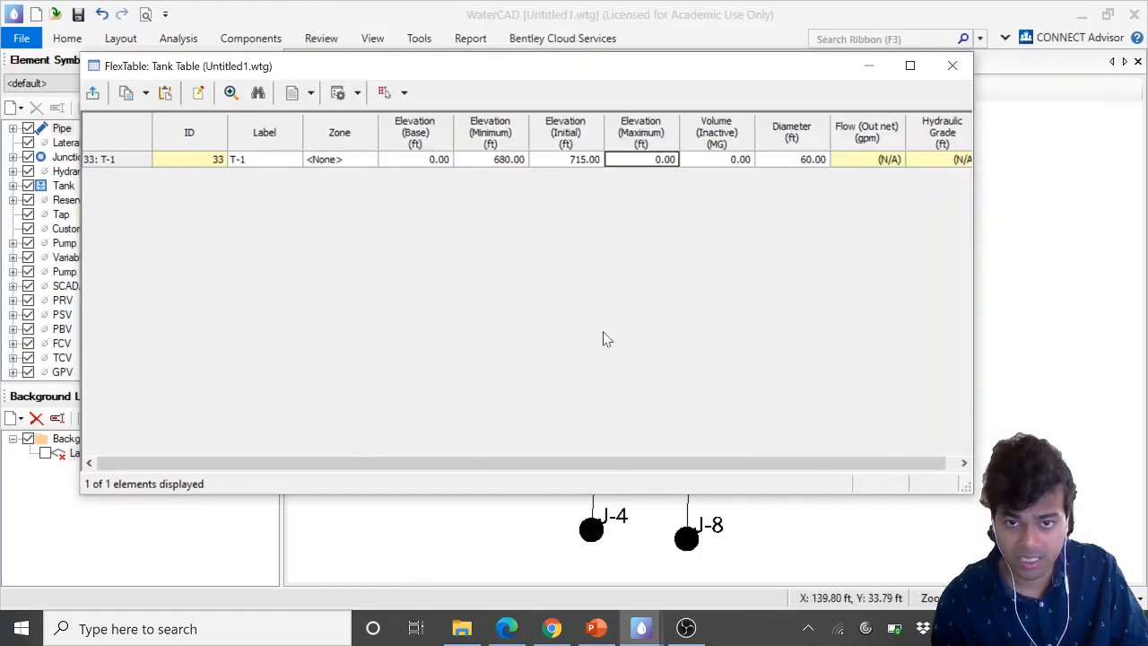
type("730")
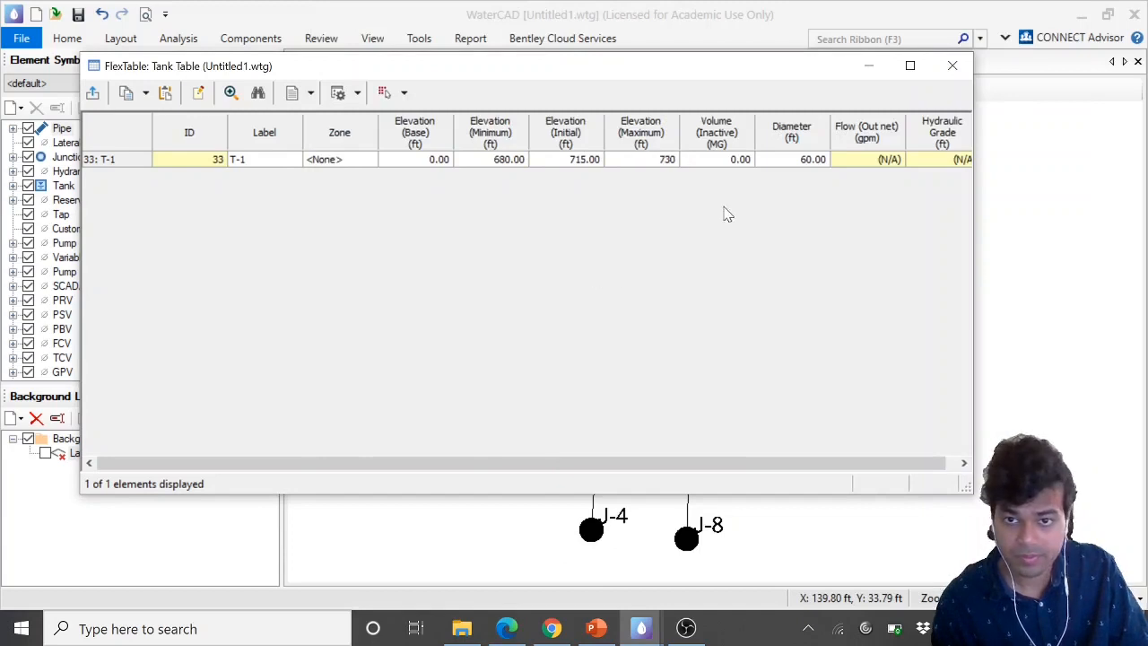
left_click(710, 167)
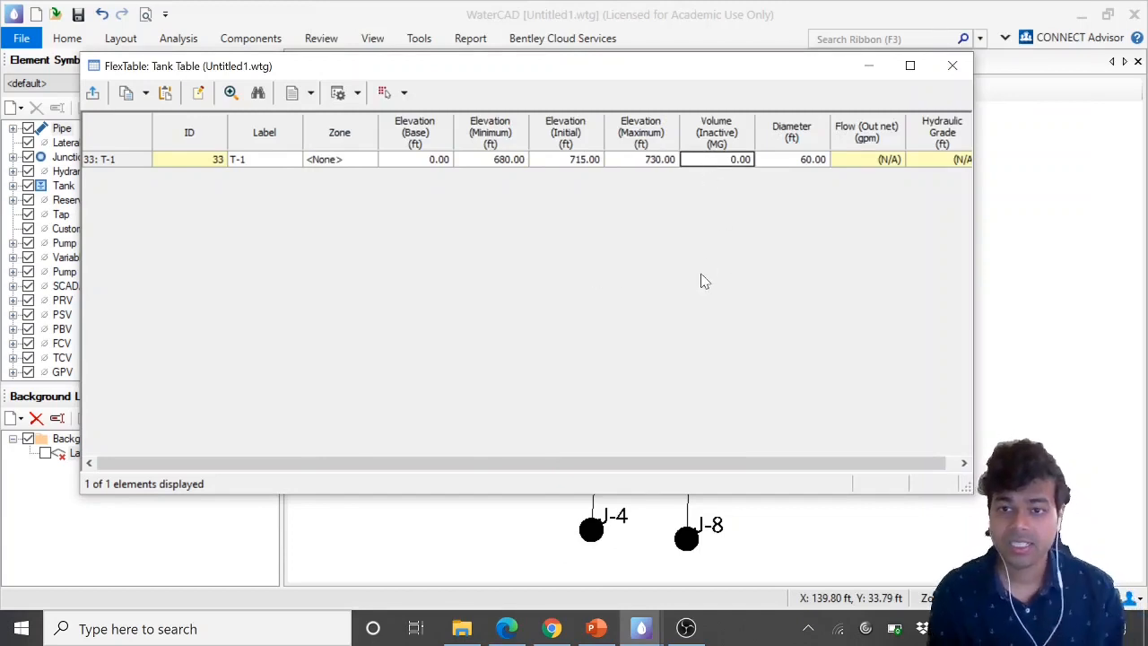
left_click_drag(741, 461, 662, 471)
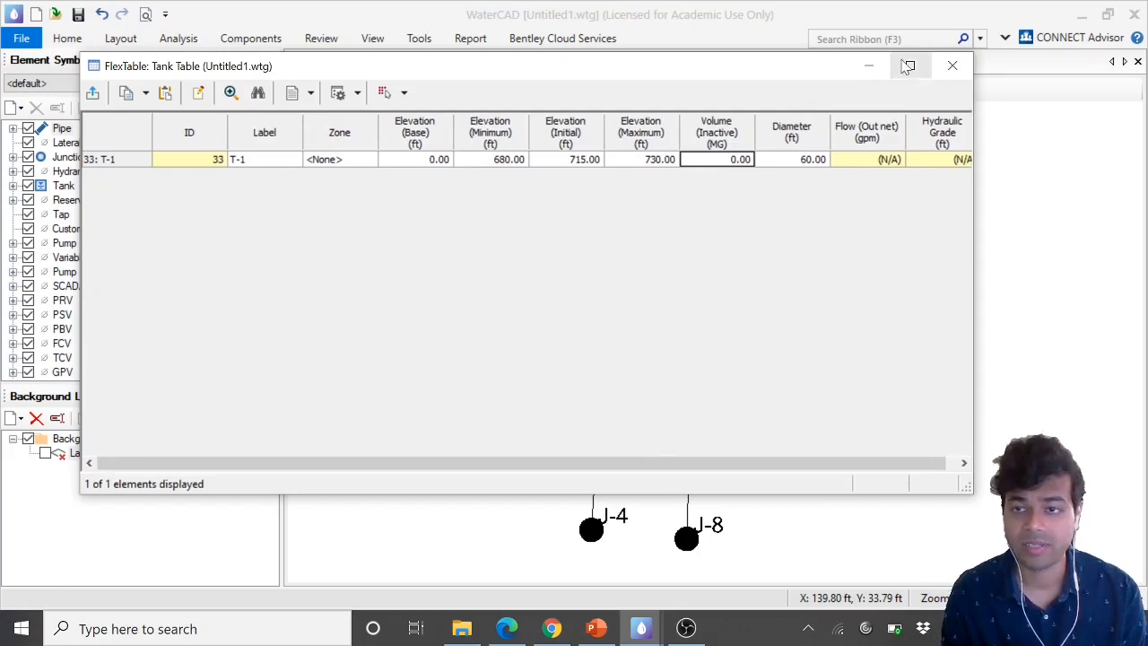
left_click(953, 65)
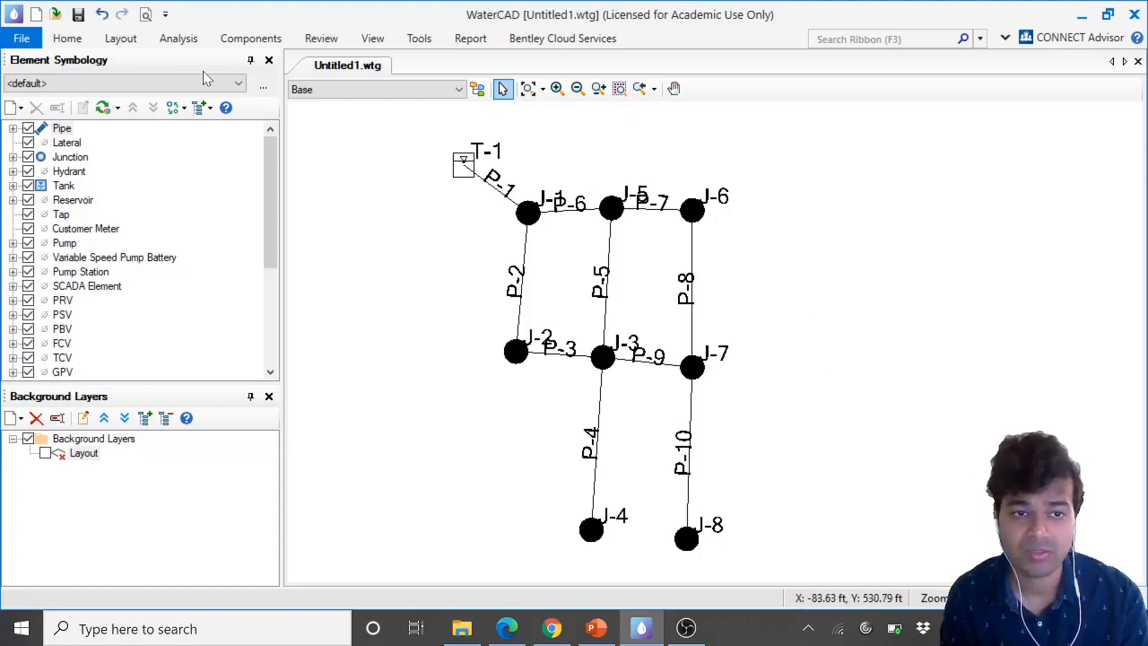
left_click(183, 41)
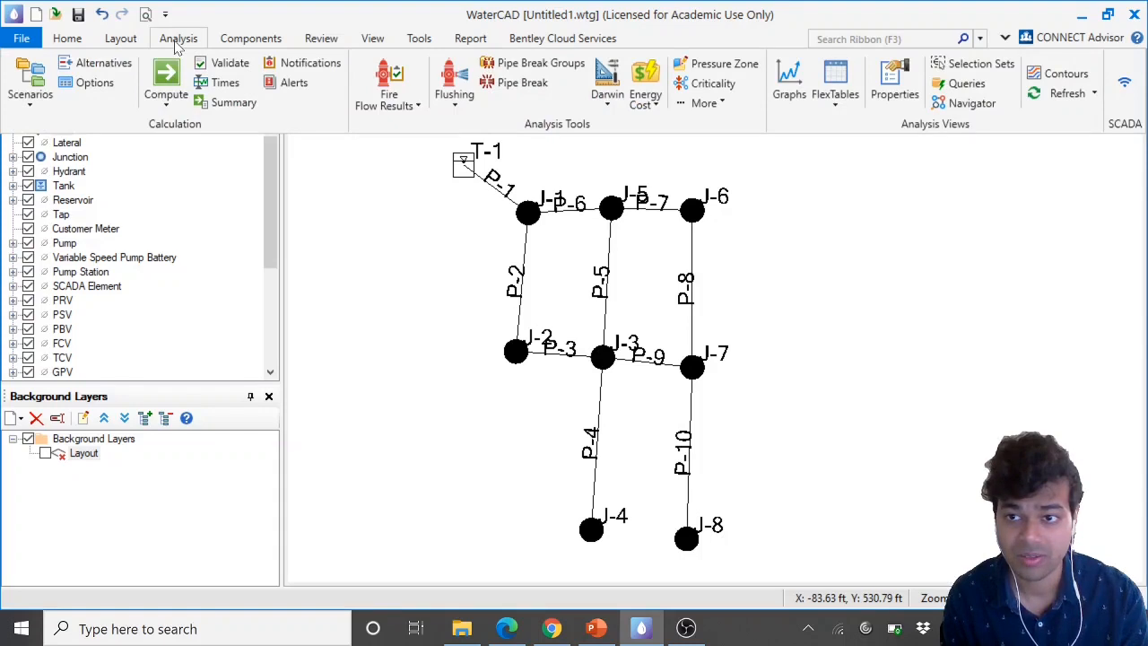
left_click(166, 107)
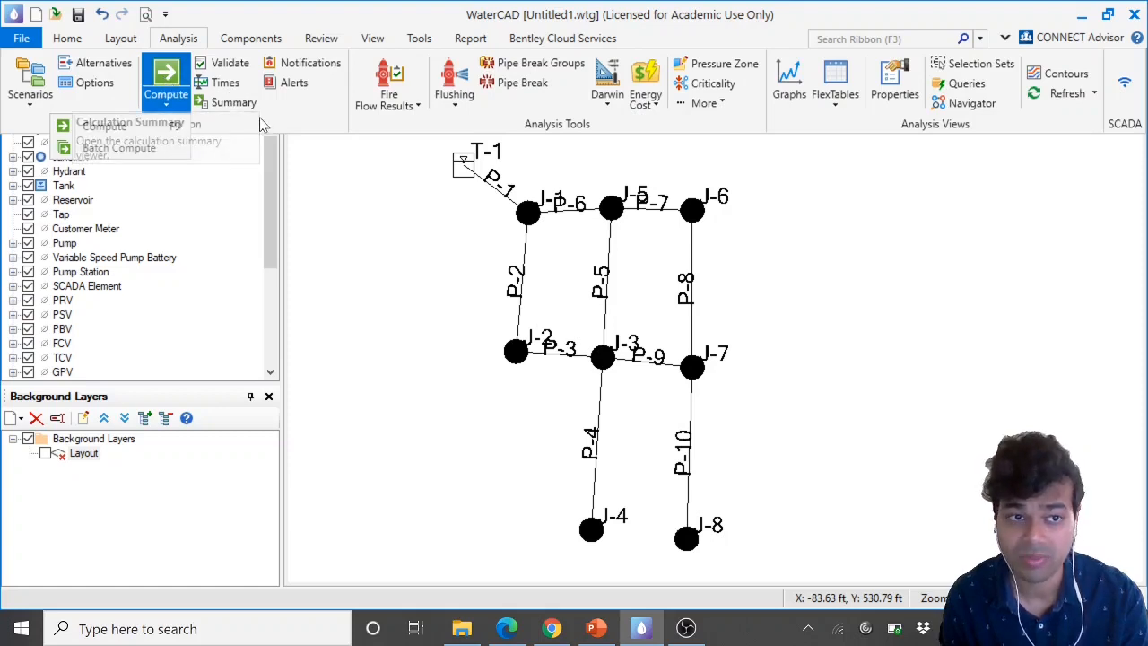
left_click(116, 99)
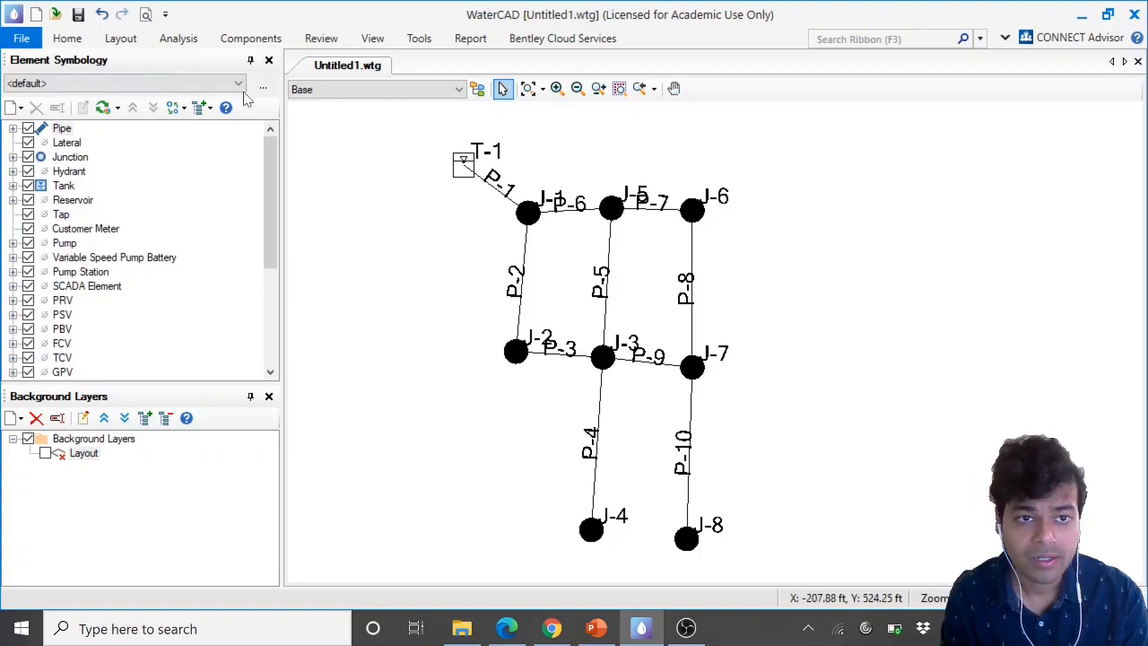
Validate the model and dismiss the validation message
left_click(179, 39)
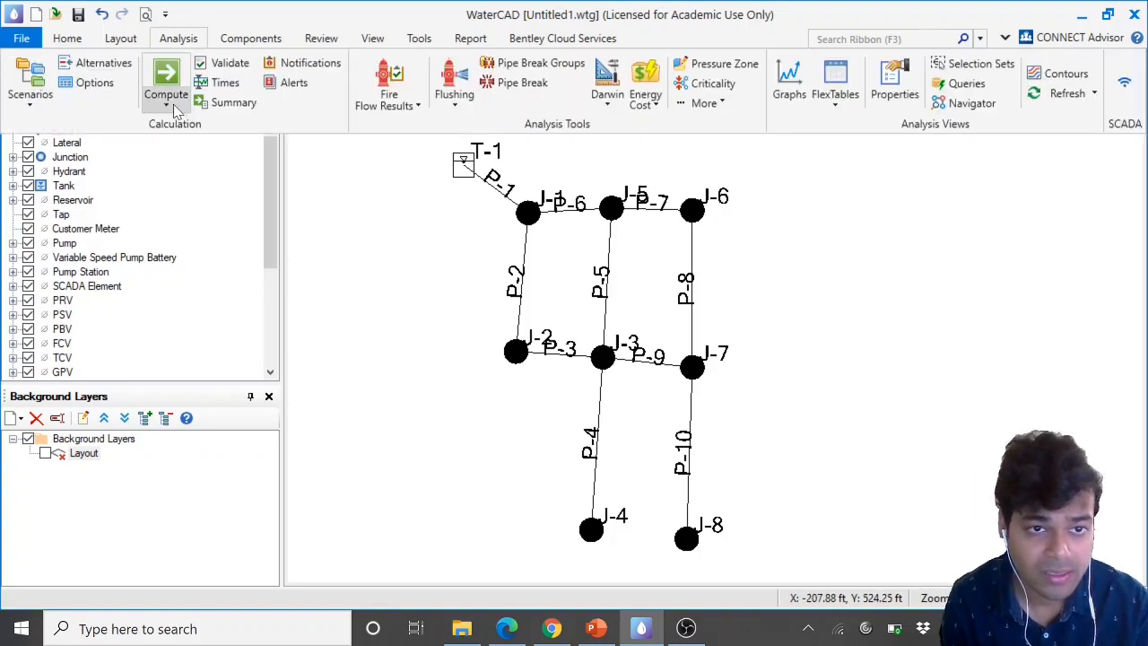
left_click(223, 68)
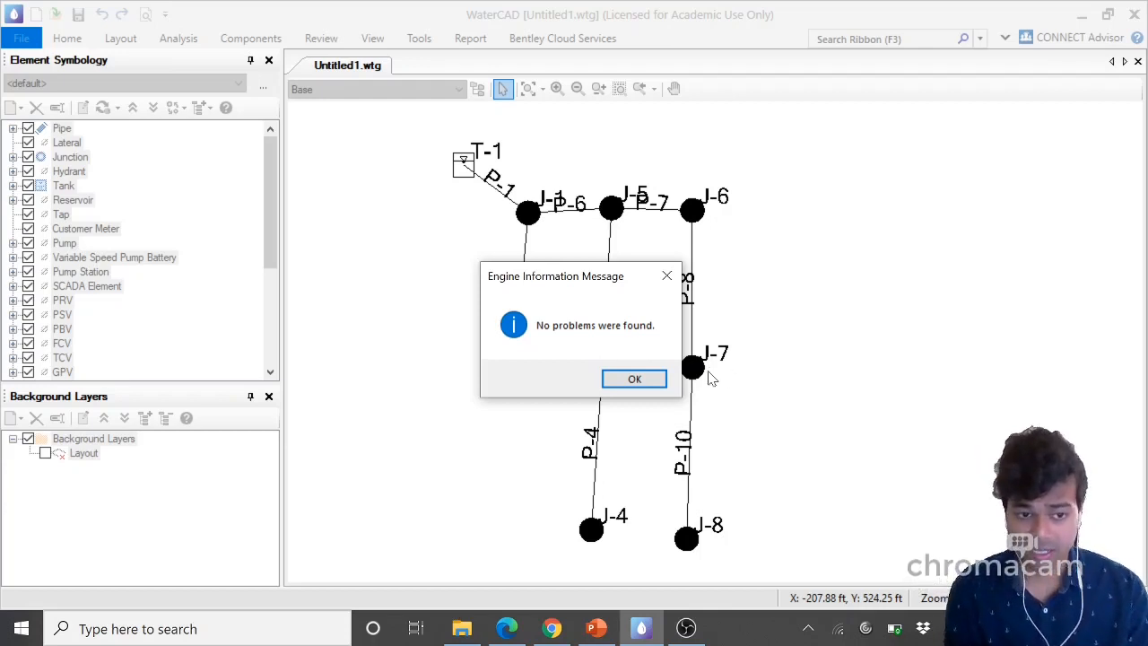
left_click(634, 379)
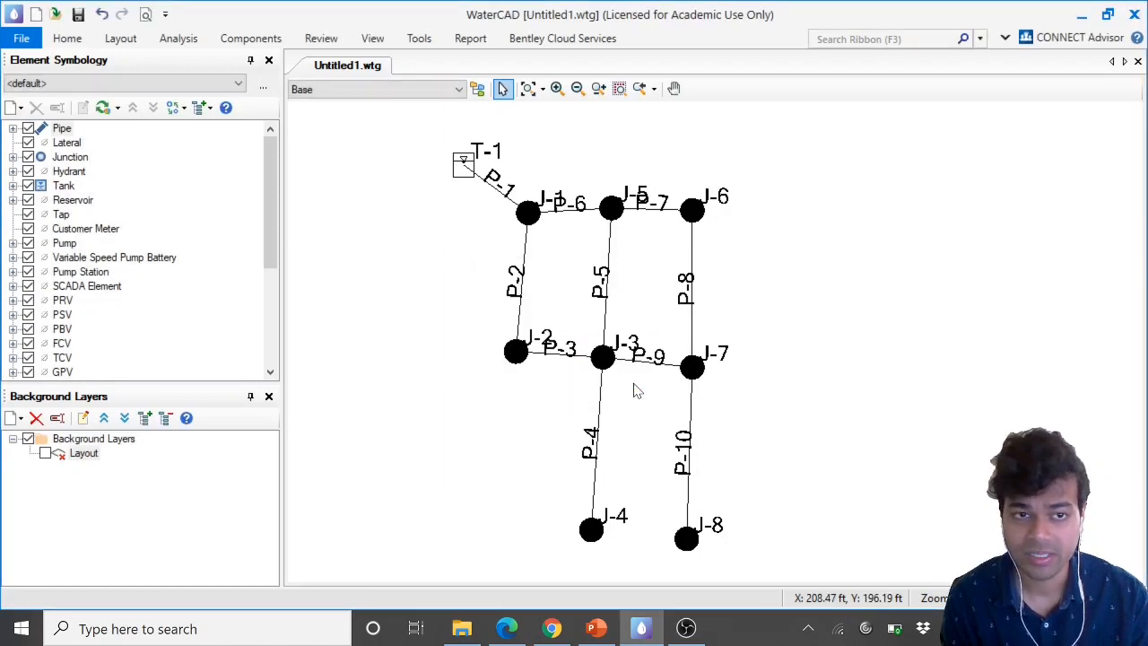
Compute the model and review the time steps in the calculation summary
left_click(185, 42)
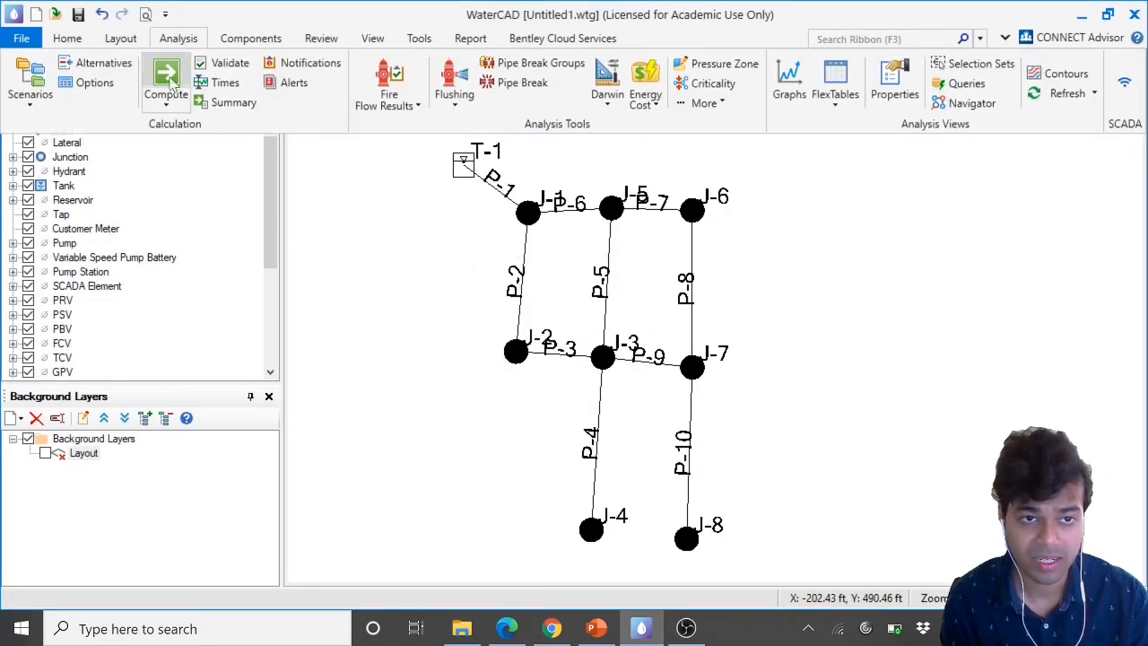
left_click(170, 79)
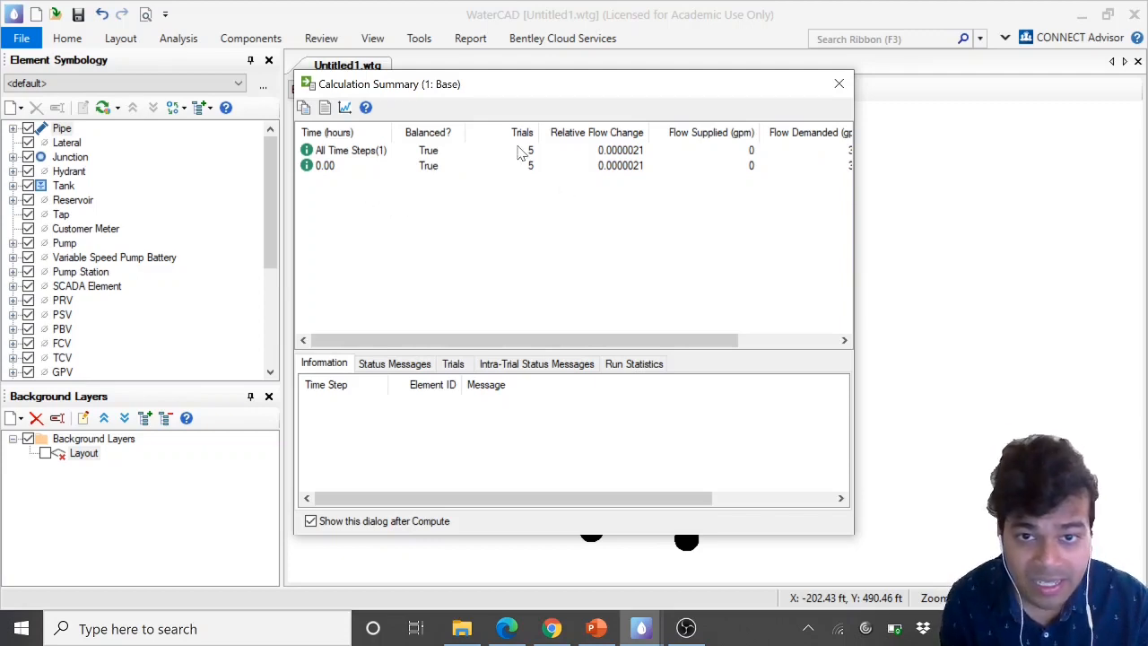
left_click(531, 153)
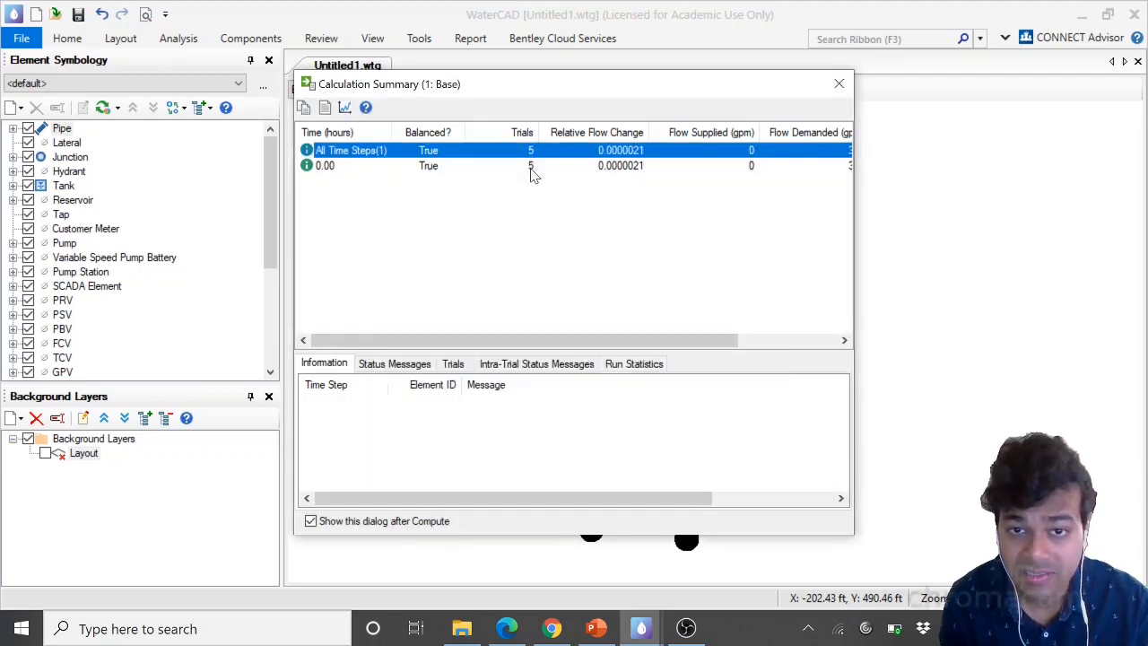
left_click(534, 169)
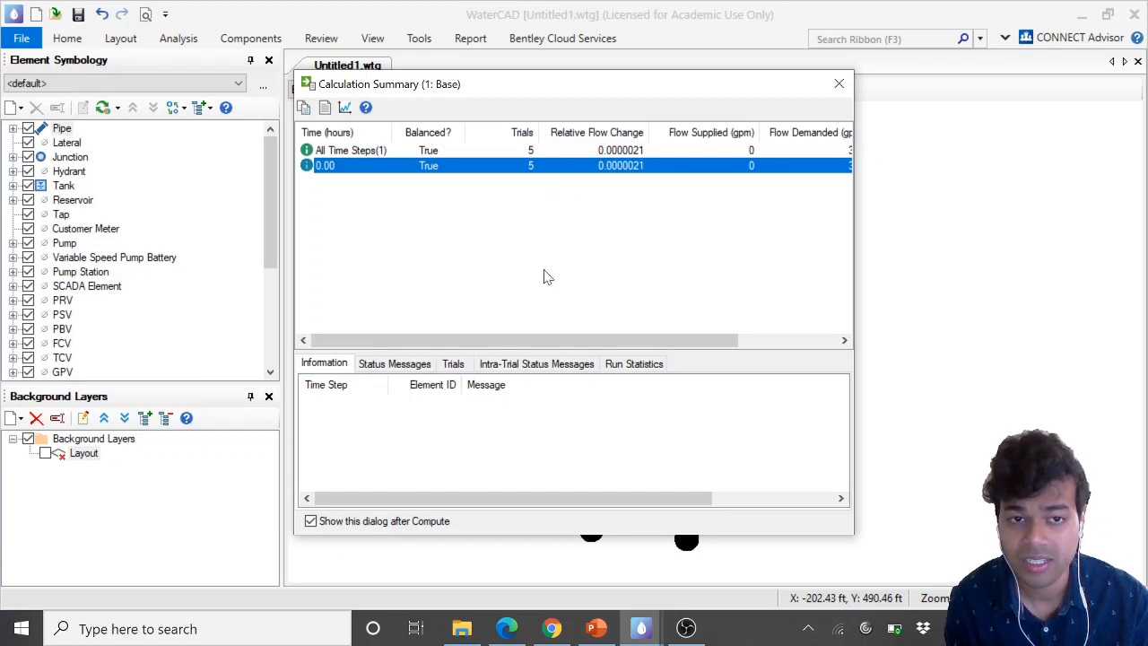
Close the calculation summary and read the handout's summary table of model run results to report
left_click(837, 86)
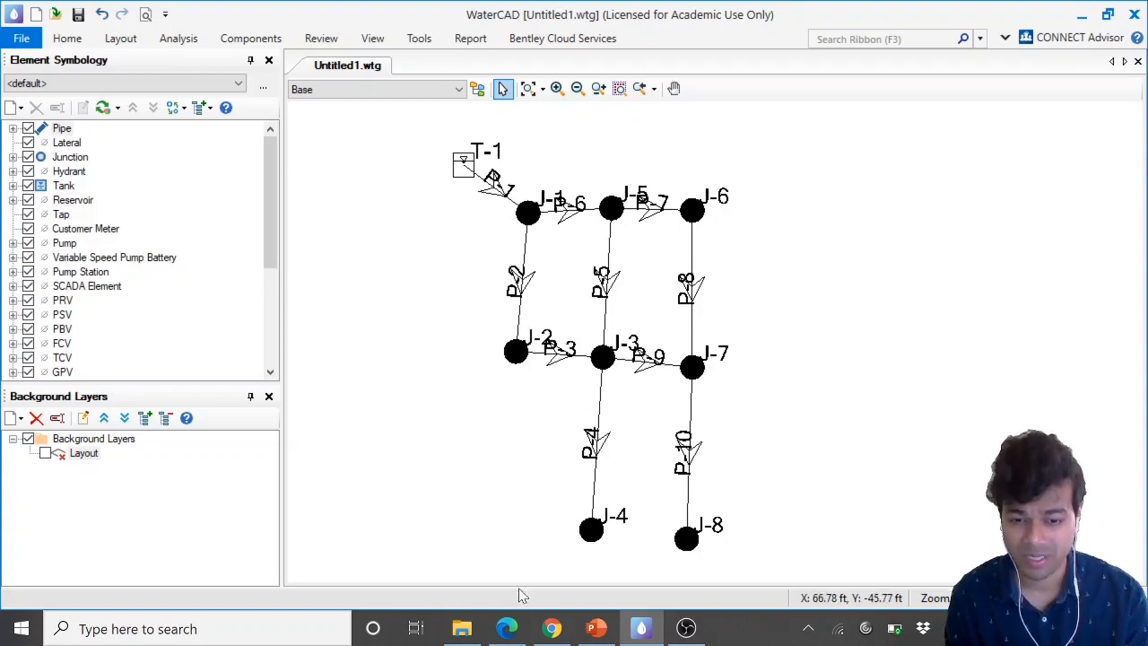
left_click(506, 628)
scroll(687, 359, "down", 2)
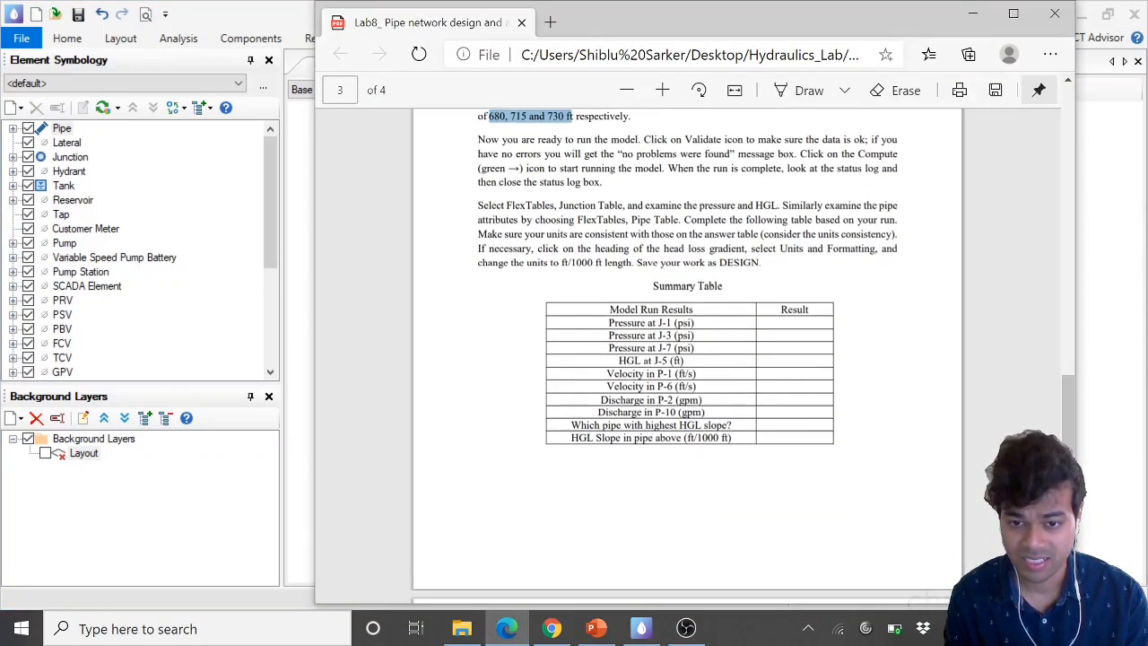
left_click_drag(649, 284, 695, 336)
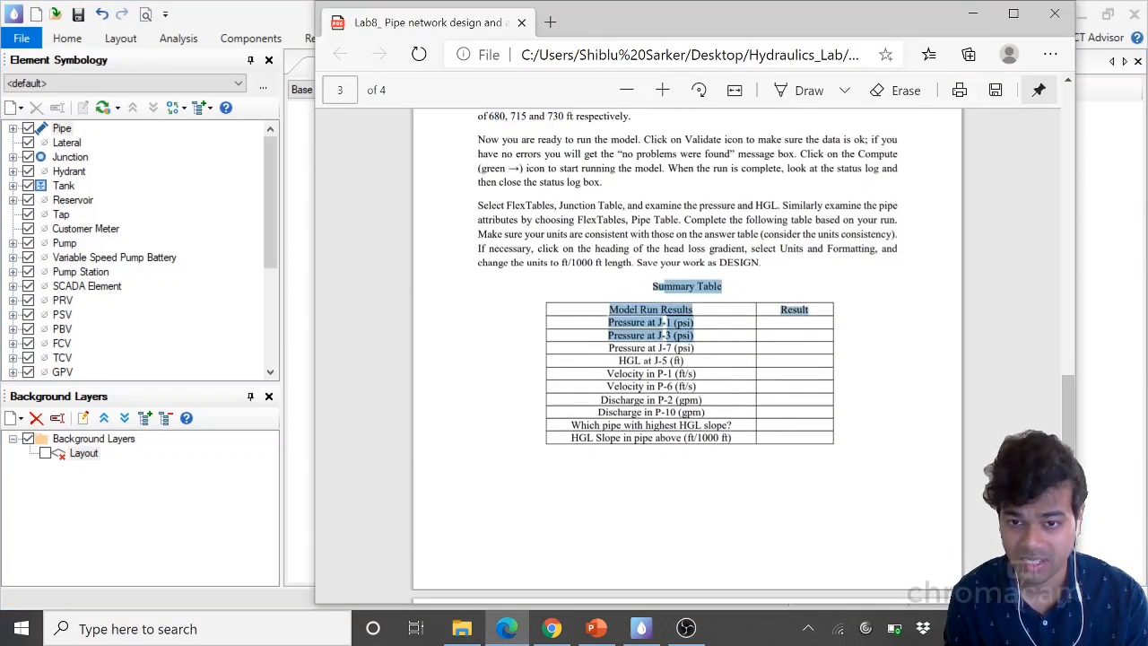
left_click(758, 432)
left_click(662, 90)
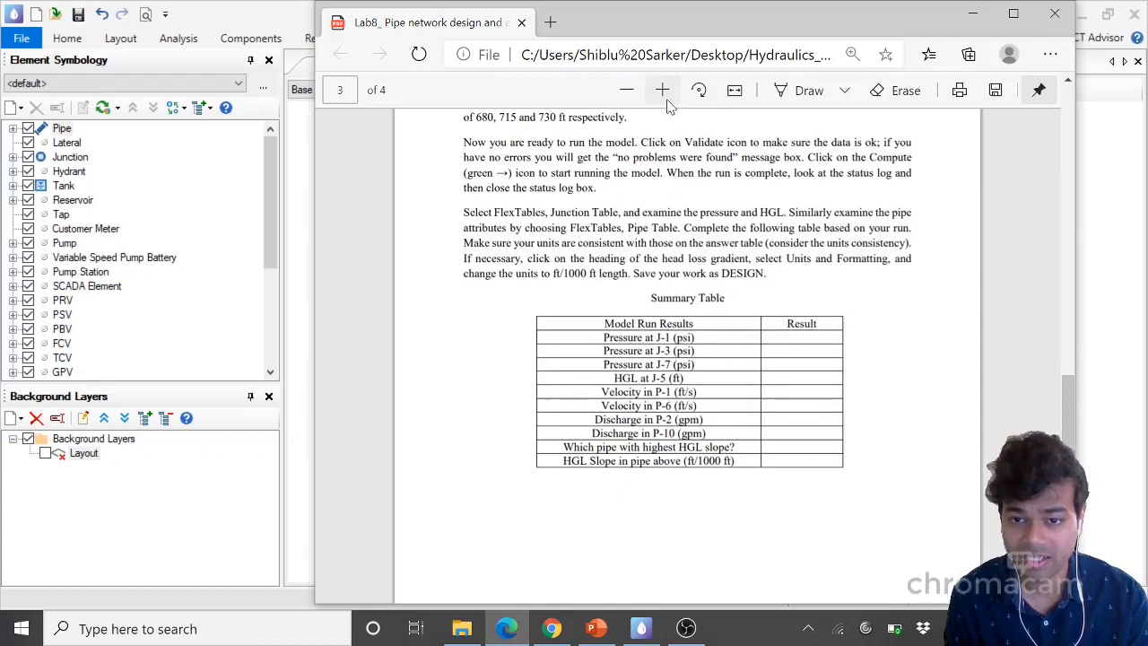
left_click(662, 90)
left_click(662, 90)
scroll(681, 230, "down", 2)
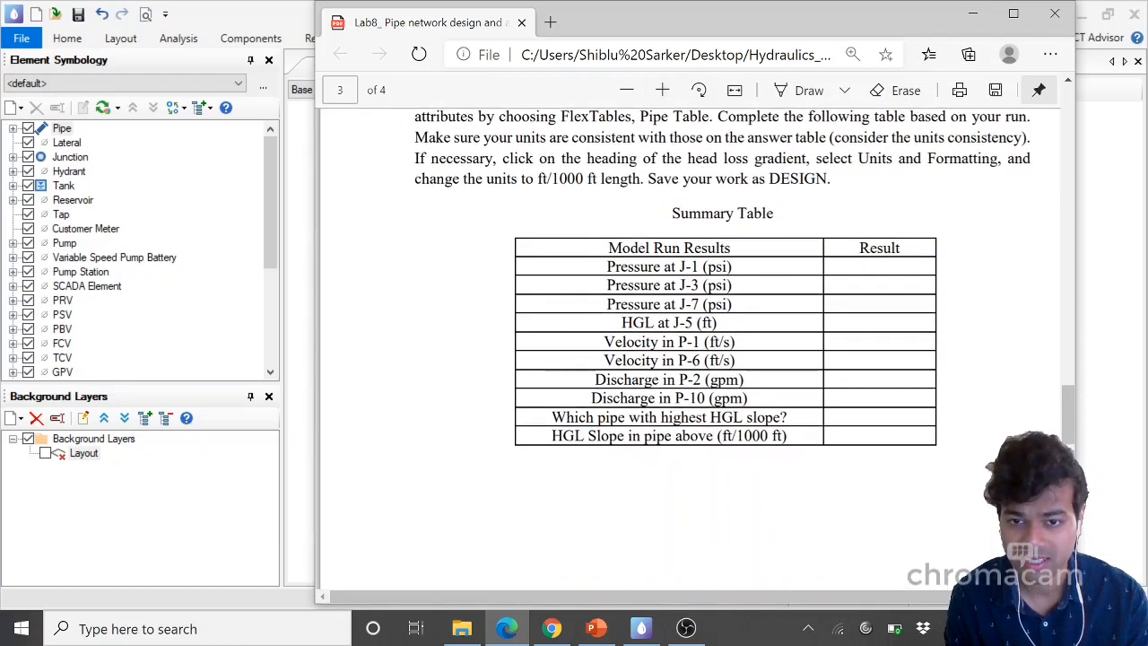
scroll(681, 270, "down", 1)
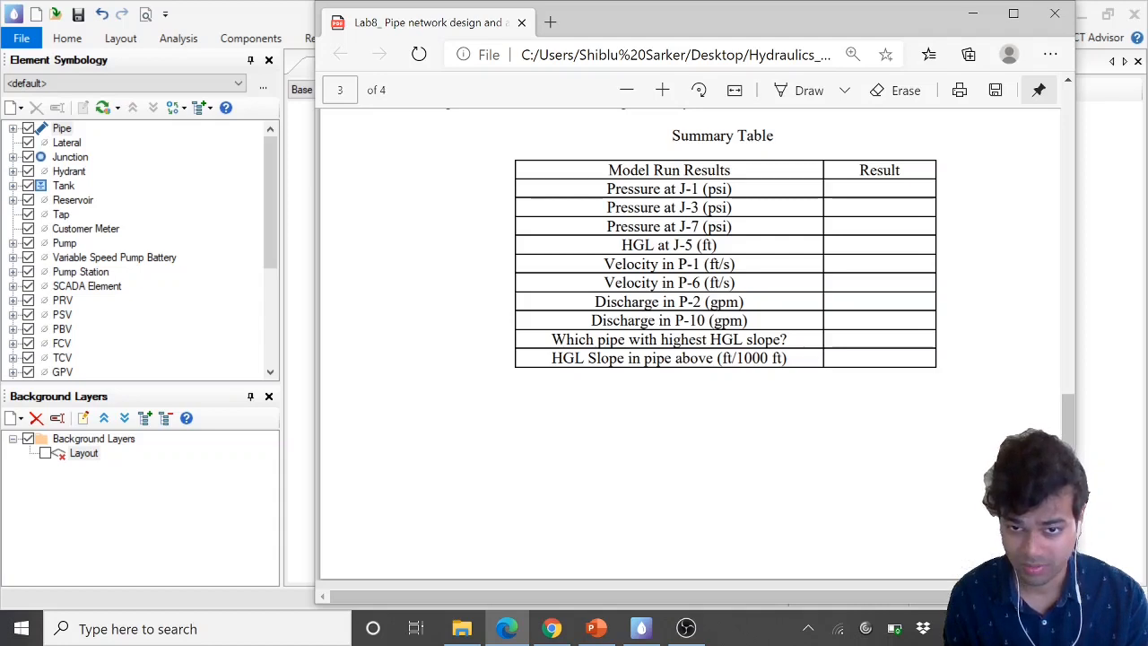
left_click_drag(608, 170, 731, 169)
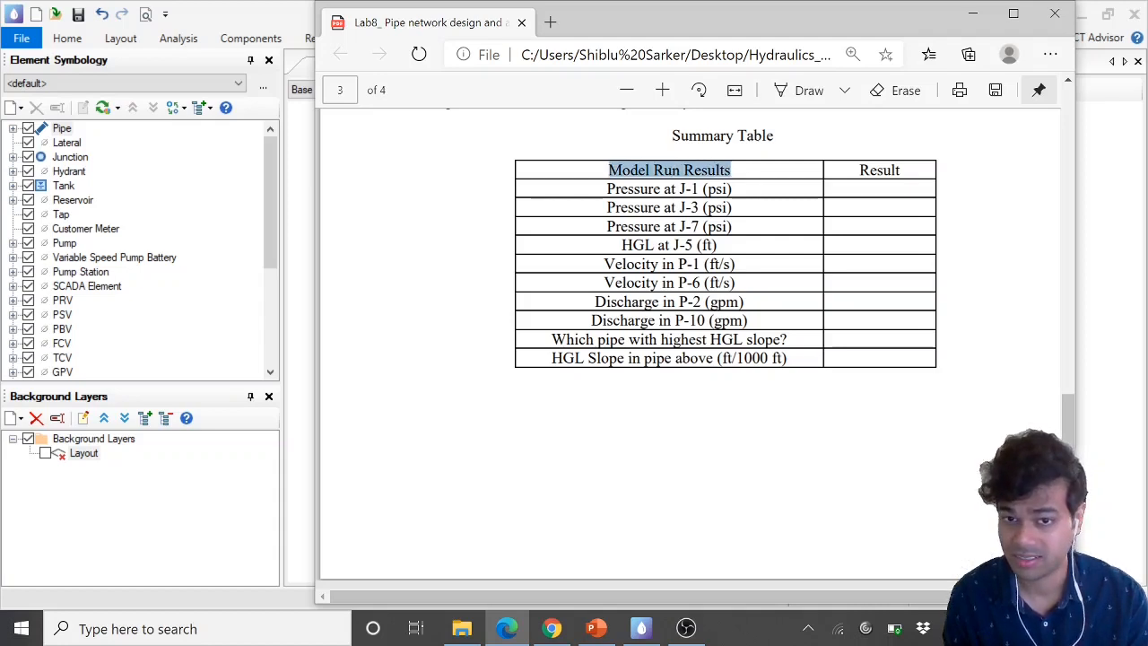
left_click_drag(607, 188, 732, 189)
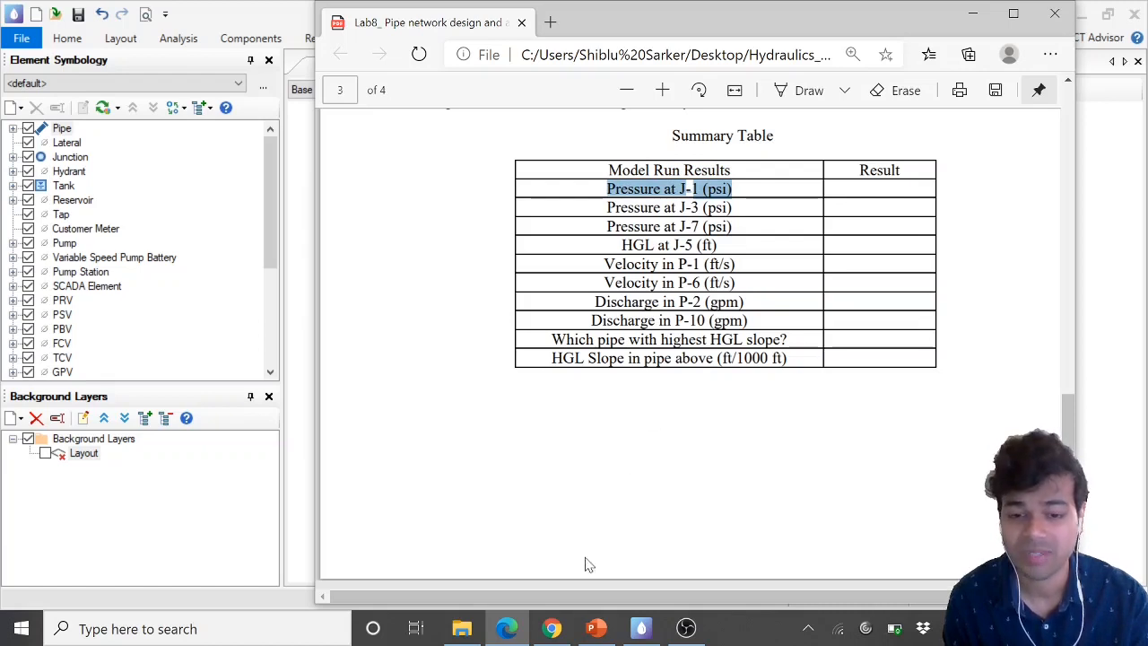
Open the Junction FlexTable
left_click(507, 628)
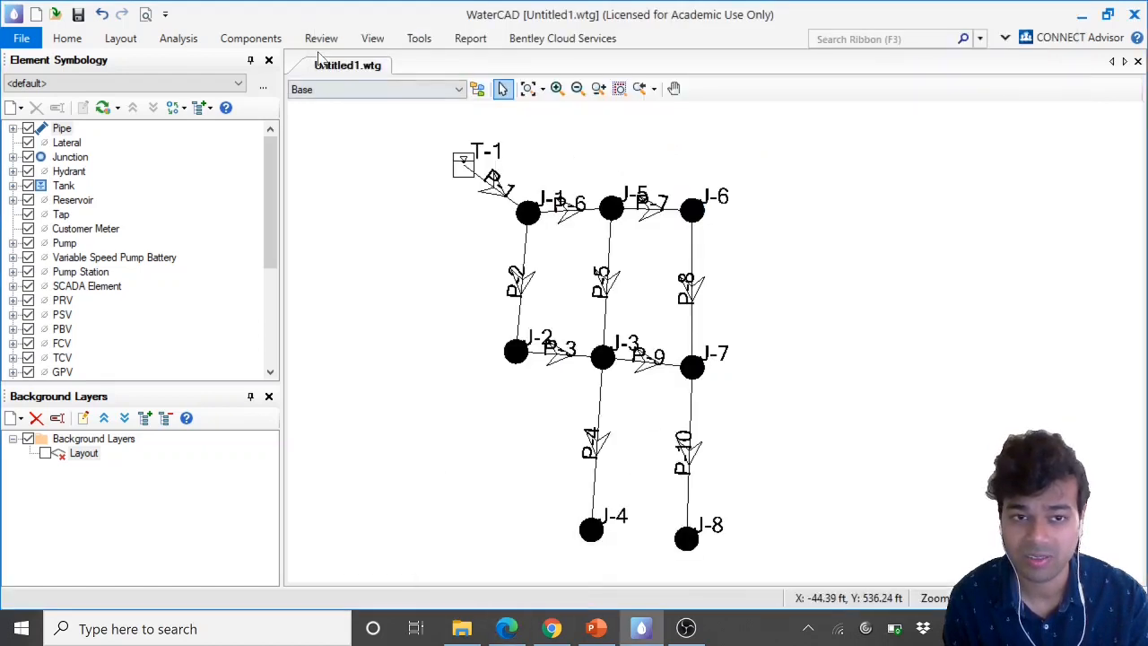
left_click(373, 38)
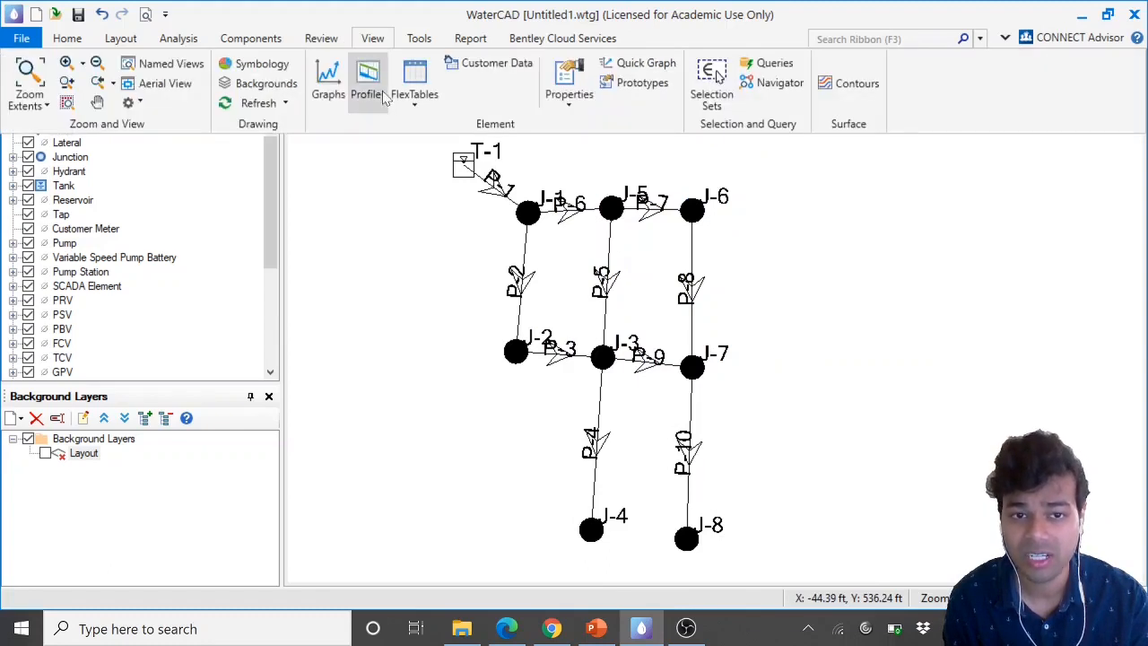
left_click(415, 98)
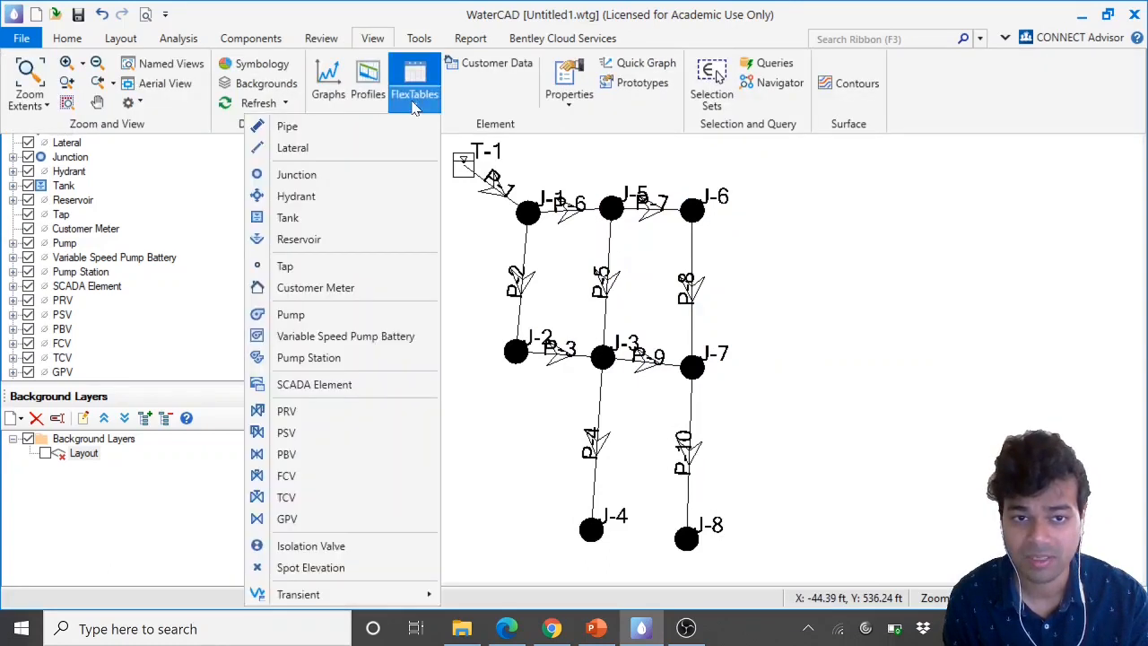
left_click(341, 182)
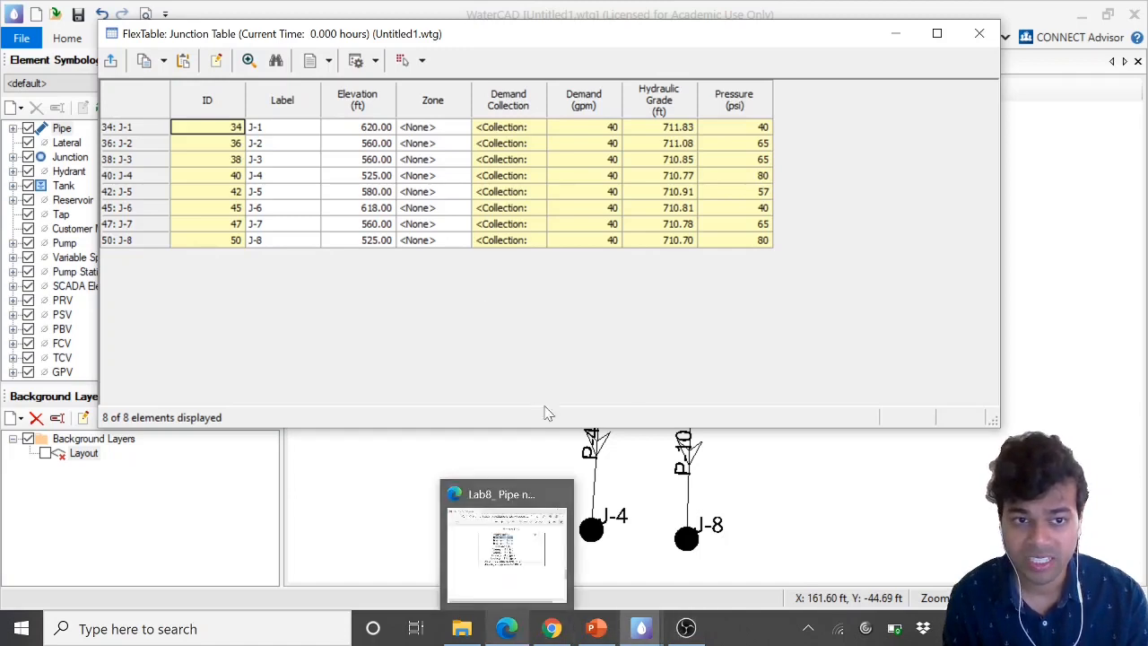
Change the junction pressure column's unit to Pascals, then set it back to psi
right_click(751, 109)
left_click(769, 125)
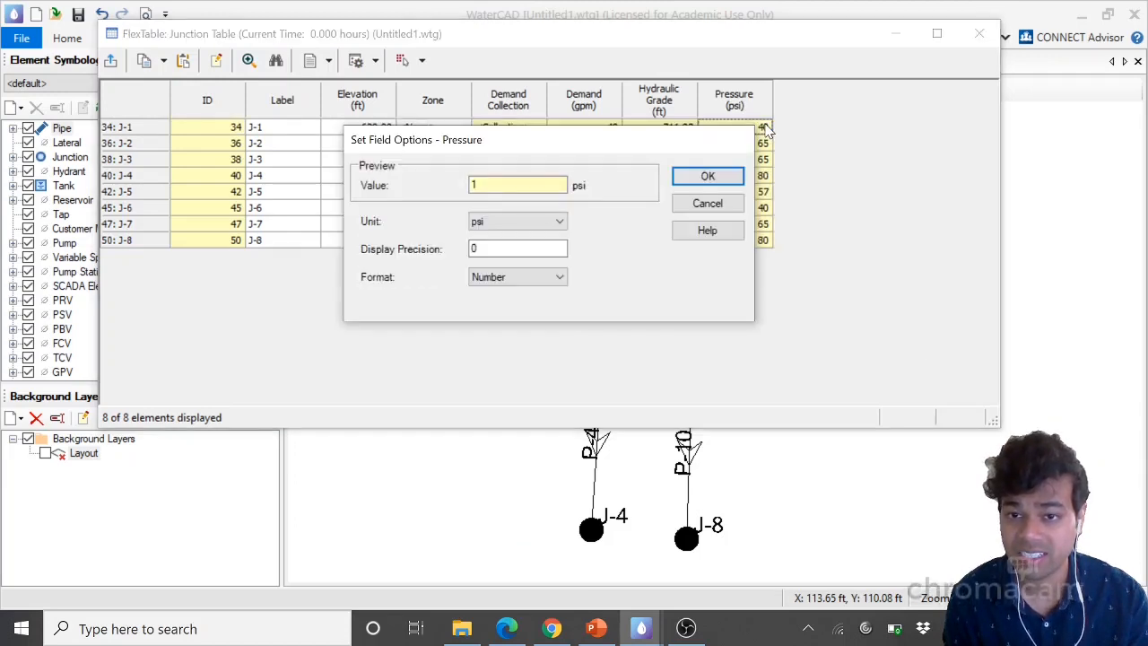
left_click(546, 225)
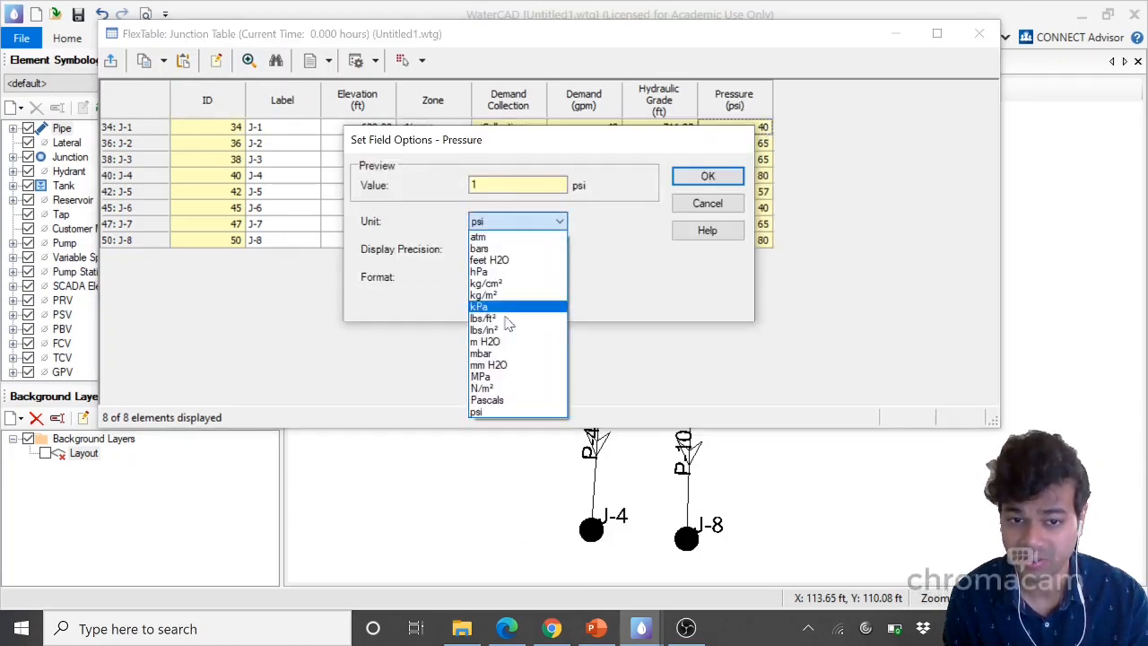
left_click(492, 400)
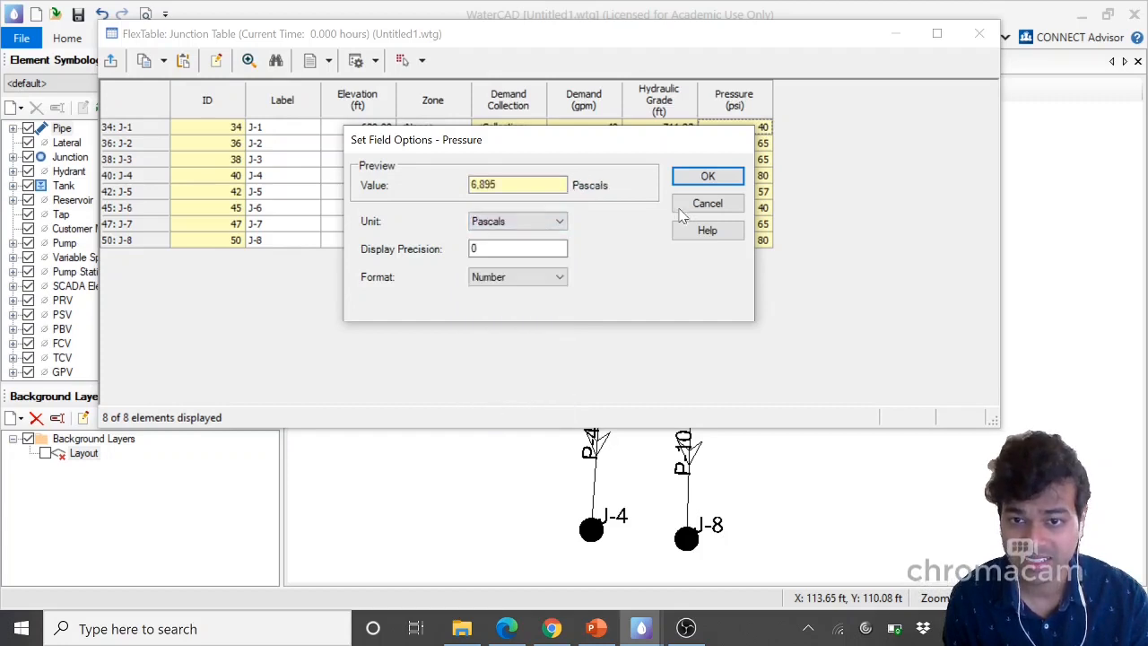
left_click(695, 181)
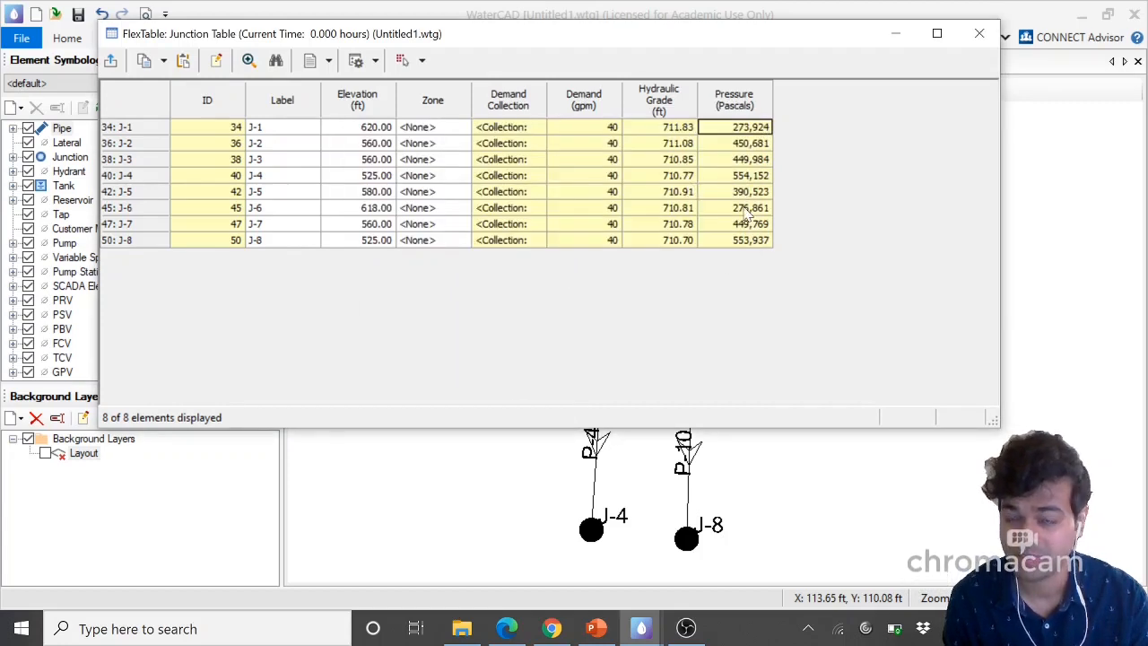
right_click(746, 106)
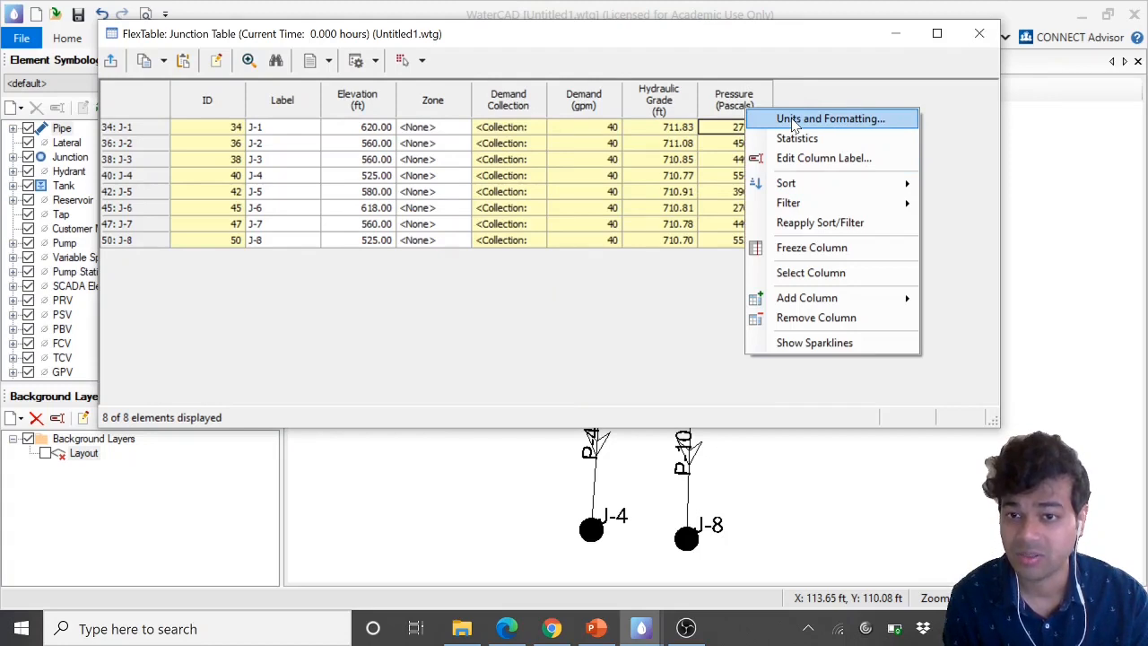
left_click(793, 124)
left_click(509, 223)
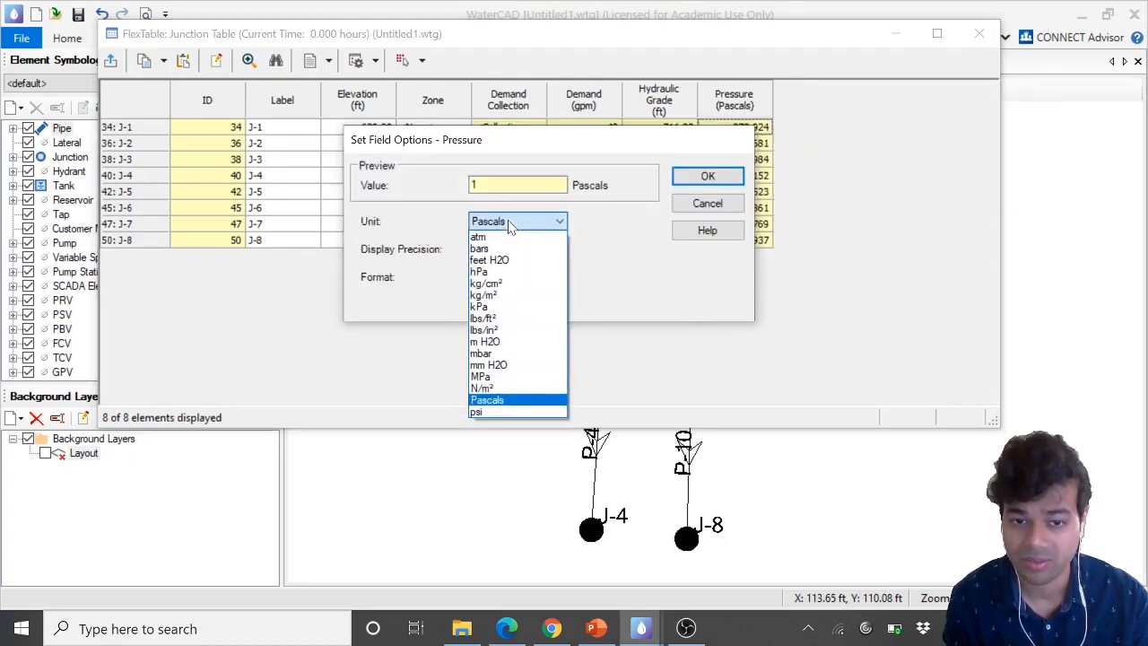
left_click(485, 412)
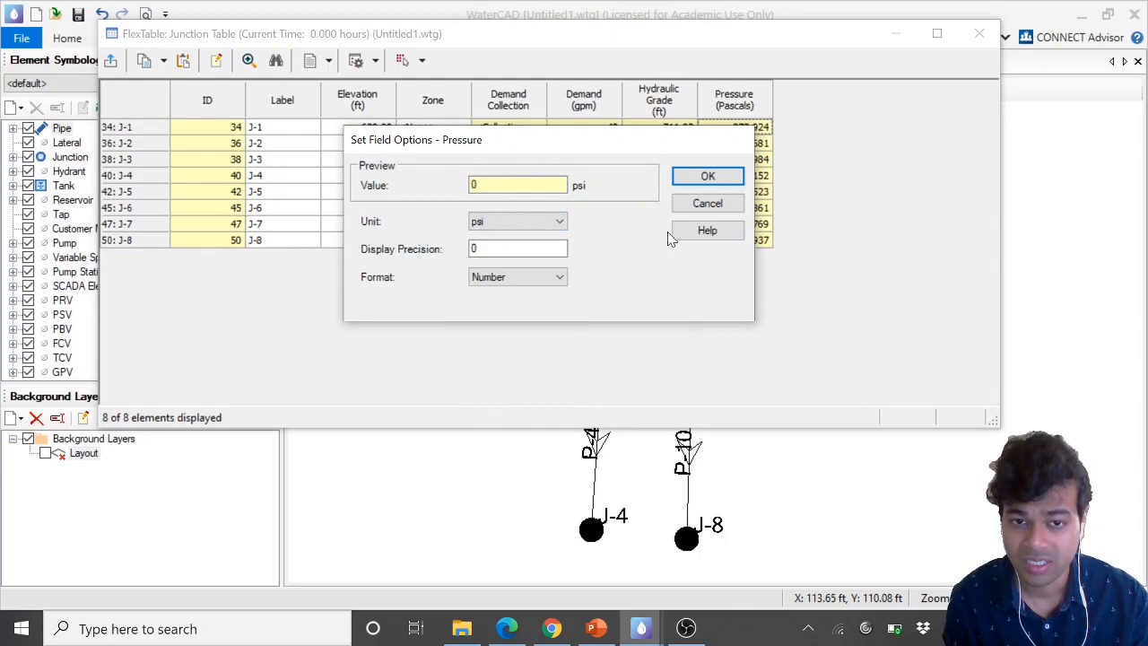
left_click(707, 178)
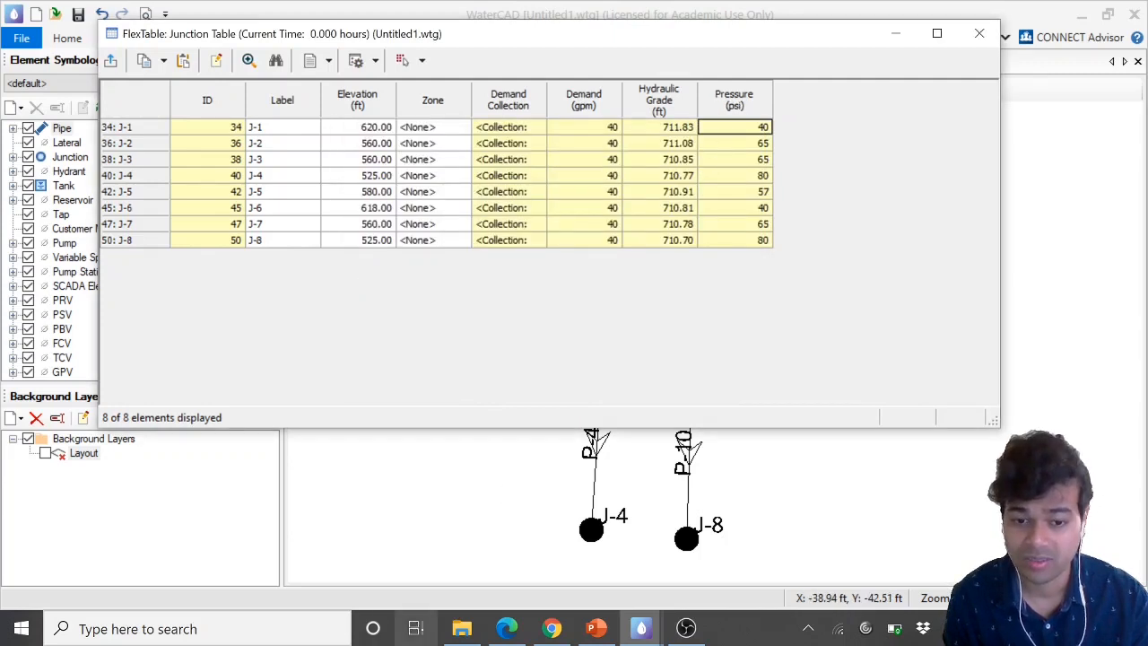
Place the handout beside the junction table and compare the junction pressure and HGL results, selecting J-5's row
left_click(507, 628)
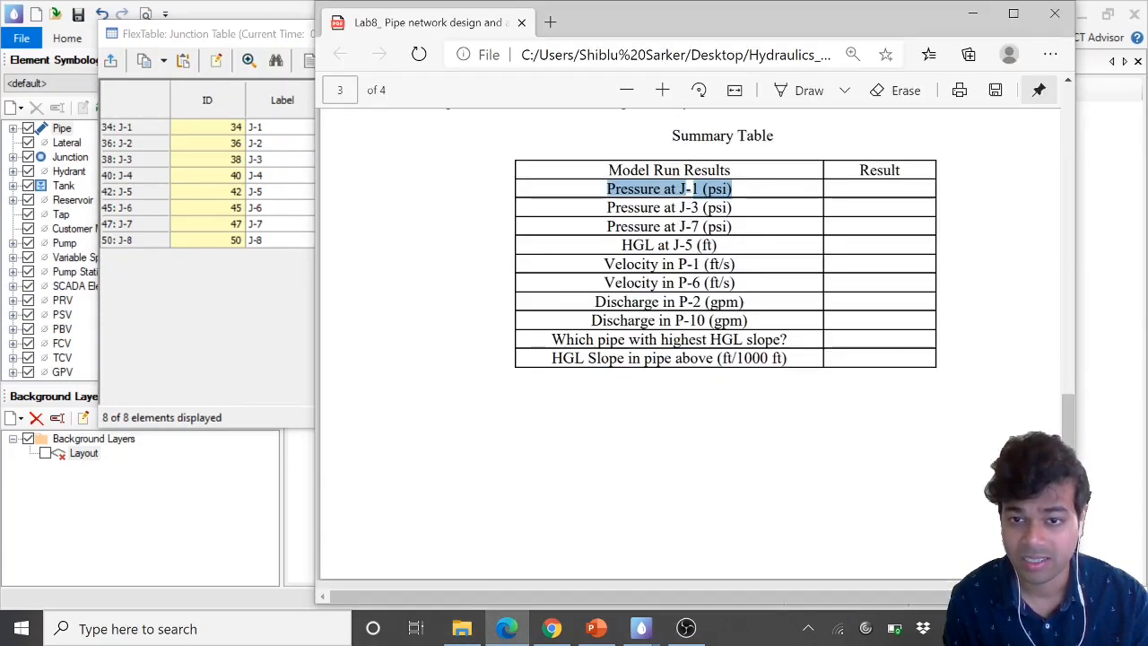
left_click(705, 189)
left_click_drag(606, 189, 732, 189)
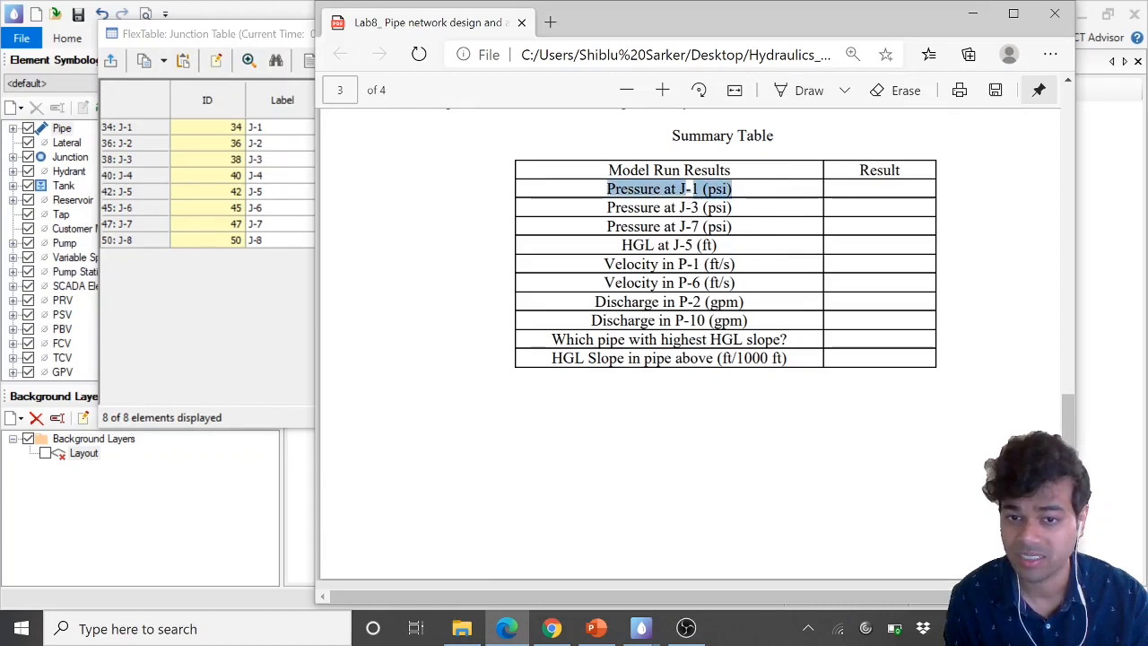
left_click_drag(747, 25, 663, 208)
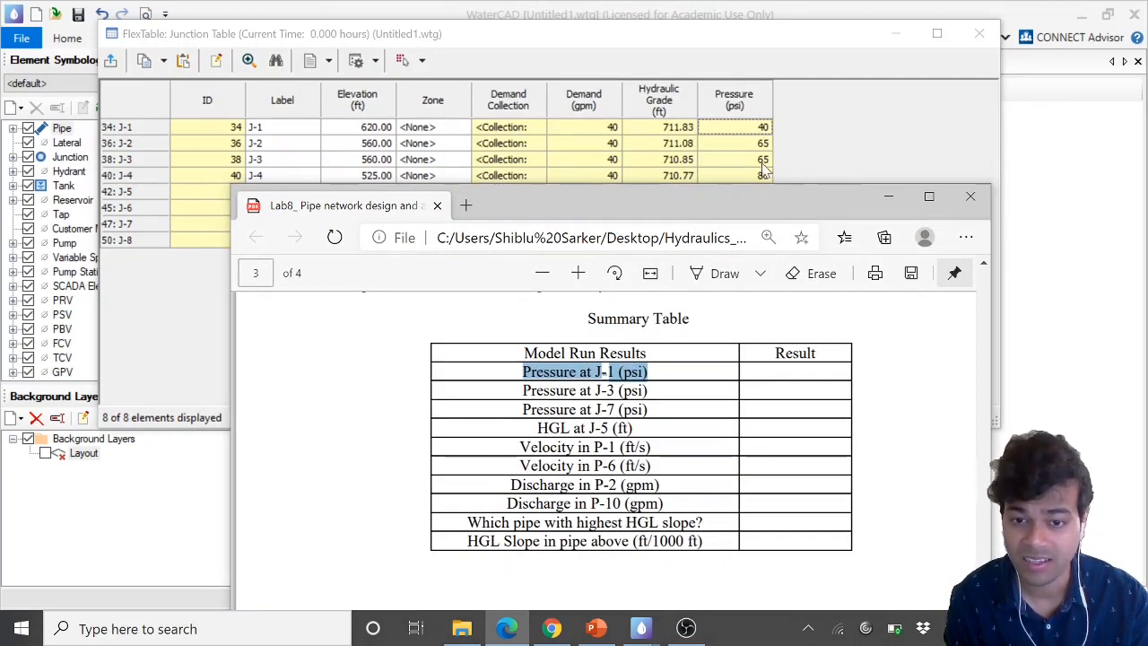
left_click_drag(734, 206, 656, 321)
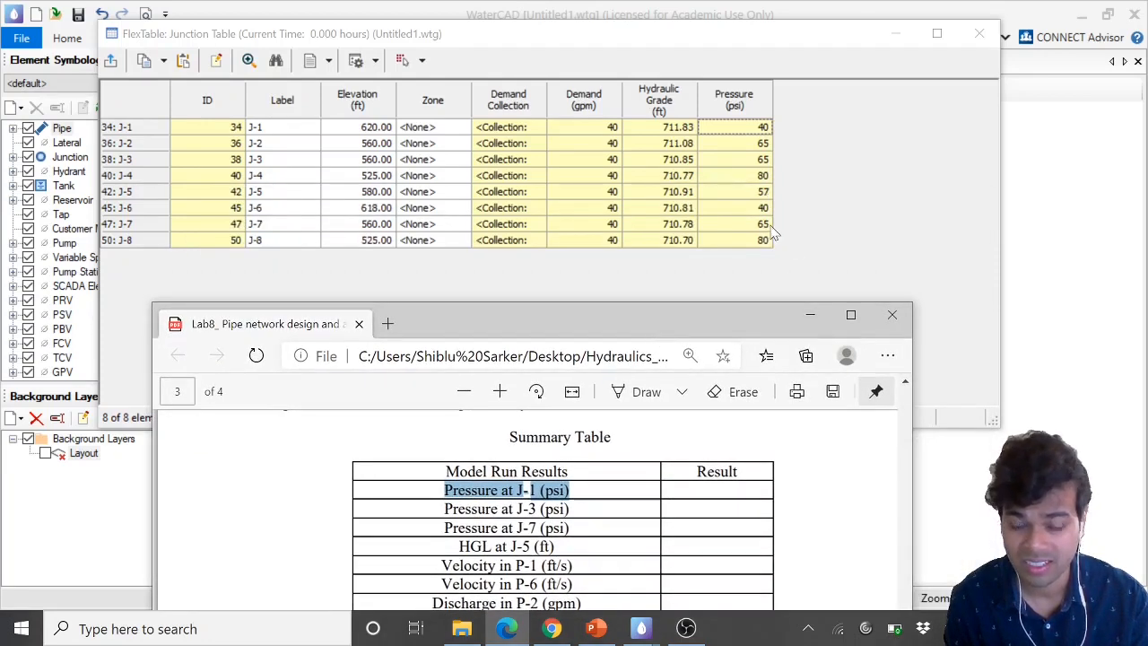
left_click_drag(683, 319, 744, 217)
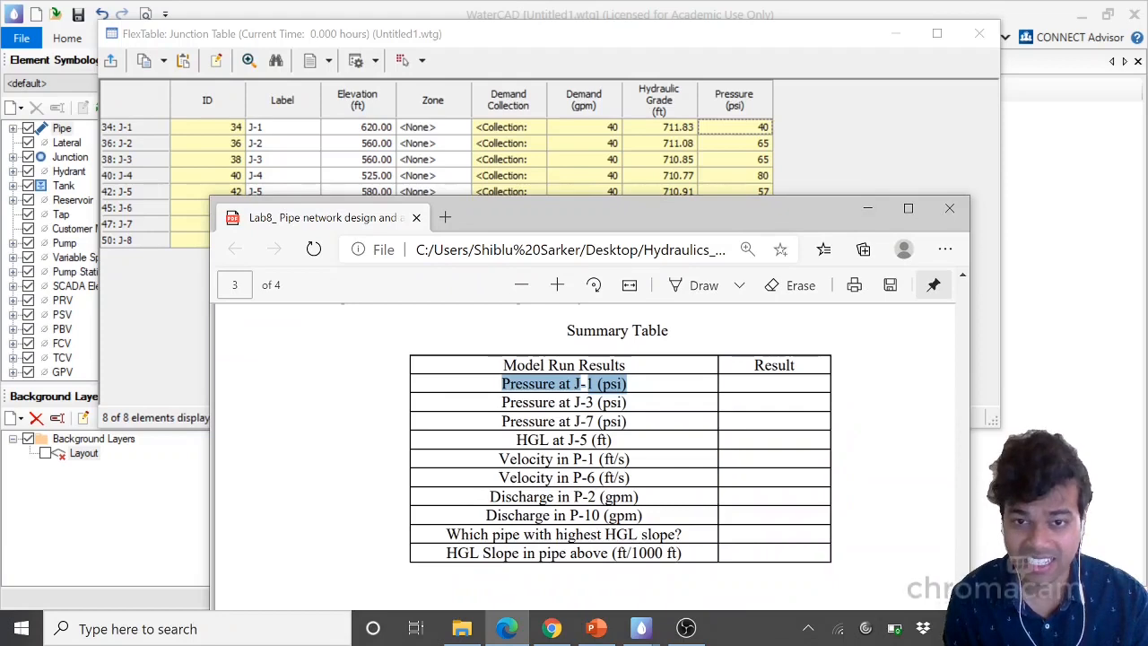
left_click(118, 194)
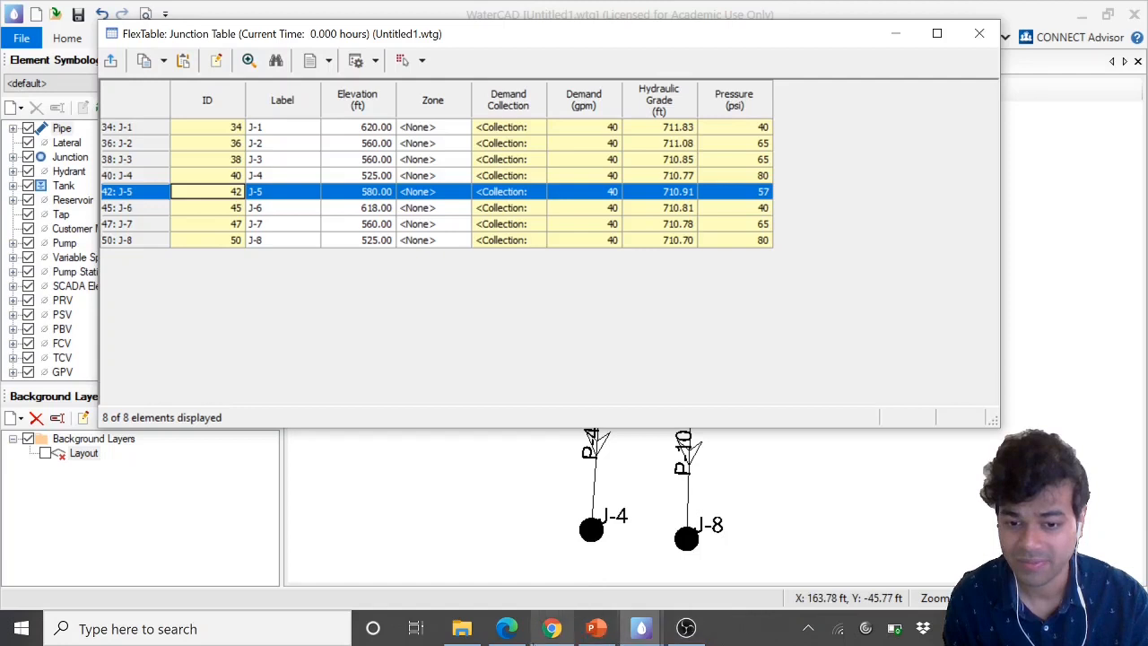
Close the junction table and open the Pipe FlexTable to find pipe velocities
left_click(507, 629)
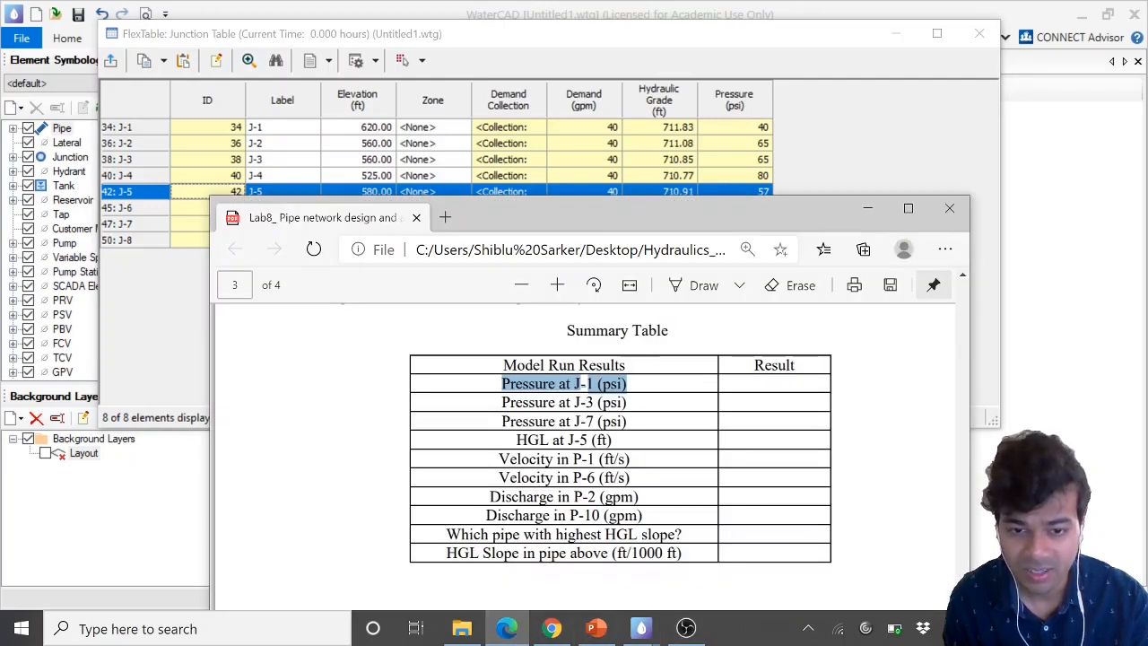
left_click_drag(499, 459, 629, 458)
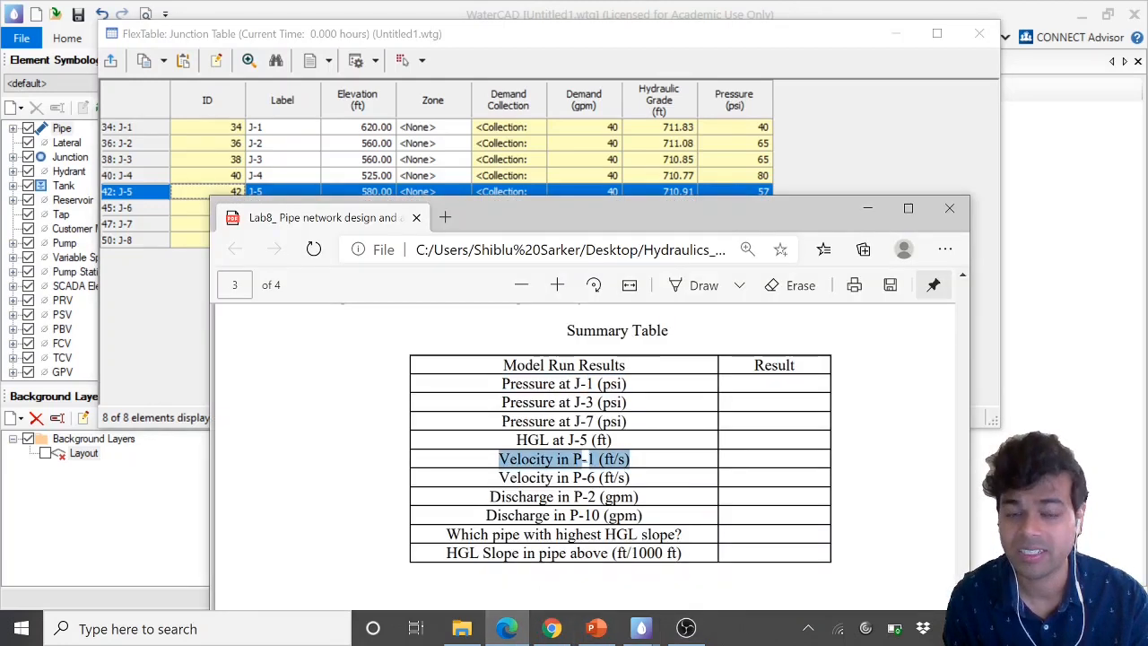
left_click(978, 49)
left_click(979, 34)
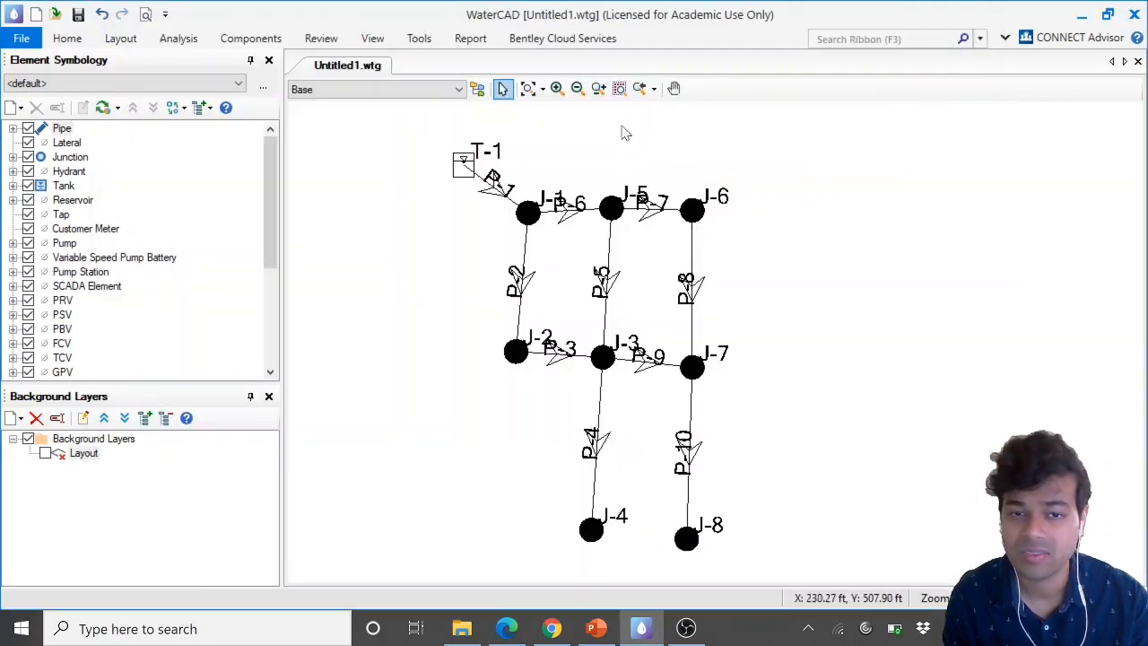
left_click(368, 40)
left_click(411, 100)
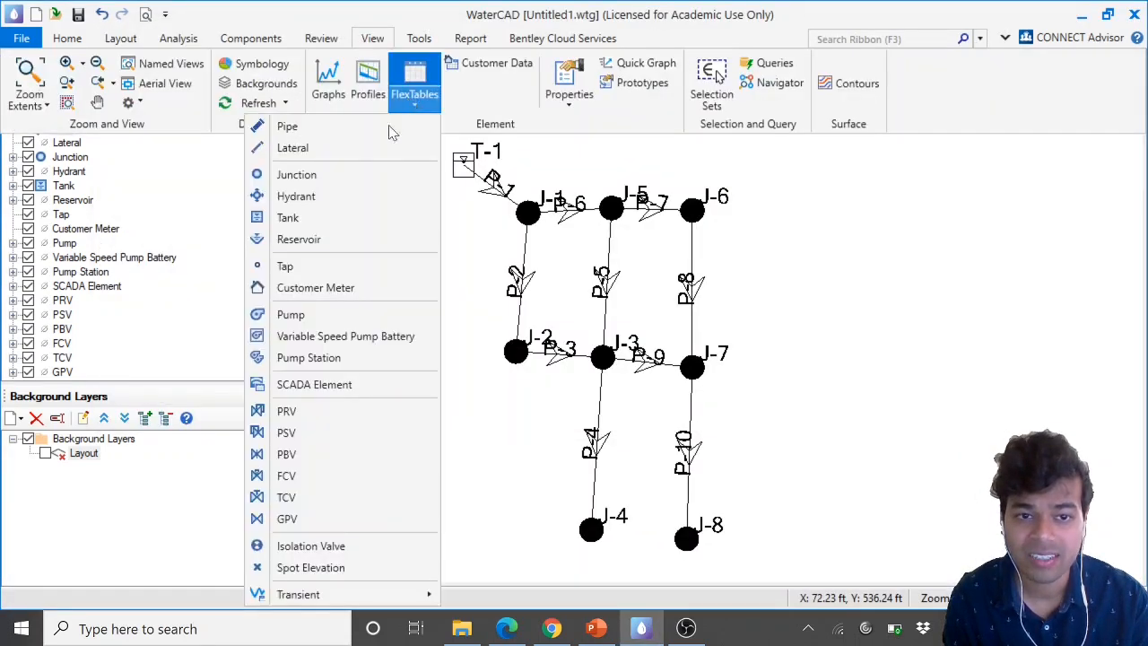
left_click(363, 132)
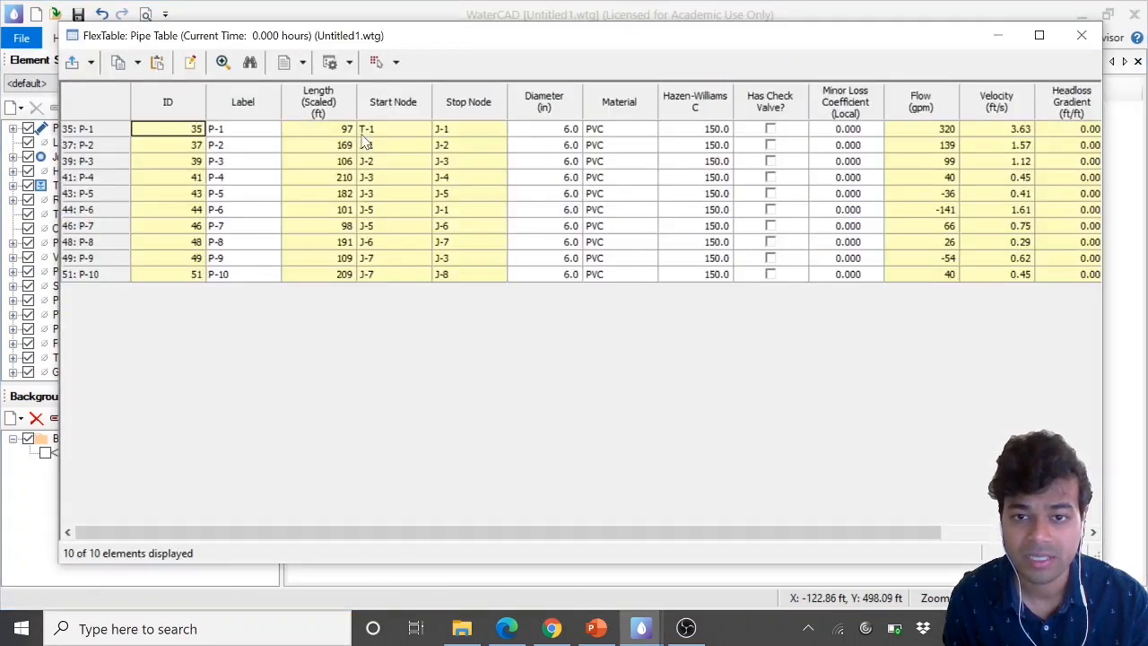
Compare the handout with the pipe table and select pipe P-1's row
left_click(507, 628)
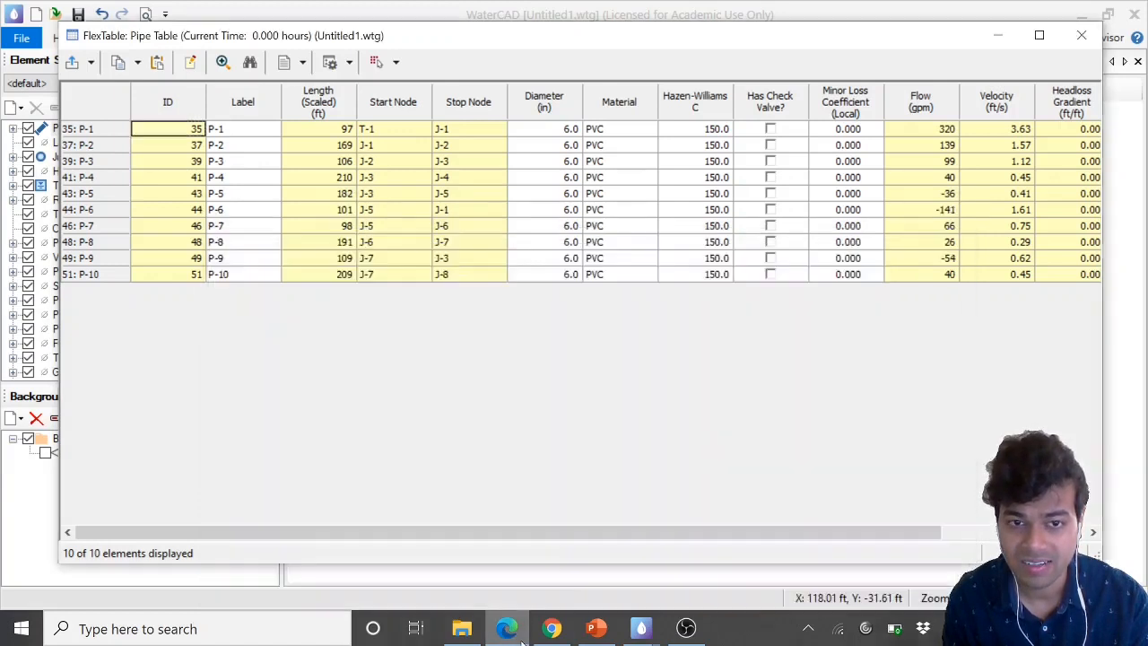
left_click(507, 628)
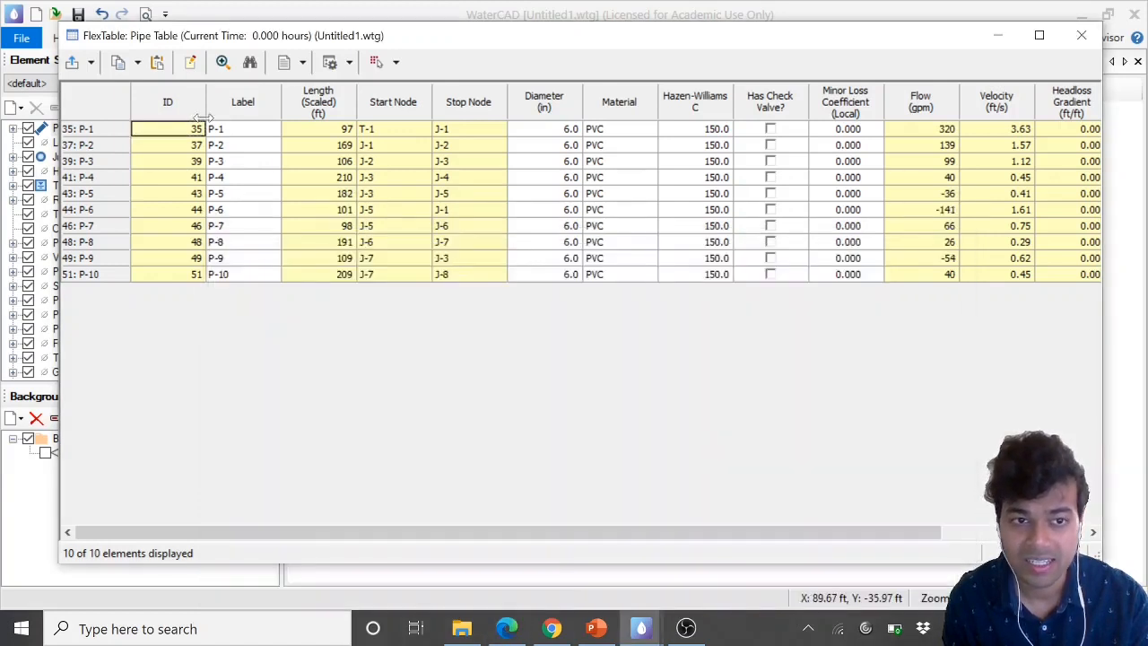
left_click(235, 132)
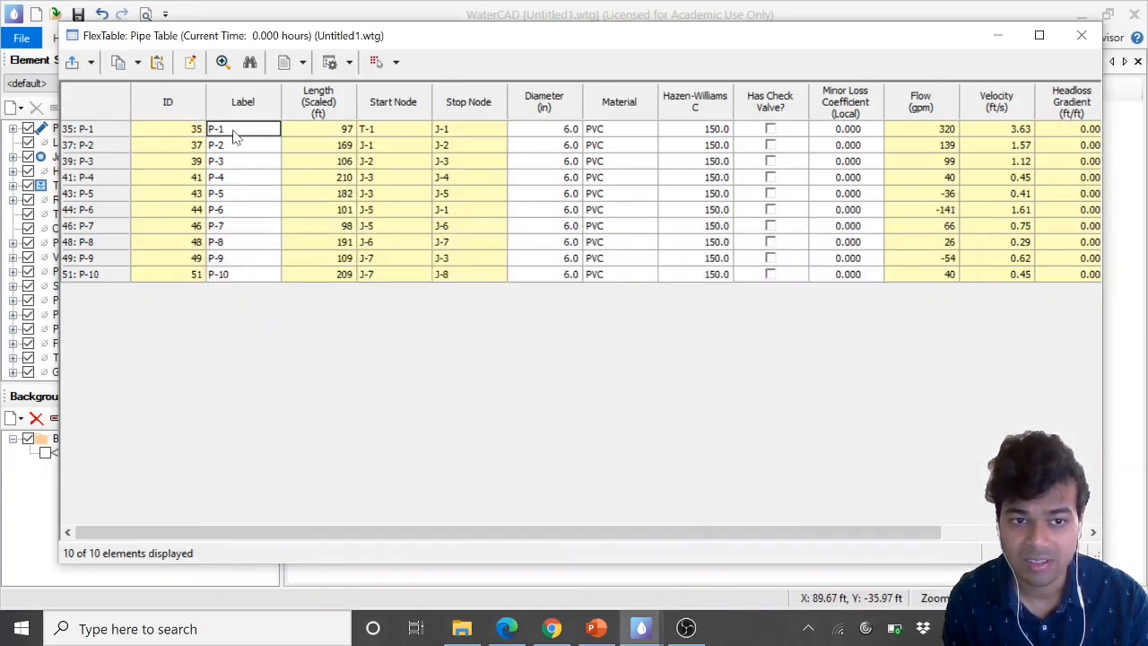
left_click(105, 133)
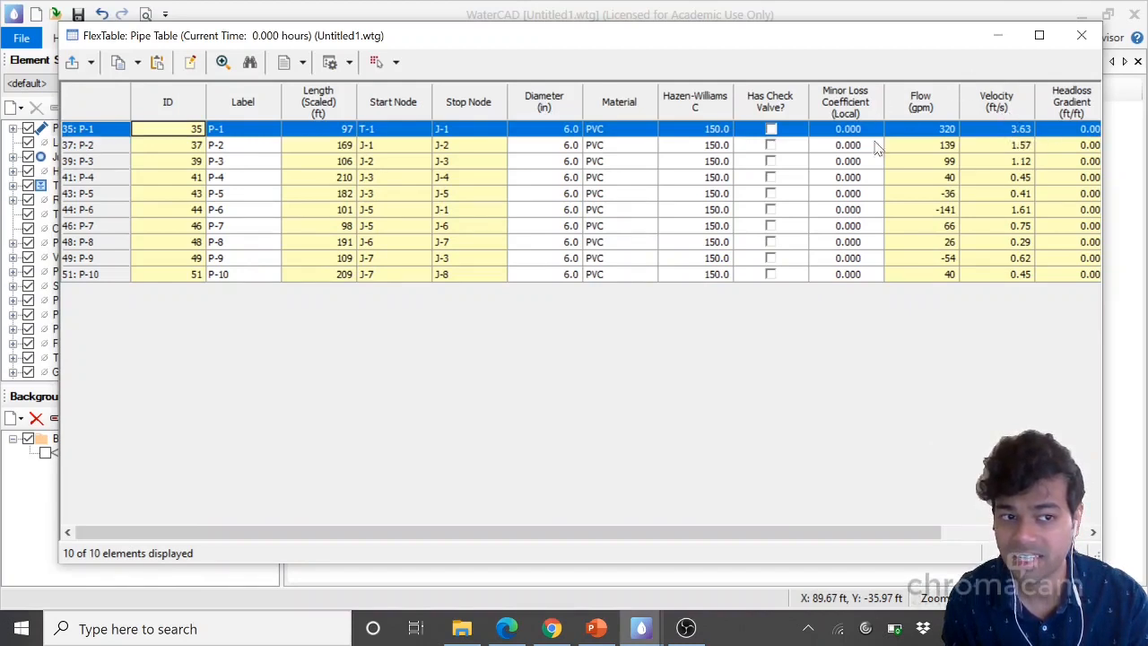
Compare the handout's discharge items with the pipe table, selecting pipe P-6's row and then P-2's row
left_click(103, 212)
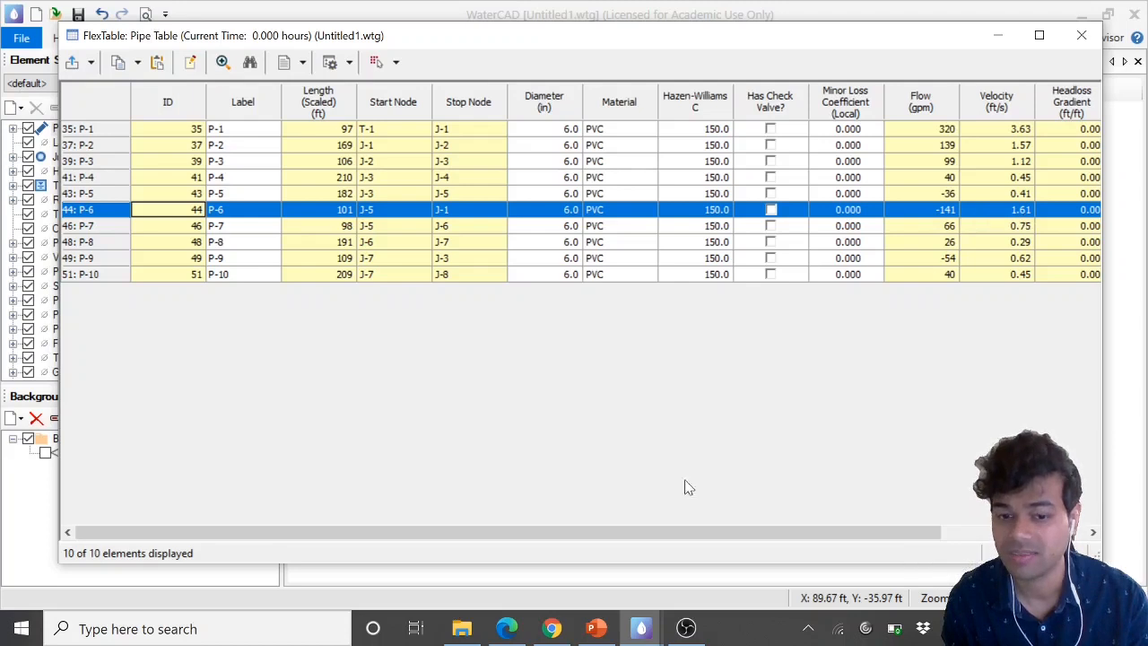
left_click(507, 628)
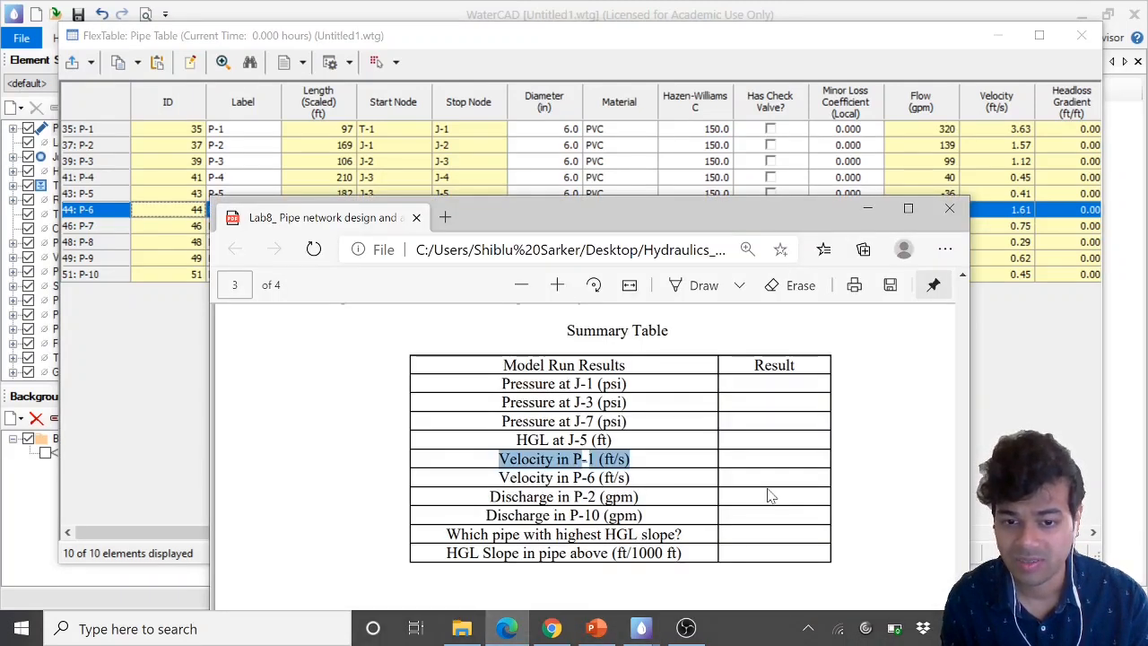
left_click_drag(490, 496, 638, 496)
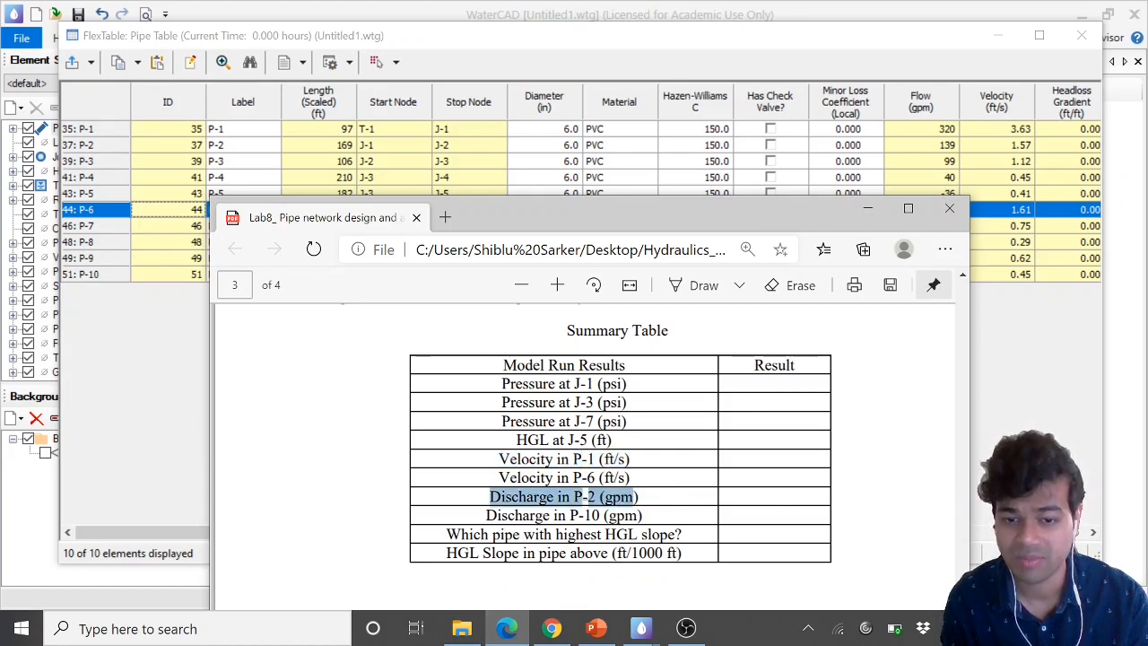
left_click(585, 497)
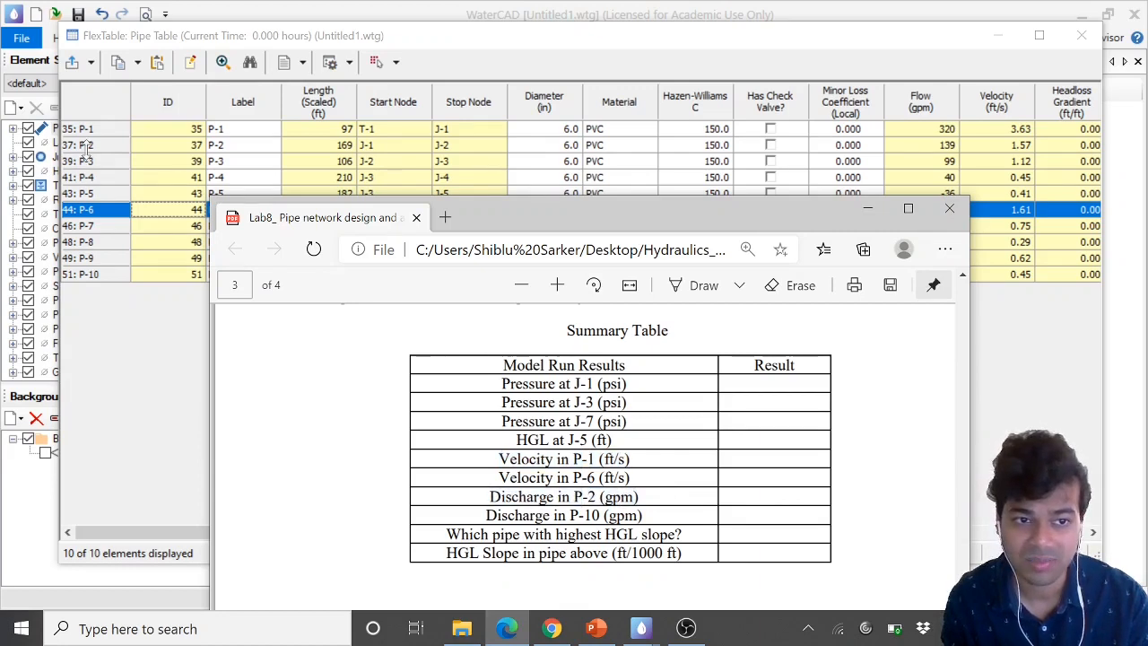
left_click(86, 146)
left_click(86, 146)
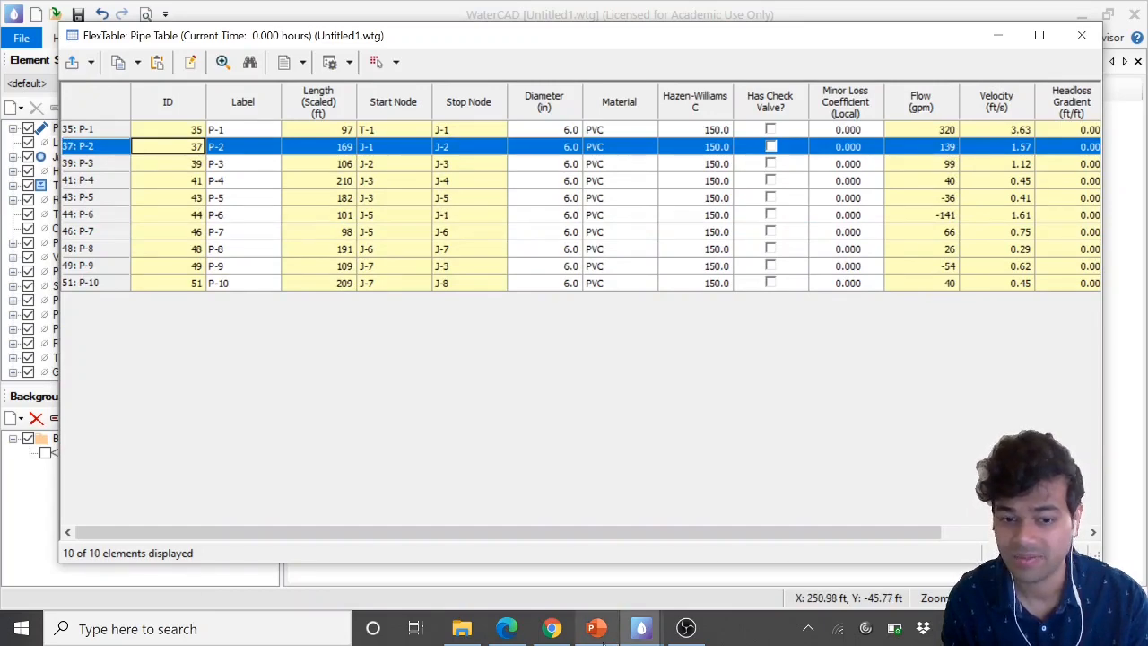
Check pipes P-10 and P-6 in the pipe table and inspect P-6's flow direction on the network drawing
left_click(507, 628)
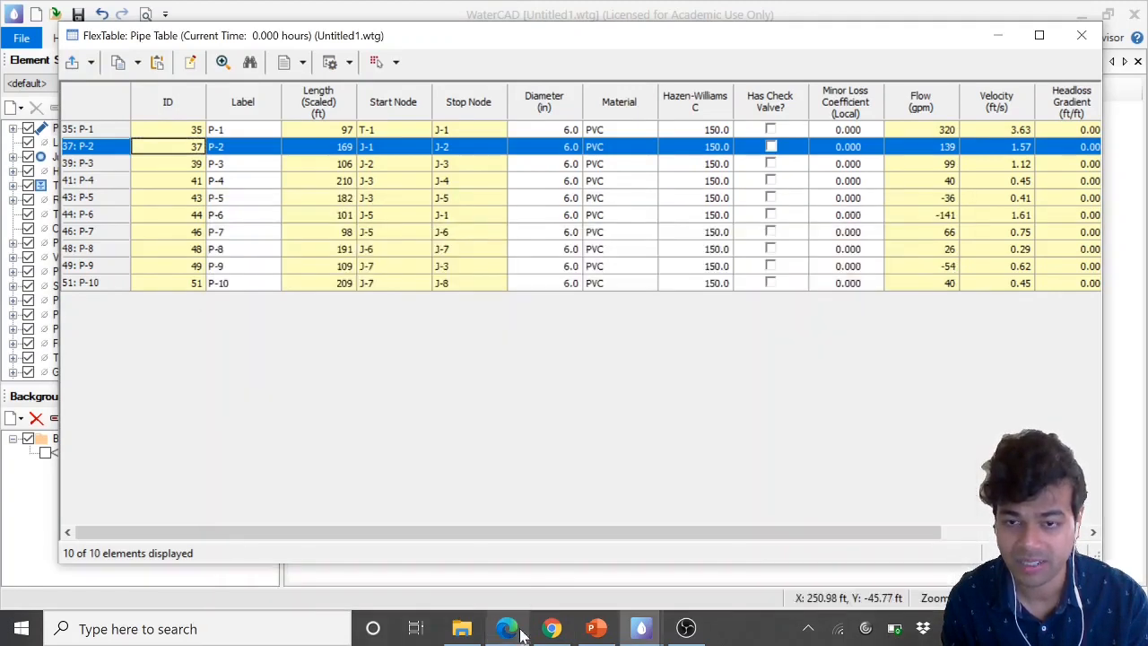
left_click(507, 627)
left_click(119, 285)
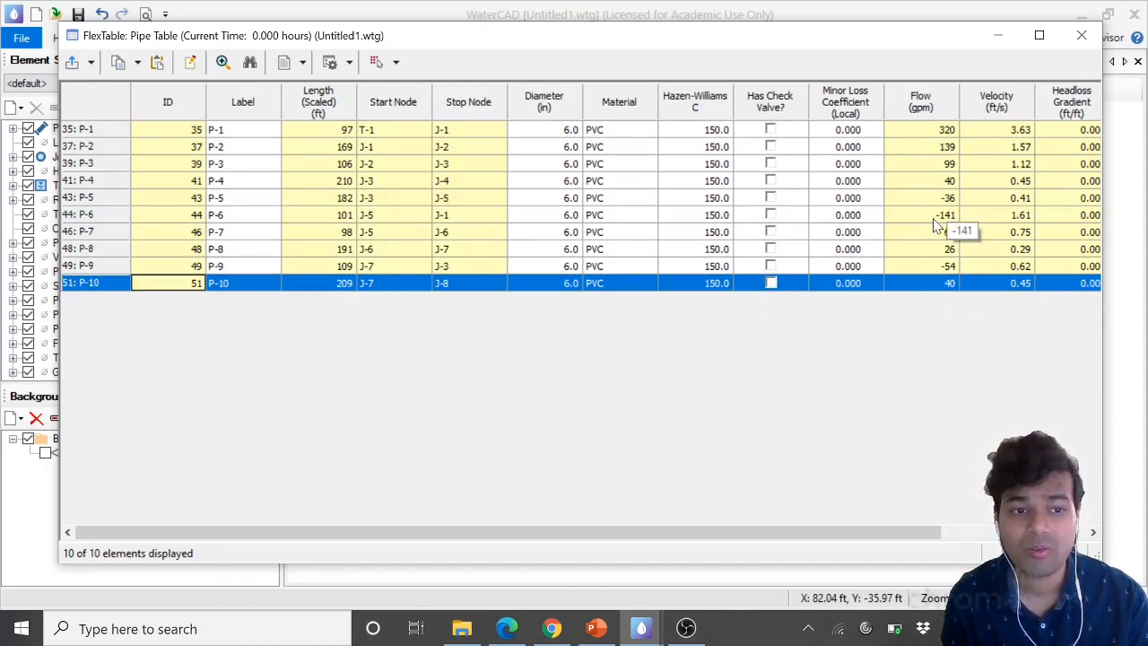
left_click(85, 208)
left_click_drag(85, 208, 88, 215)
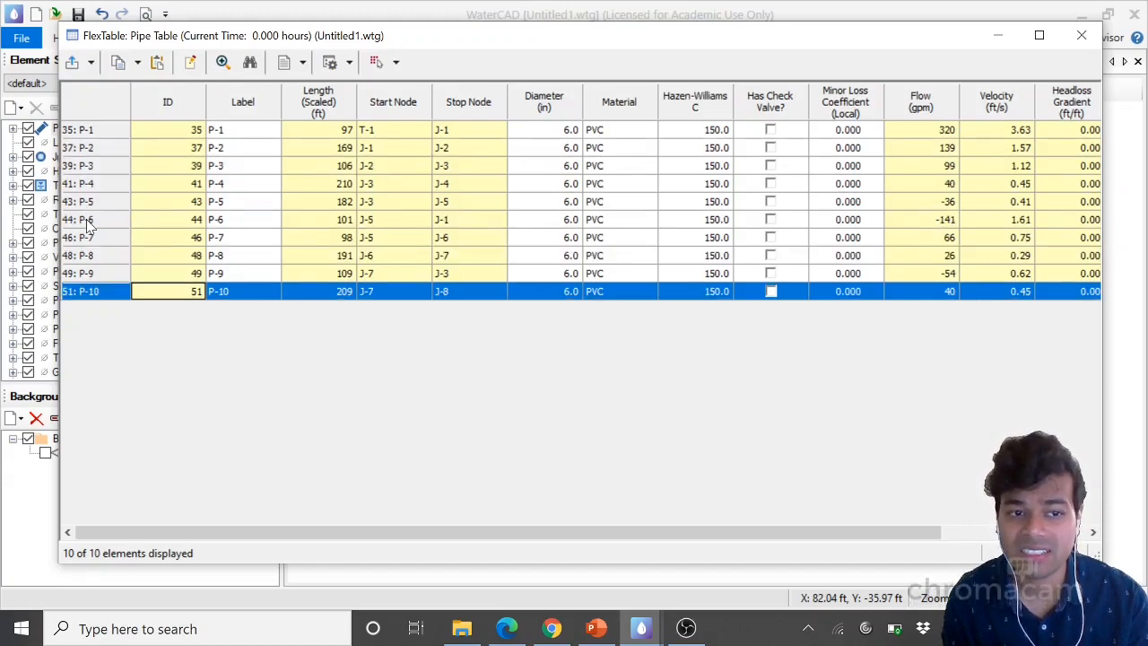
left_click(90, 220)
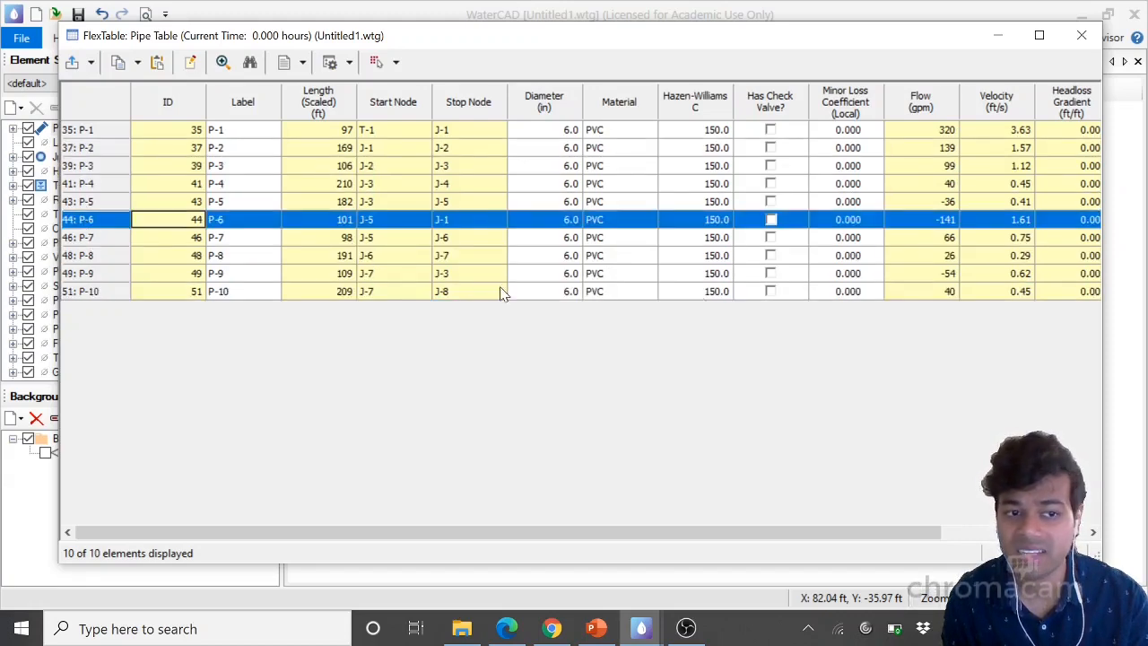
left_click(996, 34)
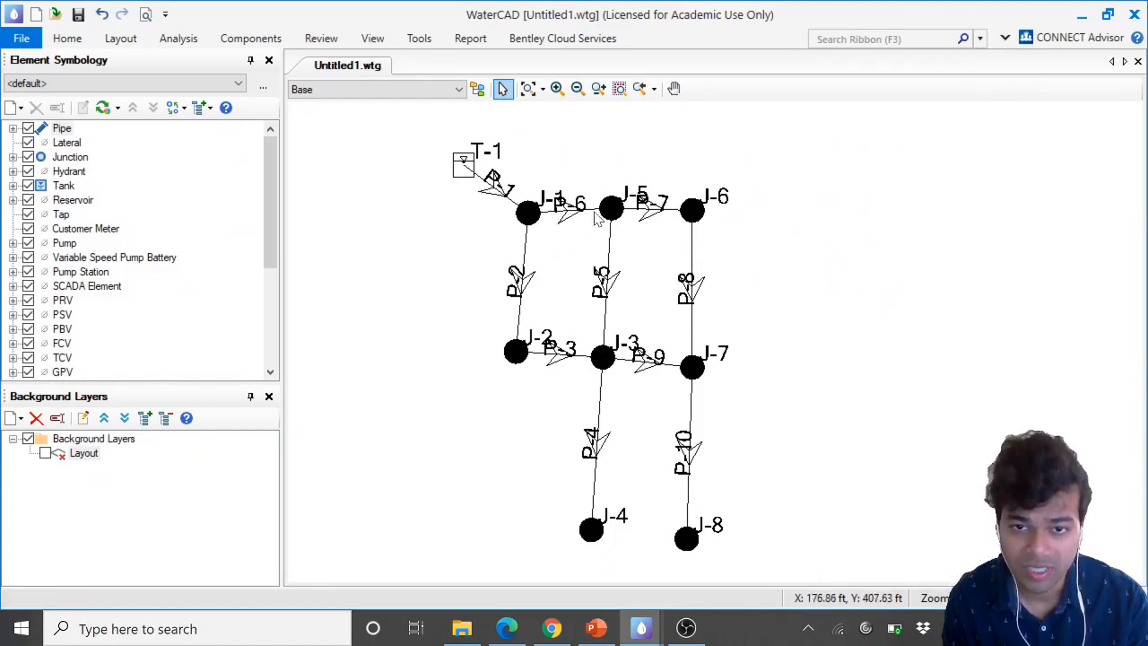
scroll(584, 176, "up", 2)
scroll(583, 176, "up", 2)
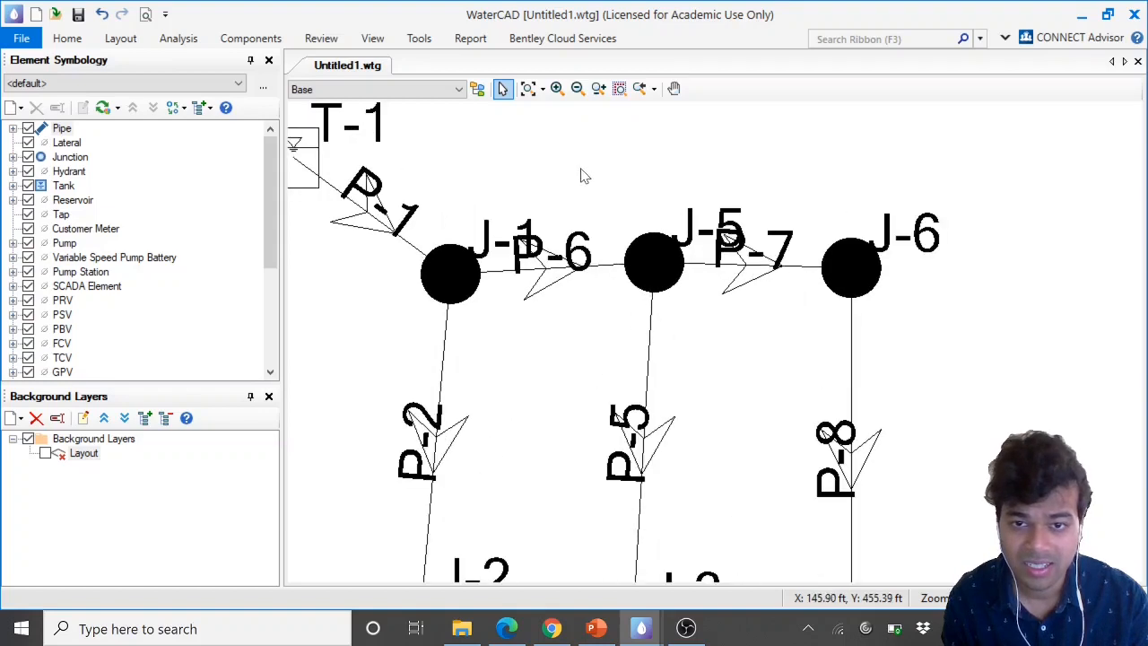
scroll(561, 273, "up", 1)
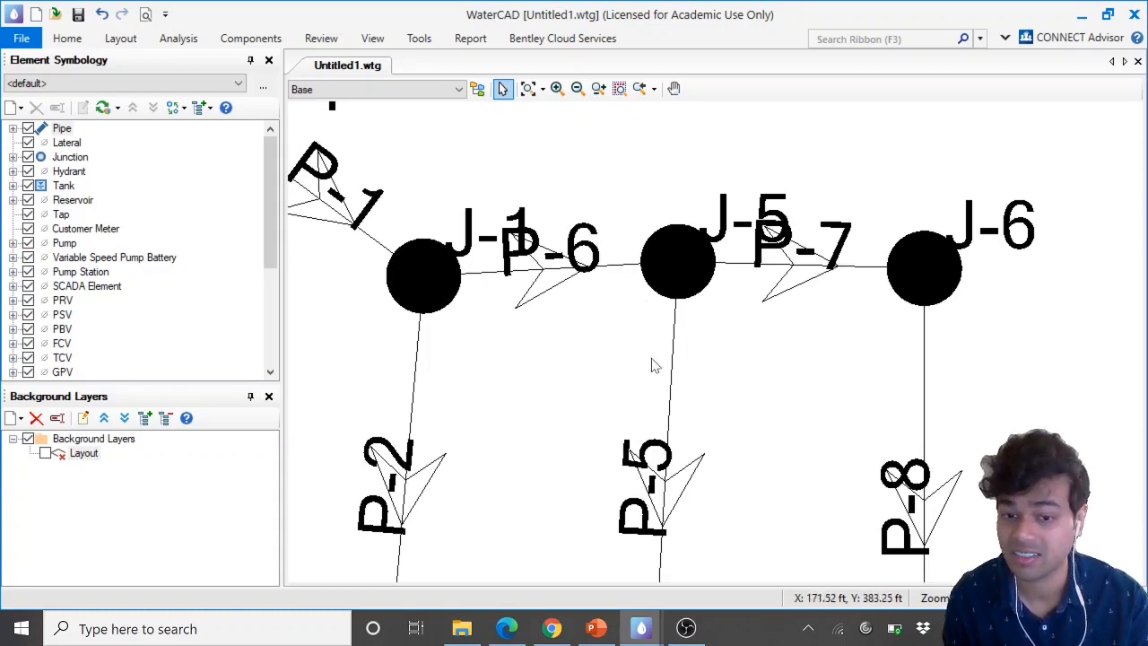
left_click(640, 627)
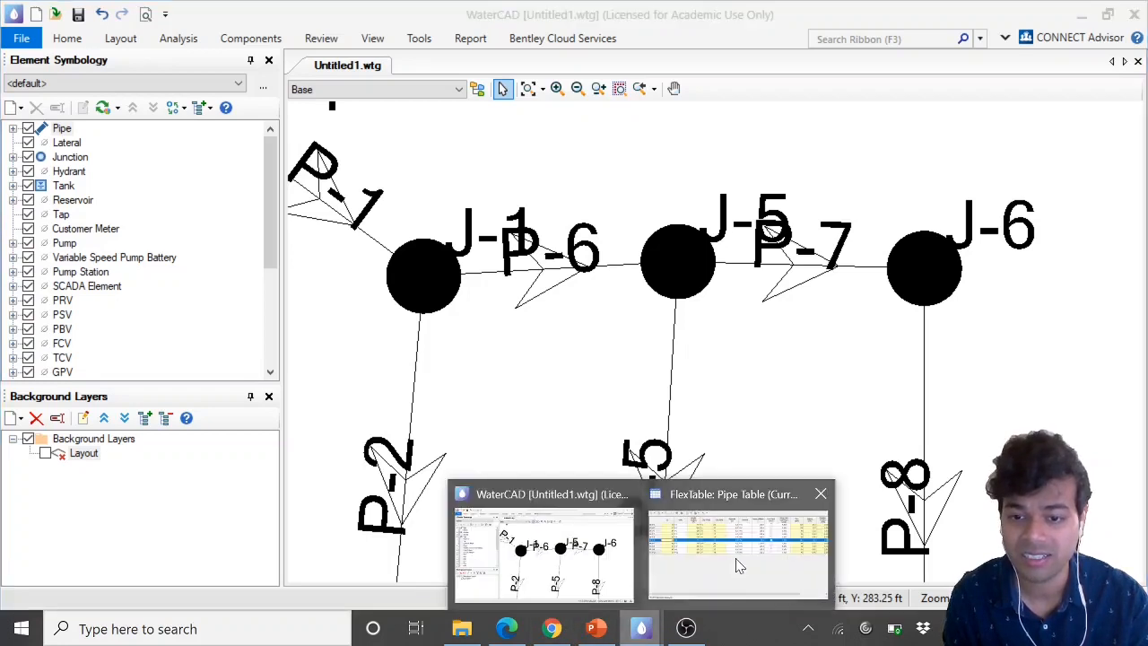
left_click(738, 565)
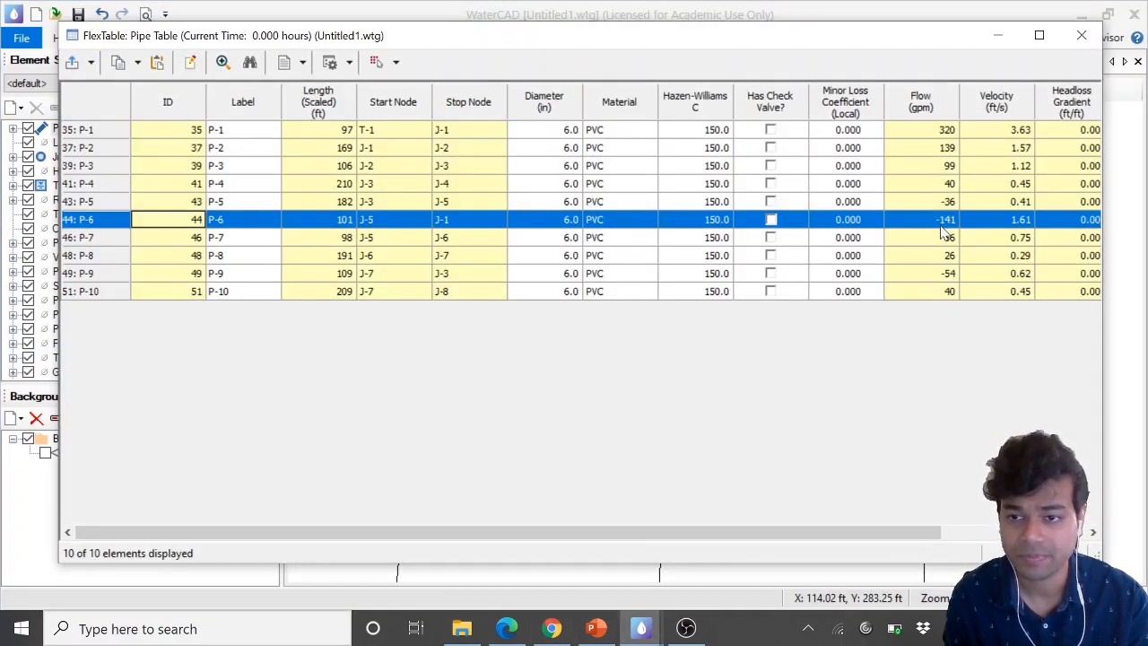
Compare the handout's HGL slope questions with the pipe table's Headloss Gradient column for each pipe
left_click(506, 627)
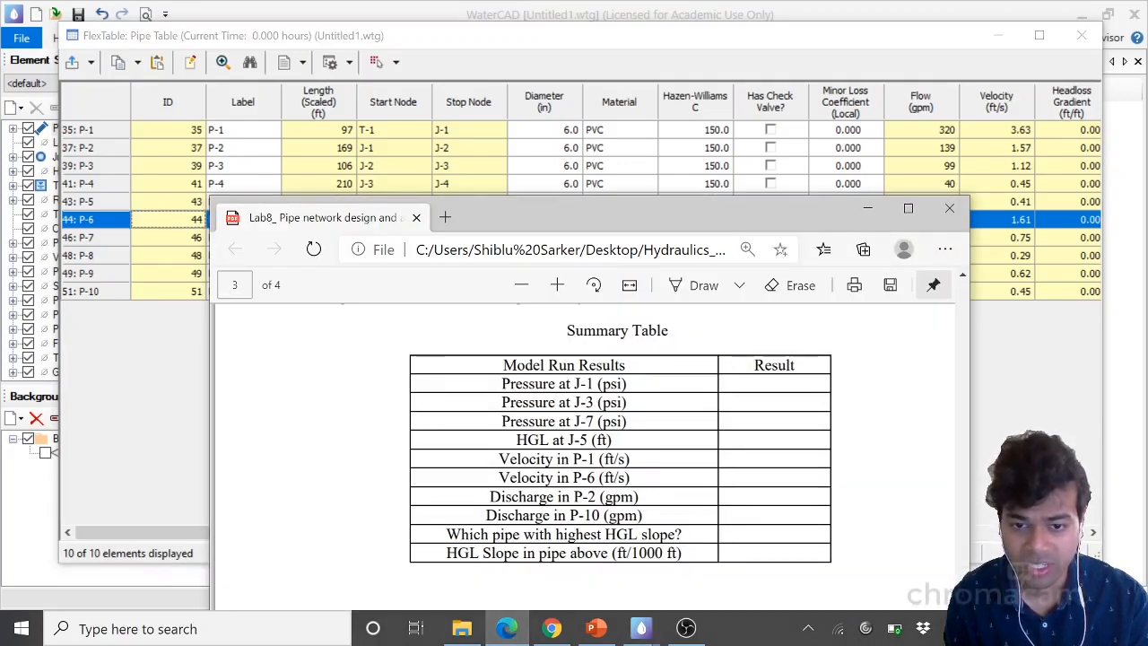
left_click_drag(446, 534, 681, 534)
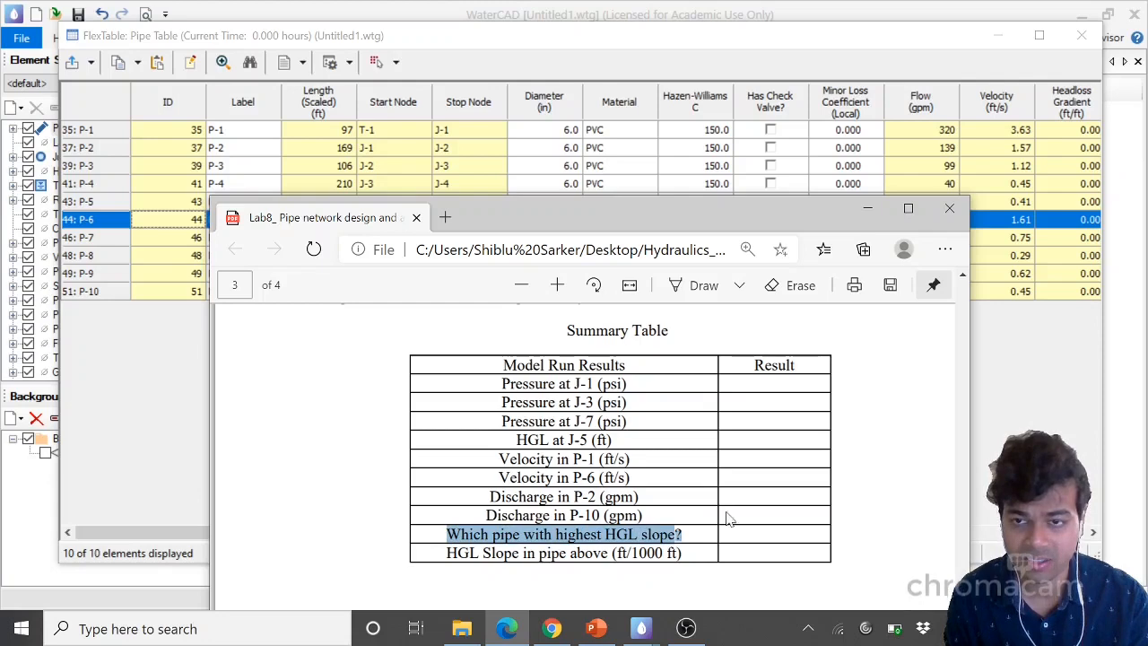
left_click(867, 208)
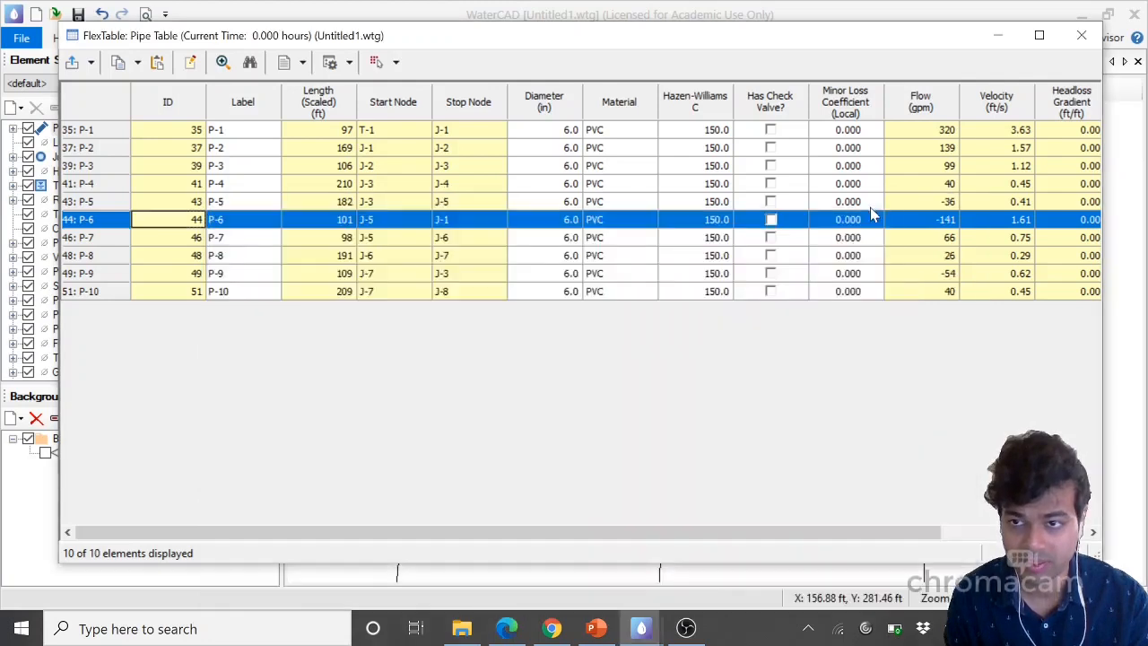
left_click(1039, 36)
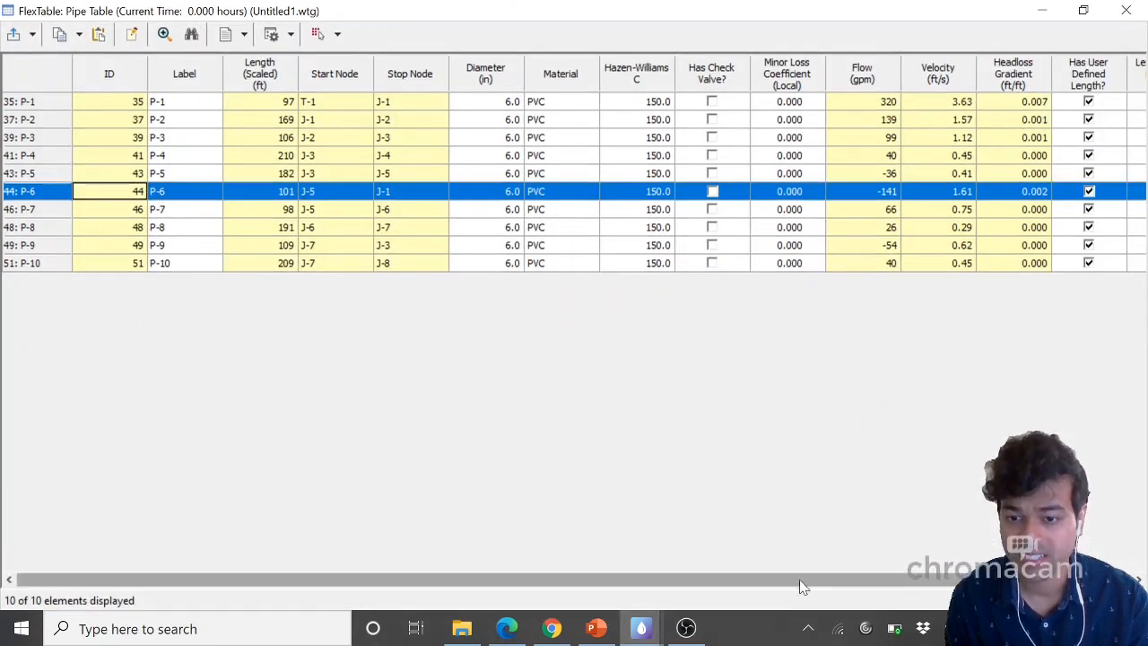
left_click_drag(803, 588, 858, 588)
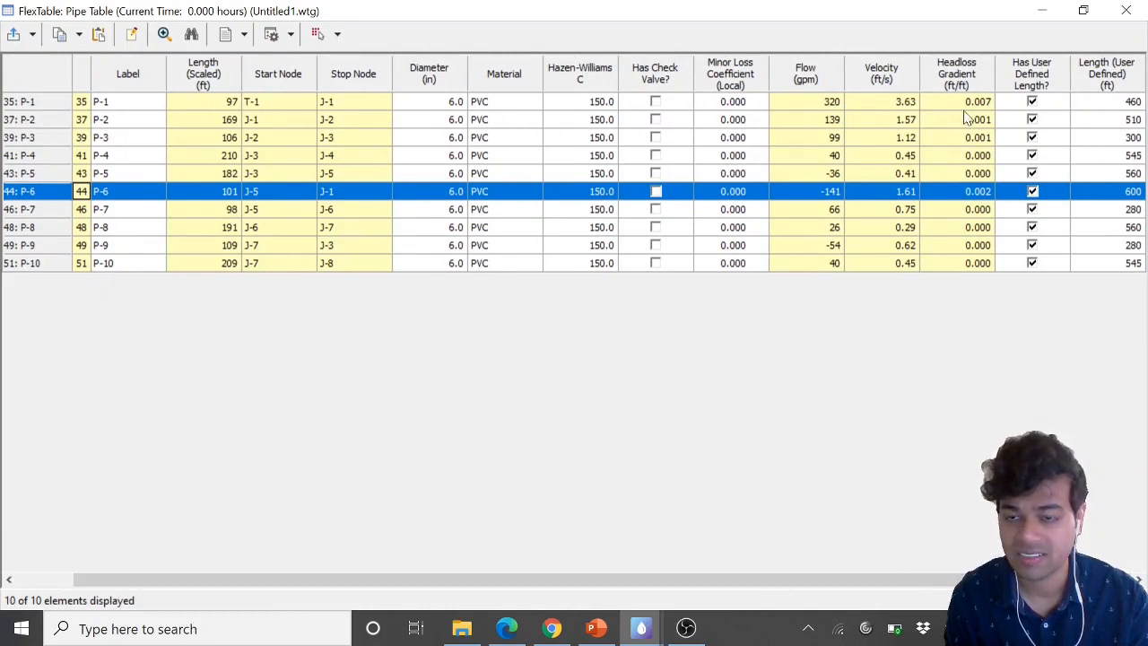
left_click(983, 266)
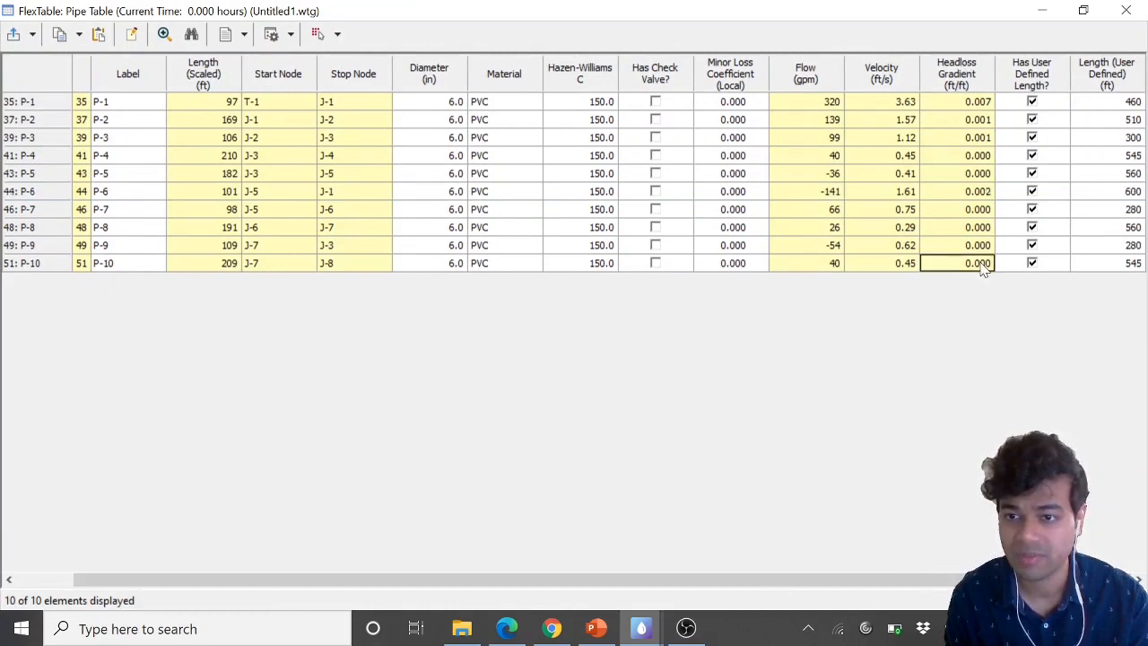
left_click(981, 105)
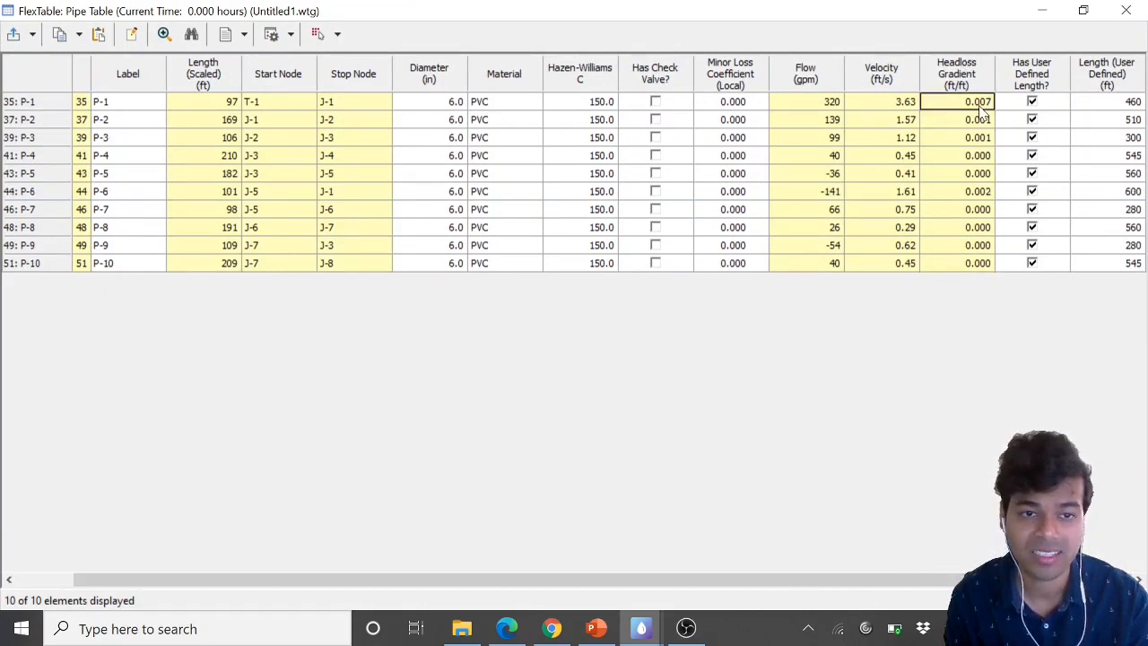
left_click(507, 629)
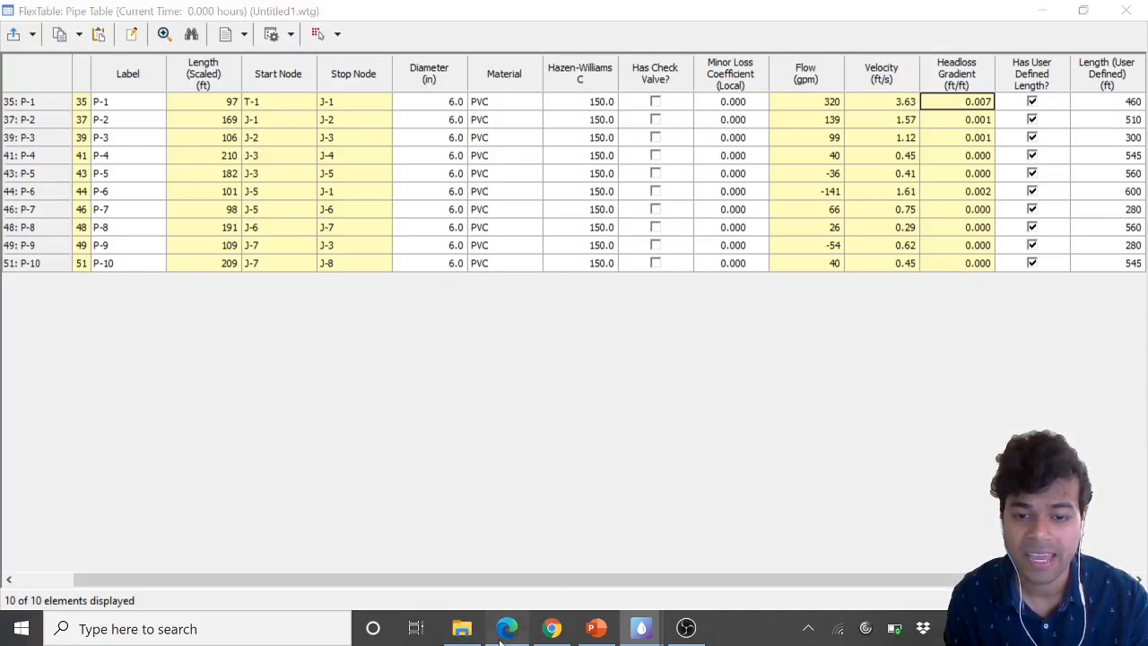
left_click_drag(447, 552, 614, 554)
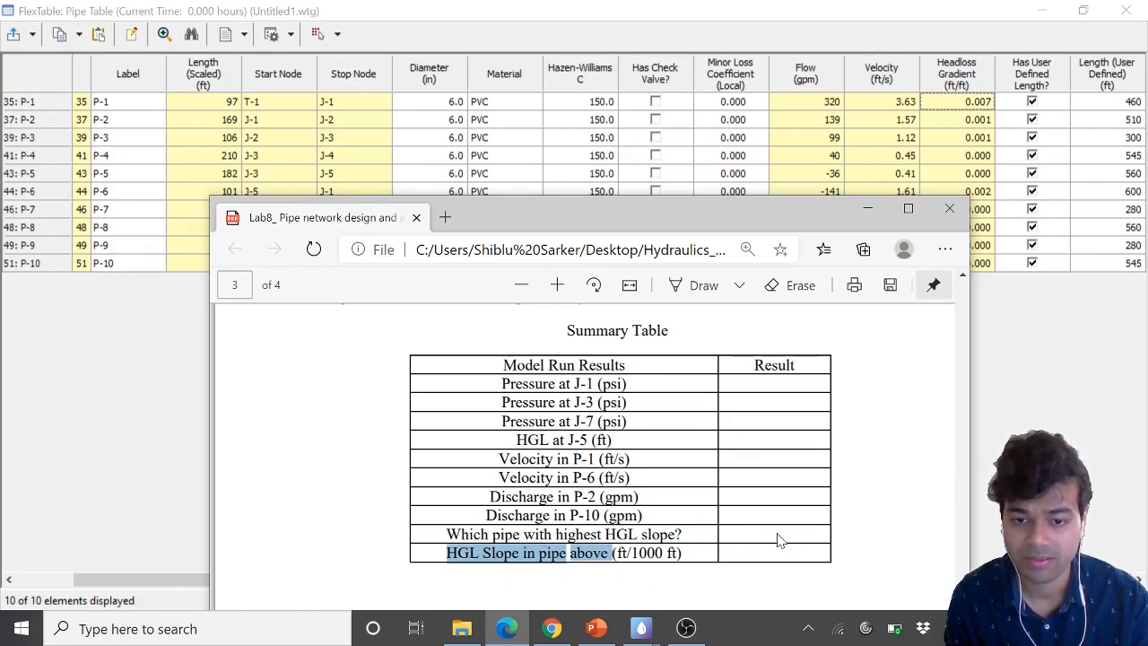
left_click_drag(612, 552, 682, 553)
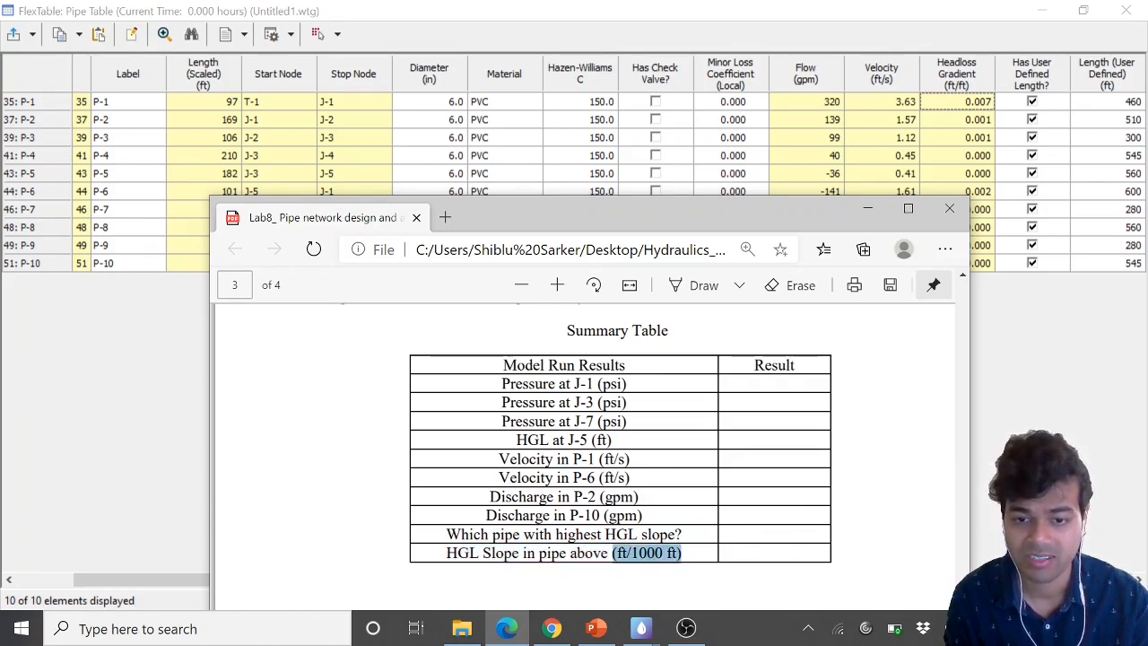
left_click(872, 208)
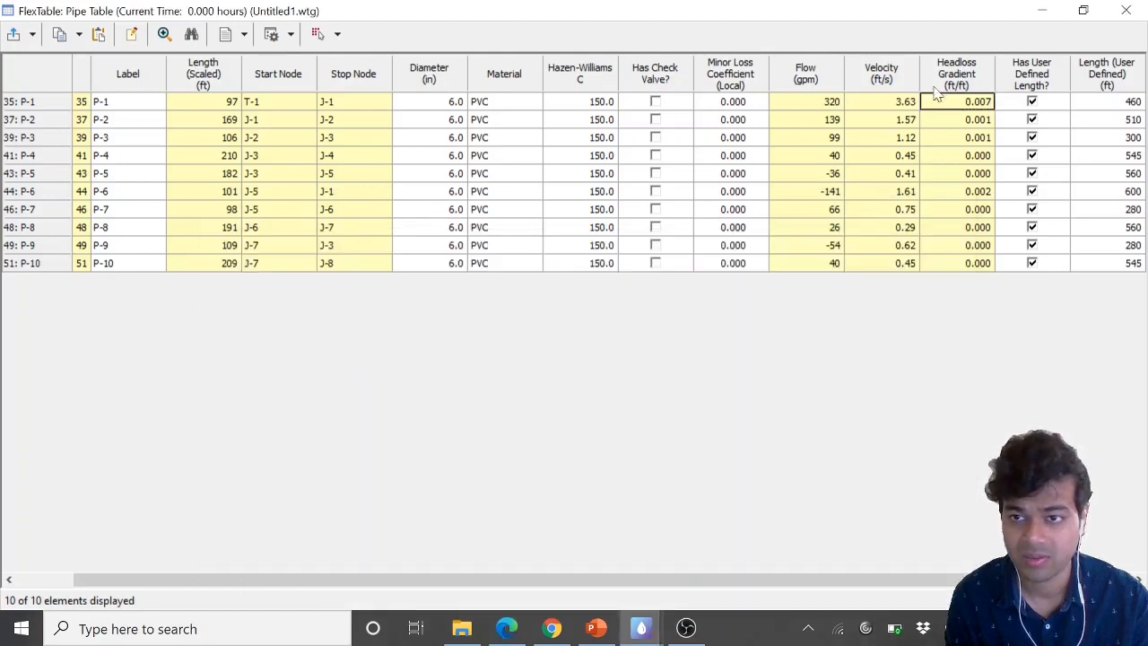
Change the Headloss Gradient column's unit to ft/1000ft
right_click(979, 83)
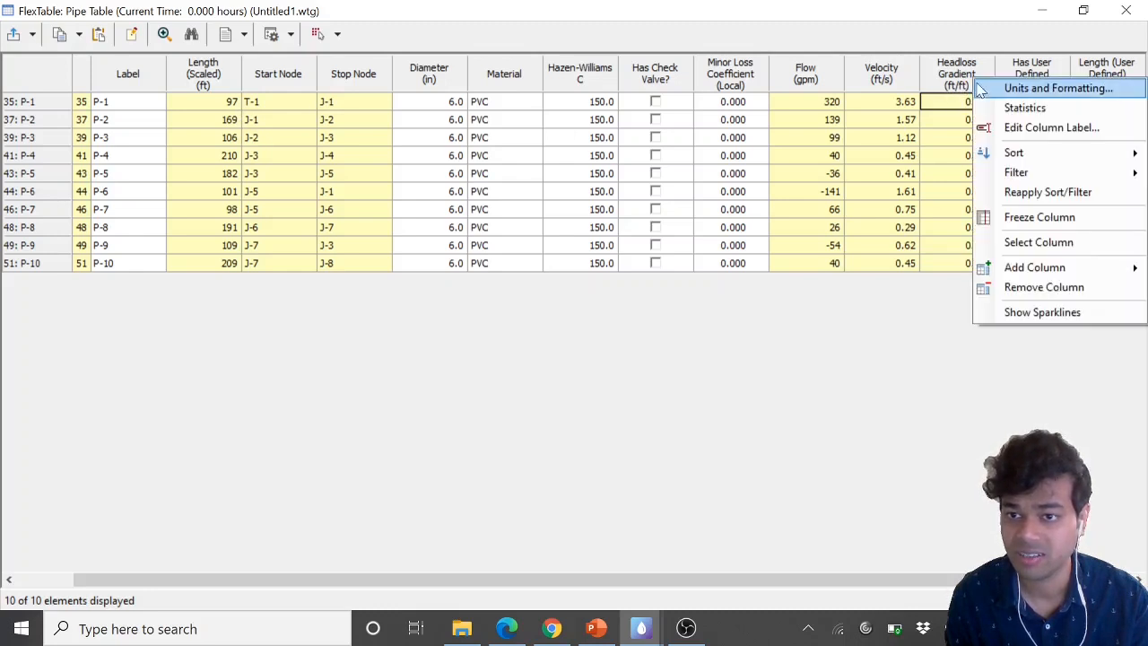
left_click(986, 88)
left_click(583, 300)
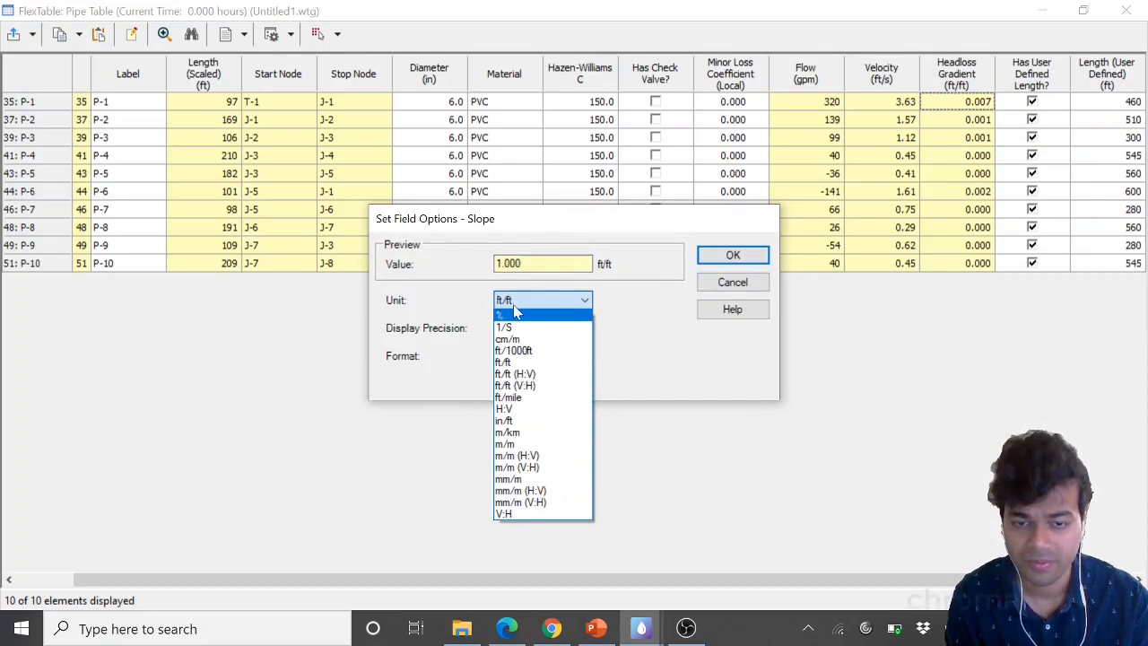
left_click(513, 350)
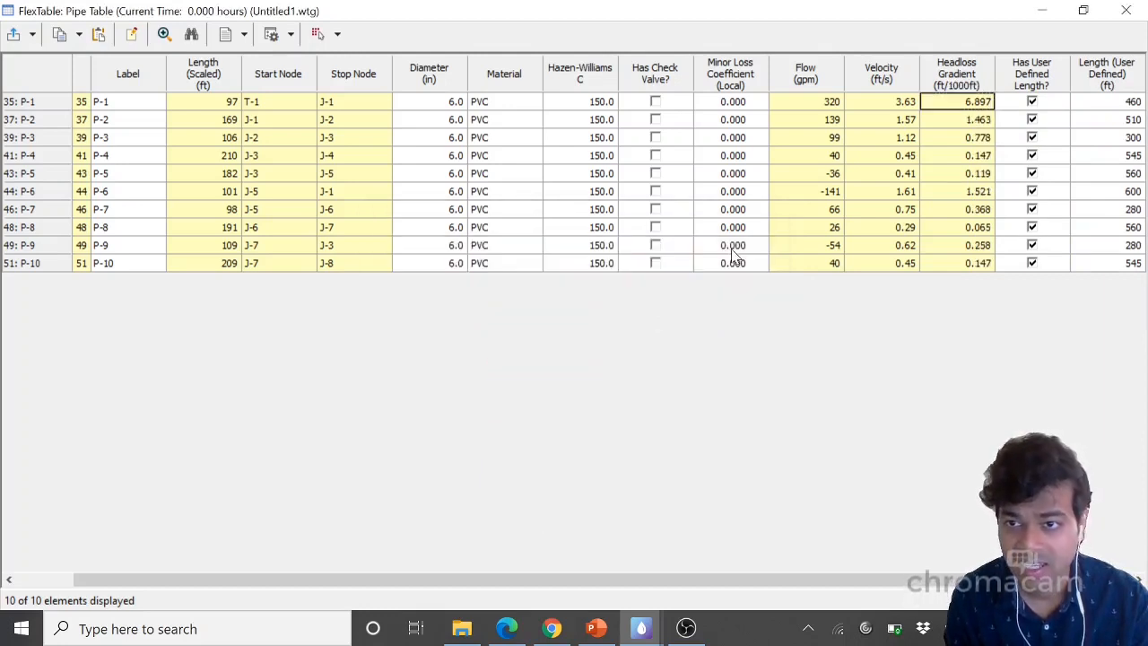
left_click(734, 256)
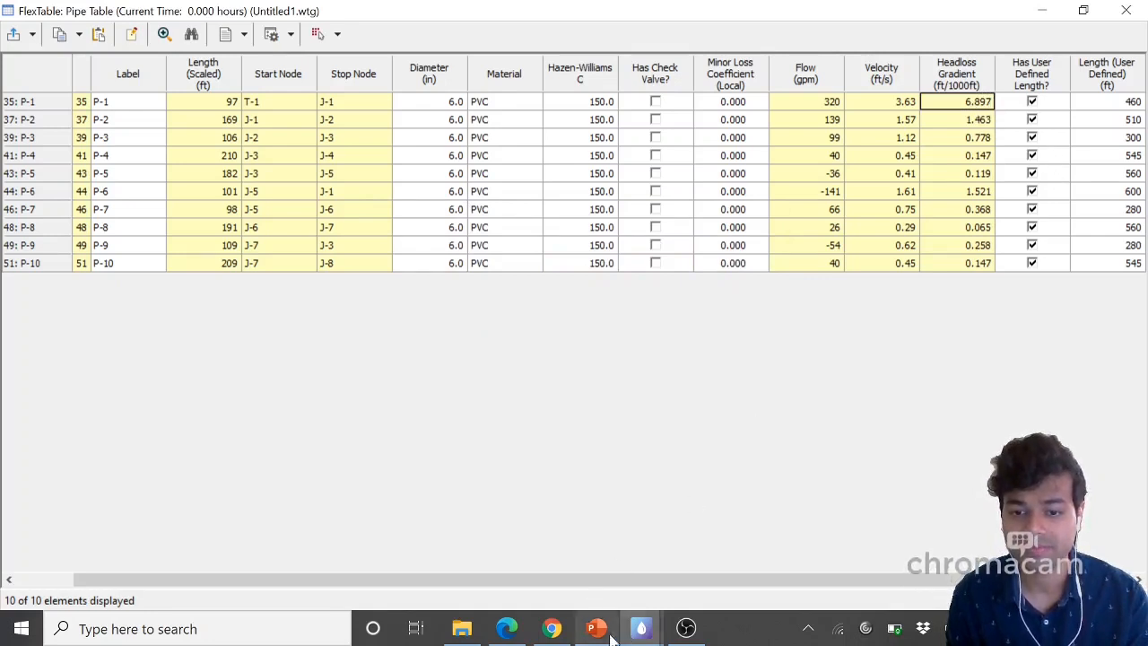
Read the summary table and the Lab Questions in the handout, highlighting the first question about cast iron
left_click(507, 628)
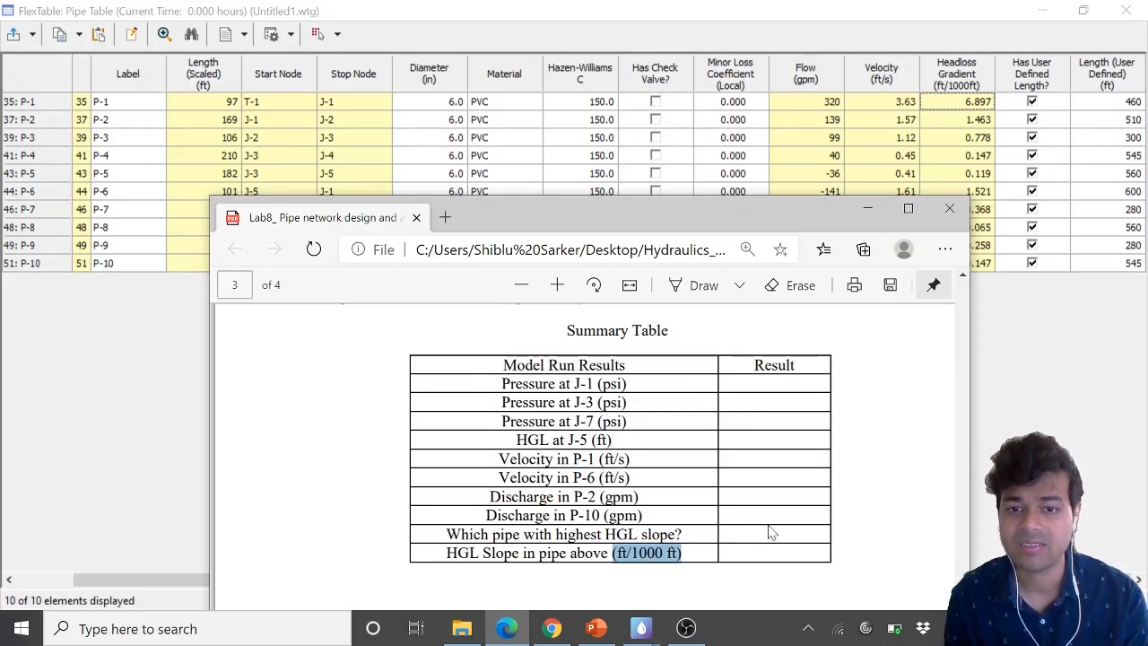
left_click(908, 208)
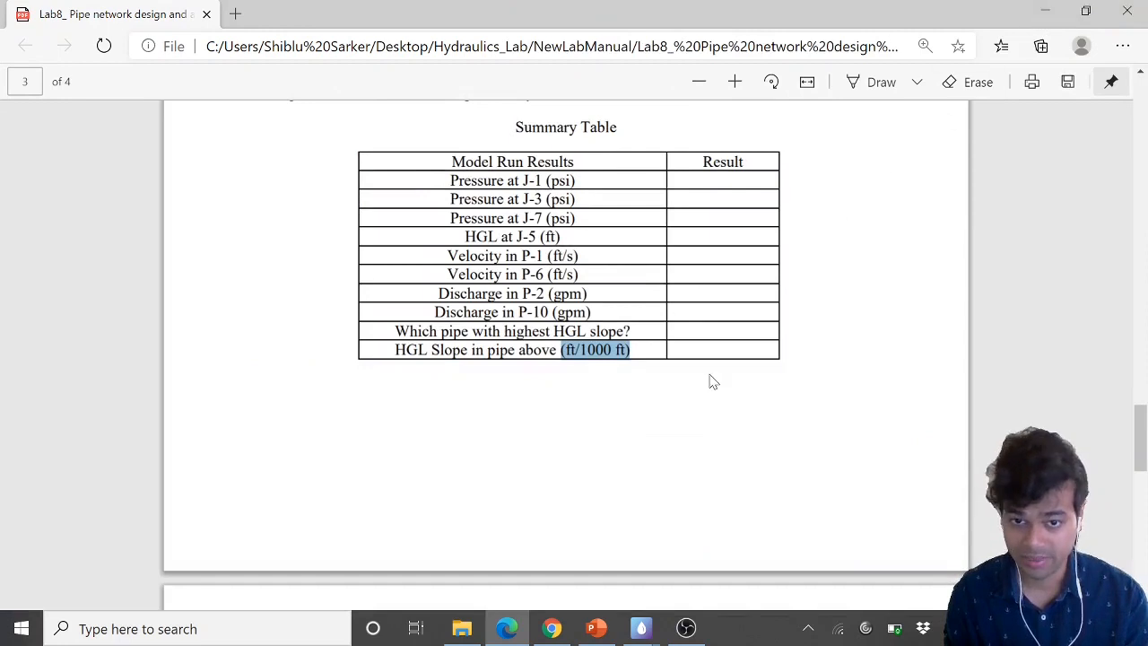
left_click(654, 358)
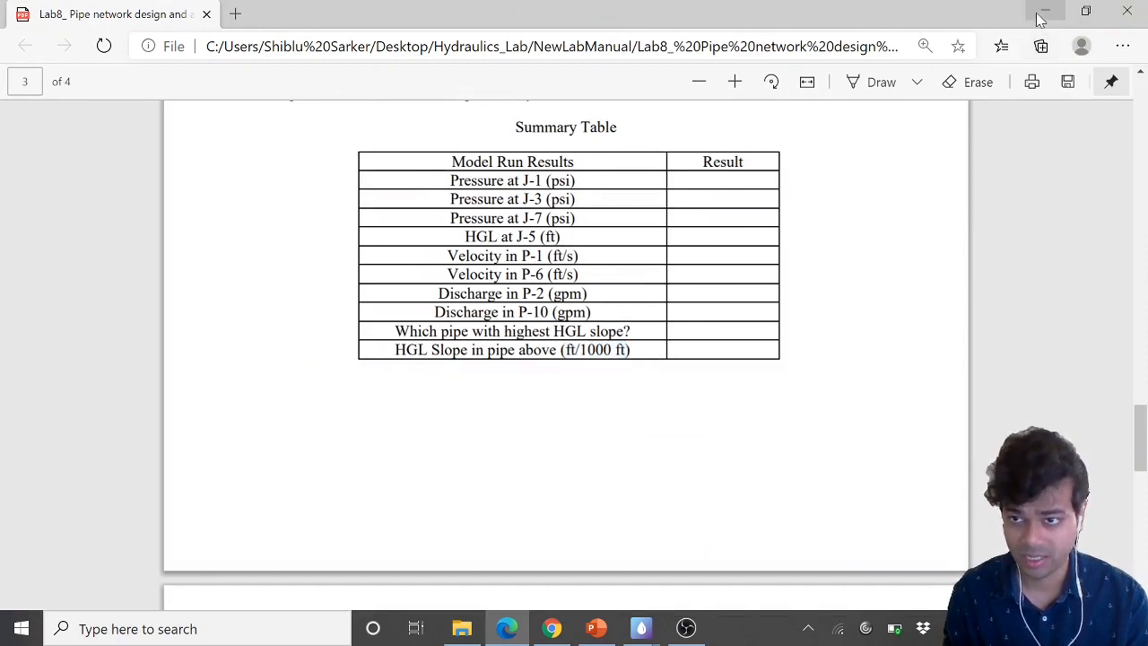
scroll(502, 321, "down", 3)
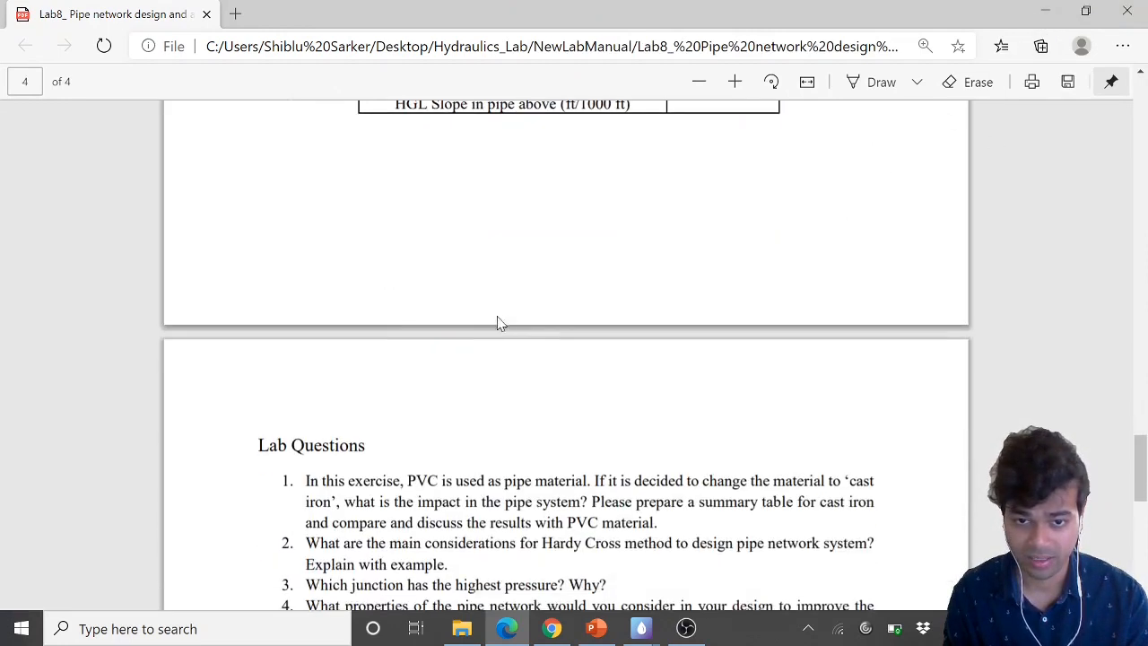
scroll(506, 327, "down", 3)
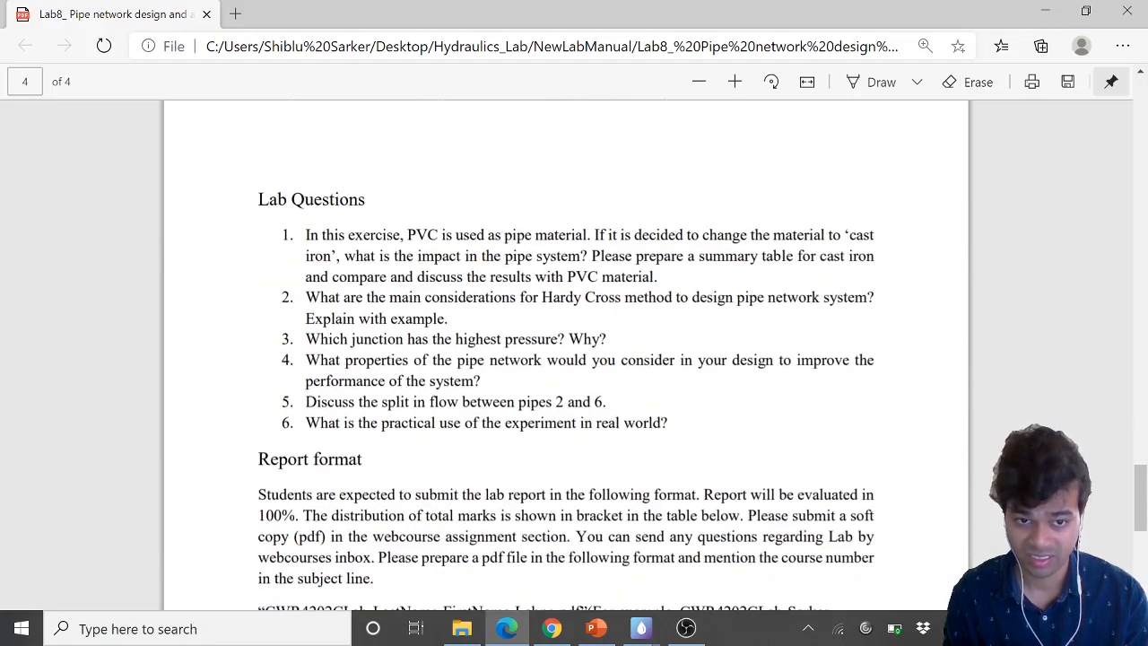
left_click_drag(405, 235, 781, 262)
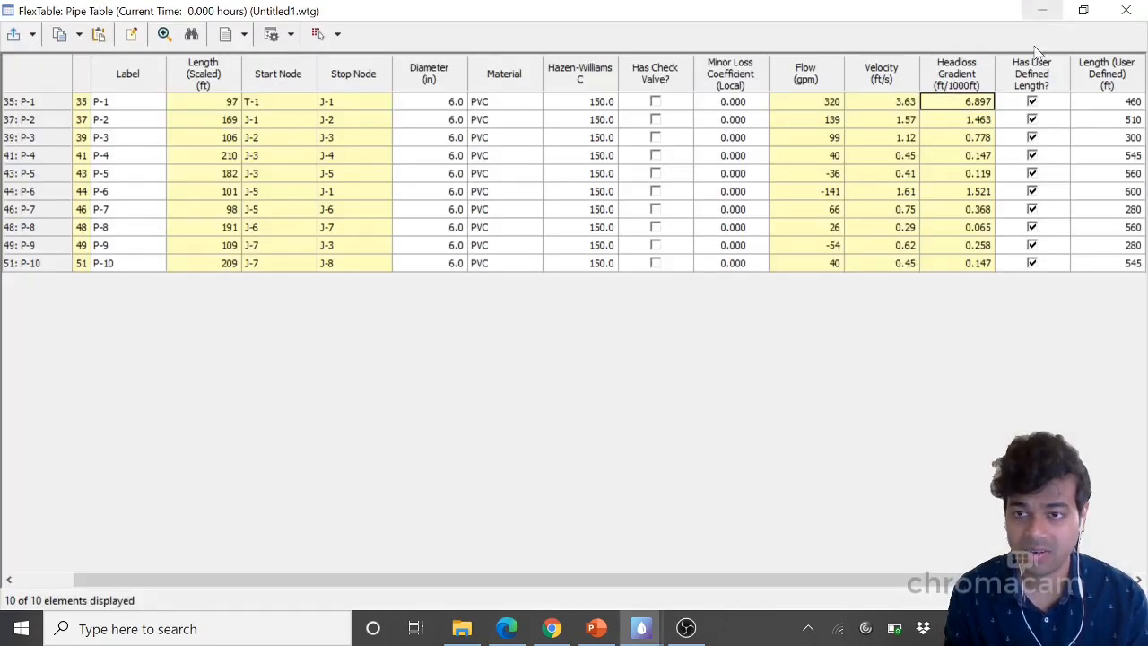
Change pipe P-1's material to Cast iron from the material library
left_click(1045, 10)
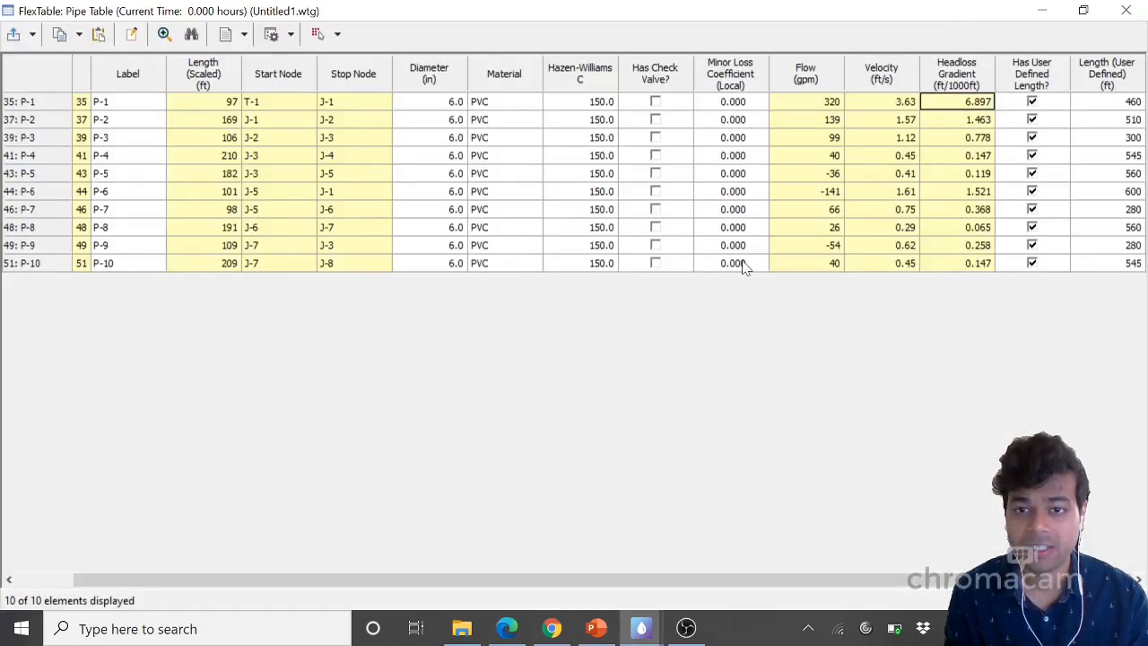
left_click(490, 101)
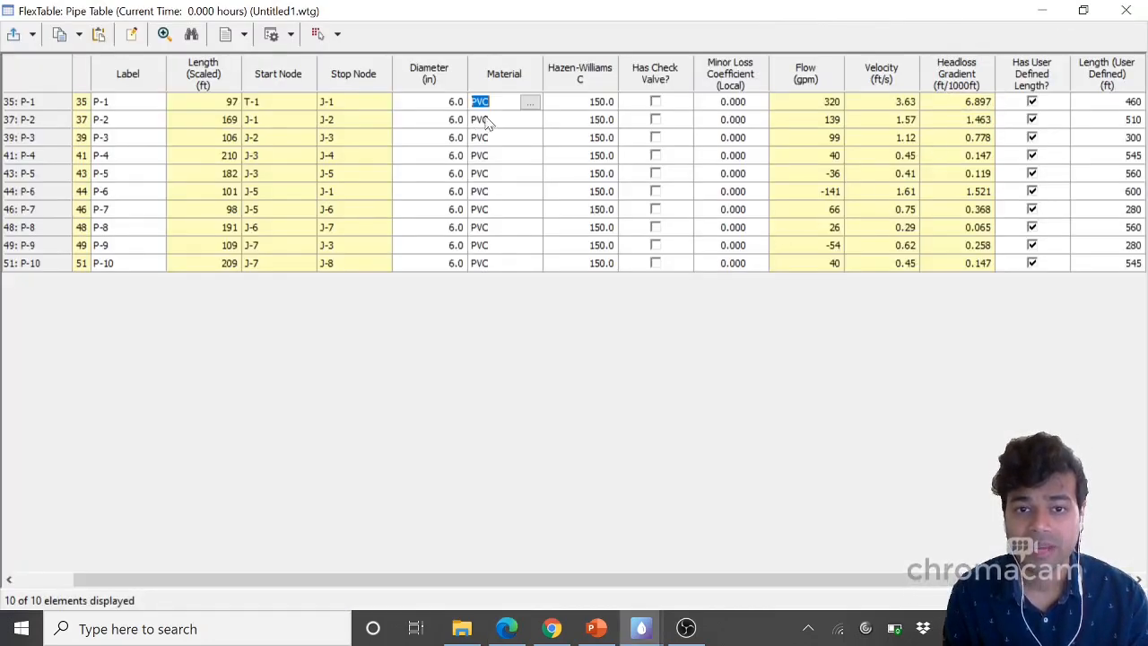
left_click(529, 102)
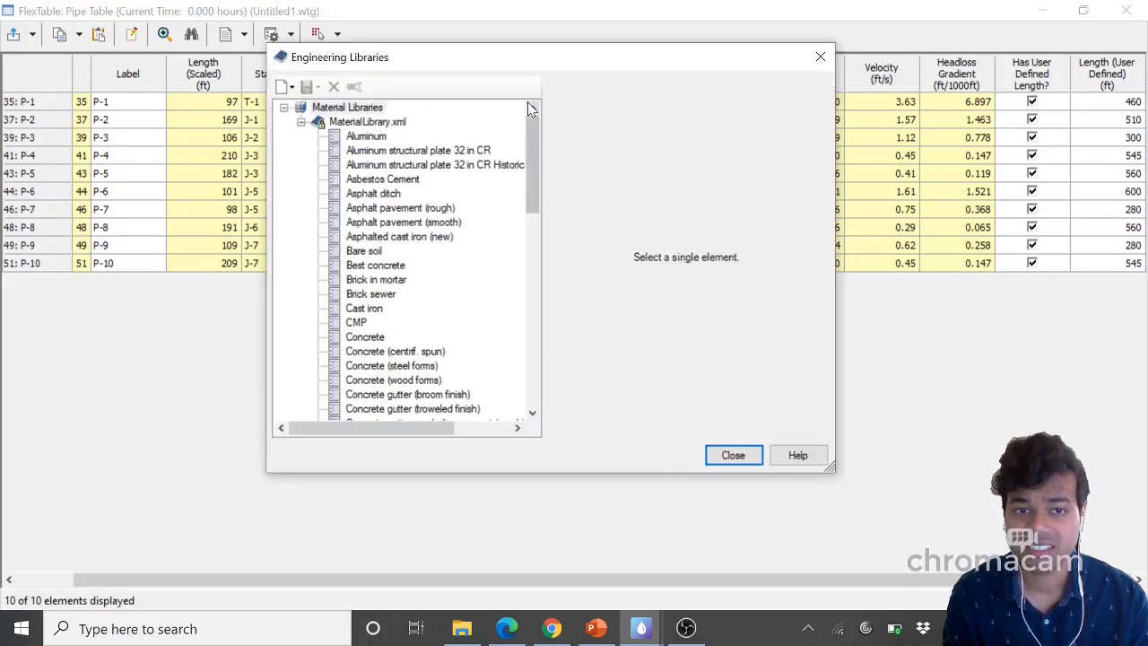
left_click(386, 253)
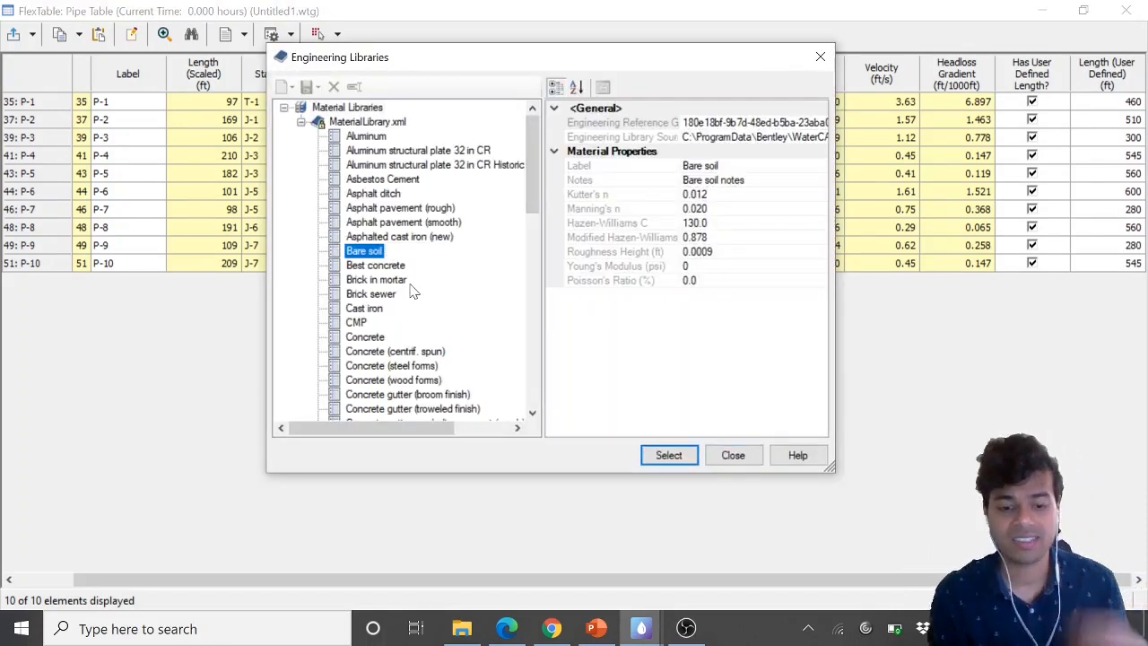
key("c")
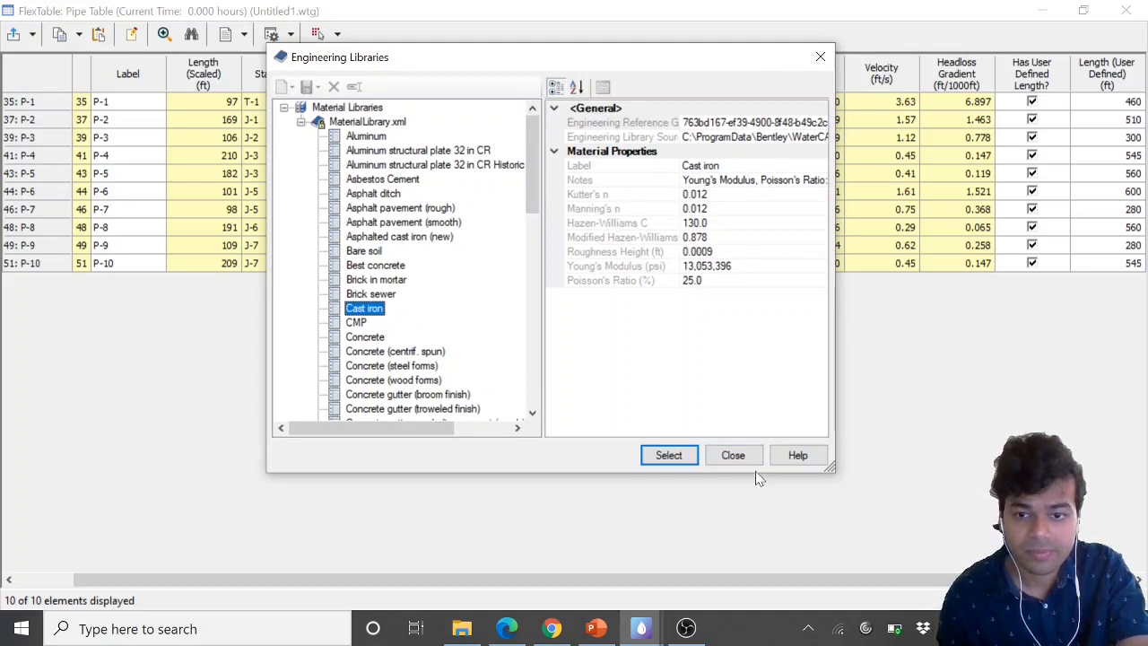
left_click(668, 455)
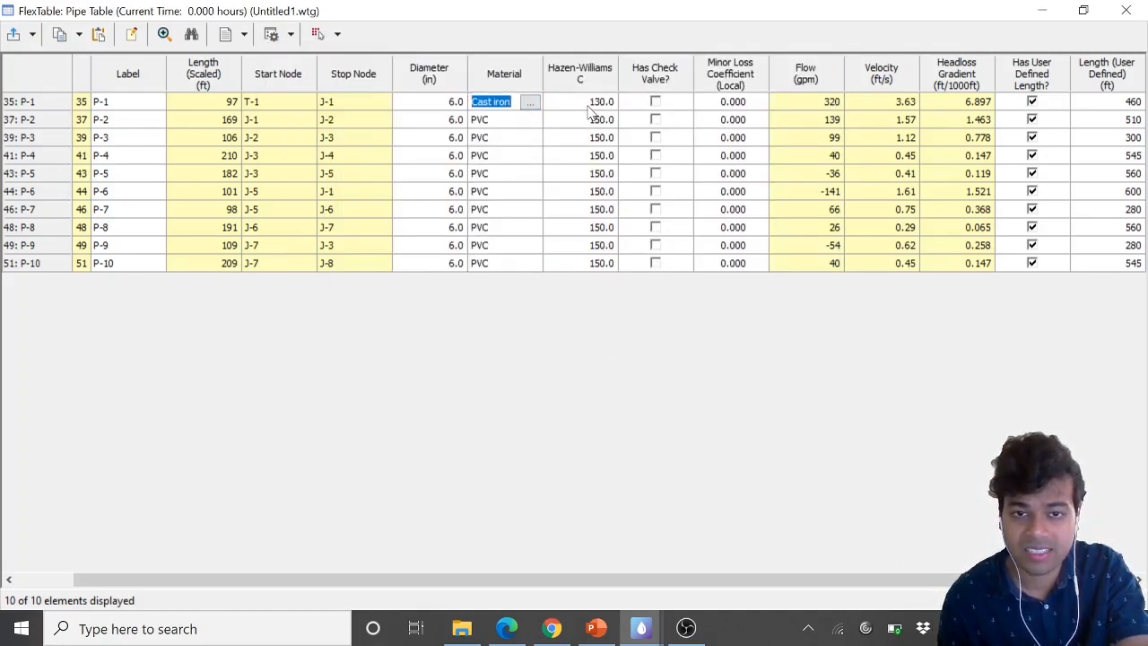
Change pipe P-2's material to Cast iron from the material library
left_click(523, 123)
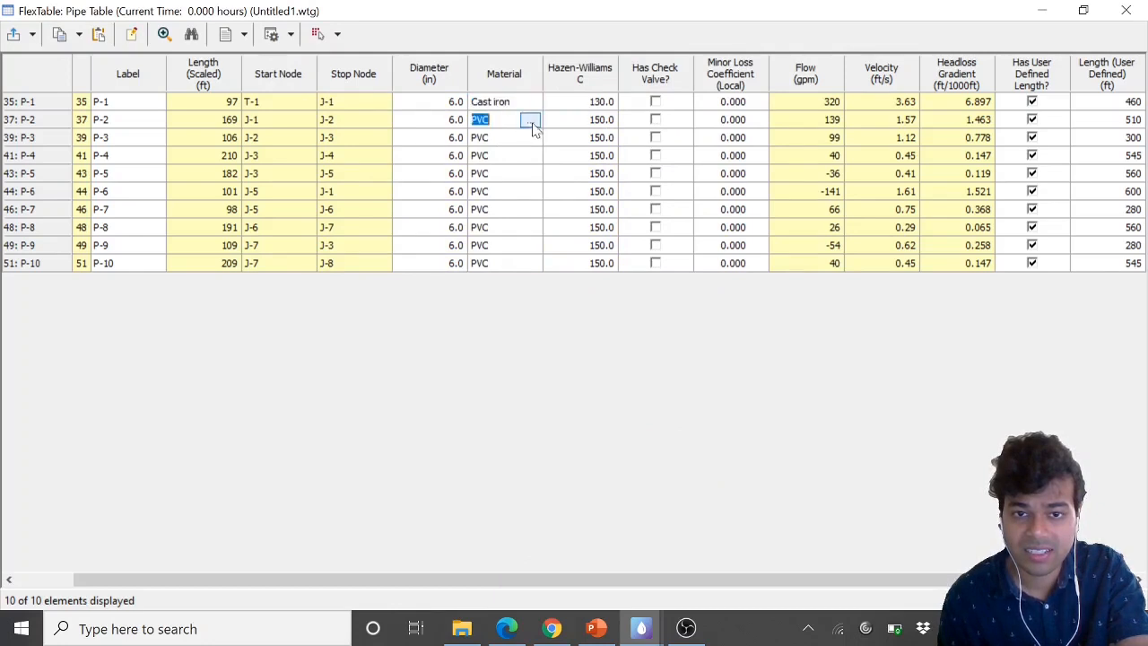
left_click(531, 120)
left_click(356, 353)
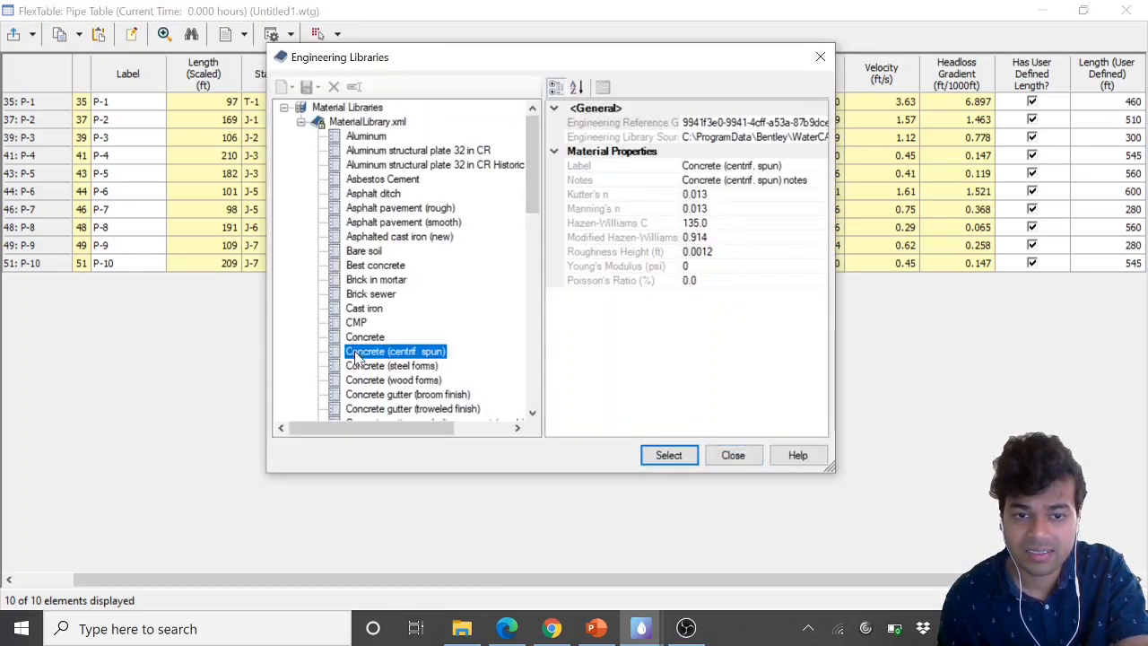
key("Down")
key("Down")
key("Down")
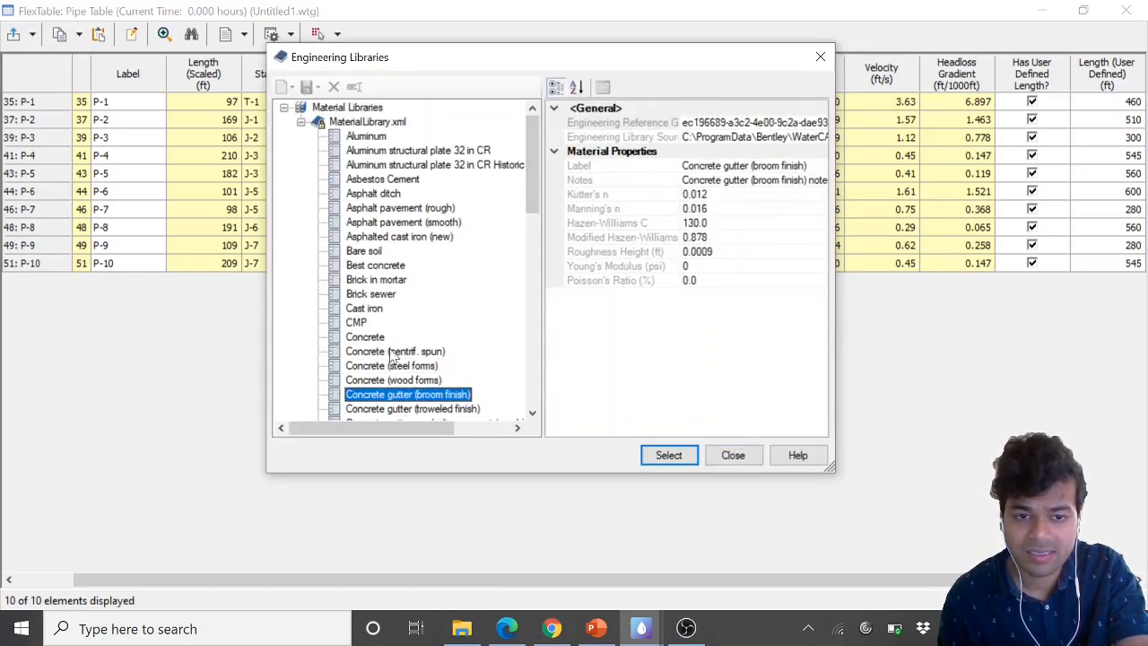
left_click(372, 308)
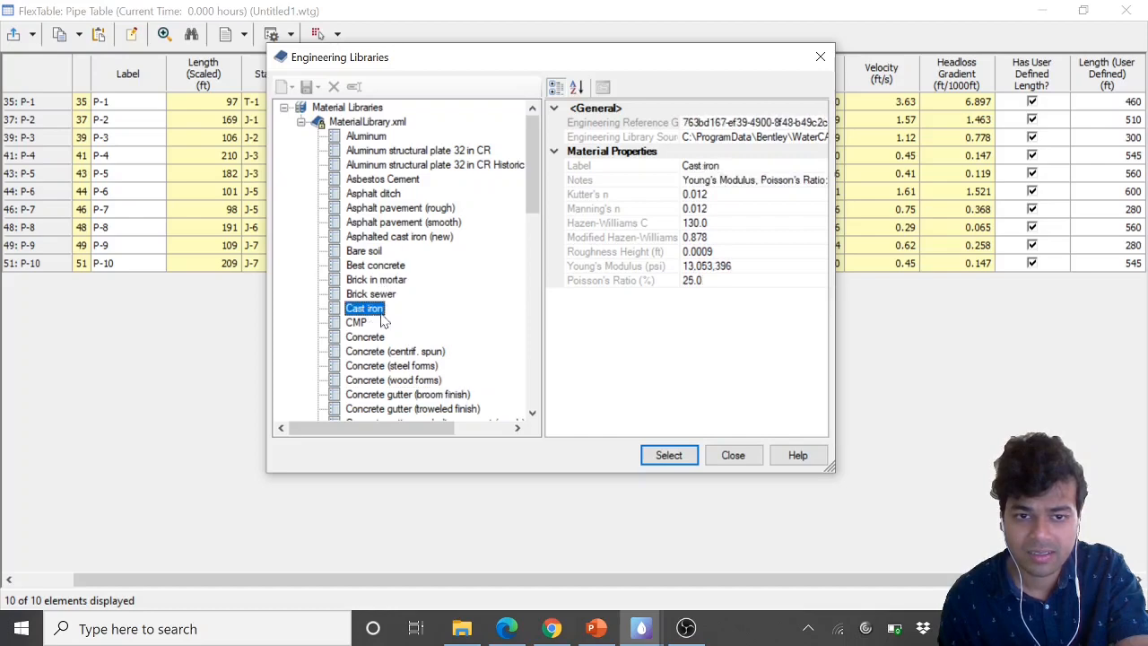
left_click(659, 457)
Set the material of pipes P-3 and P-4 to Cast iron
left_click(527, 138)
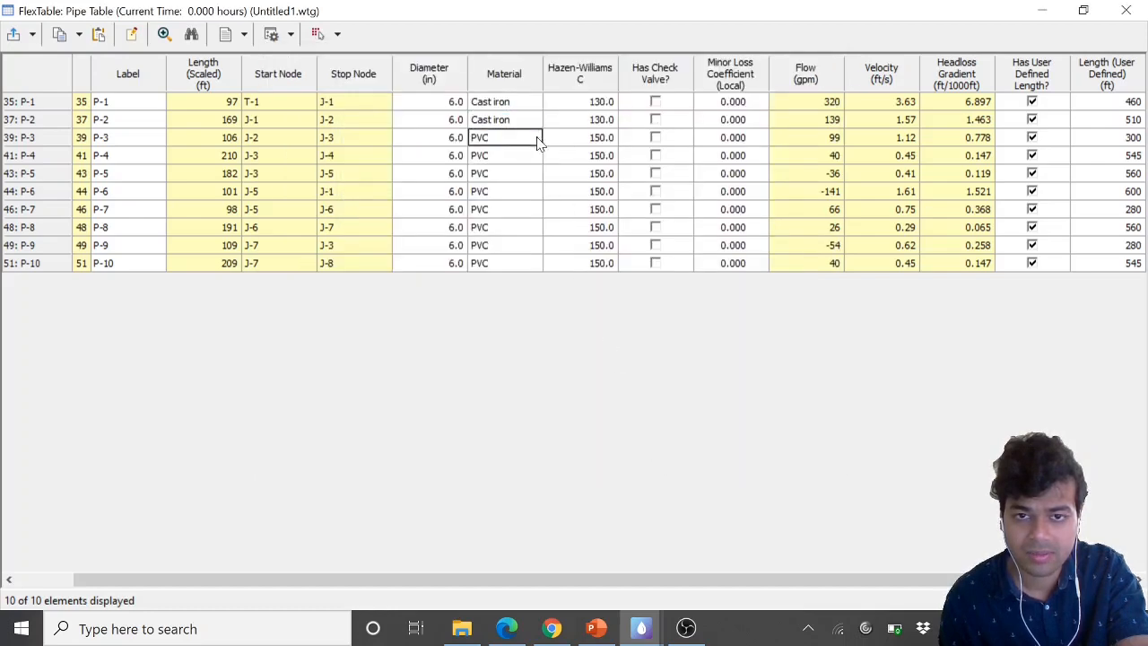
left_click(530, 138)
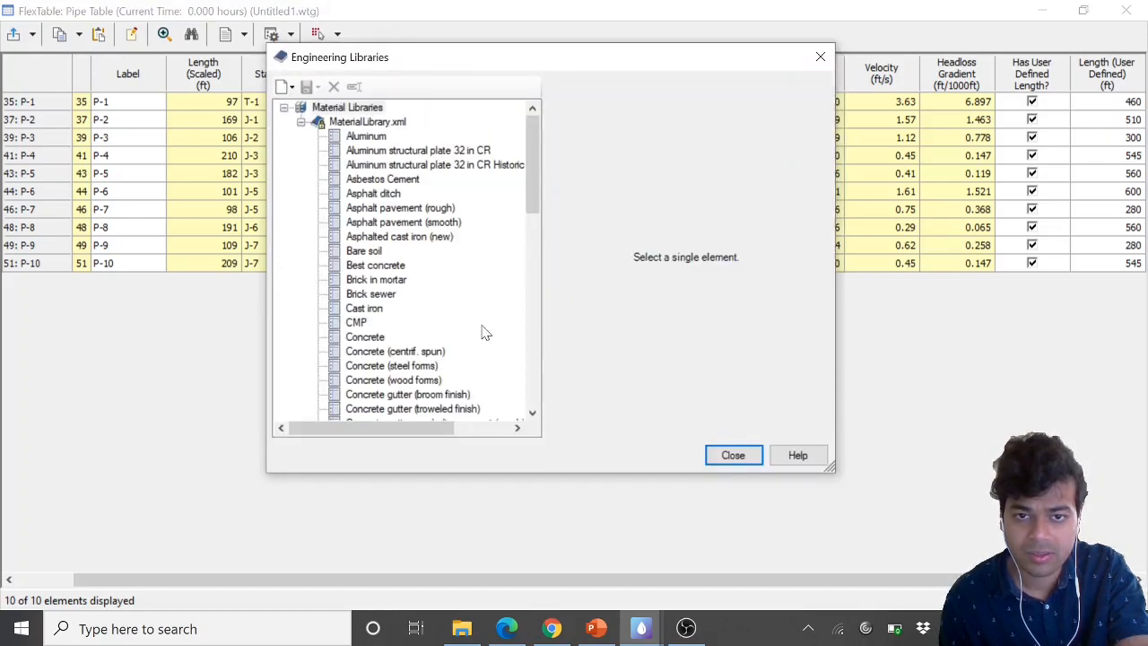
left_click(366, 310)
left_click(679, 454)
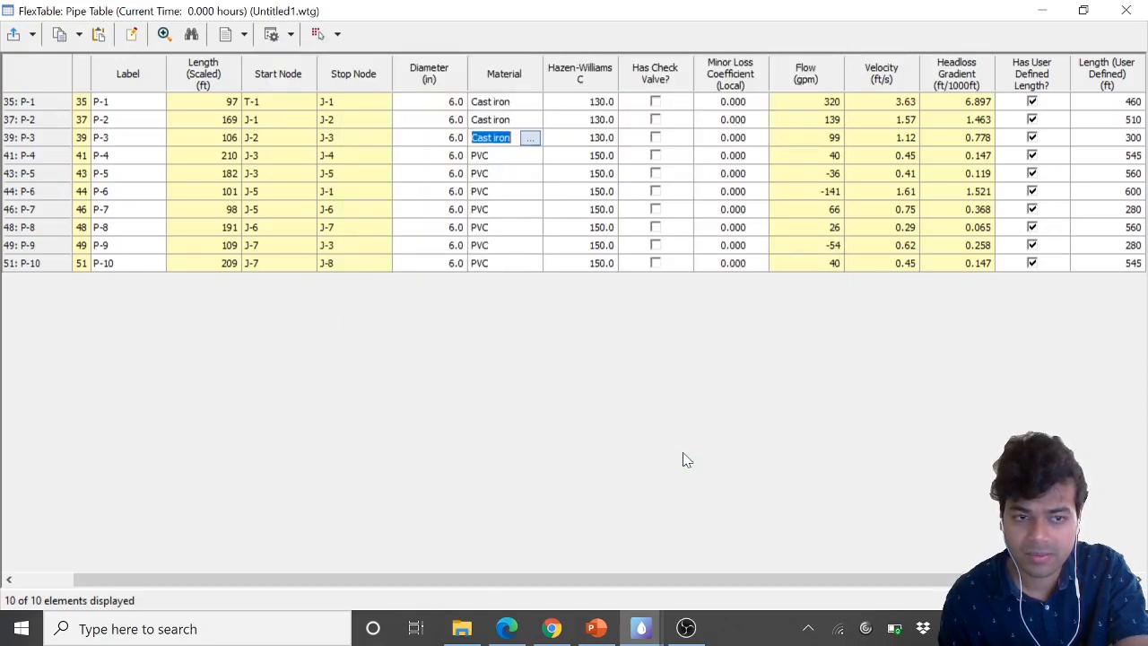
left_click(528, 156)
left_click(530, 155)
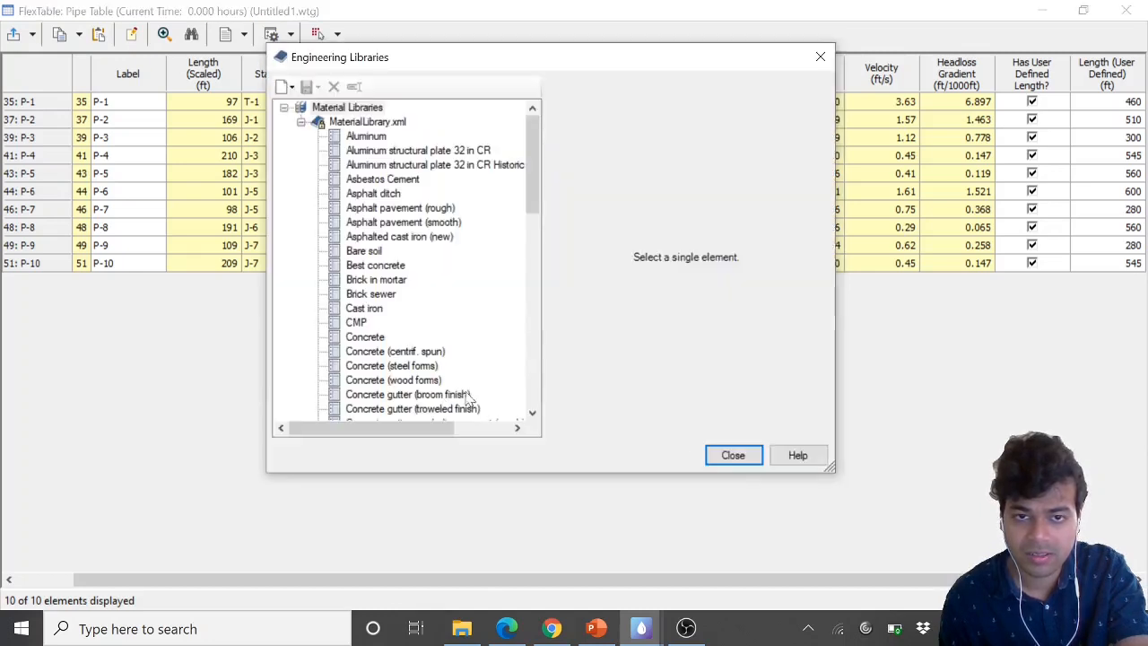
left_click(364, 308)
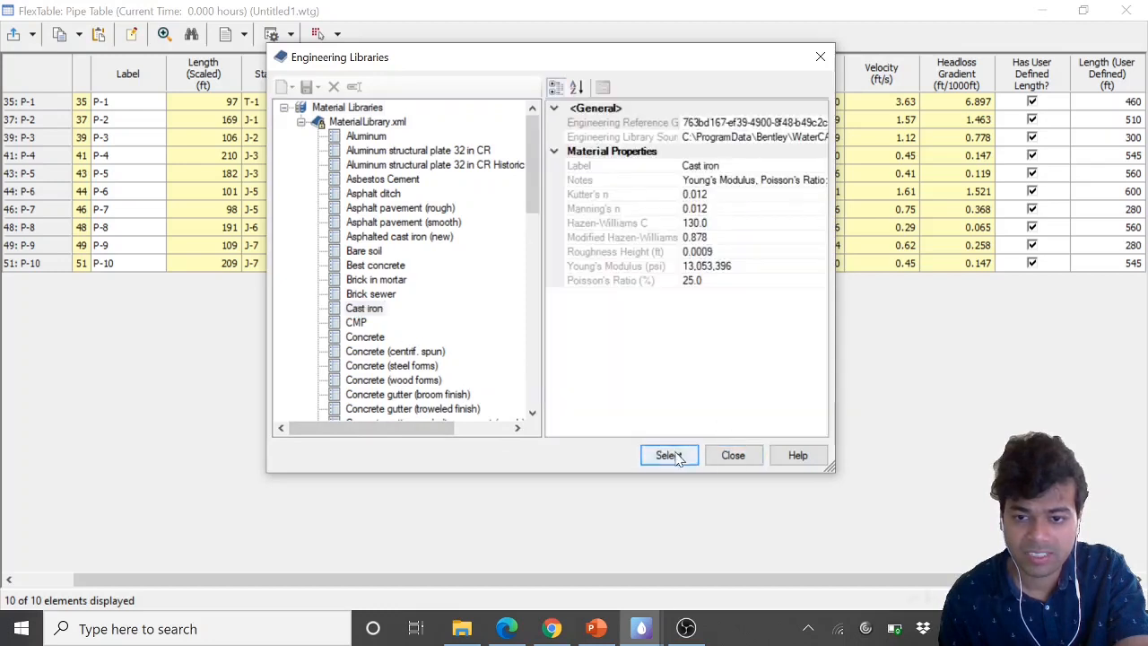
left_click(679, 455)
Set the material of pipes P-5 and P-6 to Cast iron
left_click(527, 174)
left_click(530, 173)
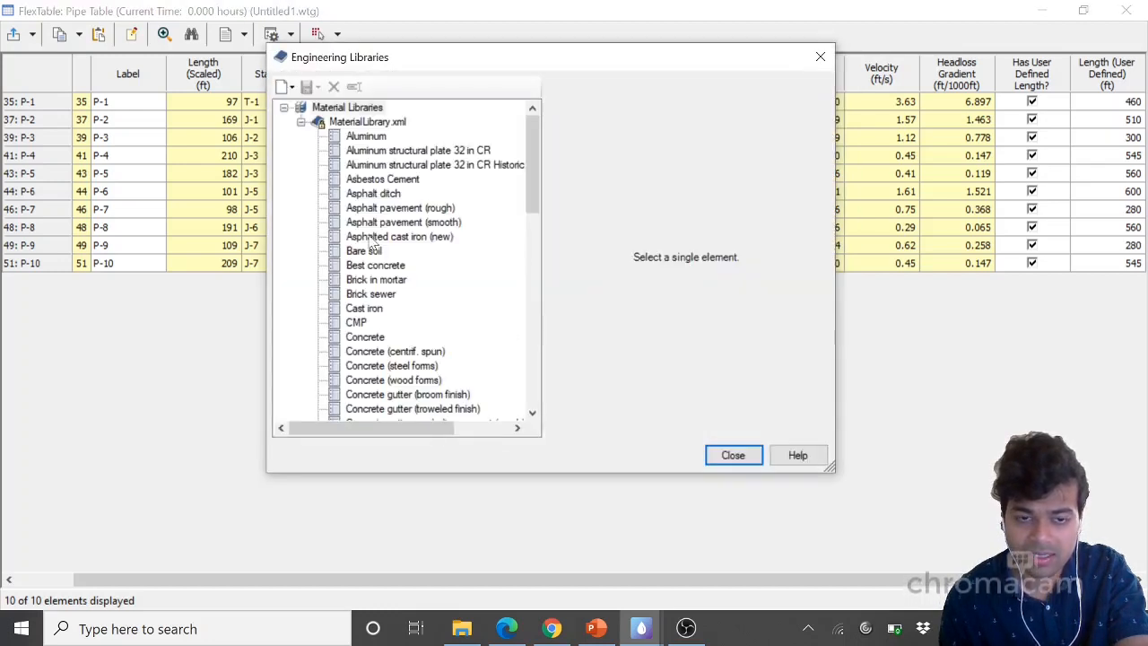
left_click(372, 307)
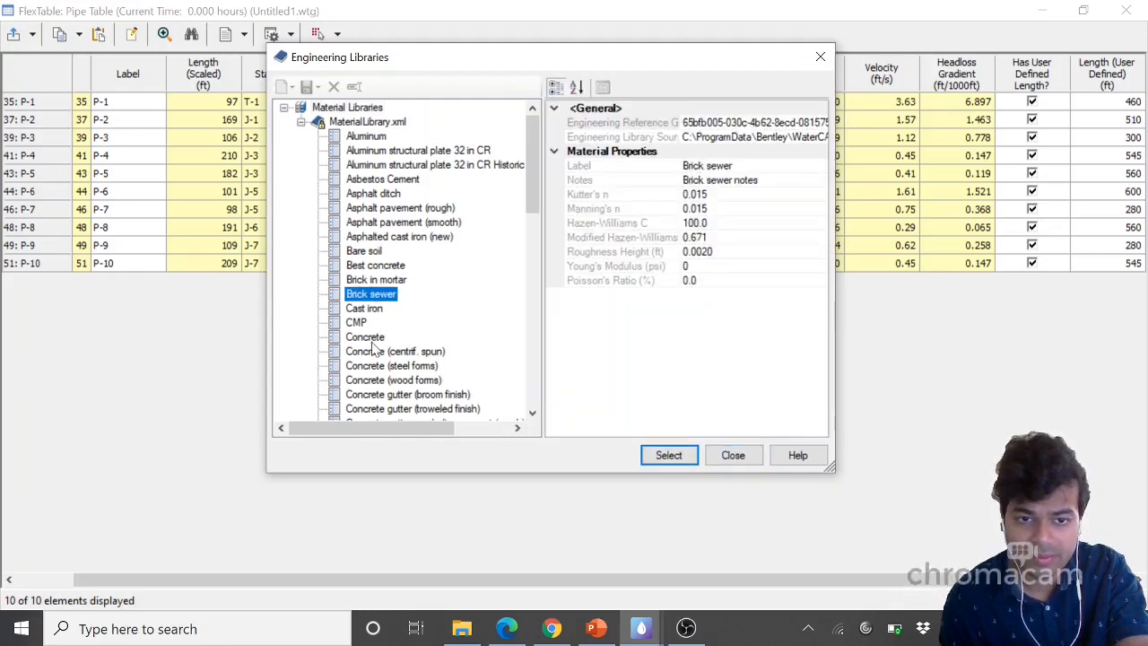
left_click(669, 455)
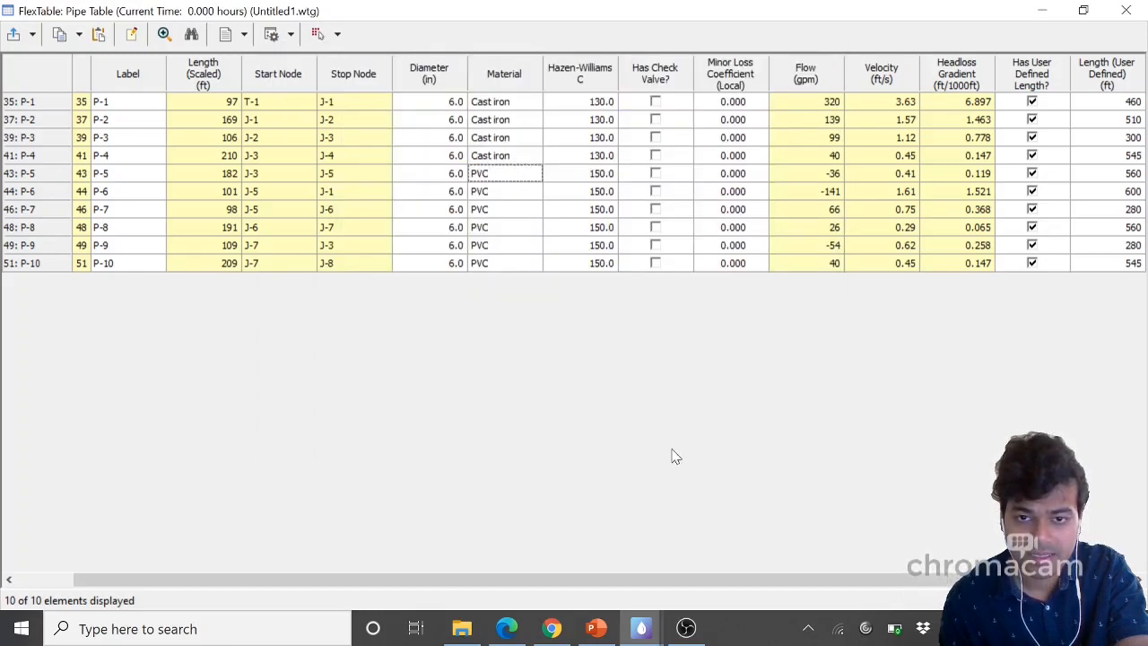
left_click(536, 194)
left_click(530, 191)
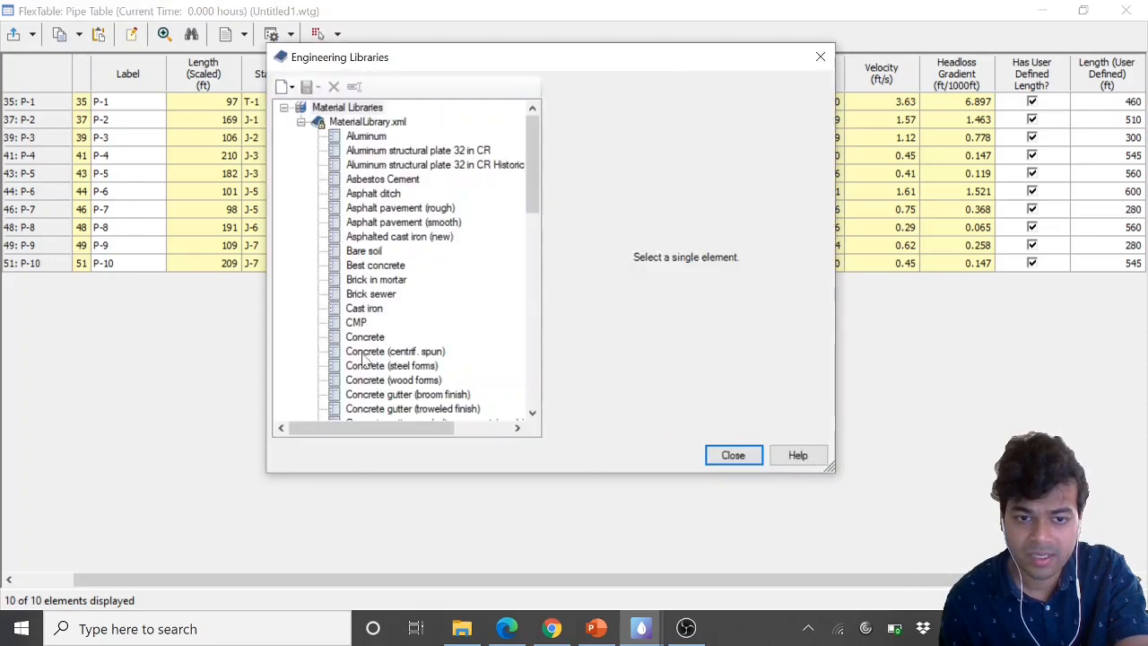
left_click(372, 309)
left_click(667, 454)
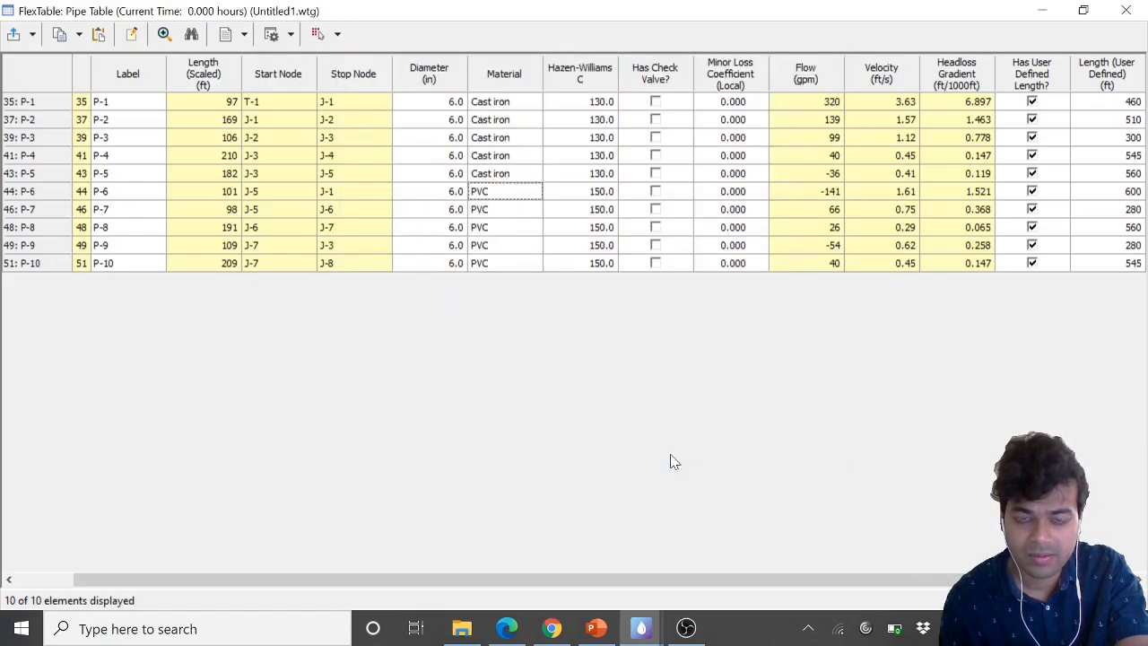
Set the material of pipes P-7 and P-8 to Cast iron
left_click(531, 214)
left_click(532, 215)
left_click(536, 209)
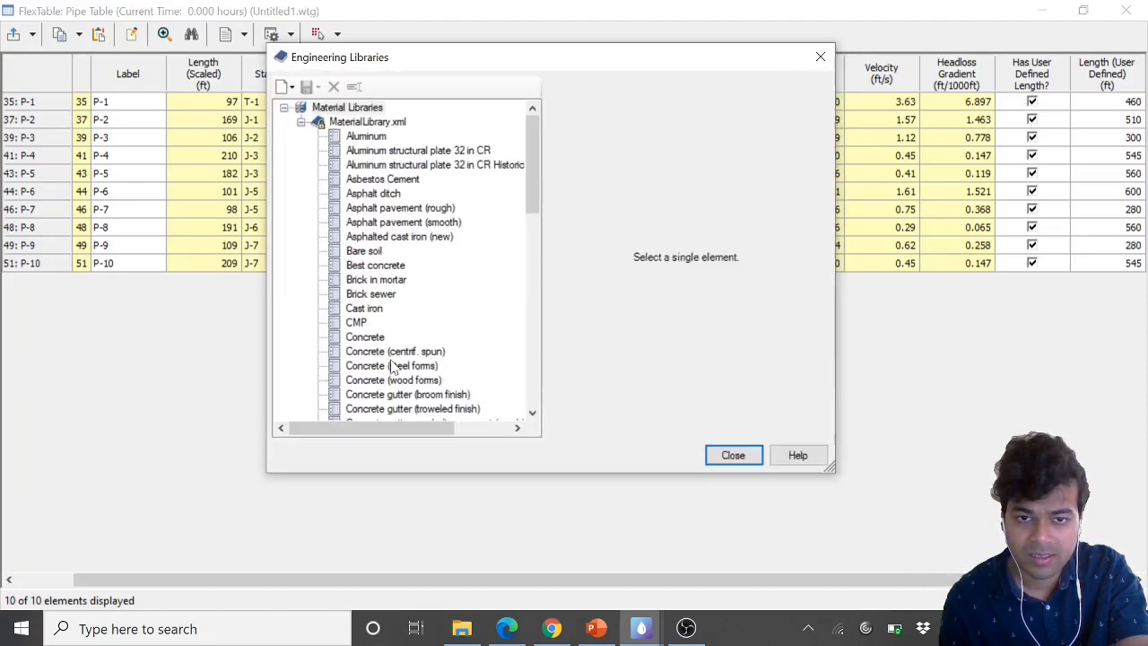
left_click(370, 309)
left_click(667, 455)
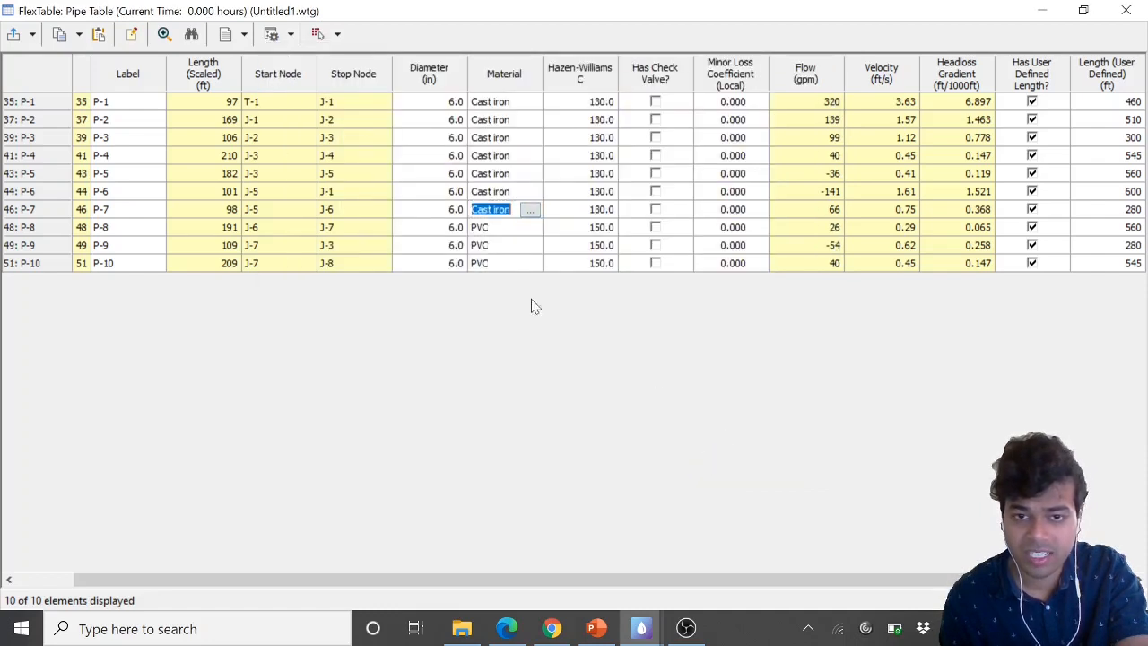
left_click(525, 231)
left_click(531, 226)
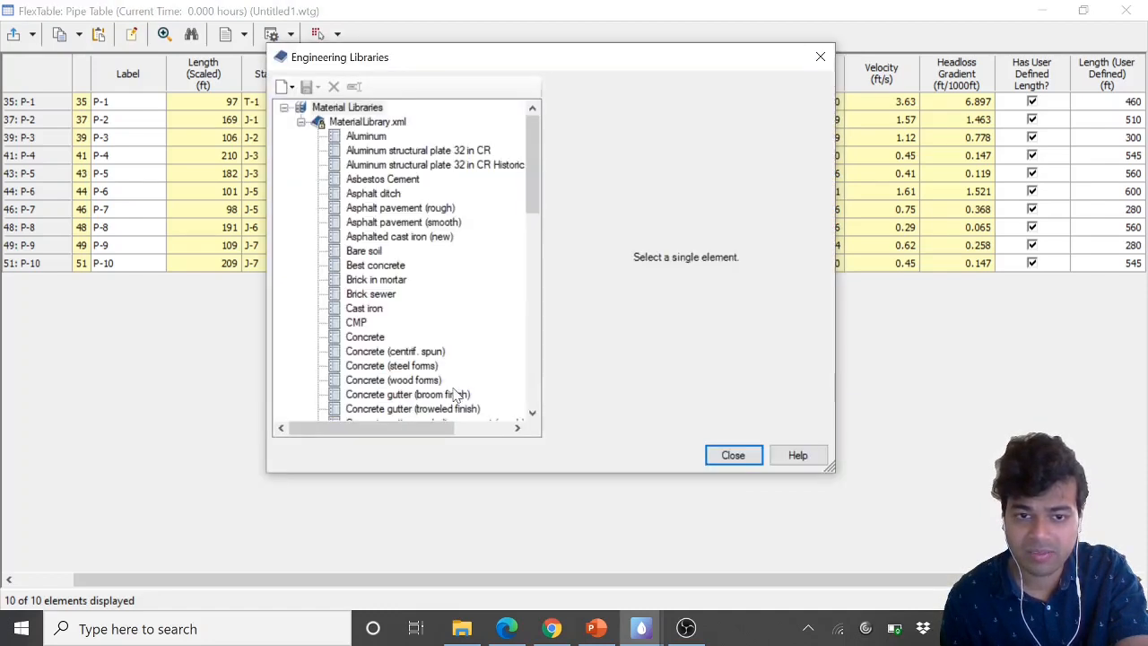
left_click(364, 308)
left_click(665, 455)
Set the material of pipes P-9 and P-10 to Cast iron
left_click(525, 245)
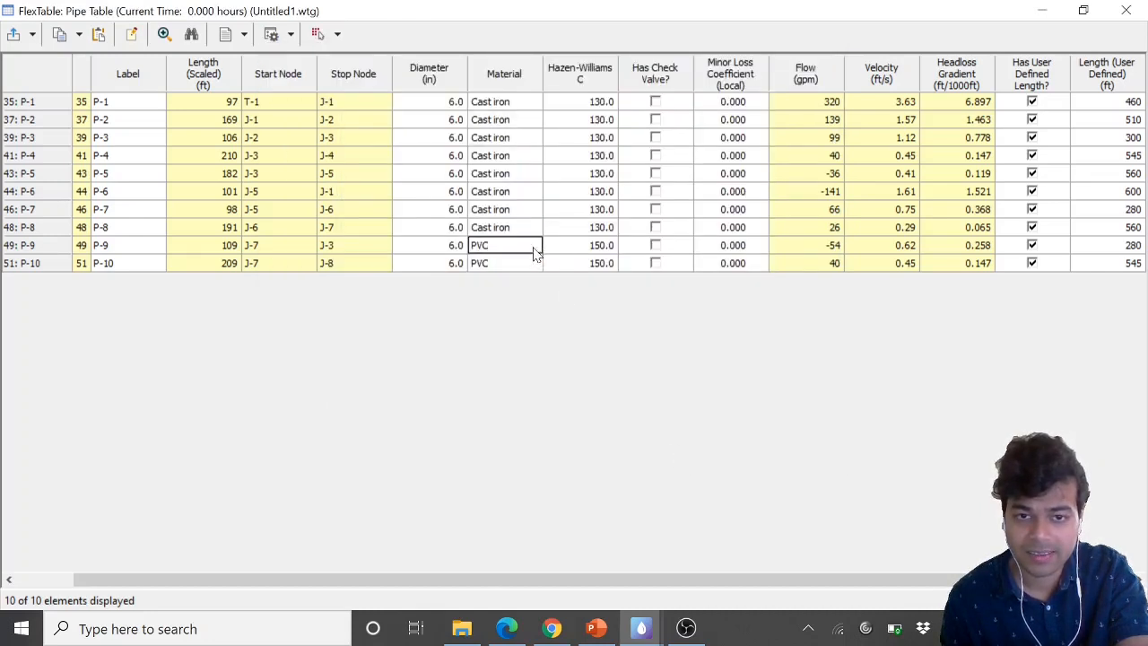
left_click(536, 246)
left_click(365, 309)
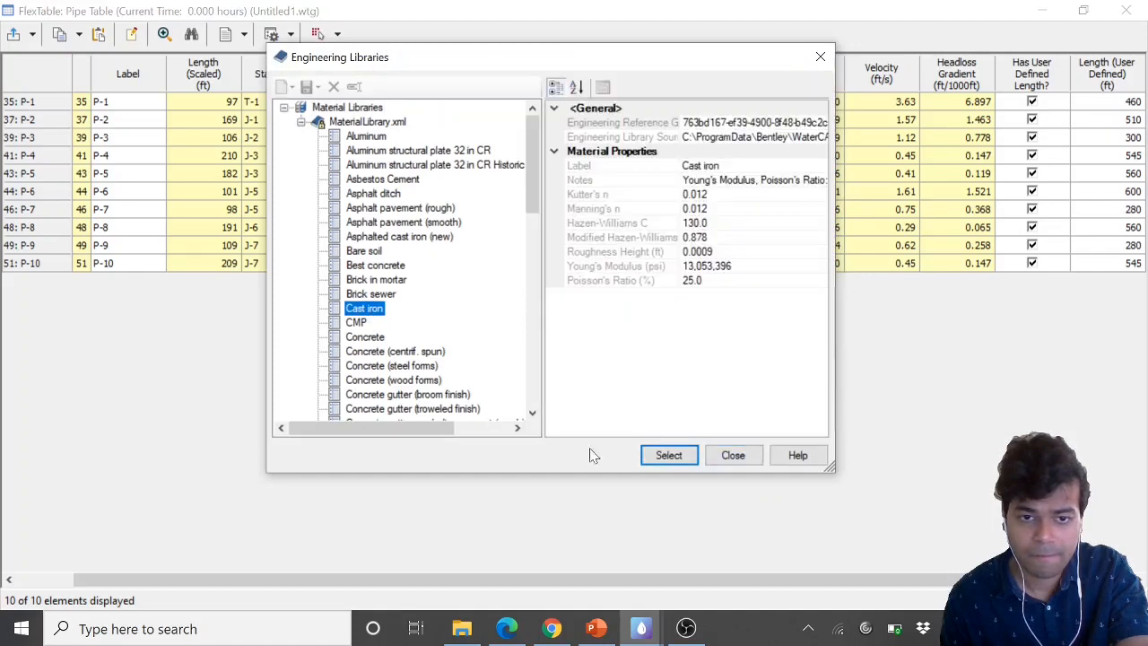
left_click(660, 456)
left_click(533, 264)
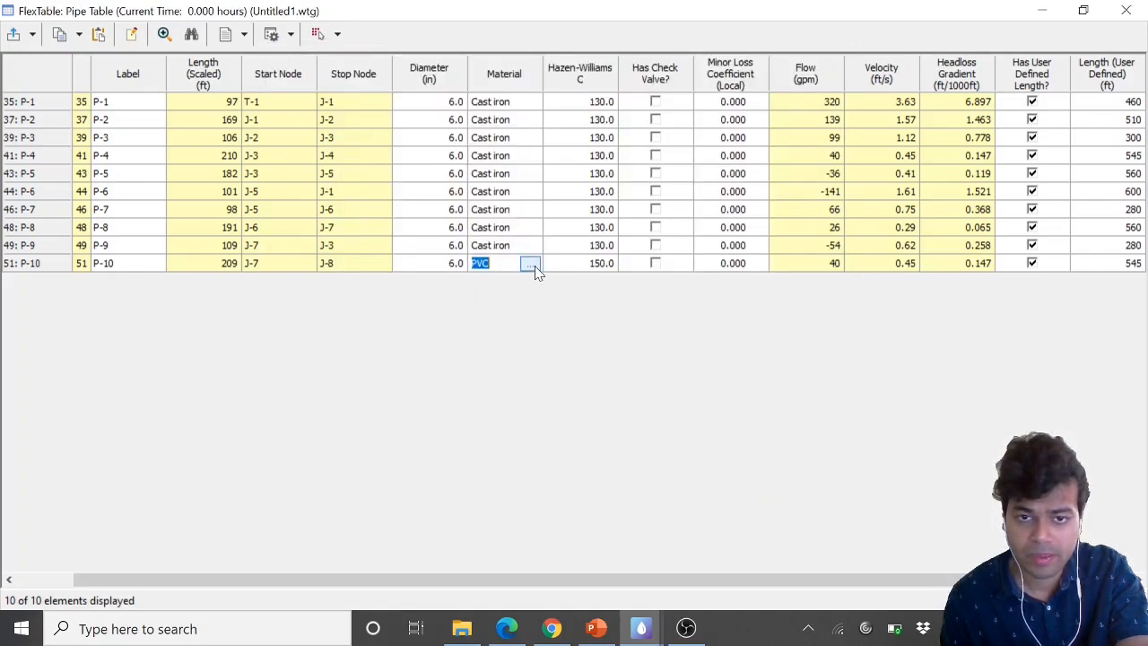
left_click(533, 263)
left_click(367, 310)
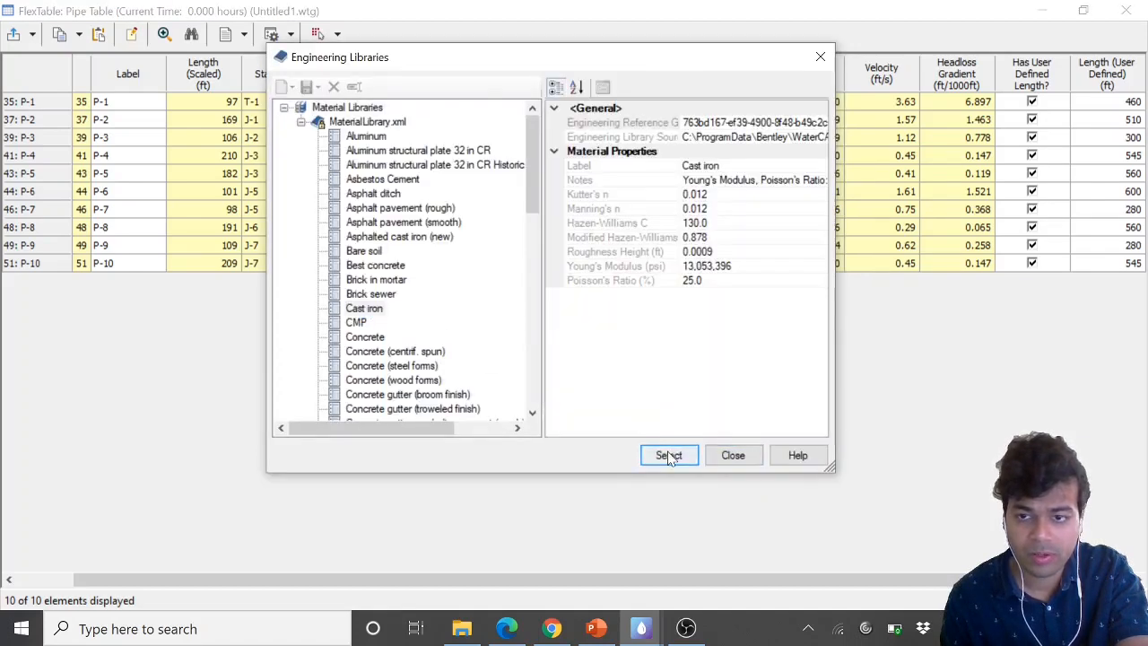
left_click(661, 455)
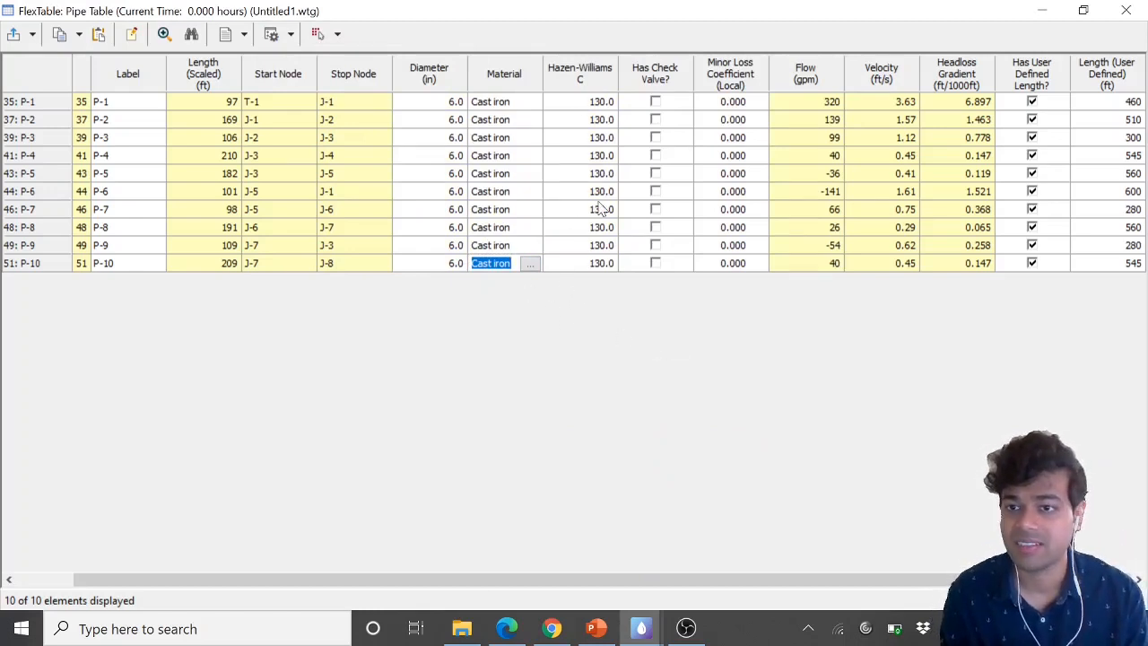
Close the pipe table and compute the network, then close the calculation summary
left_click(1125, 10)
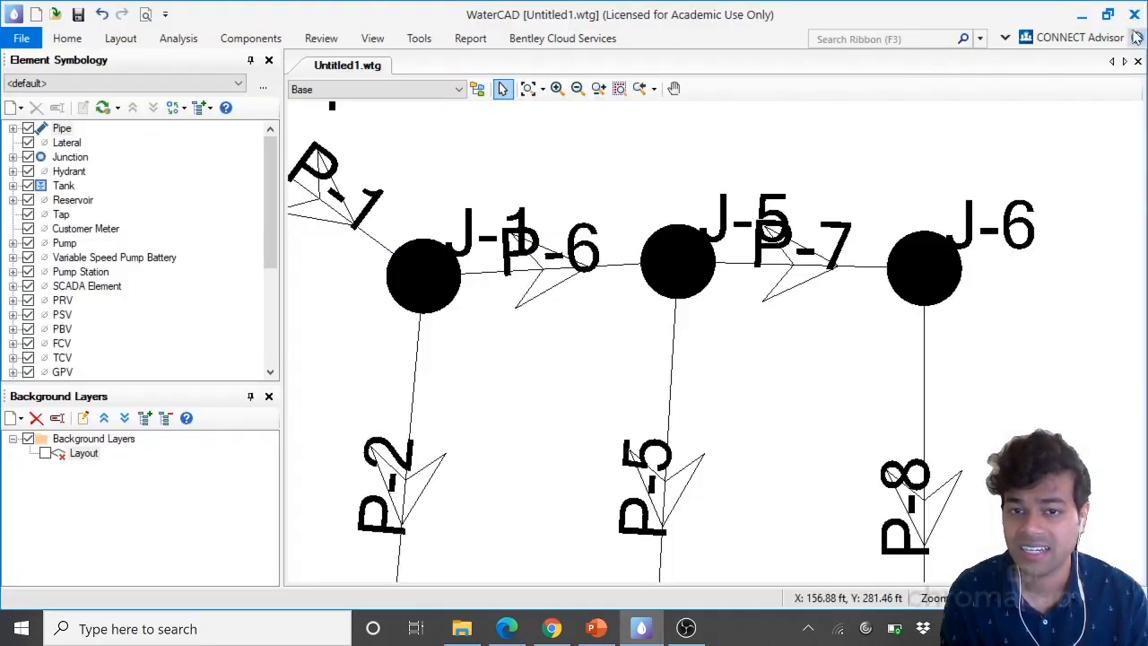
scroll(617, 287, "up", 1)
scroll(619, 287, "down", 4)
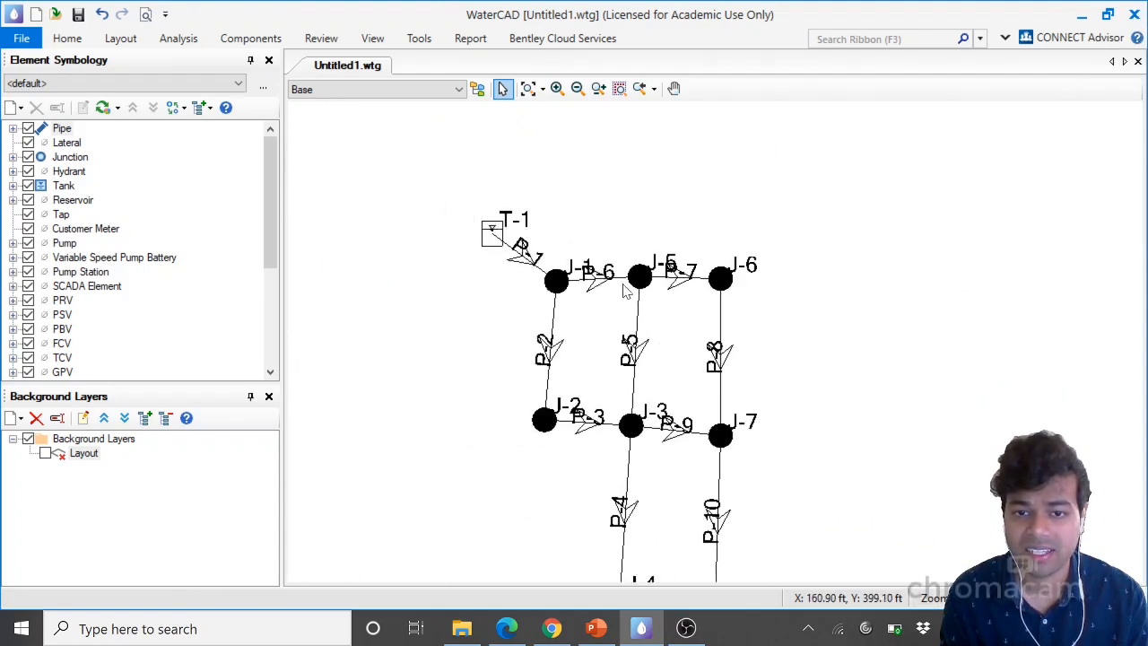
left_click(171, 42)
left_click(173, 97)
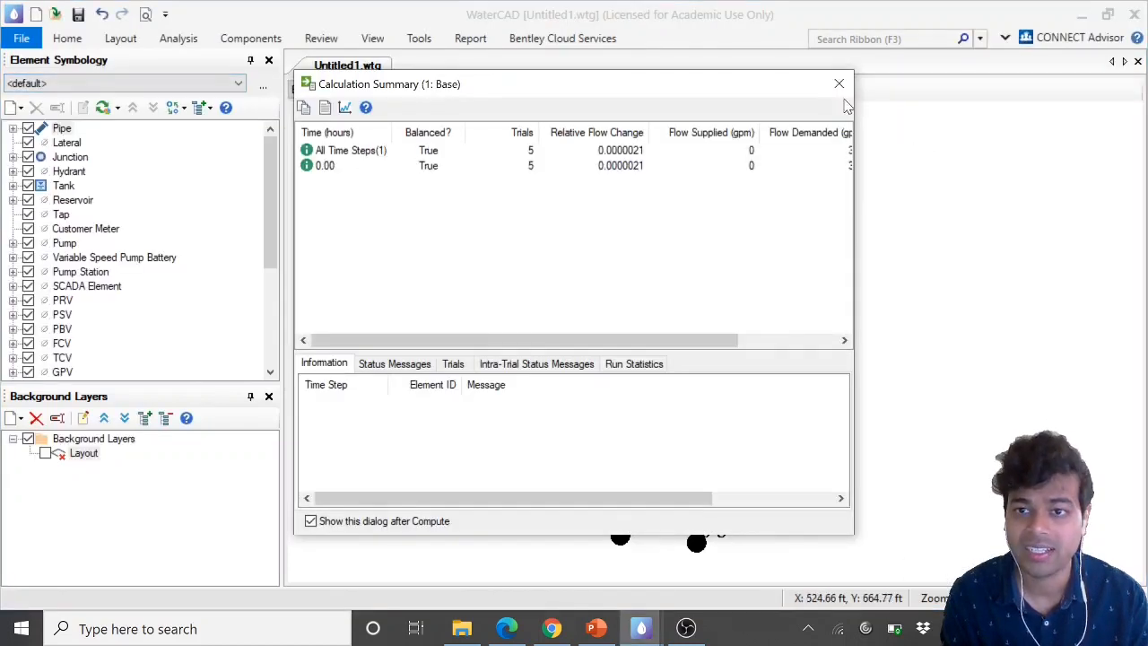
left_click(839, 84)
Open the Pipe FlexTable maximized to review the cast iron results
left_click(372, 39)
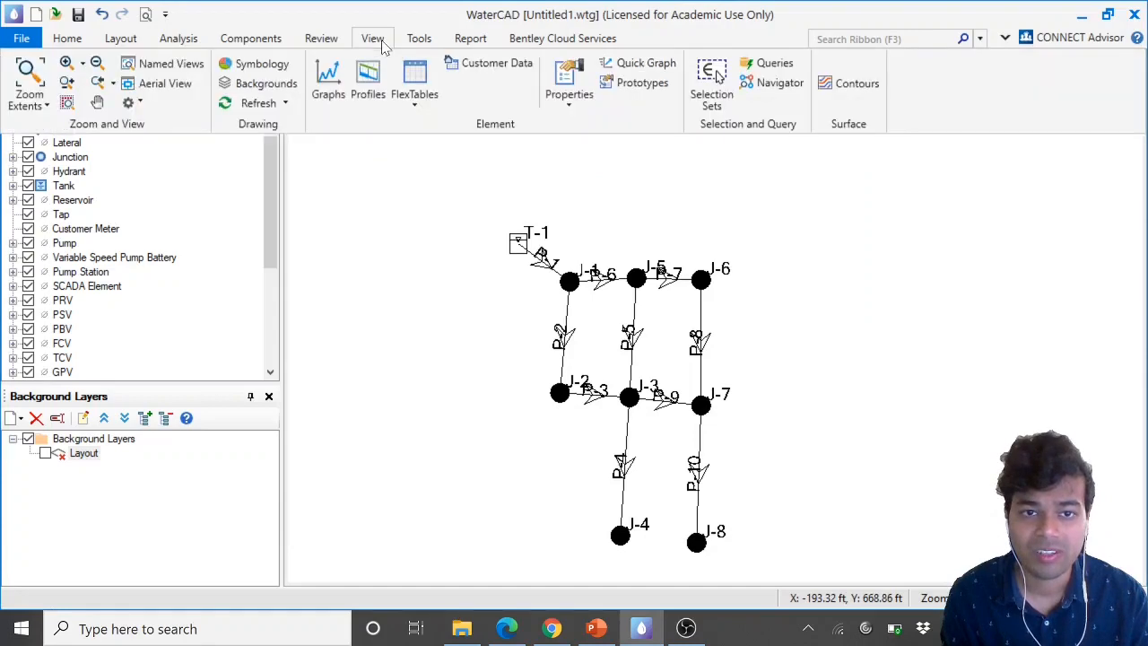
left_click(414, 94)
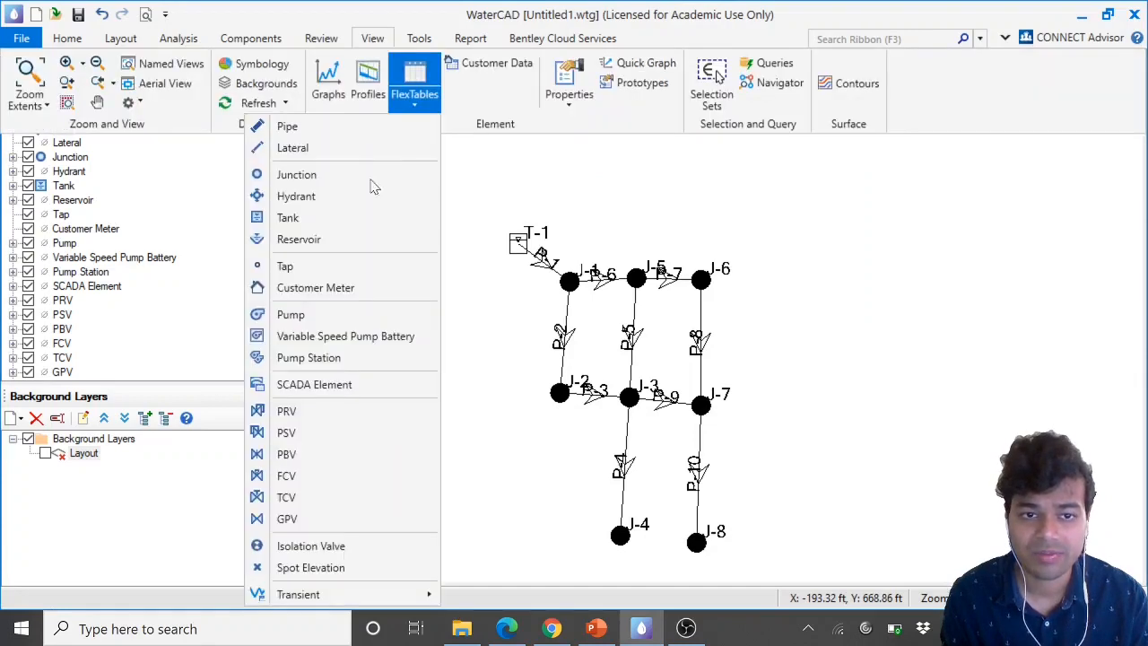
left_click(335, 131)
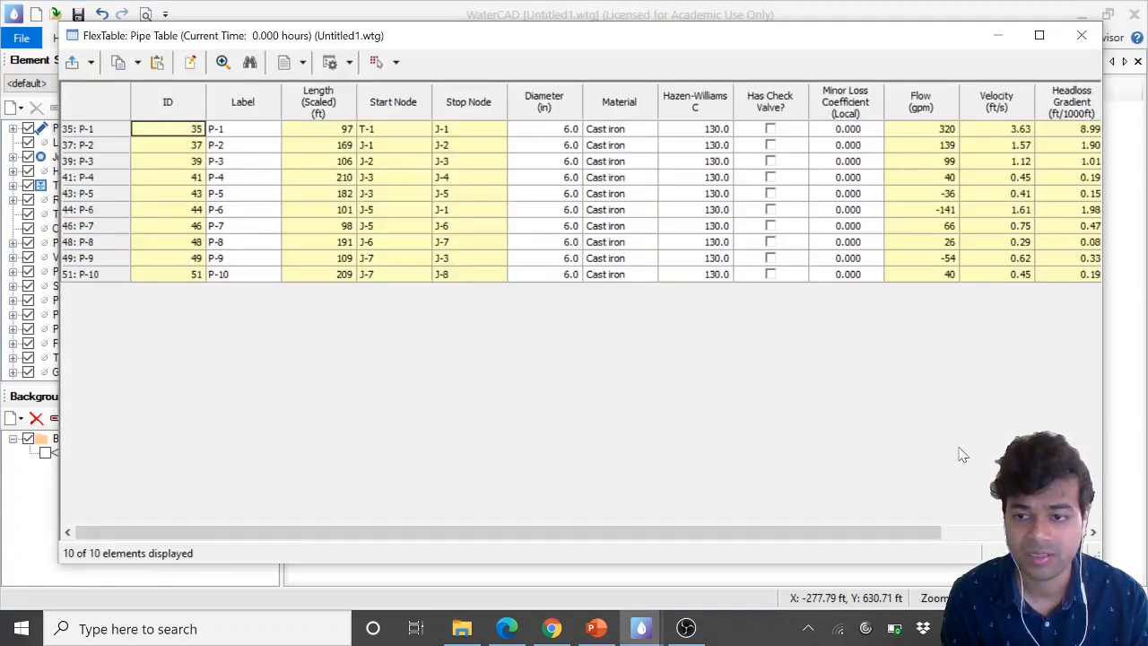
left_click(1039, 35)
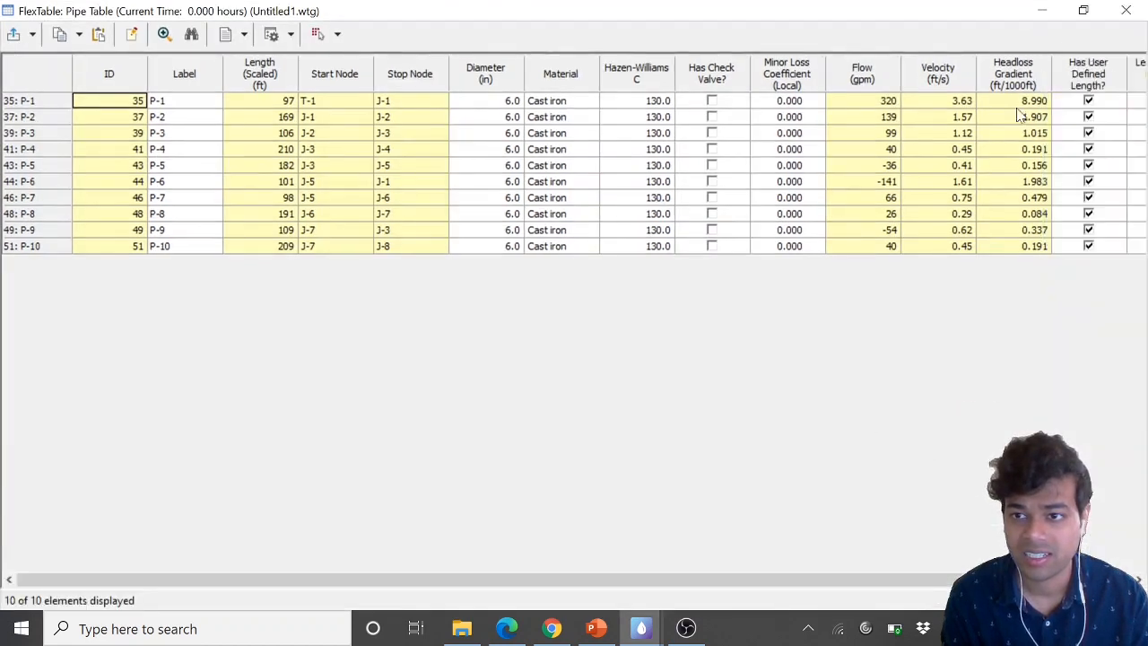
Inspect the flow and headloss gradient values for pipe P-1 in the cast iron pipe table
left_click(887, 105)
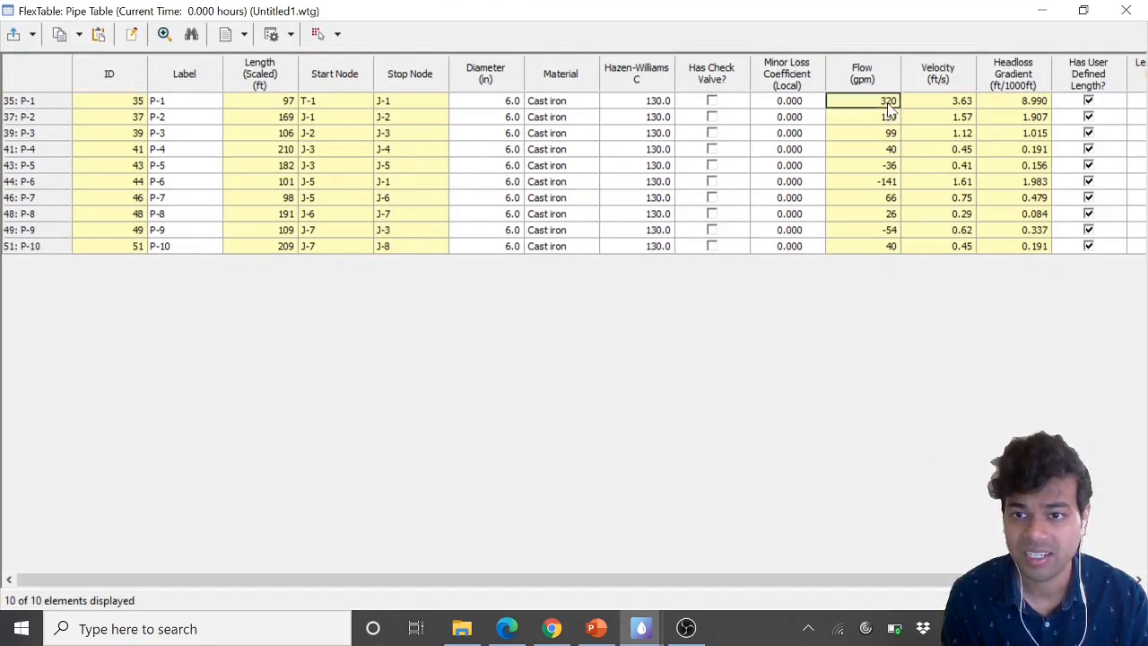
left_click(1036, 103)
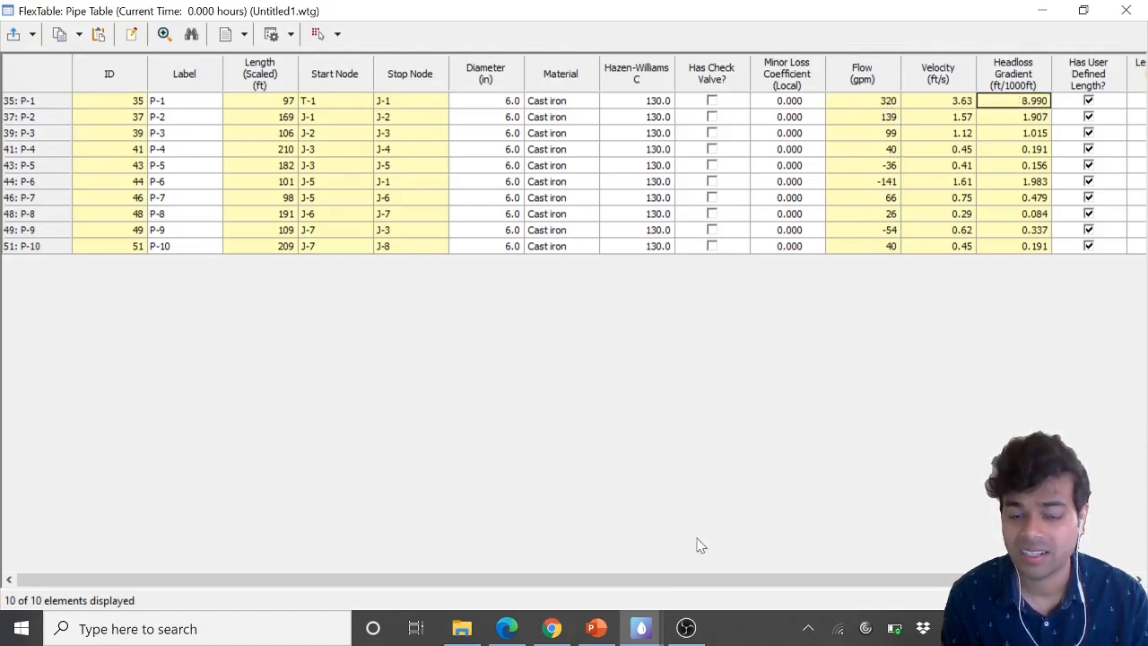
Switch to the lab handout and review the Summary Table rows, highlighting the HGL slope row
left_click(507, 628)
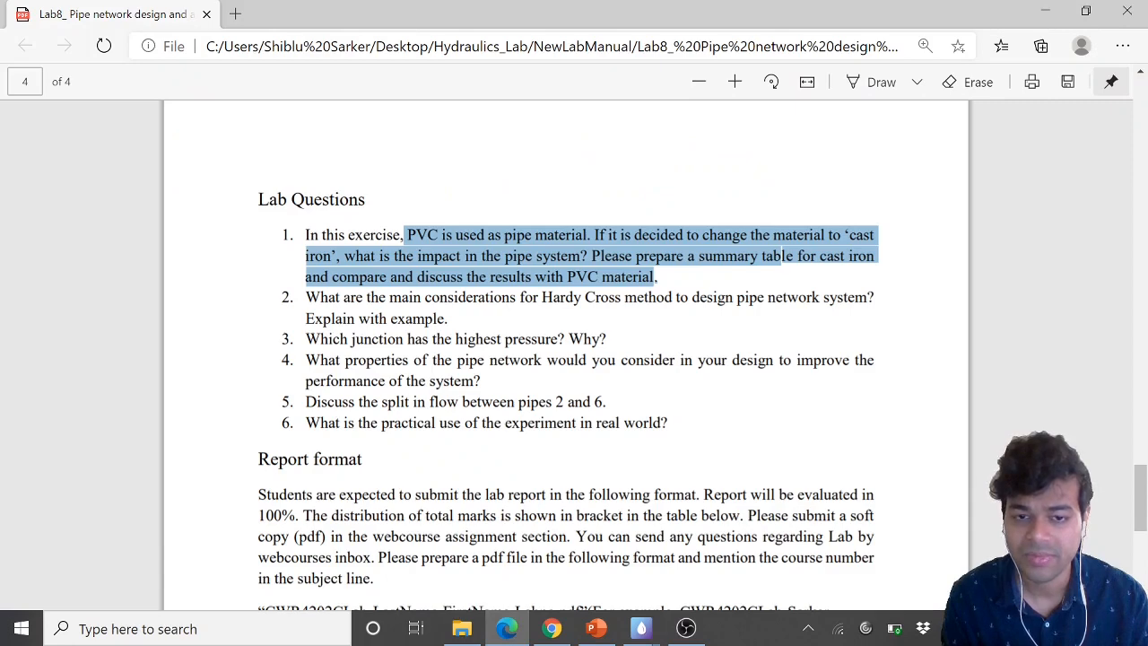
scroll(607, 476, "up", 6)
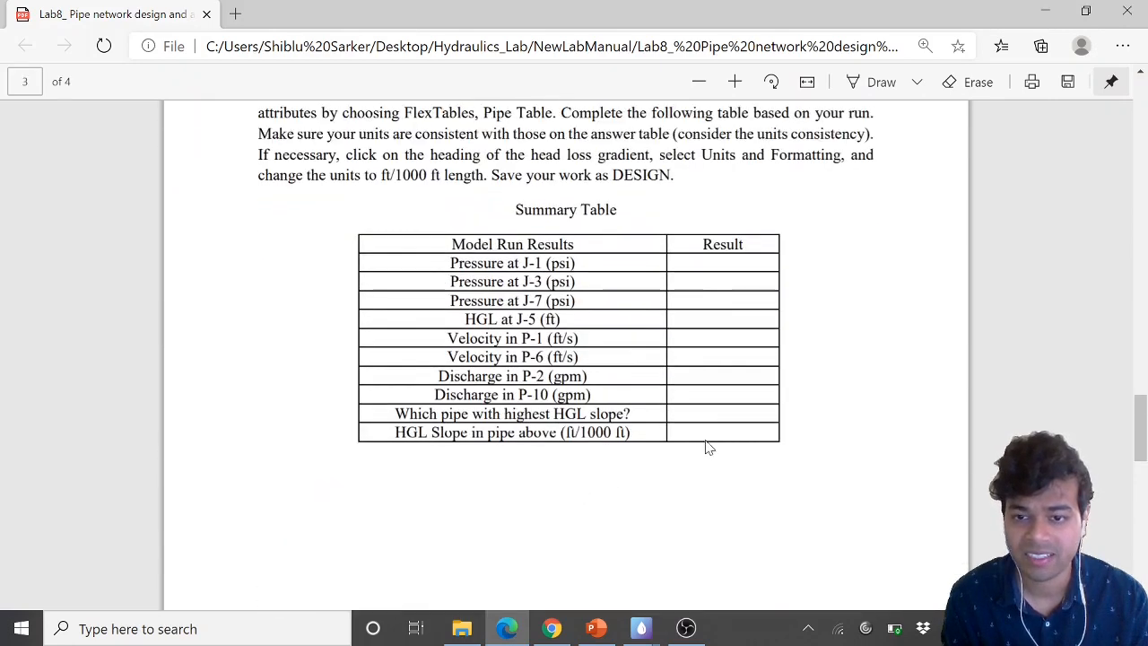
left_click(640, 628)
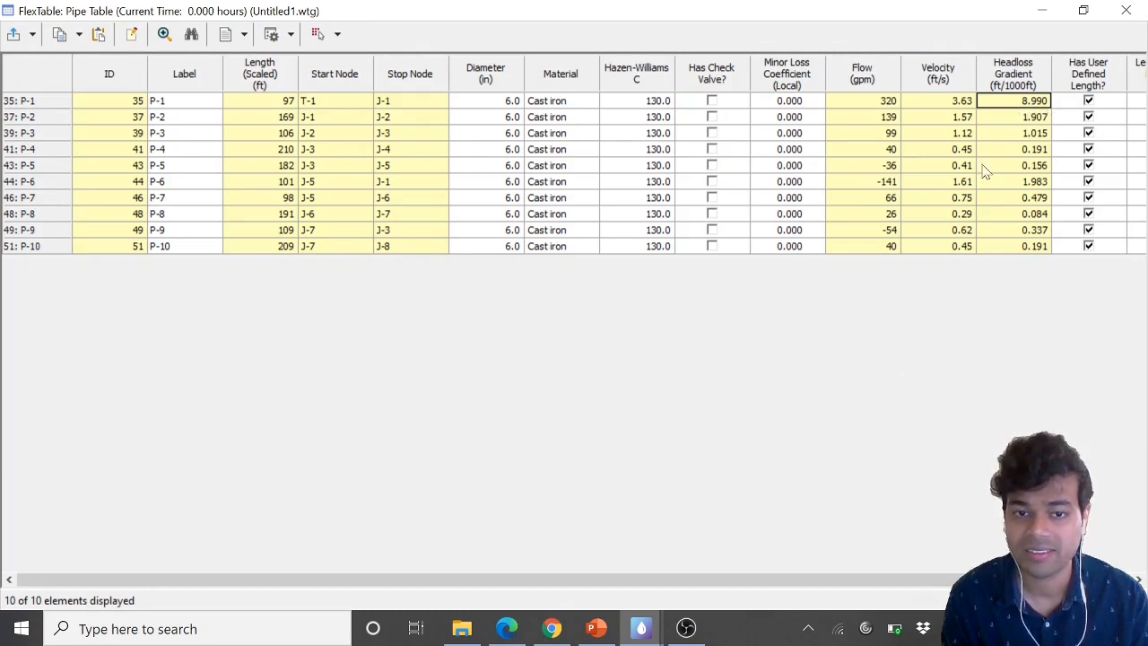
left_click(506, 628)
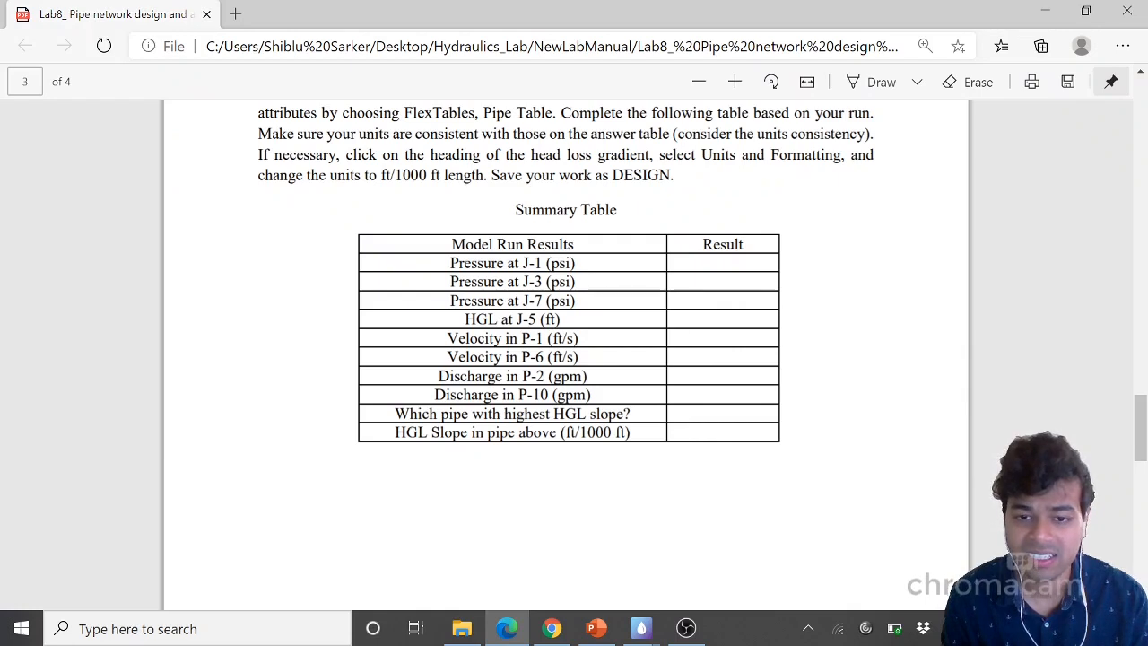
left_click_drag(395, 432, 559, 433)
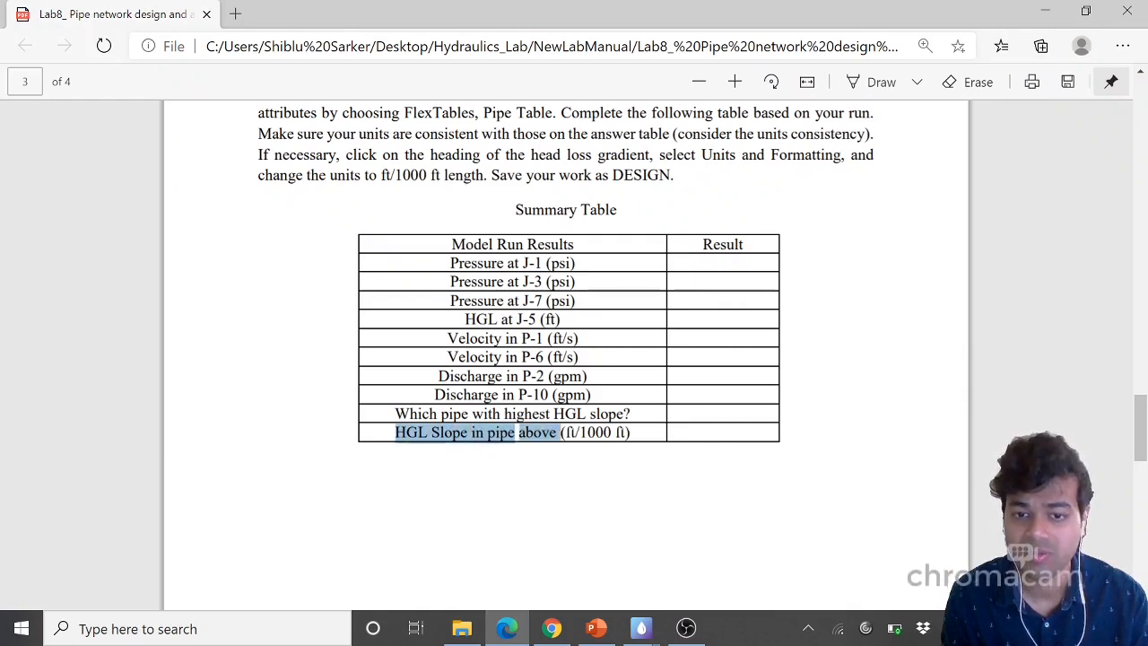
left_click(507, 627)
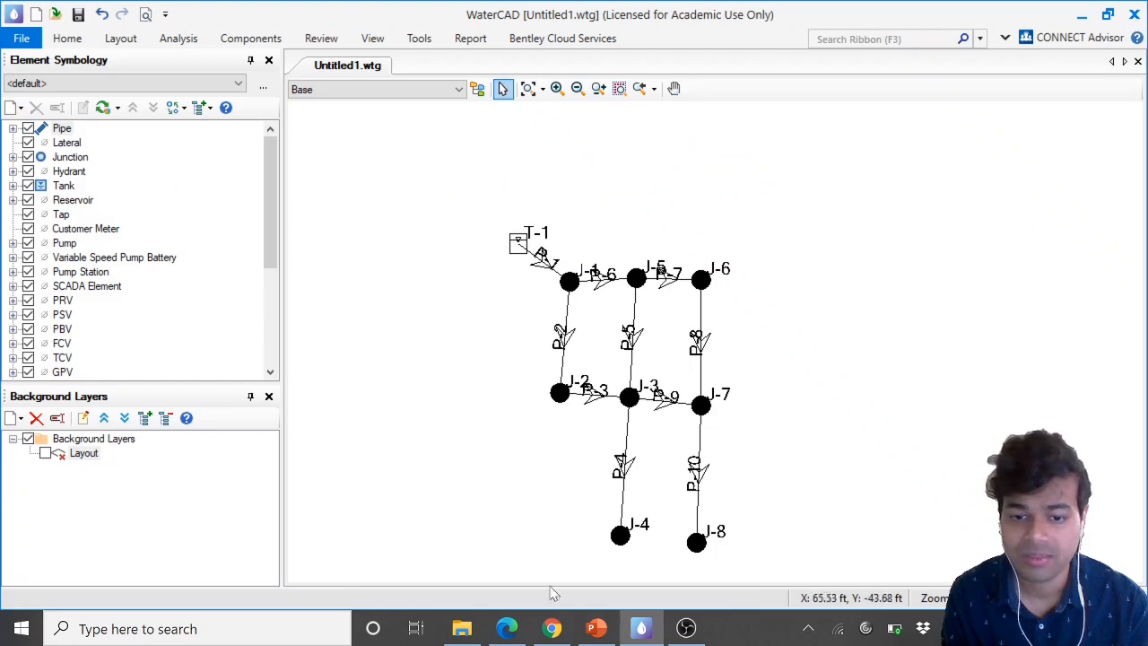
Read the lab questions in the handout, highlighting the Hardy Cross design question
left_click(507, 628)
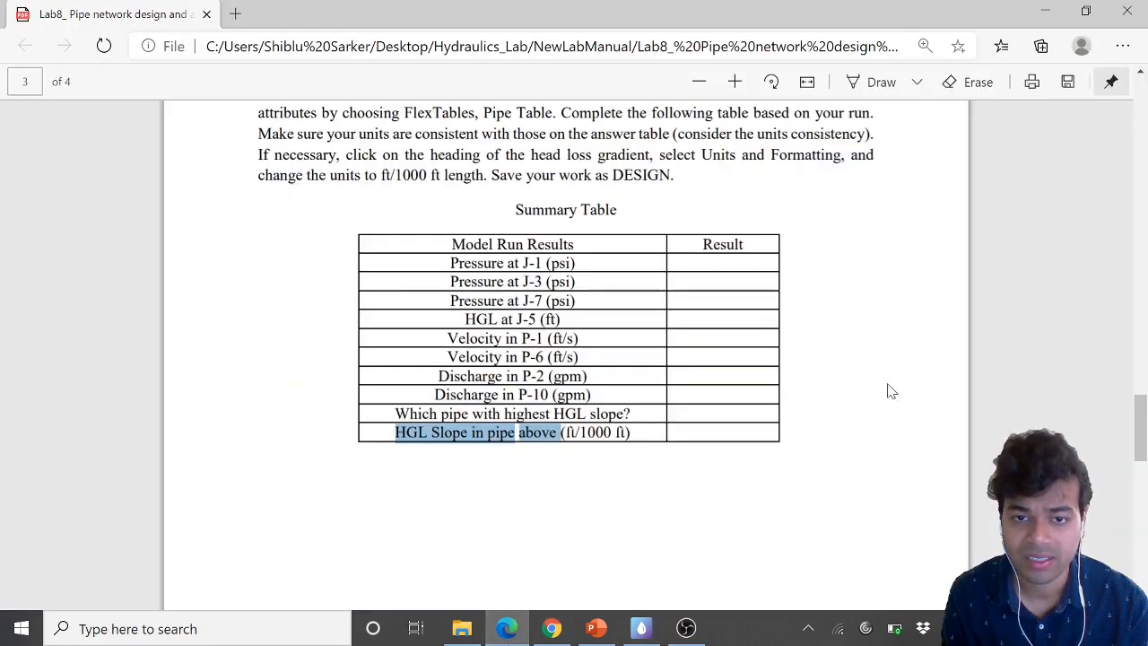
scroll(651, 343, "down", 6)
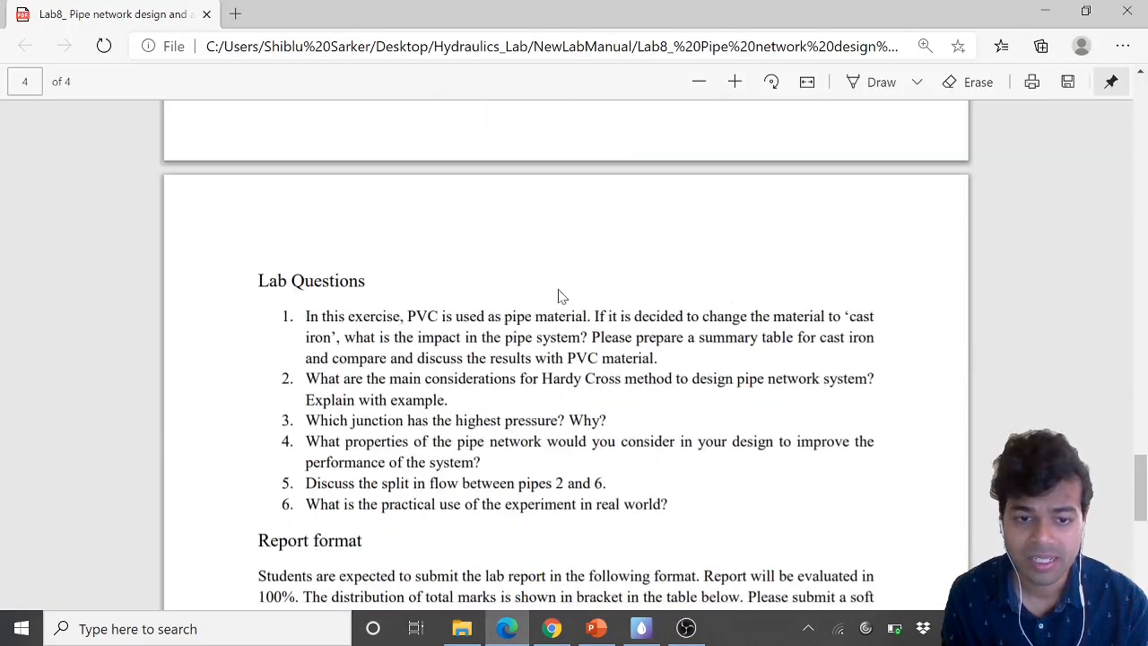
left_click_drag(306, 378, 447, 400)
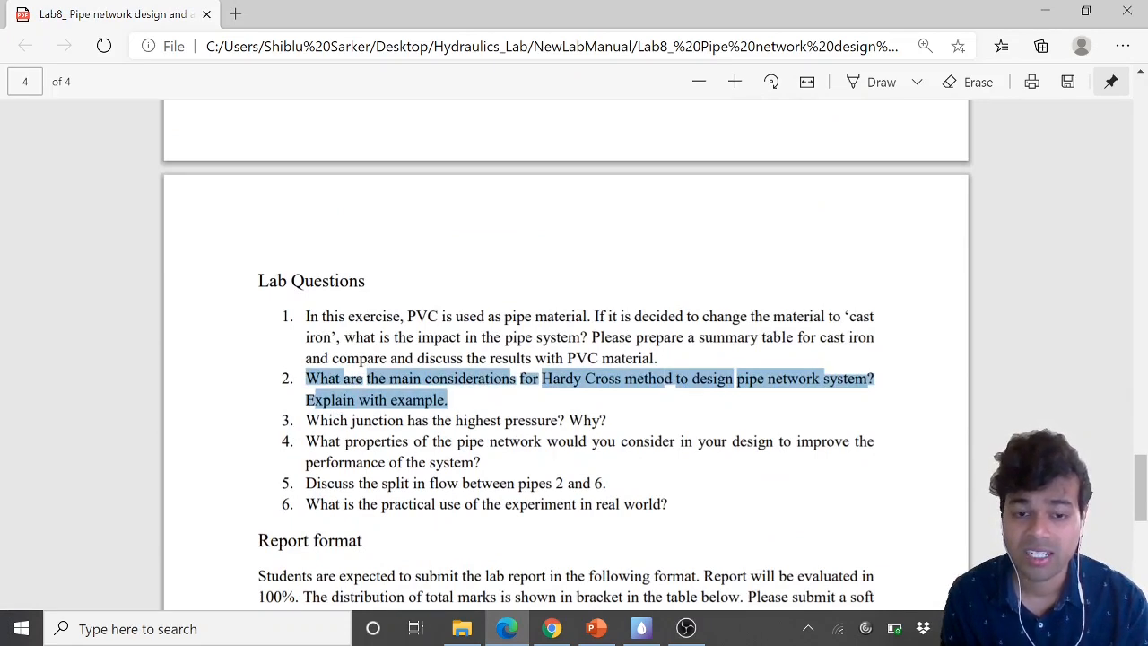
left_click(484, 404)
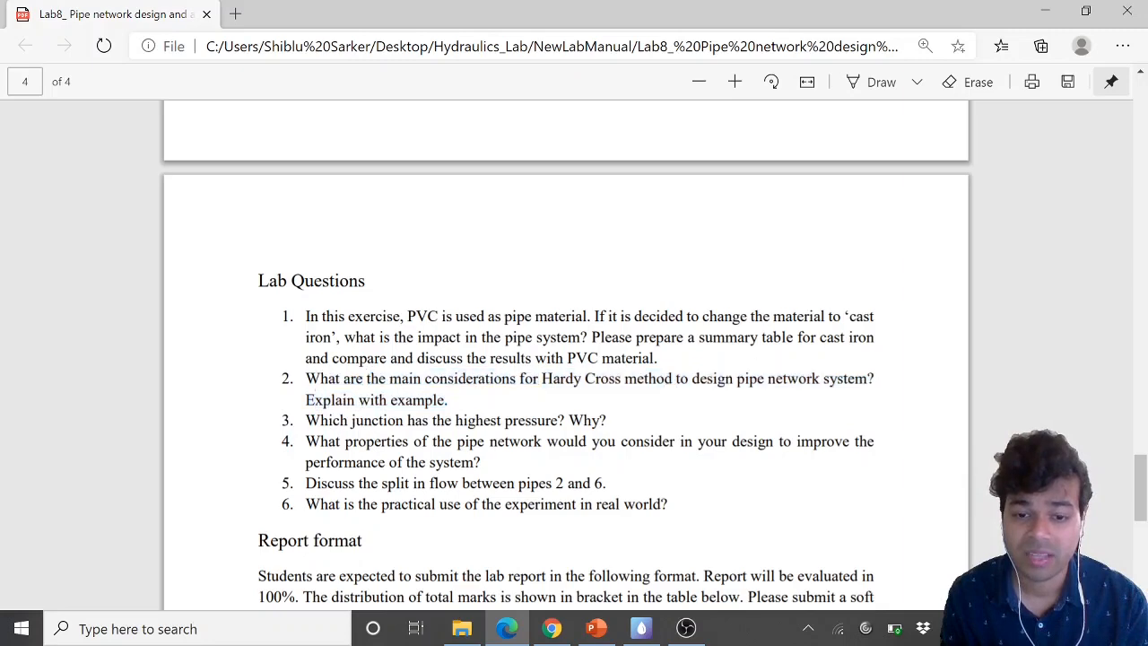
left_click(640, 630)
scroll(601, 309, "up", 4)
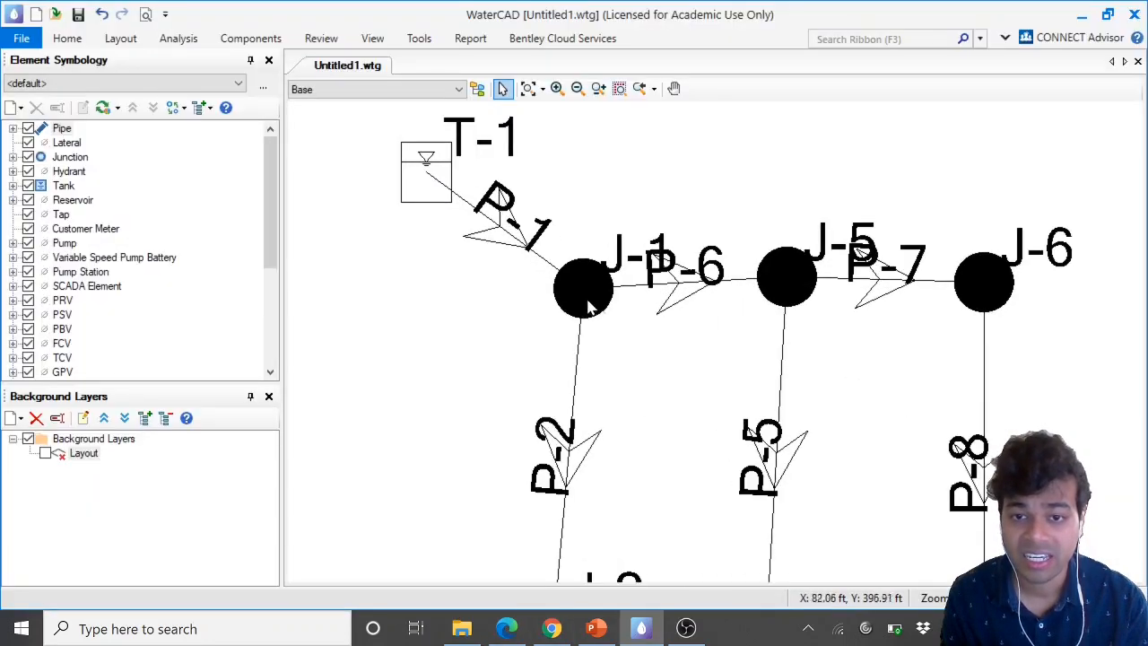
scroll(594, 211, "up", 2)
scroll(637, 337, "down", 3)
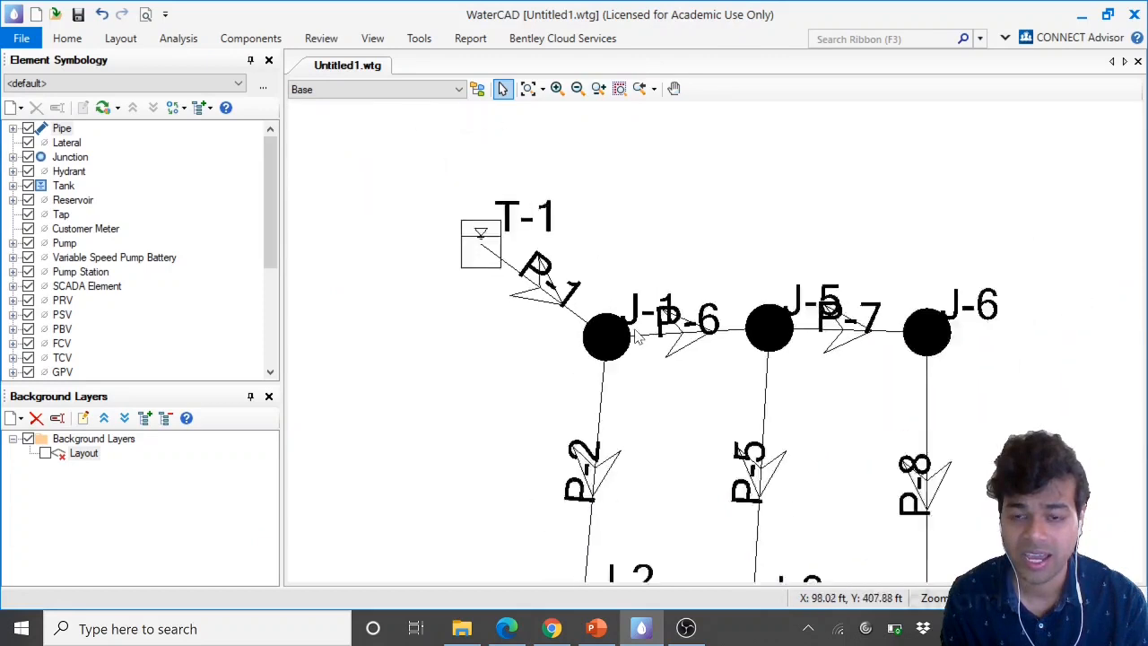
scroll(637, 336, "down", 1)
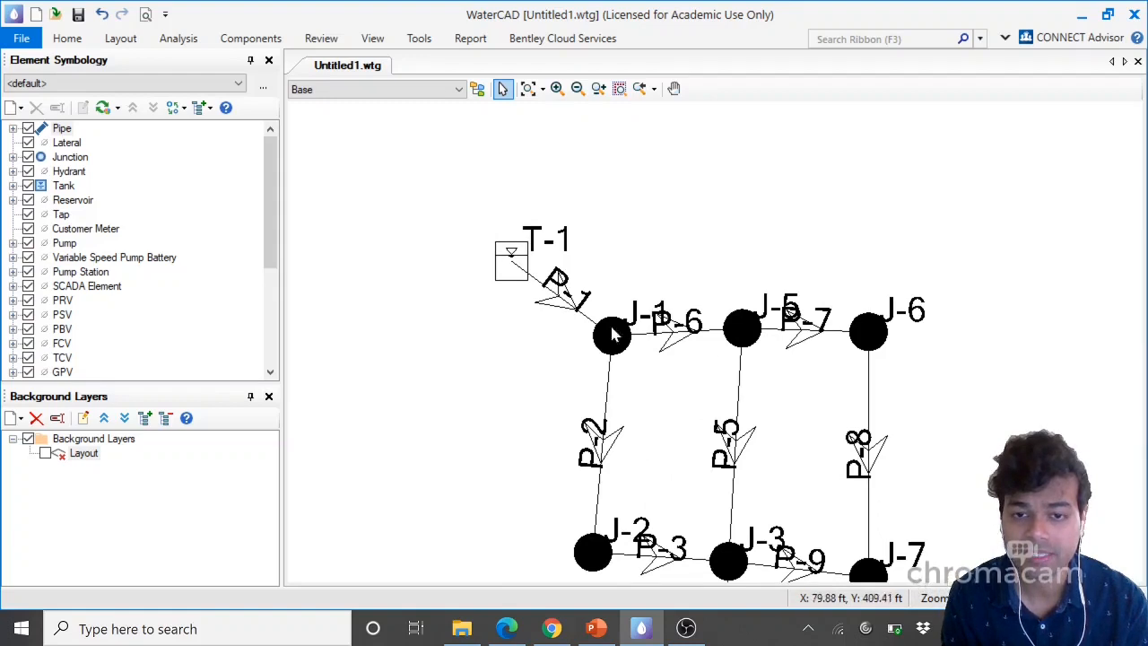
scroll(612, 333, "up", 2)
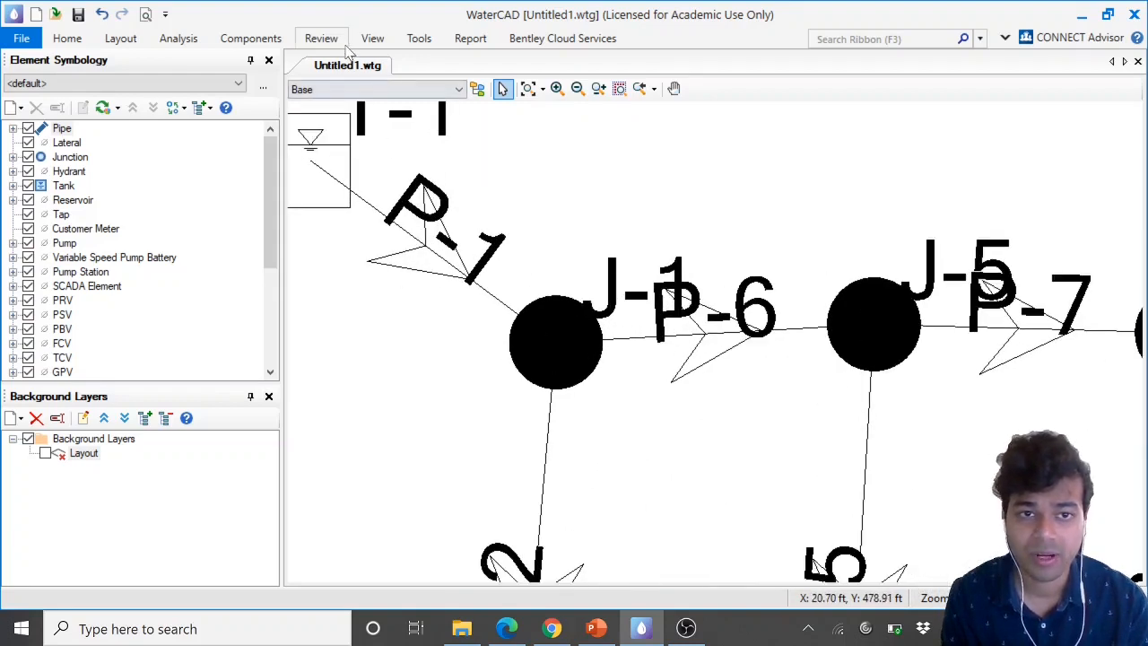
Reopen the Pipe FlexTable and review the flows in pipes P-1, P-2 and P-6, then minimize it
left_click(381, 38)
left_click(414, 94)
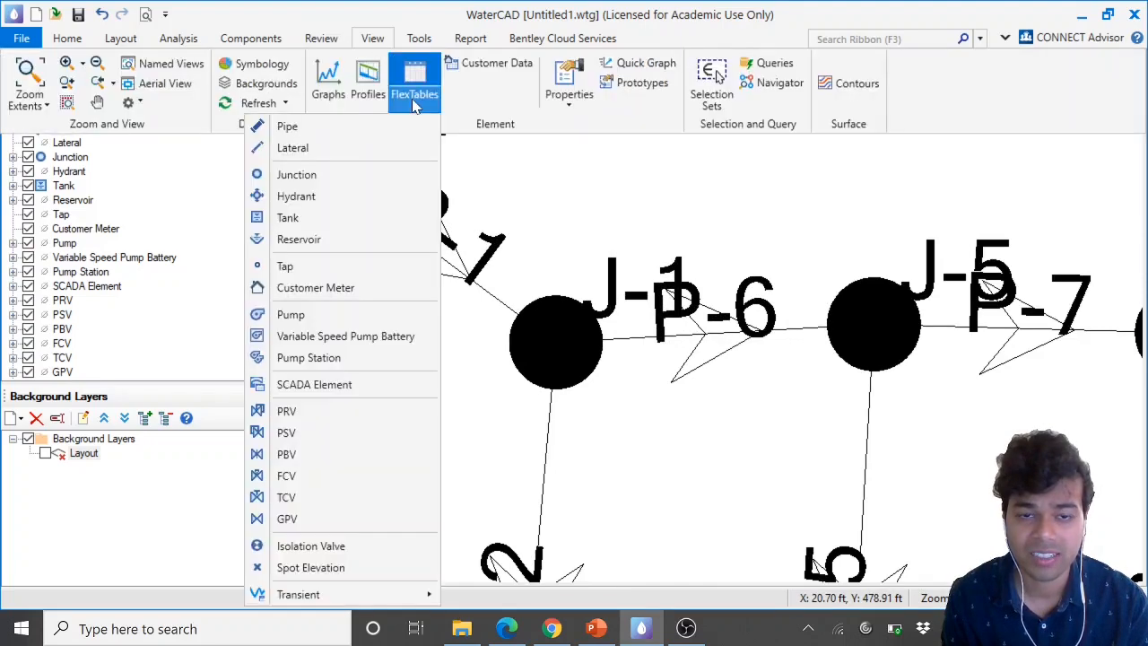
left_click(350, 127)
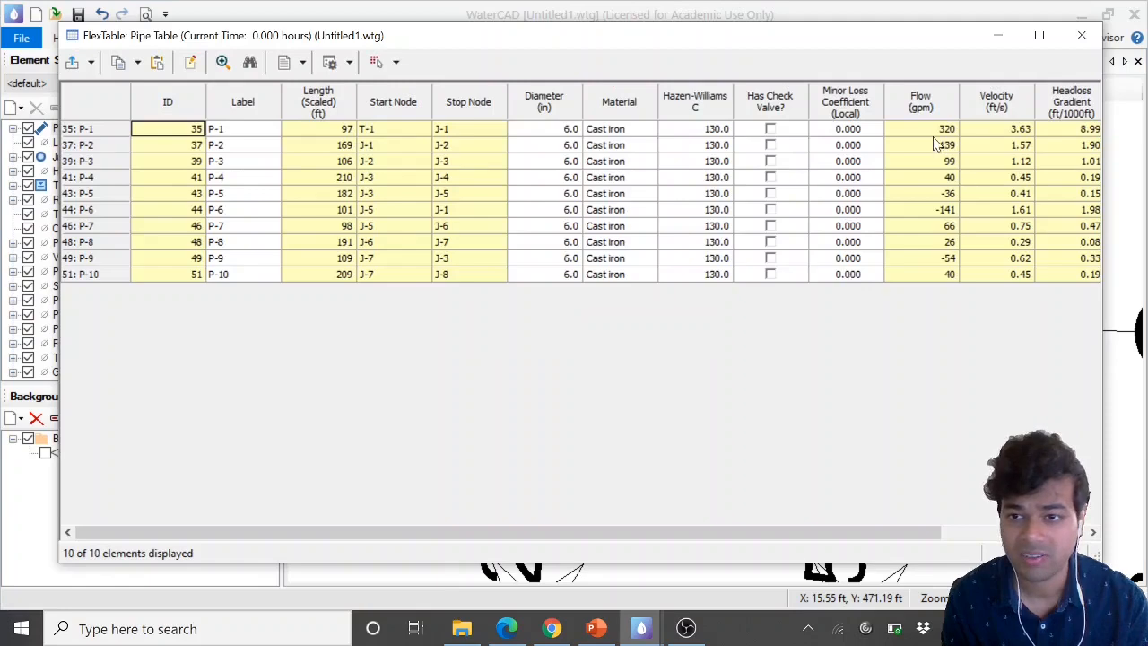
left_click(935, 132)
mouse_move(831, 48)
left_mouse_down()
mouse_move(738, 458)
mouse_move(748, 497)
left_mouse_up()
scroll(668, 285, "down", 3)
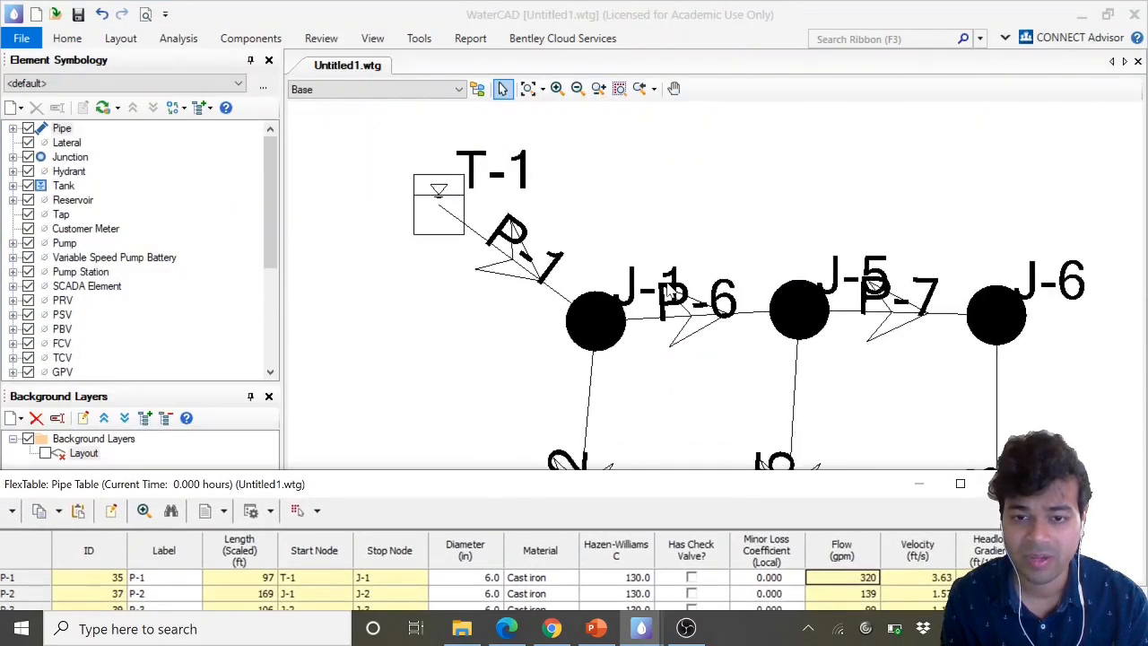
scroll(668, 285, "down", 3)
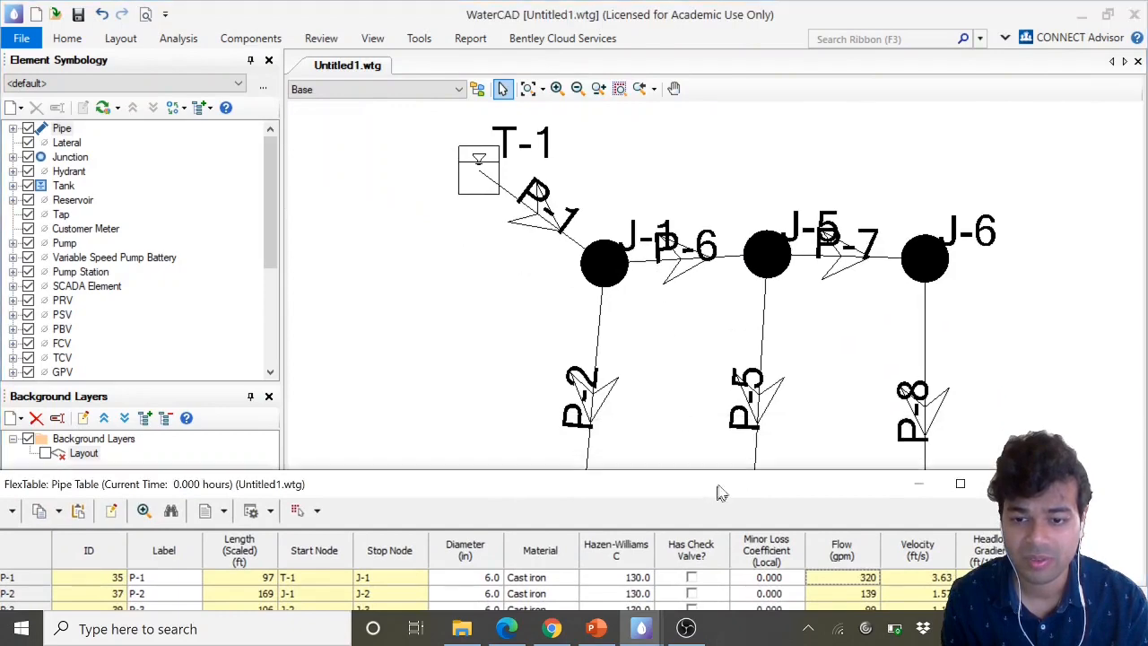
mouse_move(722, 491)
left_mouse_down()
mouse_move(810, 141)
mouse_move(783, 135)
left_mouse_up()
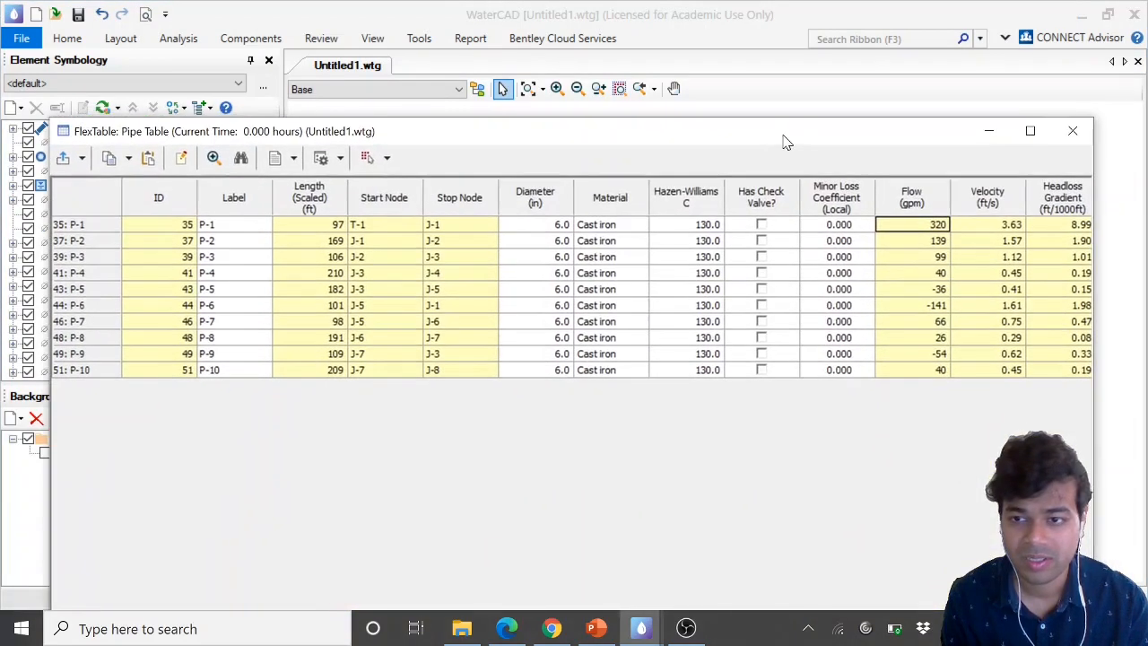
left_click(938, 245)
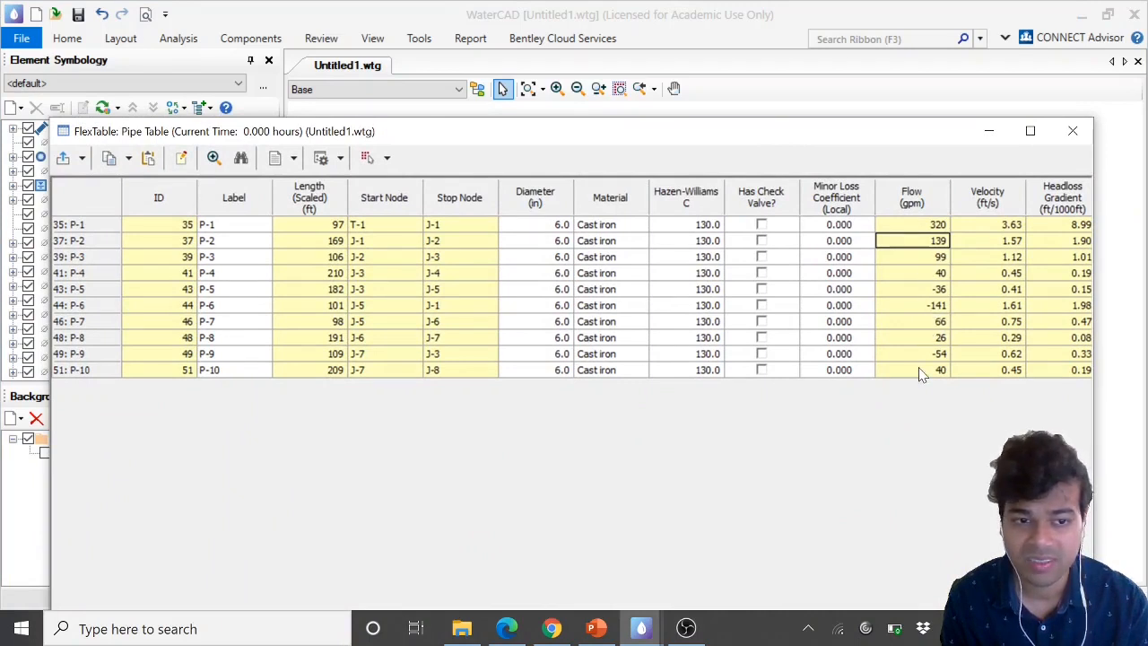
left_click(927, 307)
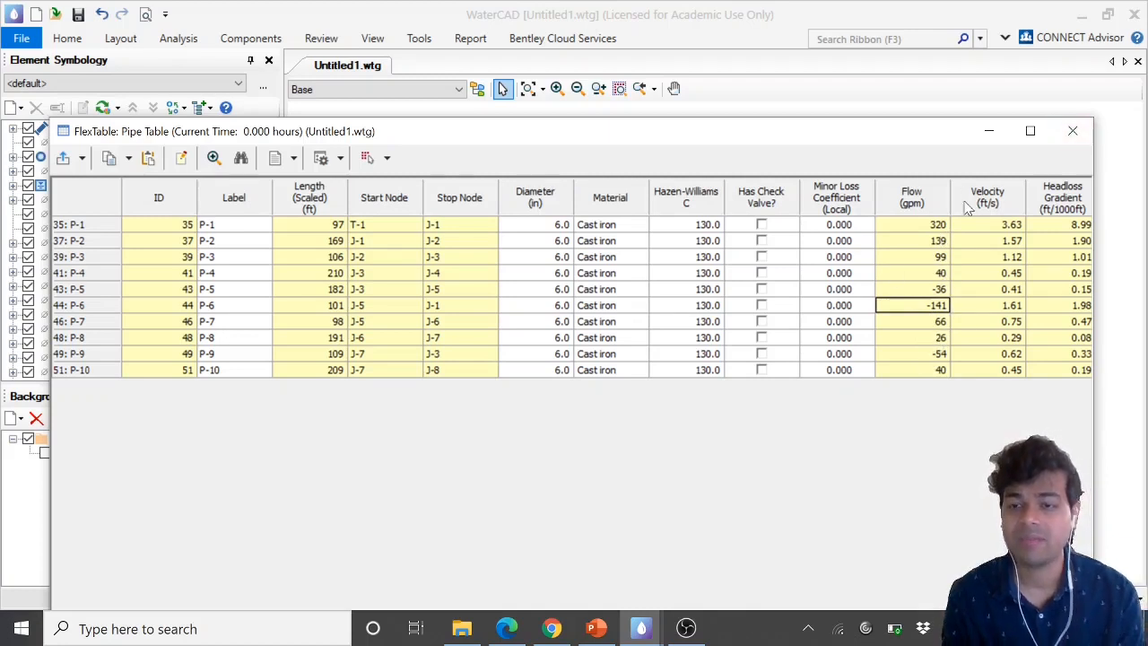
left_click(990, 131)
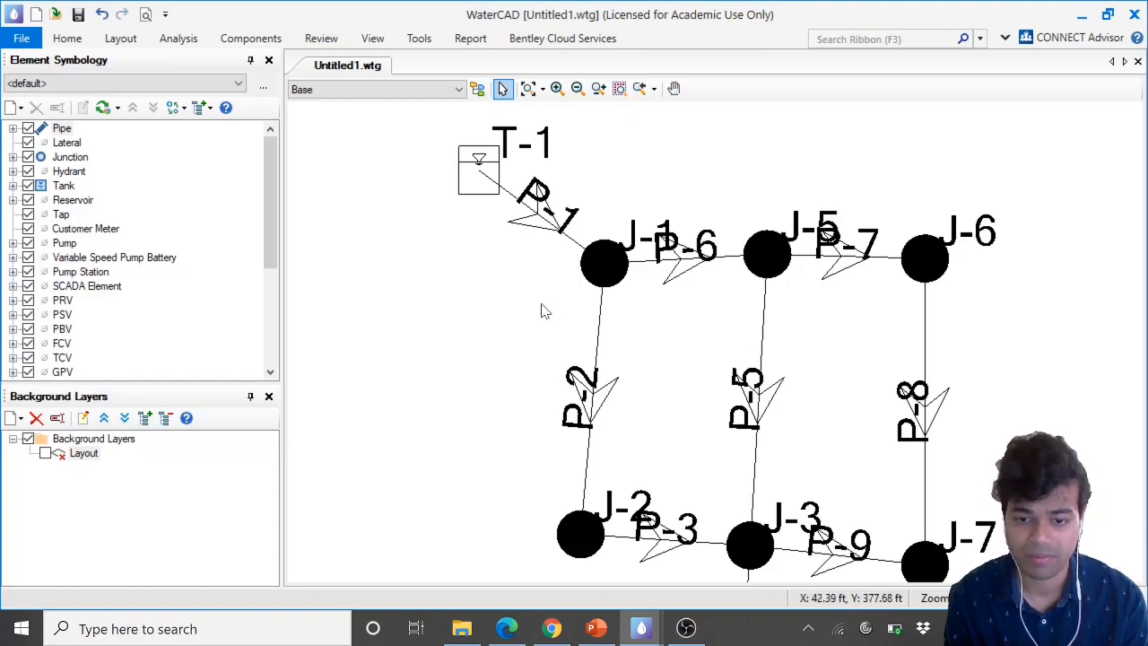
Return to the handout and read lab questions 3 and 4 on highest pressure and design properties
left_click(657, 630)
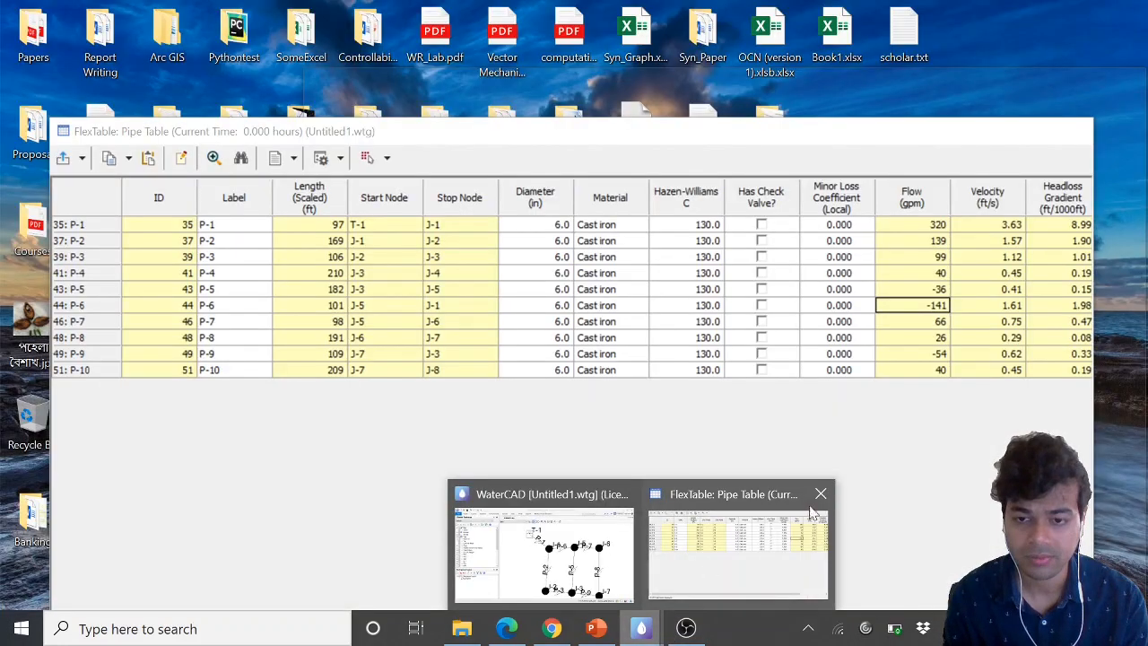
left_click(816, 495)
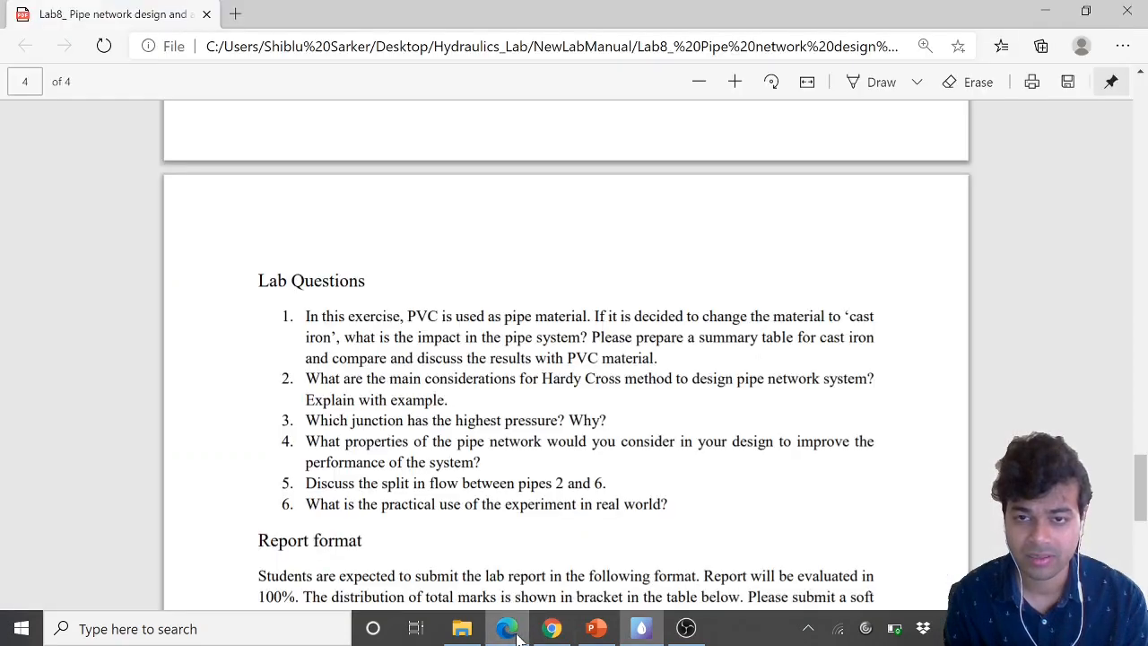
left_click(509, 628)
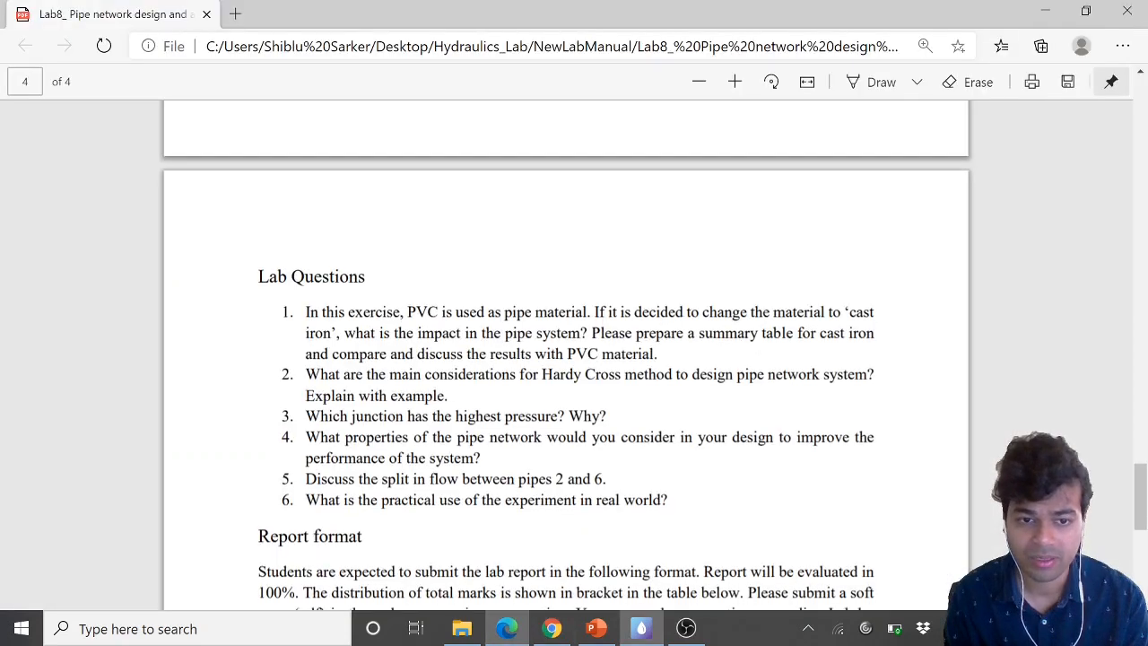
scroll(565, 358, "down", 2)
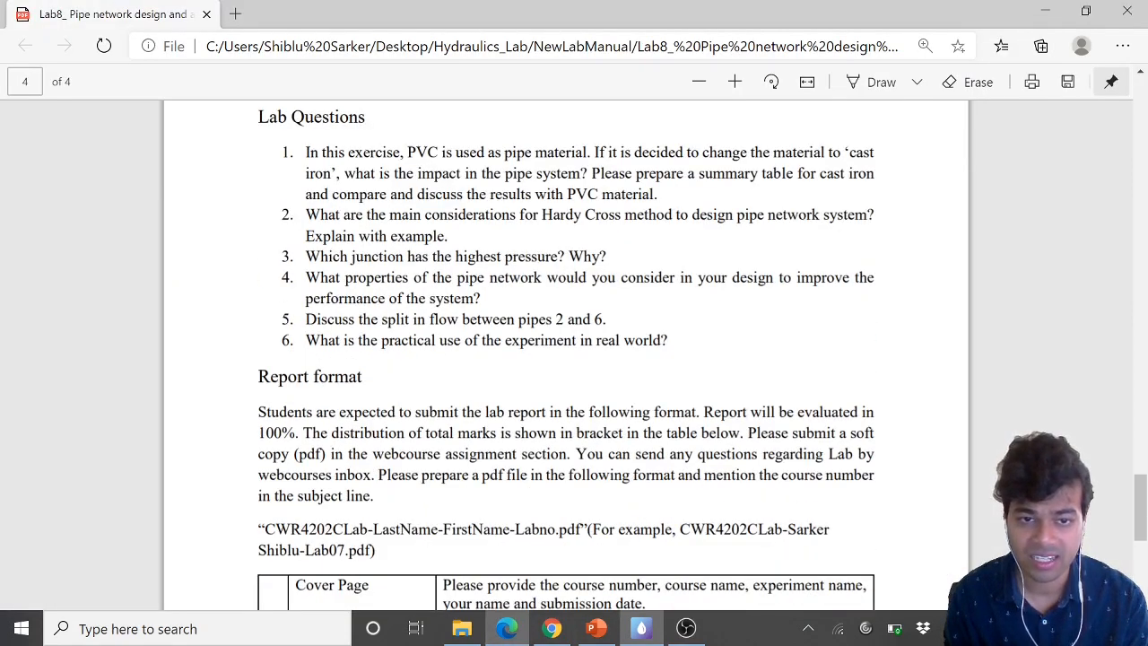
left_click_drag(306, 256, 619, 278)
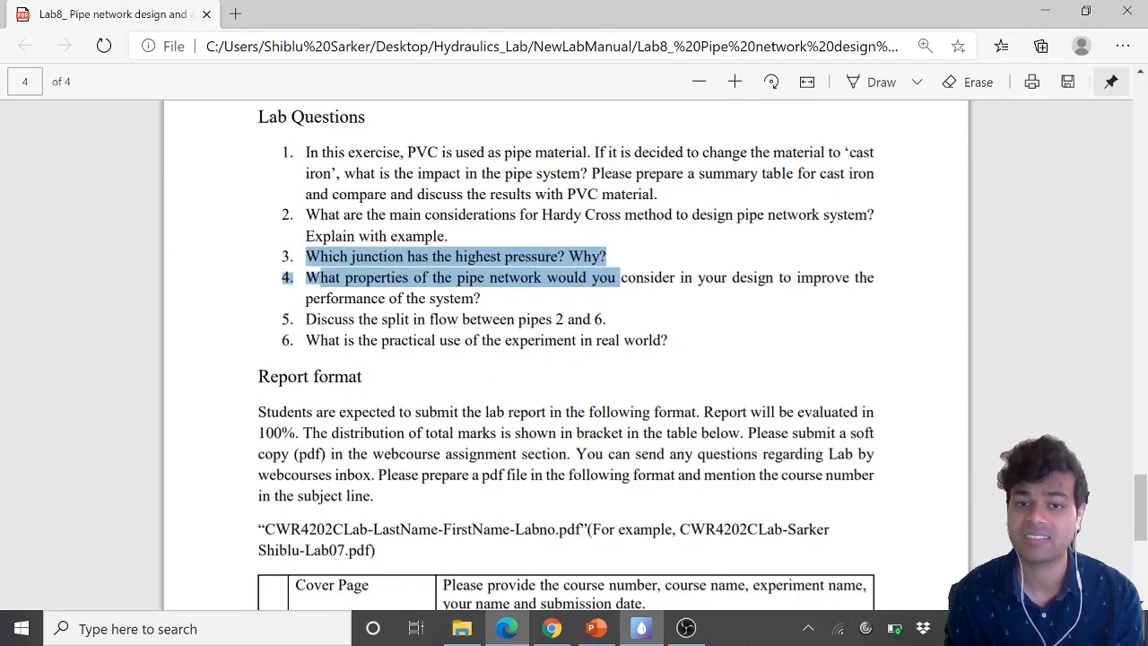
left_click(619, 278)
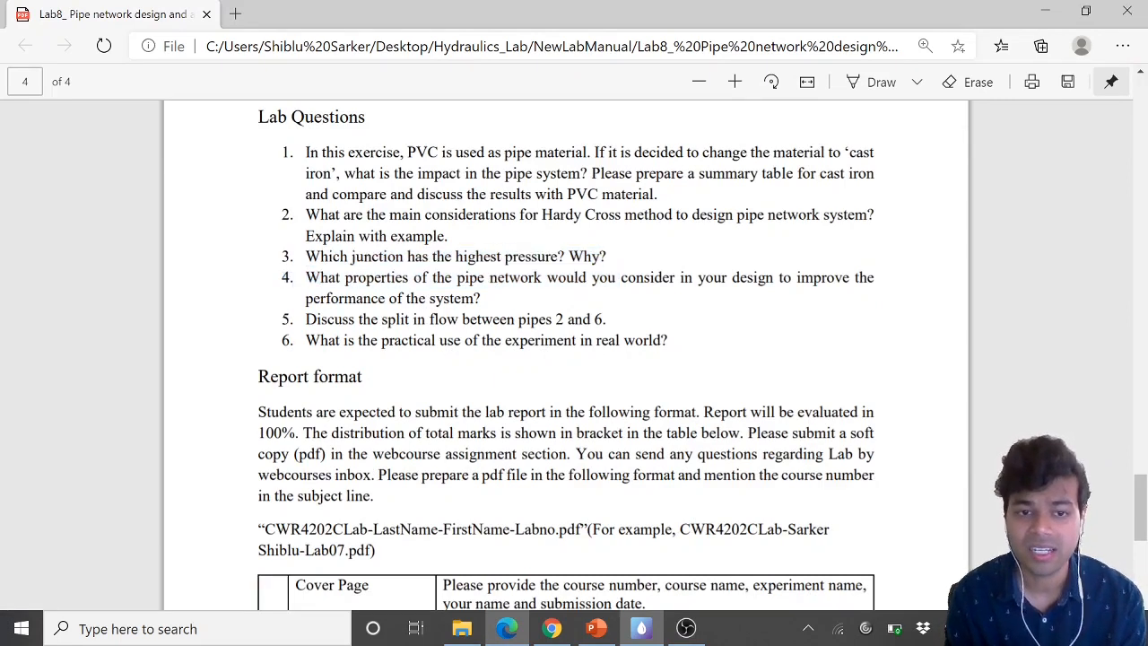
left_click_drag(306, 278, 481, 298)
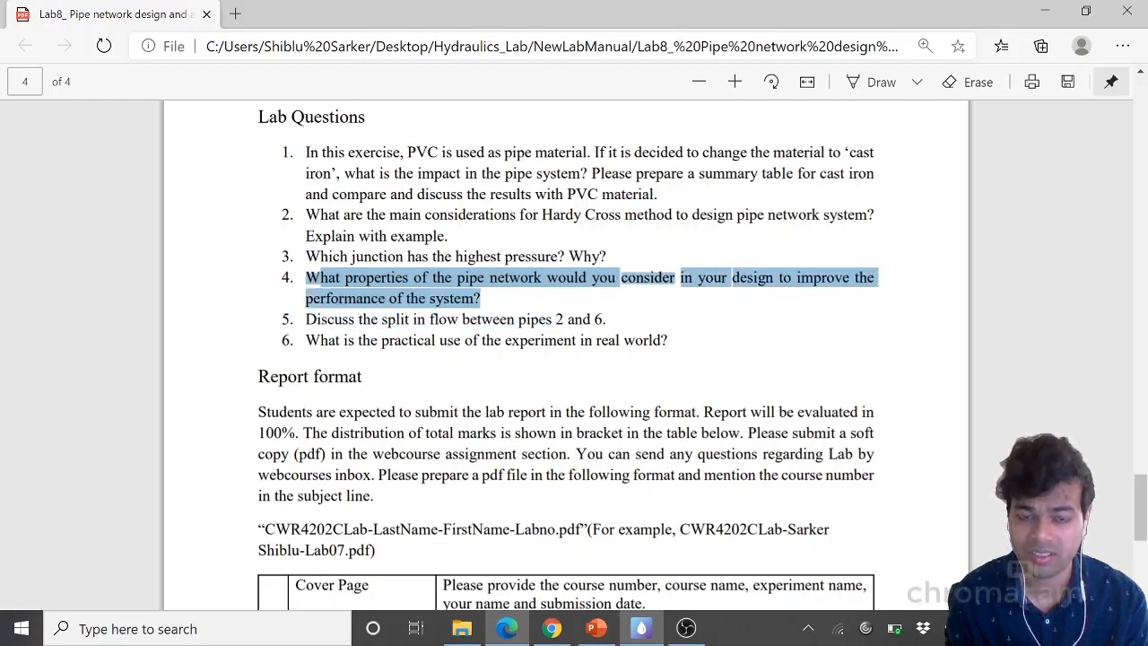
left_click(491, 300)
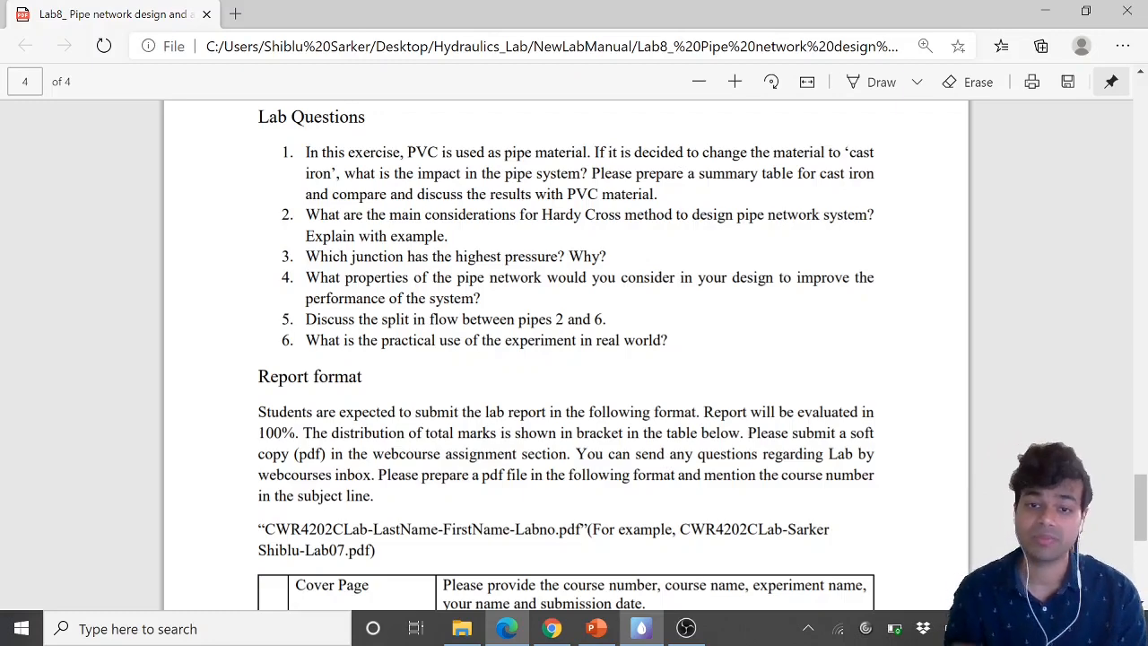
Read the final lab question on the experiment's practical use in the handout
left_click(660, 632)
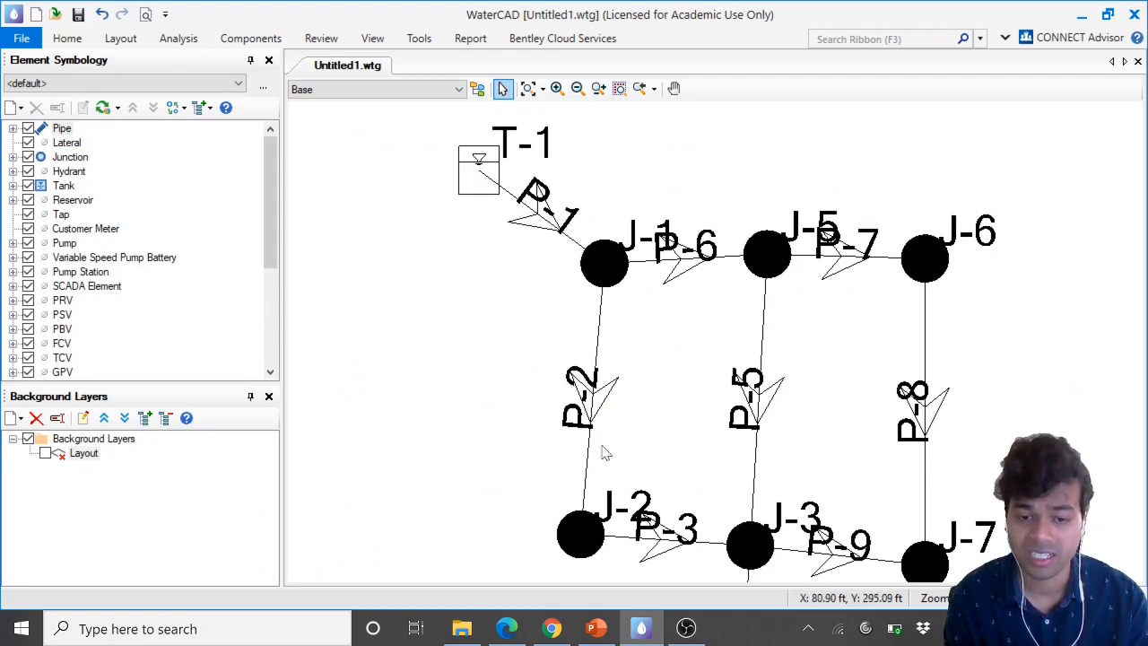
left_click(642, 630)
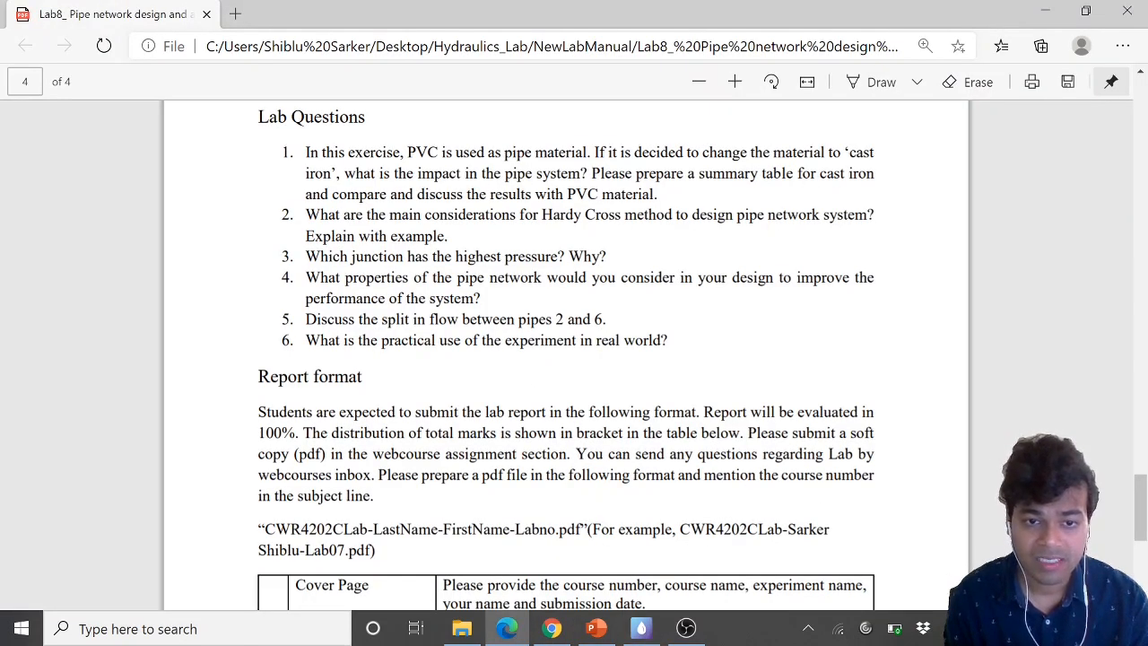
left_click_drag(306, 340, 667, 340)
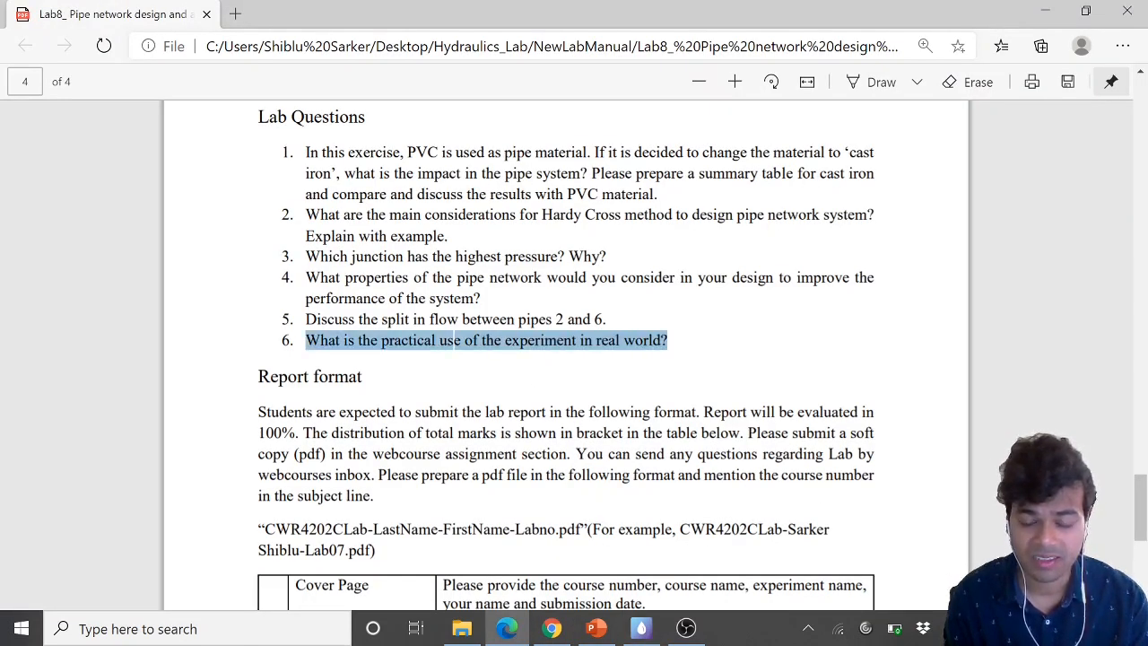
left_click(454, 339)
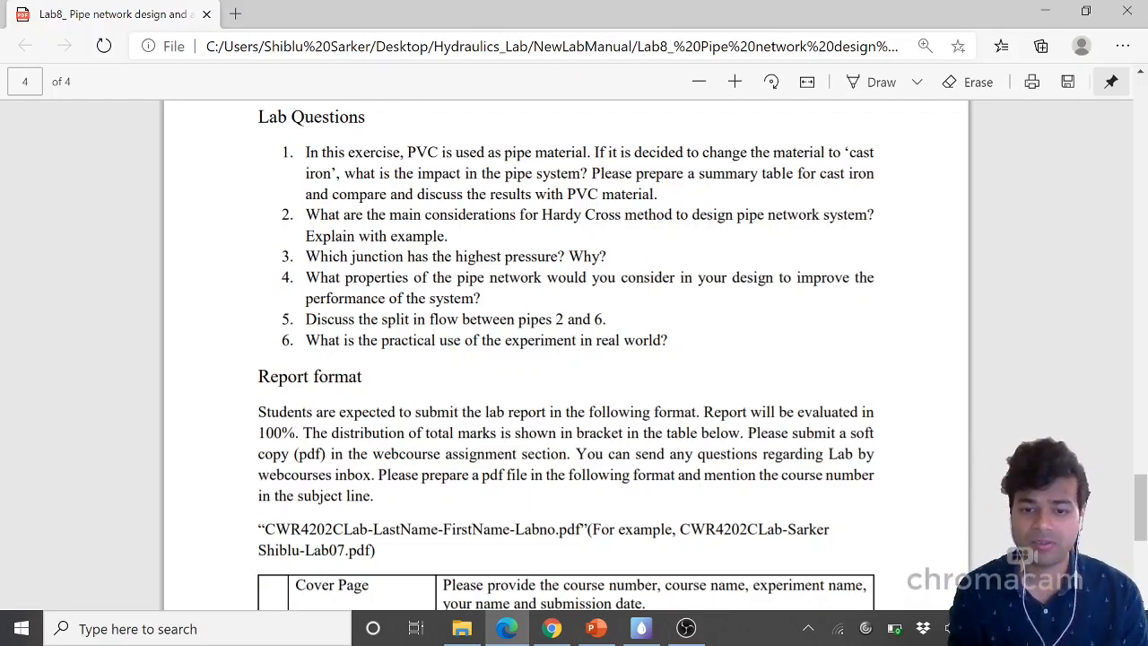
left_click(642, 629)
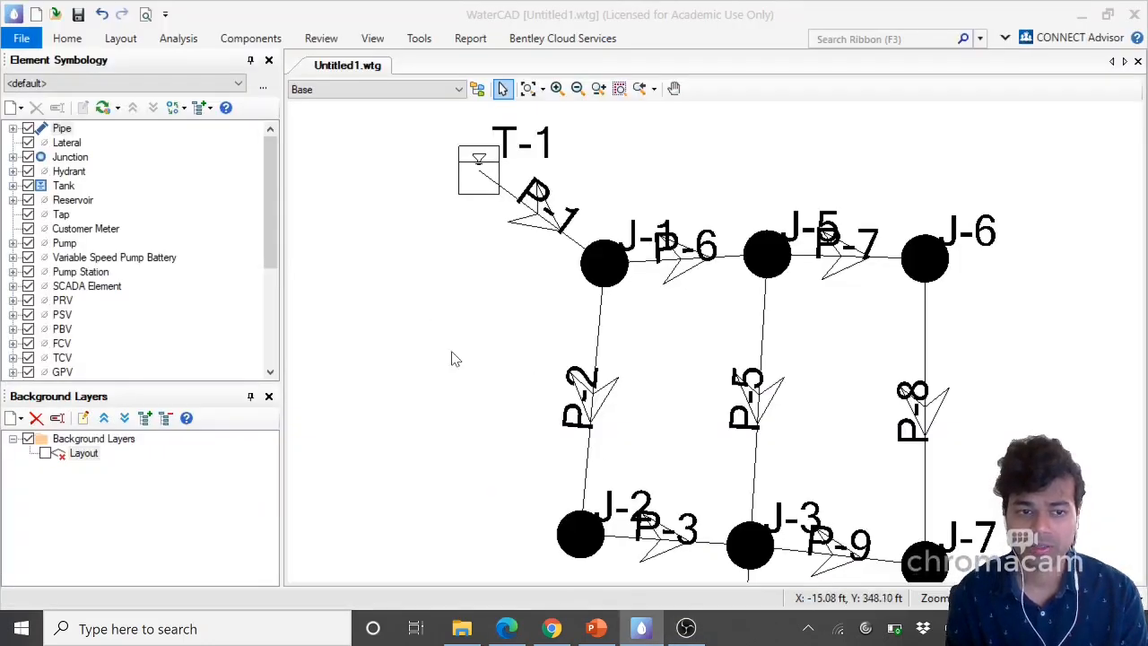
scroll(454, 358, "up", 1)
scroll(454, 359, "down", 1)
scroll(454, 361, "down", 2)
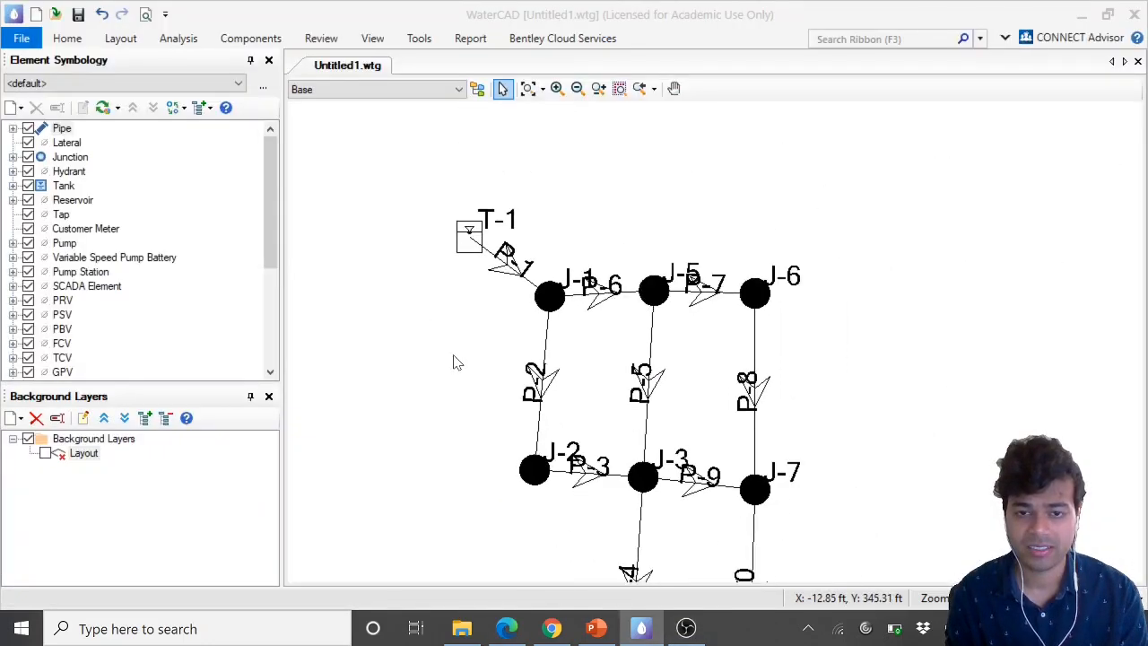
middle_click_drag(604, 366, 592, 317)
scroll(557, 322, "down", 1)
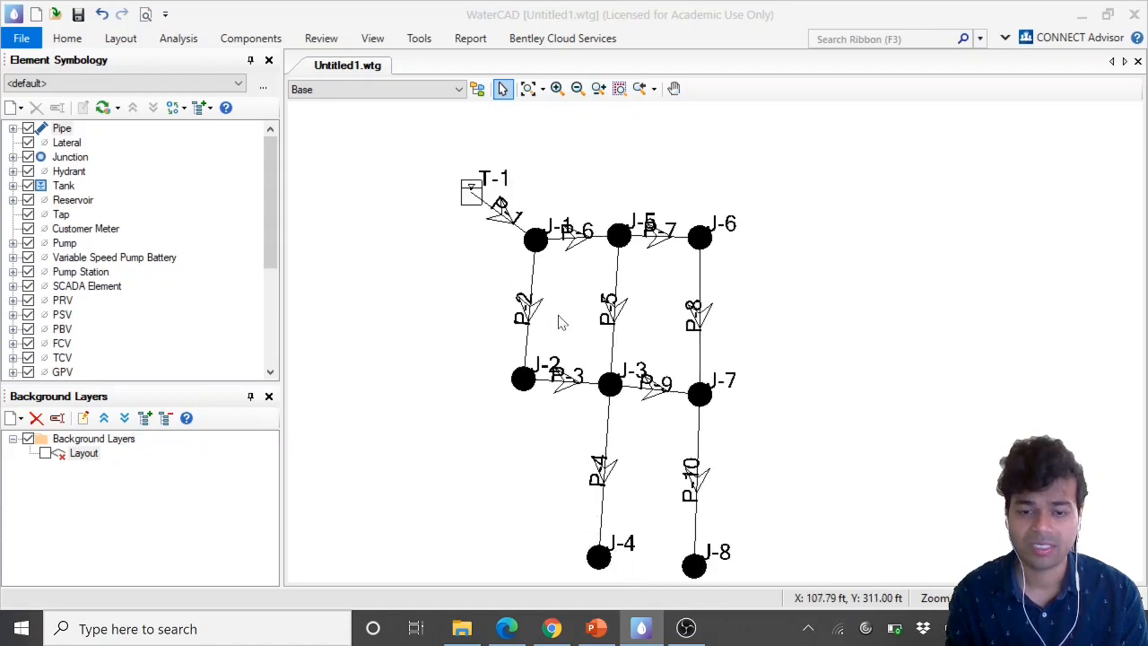